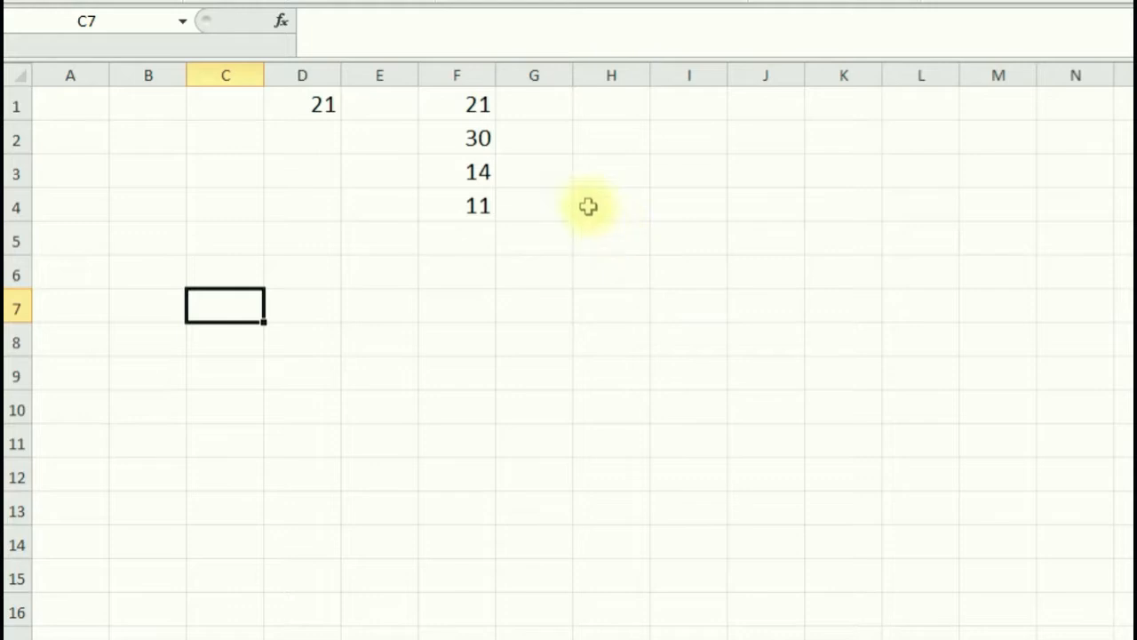
Fill the formula in D1 down through D4 and check the cell references in the copied formulas.
click(312, 108)
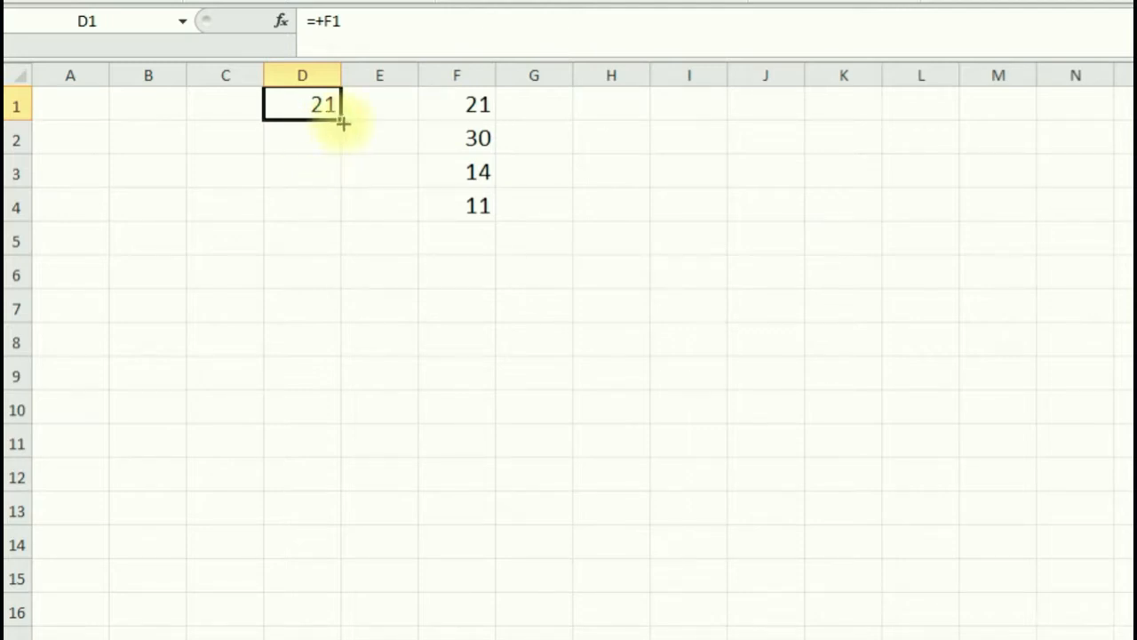
drag(342, 121, 341, 210)
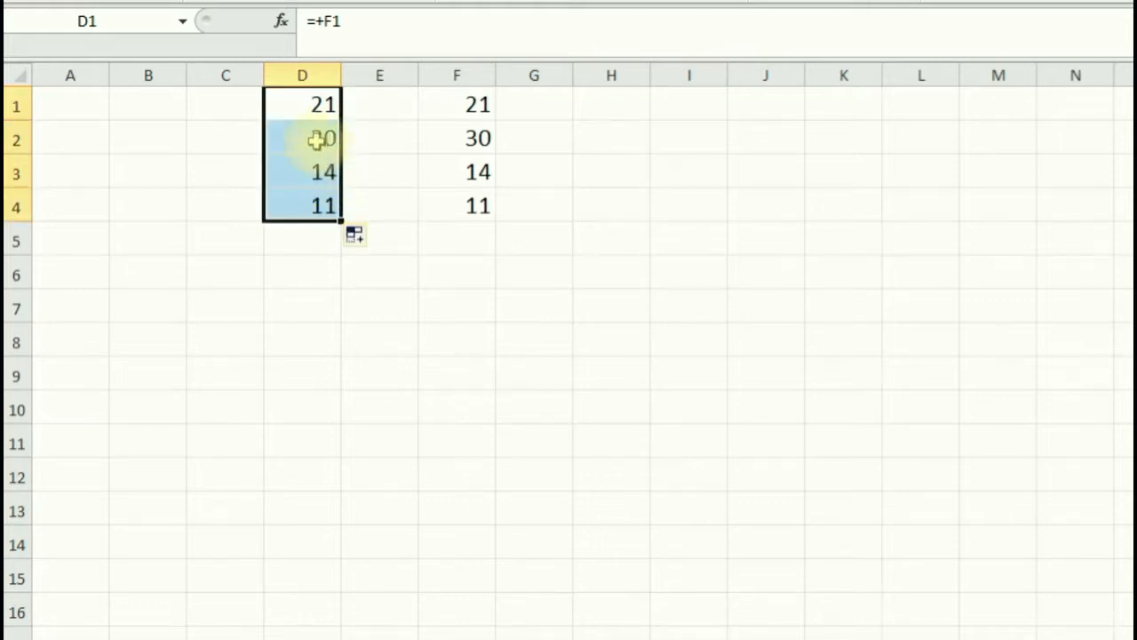
click(317, 139)
click(304, 172)
click(305, 206)
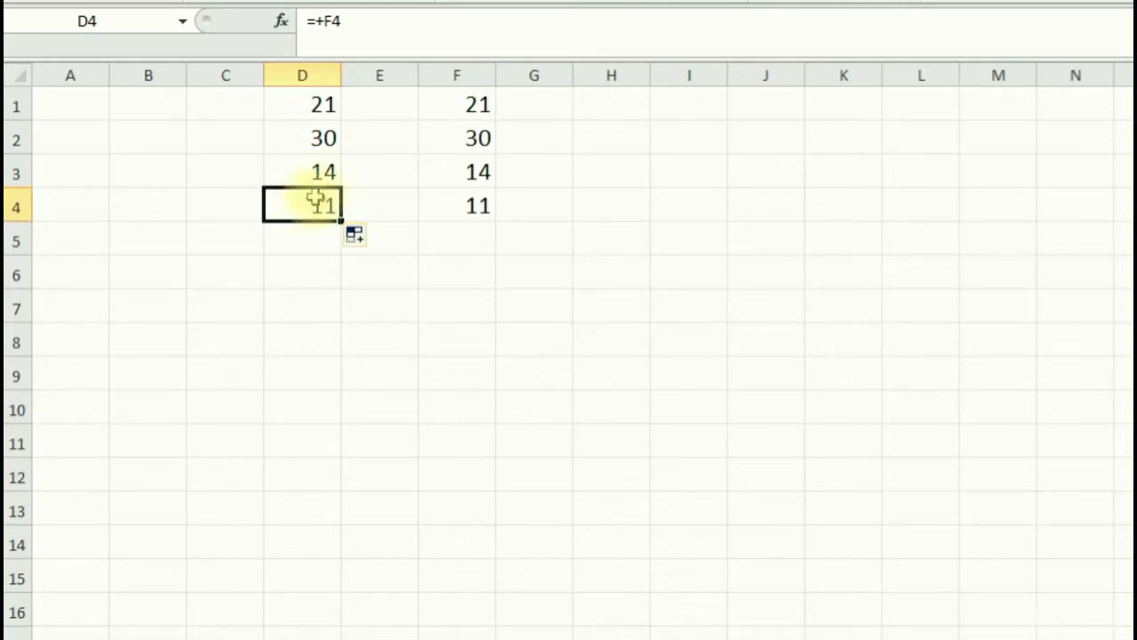
Fill the D1 formula into D2 again and inspect the formulas in D2 through D4.
click(318, 108)
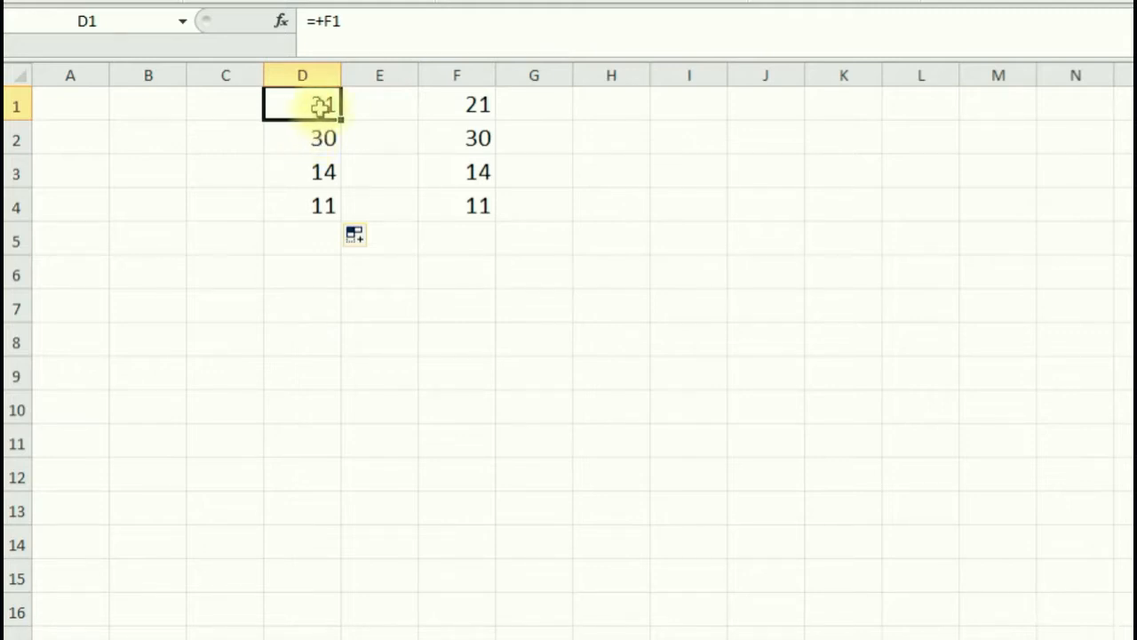
drag(342, 119, 339, 142)
click(313, 136)
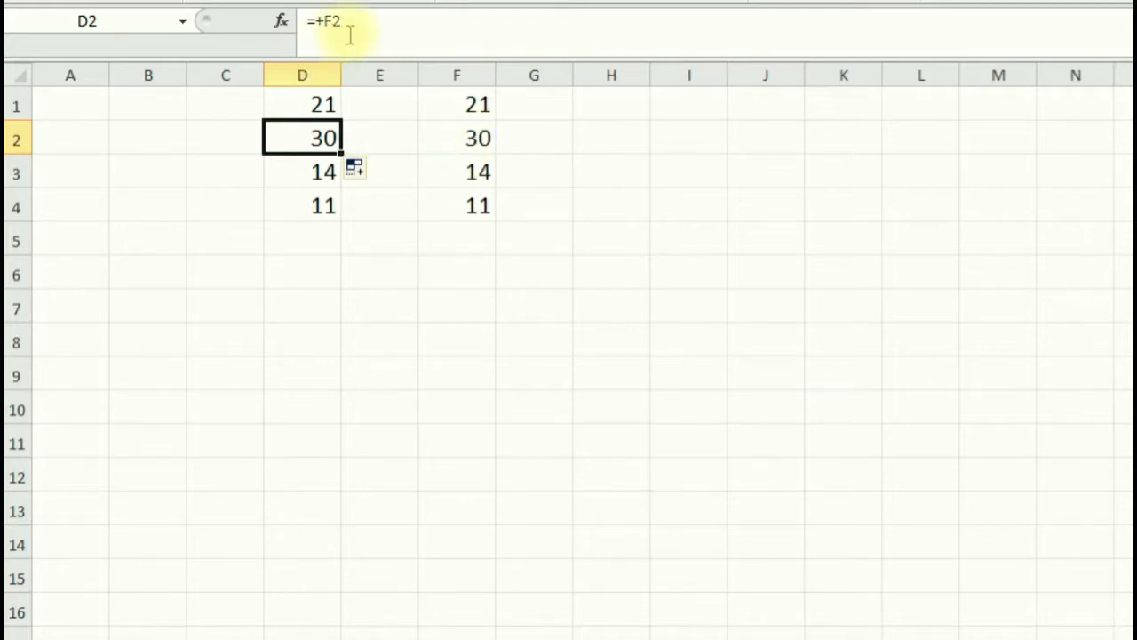
click(315, 174)
click(313, 198)
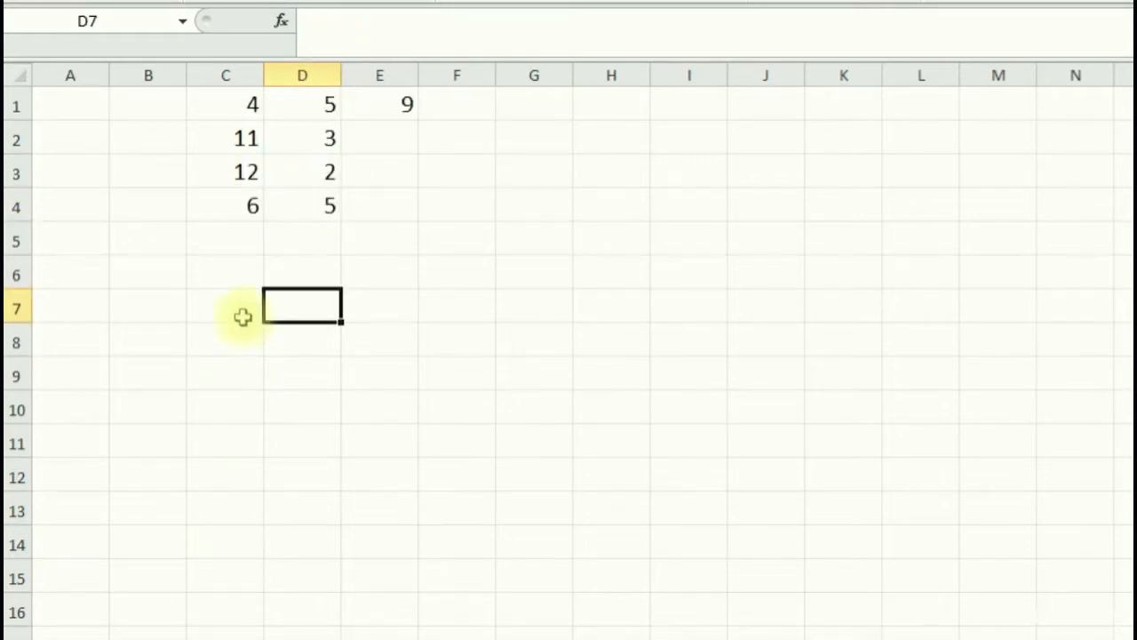
Examine the pairs of numbers in columns C and D, rows 1 to 4.
click(240, 108)
click(296, 110)
click(302, 139)
click(246, 165)
click(293, 174)
click(249, 205)
click(307, 205)
Fill the sum formula in E1 down through E4 and check the copies in E2 and E3.
click(380, 107)
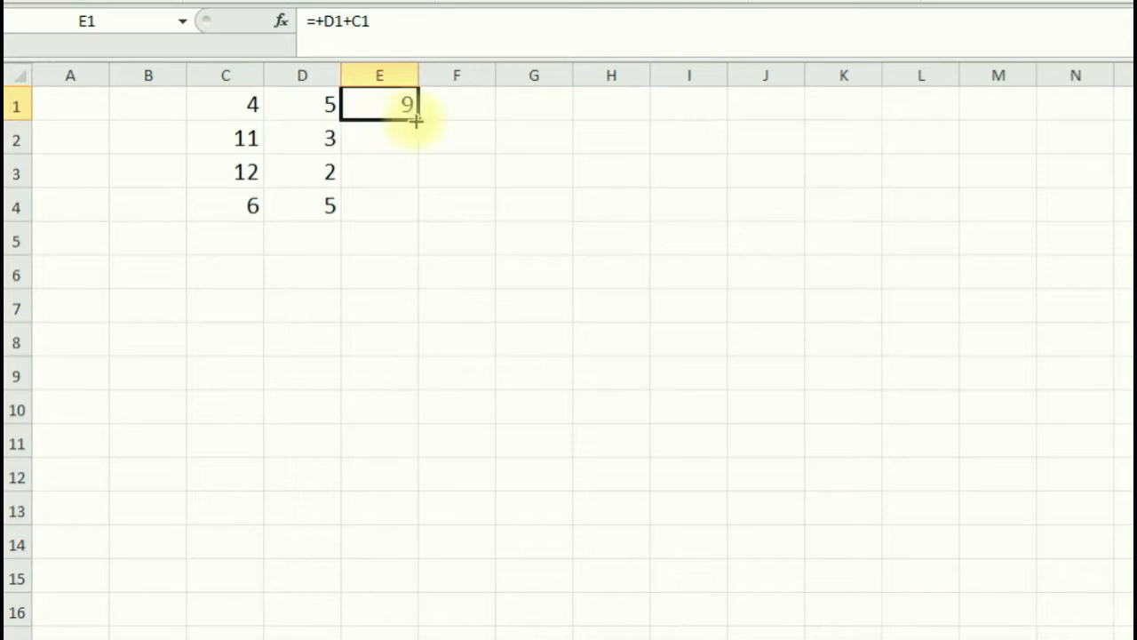
drag(415, 120, 418, 222)
click(398, 165)
click(364, 135)
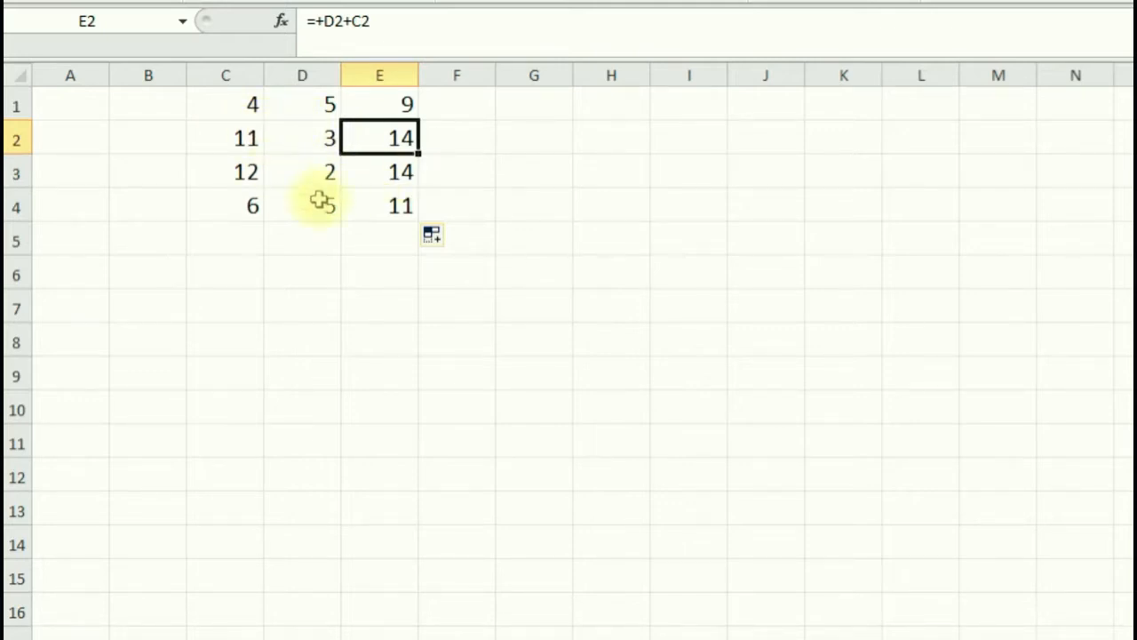
click(394, 163)
click(392, 133)
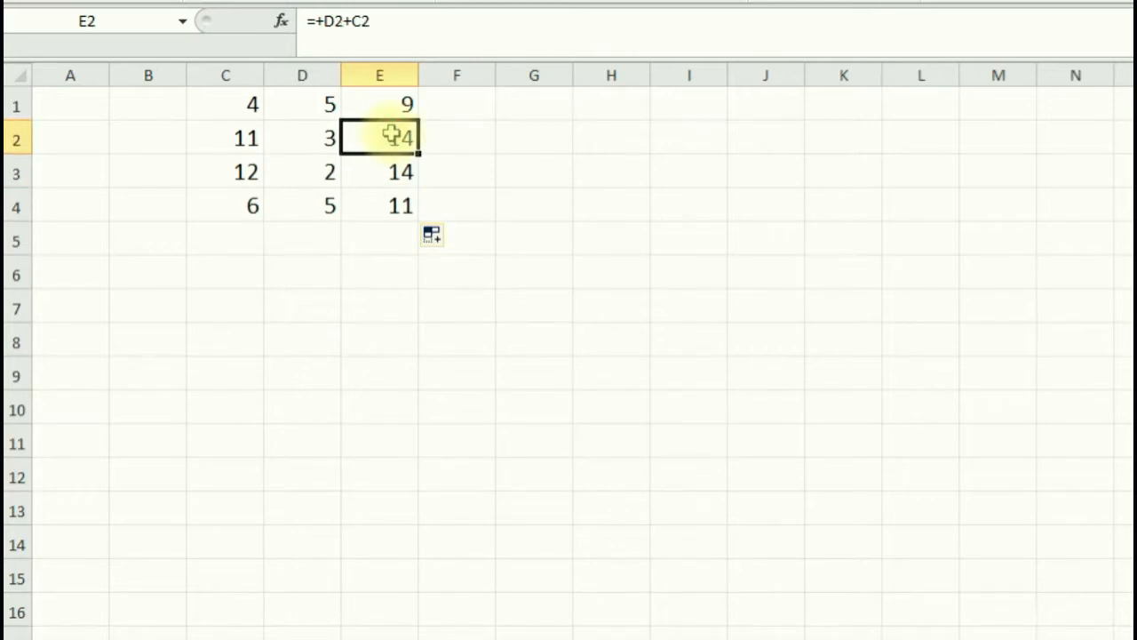
Compare the formulas in E1 through E4 with the cells they reference in columns C and D.
click(384, 102)
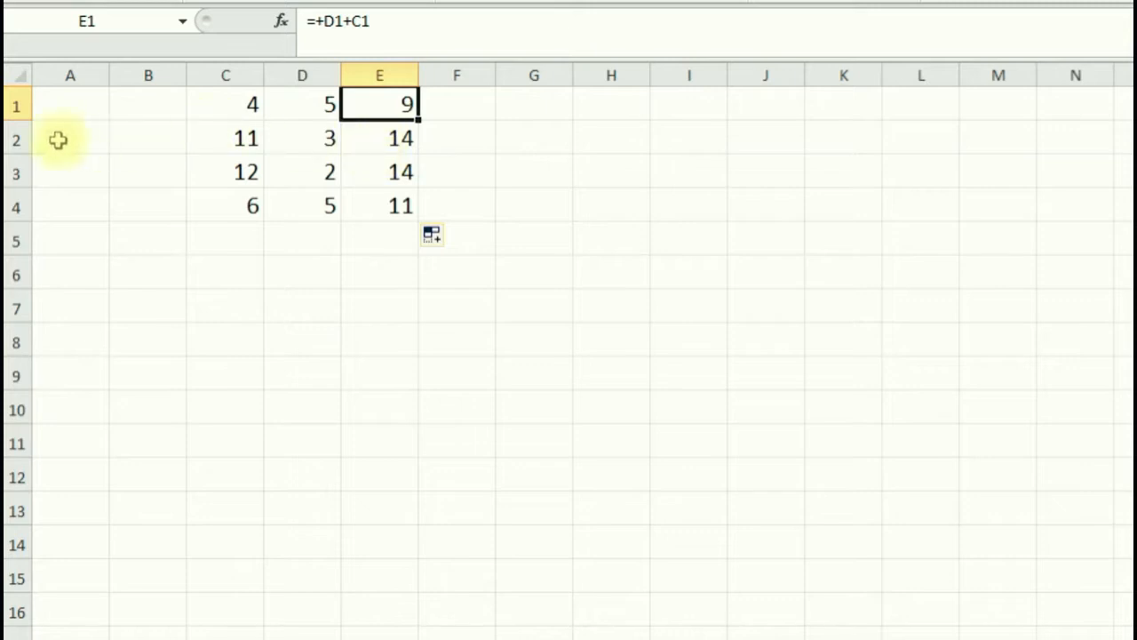
click(395, 136)
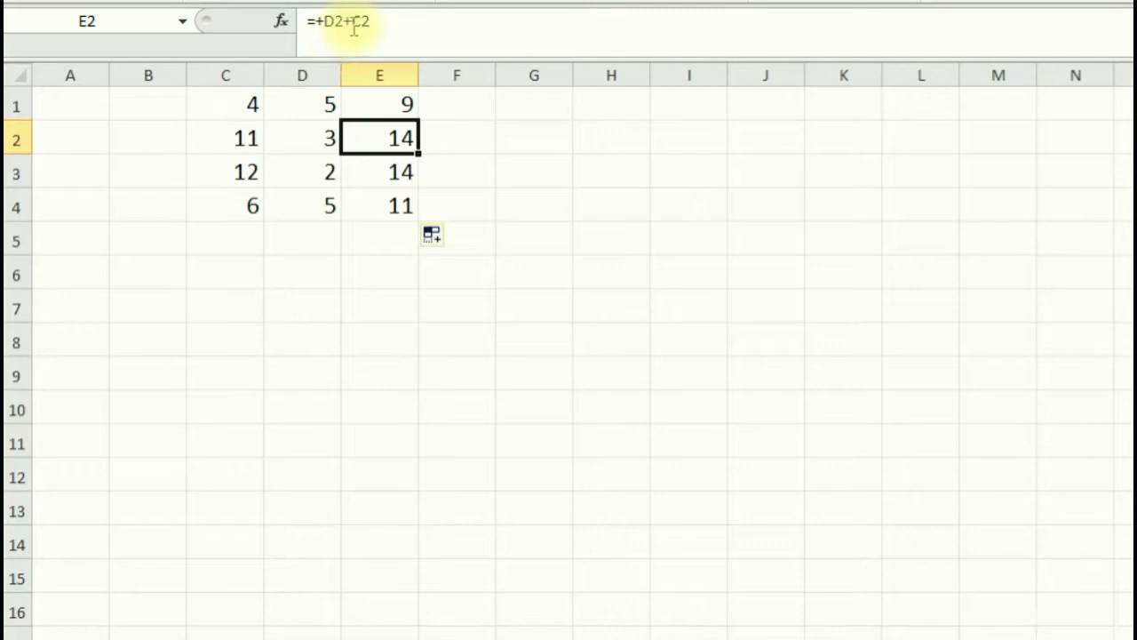
click(363, 173)
click(365, 202)
click(305, 167)
click(236, 172)
click(236, 205)
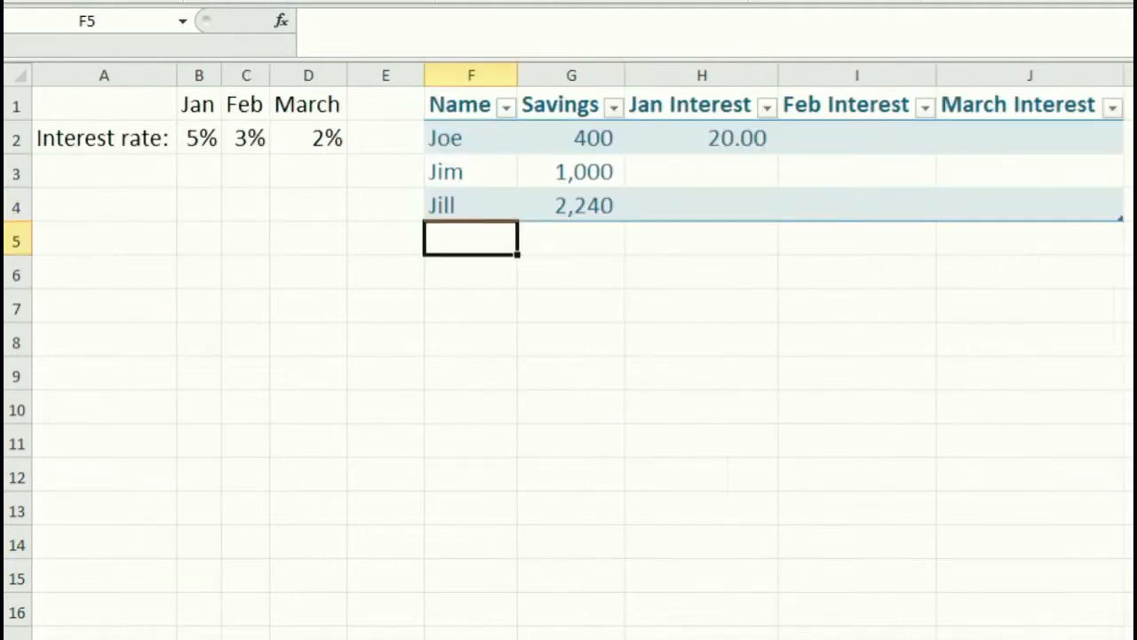
Examine the monthly interest rates in row 2 and the names and savings amounts in the formatted table.
click(343, 308)
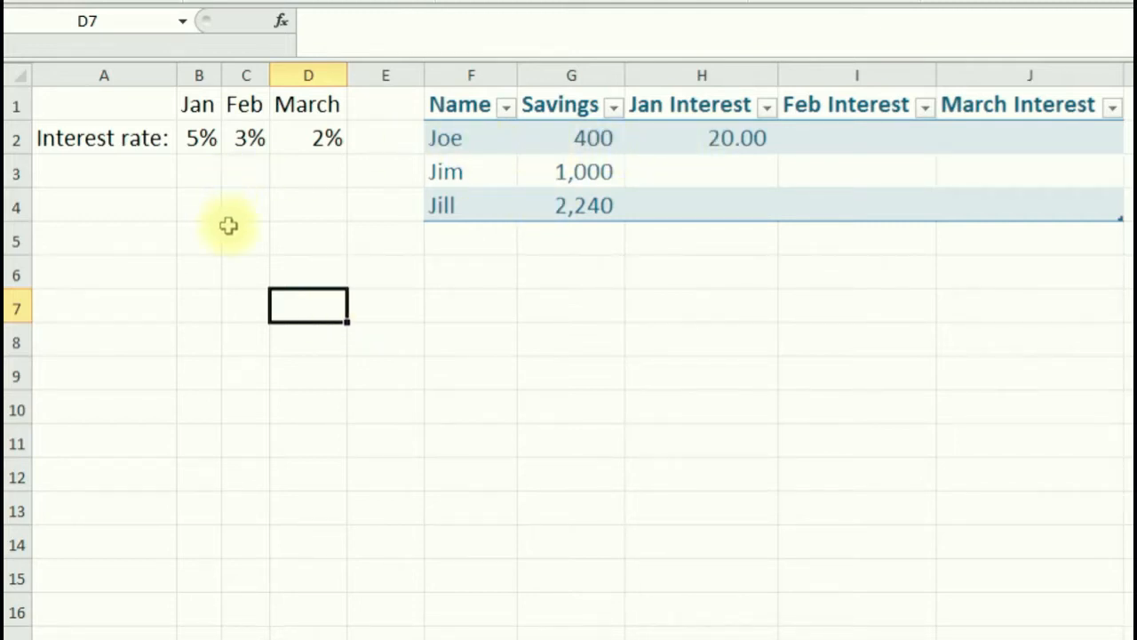
click(122, 138)
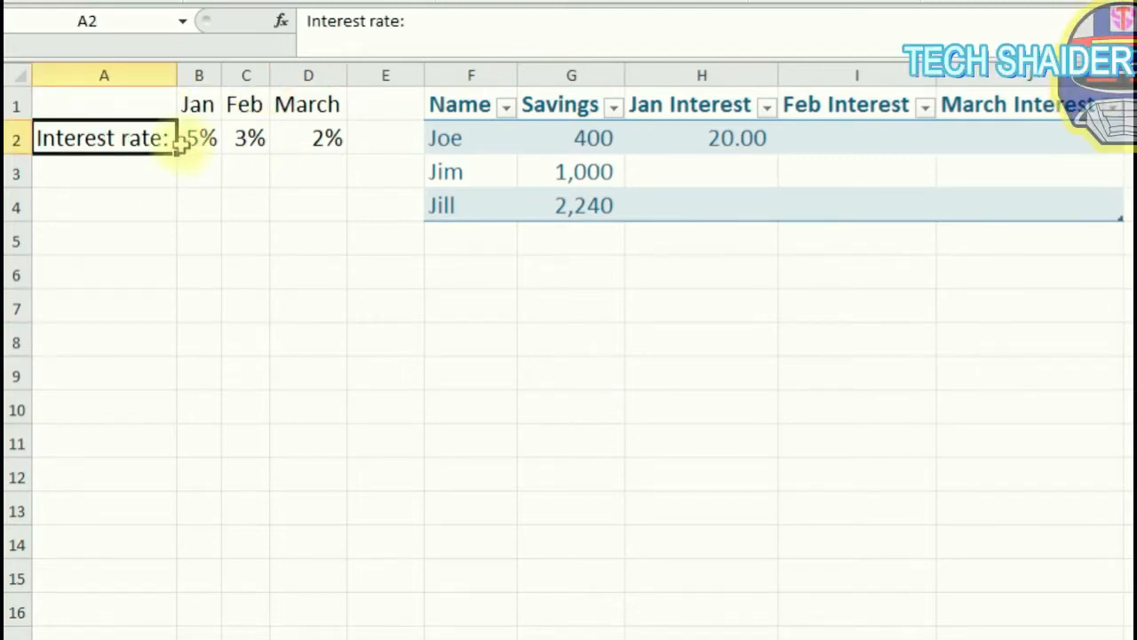
click(202, 140)
click(249, 137)
click(309, 140)
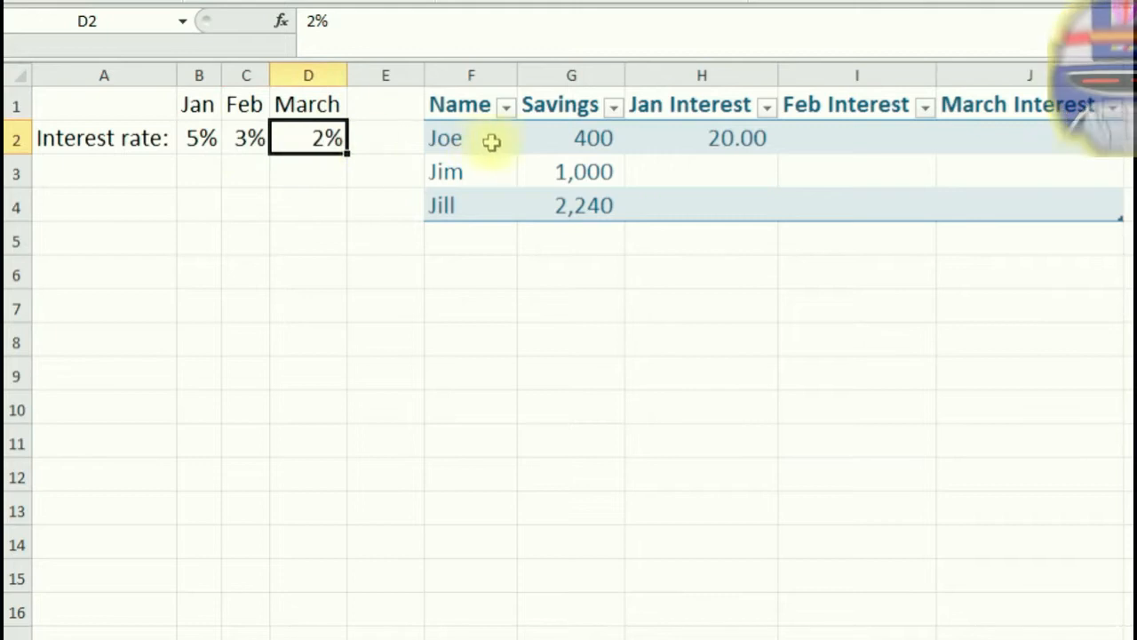
click(453, 139)
click(451, 203)
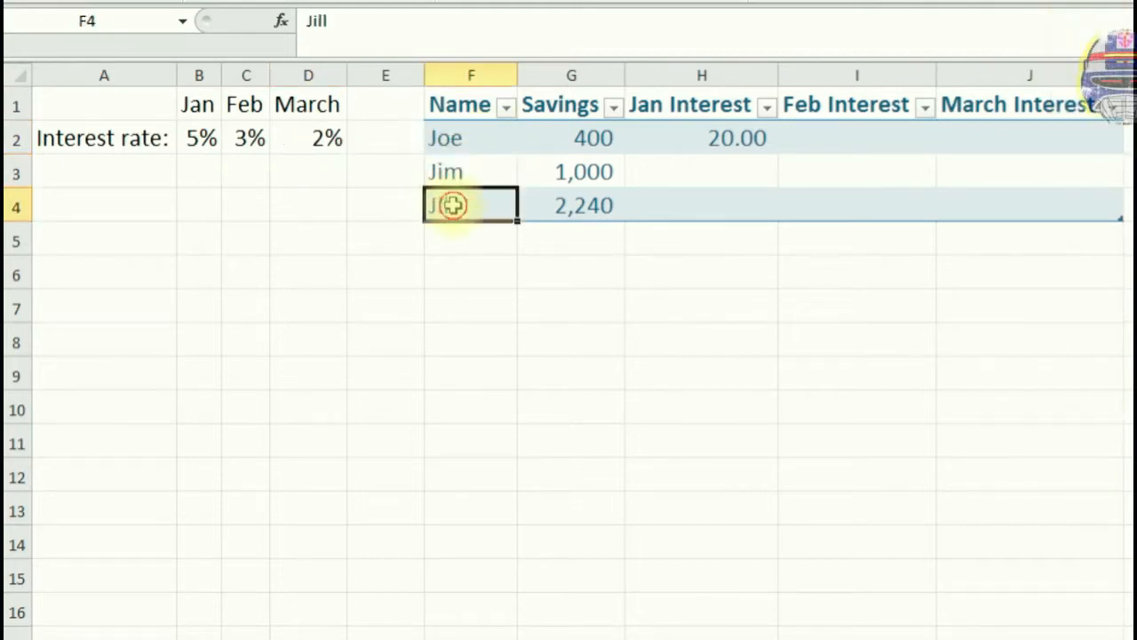
click(562, 133)
click(561, 178)
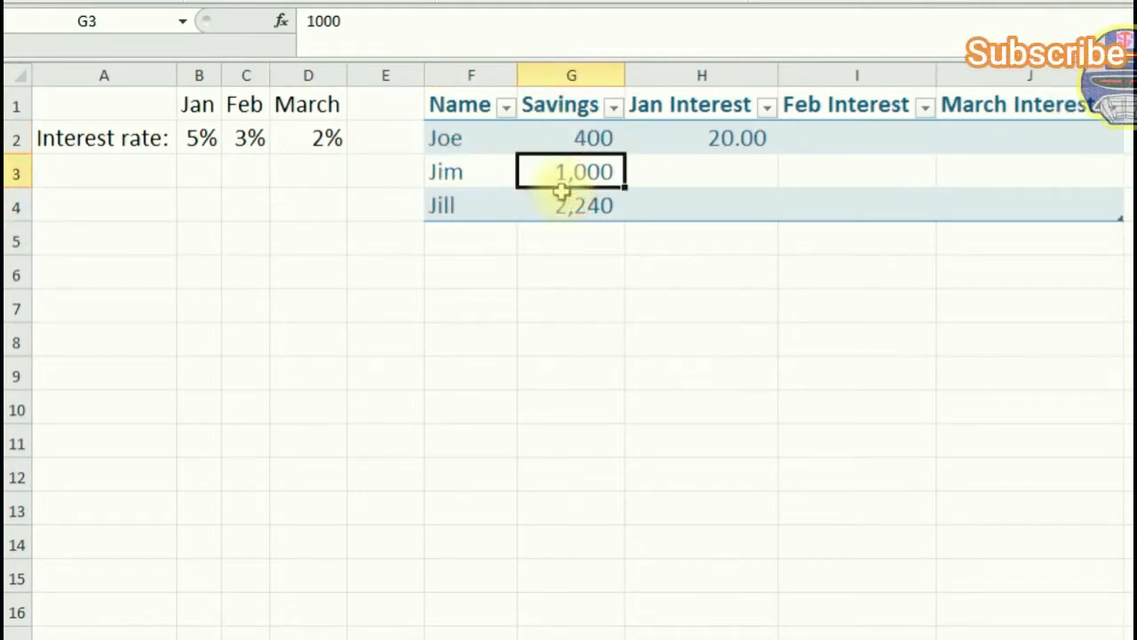
click(562, 194)
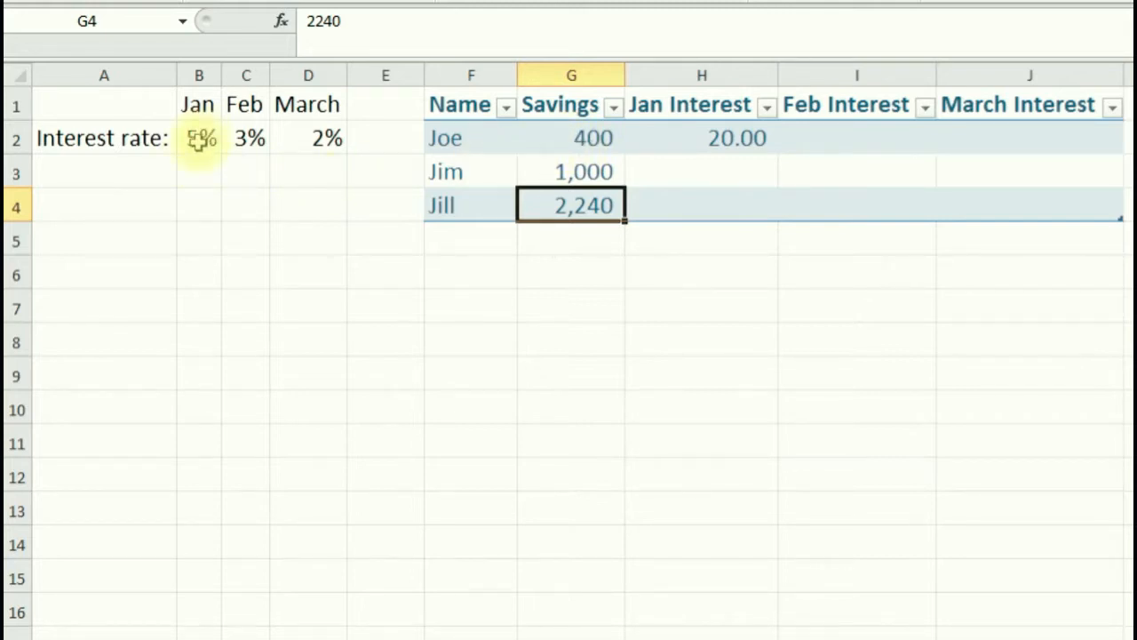
click(704, 138)
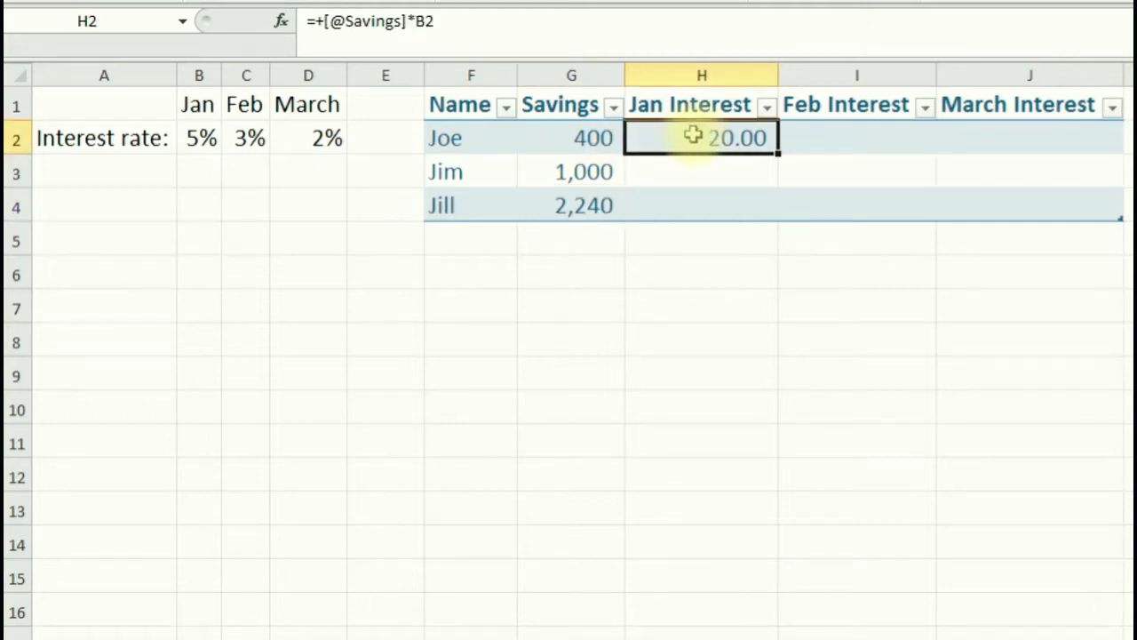
key(Delete)
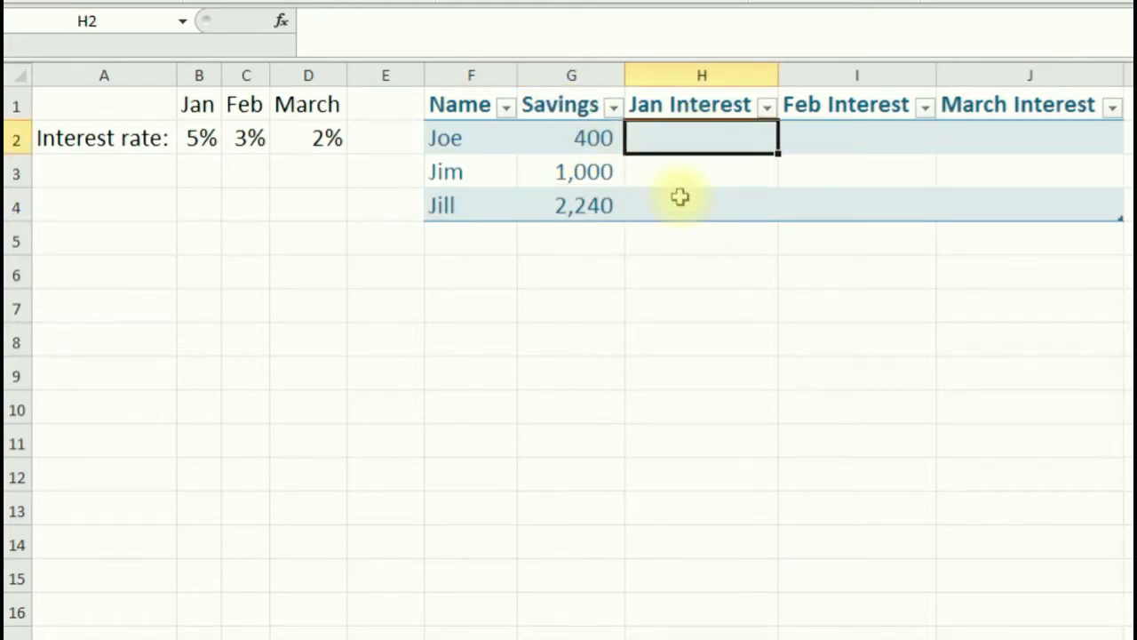
text(+)
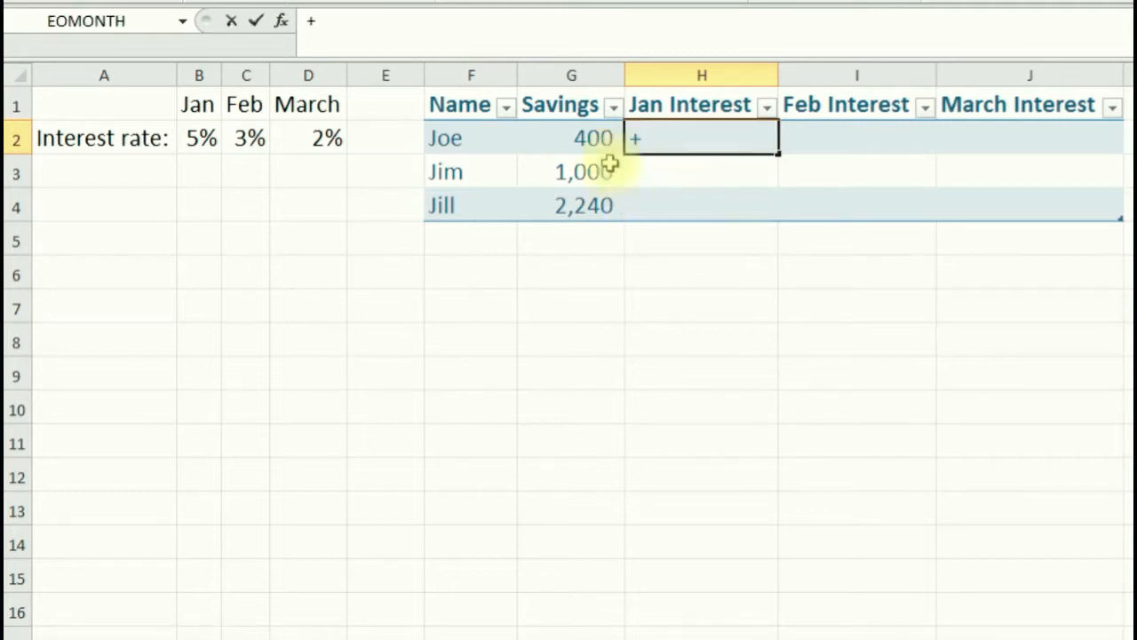
click(578, 140)
text(*)
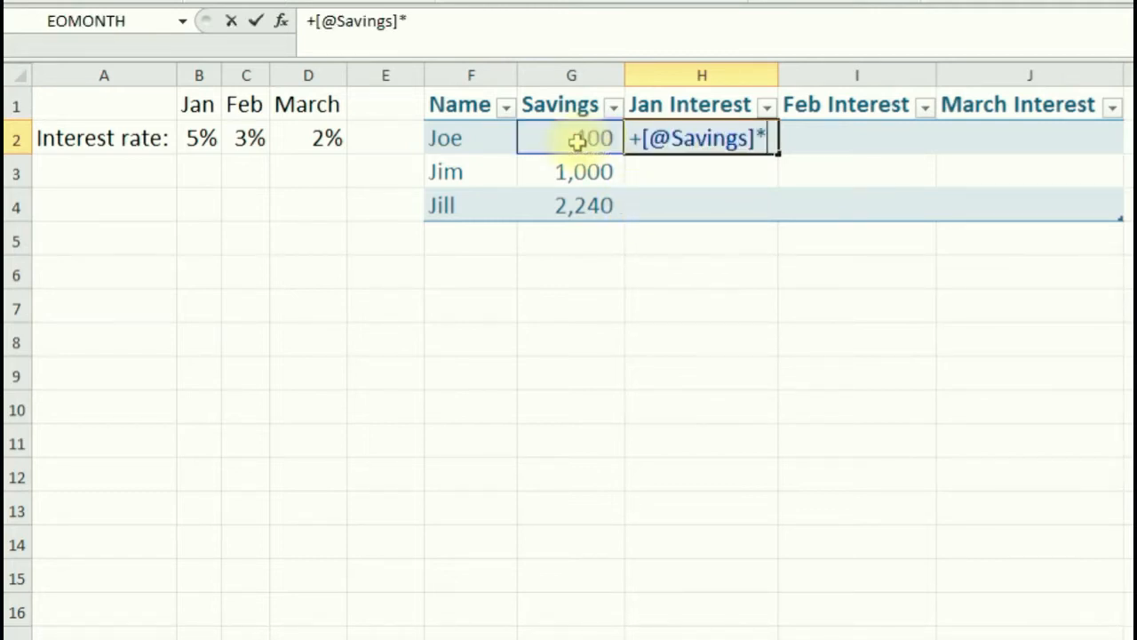
click(203, 139)
key(Return)
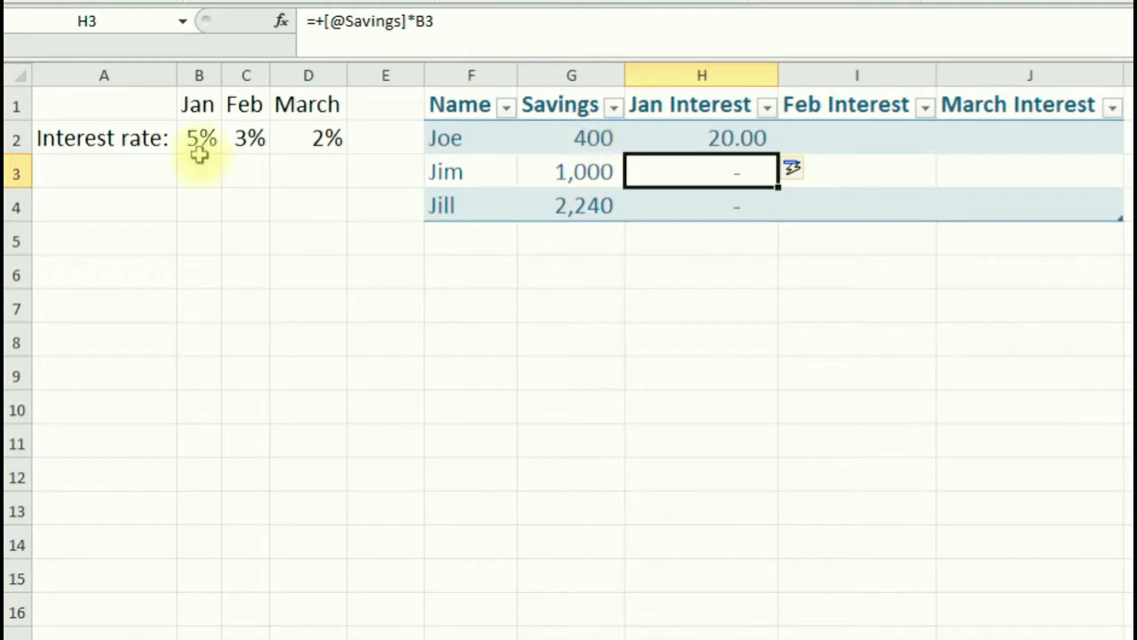
click(727, 140)
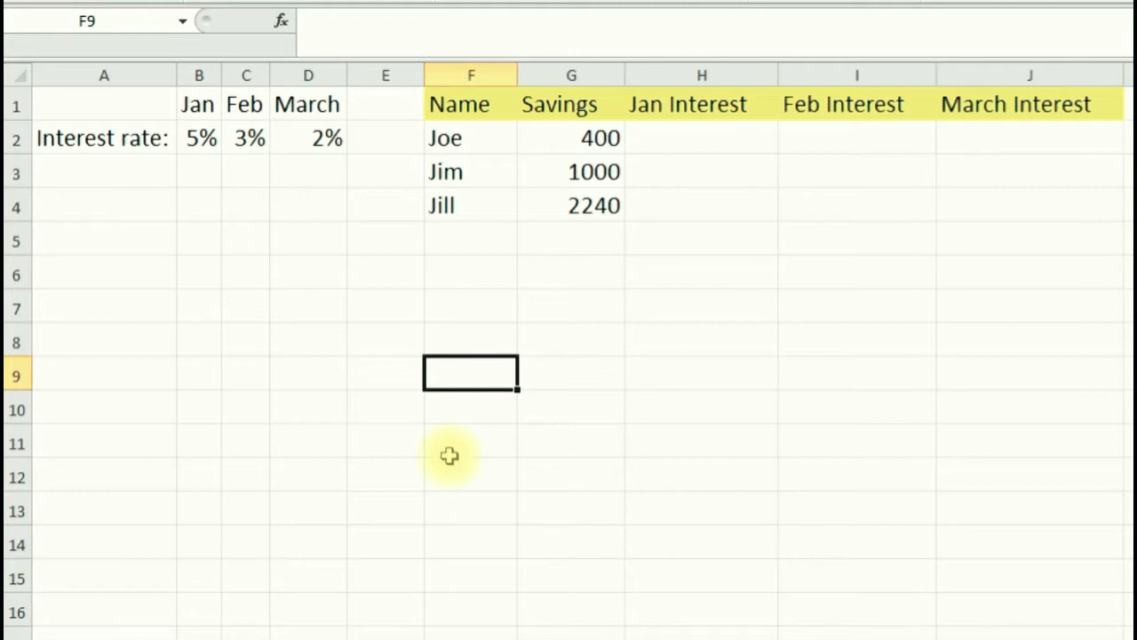
Examine the names and savings amounts in the plain range and the first empty Jan Interest cell.
click(604, 171)
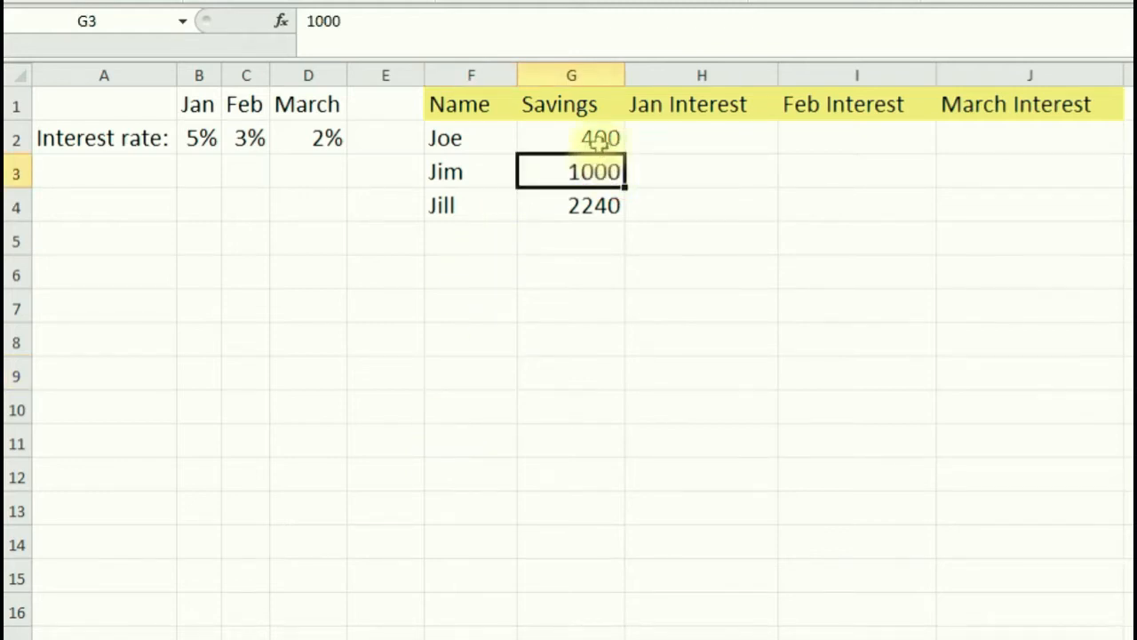
click(569, 140)
click(451, 140)
click(442, 186)
click(448, 203)
click(578, 138)
click(565, 177)
click(563, 203)
click(565, 131)
click(669, 131)
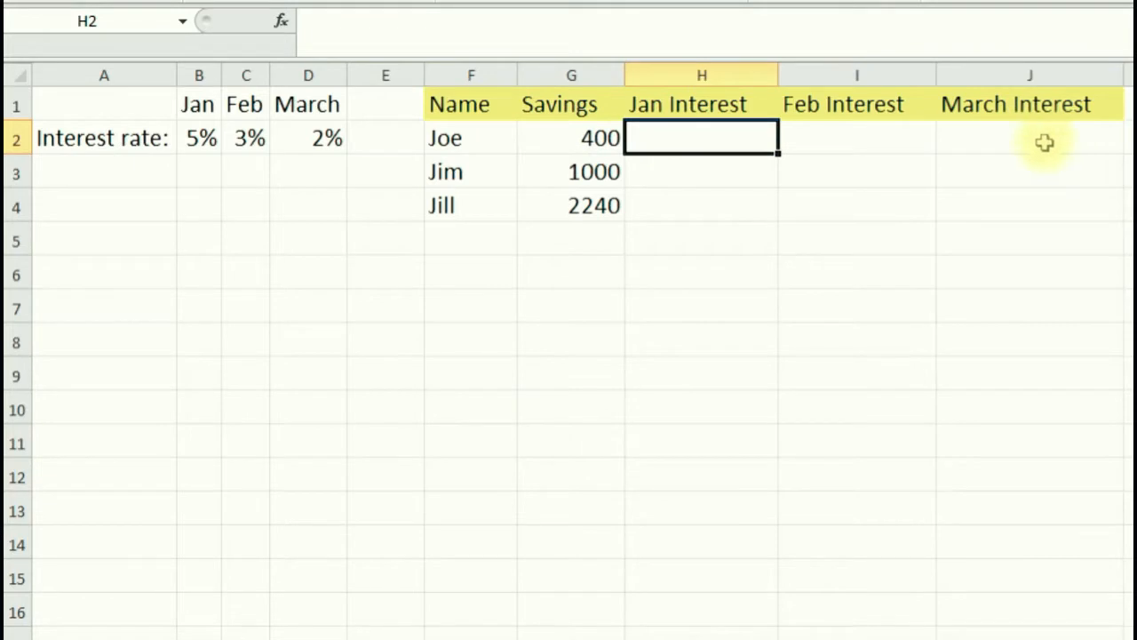
Examine the interest rate label and the January, February and March rates in row 2.
click(163, 138)
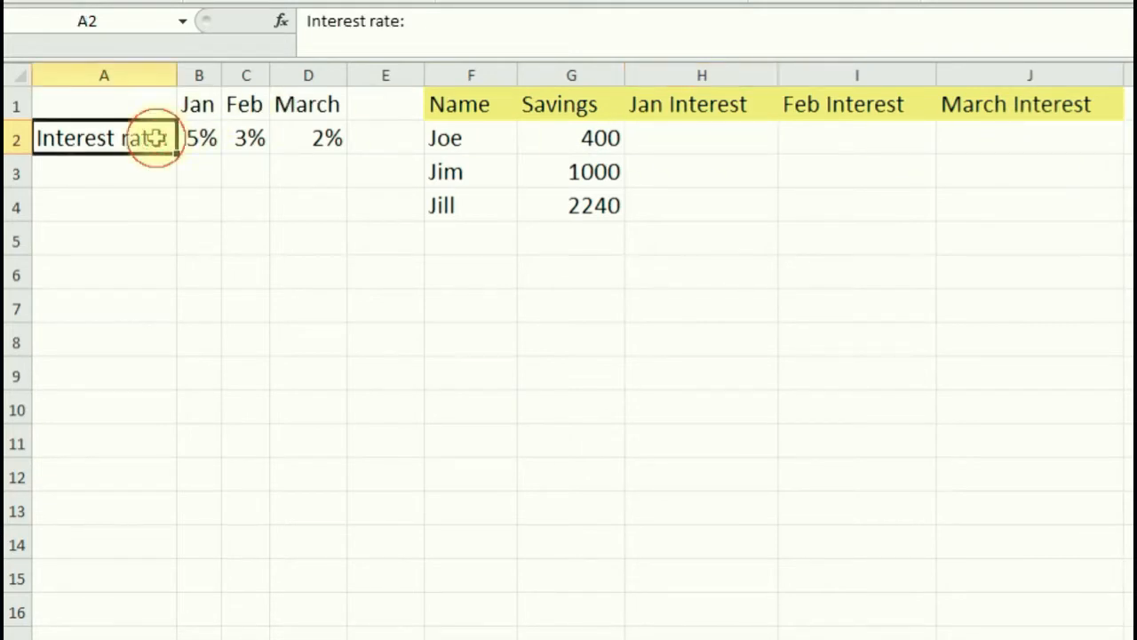
click(197, 136)
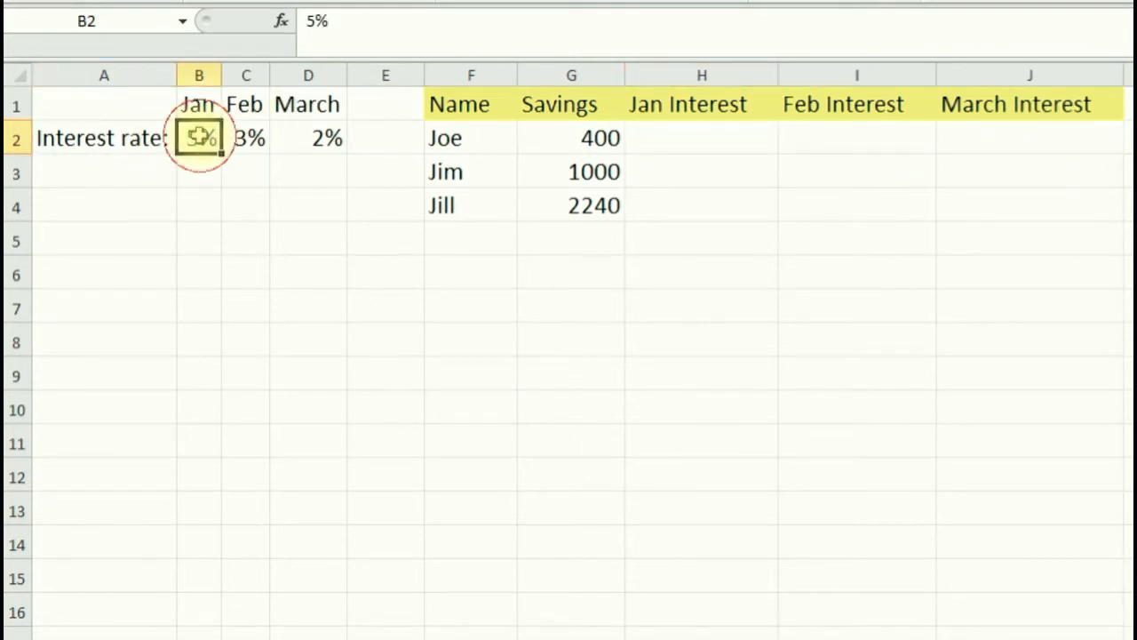
click(252, 149)
click(325, 138)
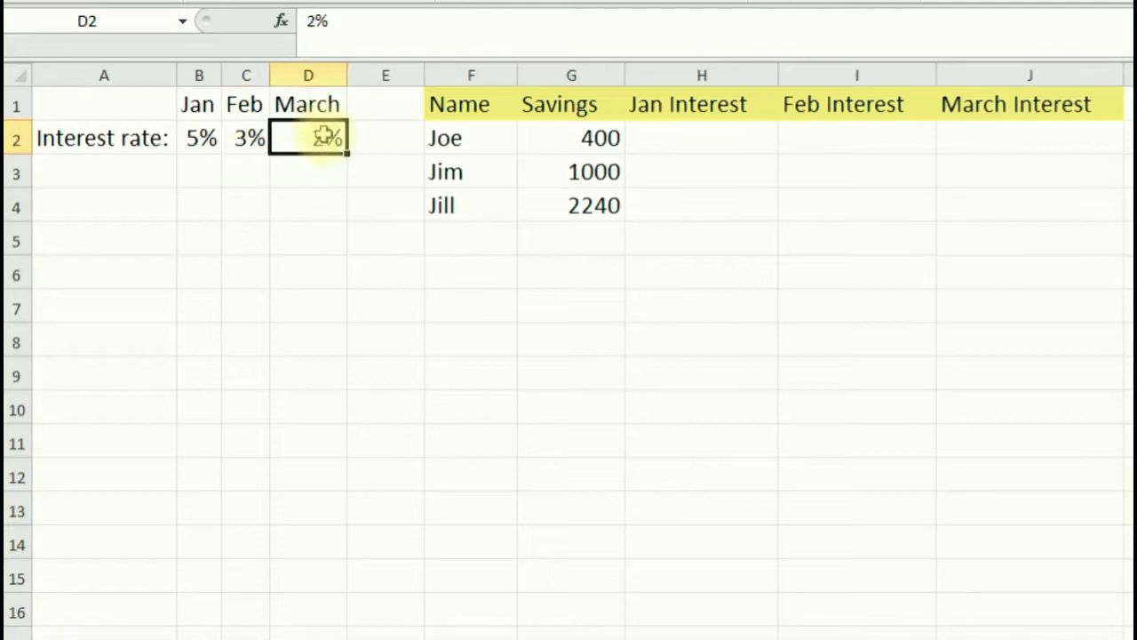
Enter the formula +G2*B2 in H2 to calculate the first person's January interest.
click(681, 139)
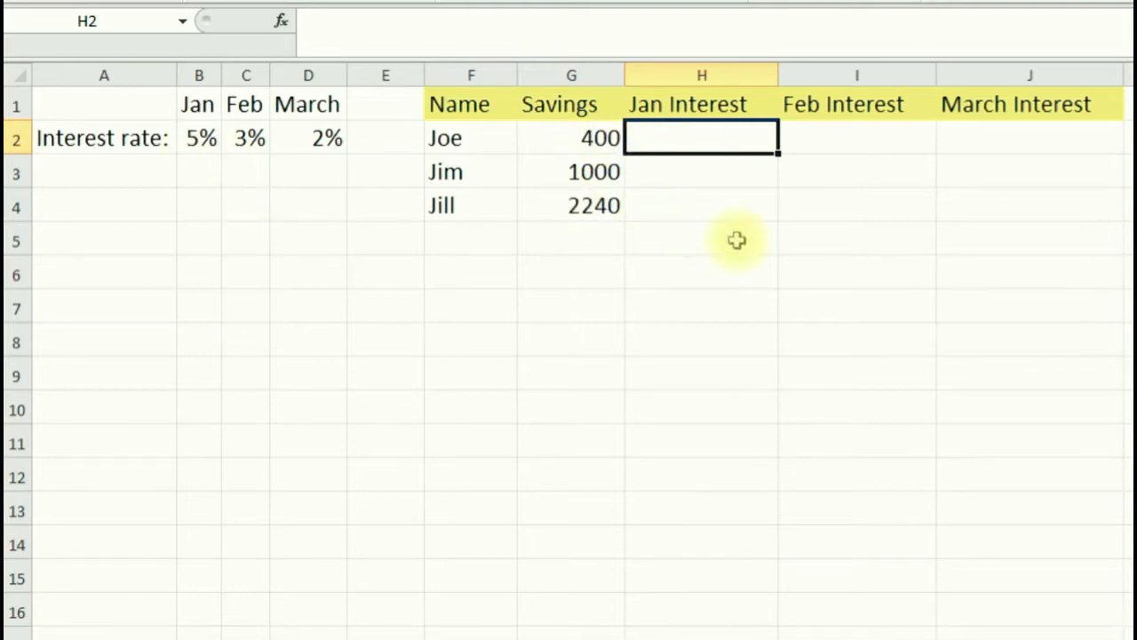
text(+)
click(576, 138)
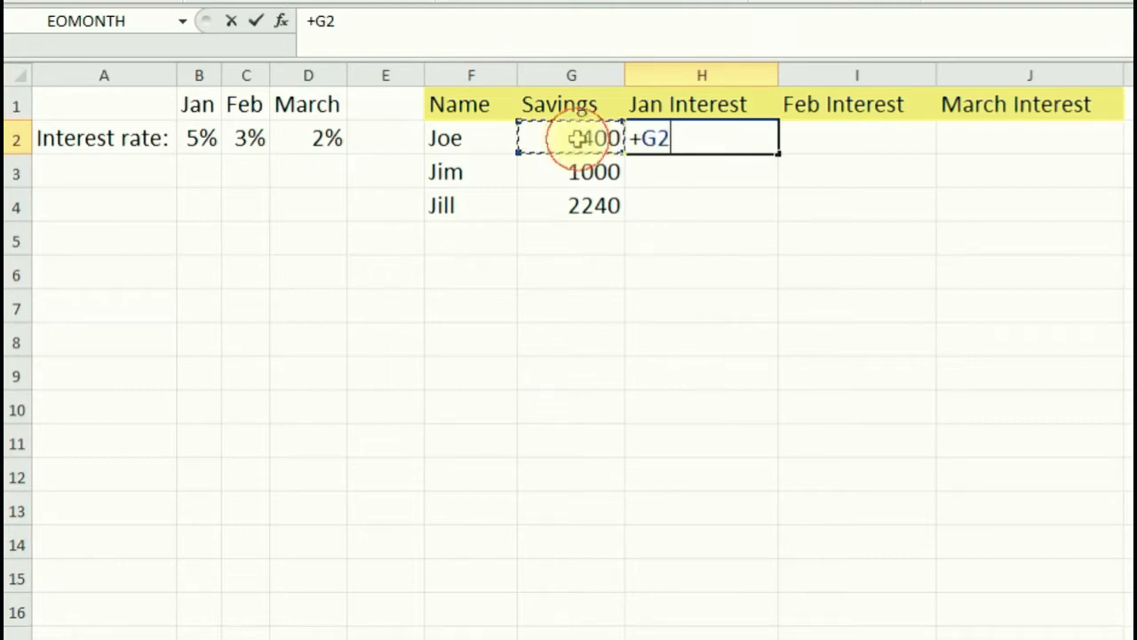
text(*)
click(199, 137)
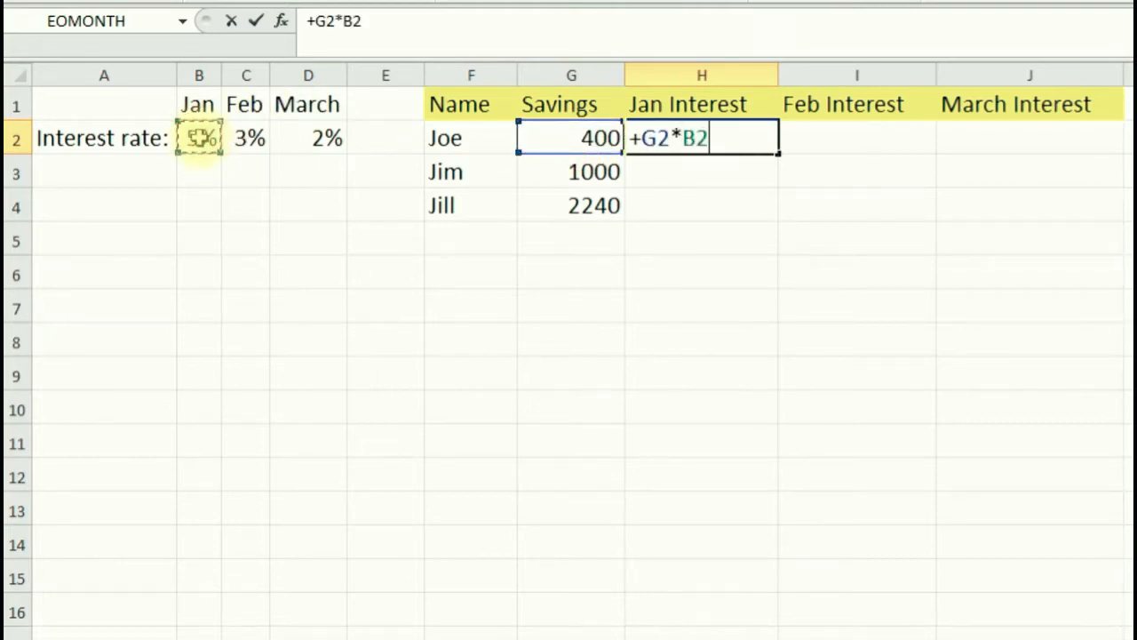
key(Return)
Fill the January interest formula from H2 down through H4.
click(724, 140)
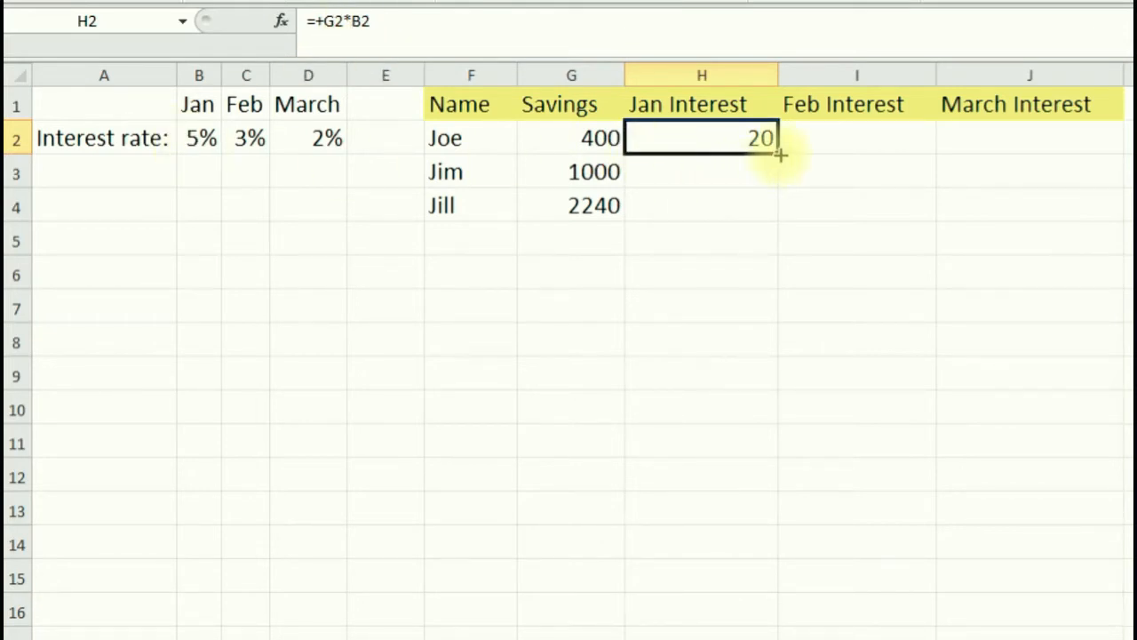
drag(779, 155, 778, 218)
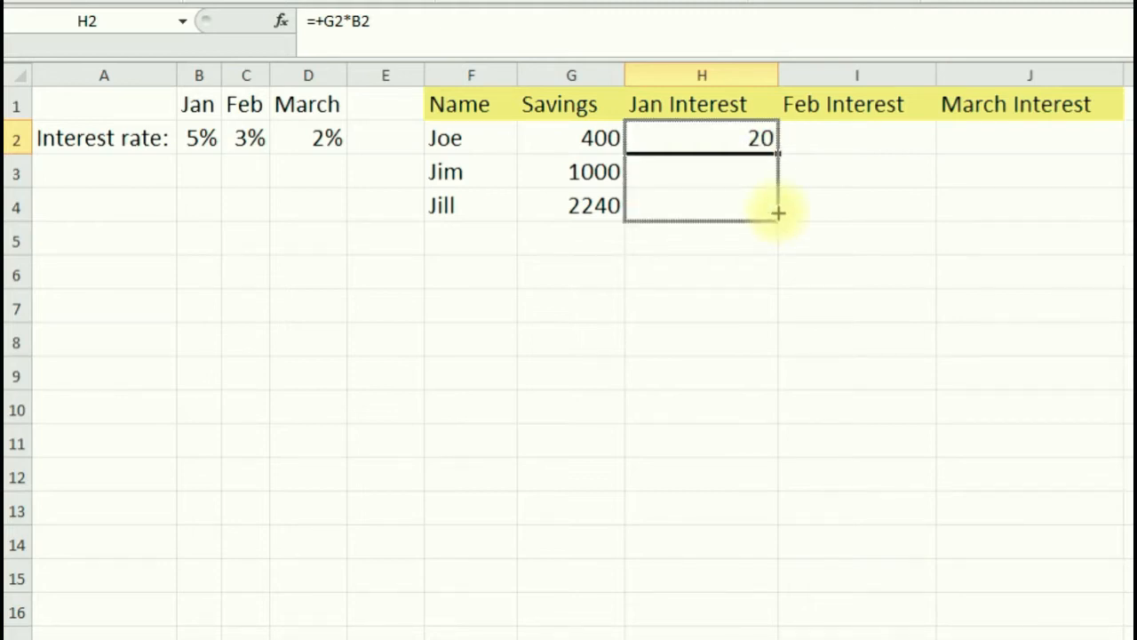
mouse_move(778, 213)
mouse_down()
mouse_move(779, 164)
mouse_move(778, 211)
mouse_up()
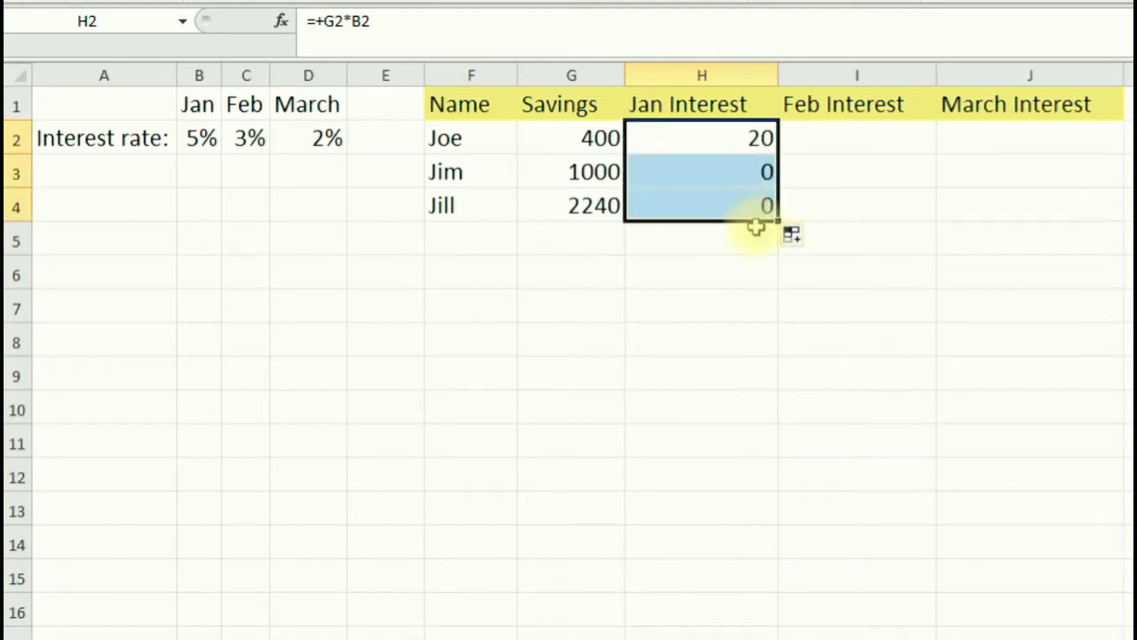
Examine the copied January interest formula in H3 and the savings amounts in G3 and G4.
click(721, 174)
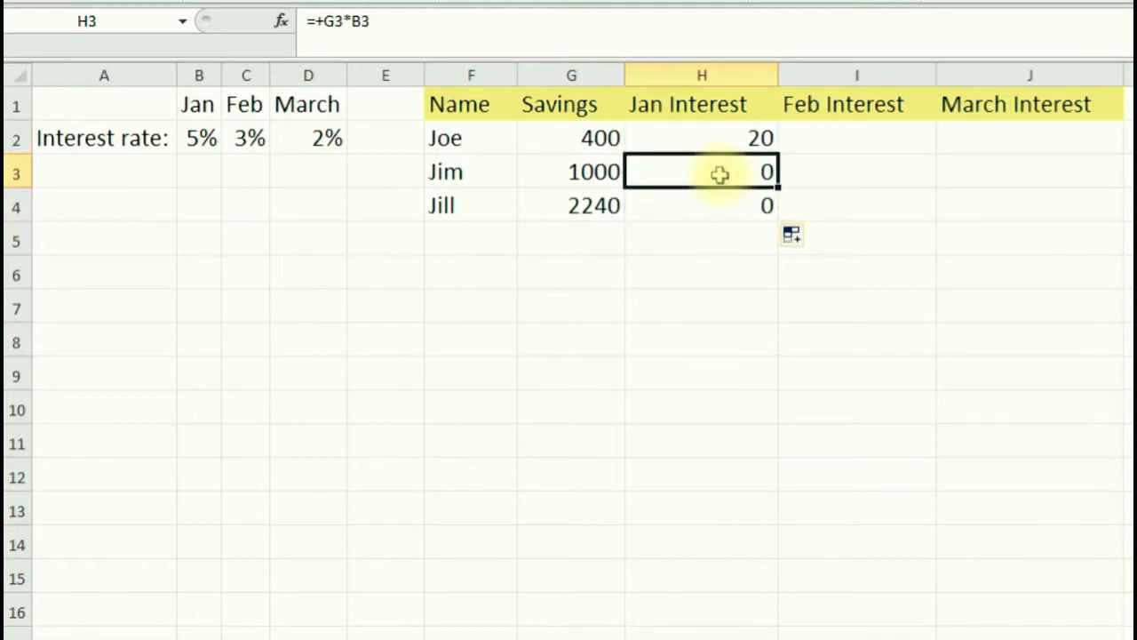
click(594, 174)
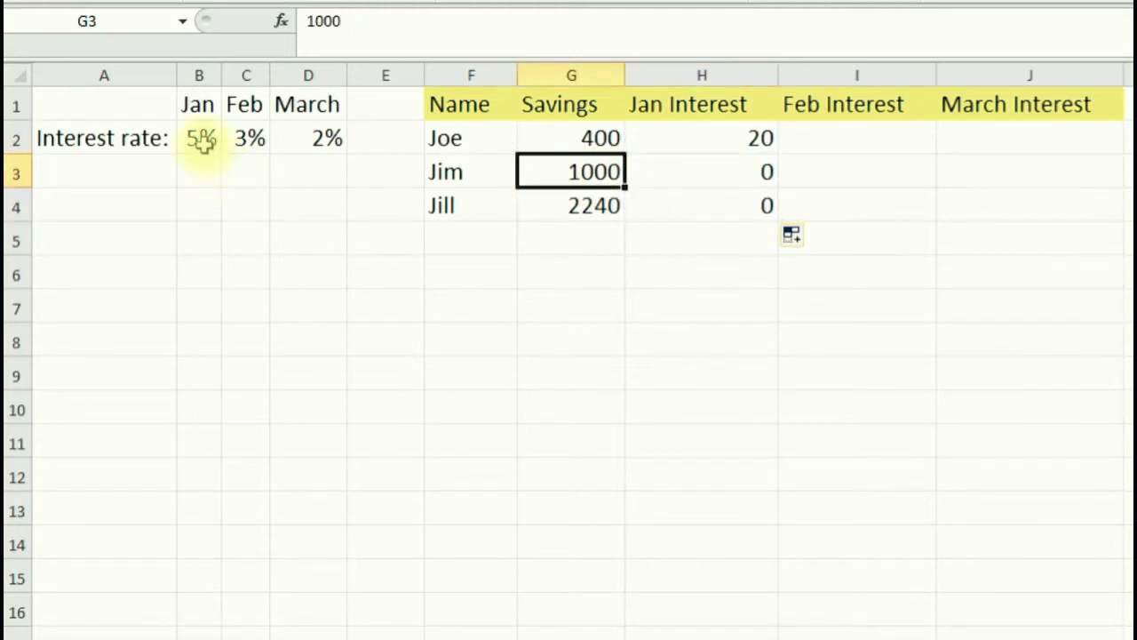
click(604, 204)
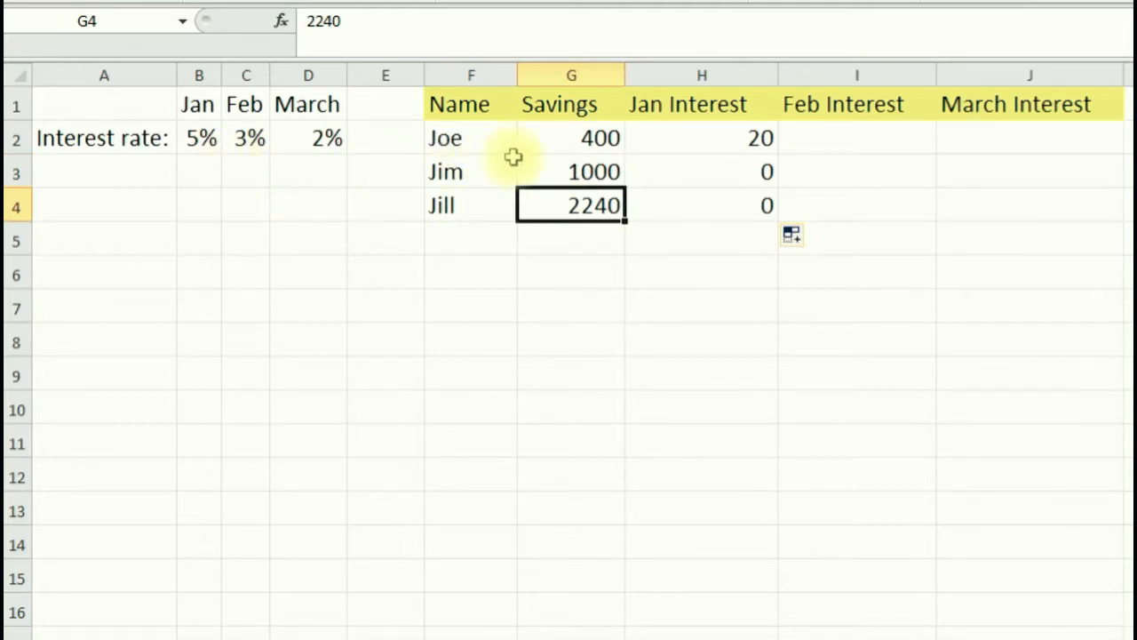
click(580, 174)
click(728, 175)
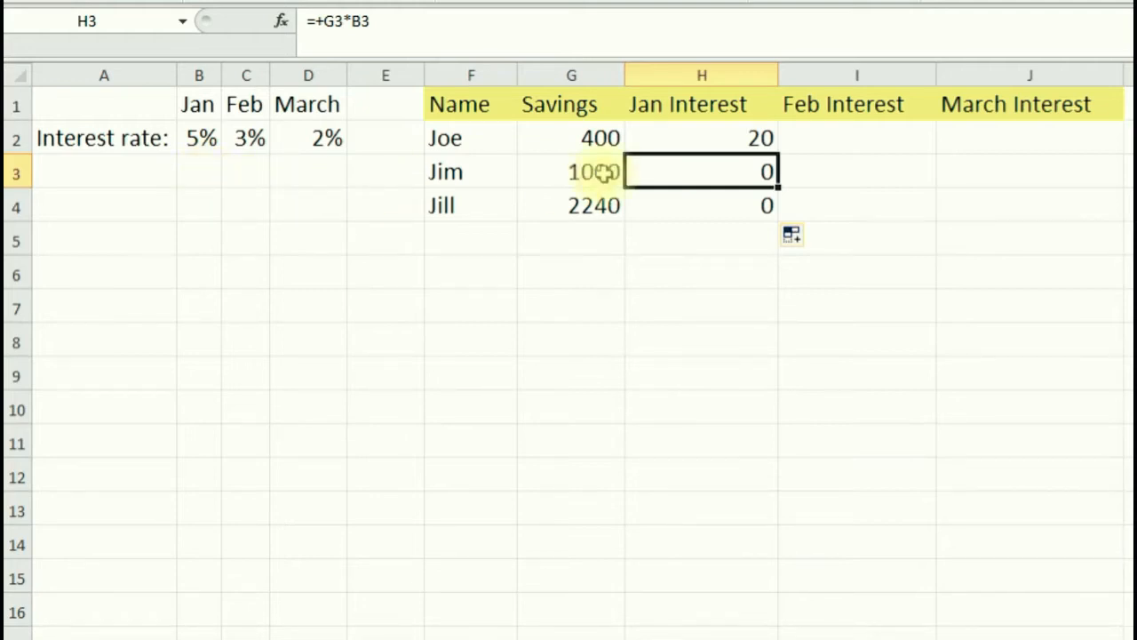
Make the interest rate reference in H2 fully absolute so the formula reads =+G2*$B$2.
click(742, 138)
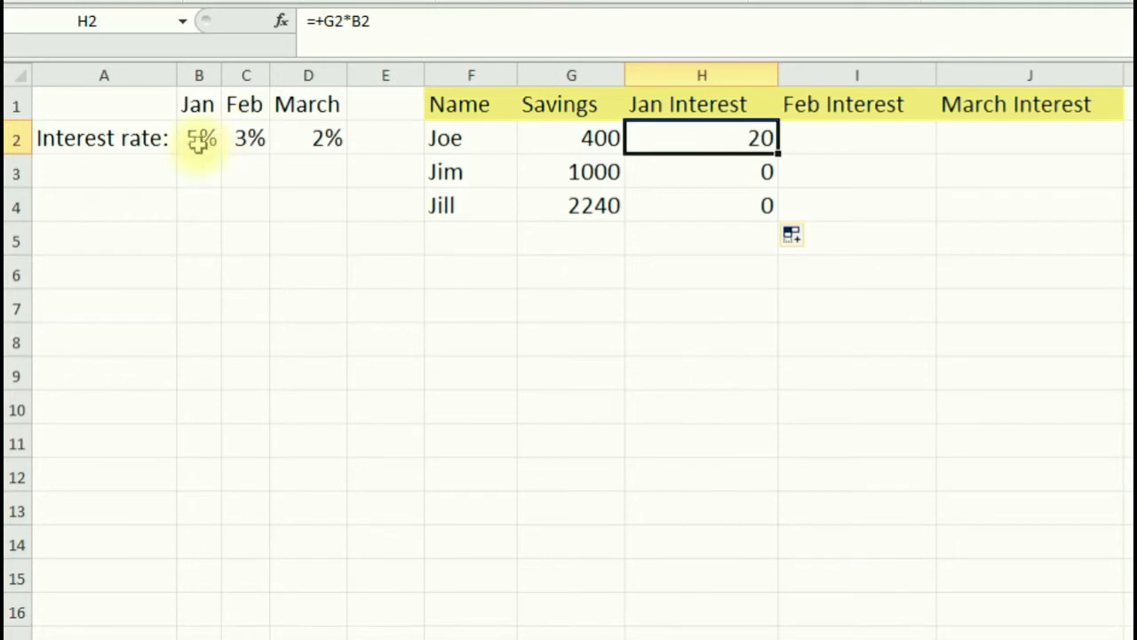
click(353, 20)
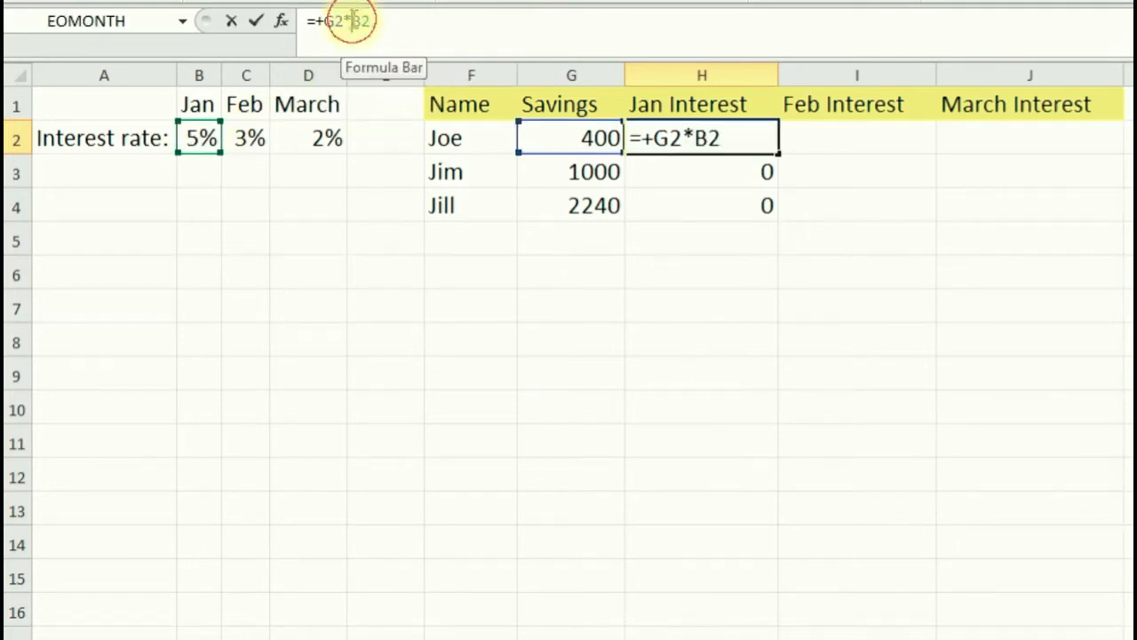
text($B)
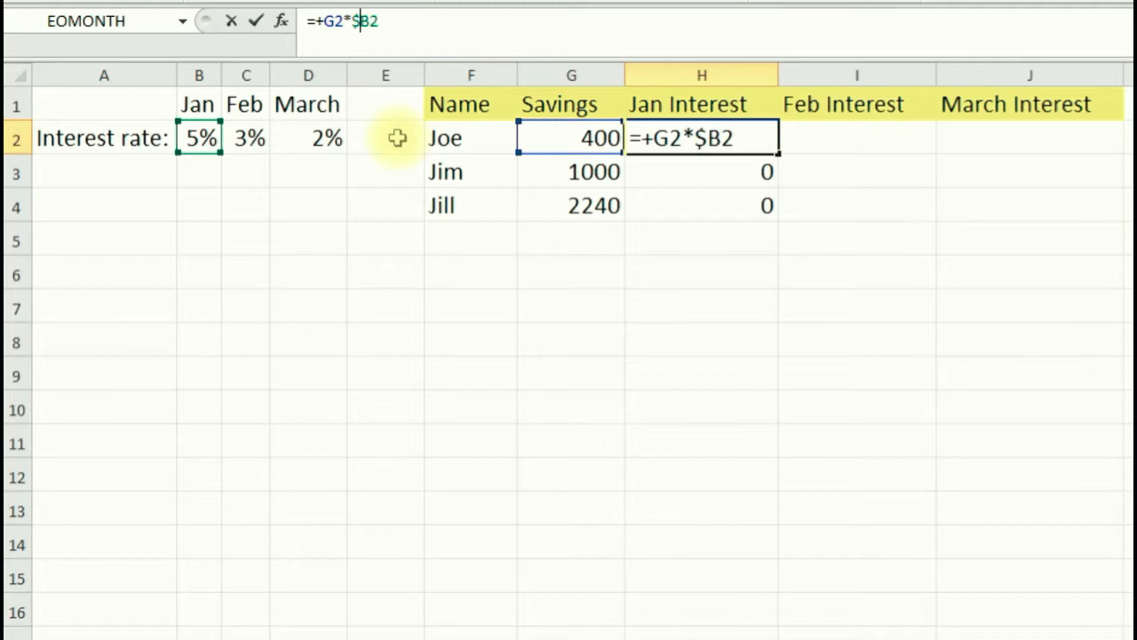
text($)
key(Return)
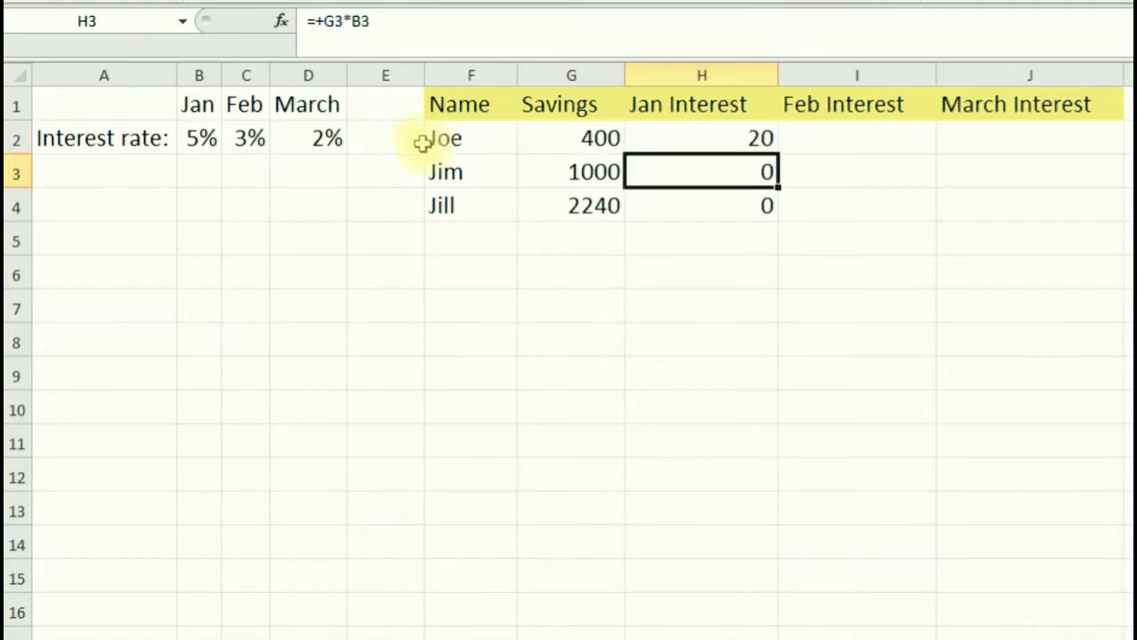
Fill the H2 formula with the absolute rate reference down through H4 and check the formulas in H3 and H4.
click(646, 135)
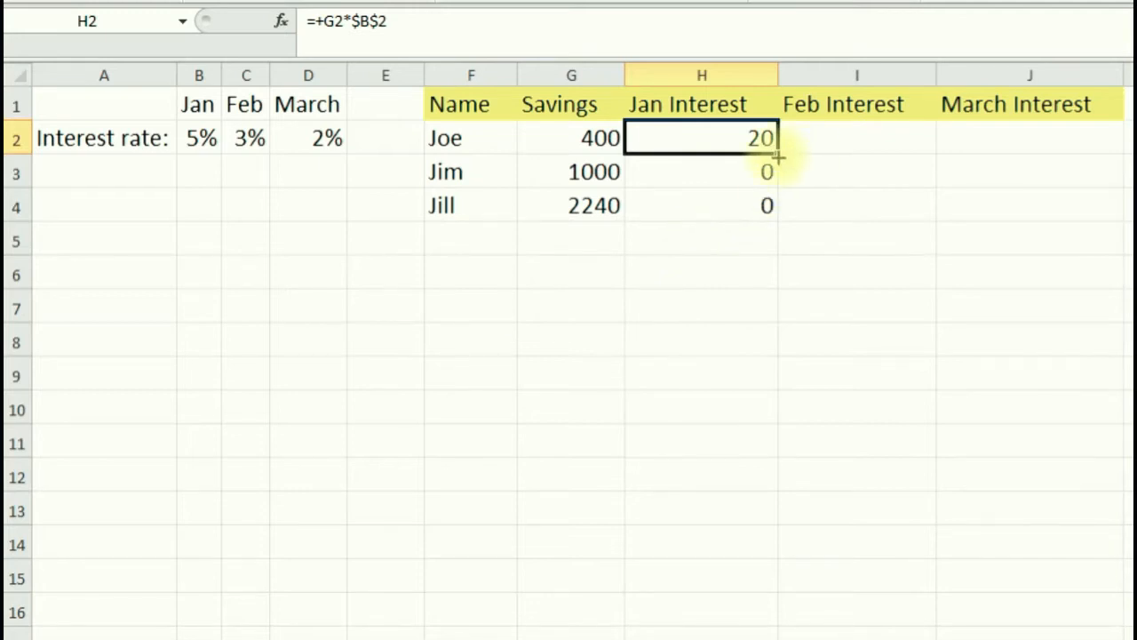
drag(778, 157, 769, 219)
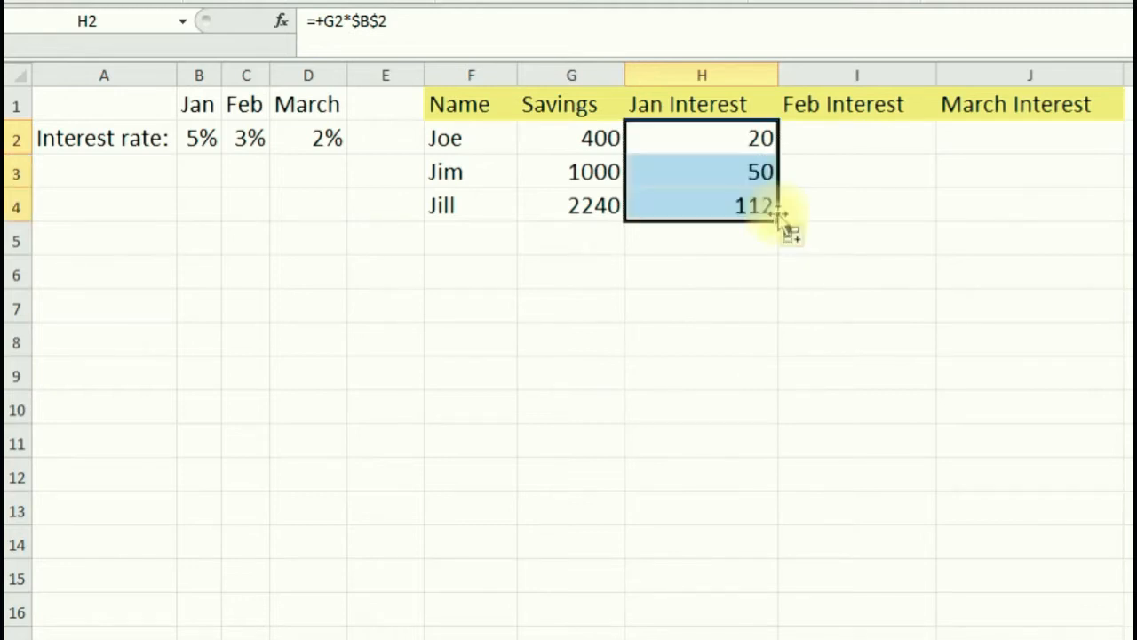
click(706, 170)
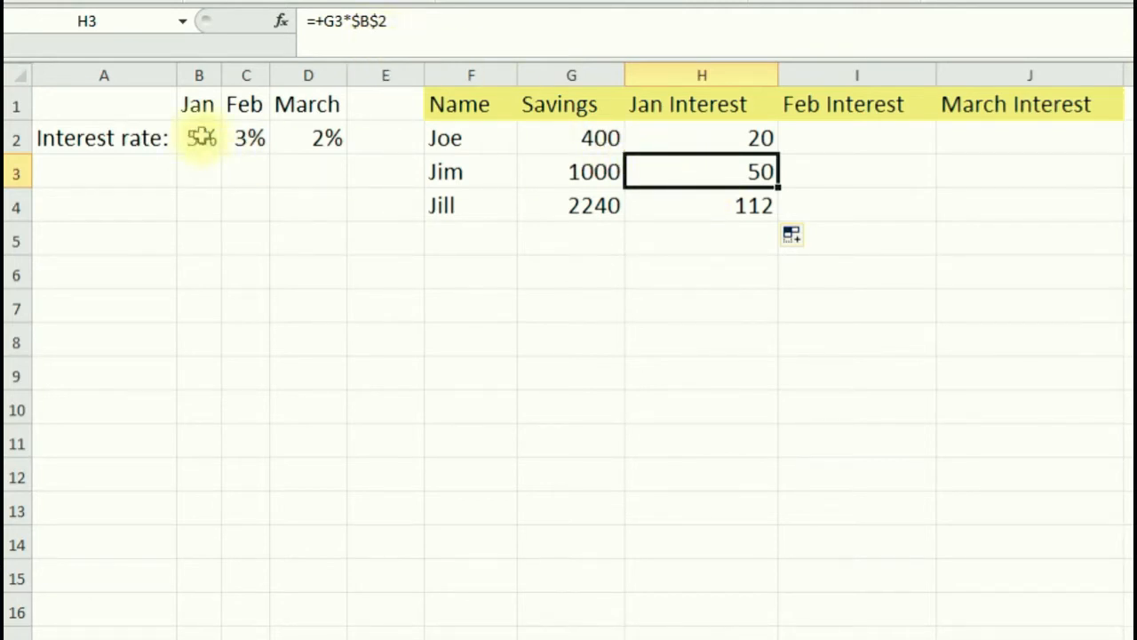
click(686, 209)
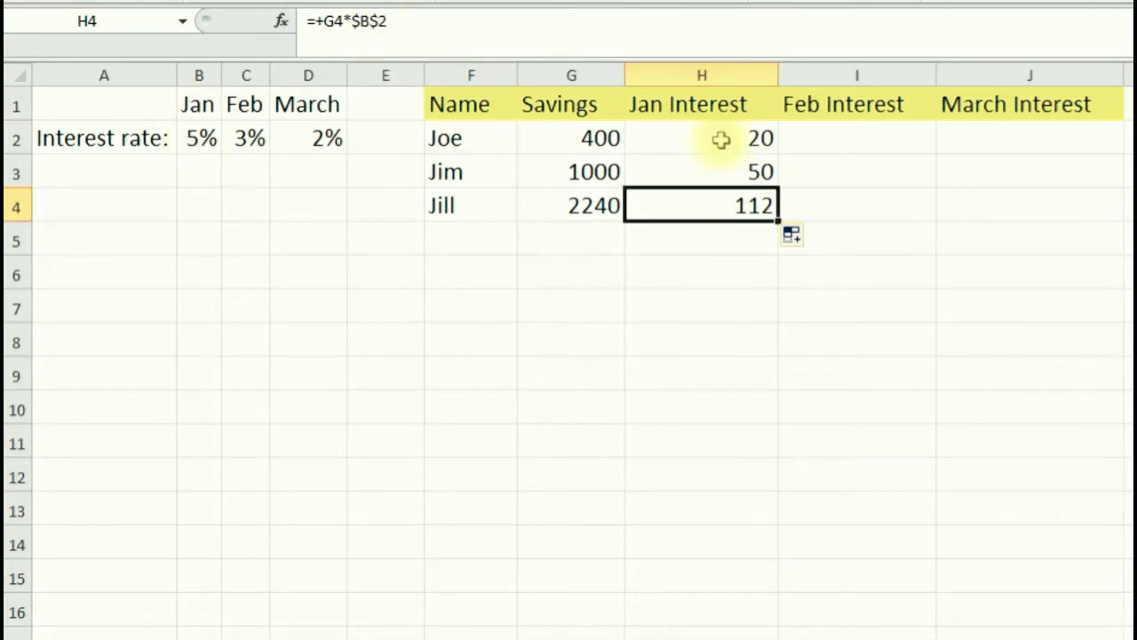
Fill the January interest formulas in H2:H4 across the Feb Interest and March Interest columns.
click(853, 138)
click(983, 142)
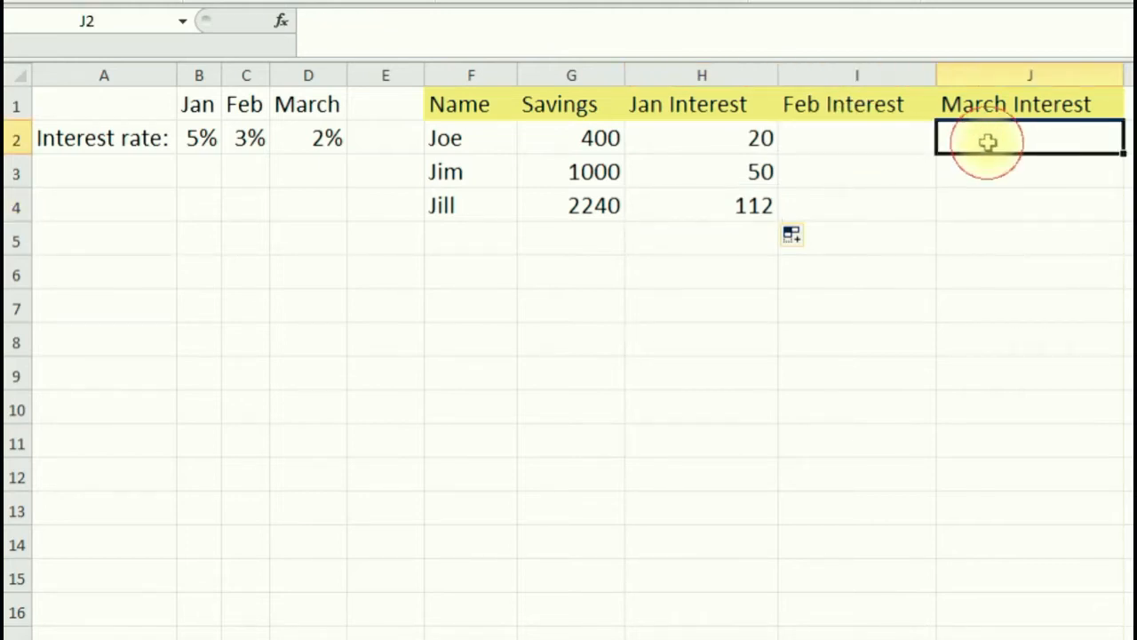
click(853, 140)
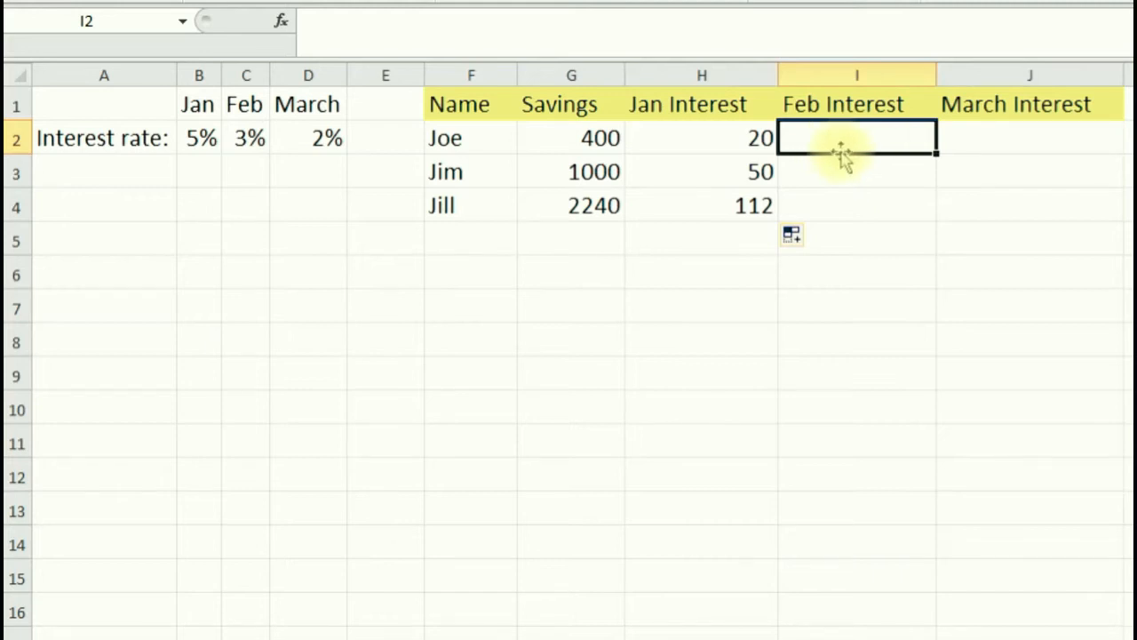
click(982, 144)
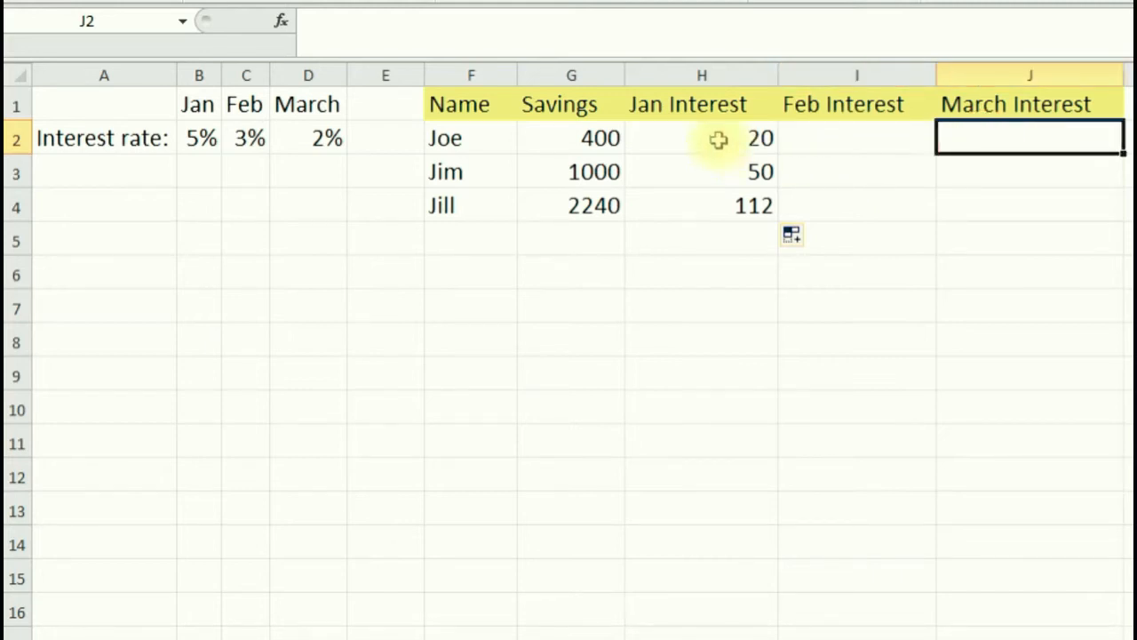
drag(716, 137, 716, 200)
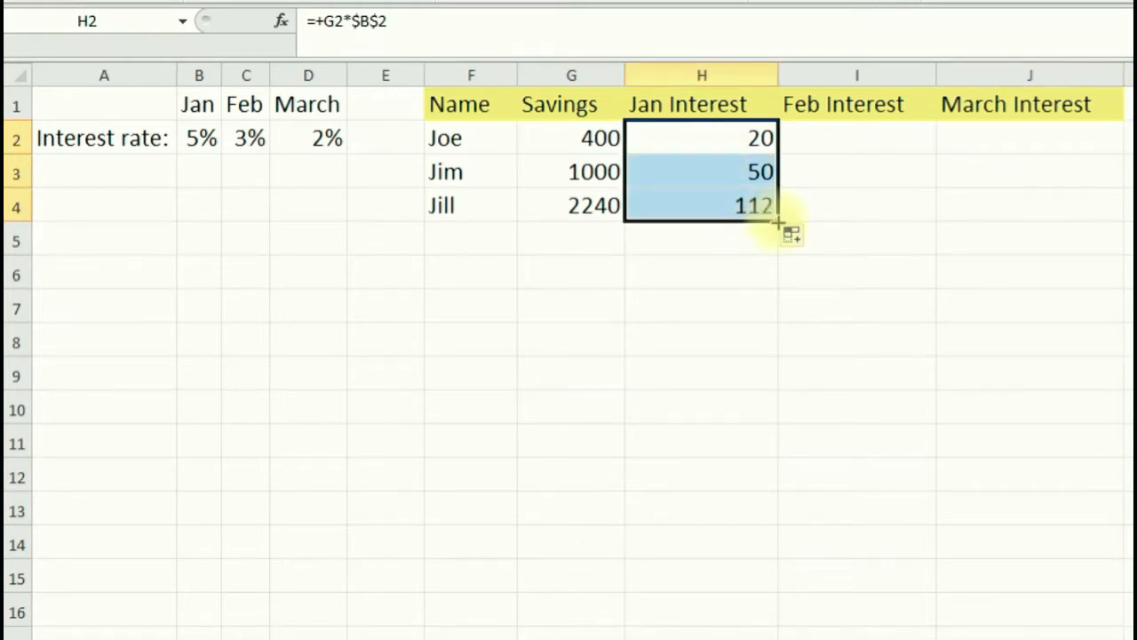
drag(779, 223, 1069, 214)
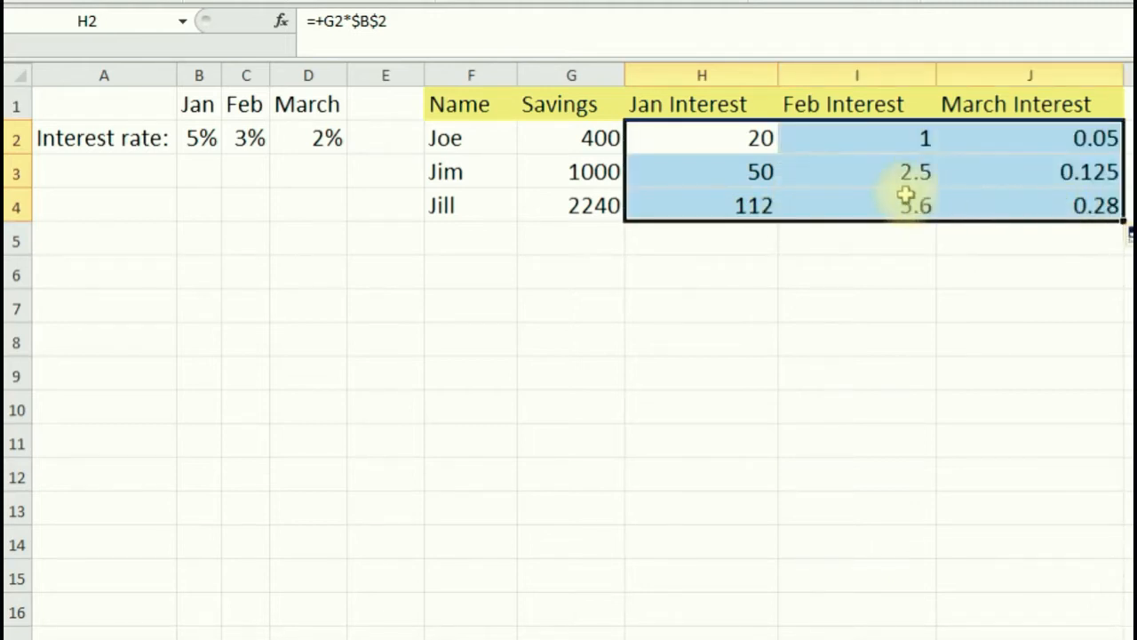
Examine the cell references in the copied February and March interest formulas in I2 and J2.
click(887, 139)
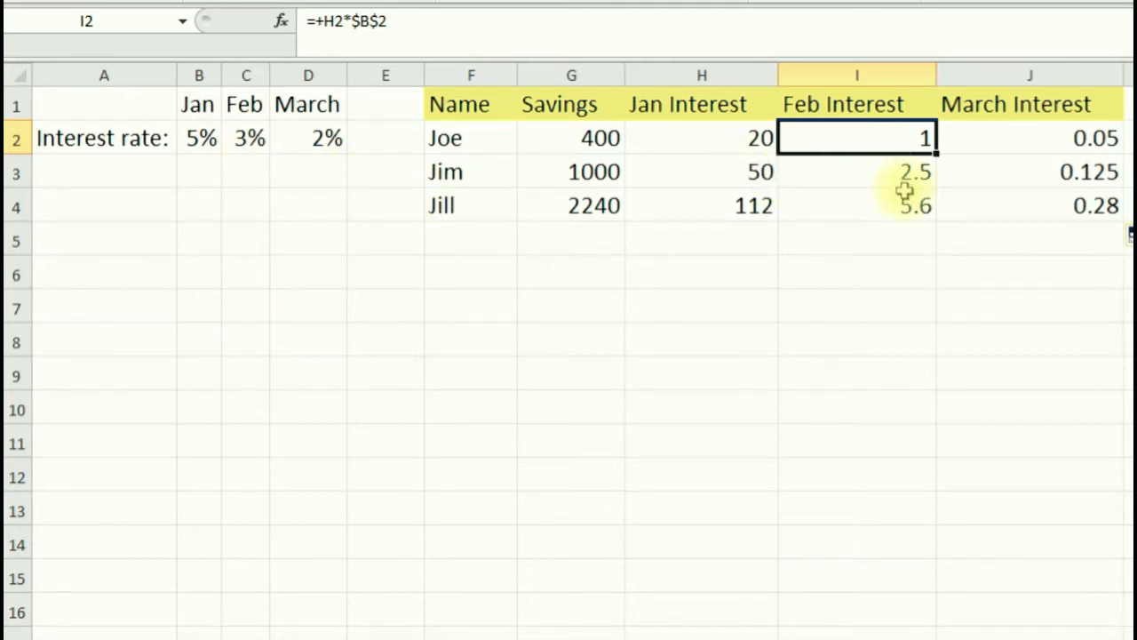
click(1048, 146)
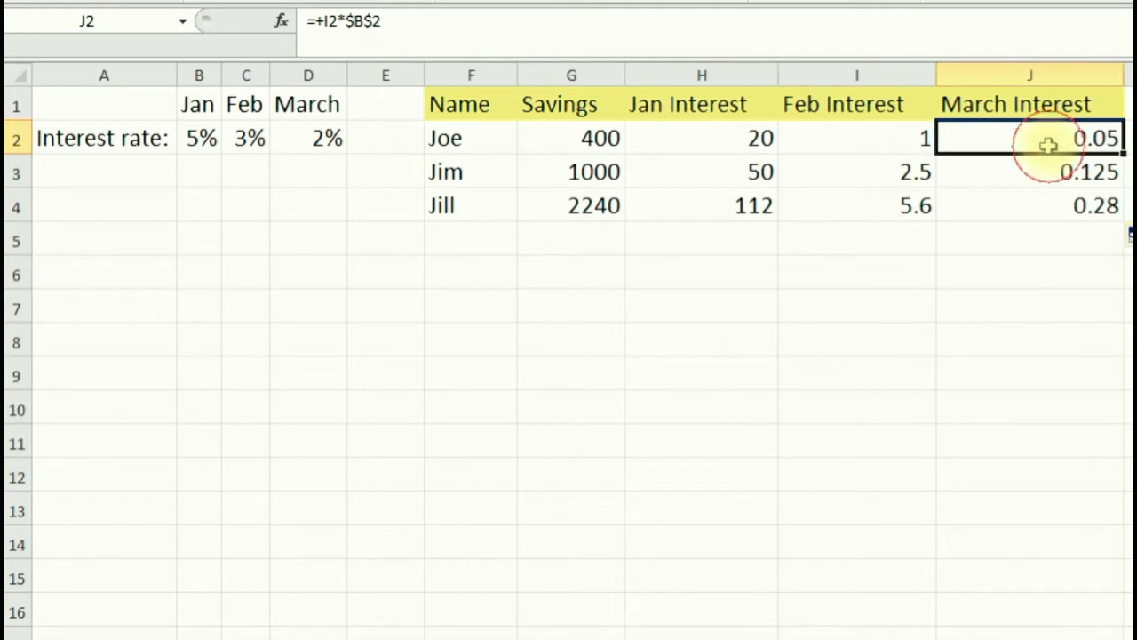
click(844, 145)
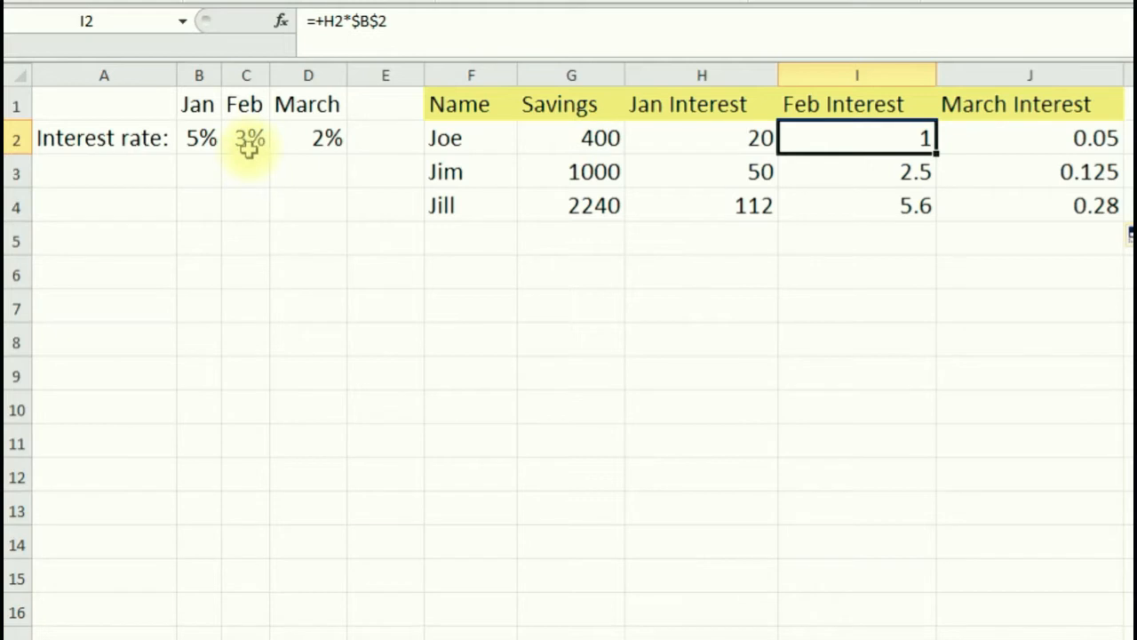
Change the H2 formula to mixed references, locking the savings column and the rate row: =+$G2*B$2.
click(705, 140)
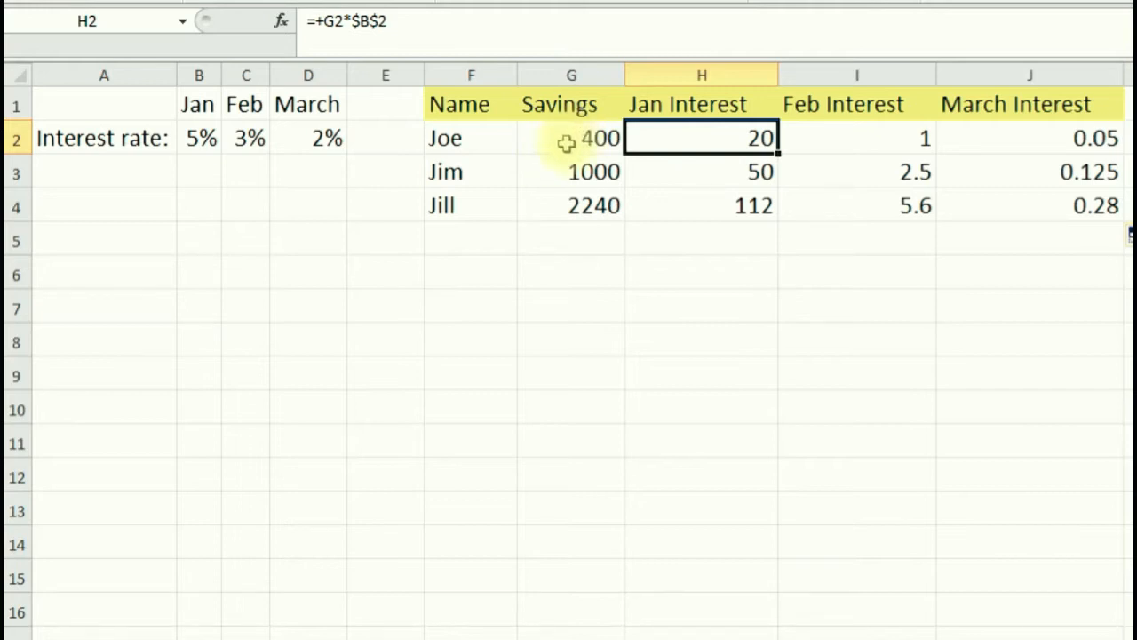
click(326, 20)
text($)
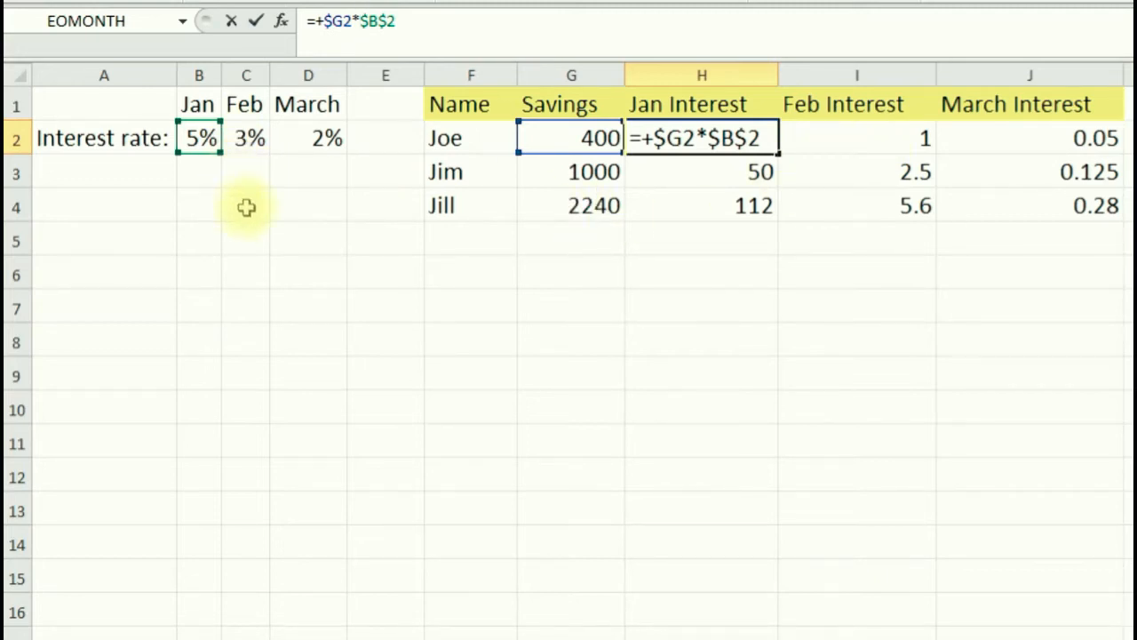
key(BackSpace)
key(Return)
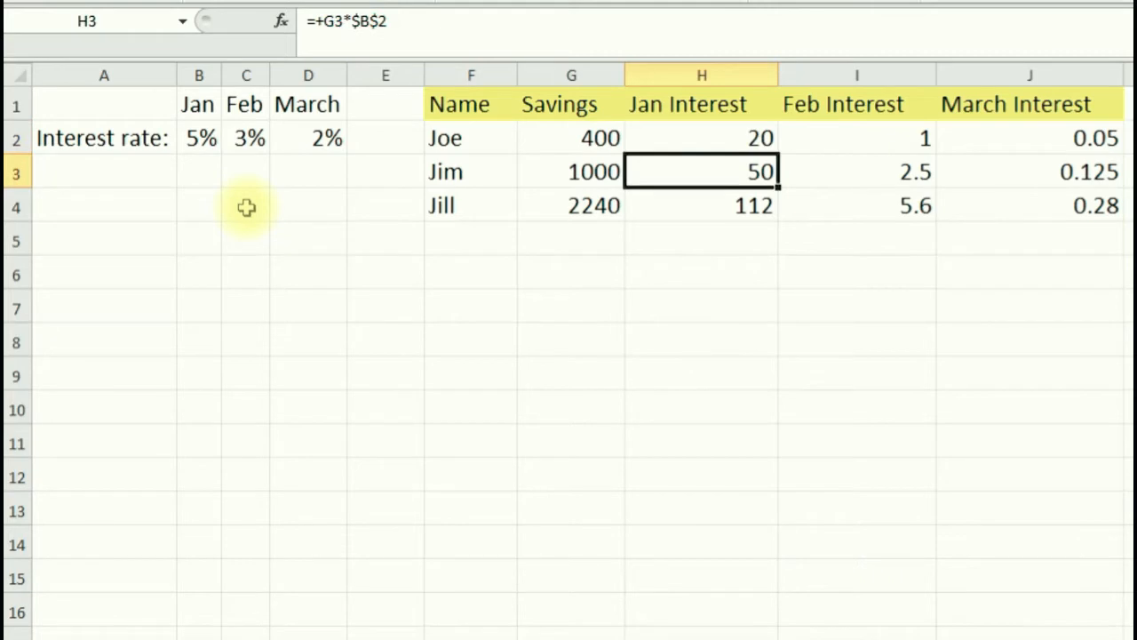
Fill the mixed-reference formula from H2 down through H4 and check the formulas in H3 and H4.
click(692, 143)
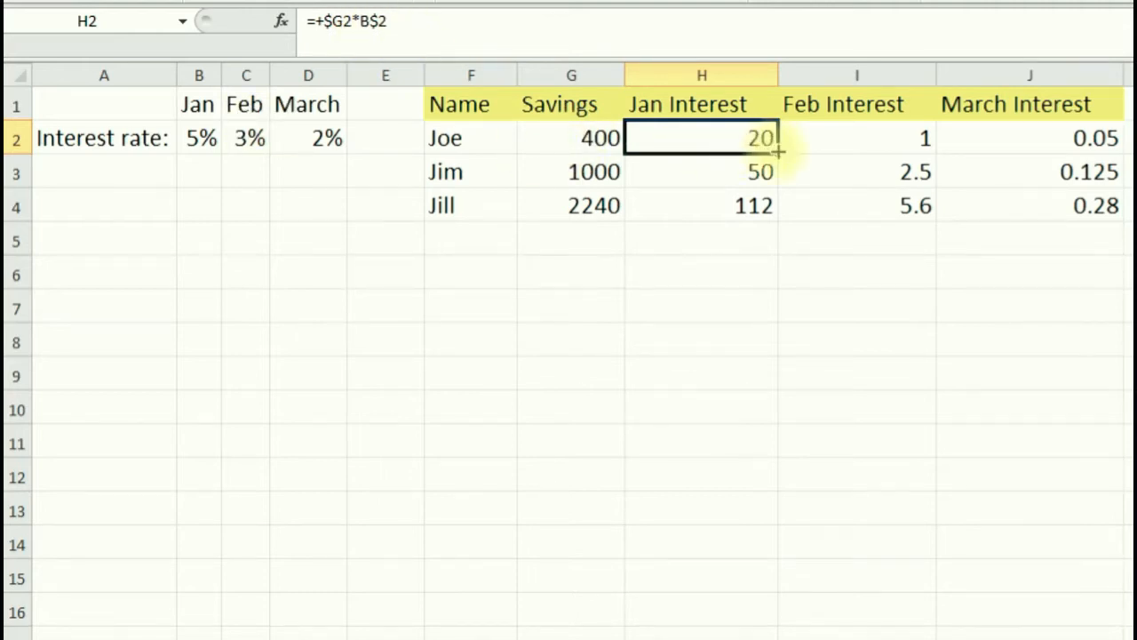
drag(779, 152, 780, 211)
click(736, 173)
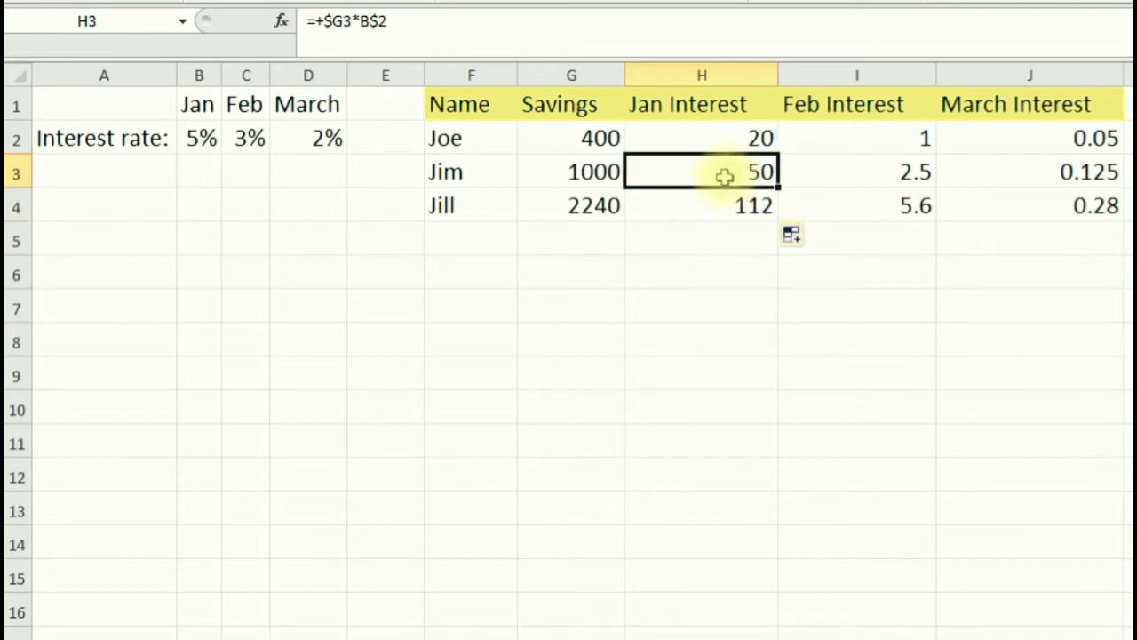
click(713, 203)
click(713, 175)
click(714, 203)
click(715, 174)
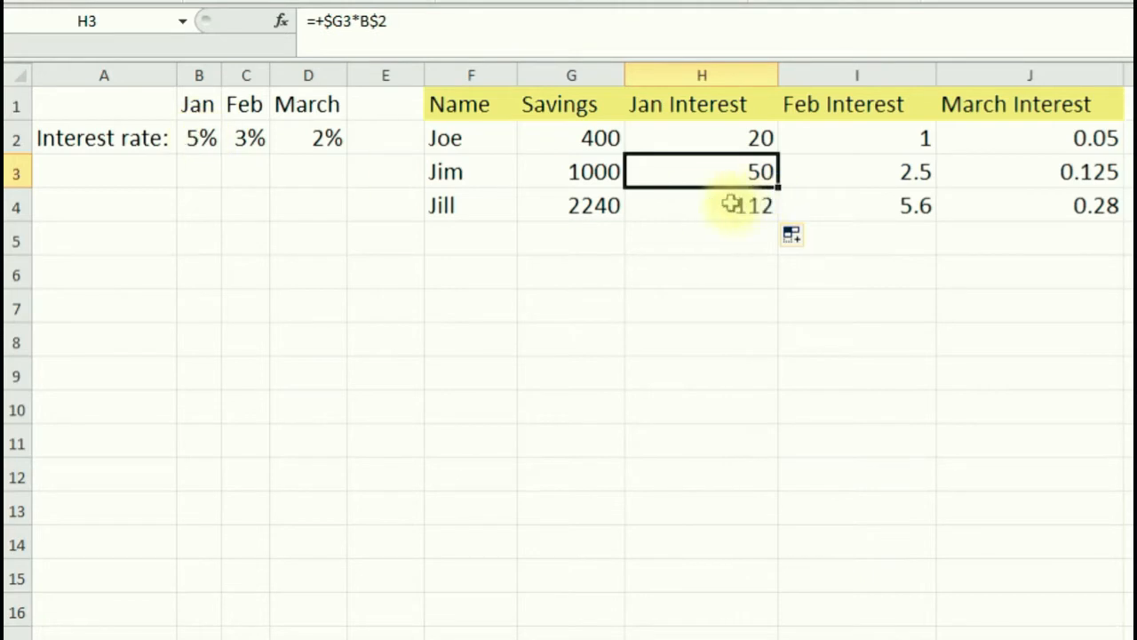
Copy the January interest formulas in H2:H4 and paste them over the February and March interest cells I2:J4.
drag(718, 140, 727, 201)
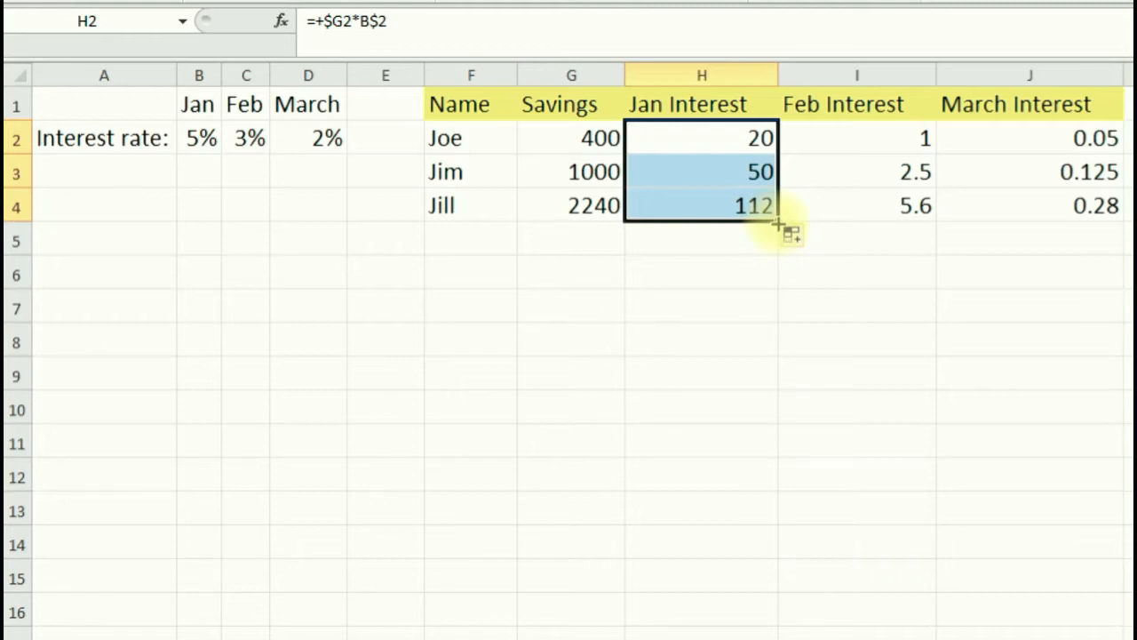
right_click(733, 173)
click(755, 143)
drag(838, 145, 1016, 221)
right_click(930, 176)
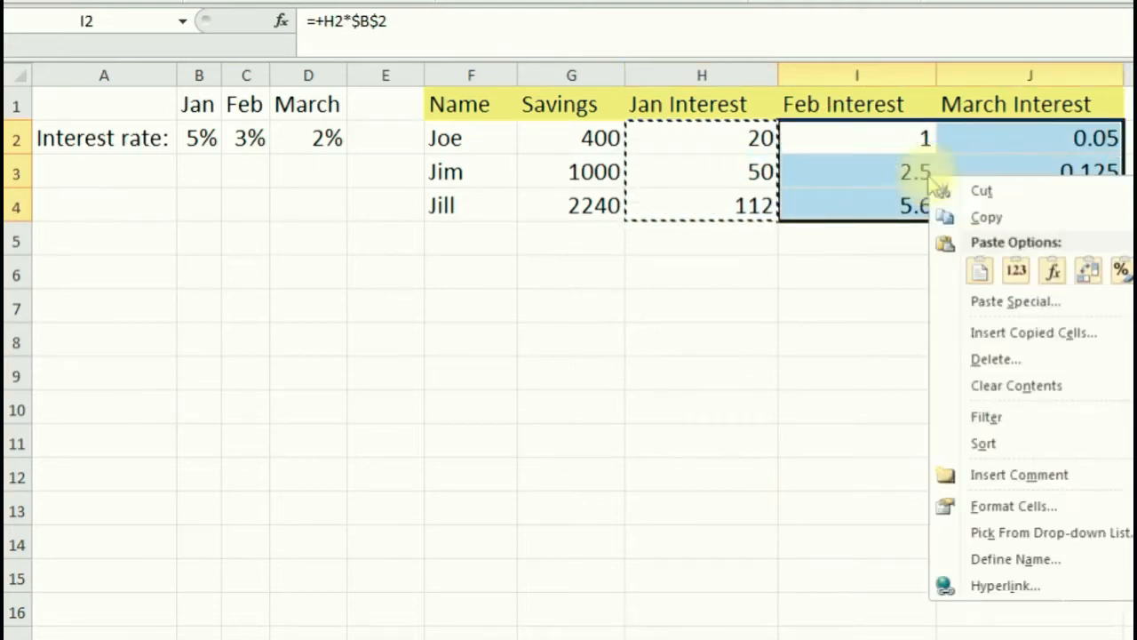
click(979, 270)
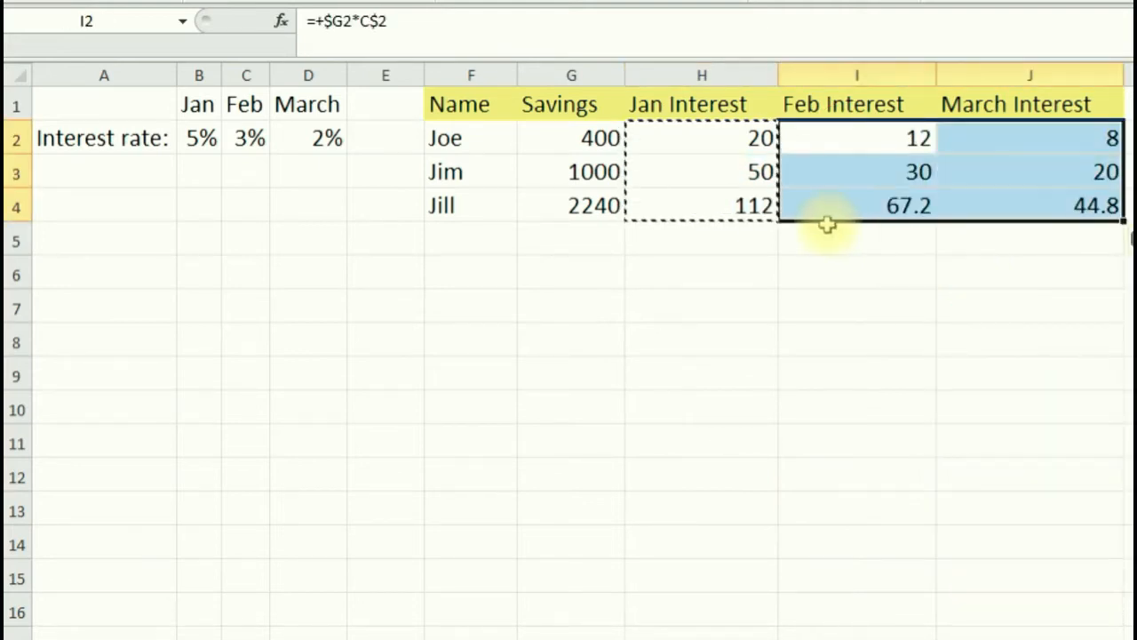
key(Escape)
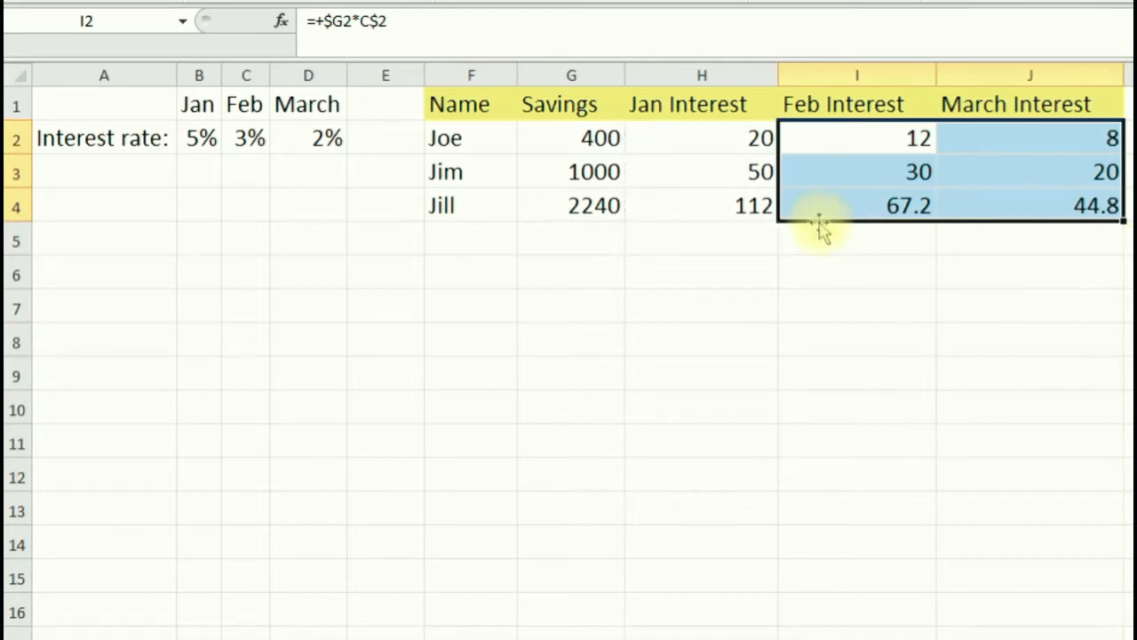
Compare the savings and rate references in the January, February and March interest formulas in H2, I2 and J2.
click(852, 146)
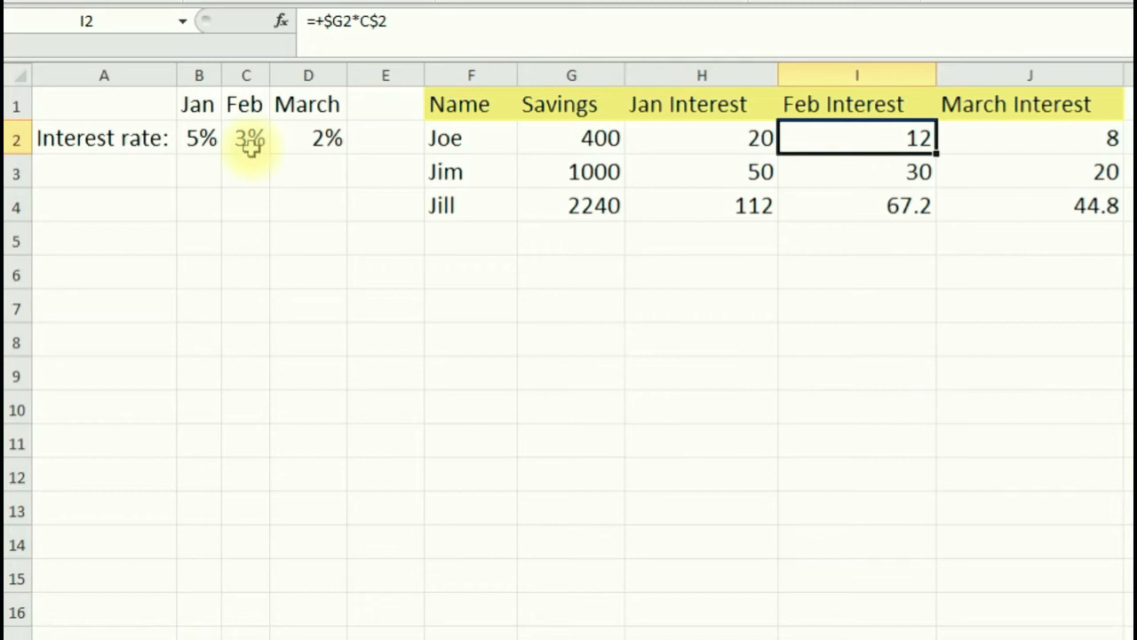
click(1002, 133)
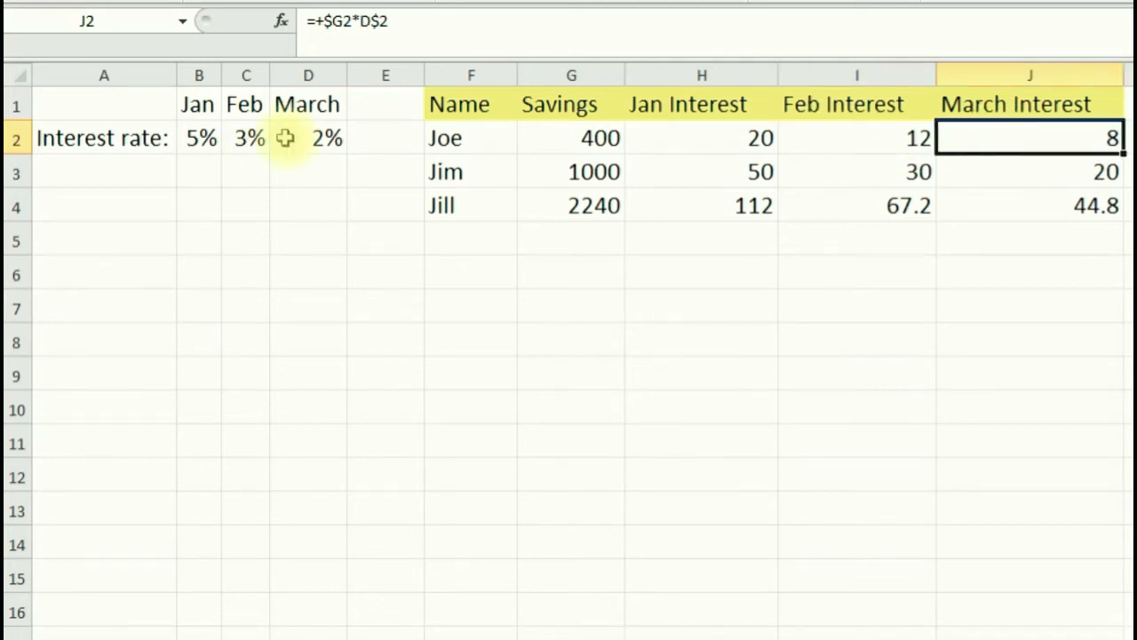
click(891, 140)
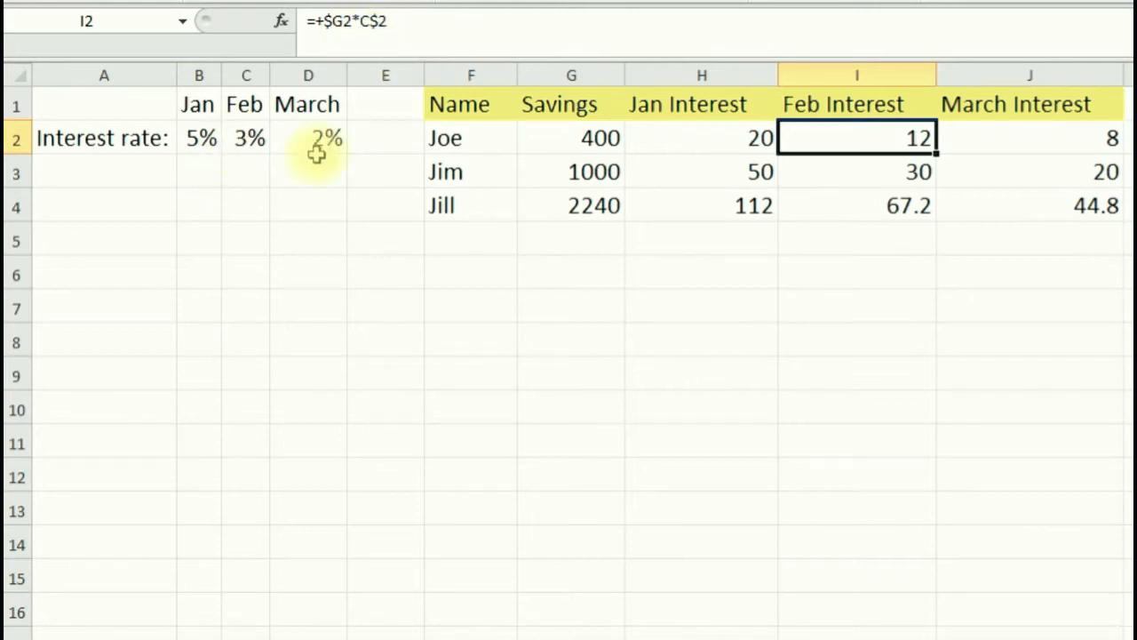
click(694, 139)
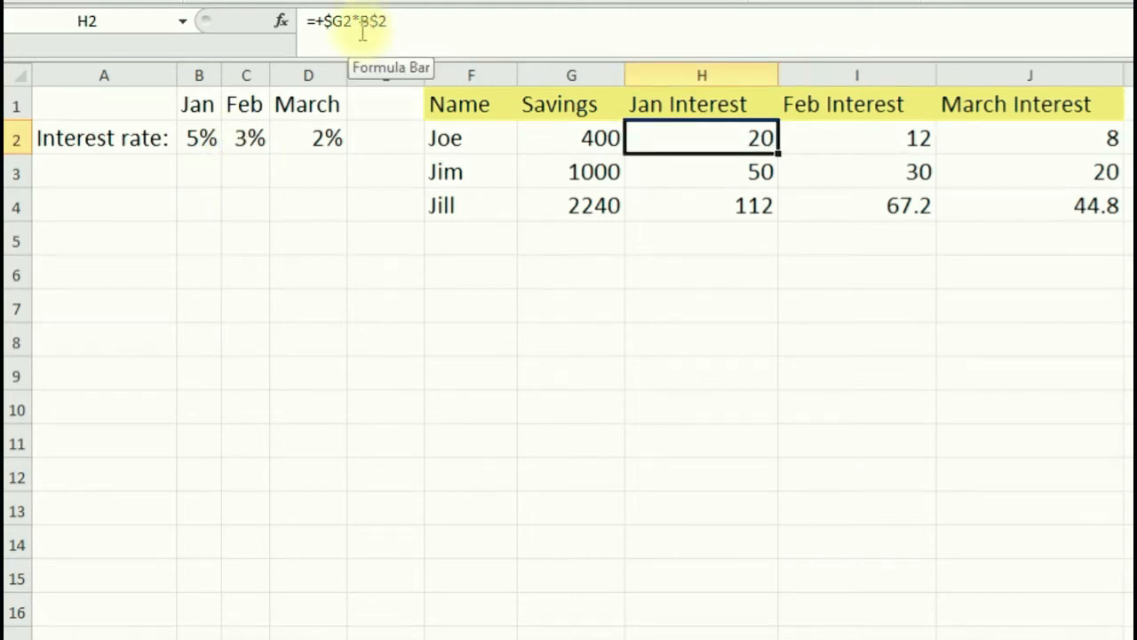
click(862, 143)
click(758, 139)
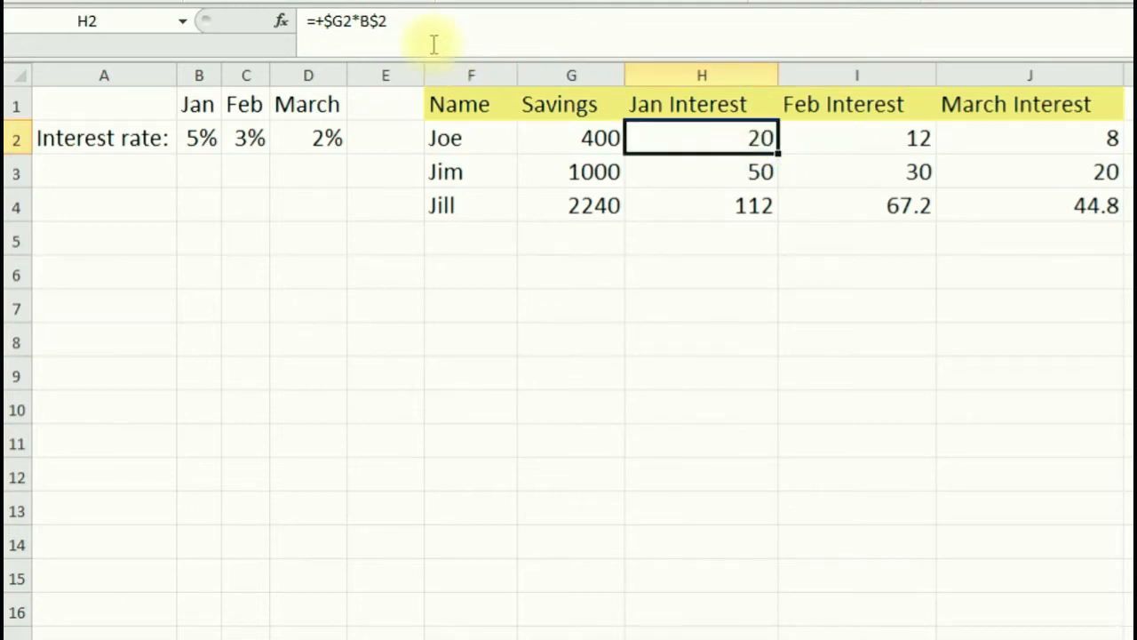
Examine how the rate reference shifts from month to month in the row 2 interest formulas in H2, I2 and J2.
click(865, 139)
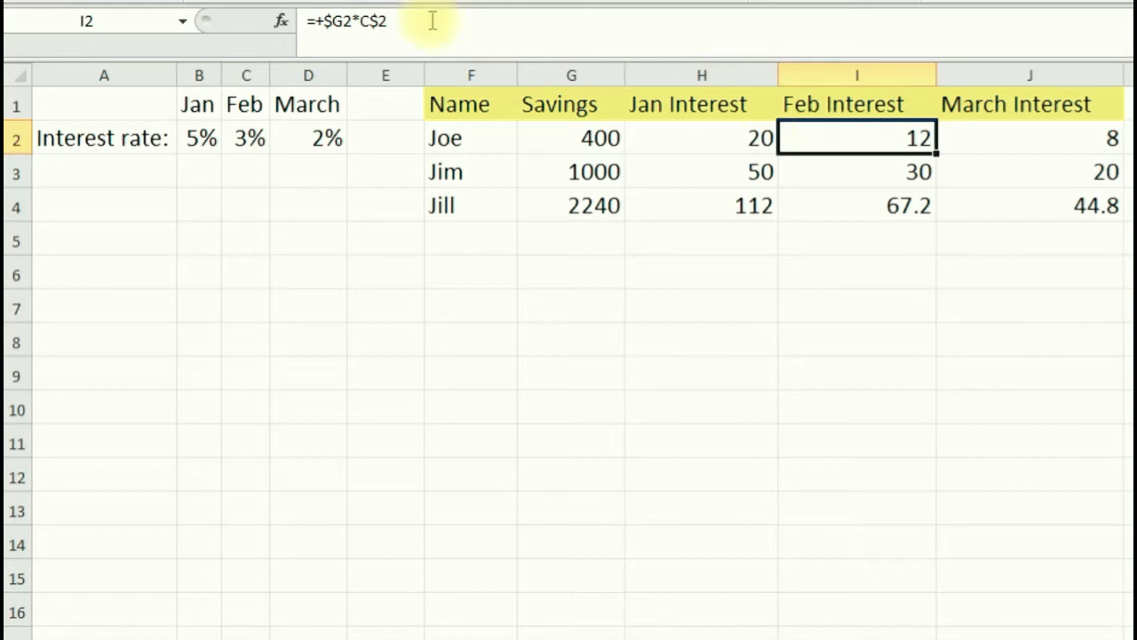
click(723, 145)
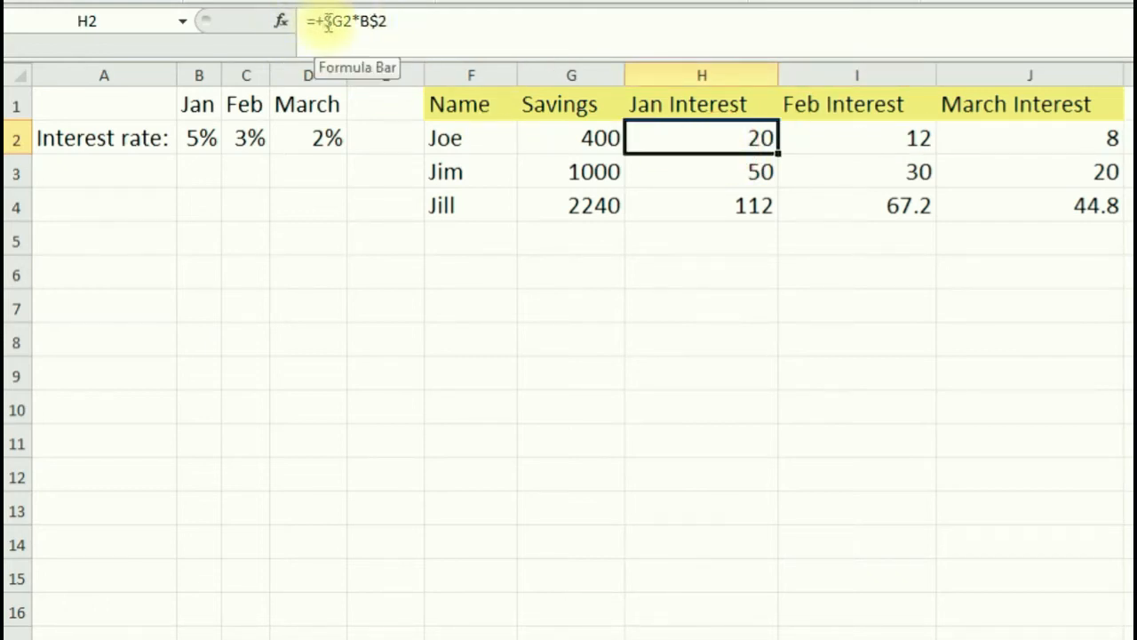
click(845, 134)
click(1022, 136)
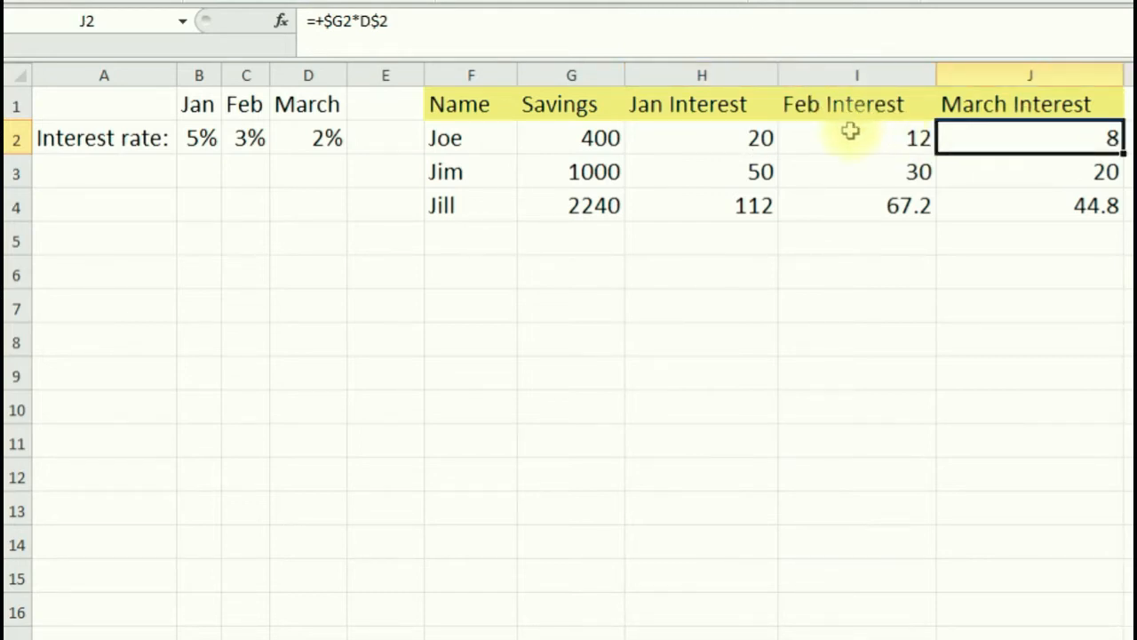
click(761, 137)
click(876, 137)
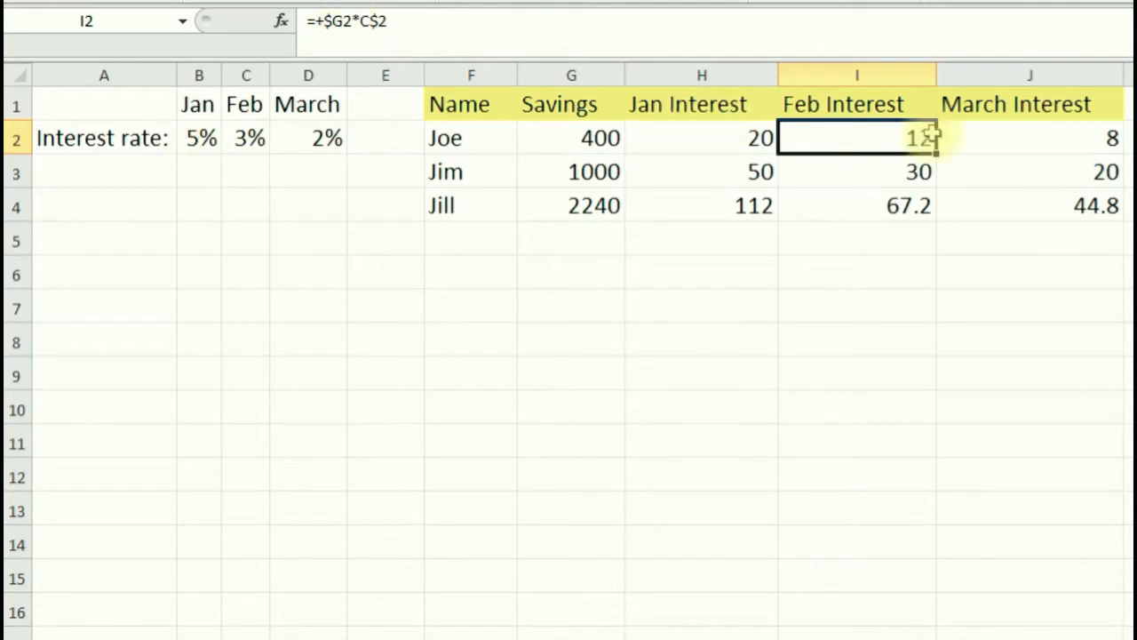
Examine how the savings and rate references behave down the February interest formulas in I2, I3 and I4.
click(872, 172)
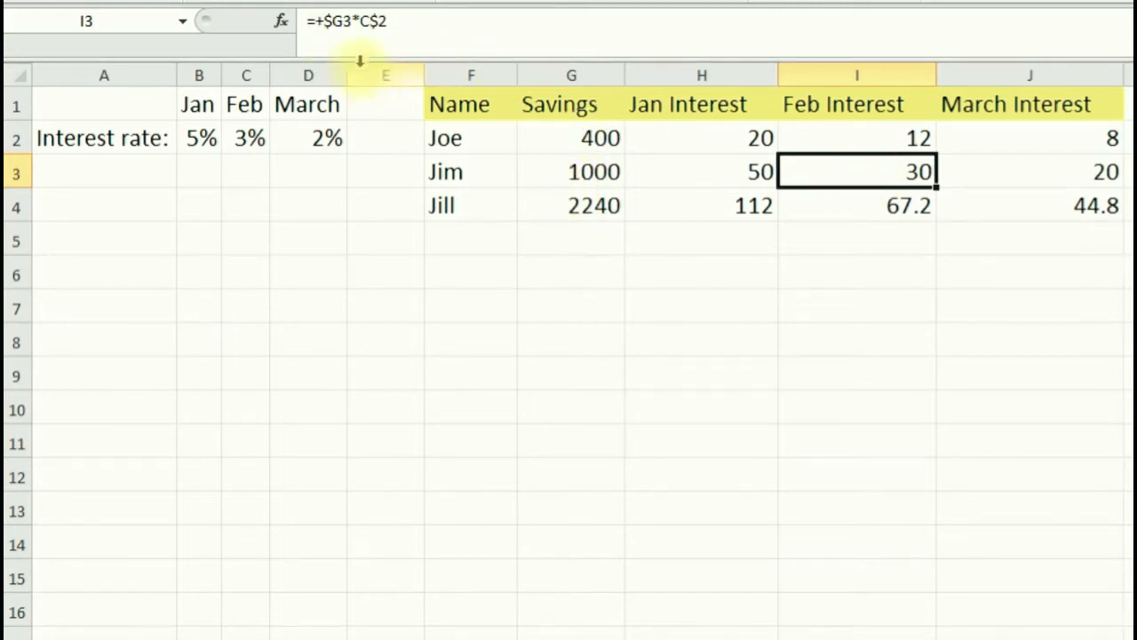
click(856, 140)
click(858, 172)
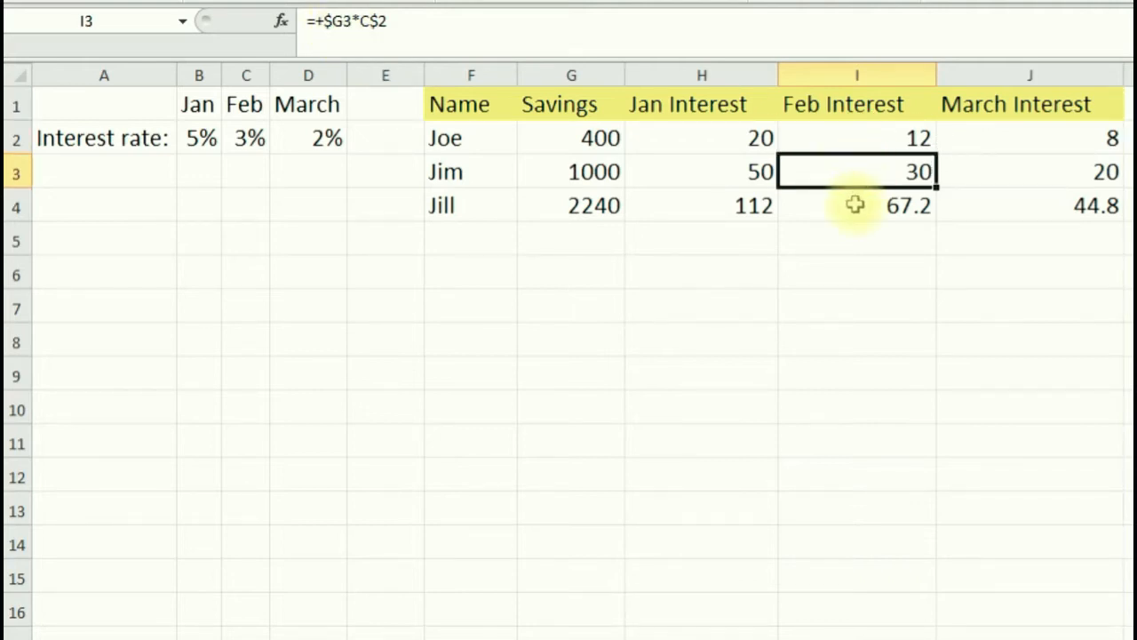
click(854, 205)
click(950, 207)
click(894, 203)
click(858, 176)
click(848, 205)
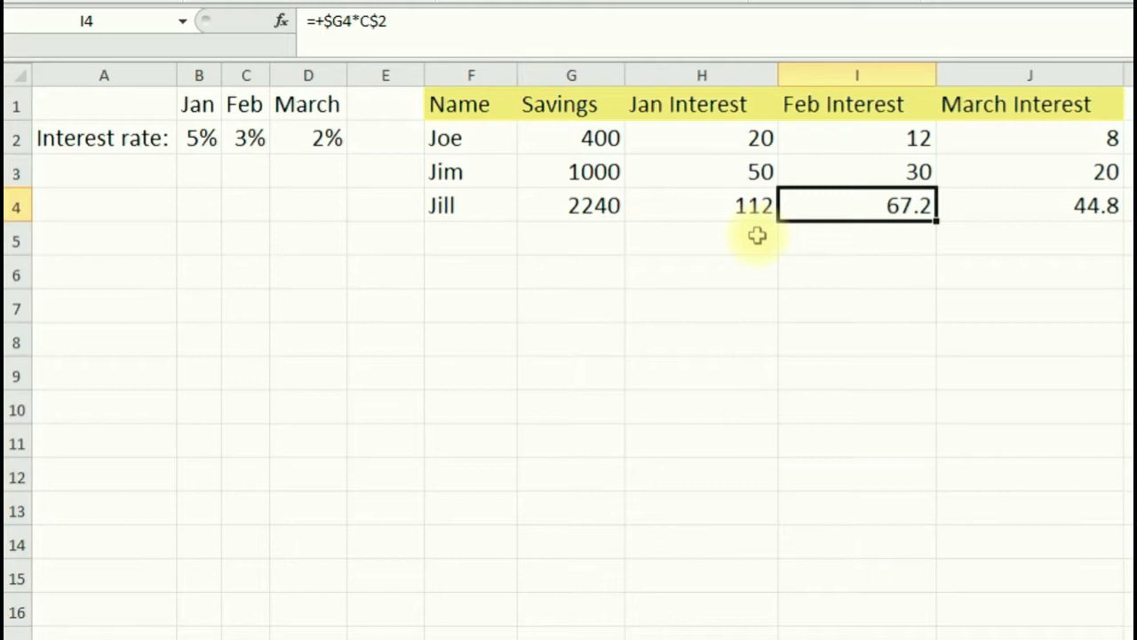
Compare the January interest formulas in H3 and H2 with the February formula in I2.
click(735, 174)
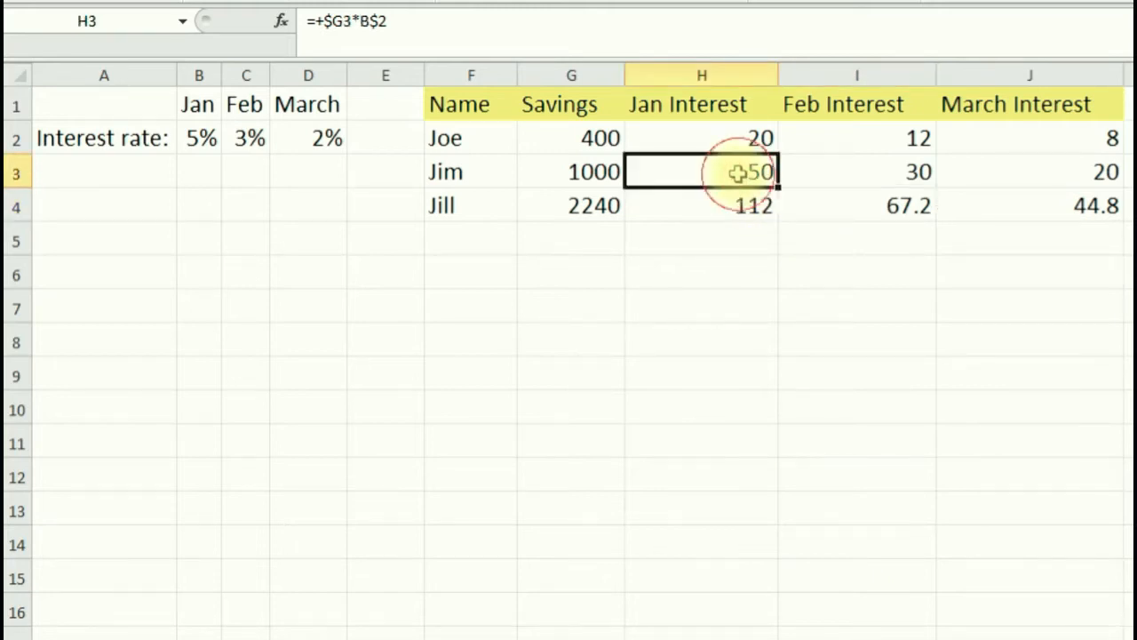
click(839, 139)
click(737, 133)
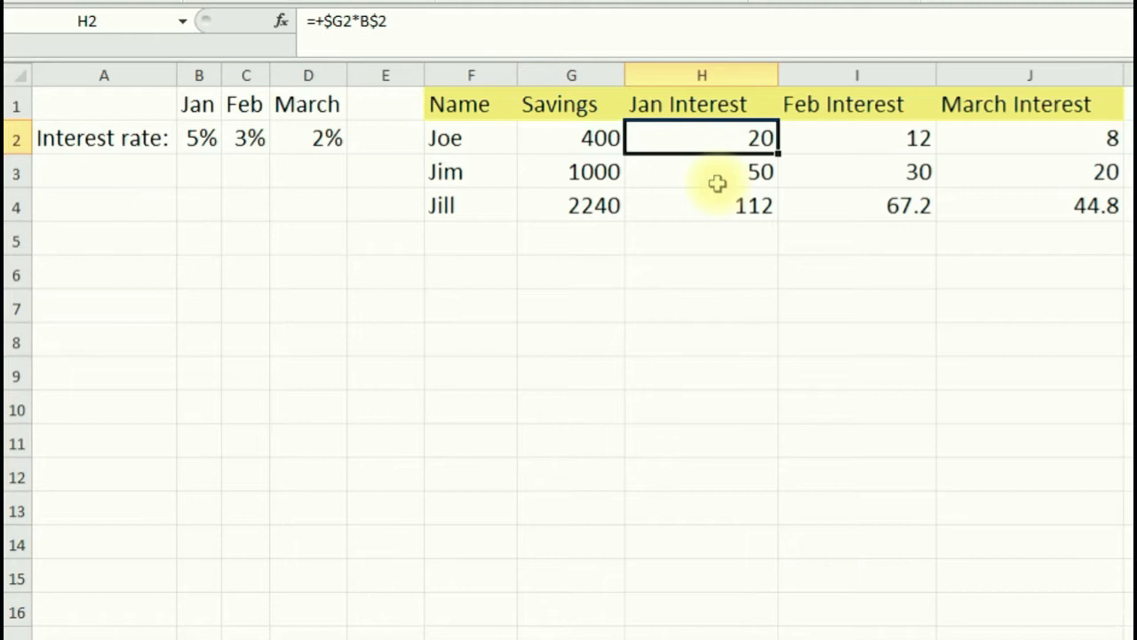
click(840, 145)
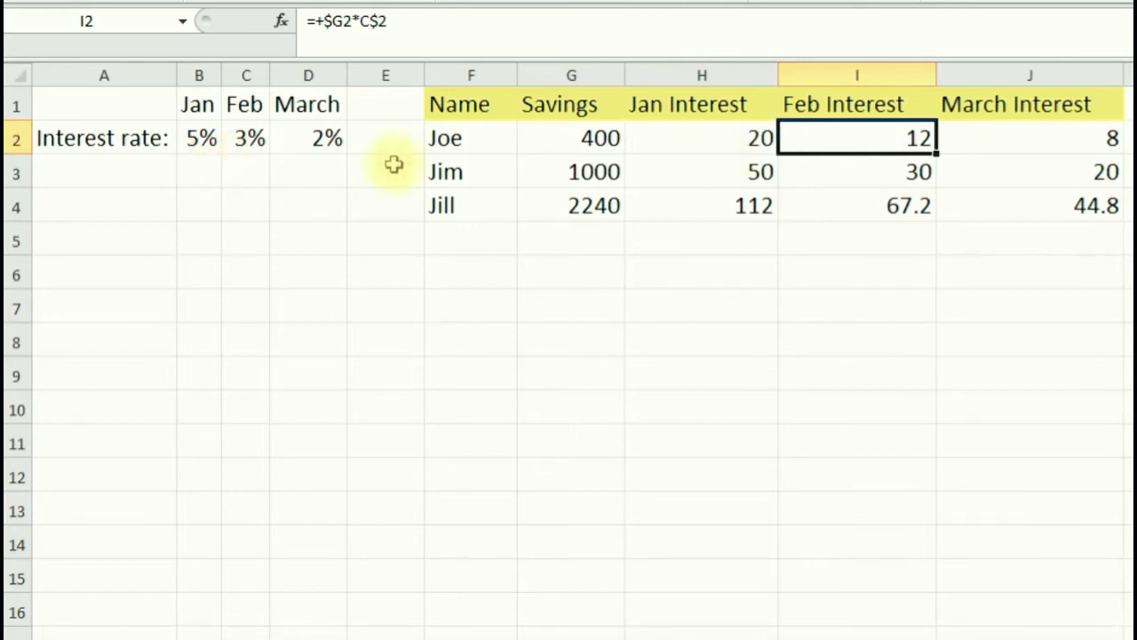
click(696, 140)
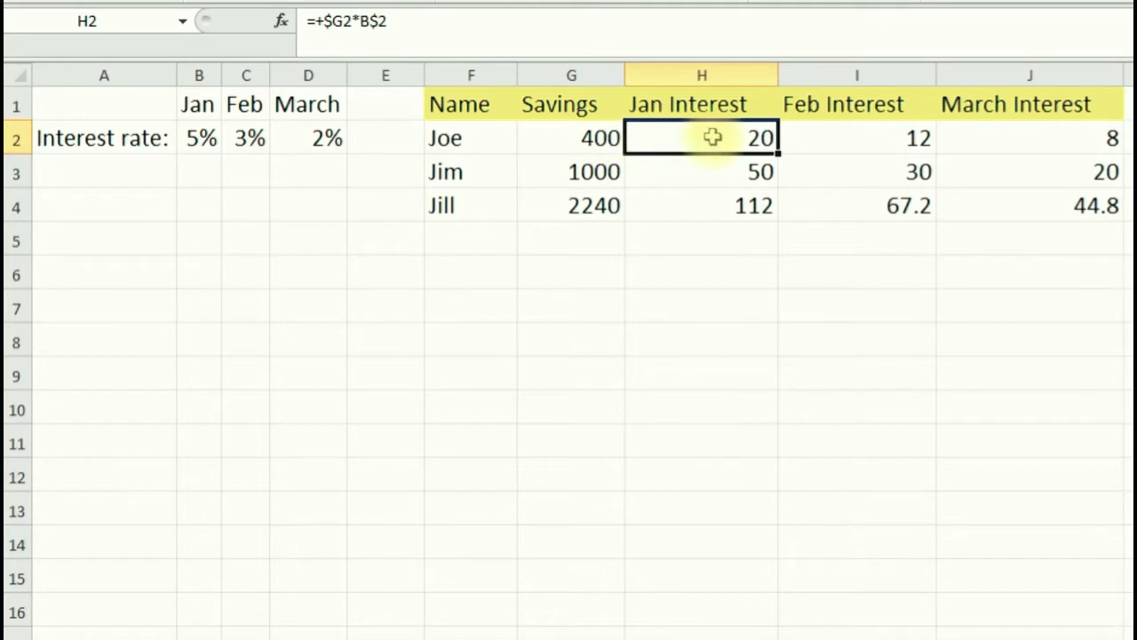
Cycle the B$2 rate reference in the H2 formula through its absolute, mixed and relative forms.
click(362, 22)
drag(361, 21, 384, 21)
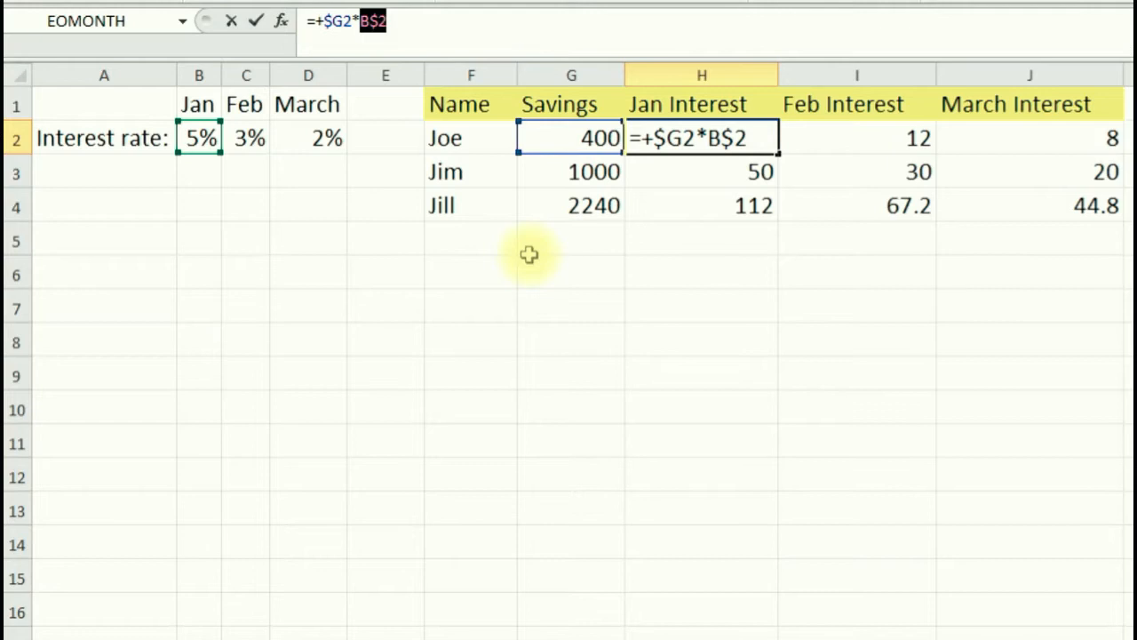
key(F4)
key(F4)
key(F4)
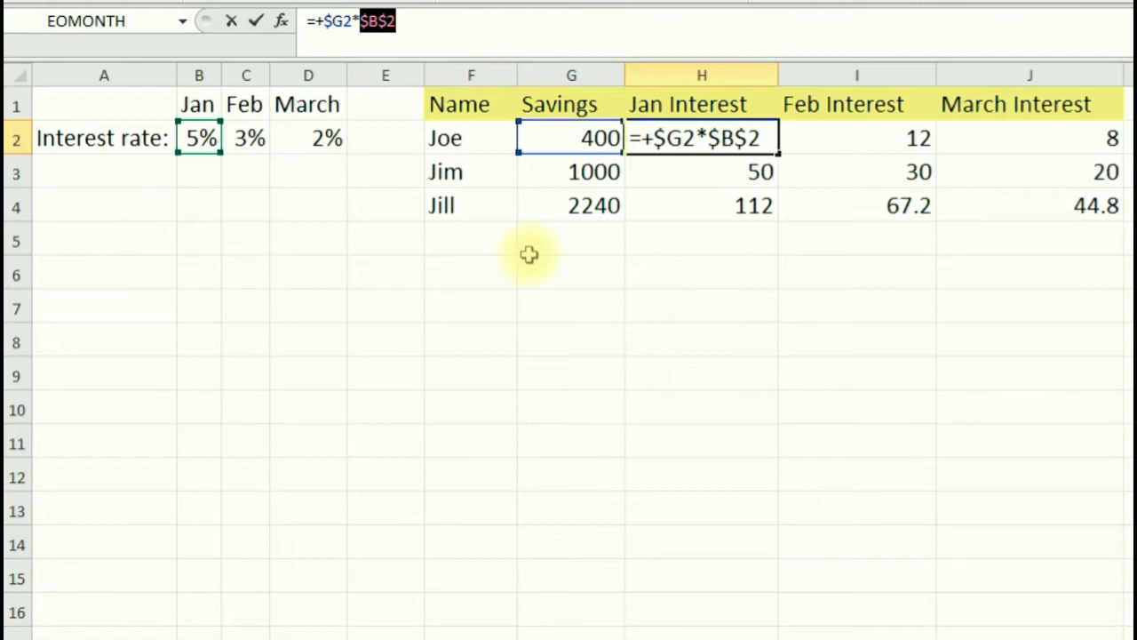
key(F4)
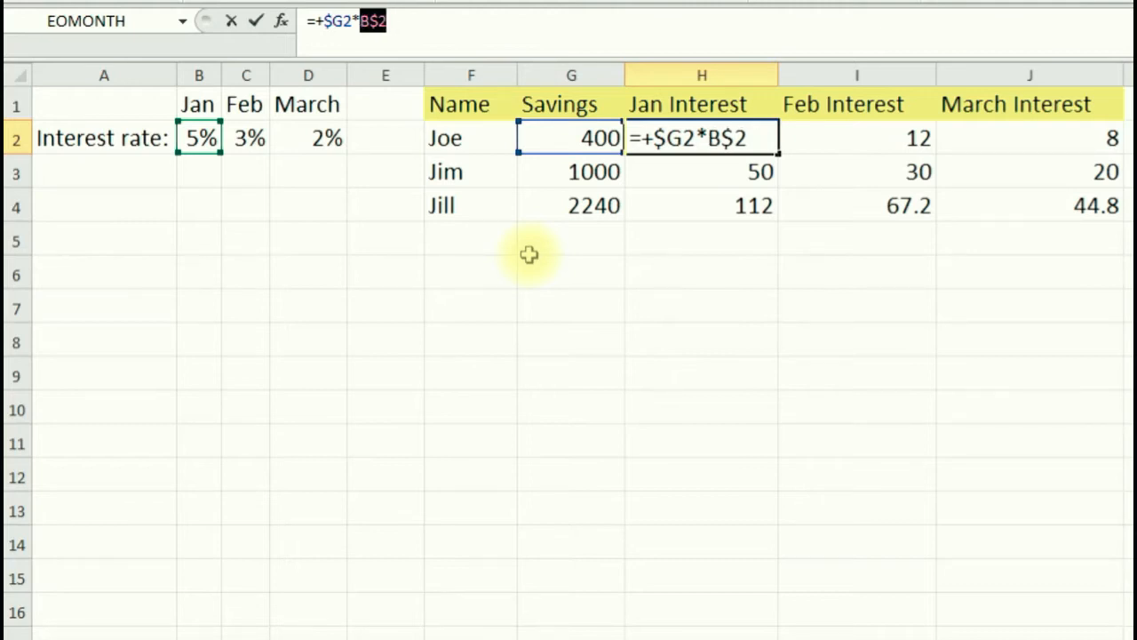
key(F4)
key(F4)
key(Return)
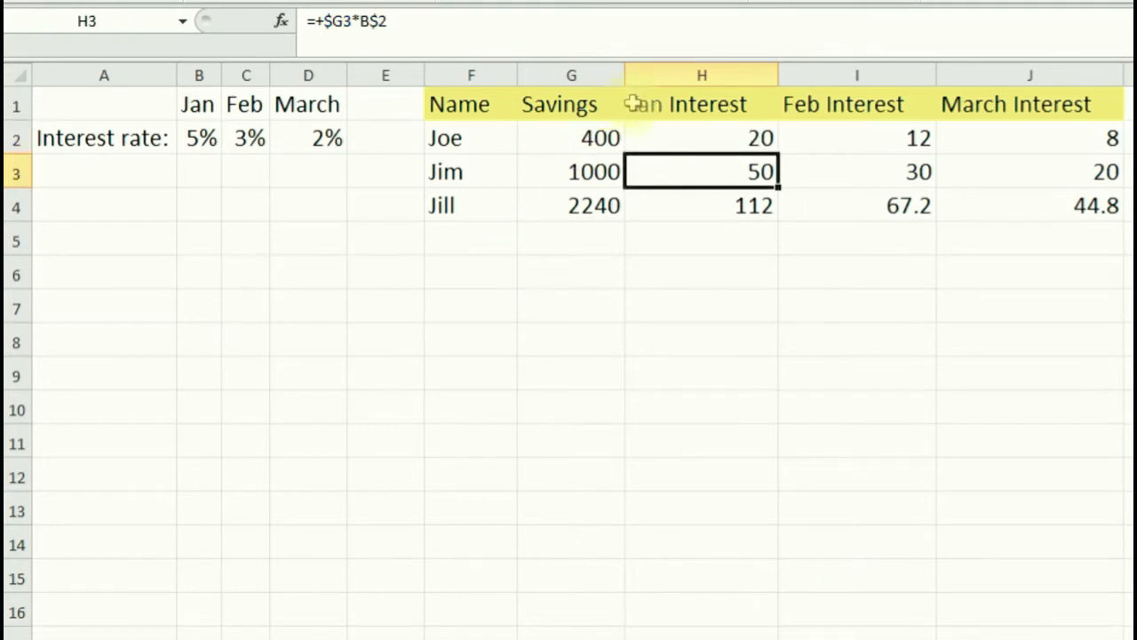
click(723, 137)
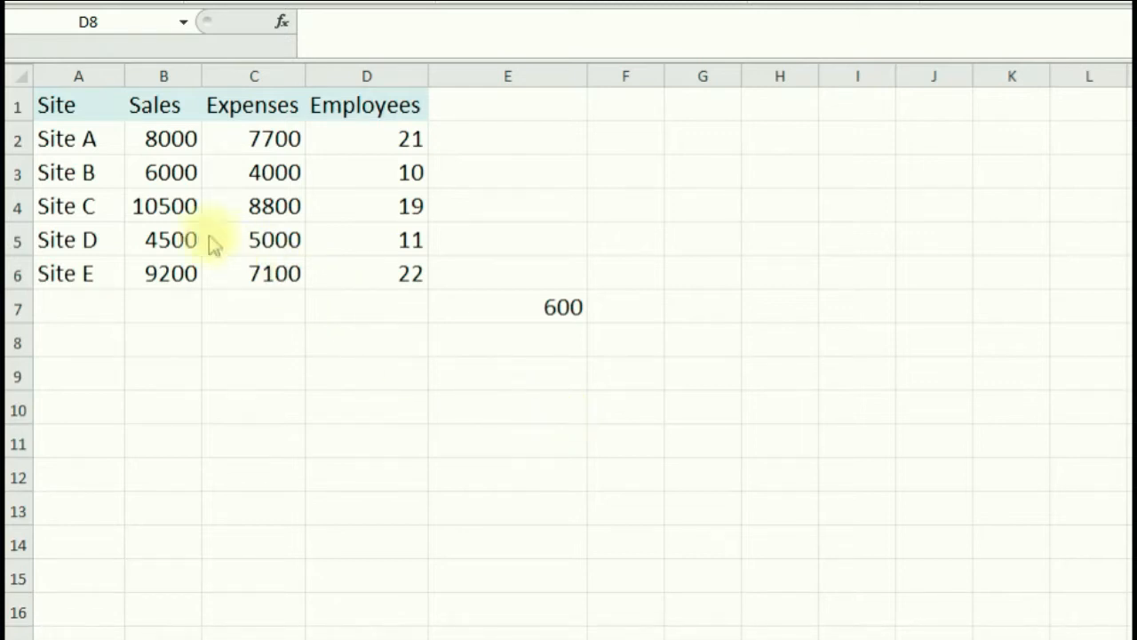
Review the site names, sales, expenses and employee figures in the site table in A1:D6.
click(143, 209)
click(105, 177)
click(77, 235)
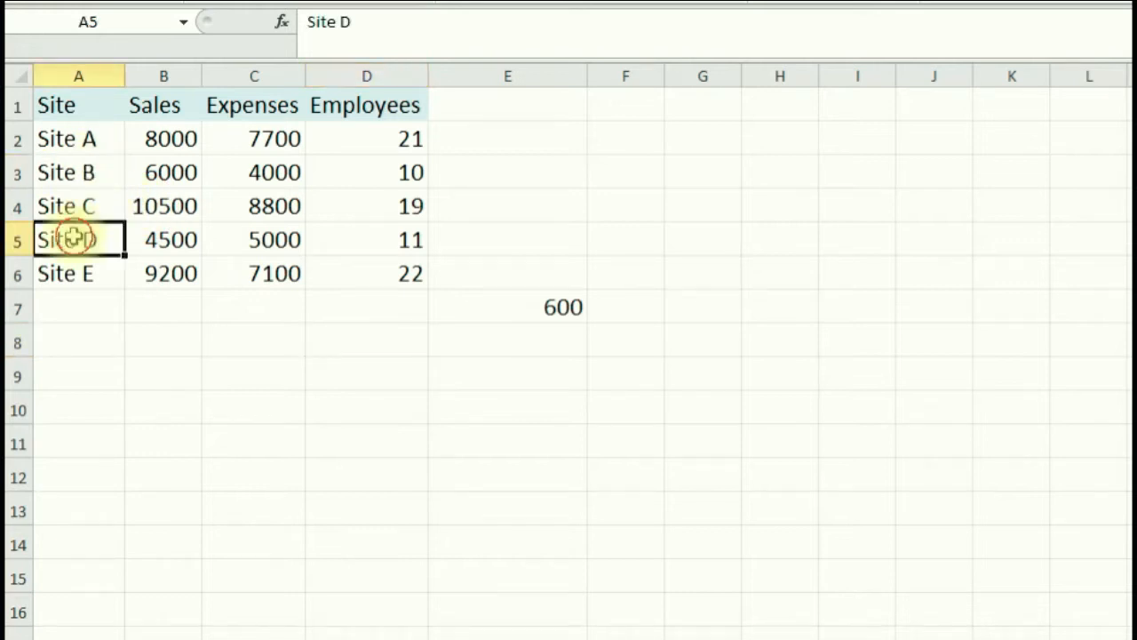
click(165, 170)
click(282, 204)
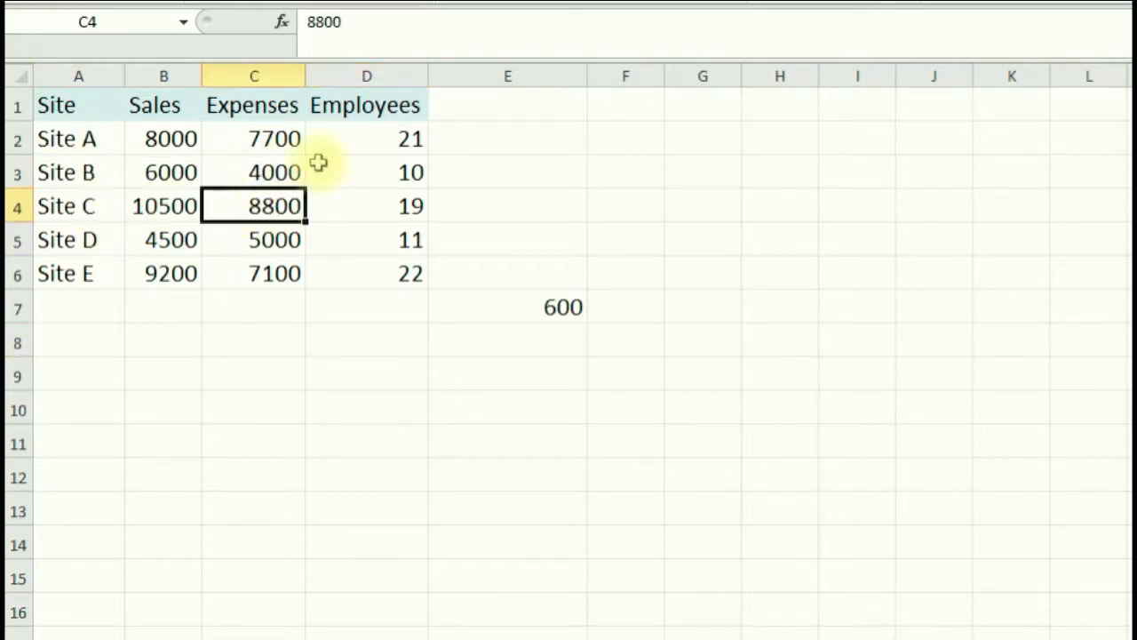
click(368, 168)
click(352, 246)
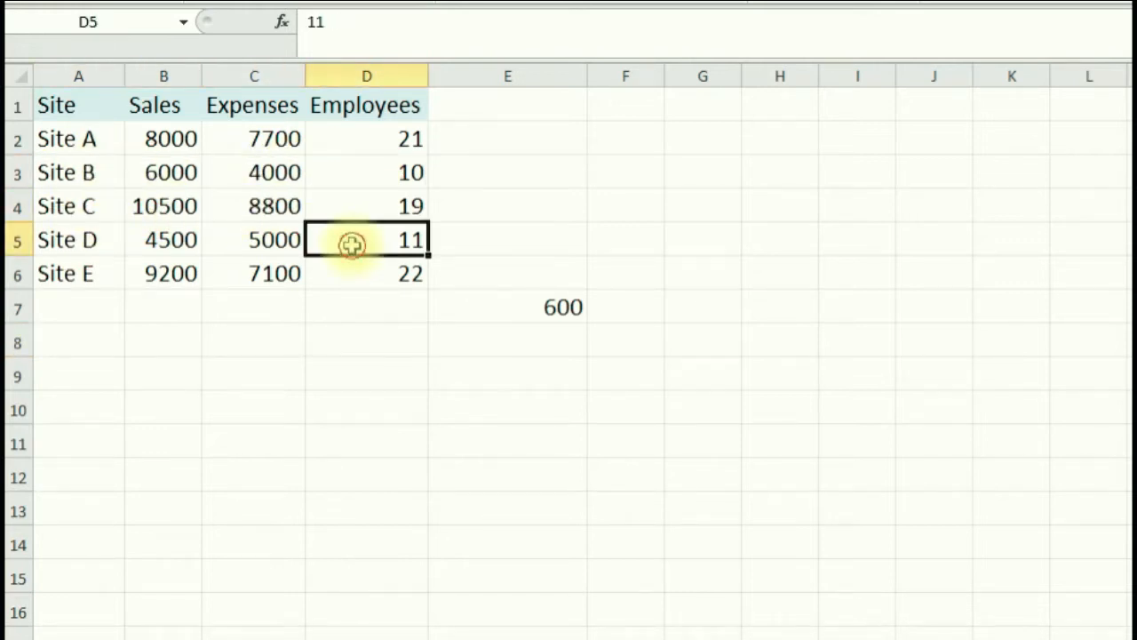
Clear the leftover value in E7 below the site table.
click(483, 301)
key(Delete)
click(372, 138)
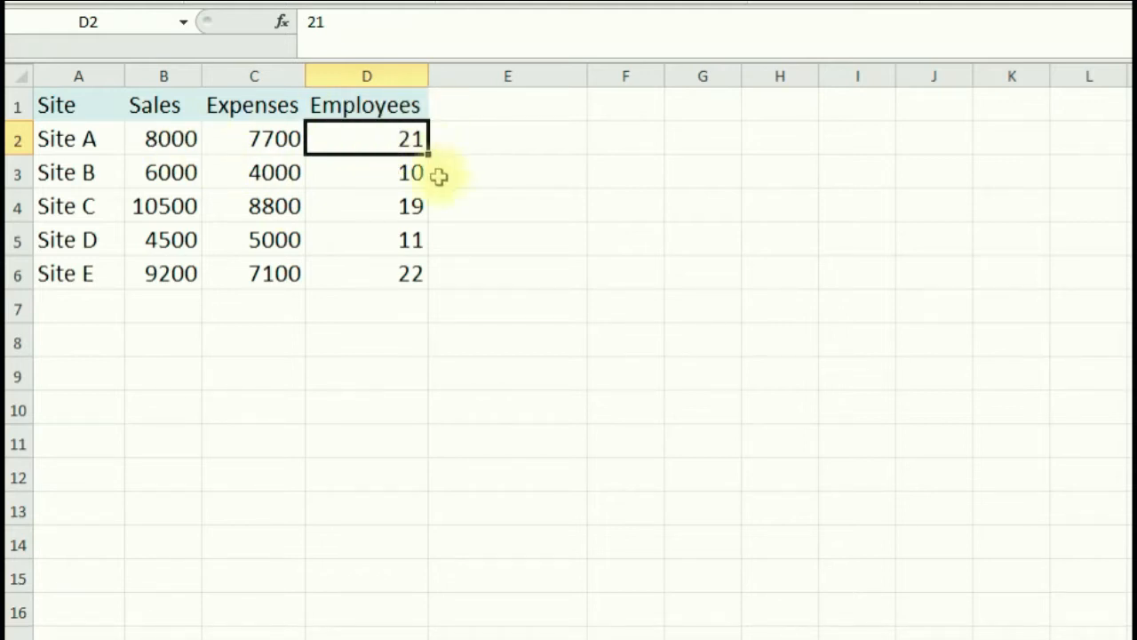
Calculate sales per employee for Site A in E2 with =B2/D2 and fill the formula down to E6.
click(498, 143)
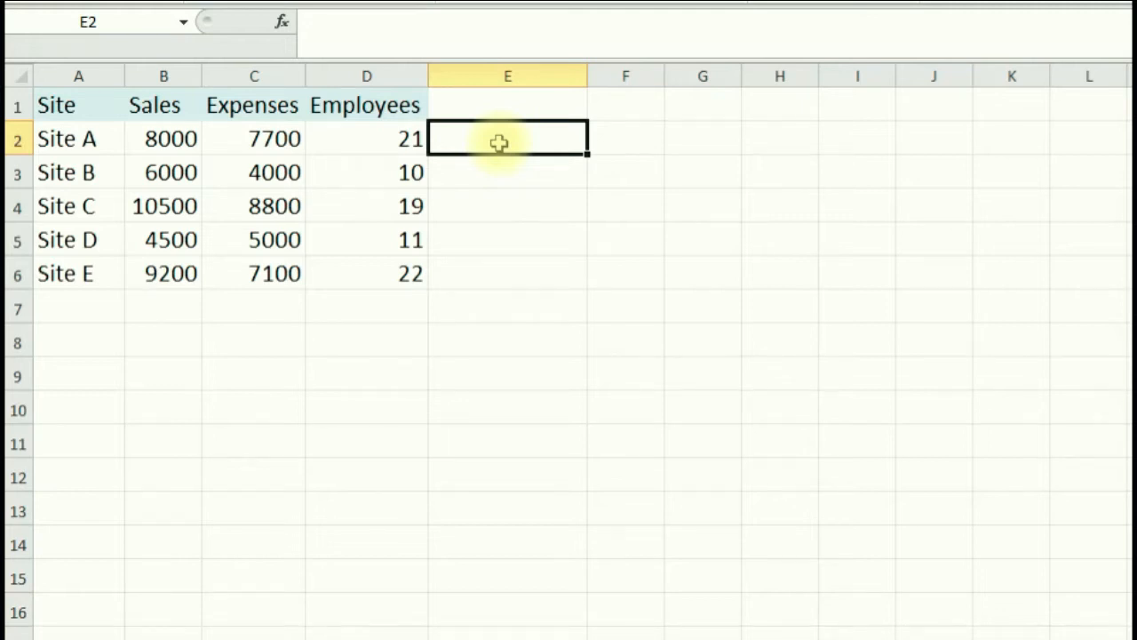
text(=)
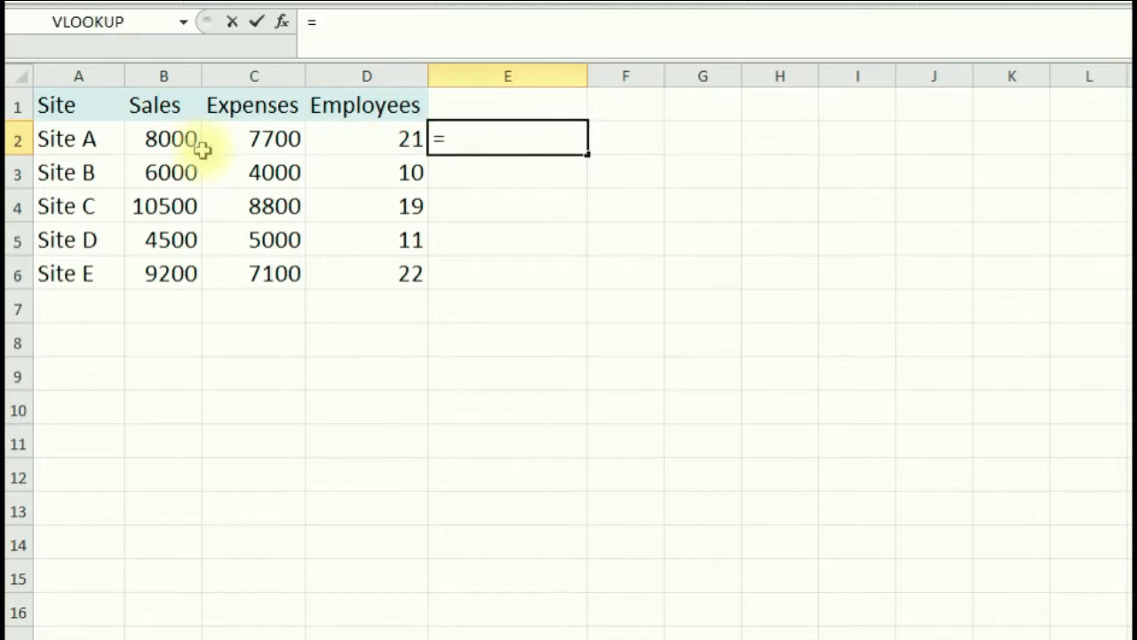
click(175, 142)
text(/)
click(376, 139)
key(Return)
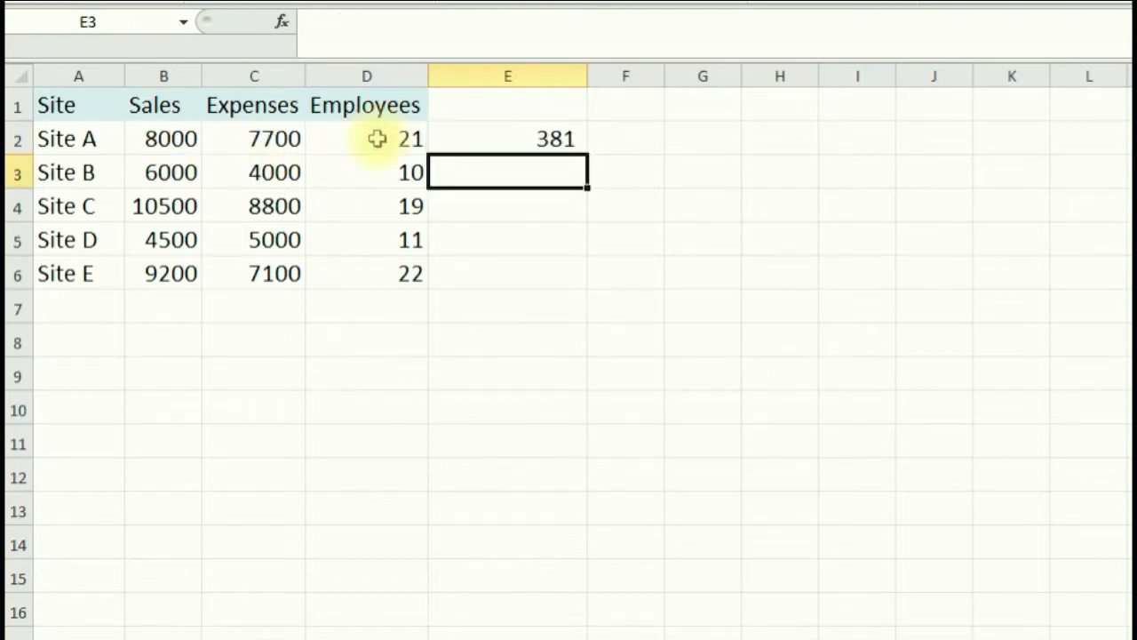
click(558, 140)
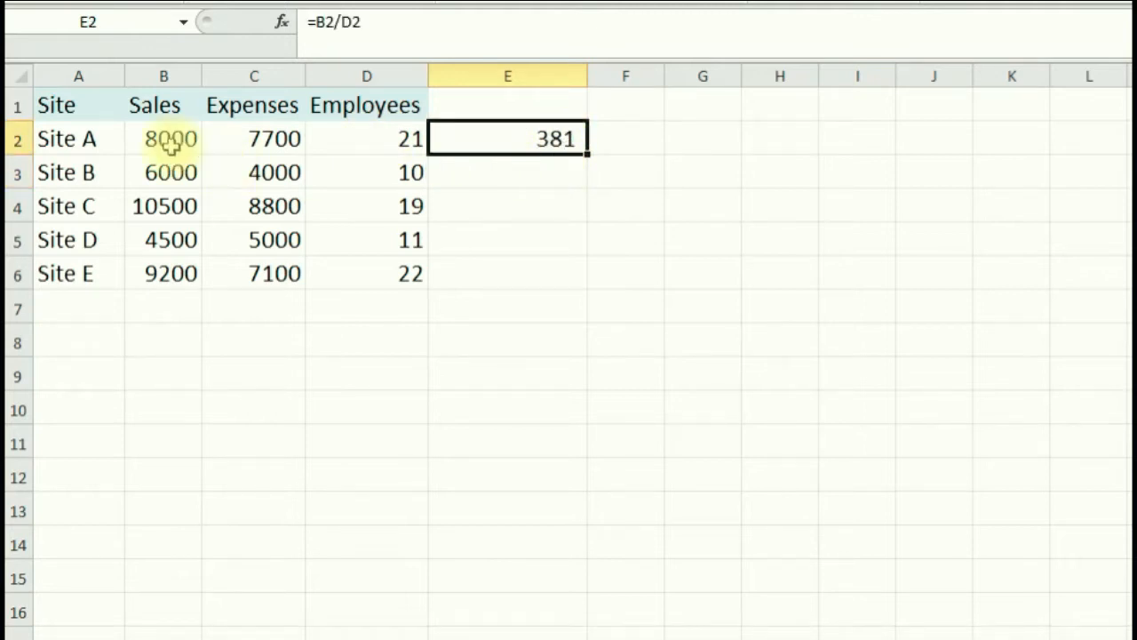
drag(587, 153, 568, 275)
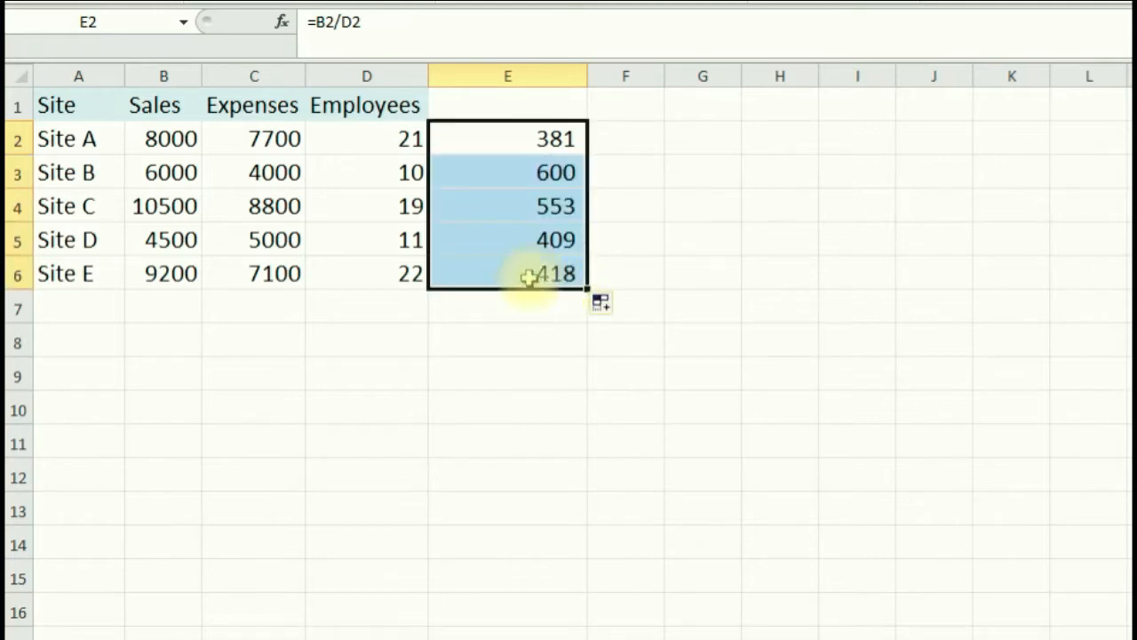
Find the highest sales per employee in E7 with =MAX(E2:E6).
click(499, 309)
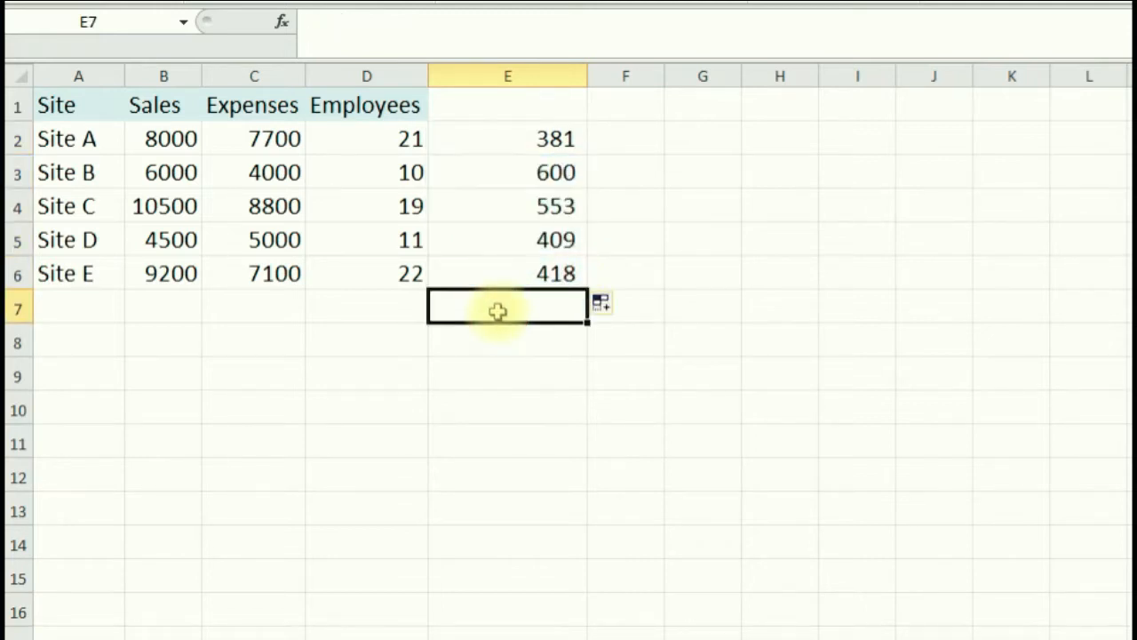
text(=max()
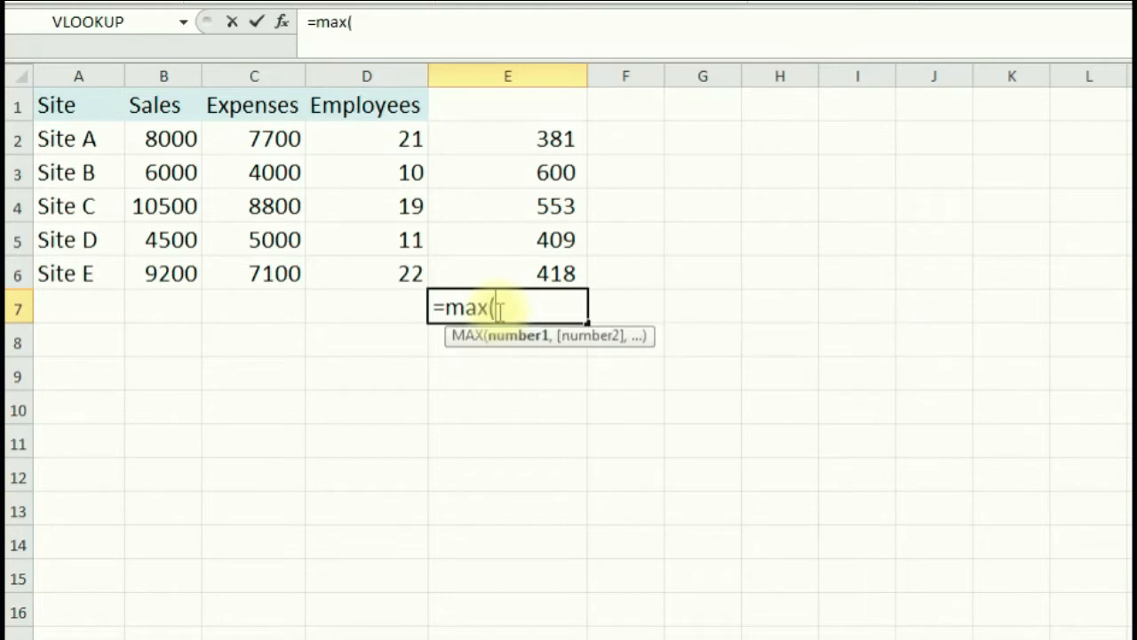
drag(515, 140, 515, 279)
key(Return)
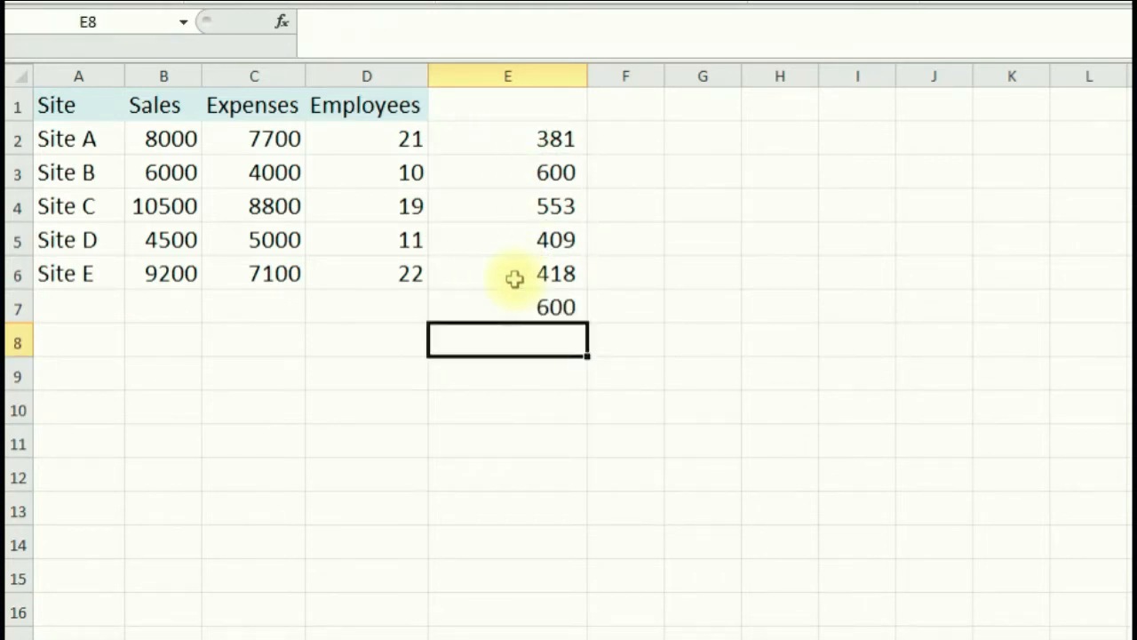
click(507, 314)
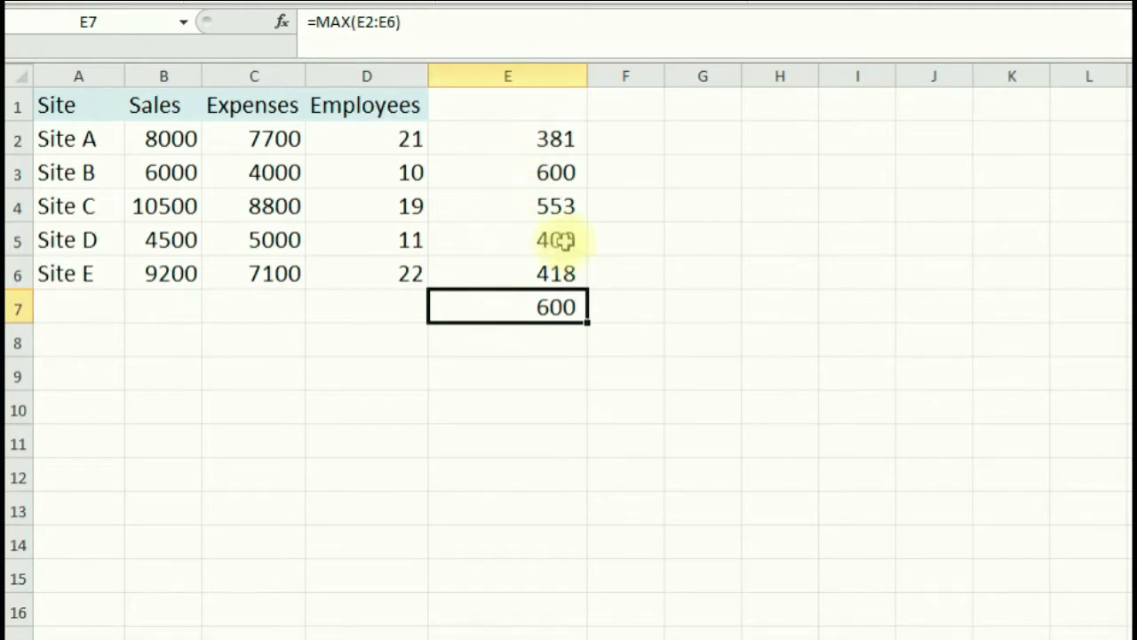
Clear the sales-per-employee helper formulas and the maximum from E2:E7.
drag(528, 135, 517, 313)
key(Delete)
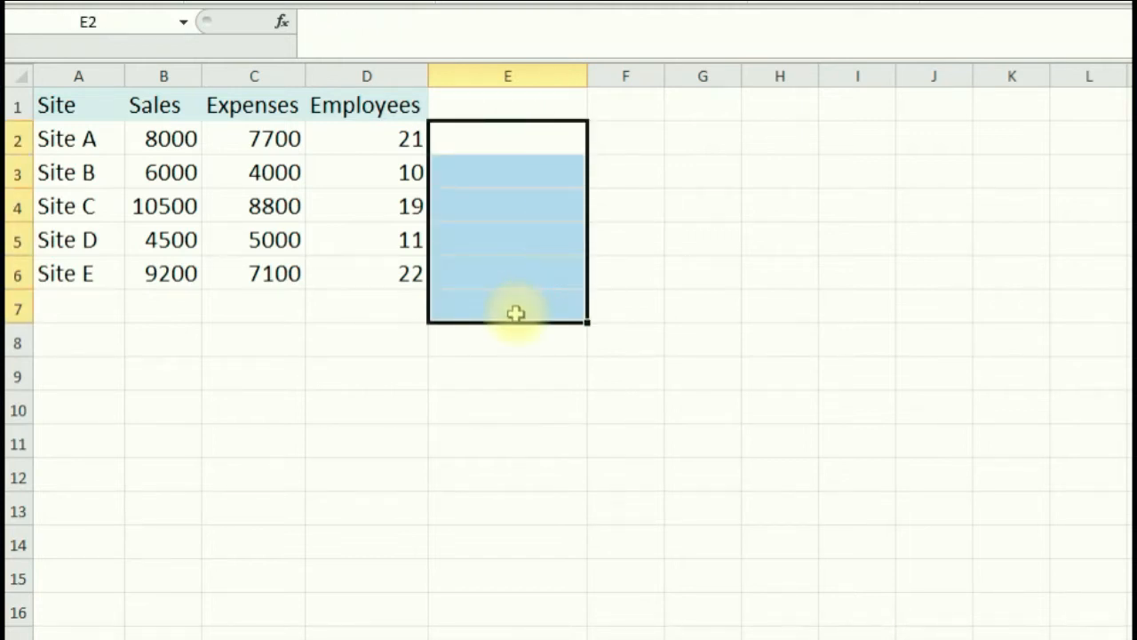
Find the highest sales per employee in E7 with the single array formula =MAX(B2:B6/D2:D6).
click(481, 314)
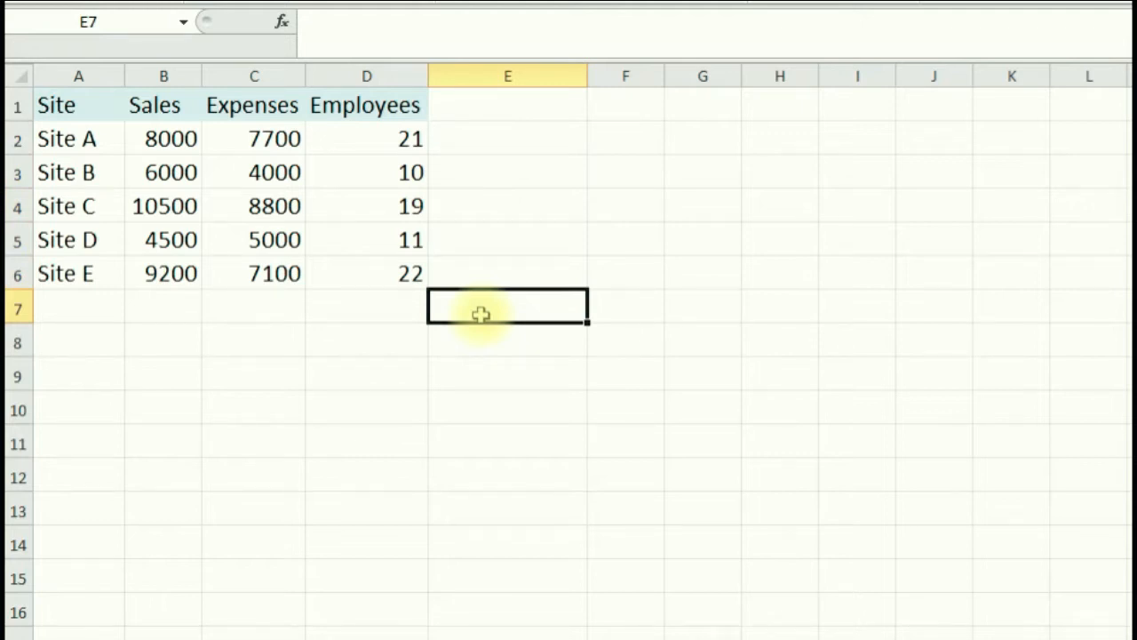
text(=max)
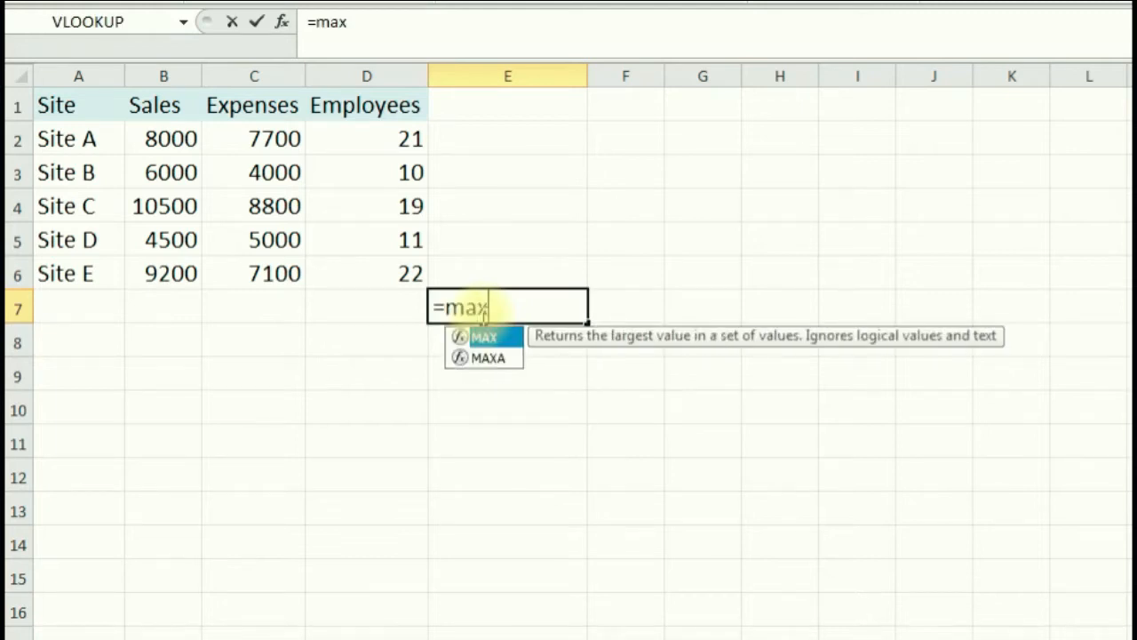
text(()
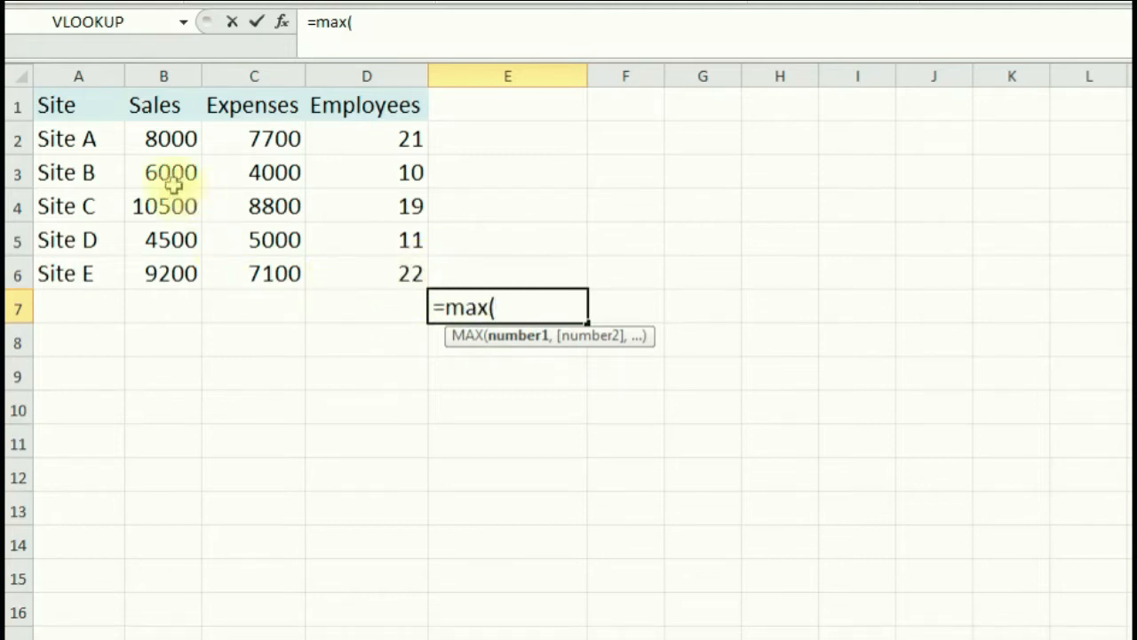
click(169, 135)
drag(169, 135, 165, 267)
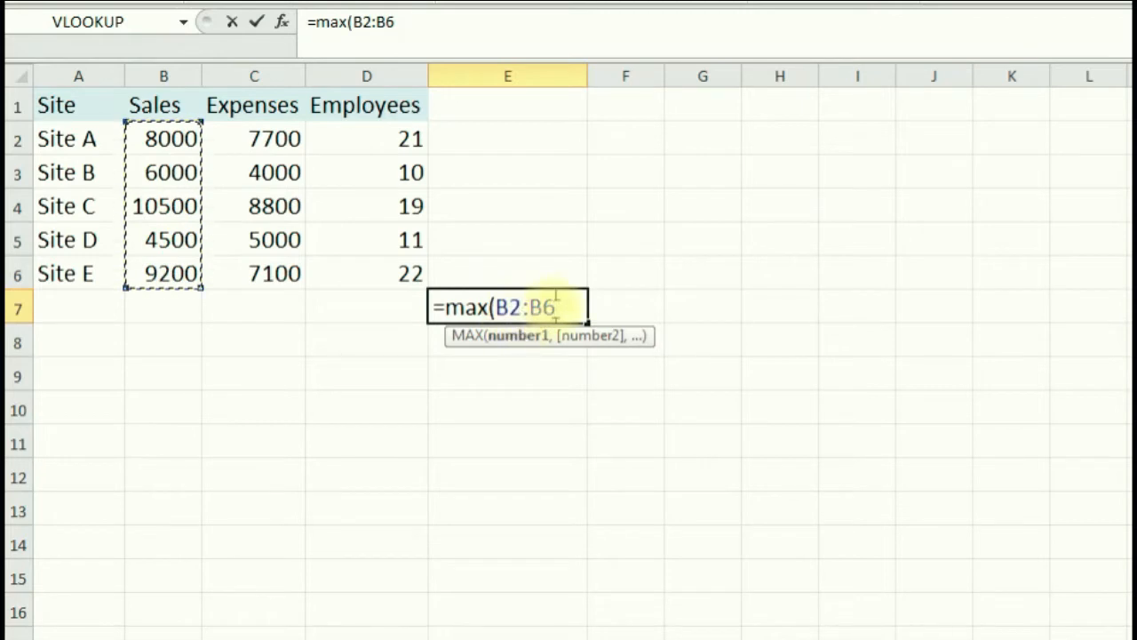
text(/)
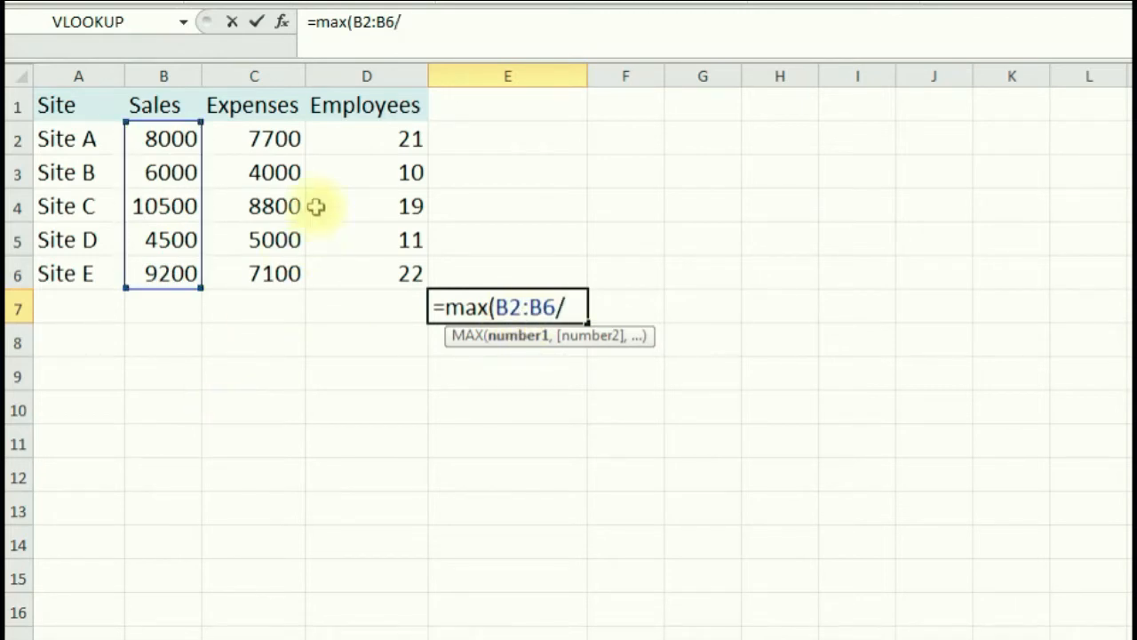
drag(368, 140, 368, 292)
text())
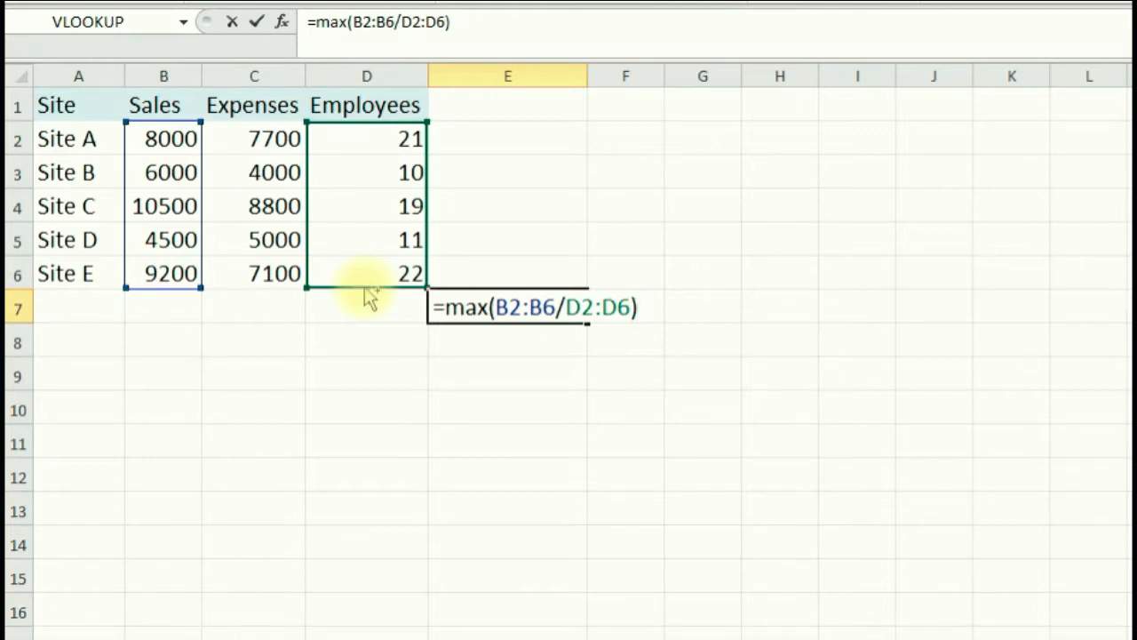
key(ctrl+shift+Return)
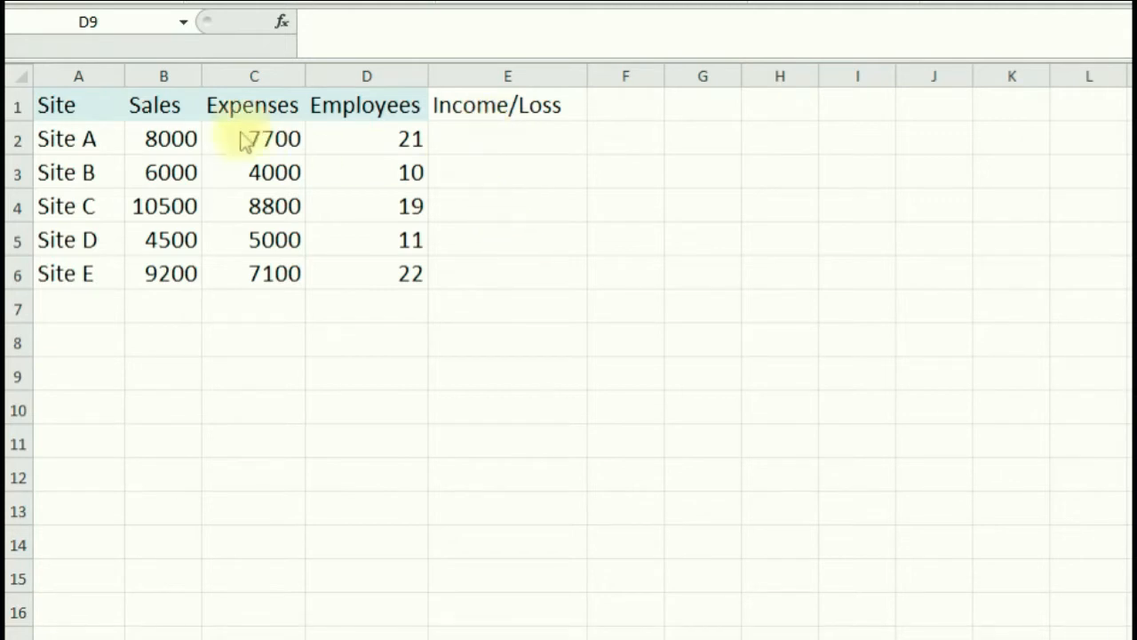
Calculate income/loss for Site A in E2 with =B2-C2 and fill the formula down to E6.
click(186, 140)
click(267, 141)
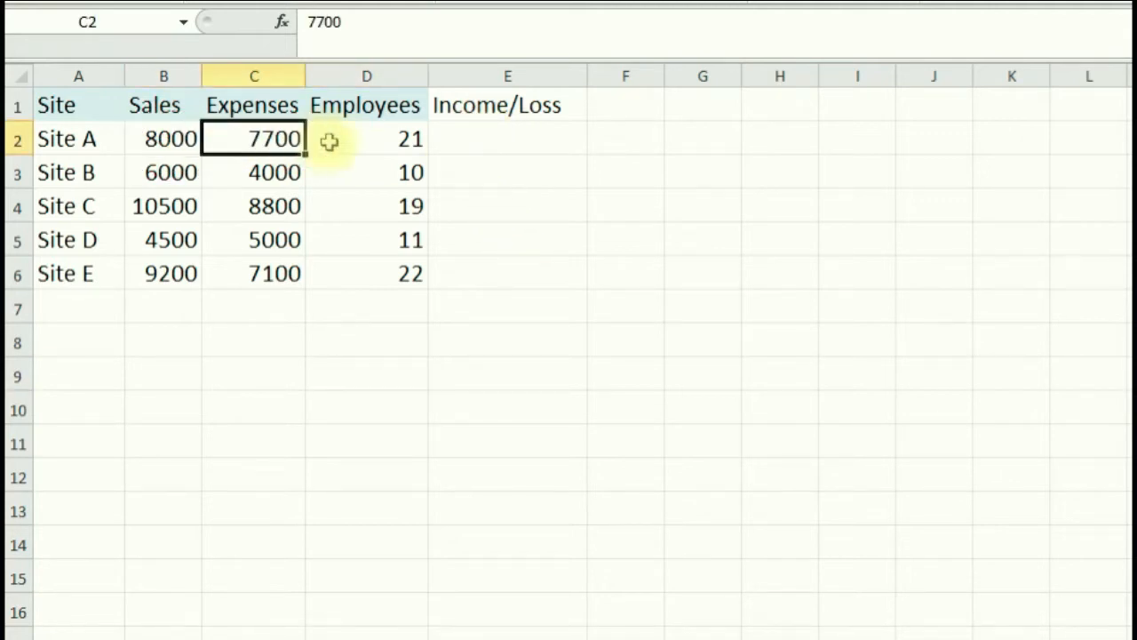
click(370, 140)
click(513, 140)
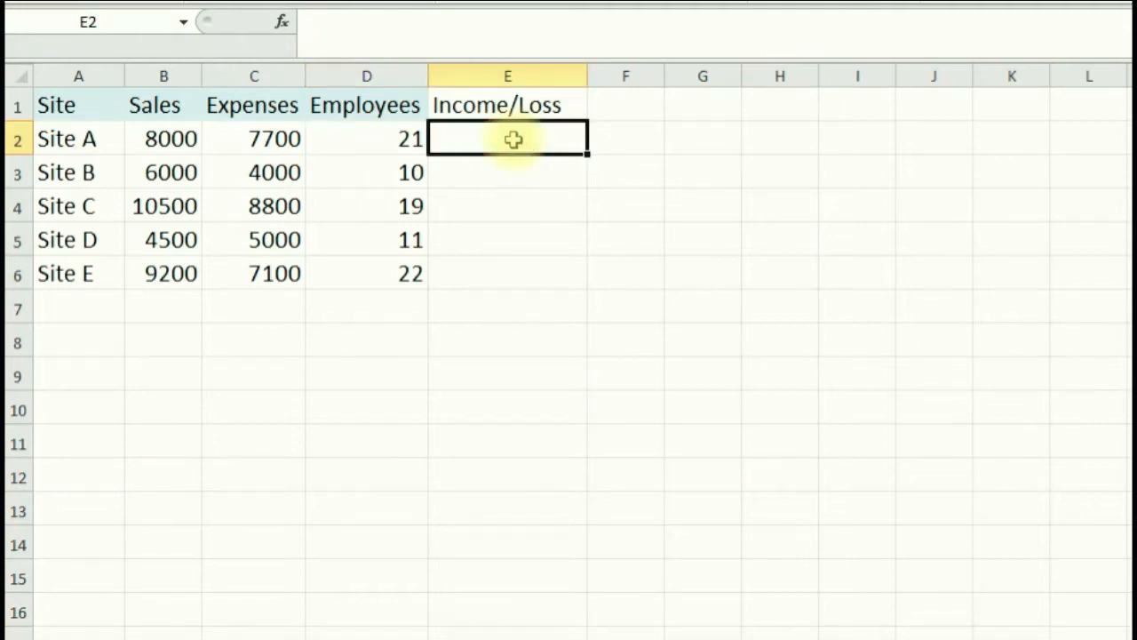
text(=)
click(160, 141)
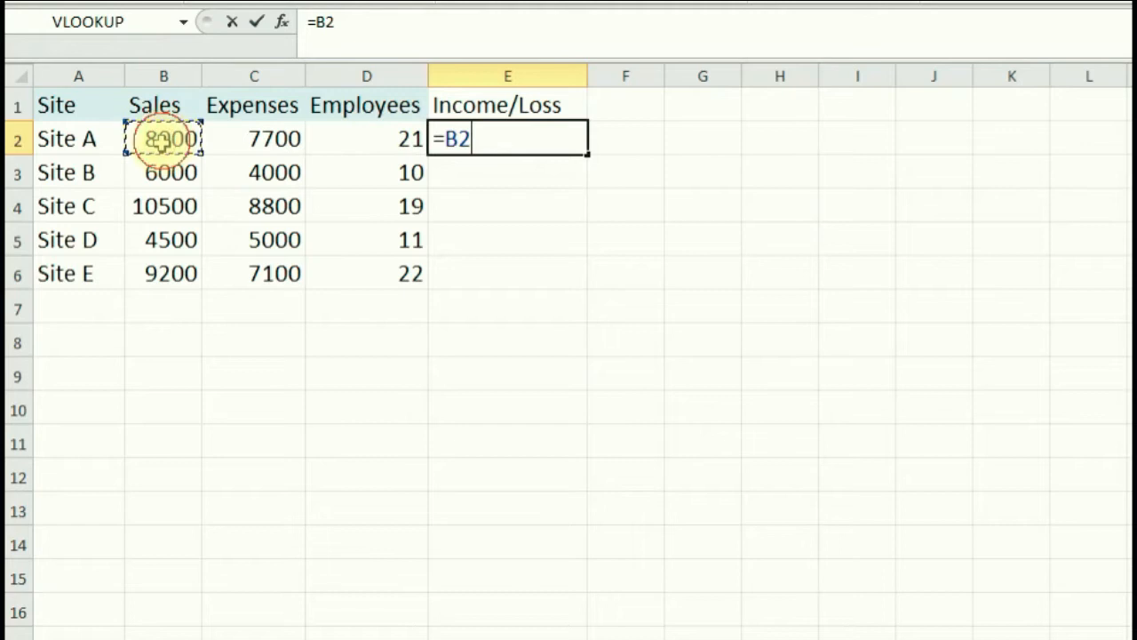
text(-)
click(277, 140)
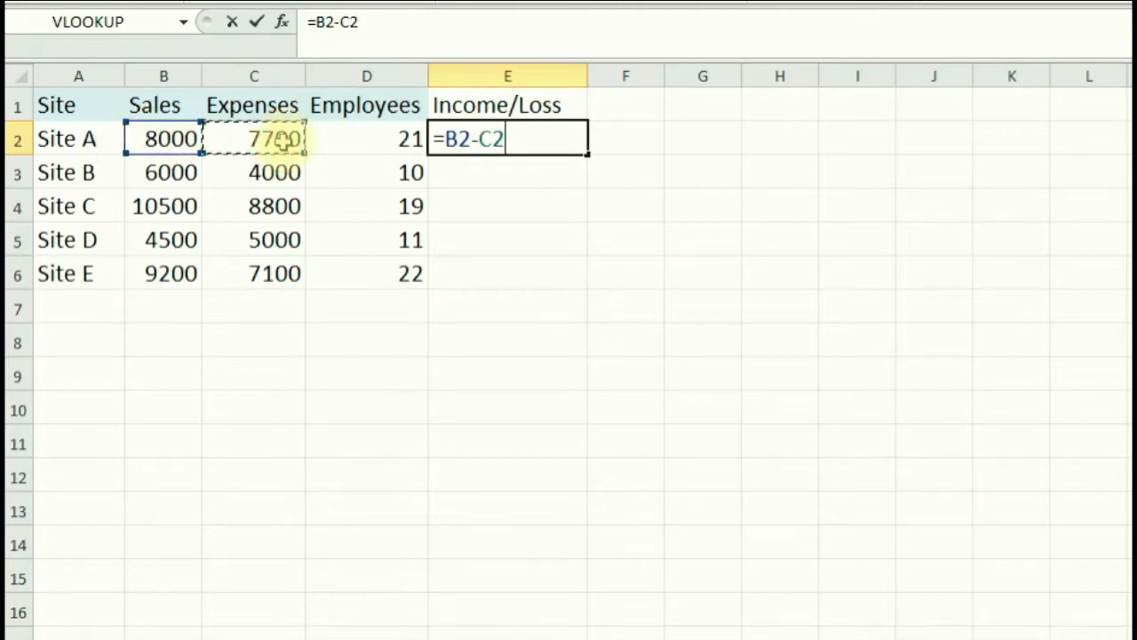
key(Return)
click(551, 145)
drag(587, 156, 563, 276)
Check the filled income/loss formulas, and clear them from E2:E6.
click(513, 233)
click(483, 278)
click(500, 198)
click(493, 167)
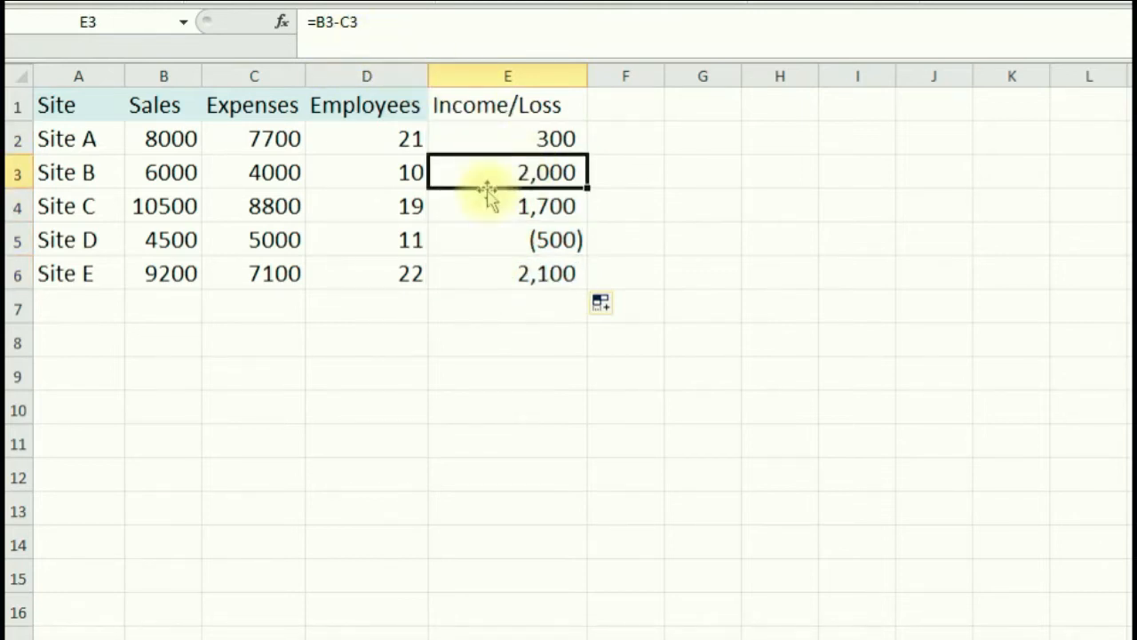
drag(508, 140, 505, 272)
key(Delete)
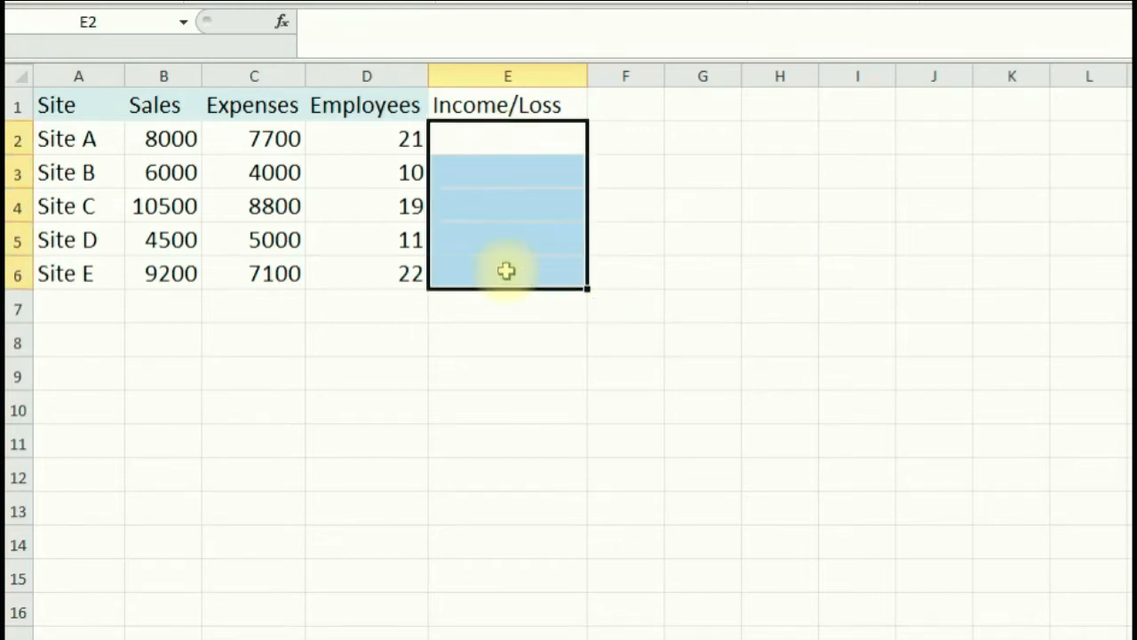
Enter the array formula =B2:B6-C2:C6 in E2 for income/loss and fill it down to E6.
click(515, 143)
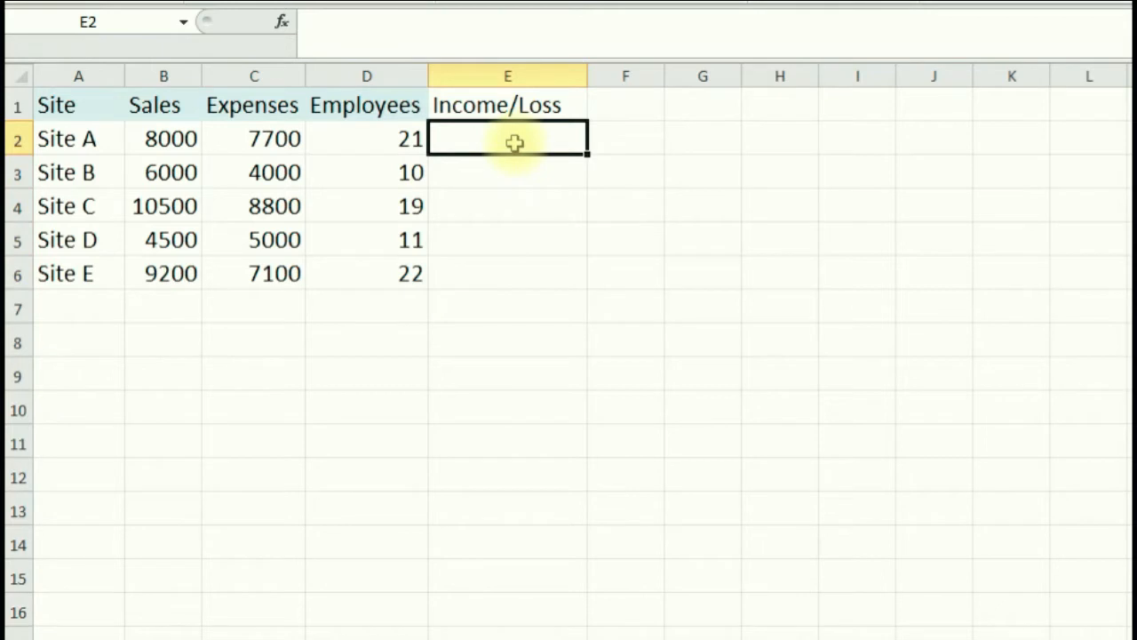
text(=)
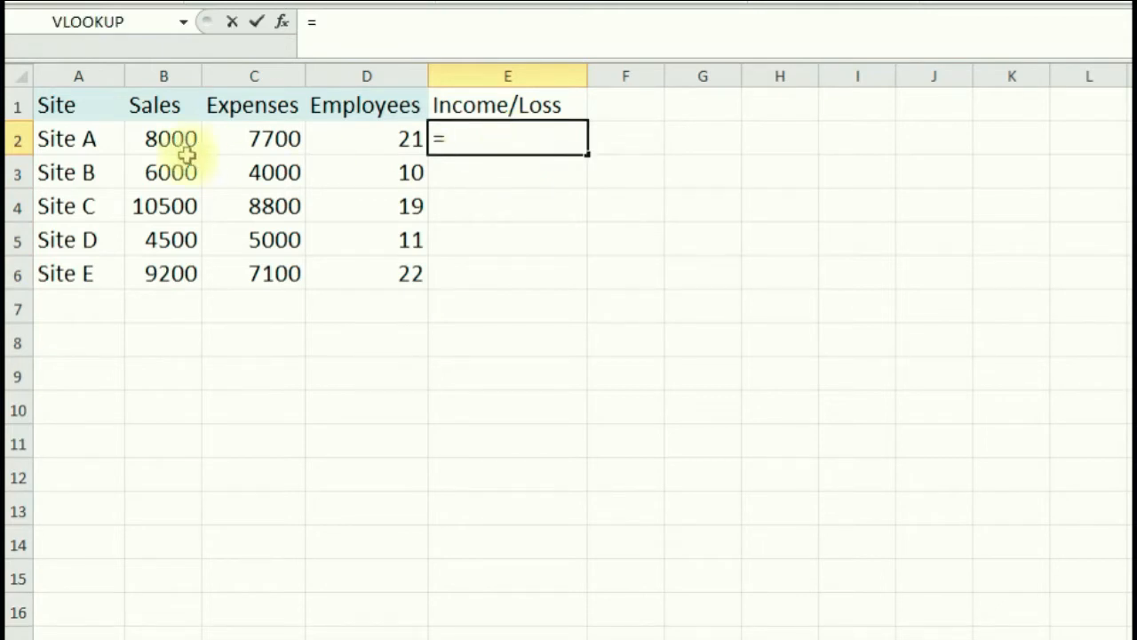
drag(168, 134, 170, 263)
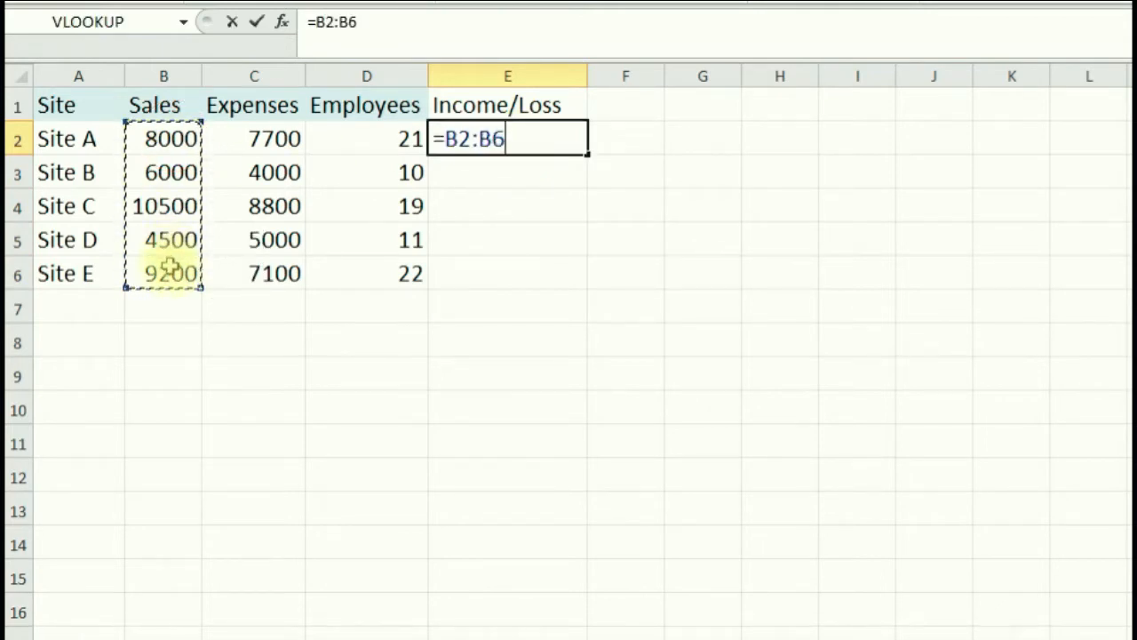
text(-)
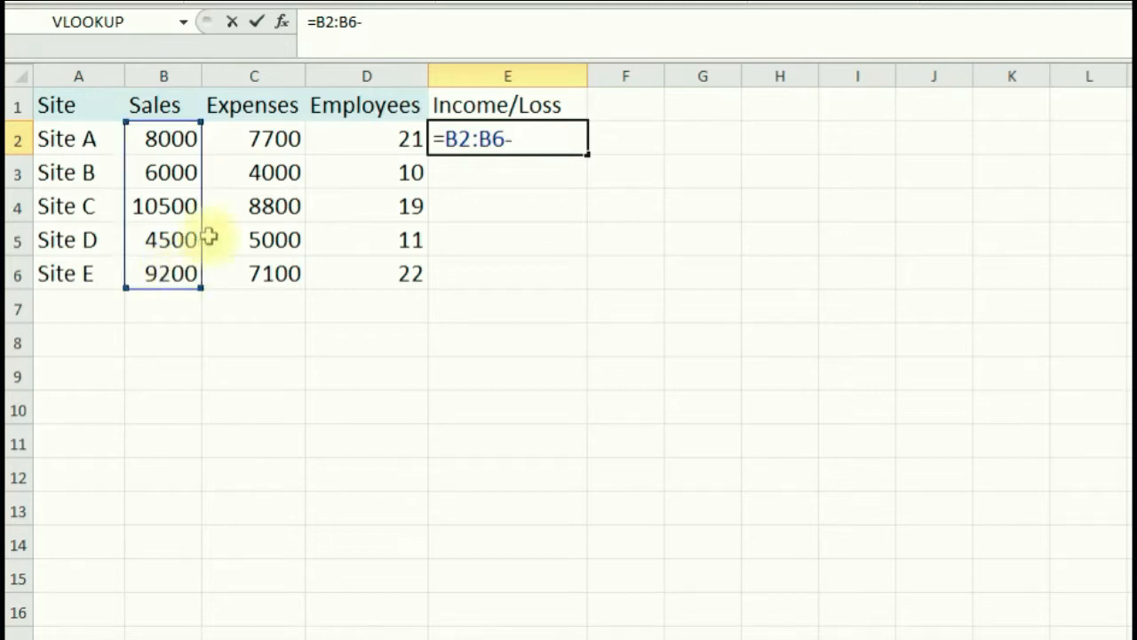
drag(277, 142, 264, 291)
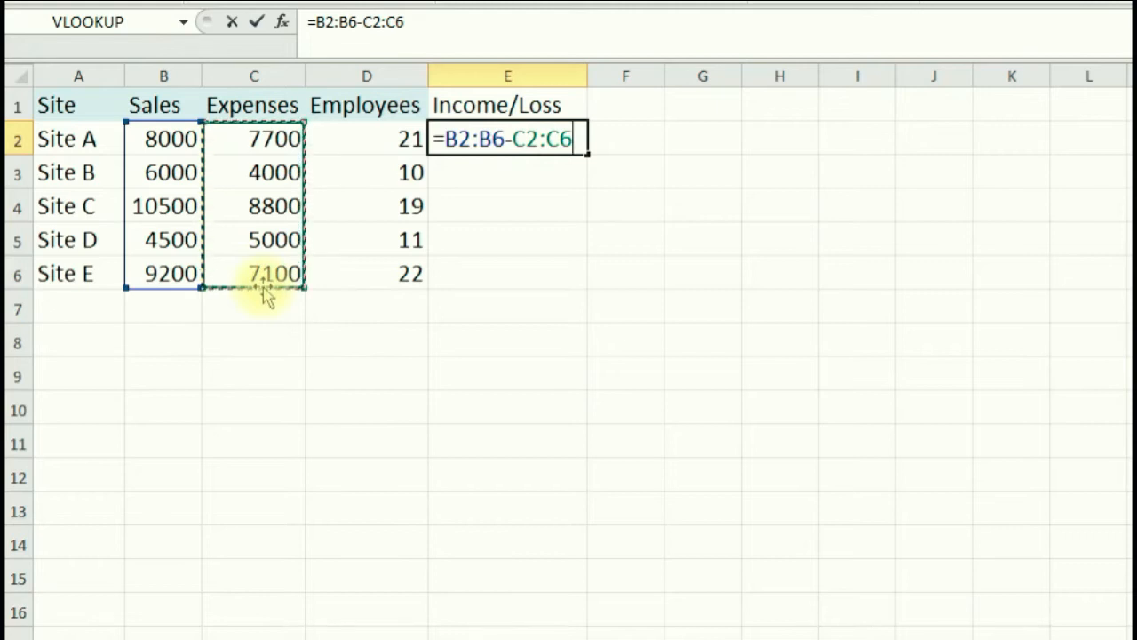
key(ctrl+shift+Return)
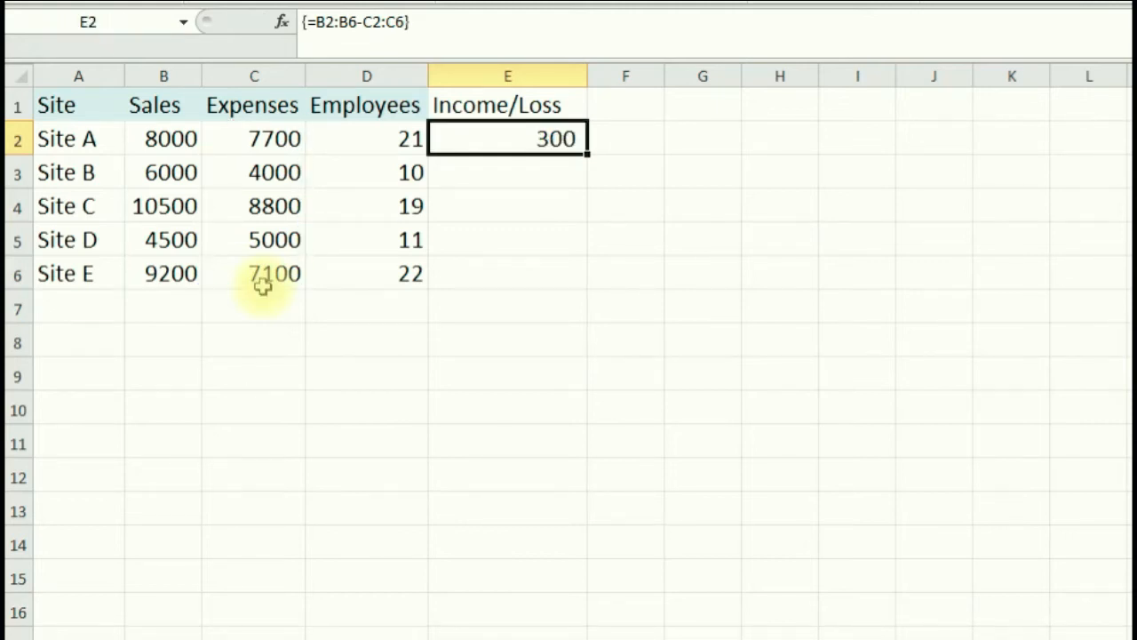
key(Down)
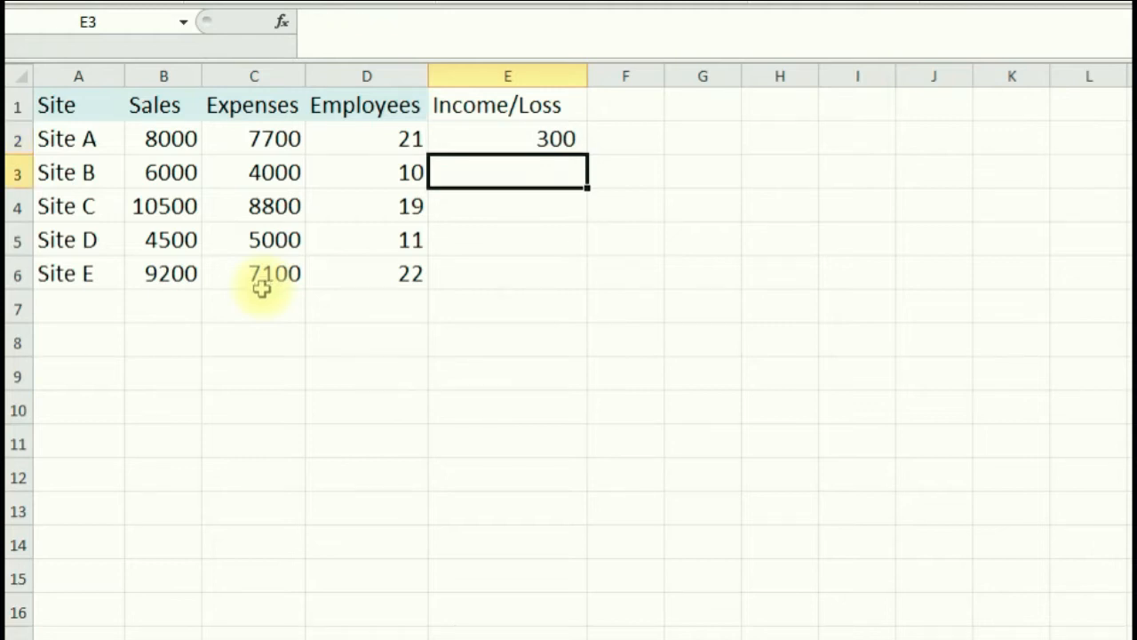
click(533, 142)
drag(586, 154, 582, 282)
click(507, 343)
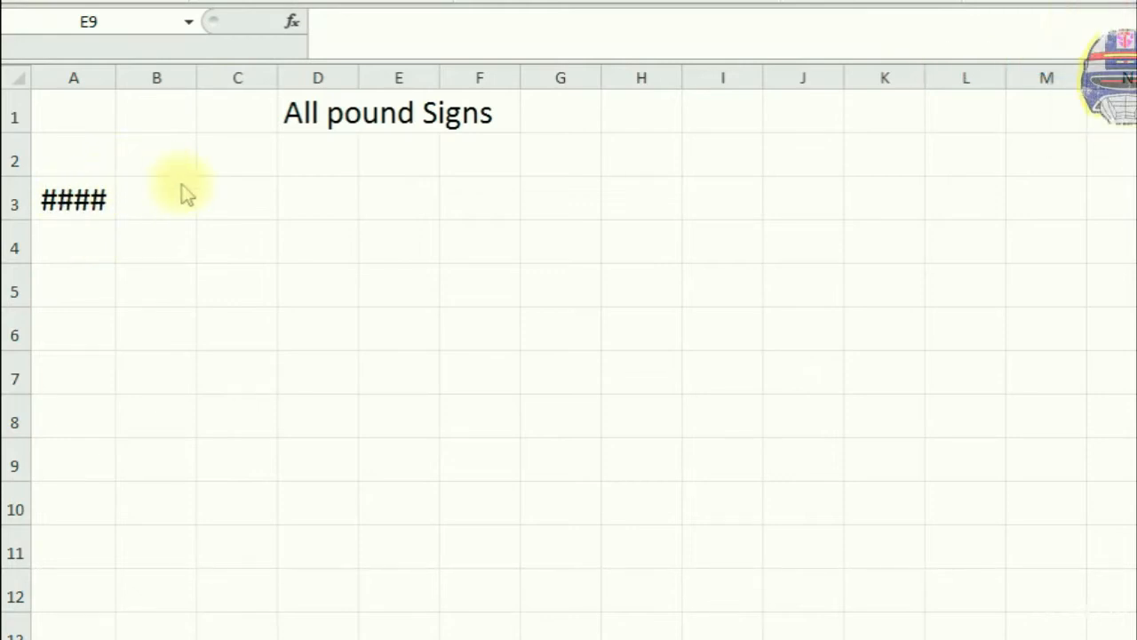
On the All pound Signs sheet, fit column A to the number in A3 and widen the column further.
click(79, 221)
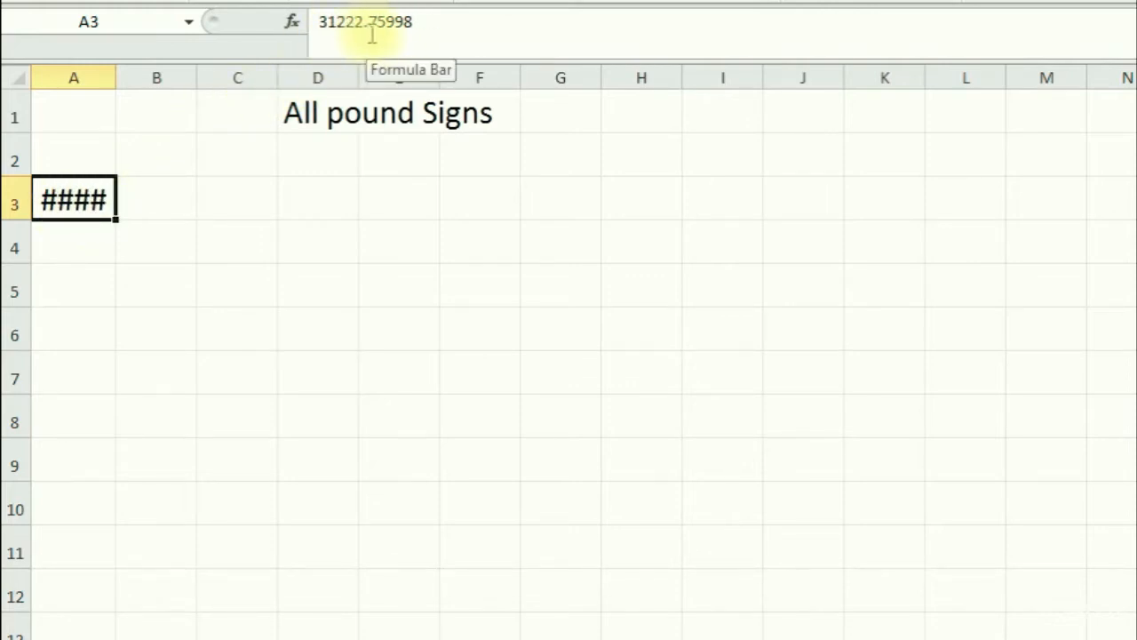
double_click(117, 78)
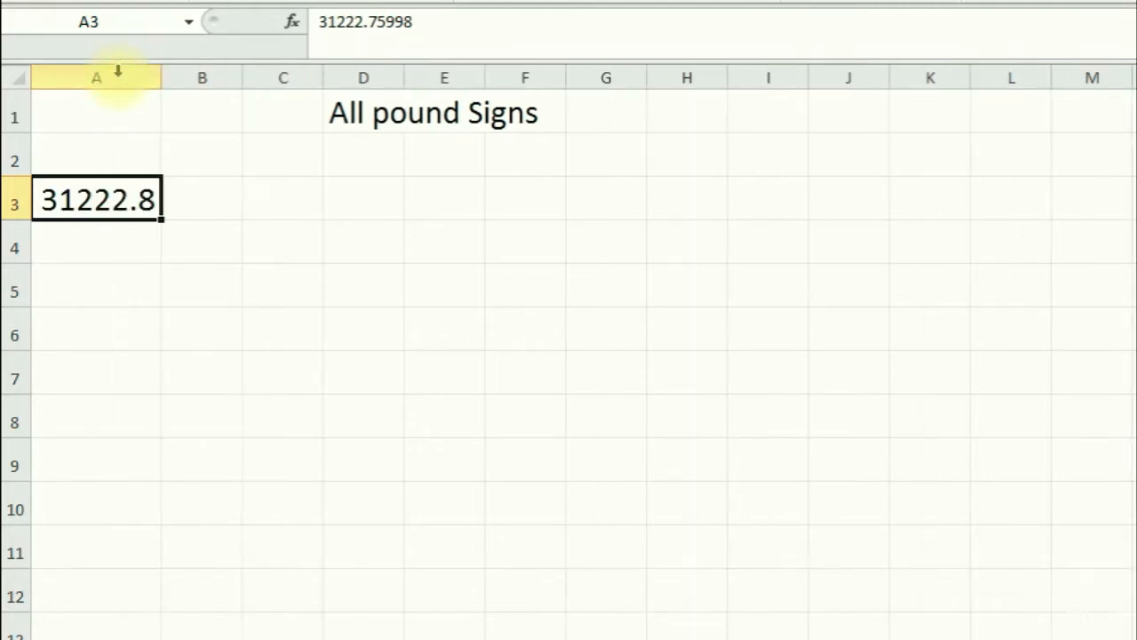
drag(162, 77, 211, 77)
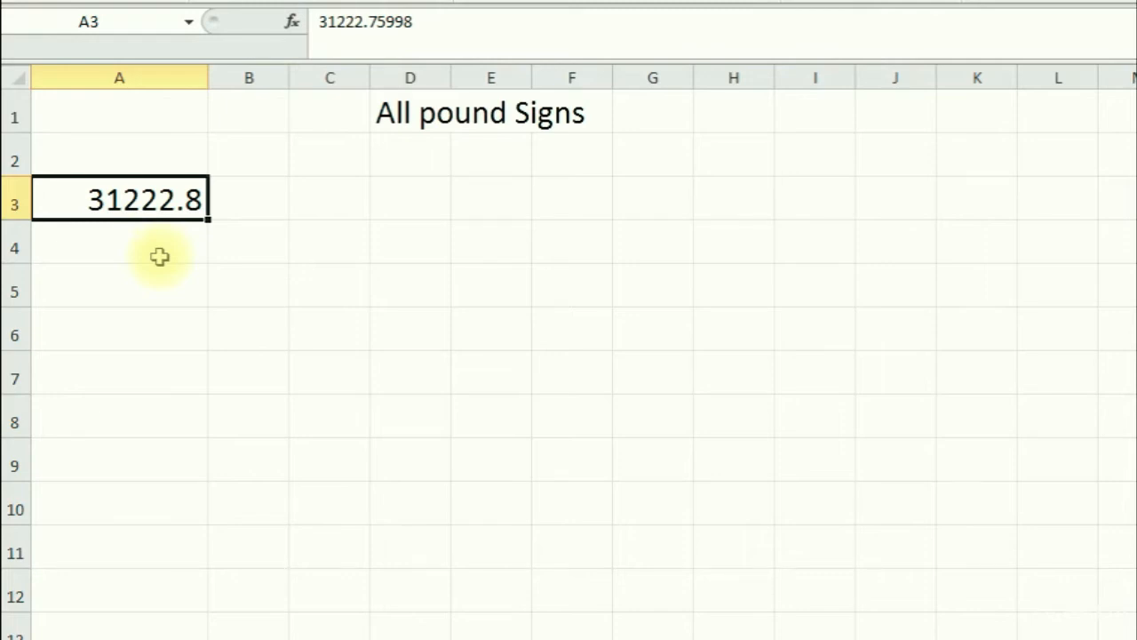
click(150, 283)
click(143, 330)
click(155, 271)
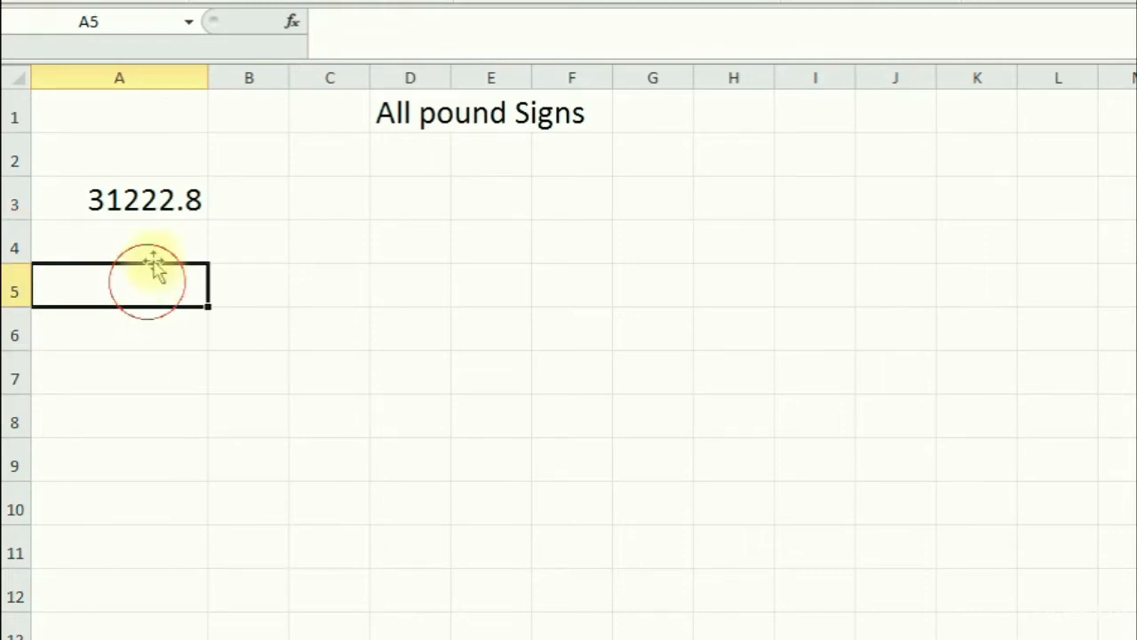
click(156, 249)
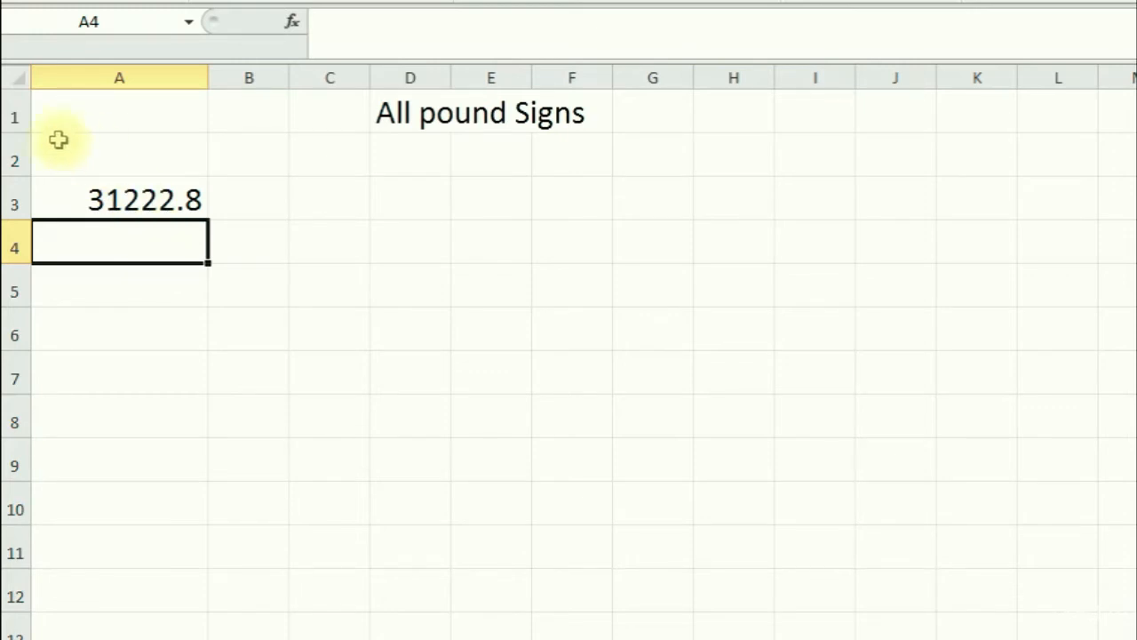
Auto-fit the widths of all columns on the sheet to their contents.
click(16, 77)
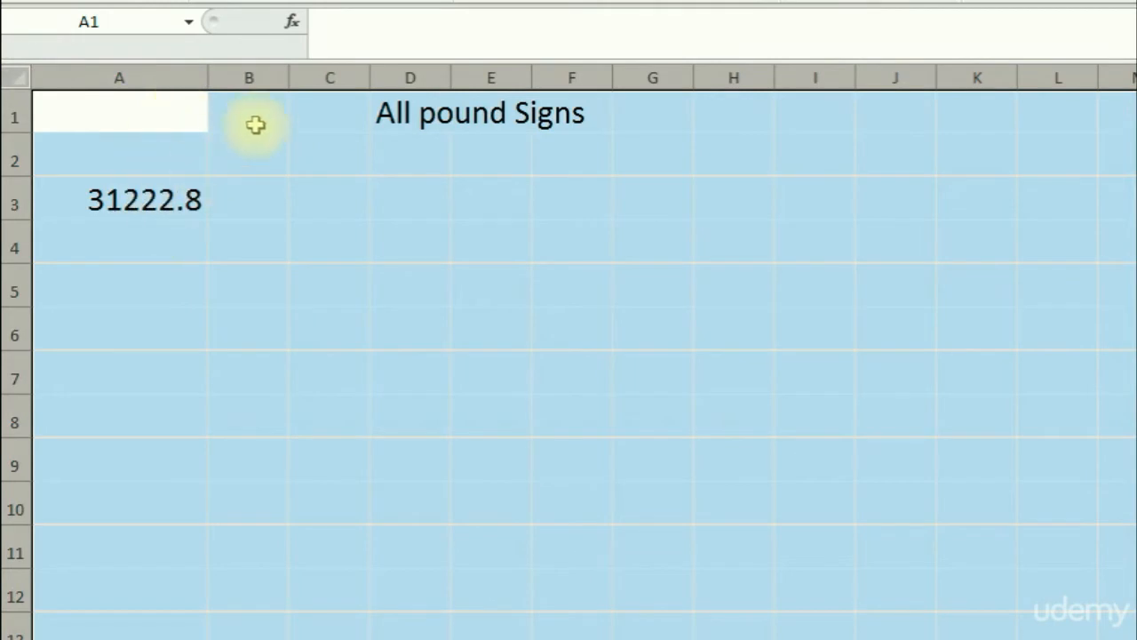
double_click(209, 77)
click(222, 151)
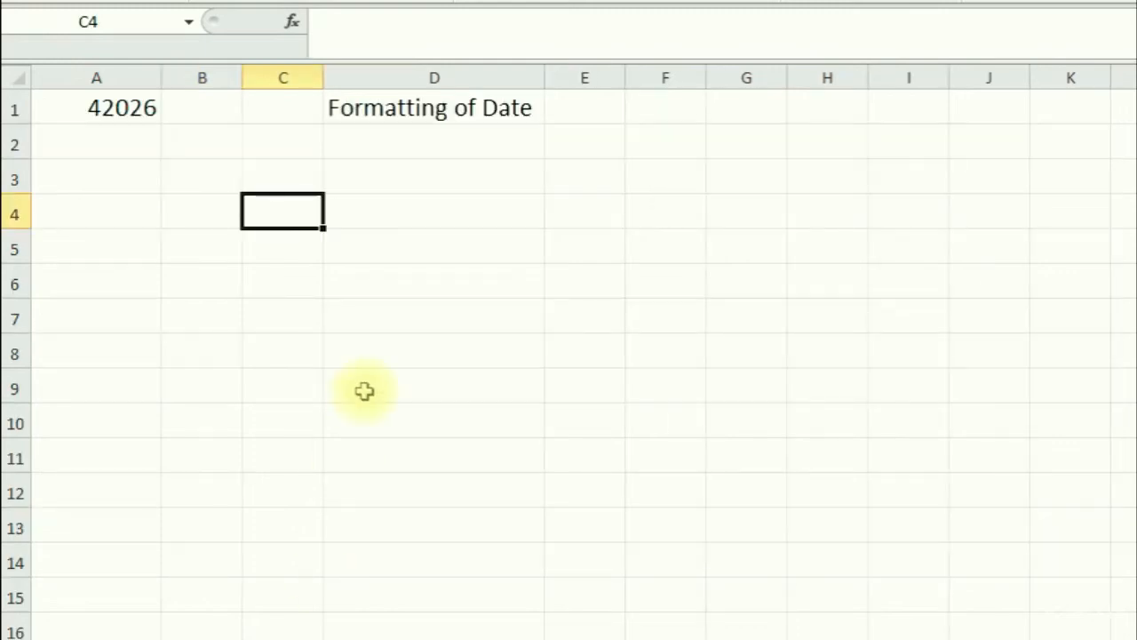
Format cell A1 as a date using the *3/14/2001 type.
click(272, 168)
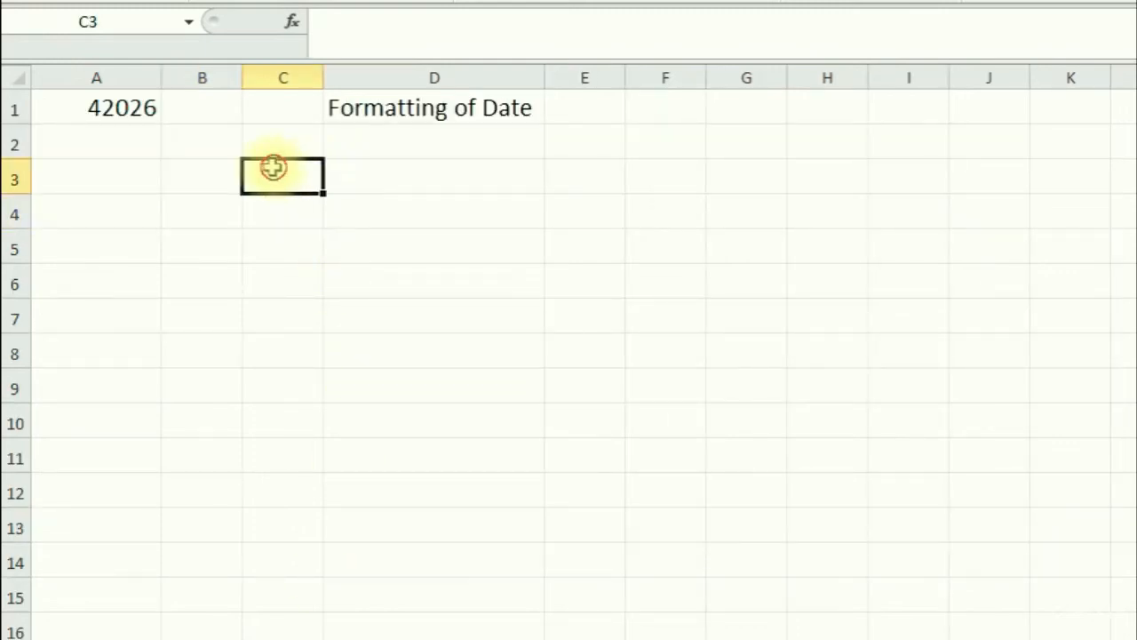
click(213, 145)
click(124, 107)
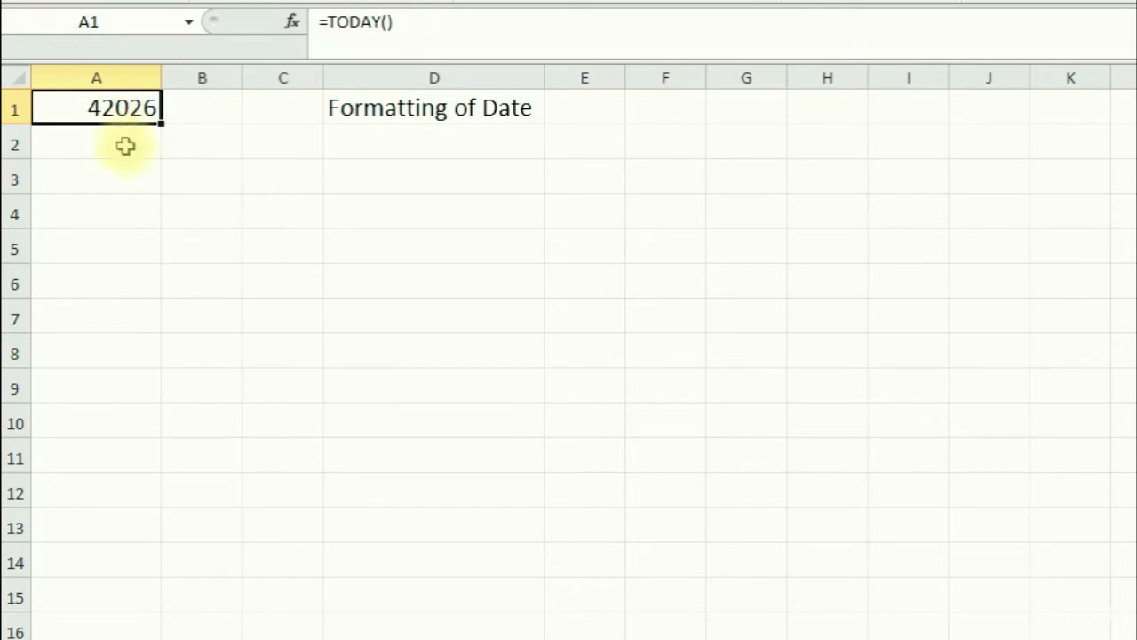
right_click(80, 111)
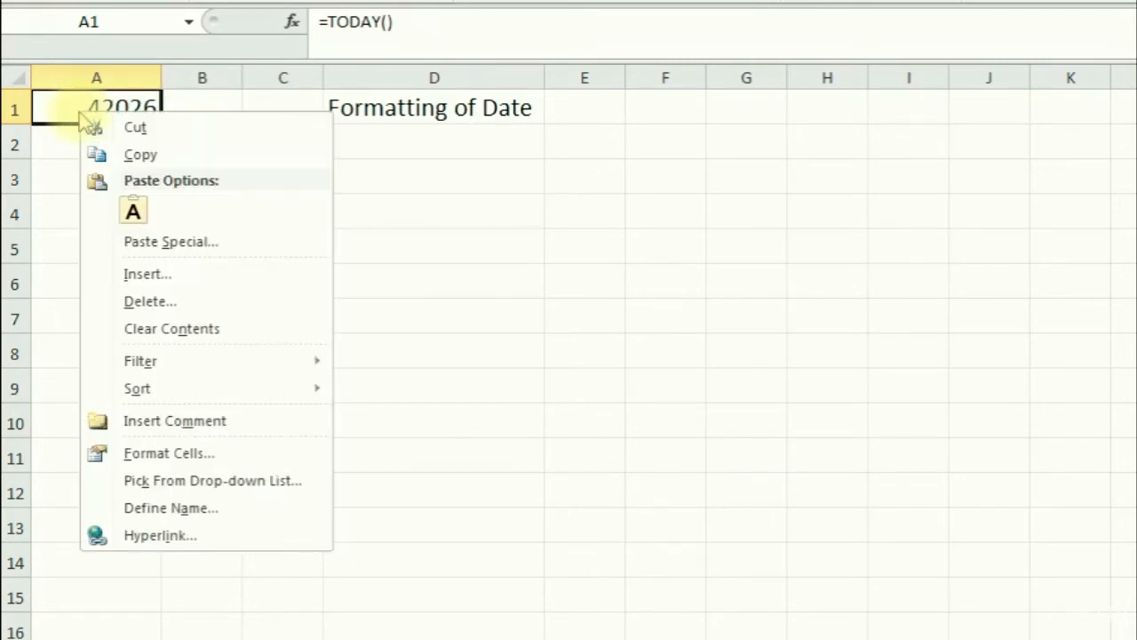
click(190, 454)
drag(300, 182, 401, 159)
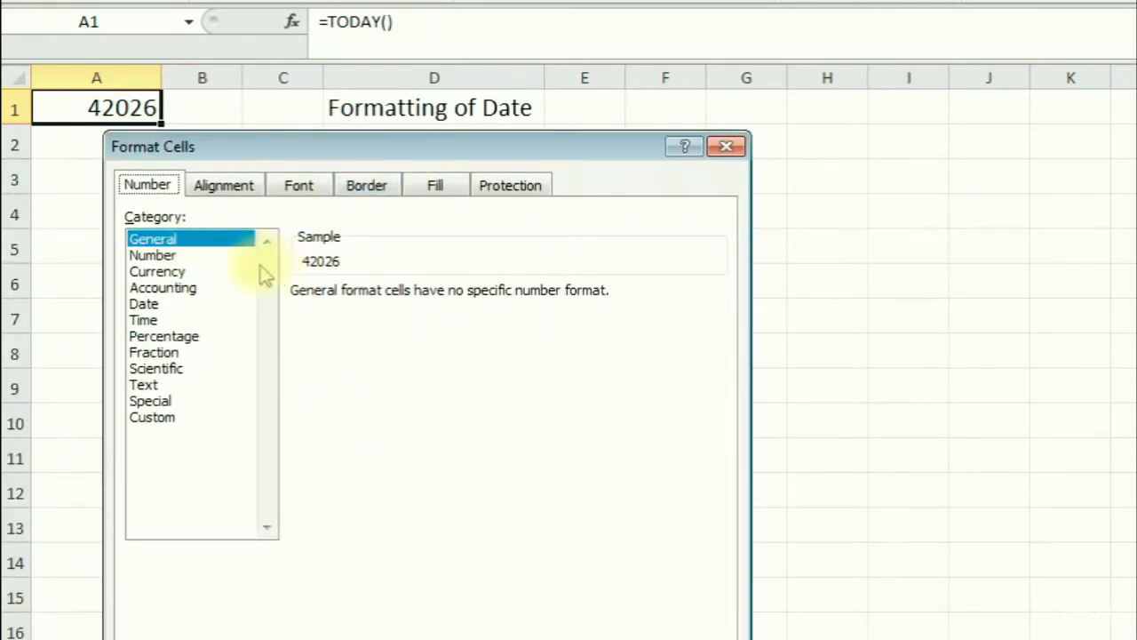
click(187, 306)
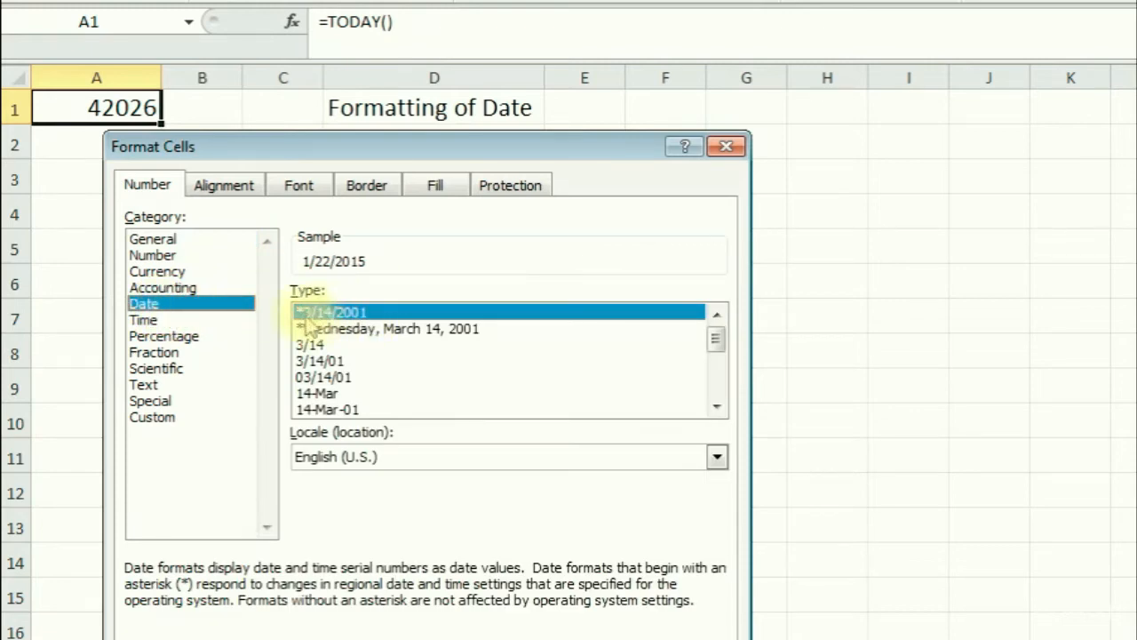
click(353, 360)
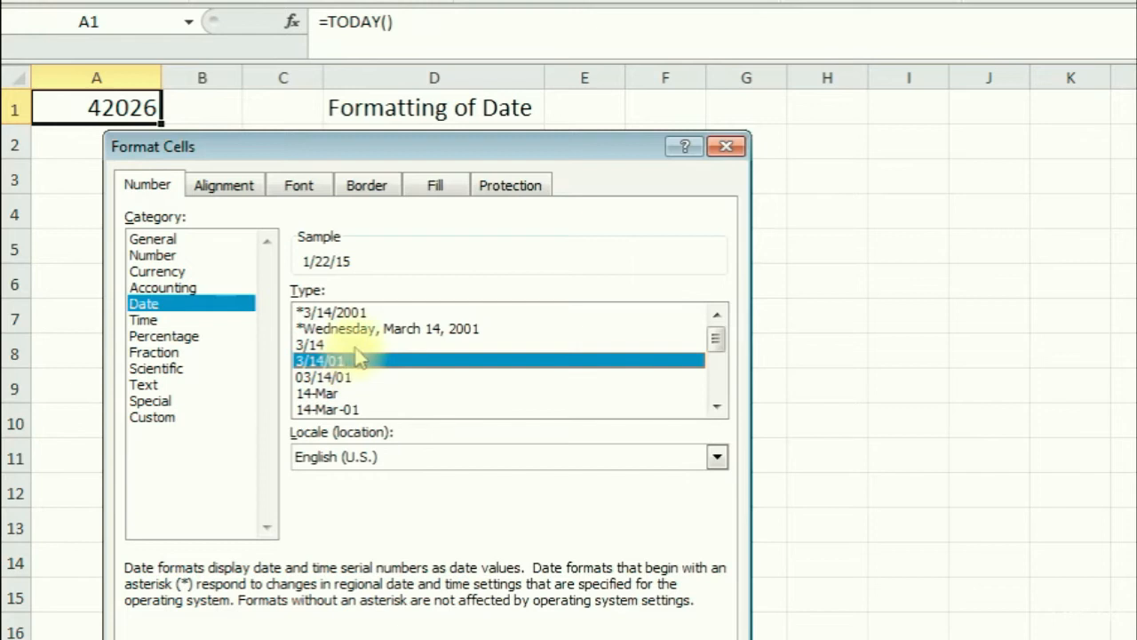
click(361, 313)
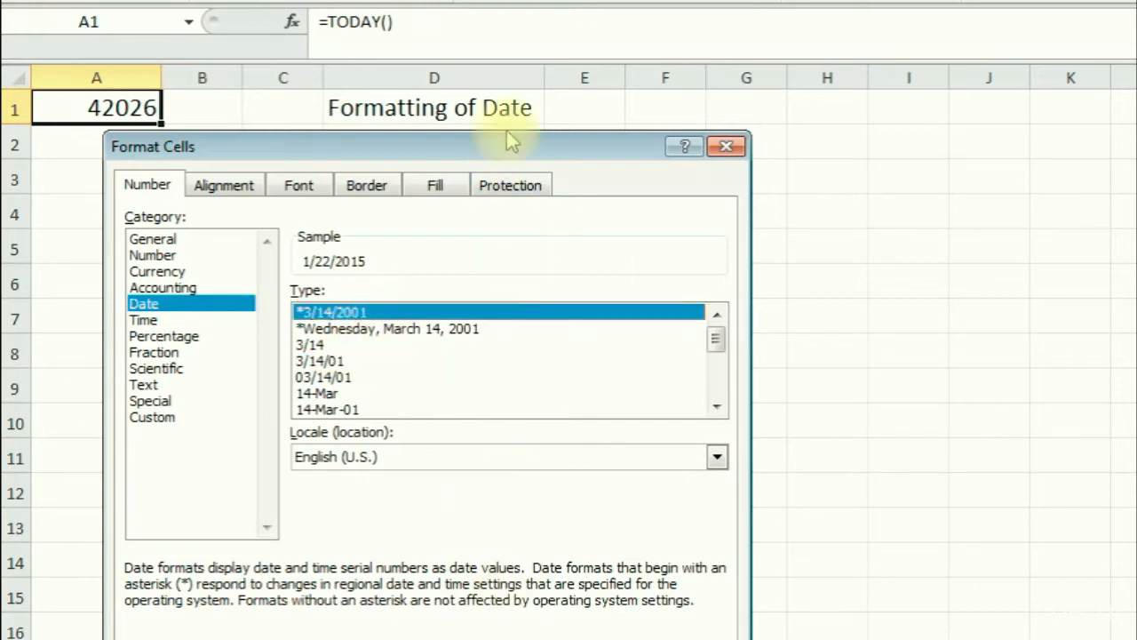
drag(507, 142, 552, 77)
click(628, 610)
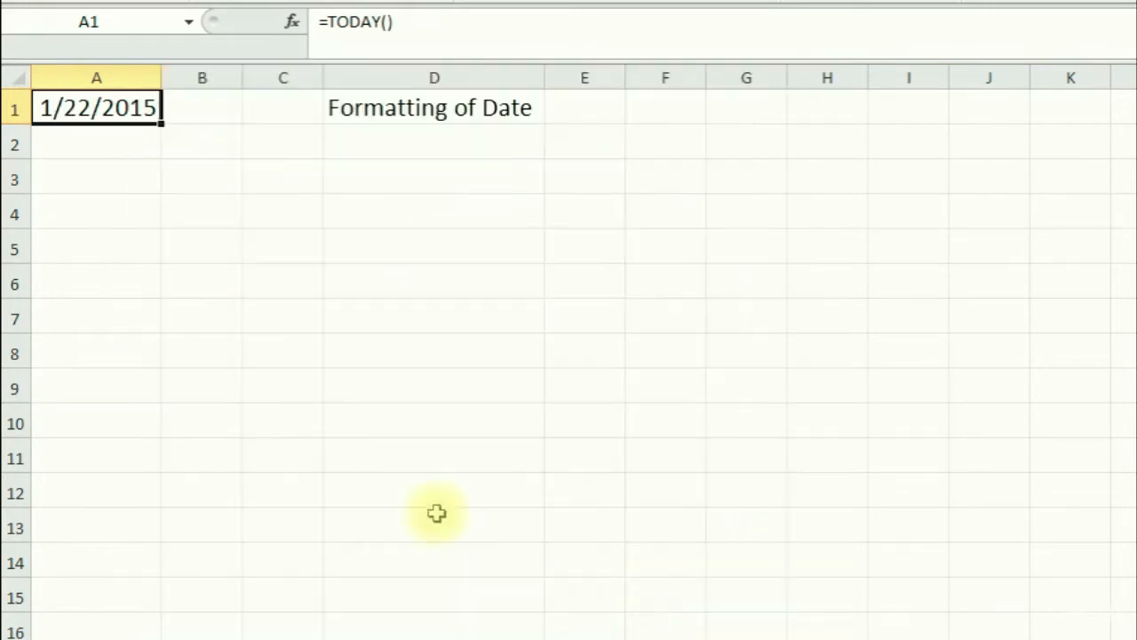
Check the date display and underlying formula of cell A1.
click(119, 138)
click(115, 112)
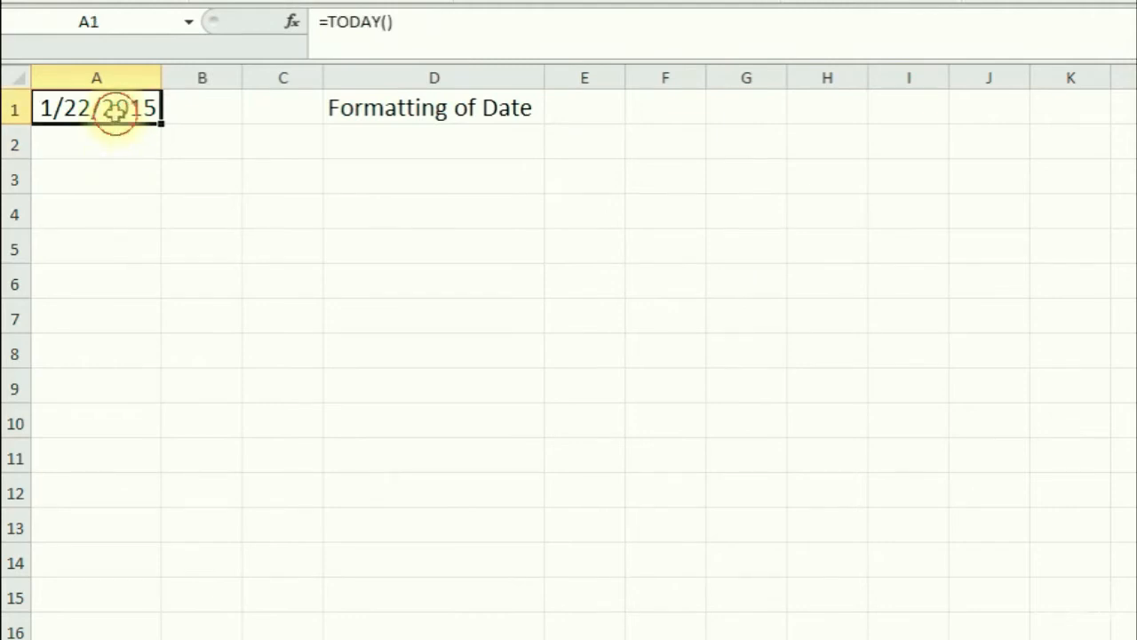
click(110, 142)
click(107, 114)
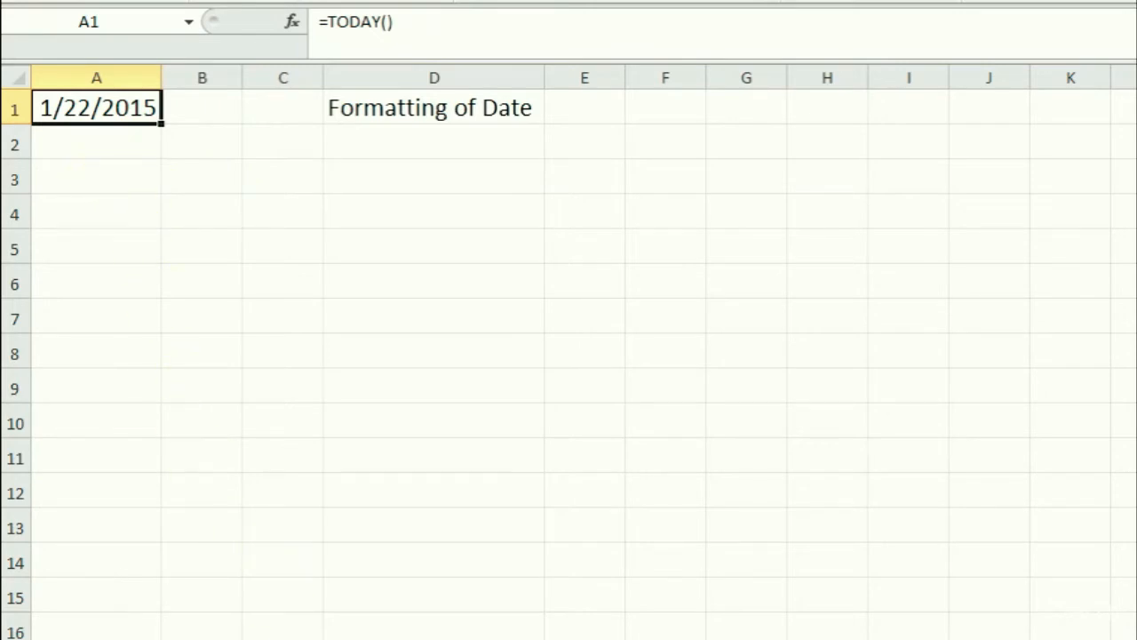
On the Divide by Zero sheet, review the divisor values in A2:A5.
key(ctrl+Page_Down)
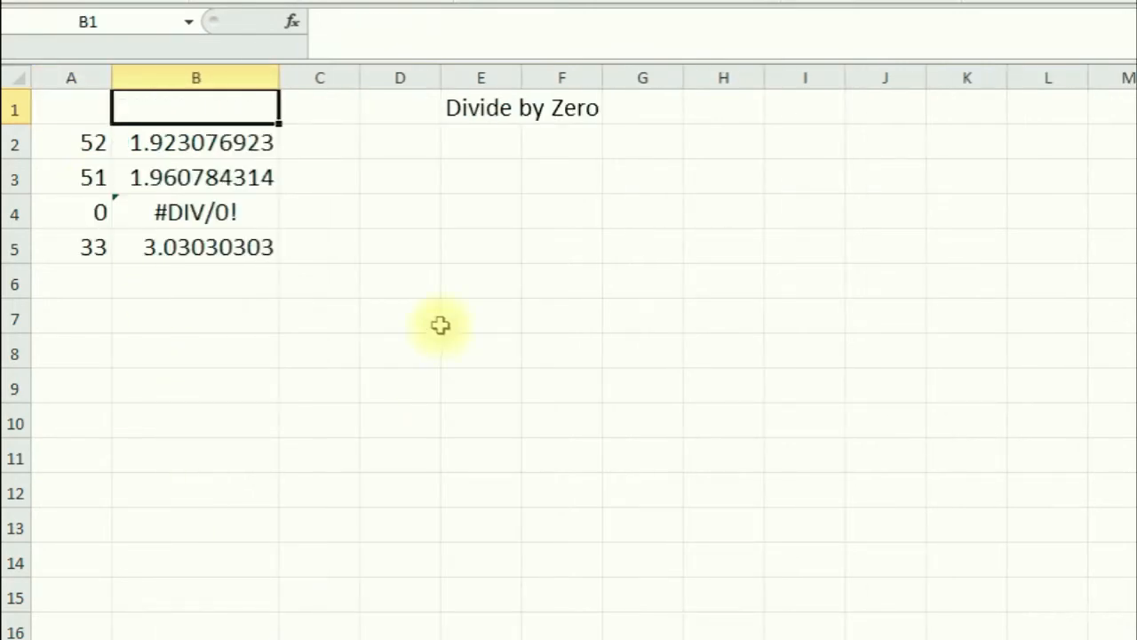
click(443, 175)
click(406, 174)
click(414, 132)
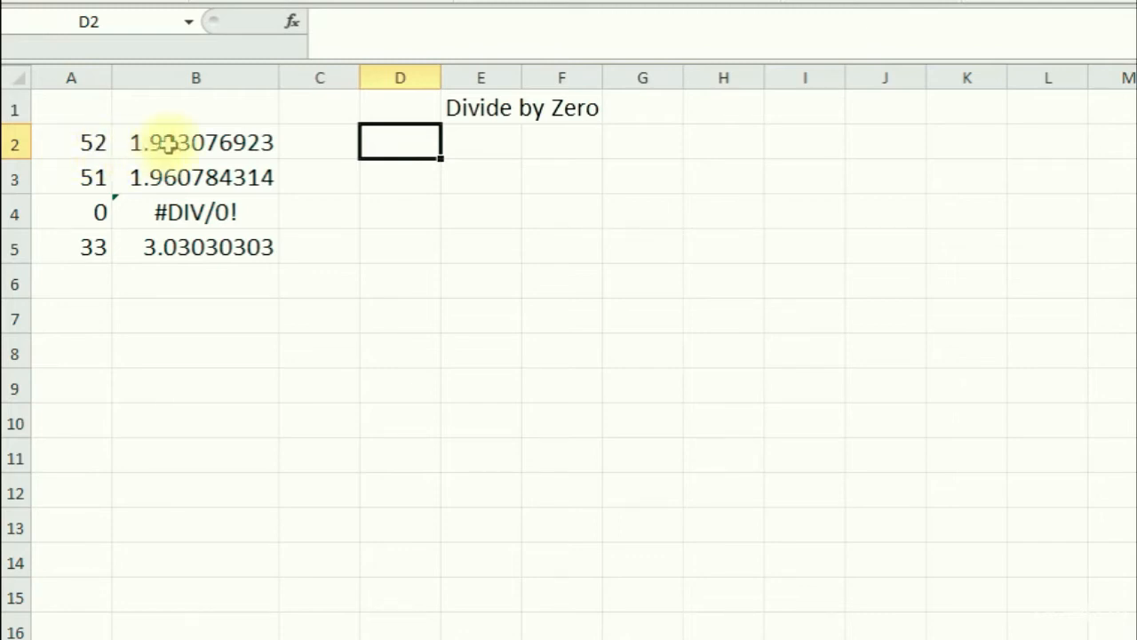
click(75, 144)
click(77, 177)
click(66, 217)
click(71, 251)
Inspect the division formulas in B2:B4 and the divisor in A4 that B4 refers to.
click(175, 142)
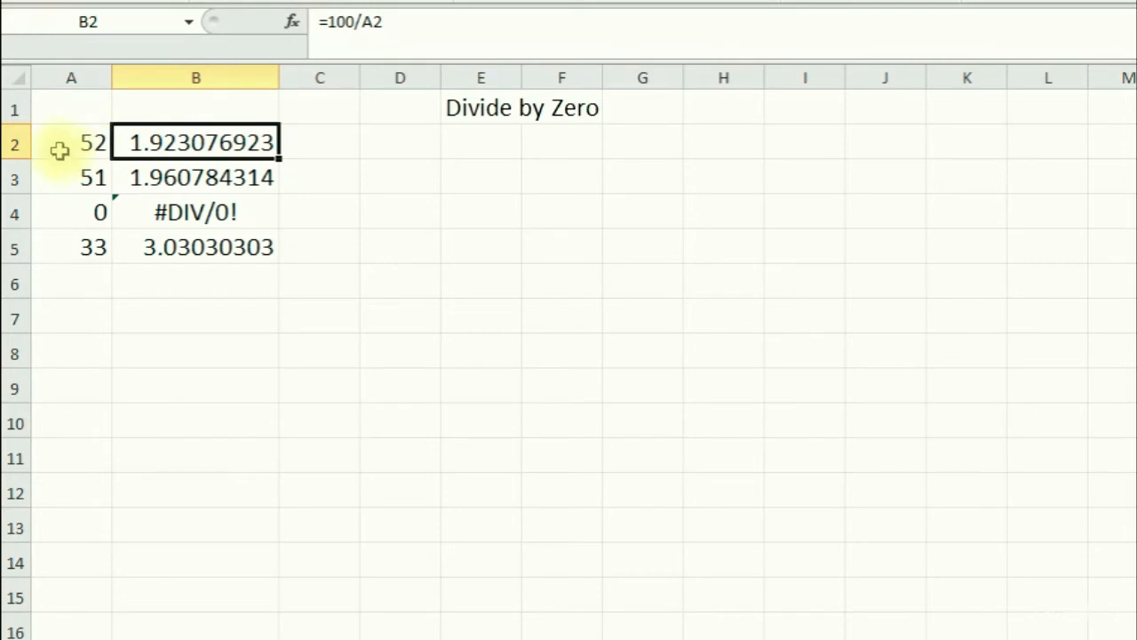
click(189, 178)
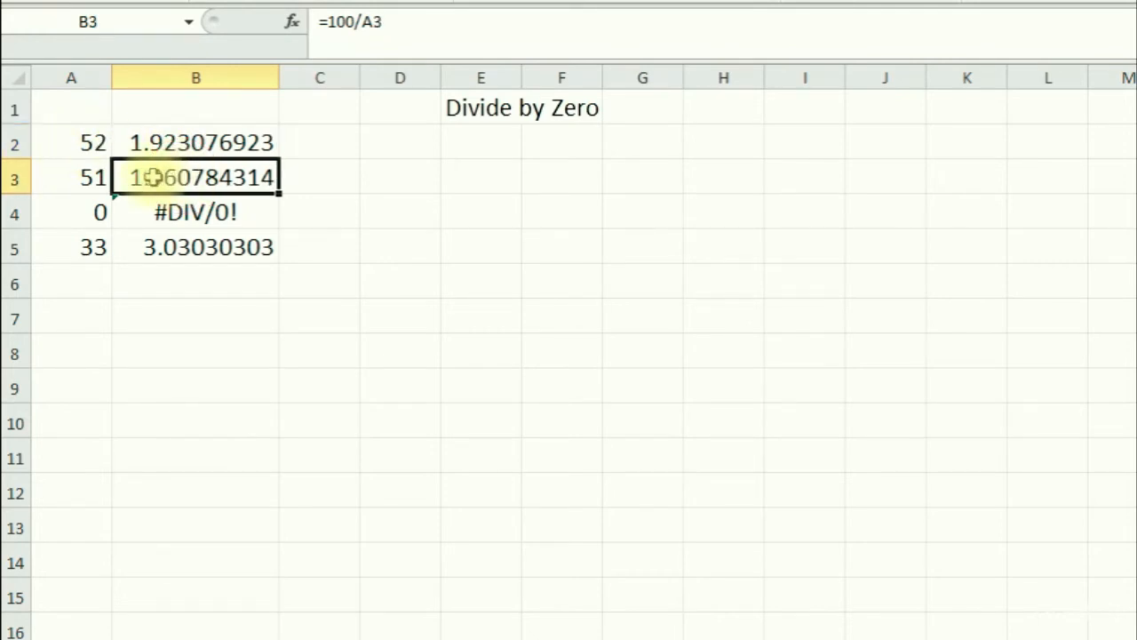
click(149, 206)
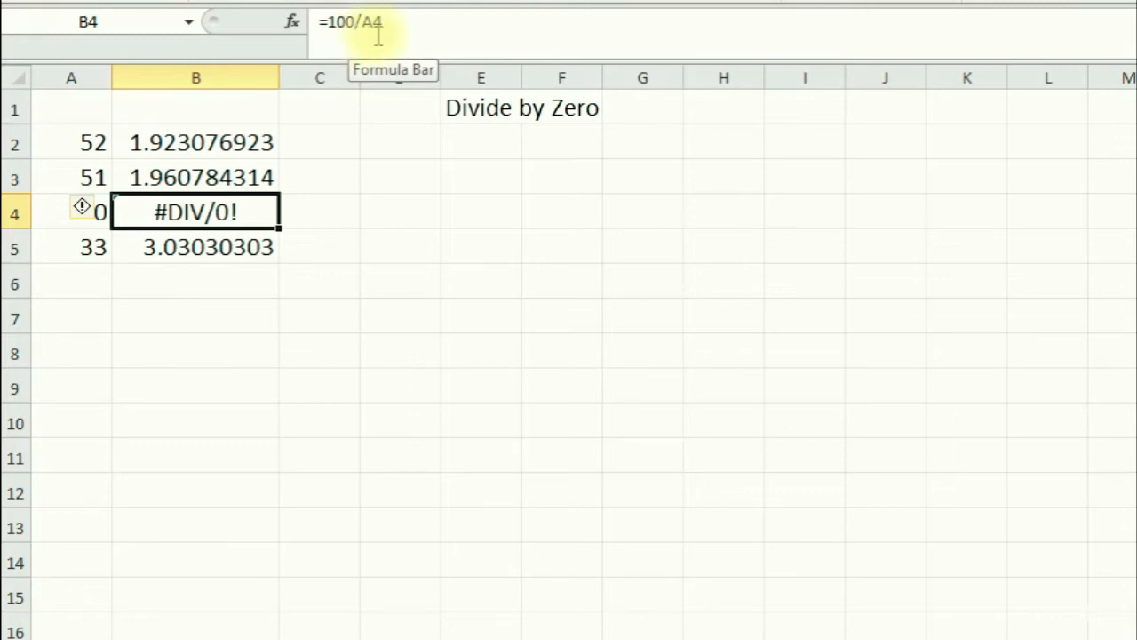
click(55, 213)
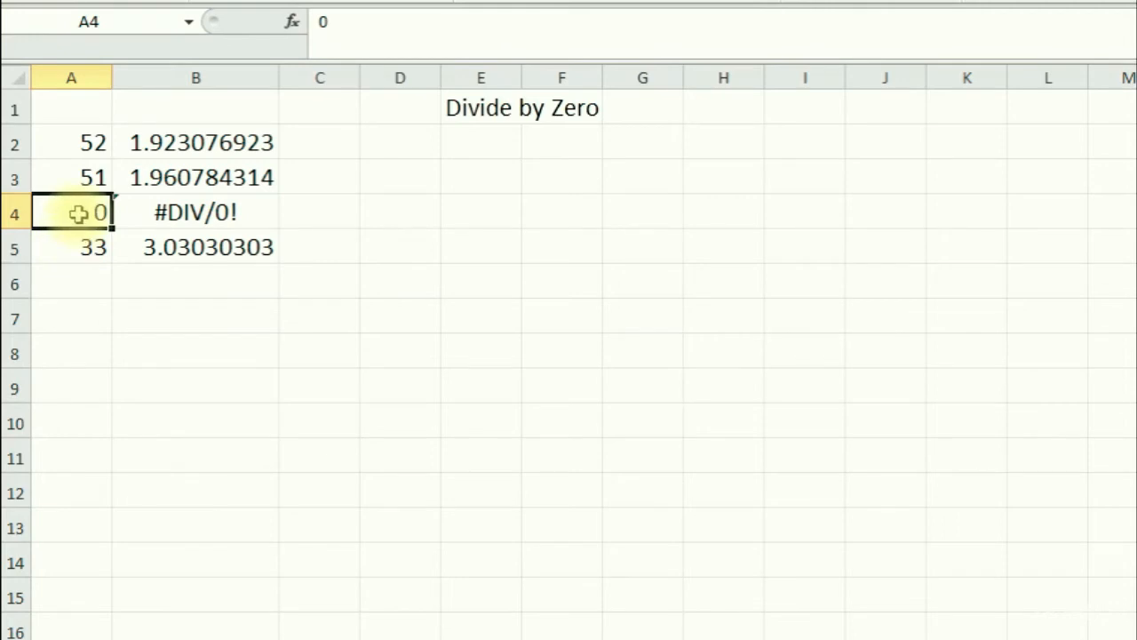
Change the formula in B4 to =IFERROR(100/A4,0) and check it against the divisor in A4.
click(171, 213)
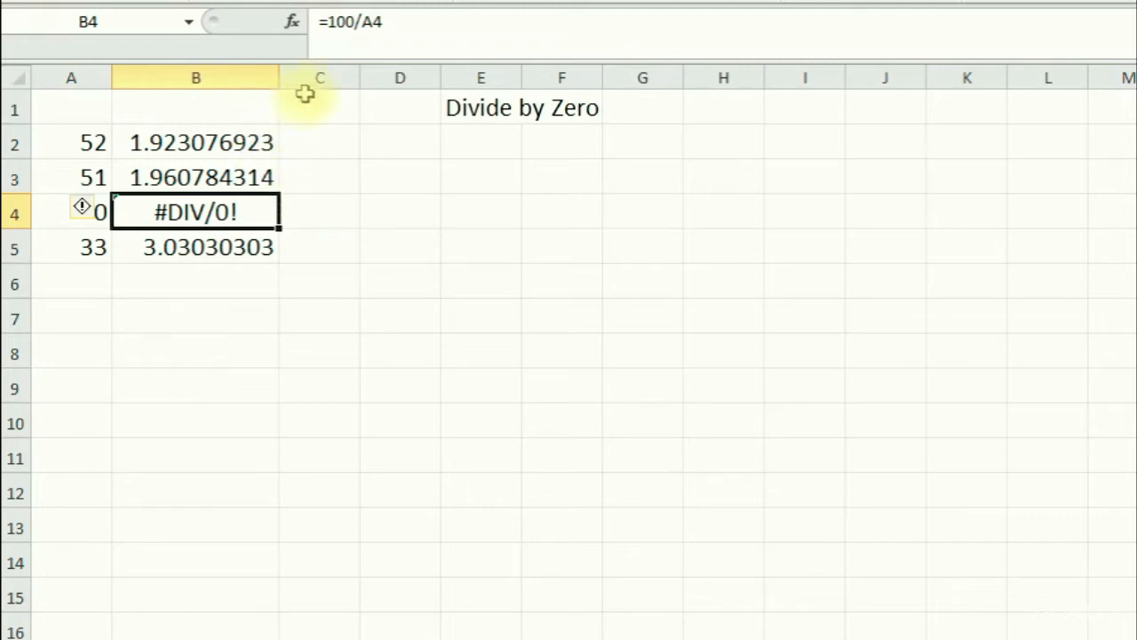
click(329, 23)
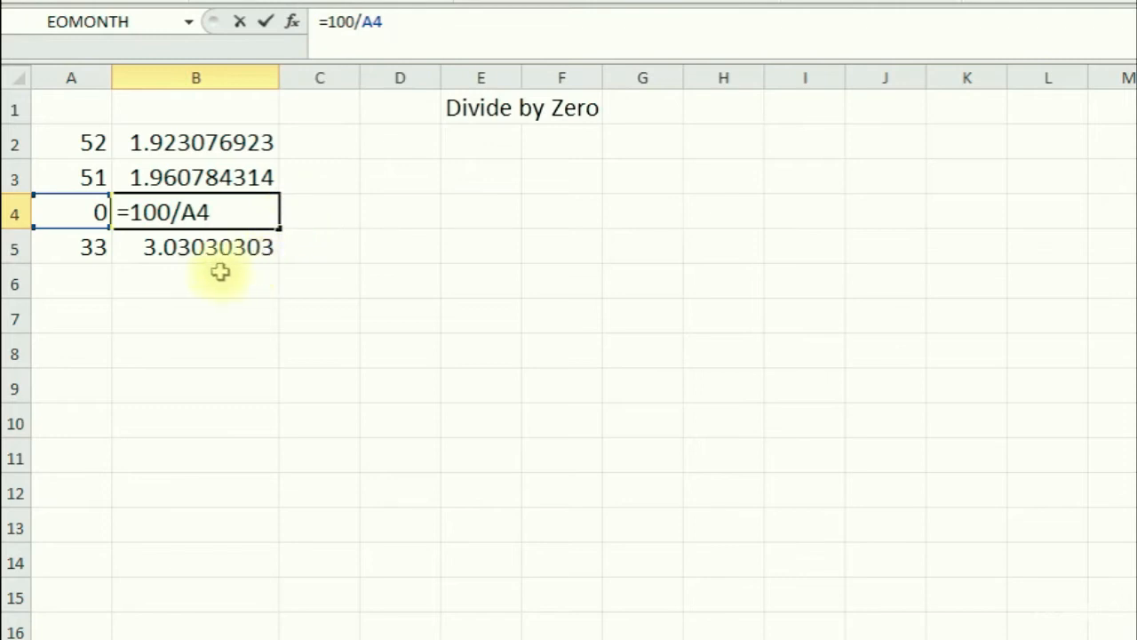
text(iferror)
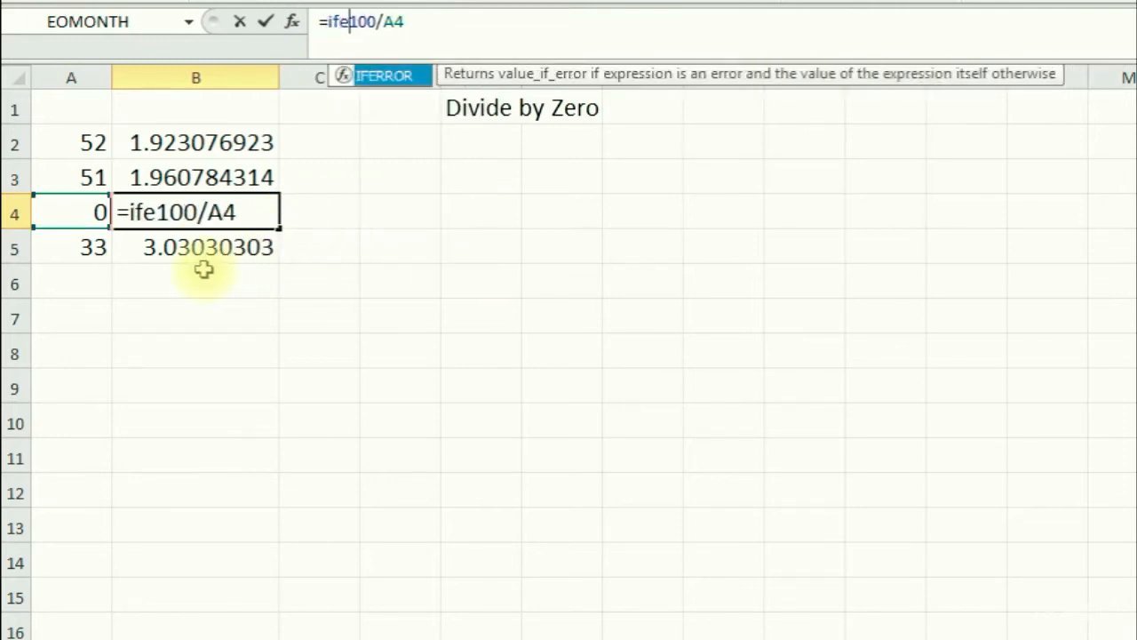
text((100/A4)
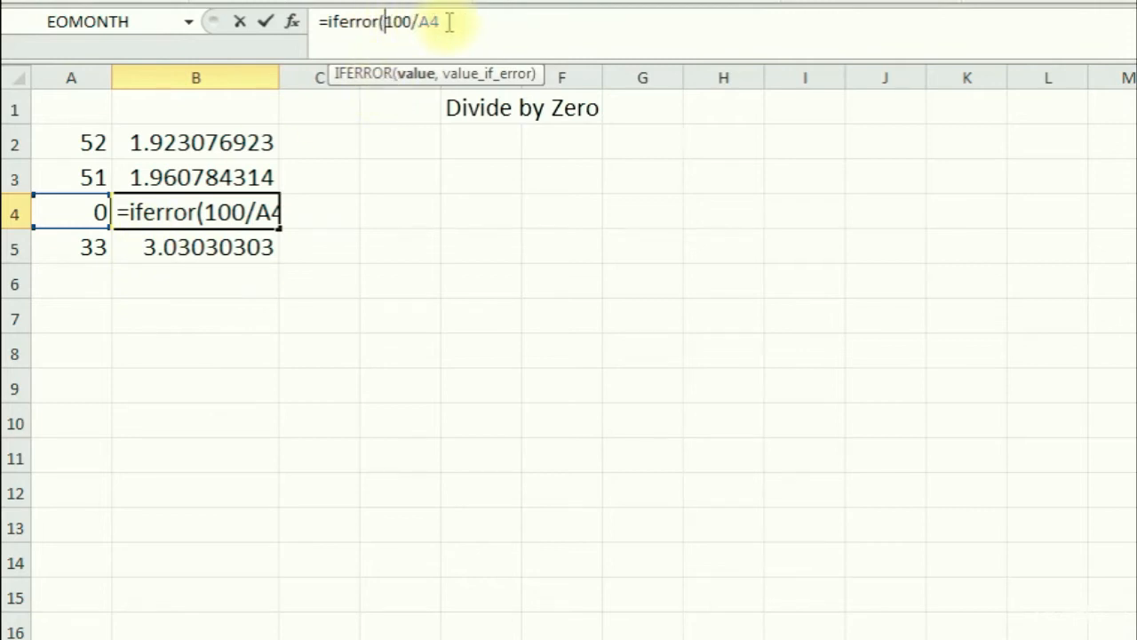
text(,0)
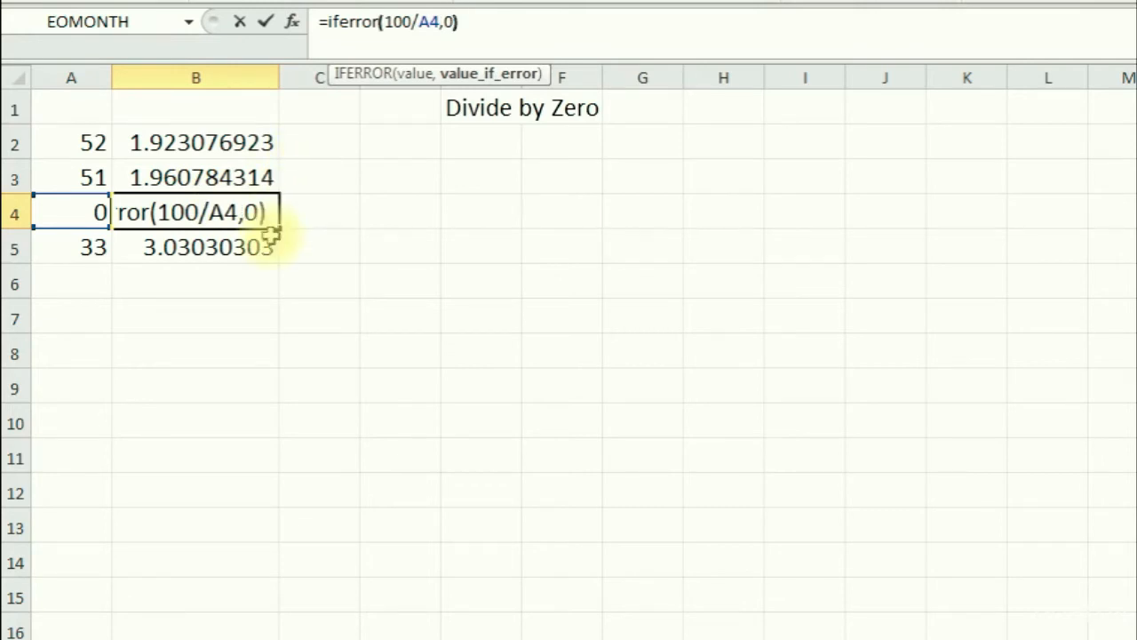
key(Return)
click(226, 213)
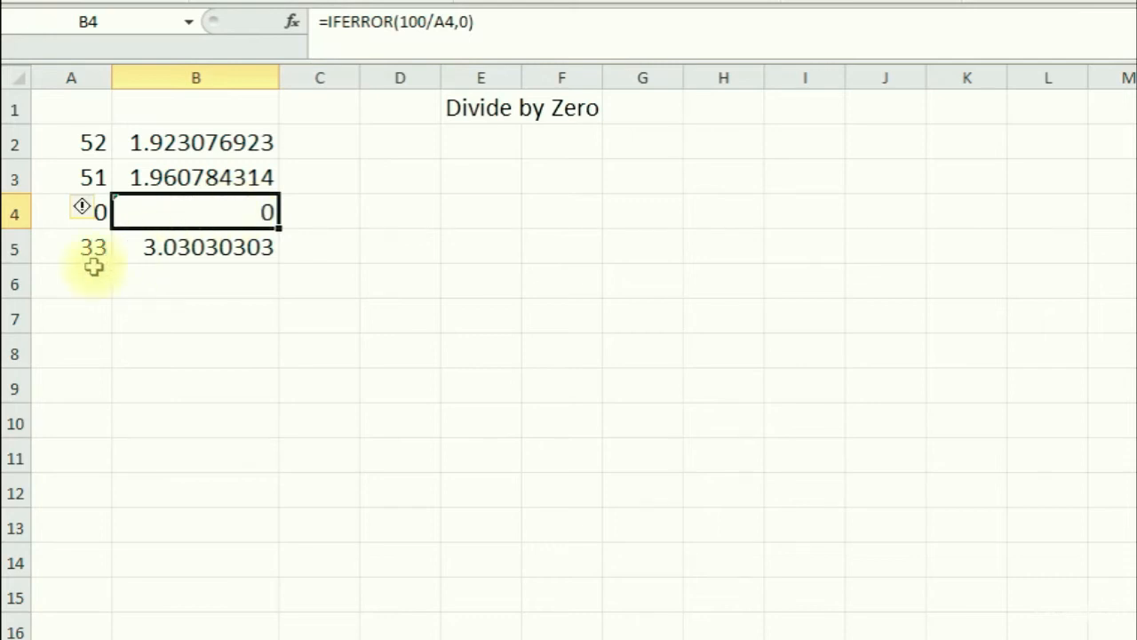
click(53, 211)
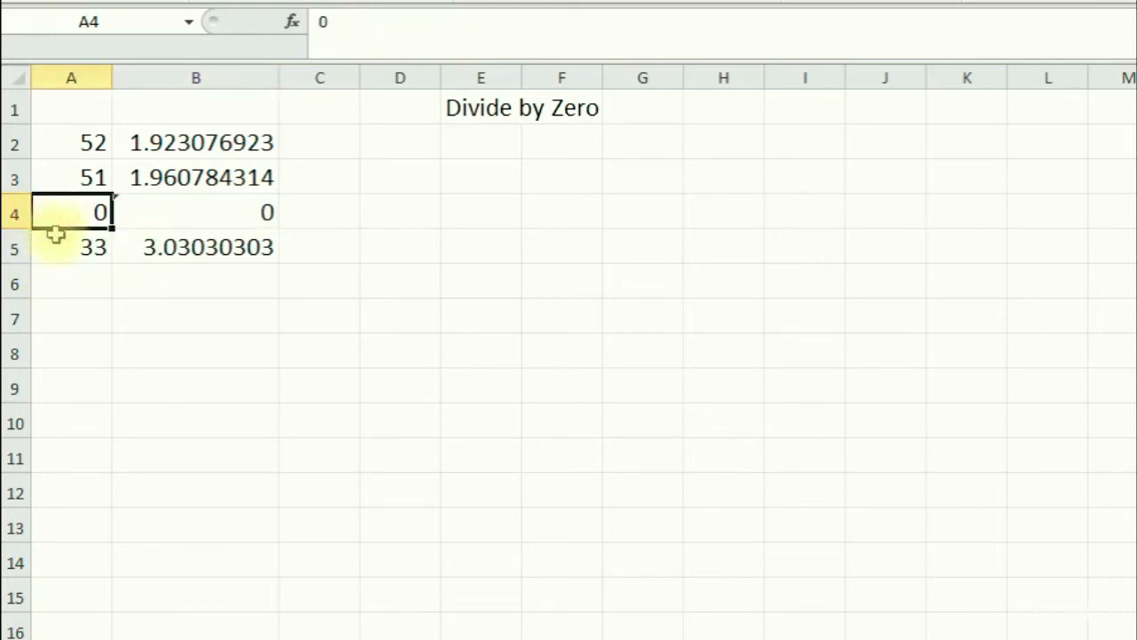
On the Invalid Reference sheet, enter the text #REF in cell D7.
click(198, 317)
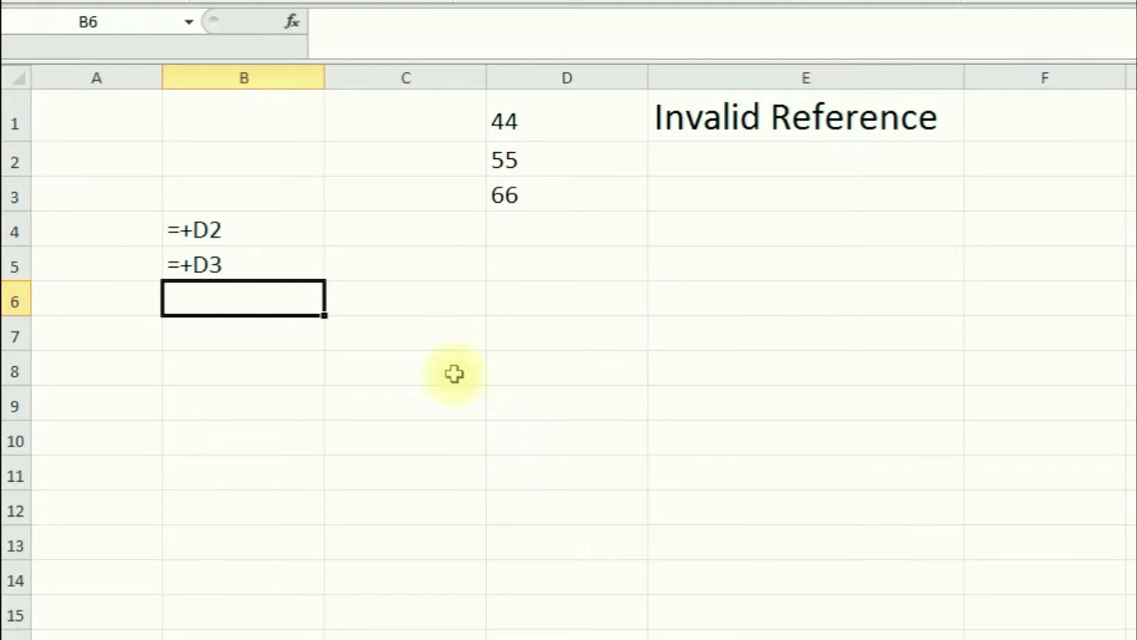
click(551, 345)
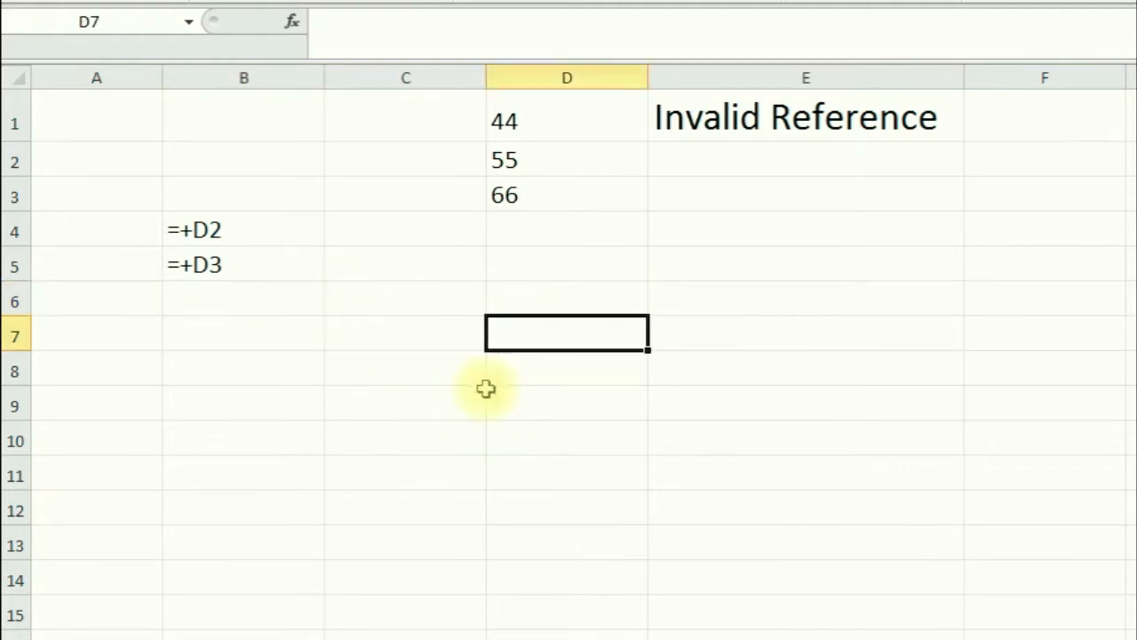
text(#REF)
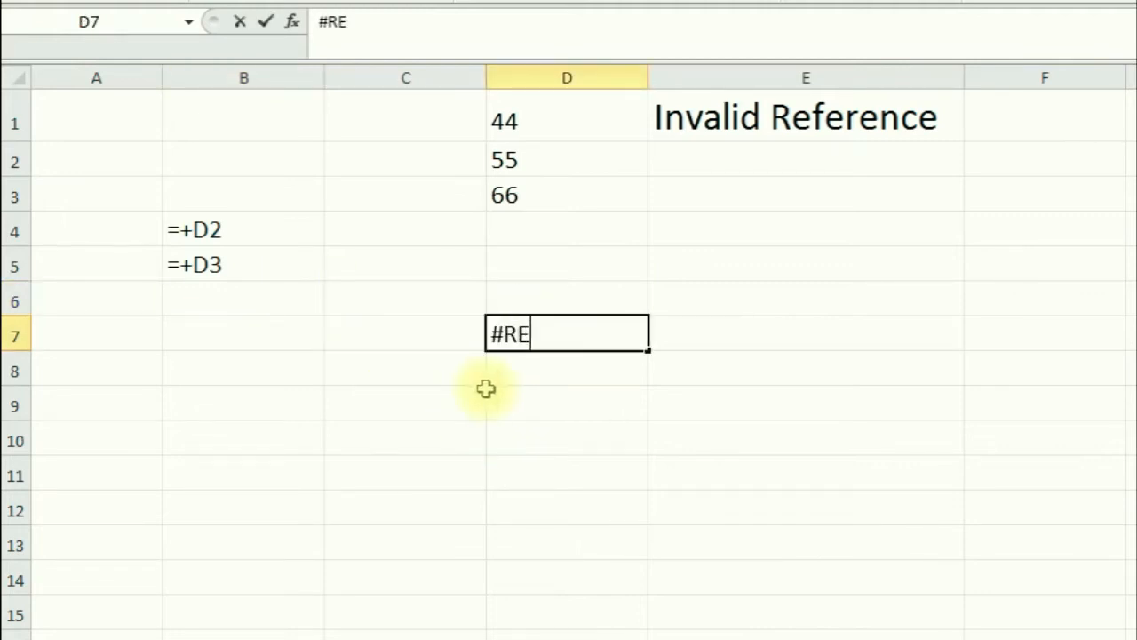
key(Return)
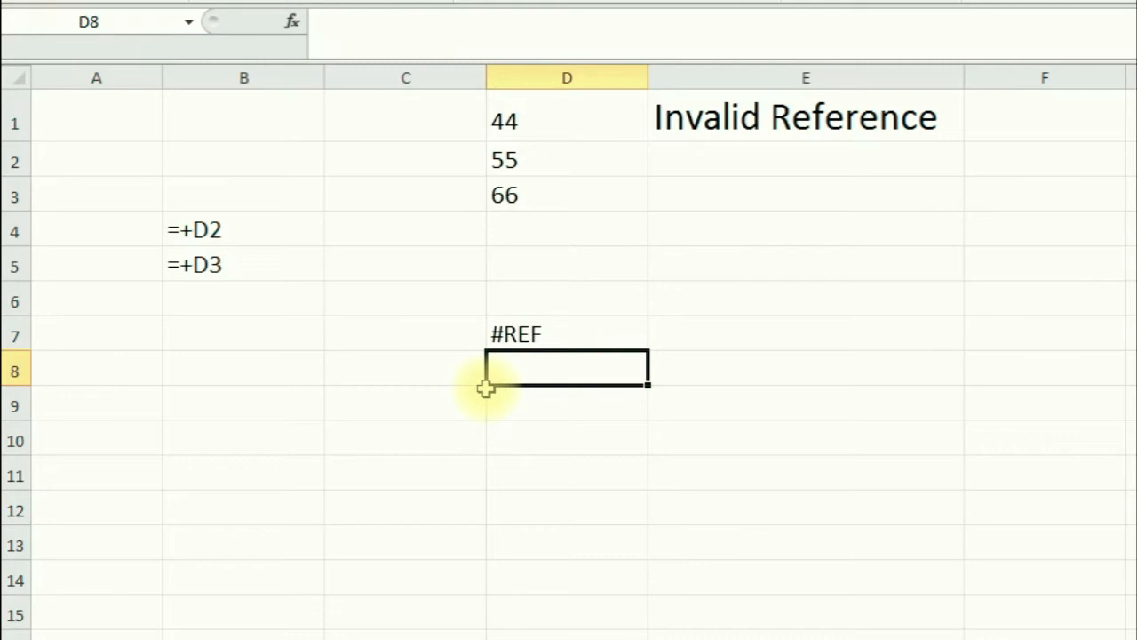
Inspect the references in B4 and B5 with formulas shown, and switch the sheet to values to compare them.
click(804, 125)
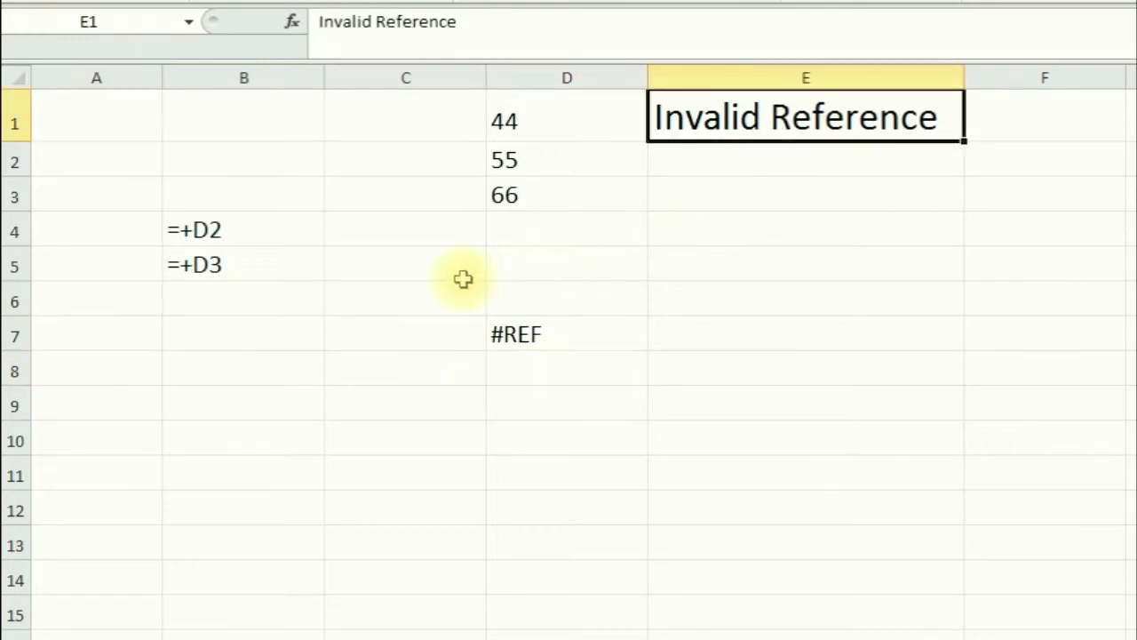
click(248, 235)
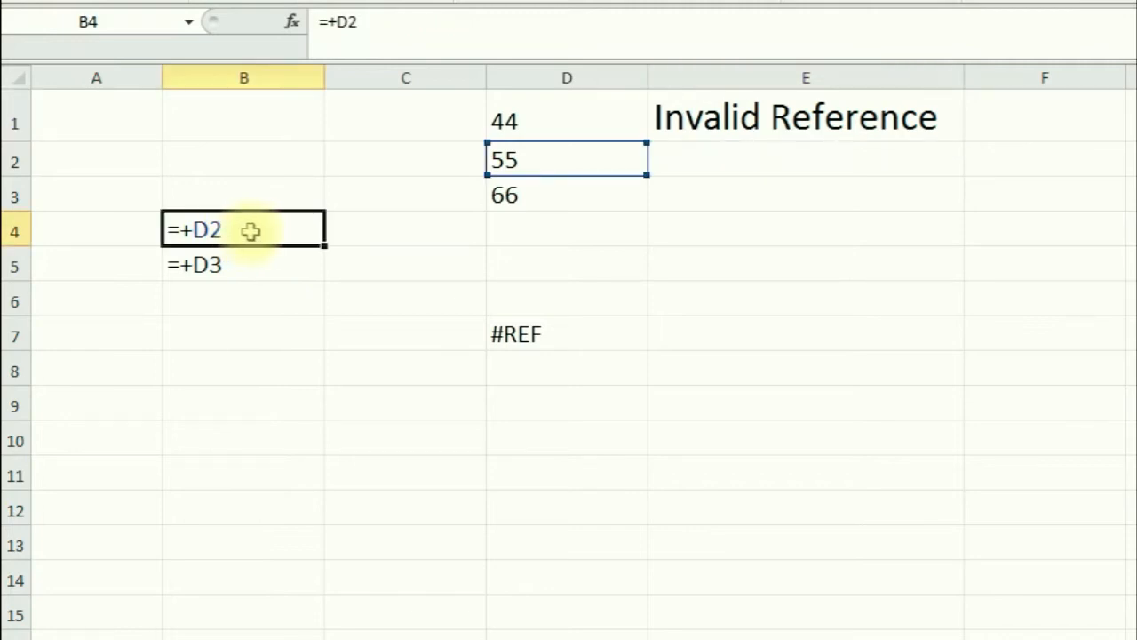
click(264, 264)
click(249, 322)
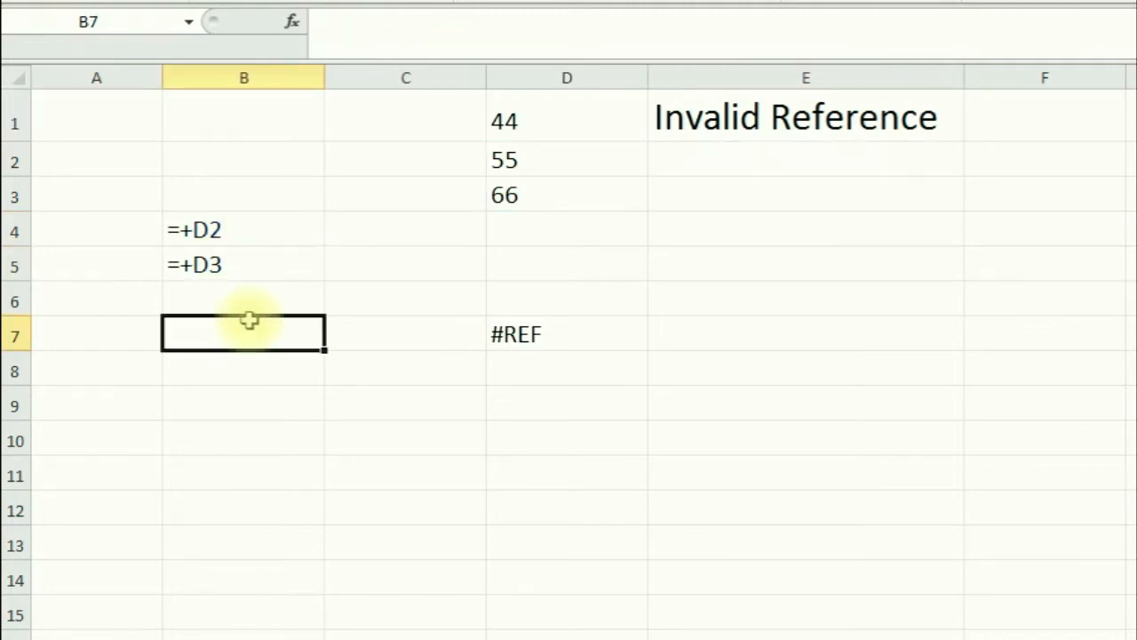
key(ctrl+grave)
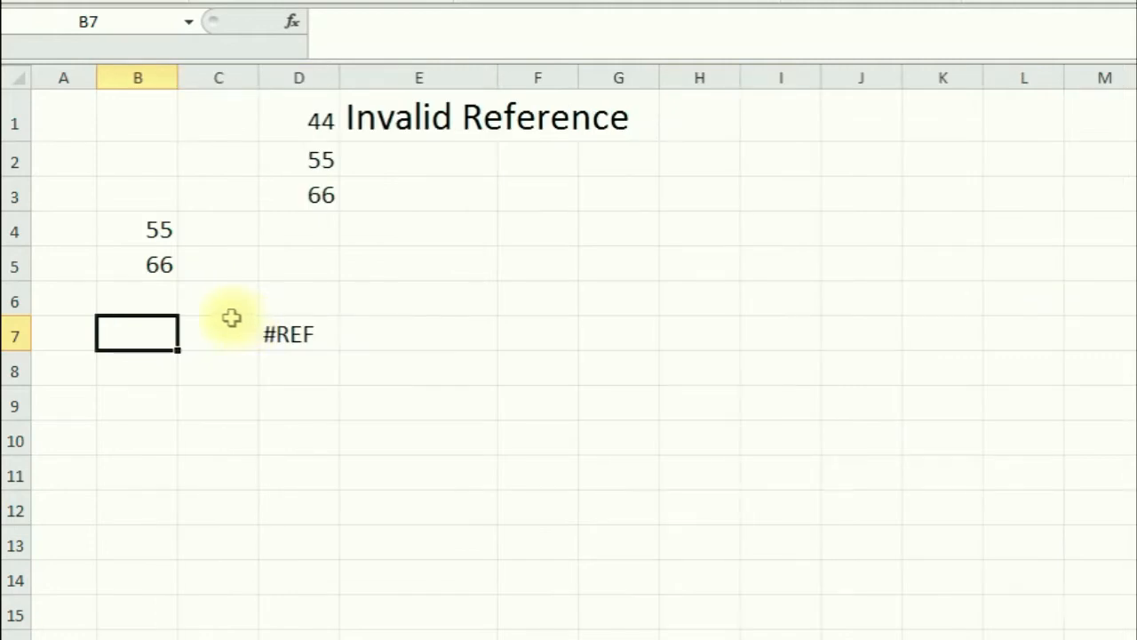
click(149, 263)
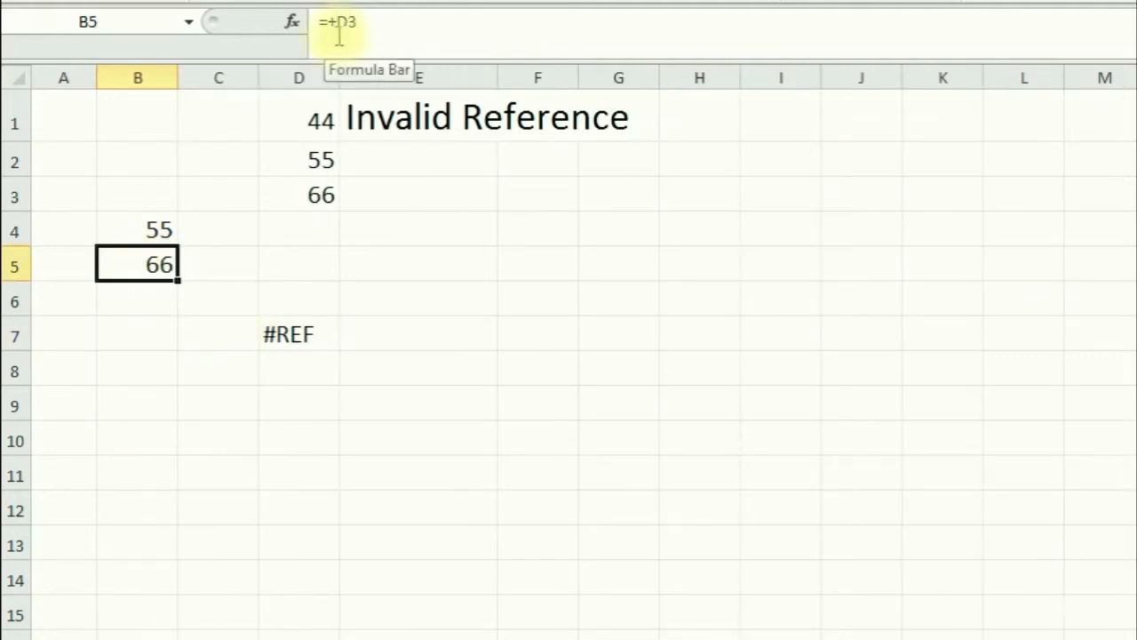
click(160, 230)
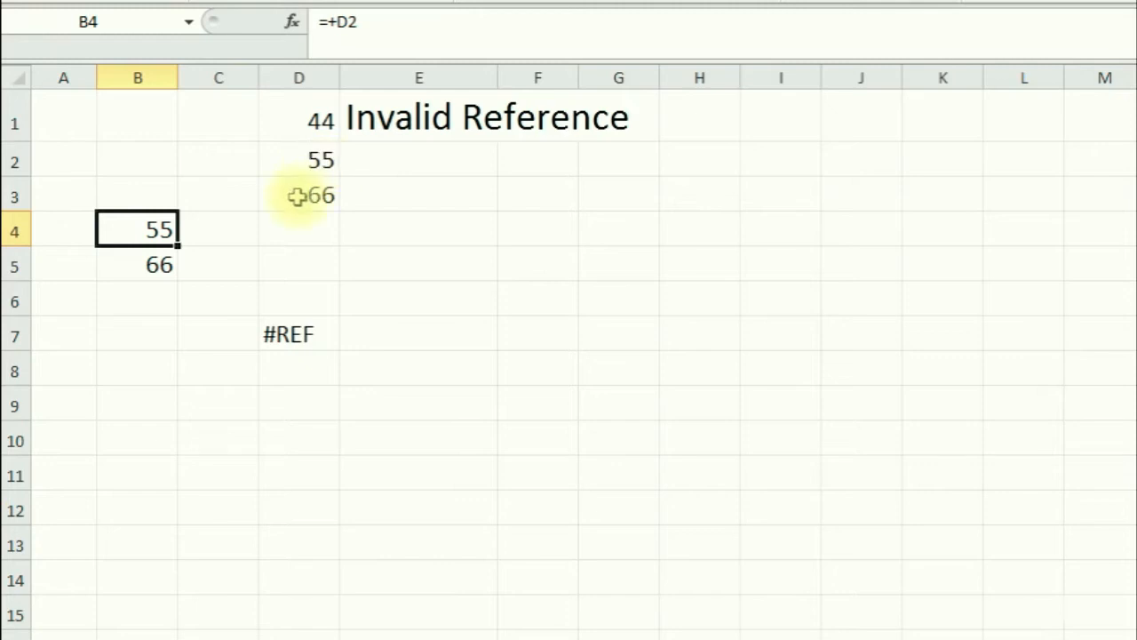
Show the sheet's formulas again and extend the references in B4:B5 upward into B3.
key(ctrl+grave)
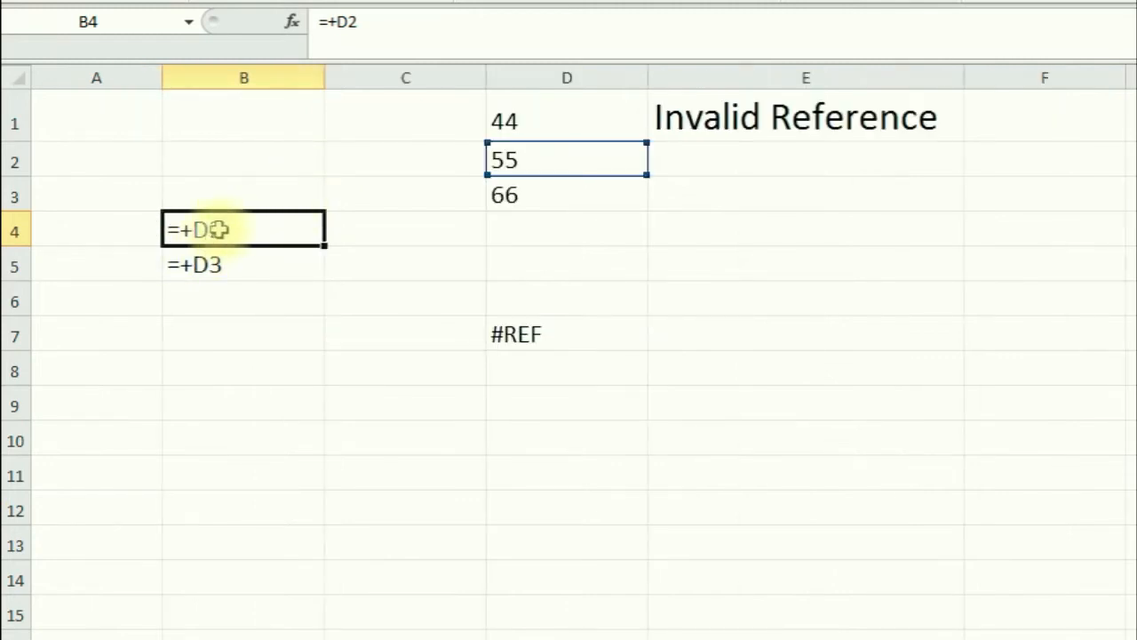
drag(246, 230, 322, 192)
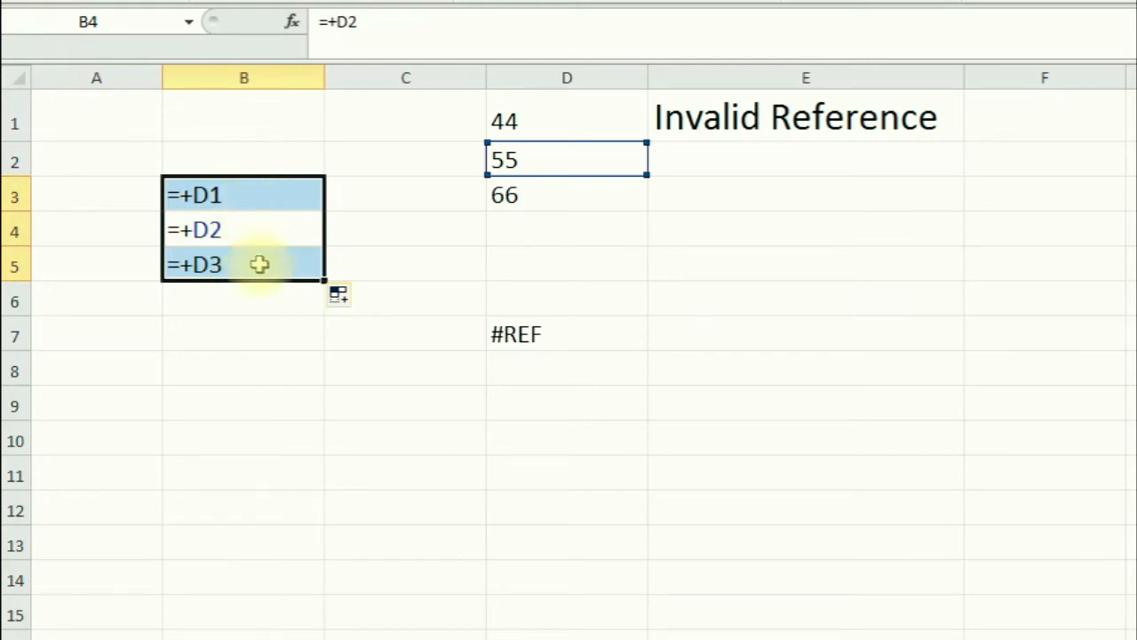
Extend the references in B3:B5 upward into B2 and inspect the formula there.
drag(324, 282, 324, 140)
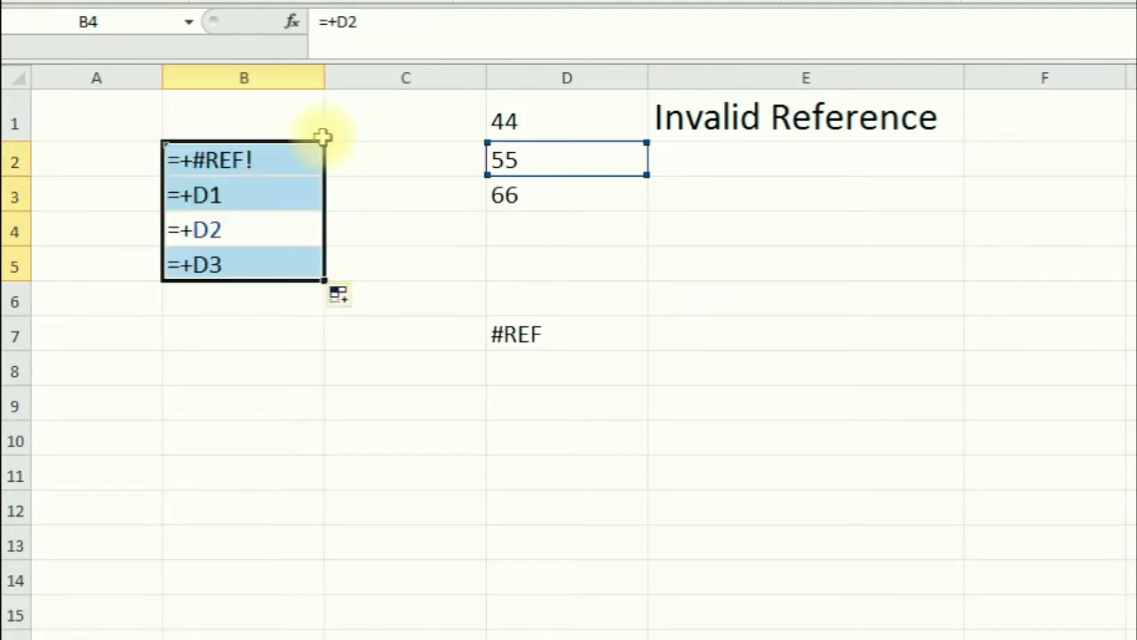
click(240, 160)
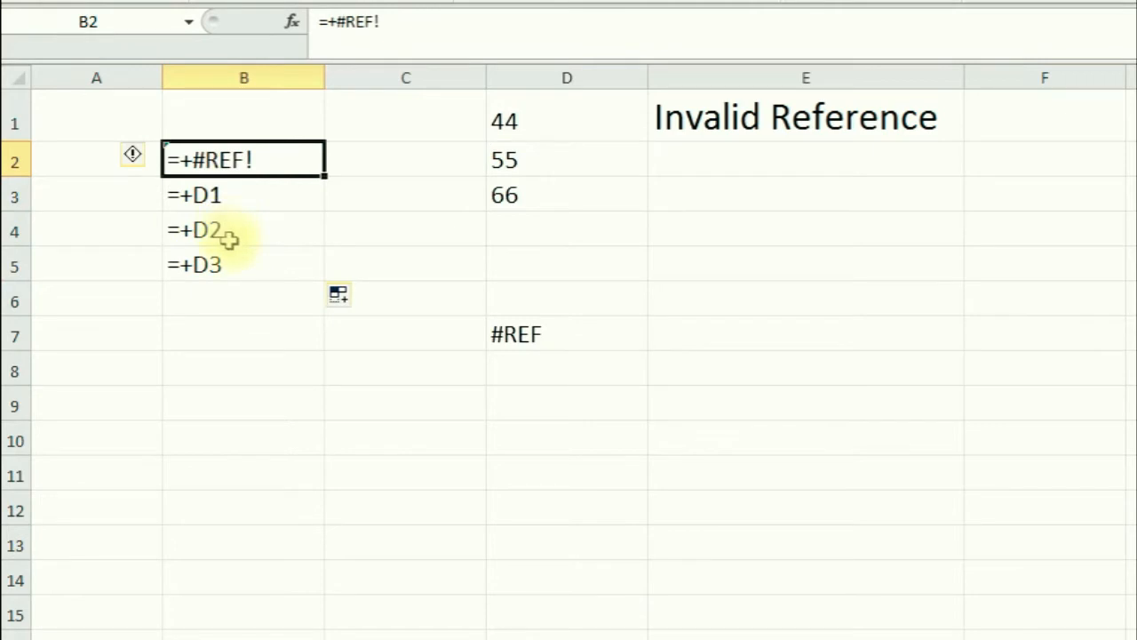
Compare the formulas in B2 through B5 with the column D cells they refer to.
double_click(229, 236)
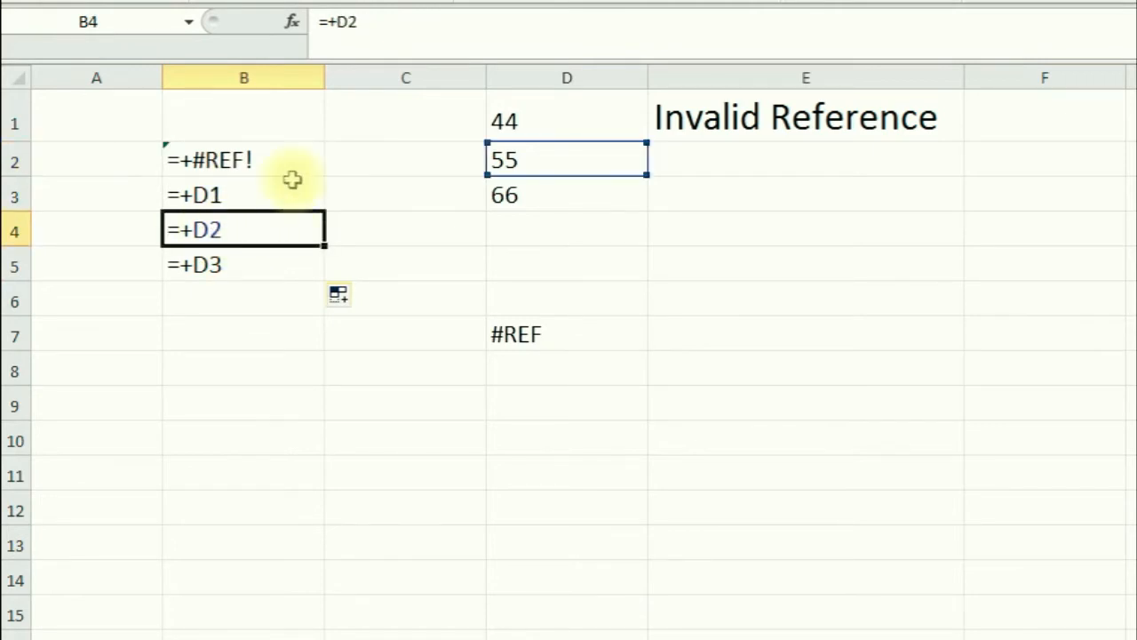
double_click(246, 261)
double_click(262, 236)
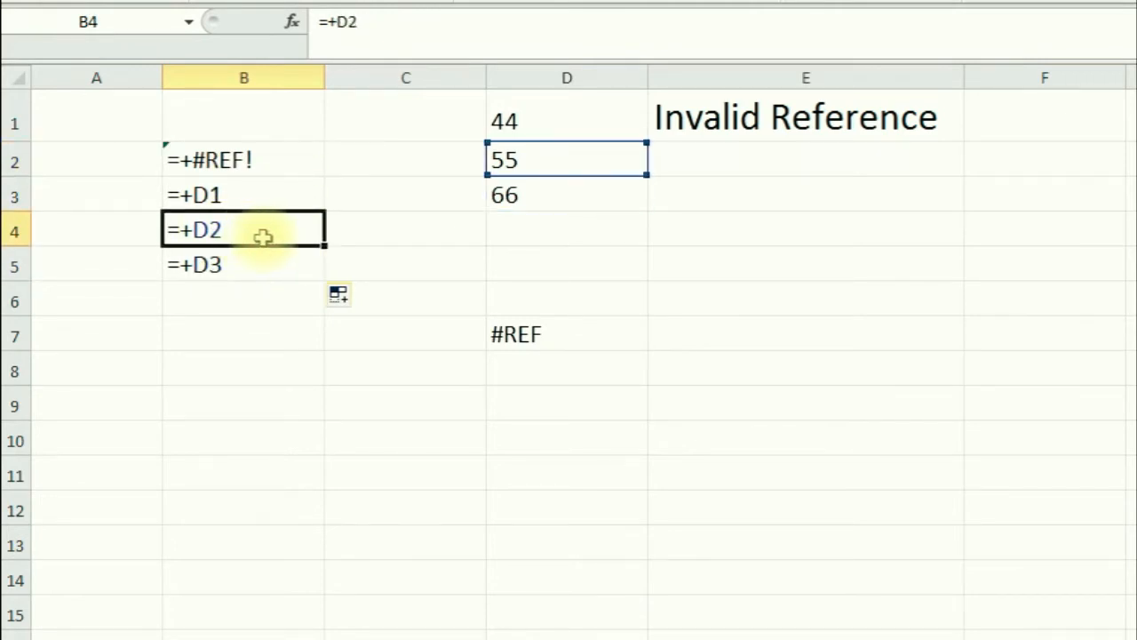
double_click(241, 197)
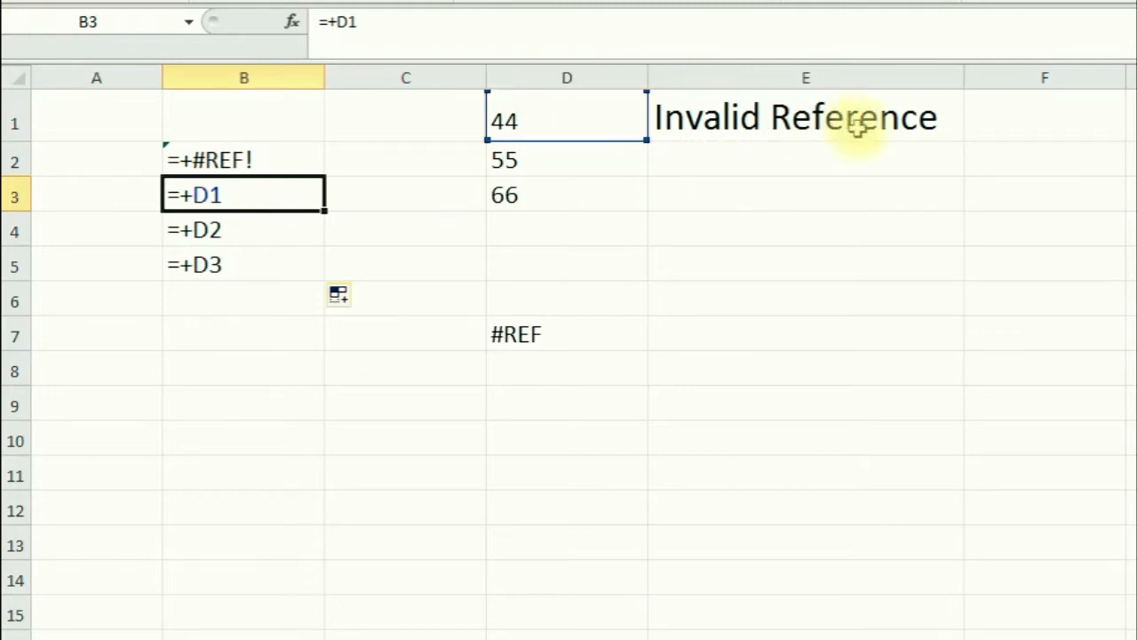
click(241, 160)
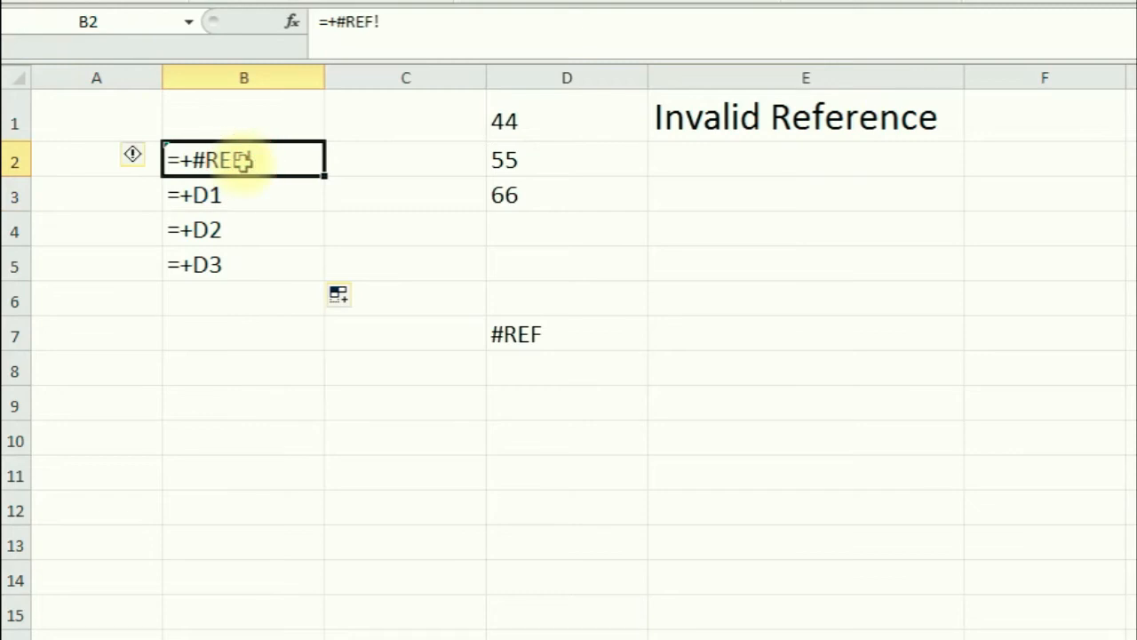
double_click(236, 195)
double_click(254, 240)
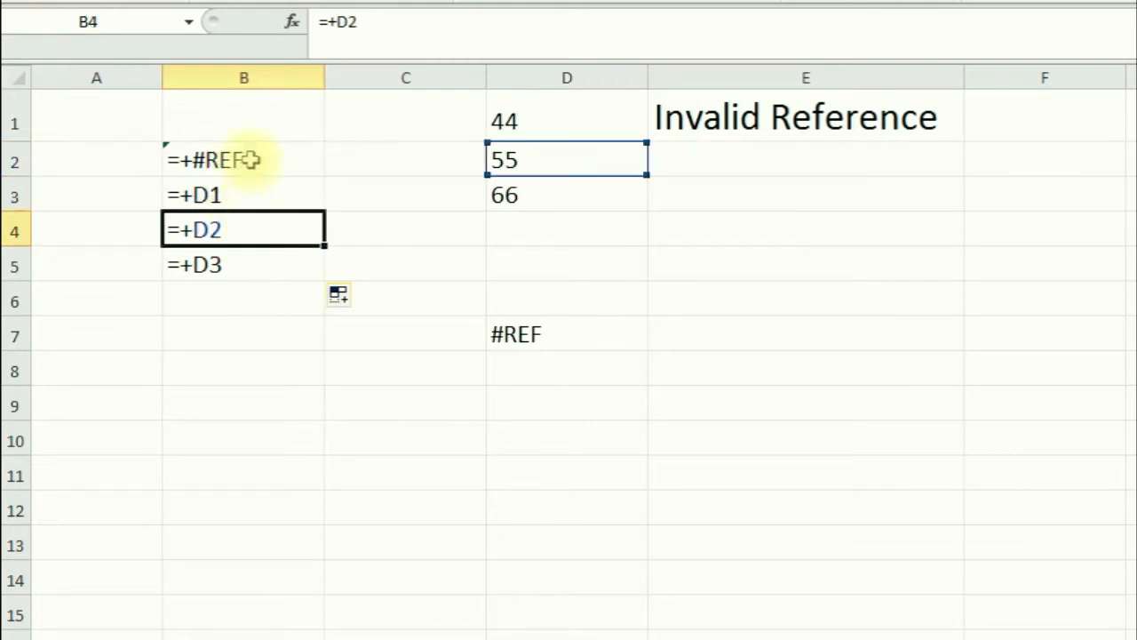
click(249, 160)
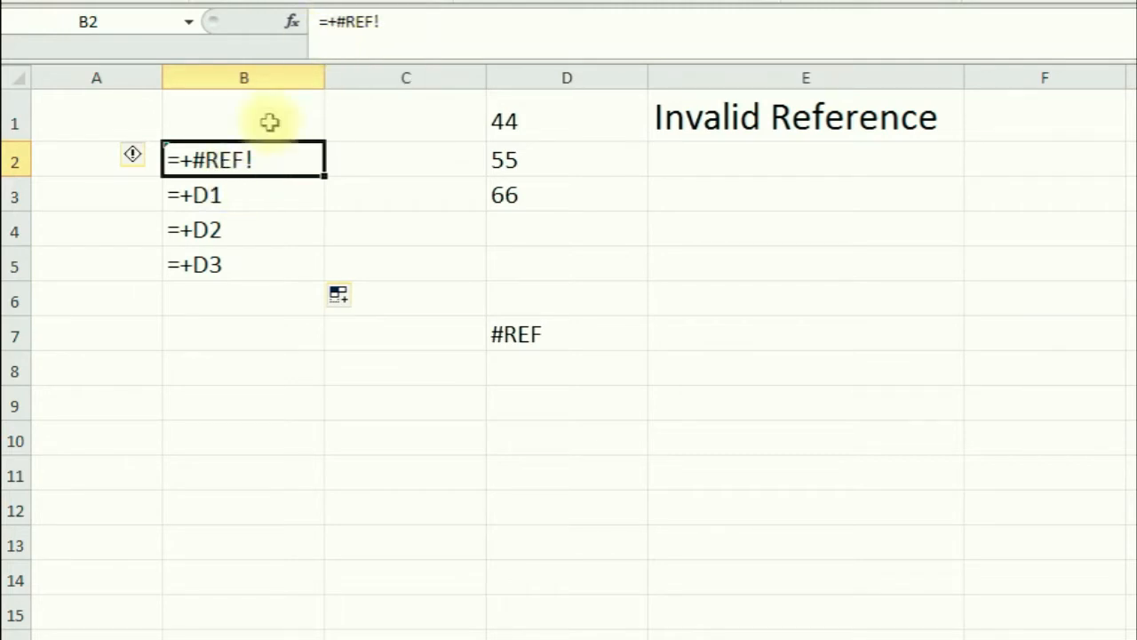
click(218, 203)
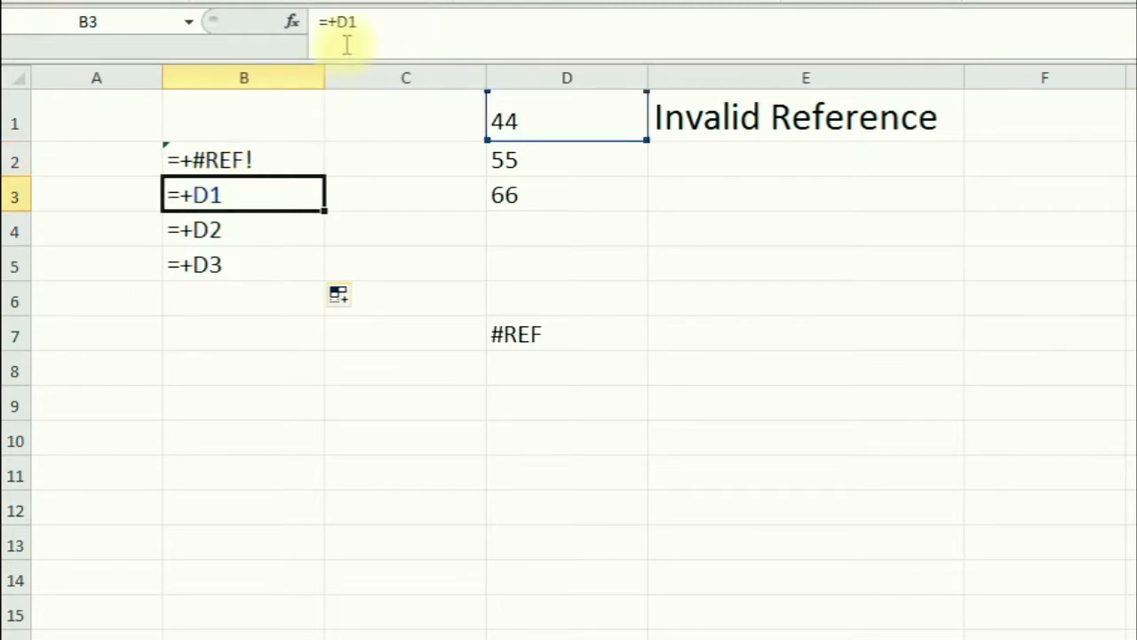
click(233, 232)
click(249, 194)
click(244, 226)
click(252, 196)
click(249, 229)
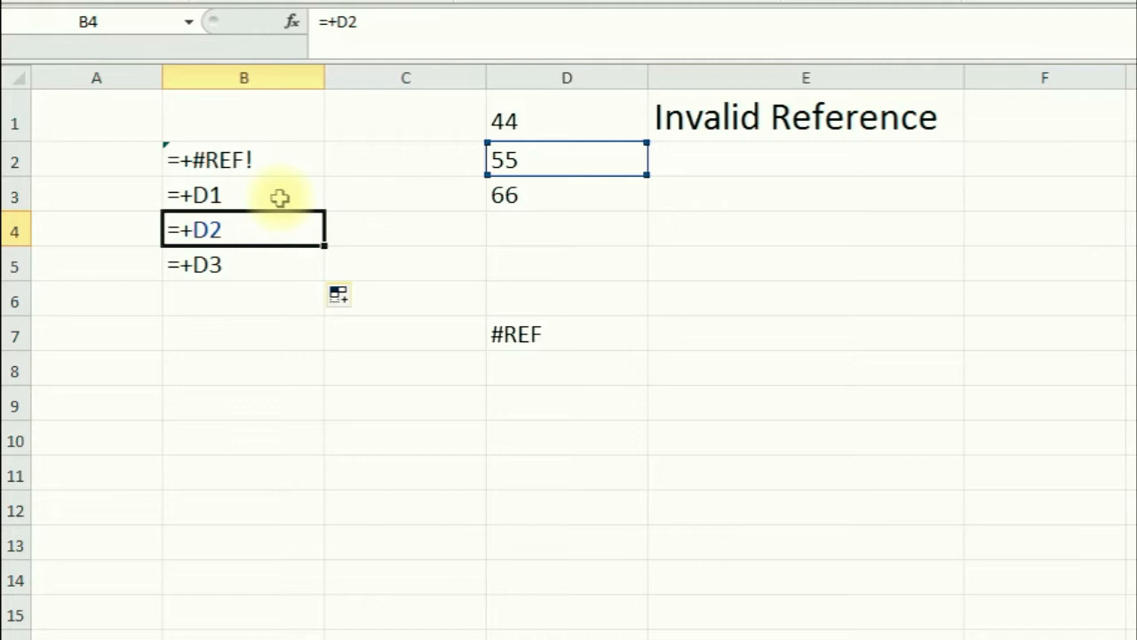
Undo the fill into B2 and extend only the references in B3:B4 upward into B2.
key(ctrl+z)
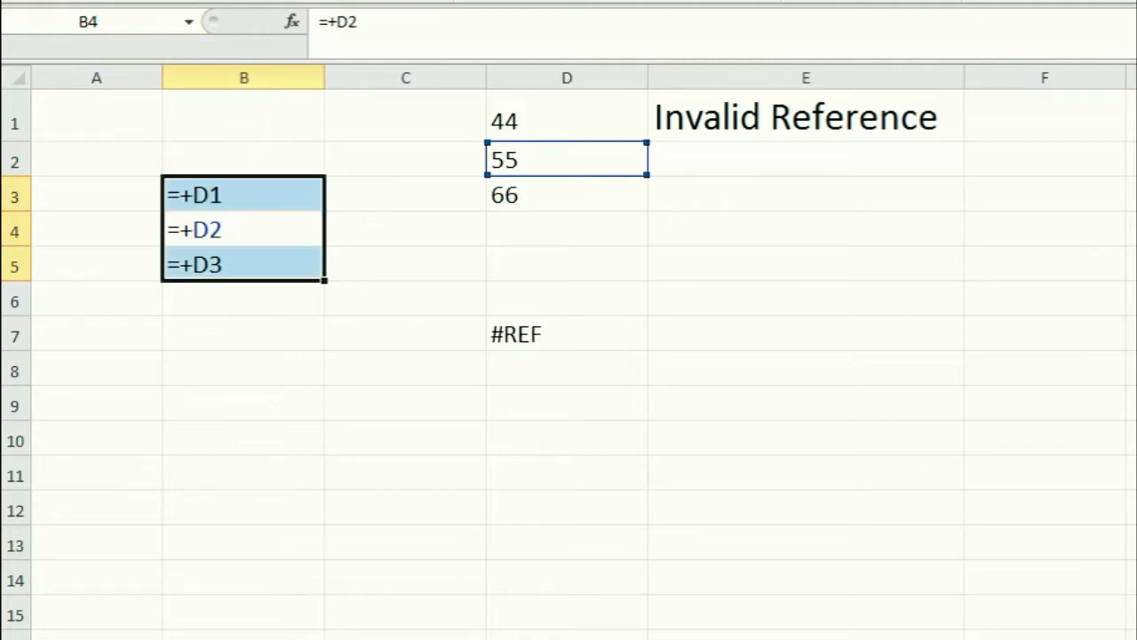
click(224, 194)
click(238, 230)
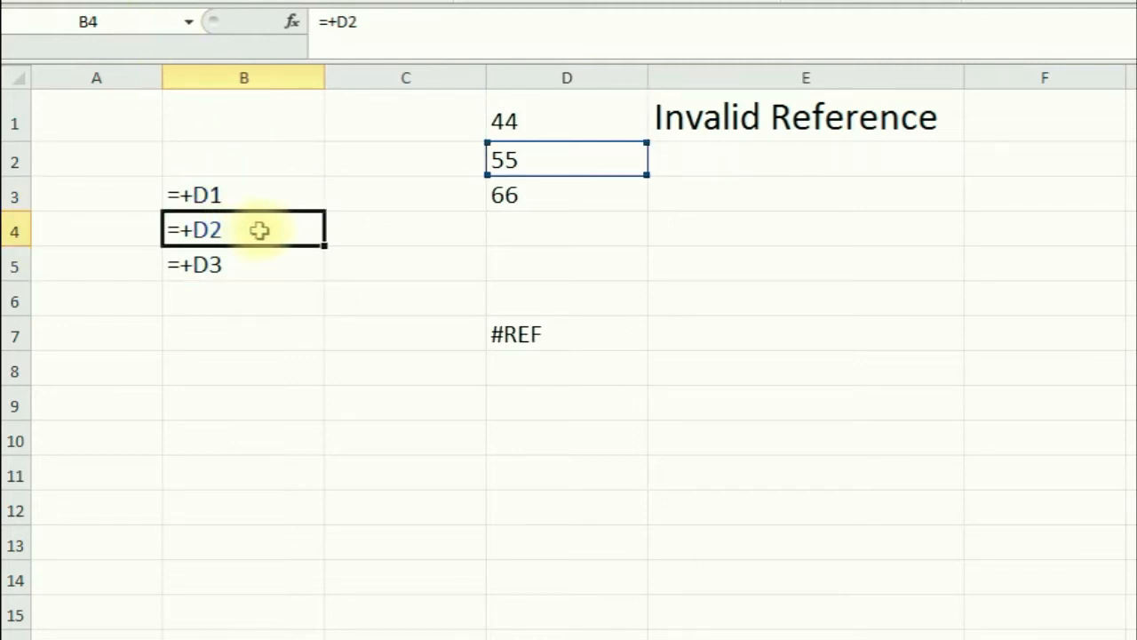
drag(266, 198, 327, 157)
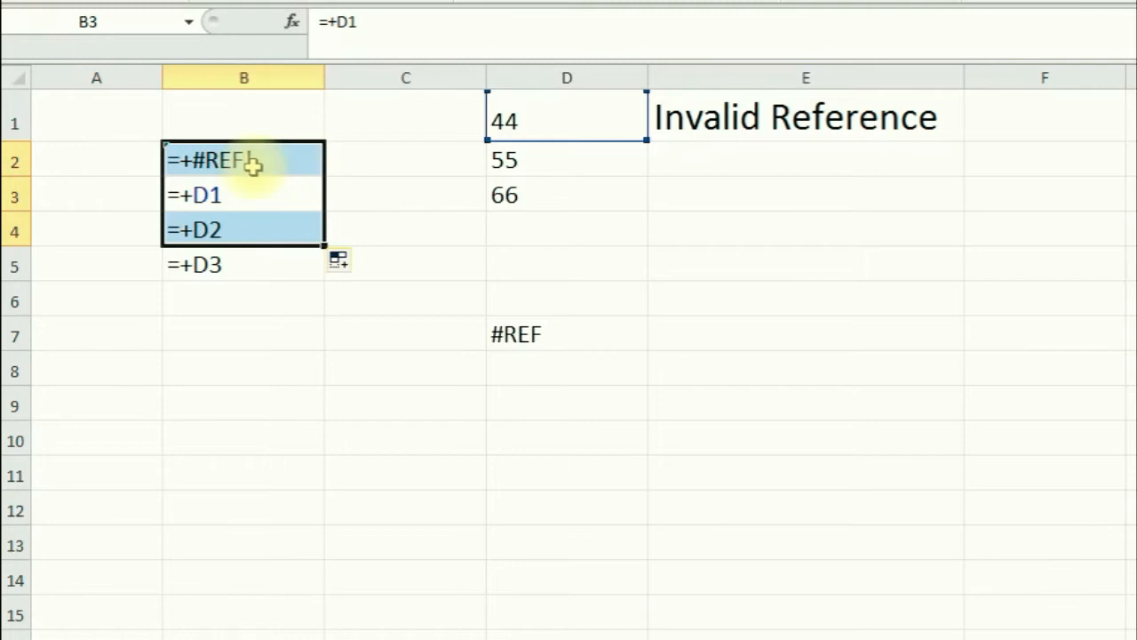
Examine how the relative reference shifts from B4 through B3 to the refilled formula in B2.
click(253, 164)
click(233, 227)
click(233, 197)
click(259, 160)
click(254, 193)
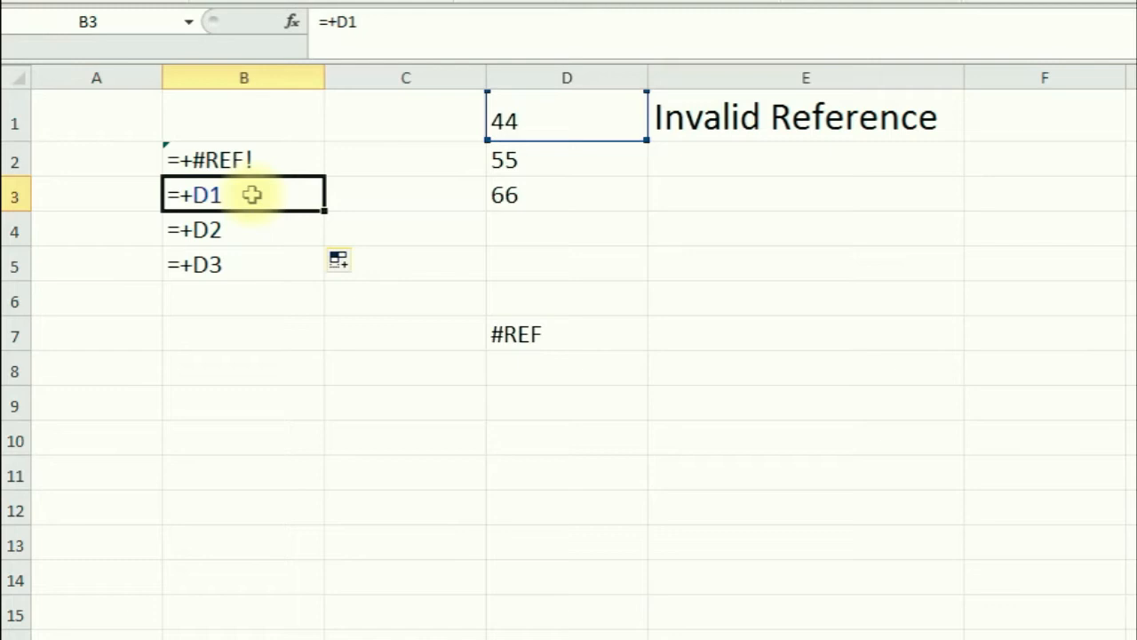
click(215, 229)
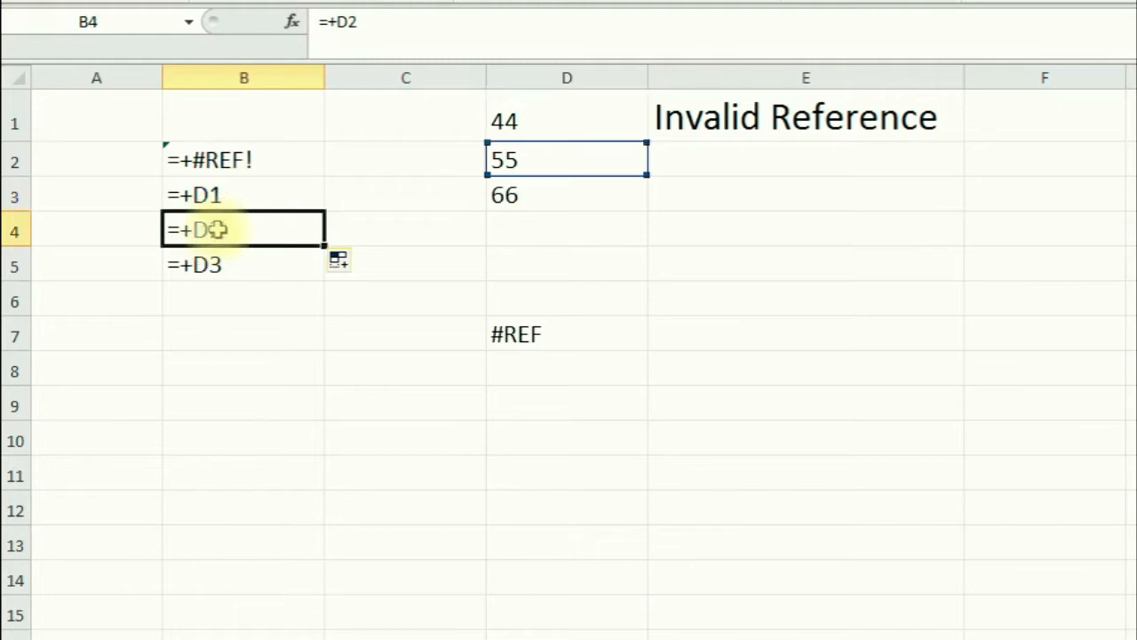
click(233, 204)
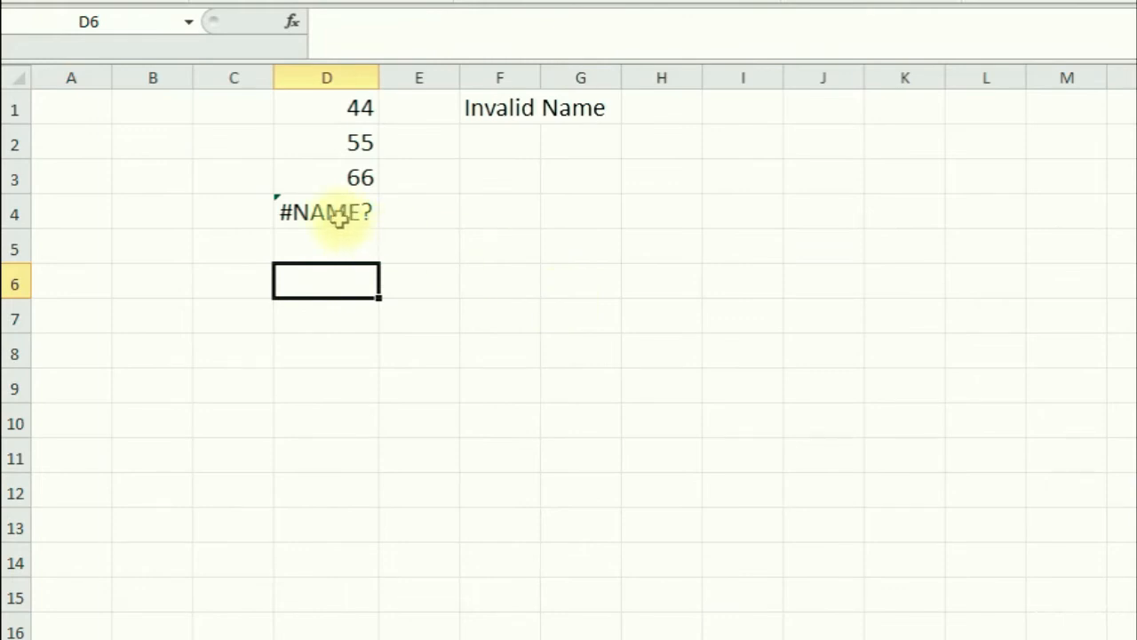
On the Invalid Name sheet, inspect the formula behind the error in D4.
click(340, 219)
click(365, 269)
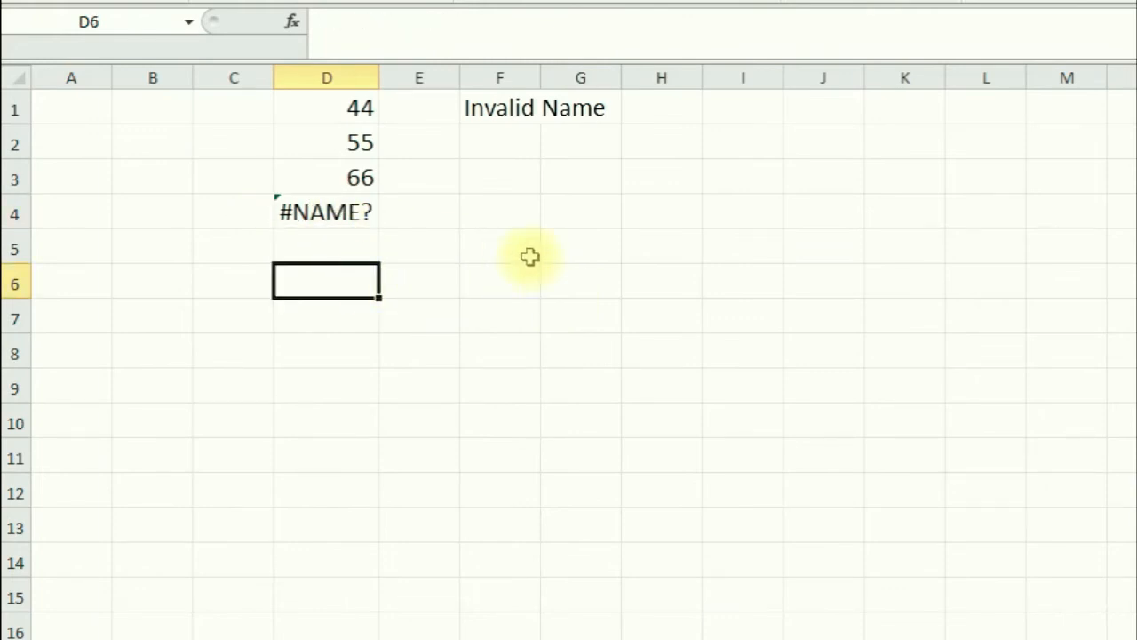
click(312, 212)
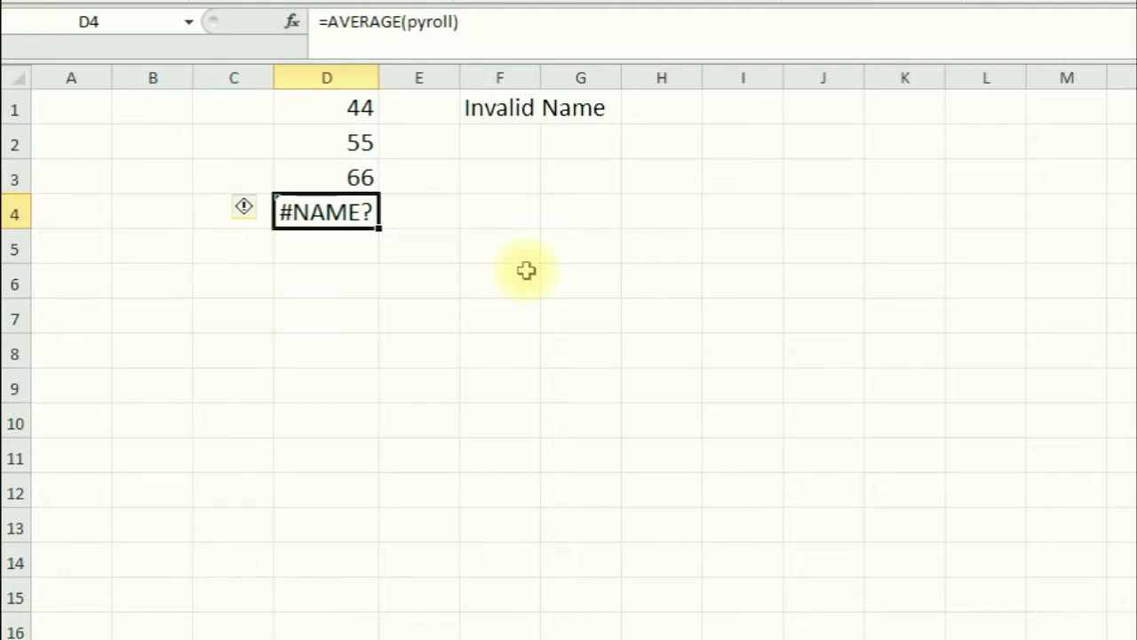
click(405, 214)
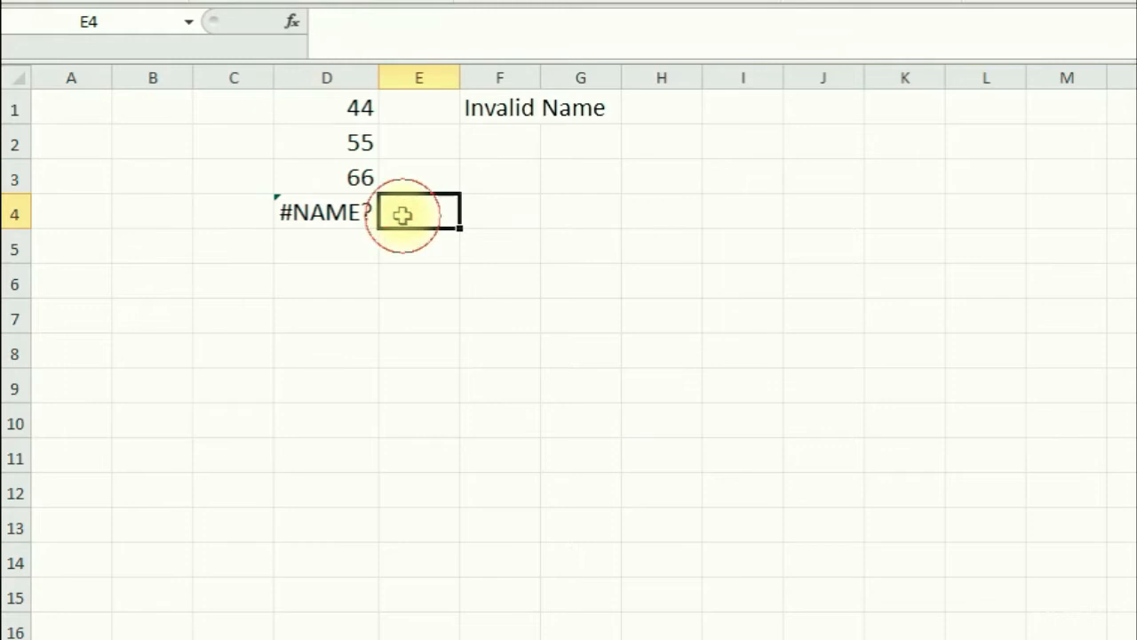
click(327, 213)
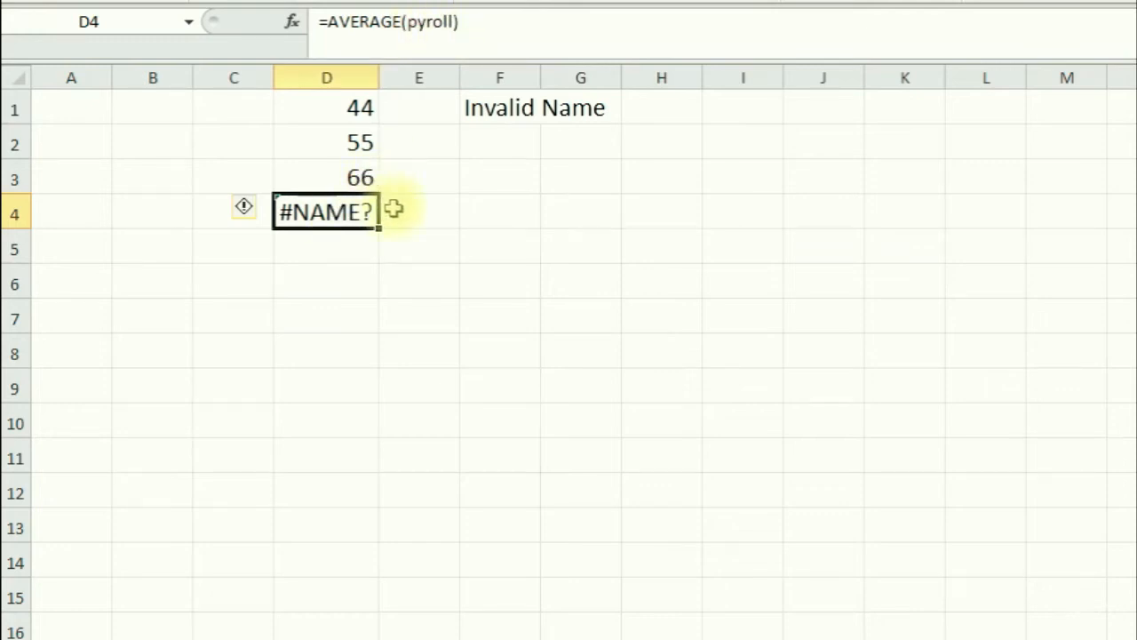
click(400, 277)
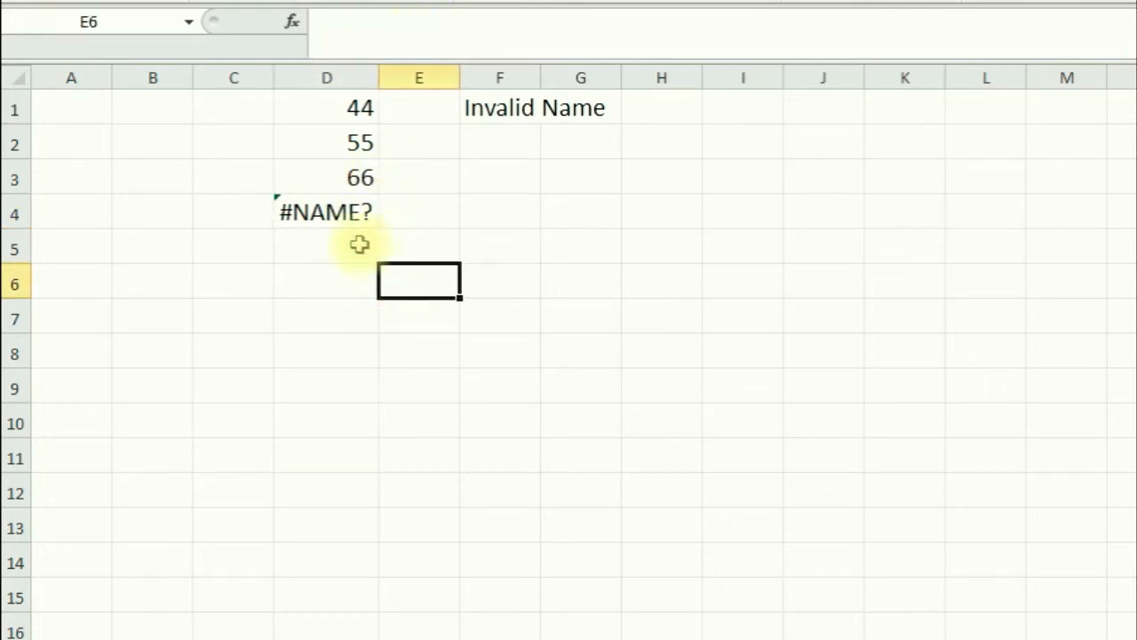
click(331, 211)
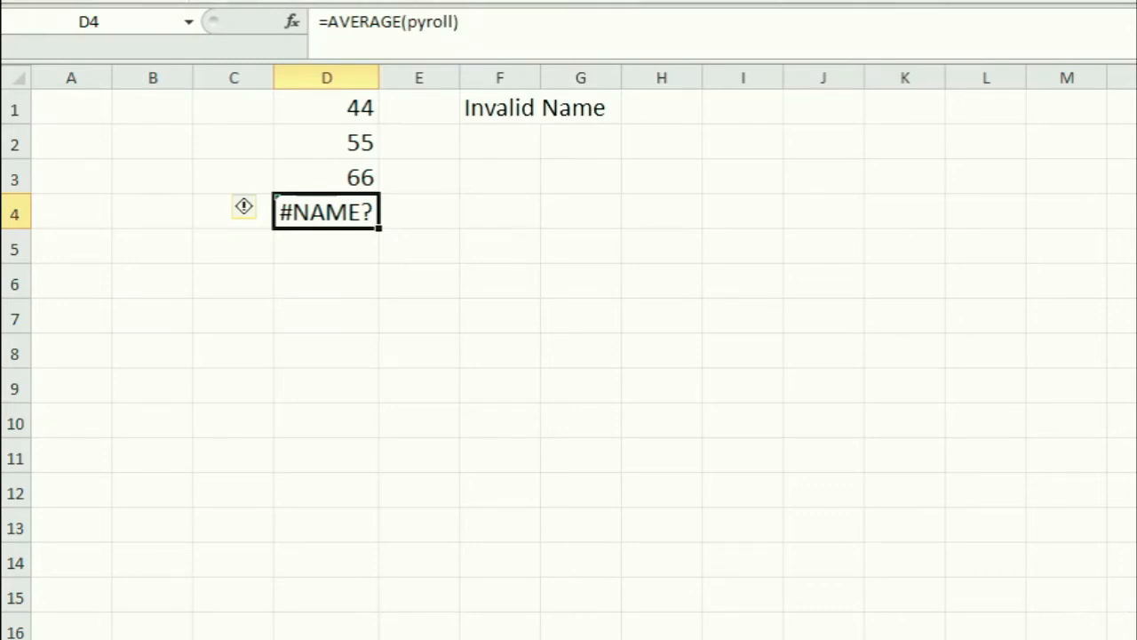
Check the spelling and range of the workbook's defined name in the Name Manager, and close it.
key(ctrl+F3)
drag(685, 216, 627, 151)
drag(520, 153, 534, 147)
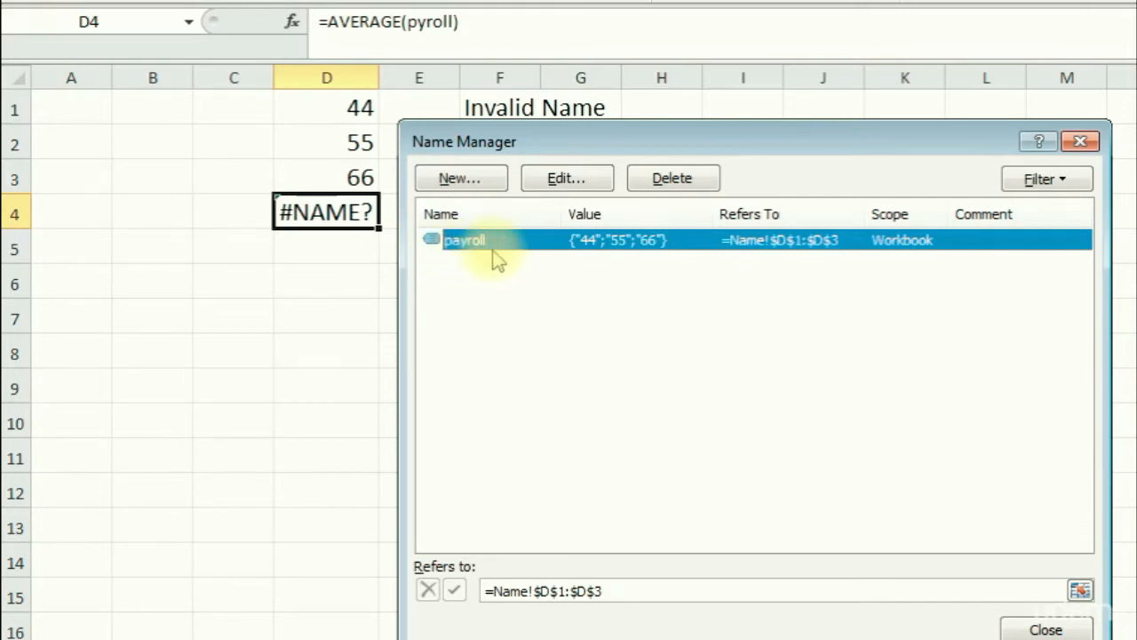
click(1081, 141)
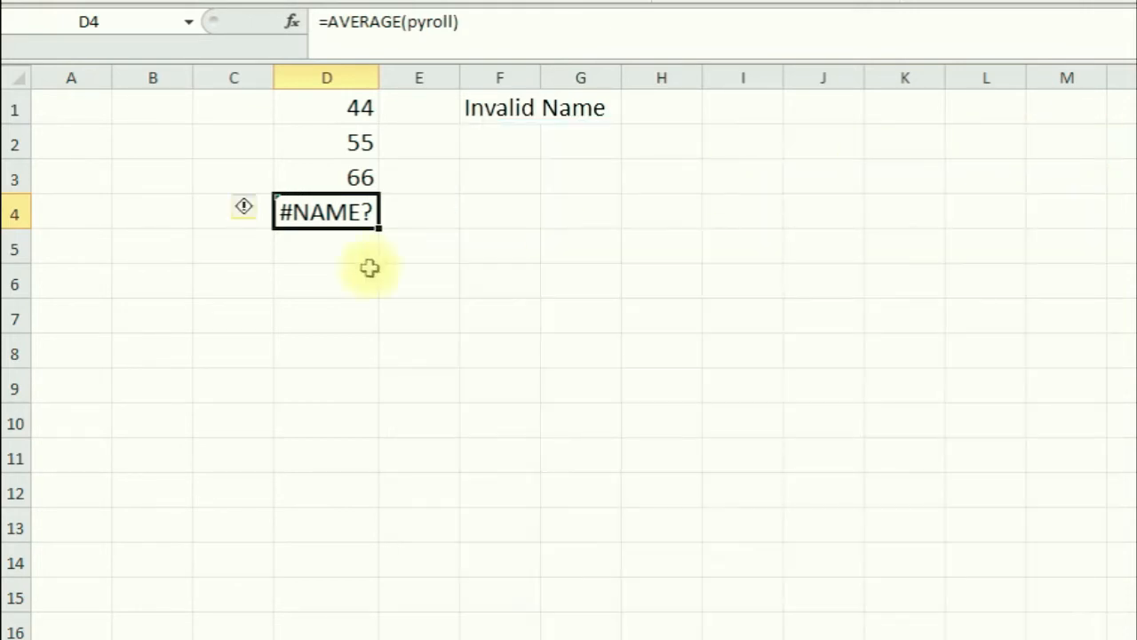
Correct the range name in D4 so the formula reads =AVERAGE(payroll), and check it against the values in D1:D3.
click(418, 21)
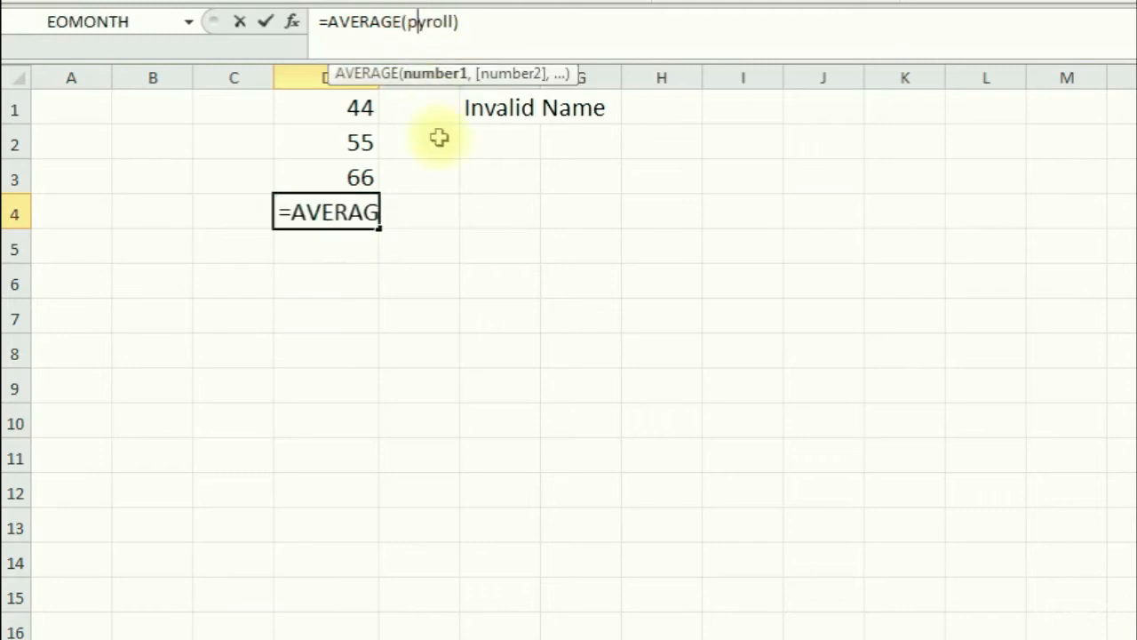
text(a)
key(Return)
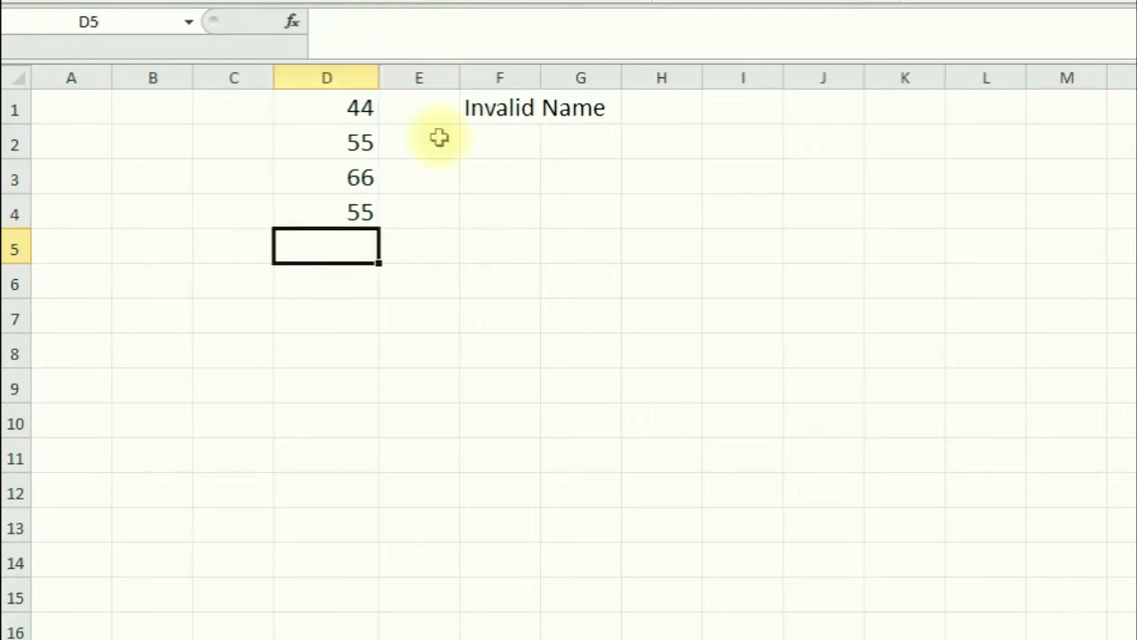
click(331, 215)
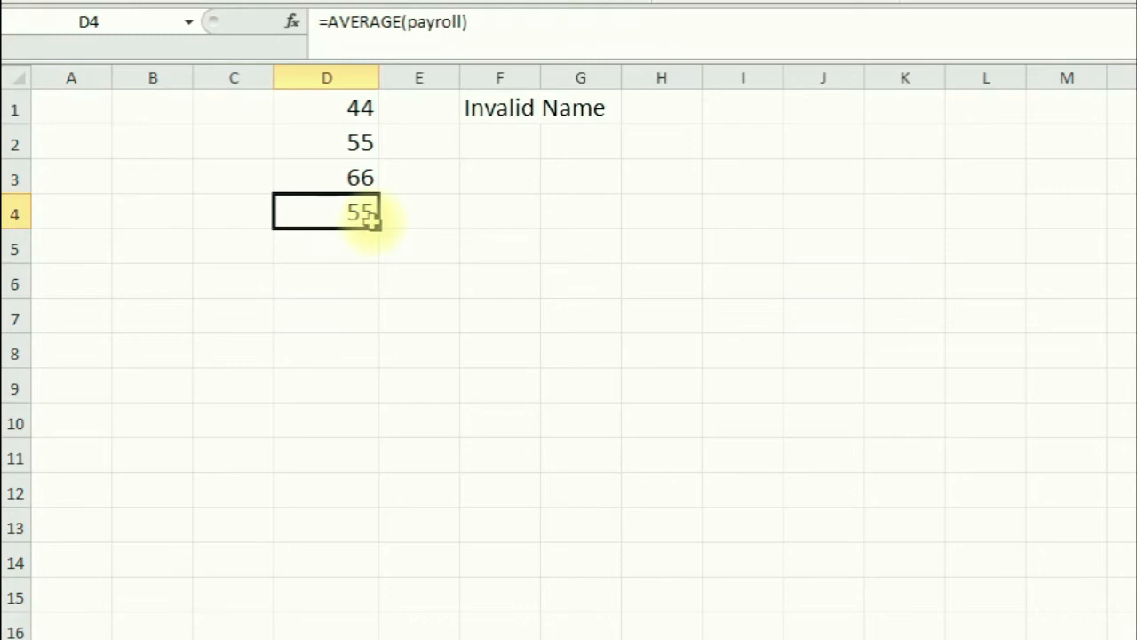
click(340, 109)
drag(340, 109, 338, 211)
click(340, 209)
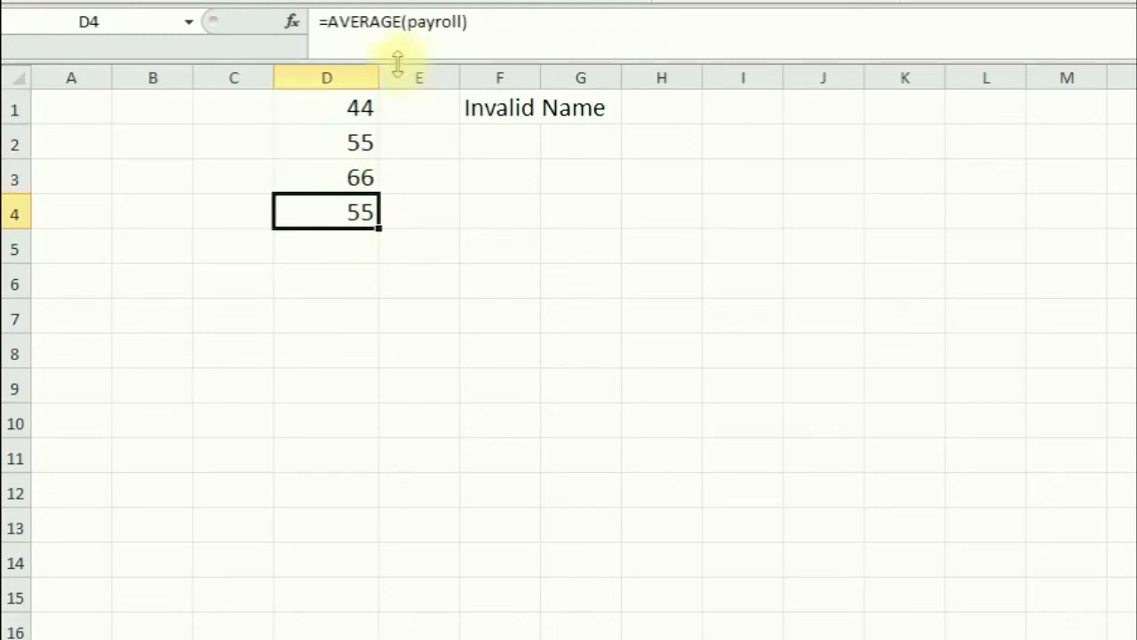
Misspell the function name in D4 so the formula reads =AVEAGE(payroll), and inspect the cell.
click(360, 22)
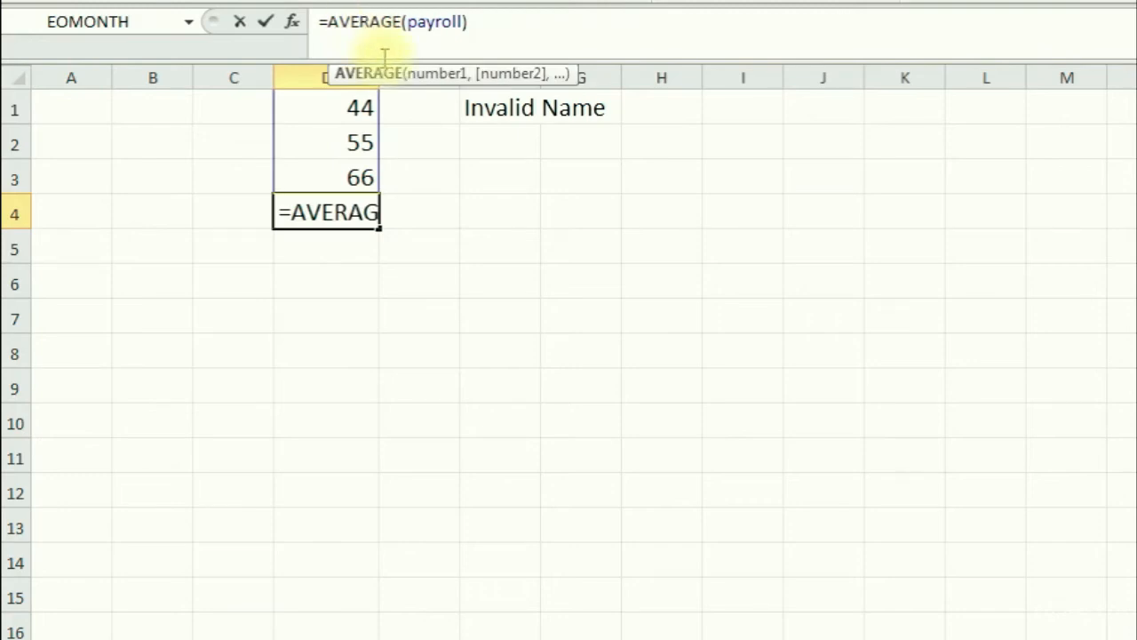
key(Delete)
key(Return)
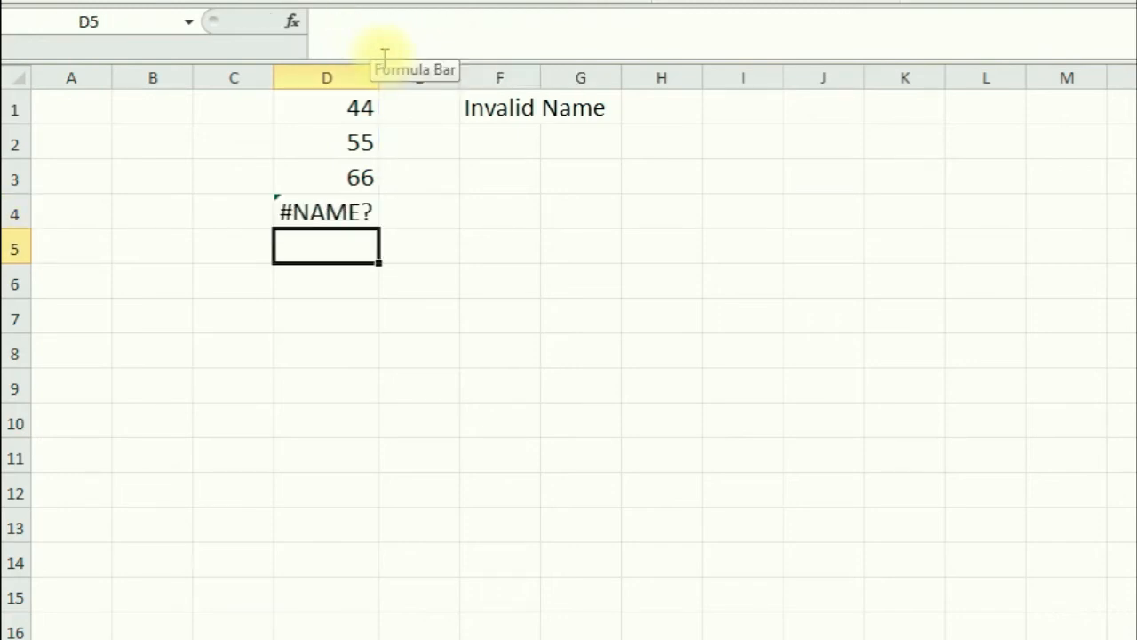
click(311, 213)
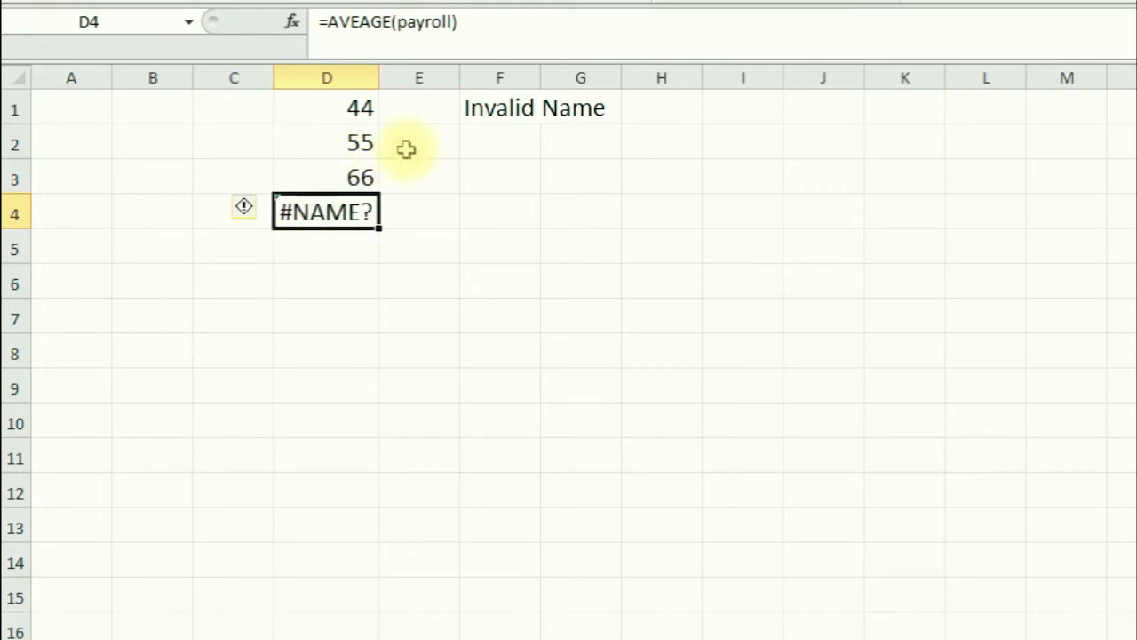
Restore the missing letter in D4's function name so the formula reads =AVERAGE(payroll), and check the cell.
click(359, 21)
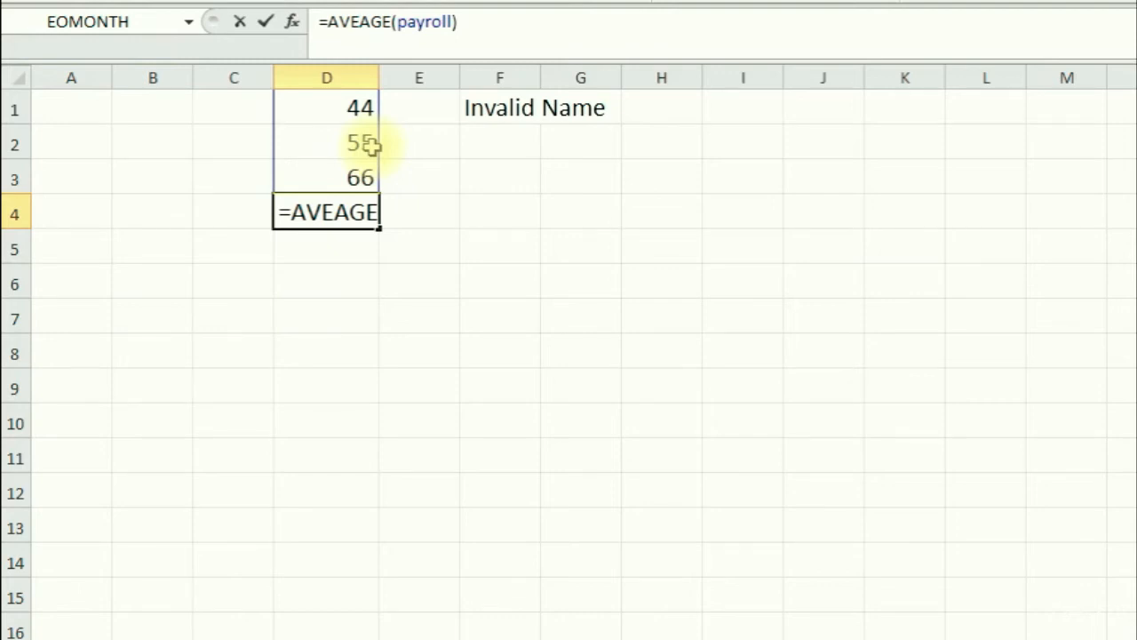
text(r)
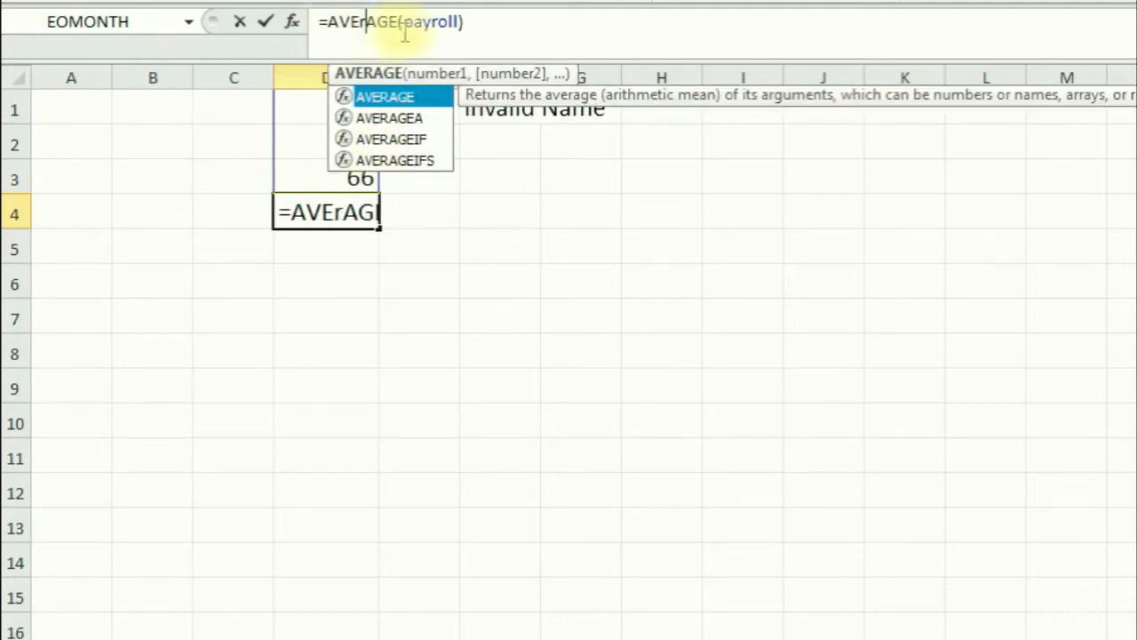
key(Return)
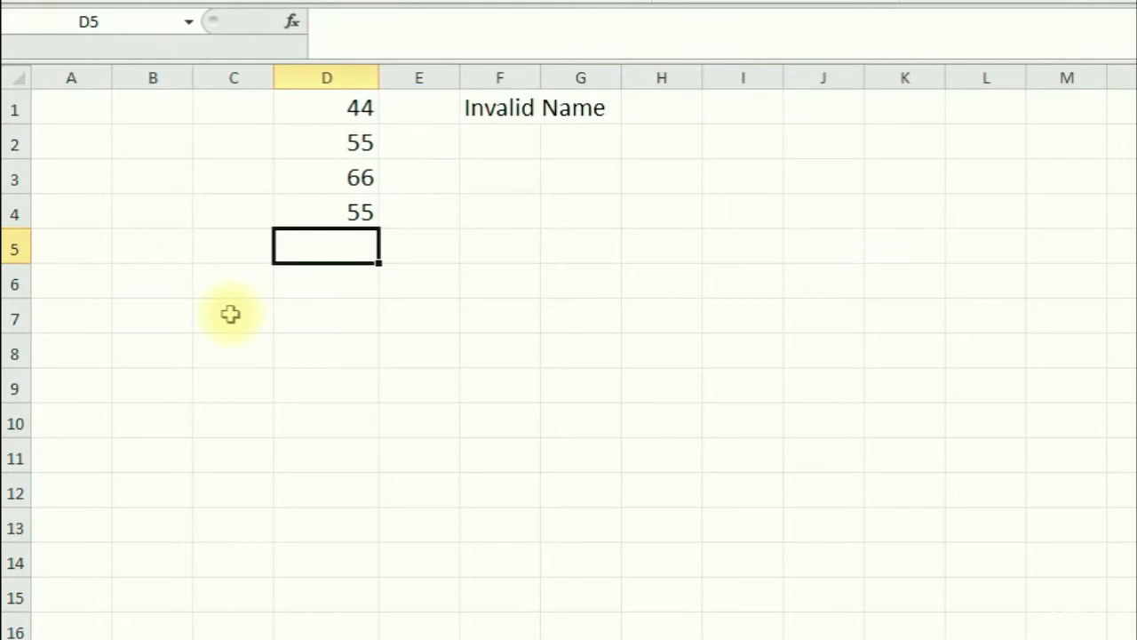
click(381, 214)
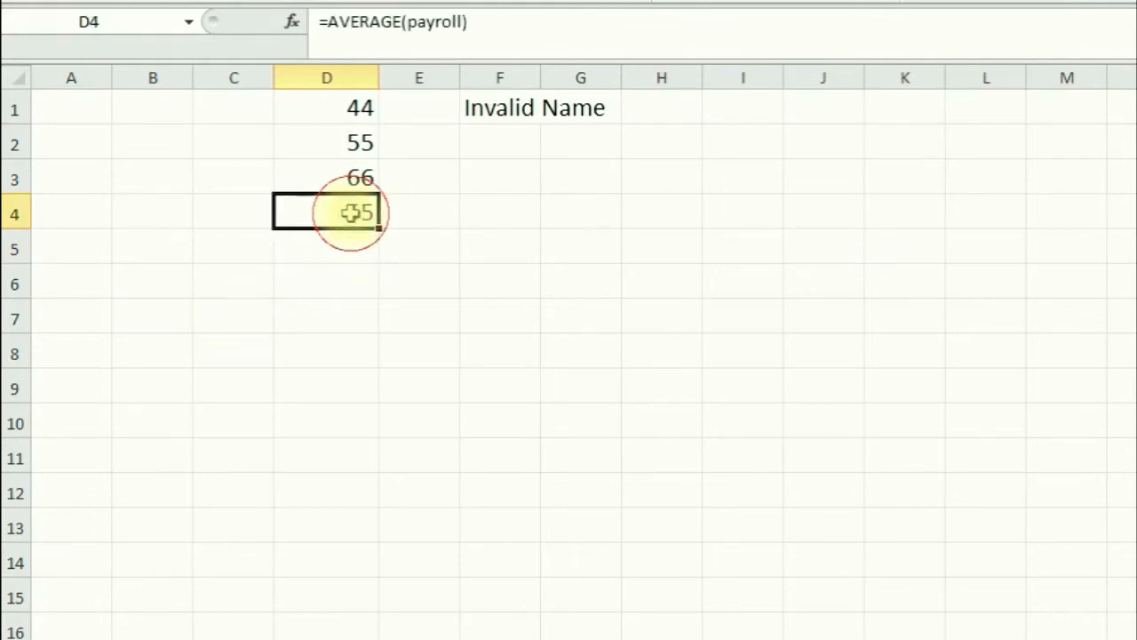
Review the arguments of D4's AVERAGE function in the Function Arguments dialog, including the additional number fields, and close it without changes.
click(293, 23)
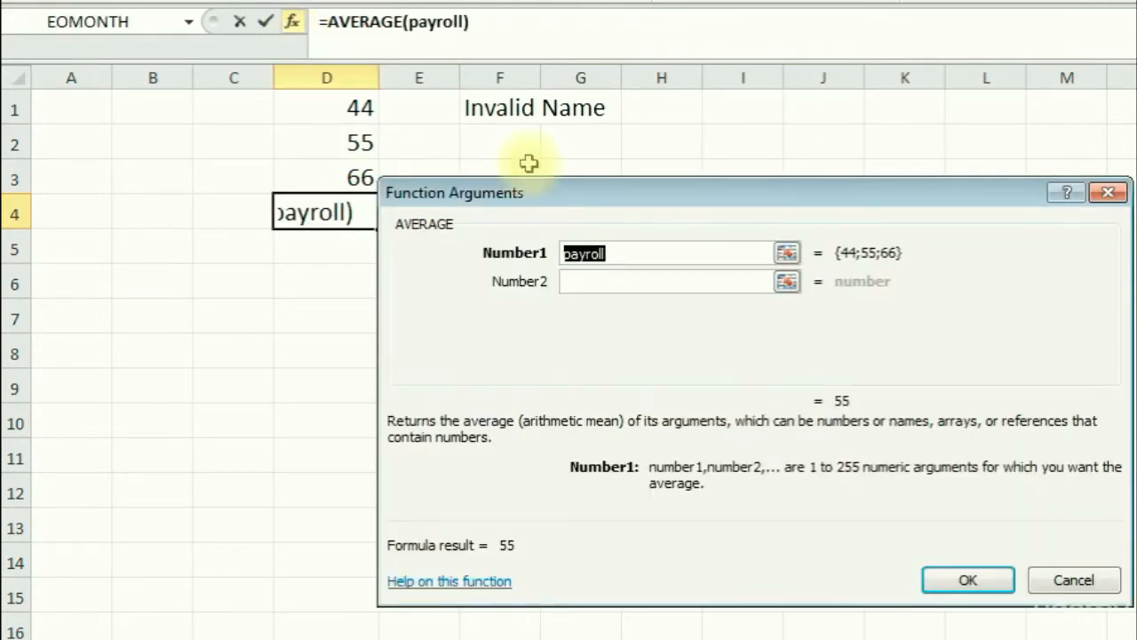
drag(586, 197, 605, 176)
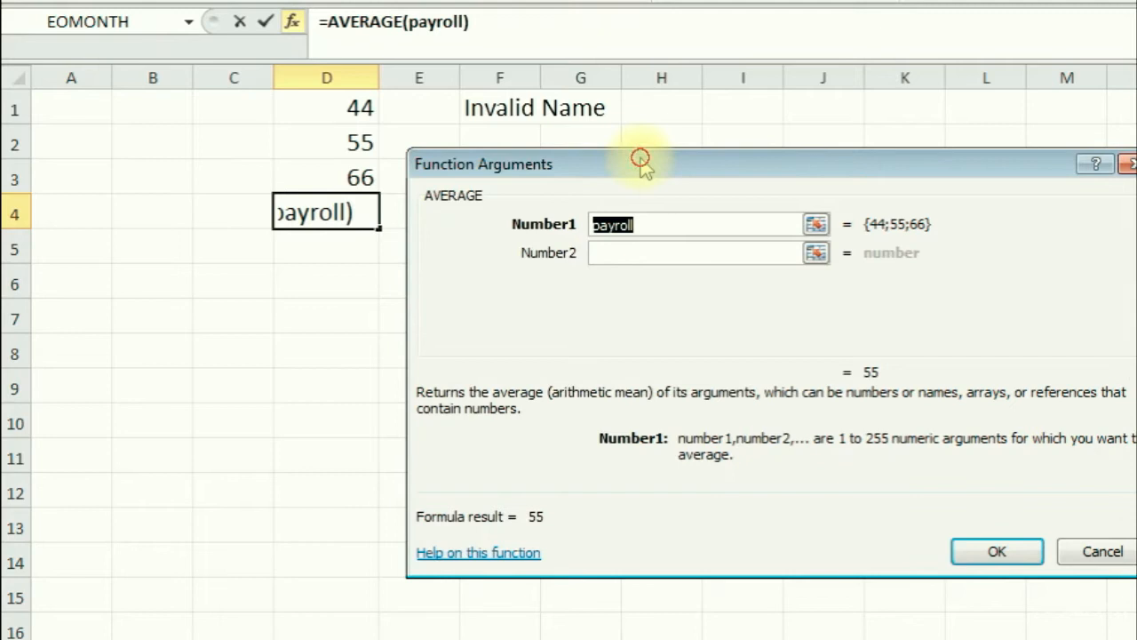
drag(640, 158, 610, 158)
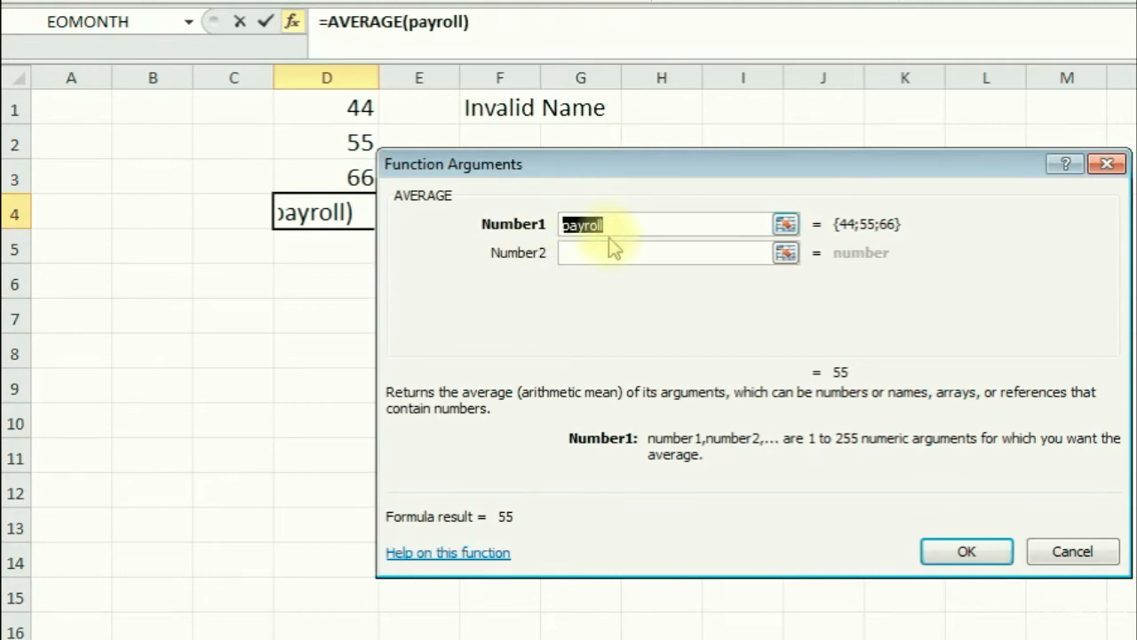
click(1107, 165)
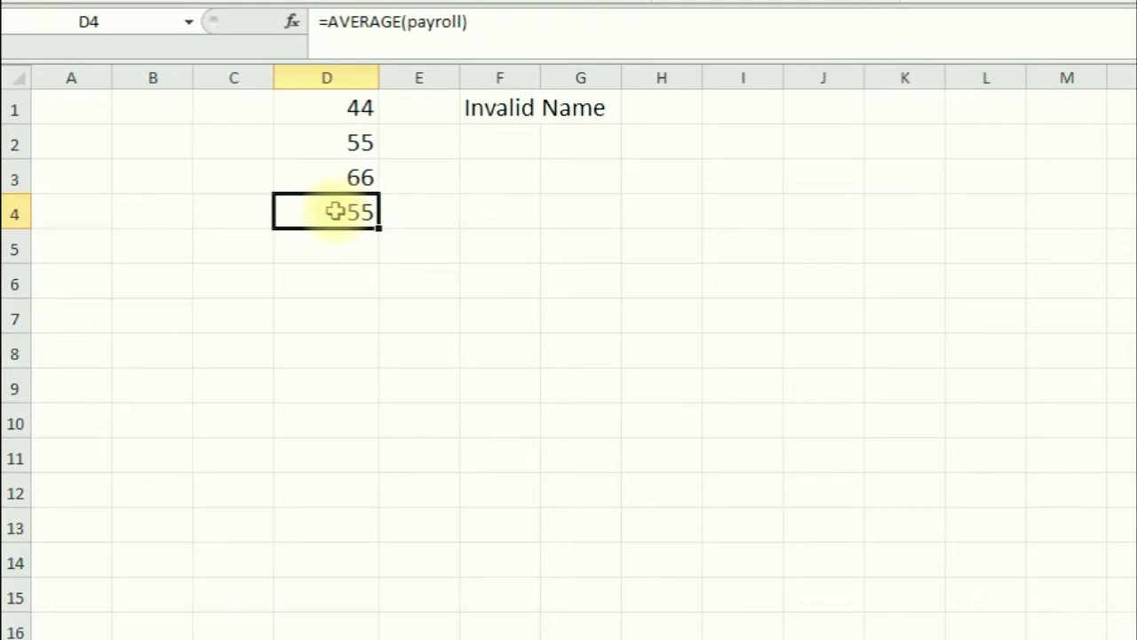
click(291, 23)
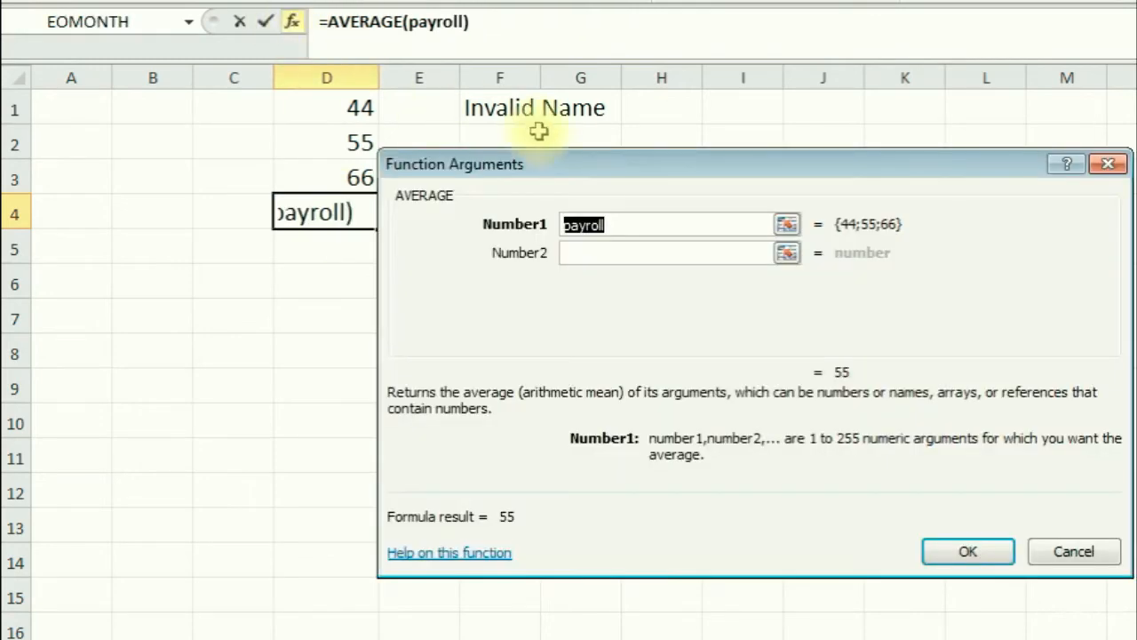
click(586, 254)
click(589, 282)
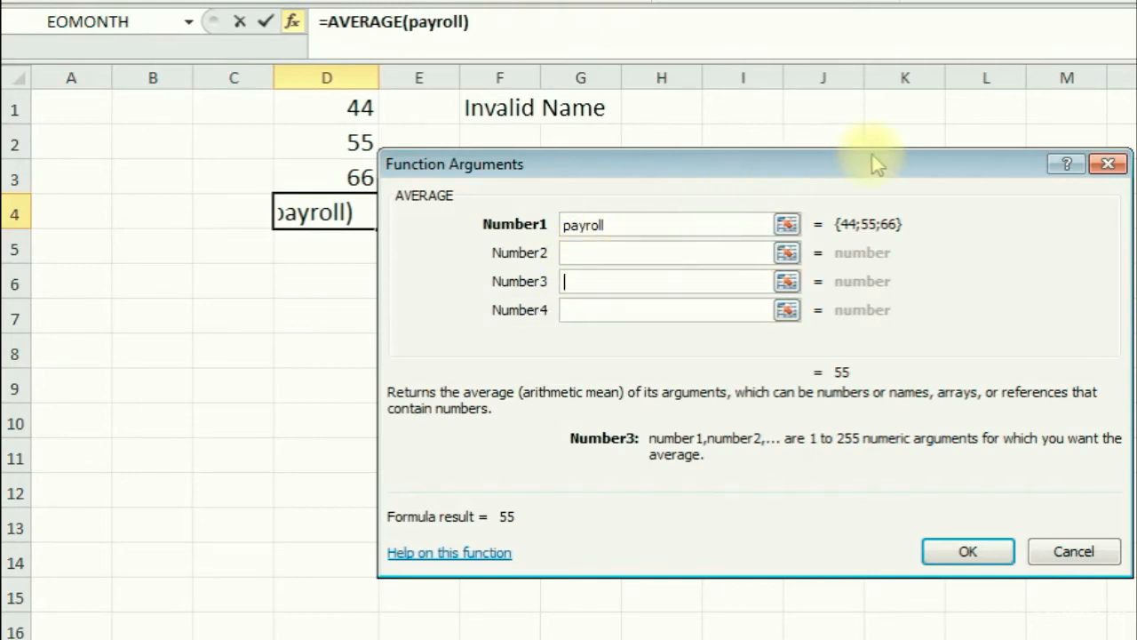
click(1111, 165)
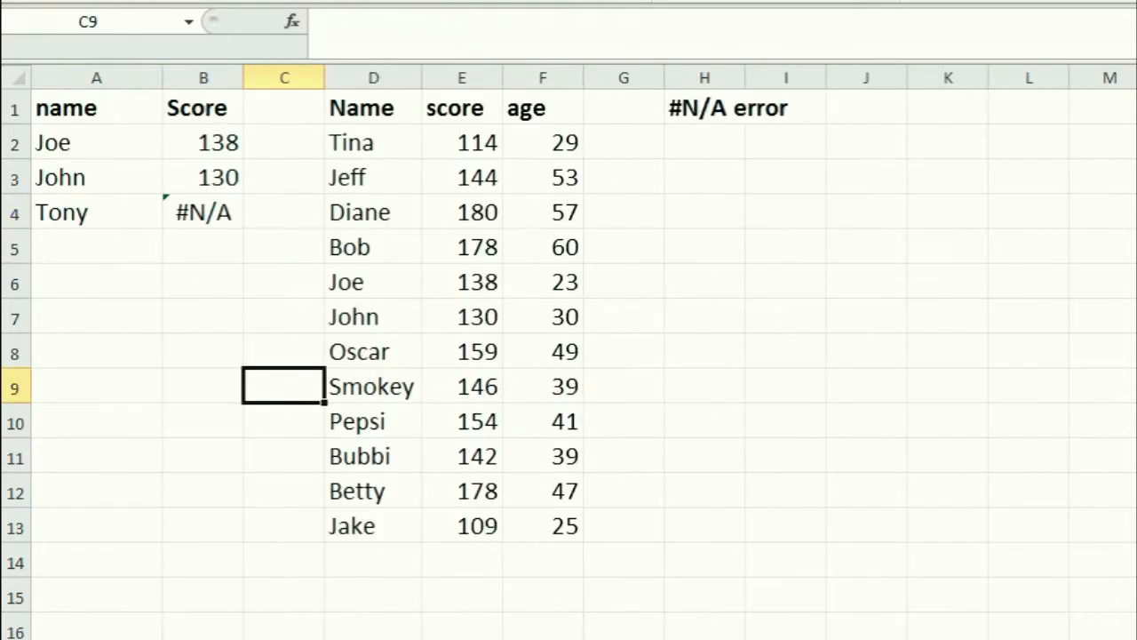
Inspect the #N/A error in B4 and compare its VLOOKUP formula with the one in B2.
click(703, 108)
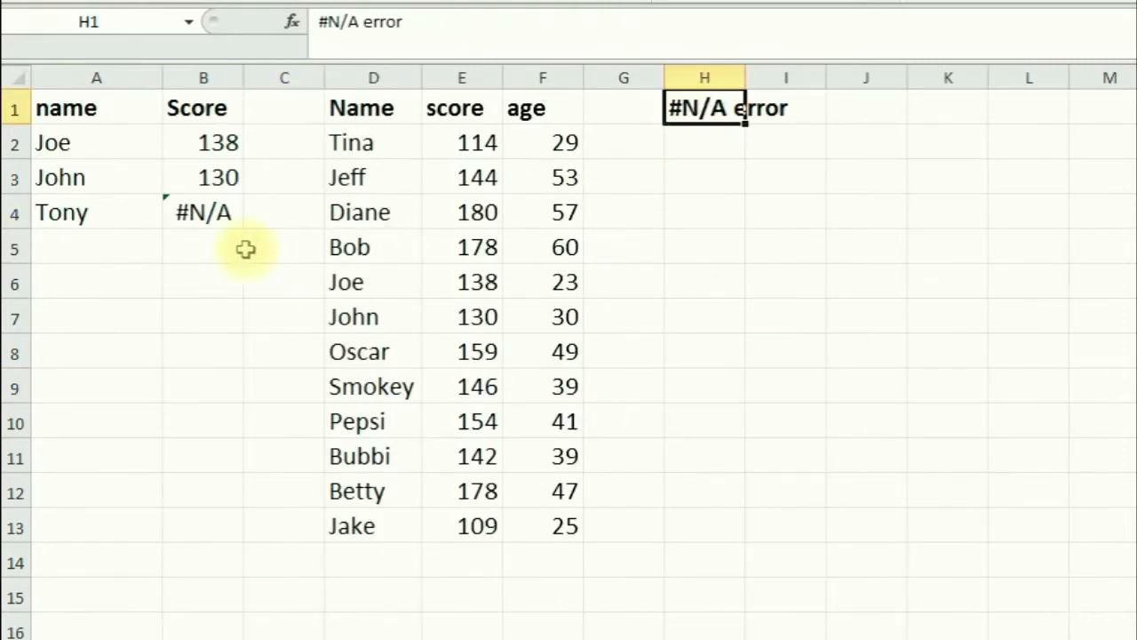
click(203, 256)
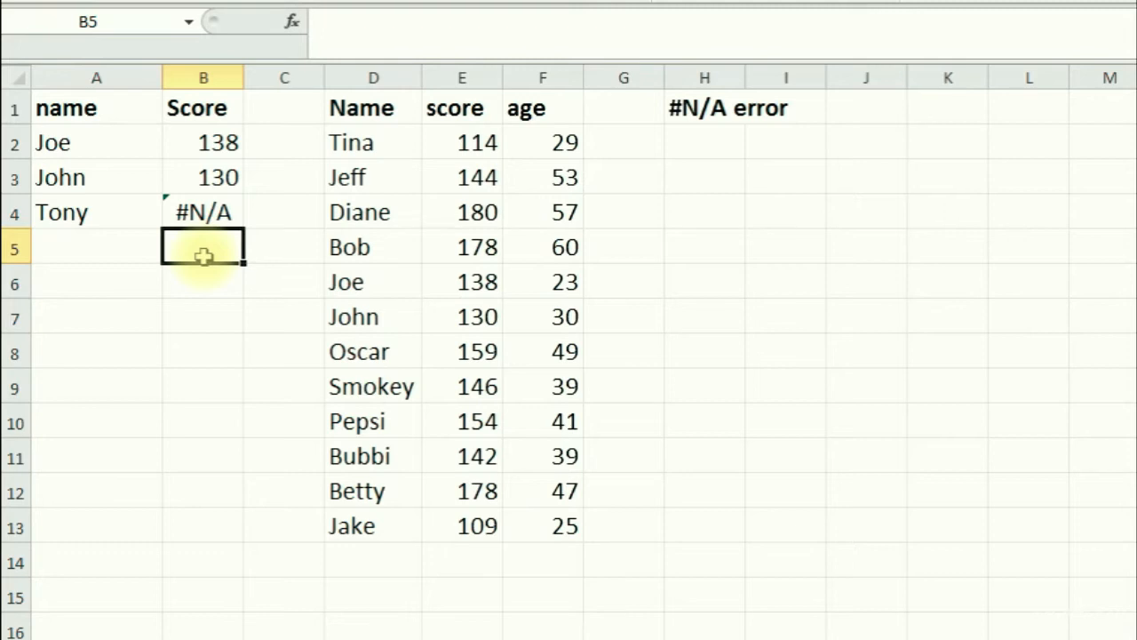
click(216, 212)
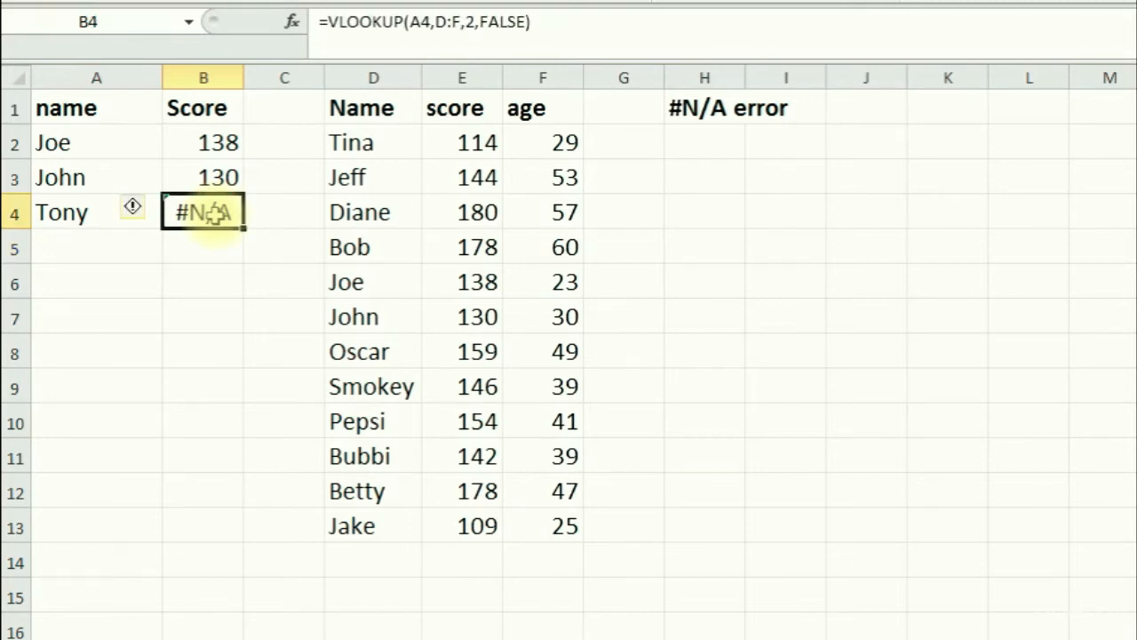
click(220, 147)
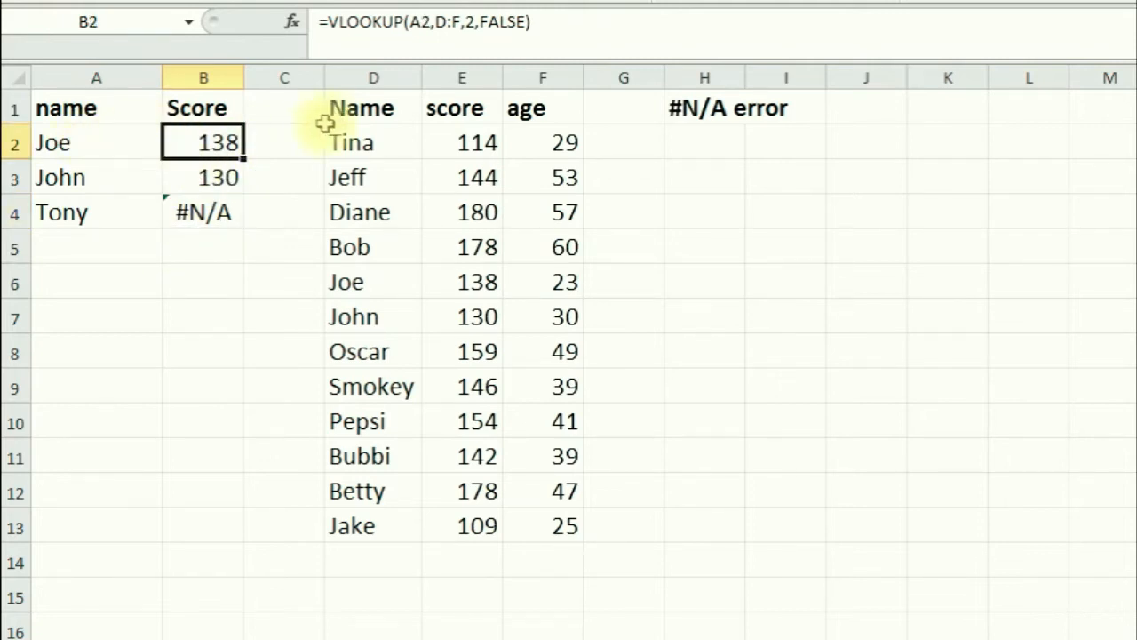
Examine the name, score and age columns of the lookup table in D1:F13.
click(371, 184)
click(457, 178)
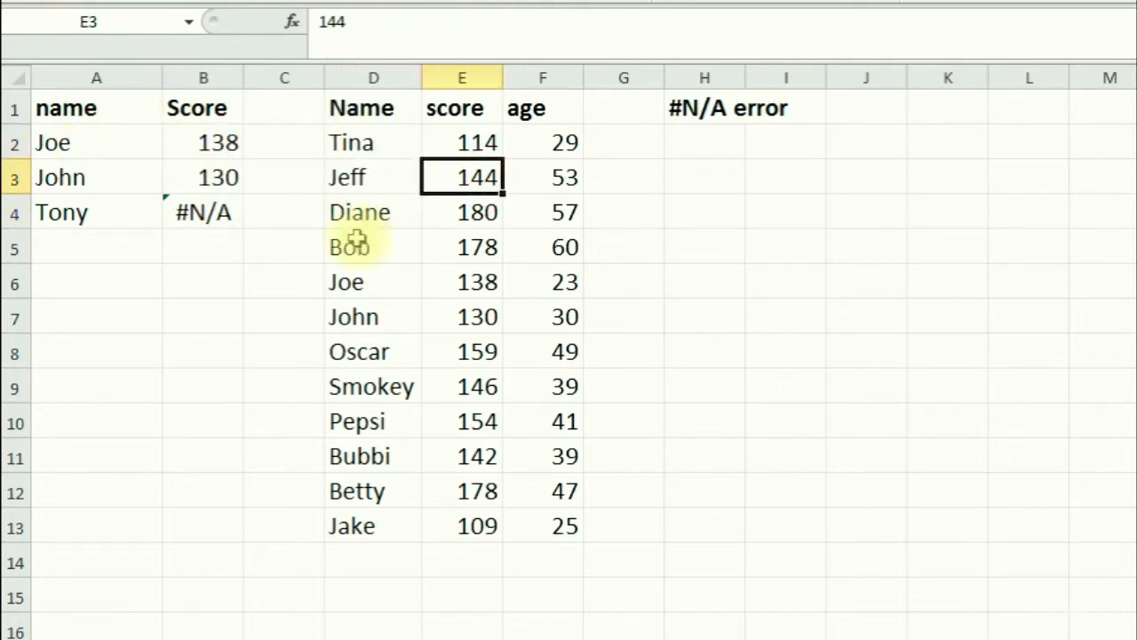
click(362, 353)
click(471, 177)
click(477, 283)
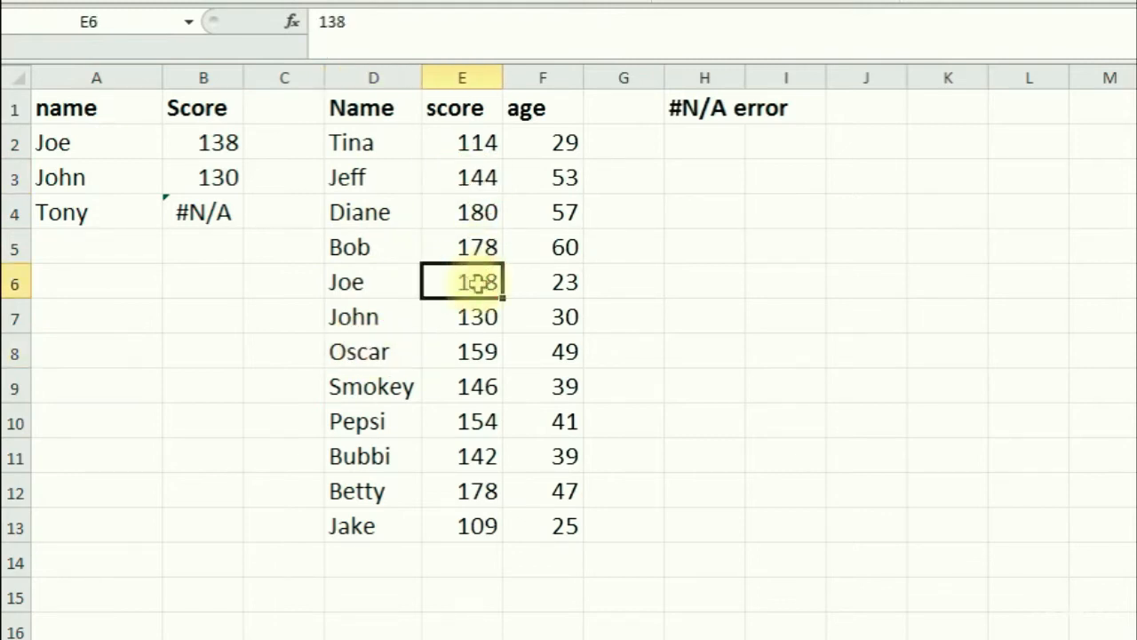
click(562, 215)
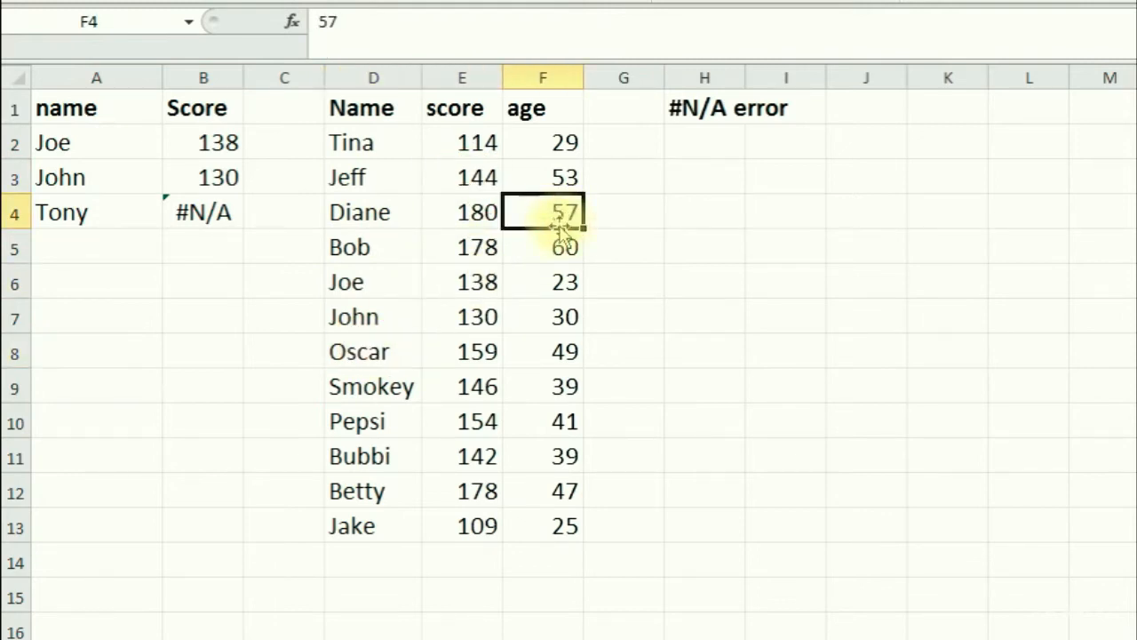
click(558, 391)
click(555, 487)
click(544, 310)
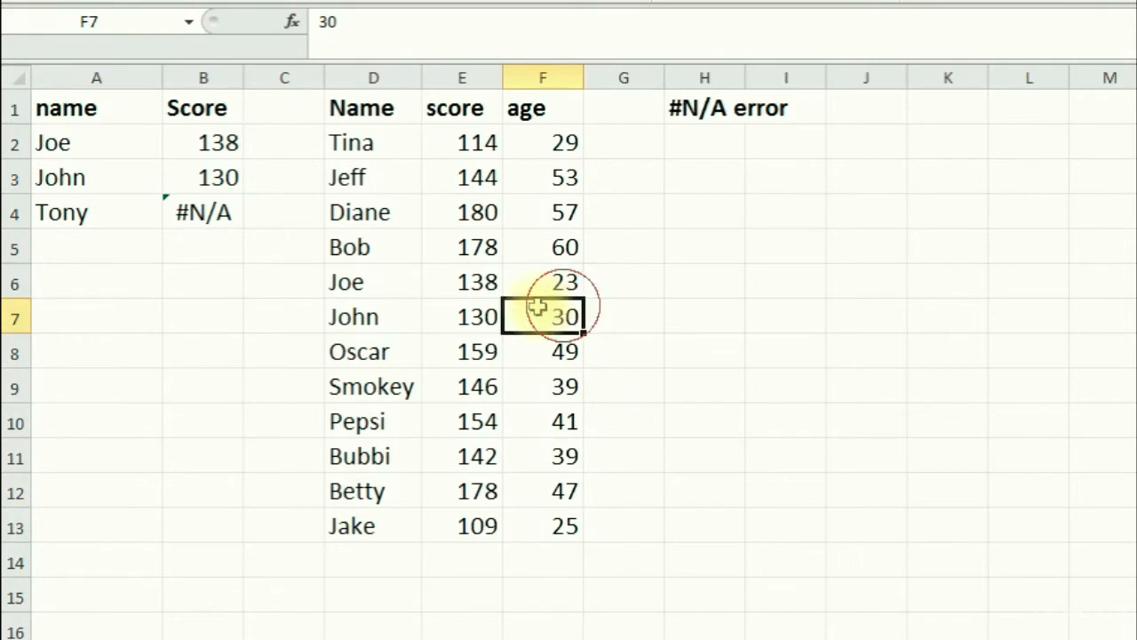
Check the VLOOKUP formulas in B2 and B4 and the lookup name in A4.
click(211, 144)
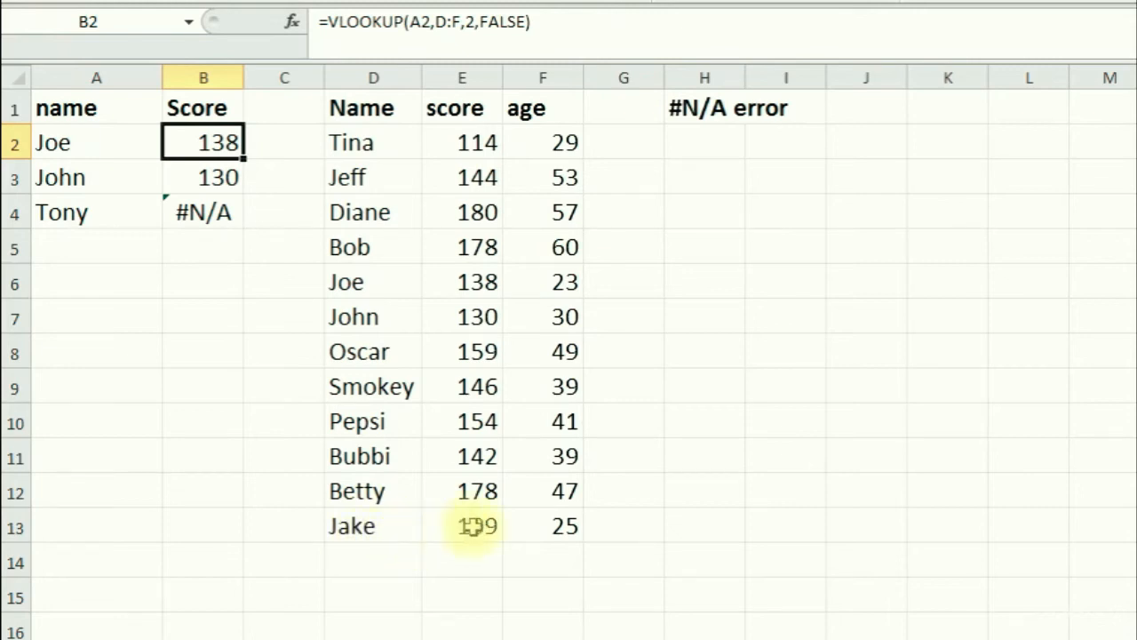
click(204, 213)
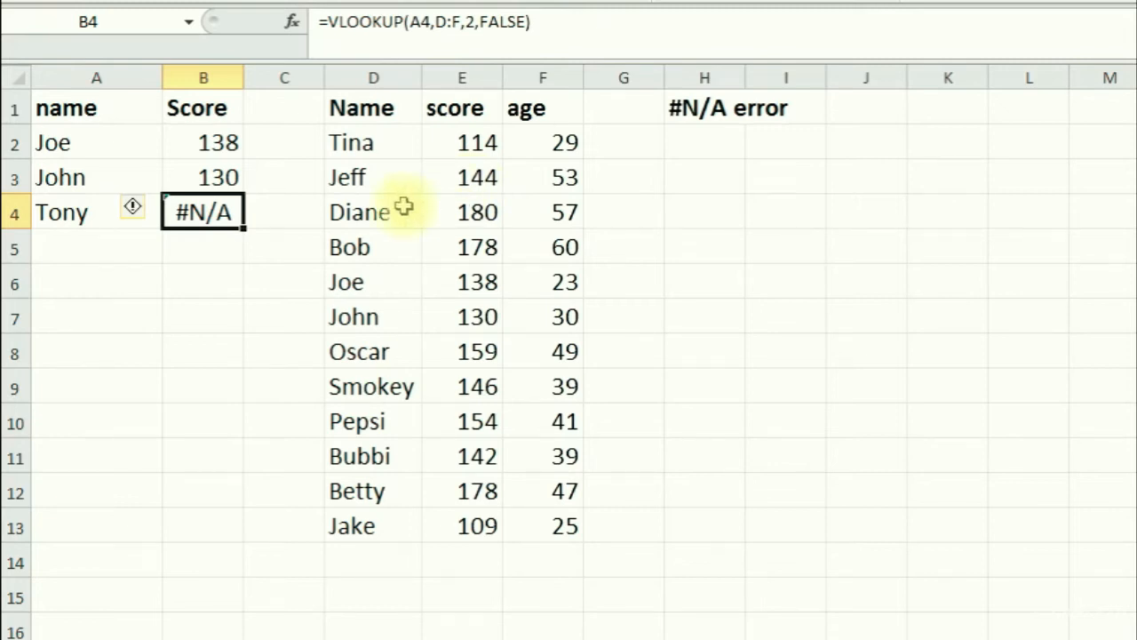
click(71, 214)
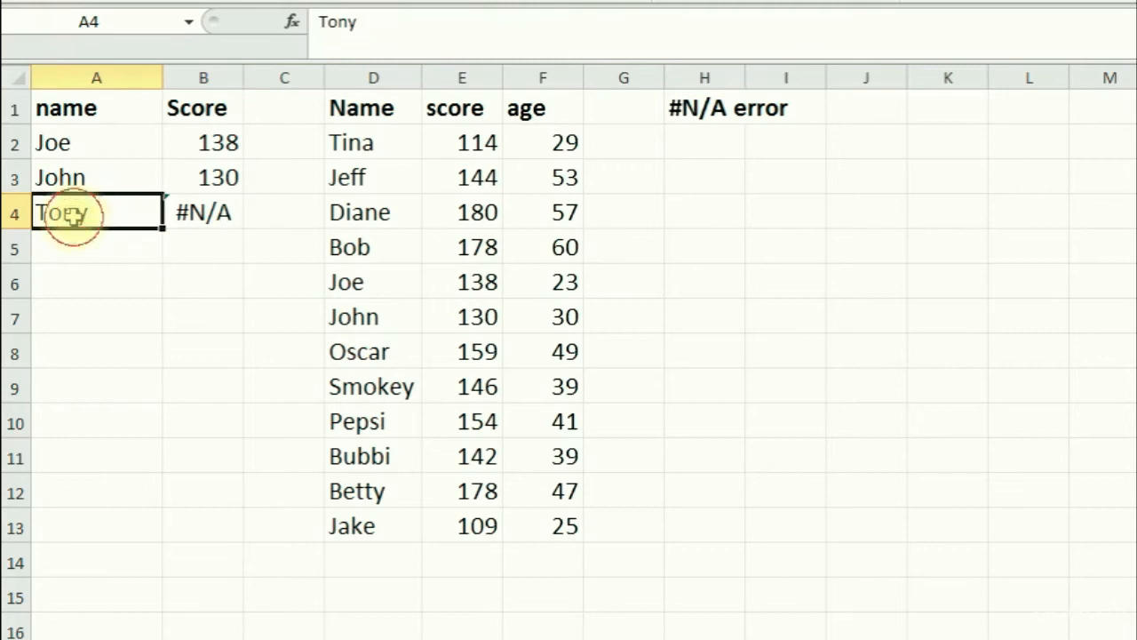
click(209, 211)
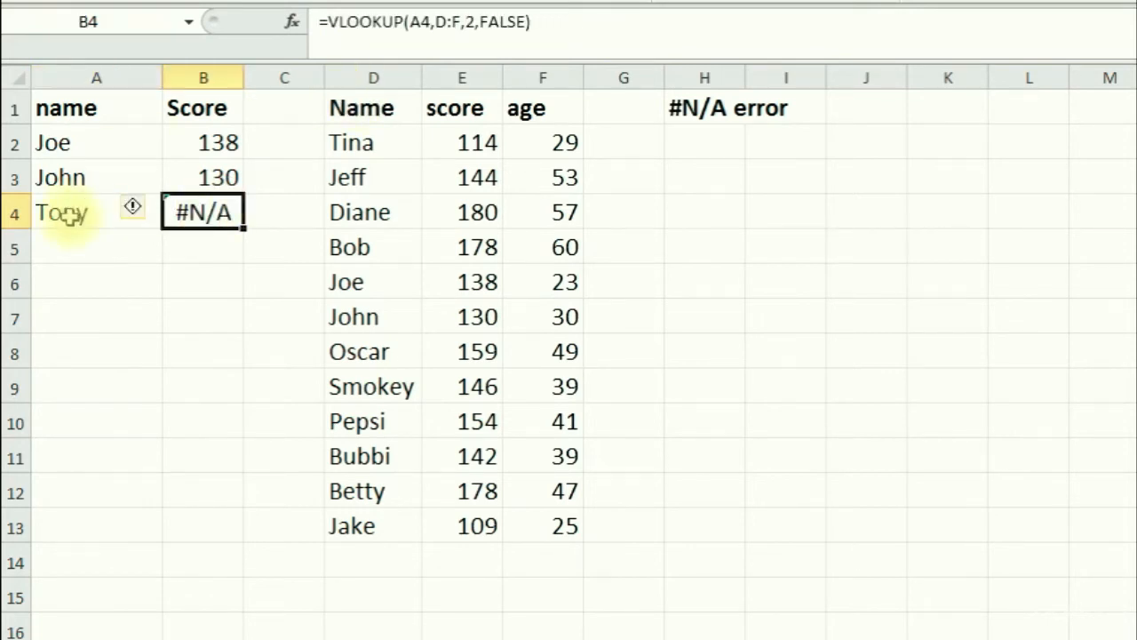
Search the names in column D of the lookup table for the lookup name in A4.
click(366, 135)
click(355, 182)
click(344, 246)
click(366, 145)
click(373, 178)
click(370, 211)
click(366, 283)
click(366, 352)
click(366, 457)
click(369, 525)
click(373, 491)
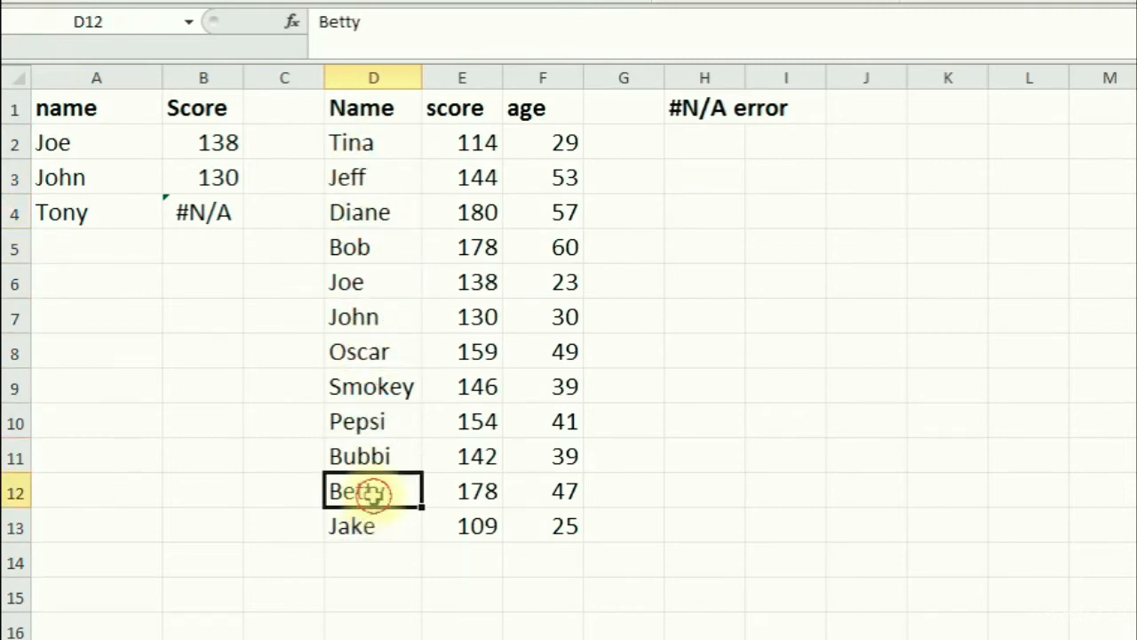
click(380, 456)
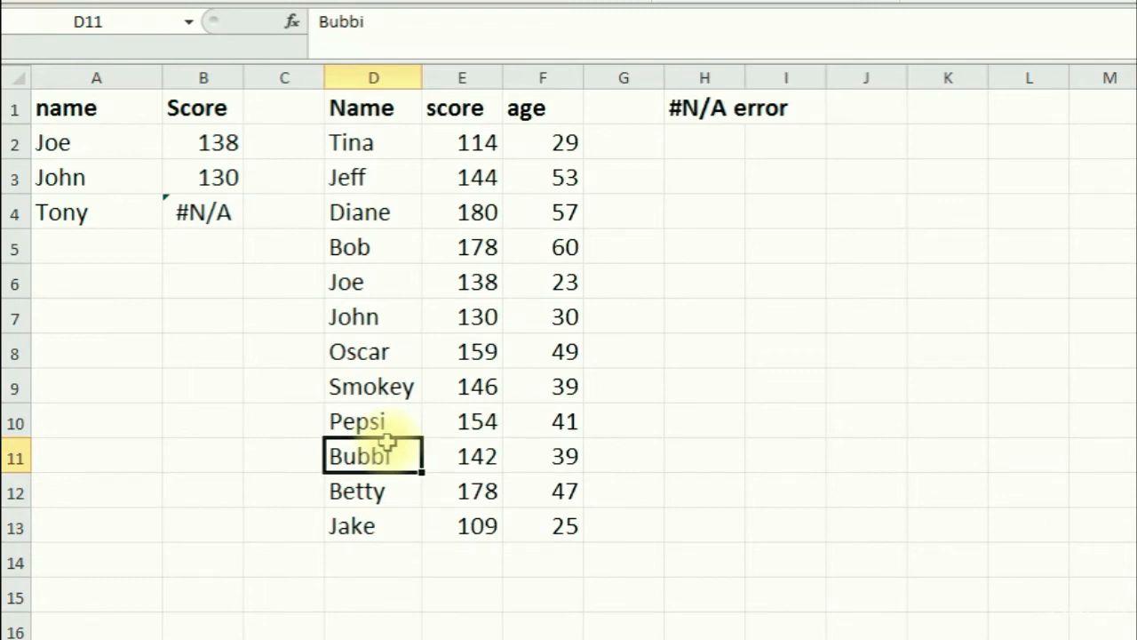
click(363, 178)
click(363, 248)
click(365, 384)
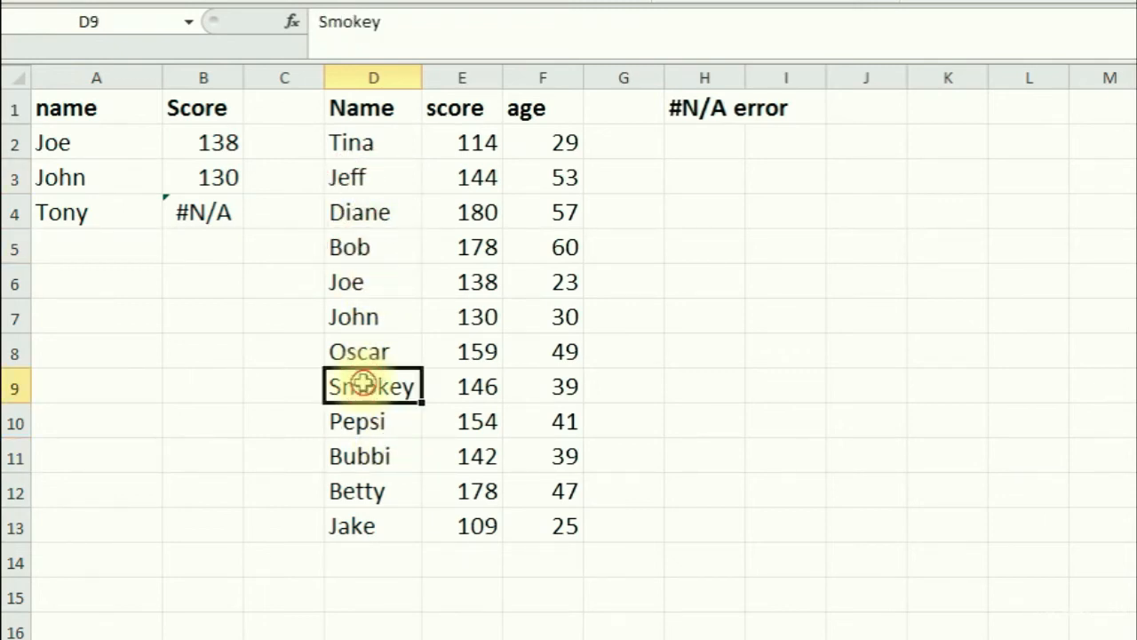
click(373, 79)
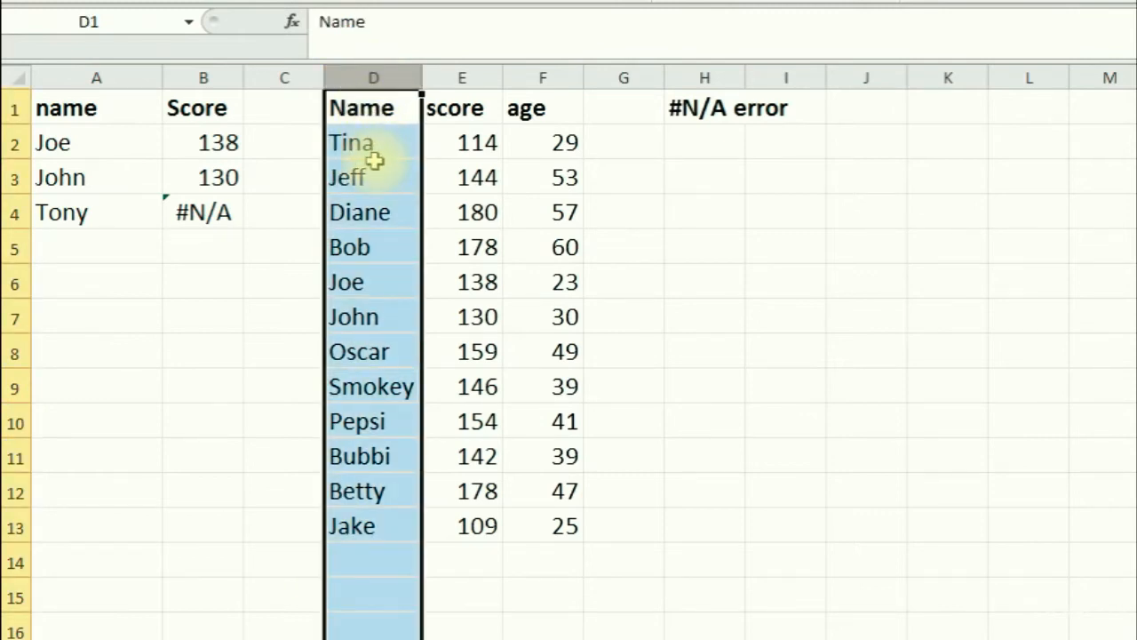
click(371, 248)
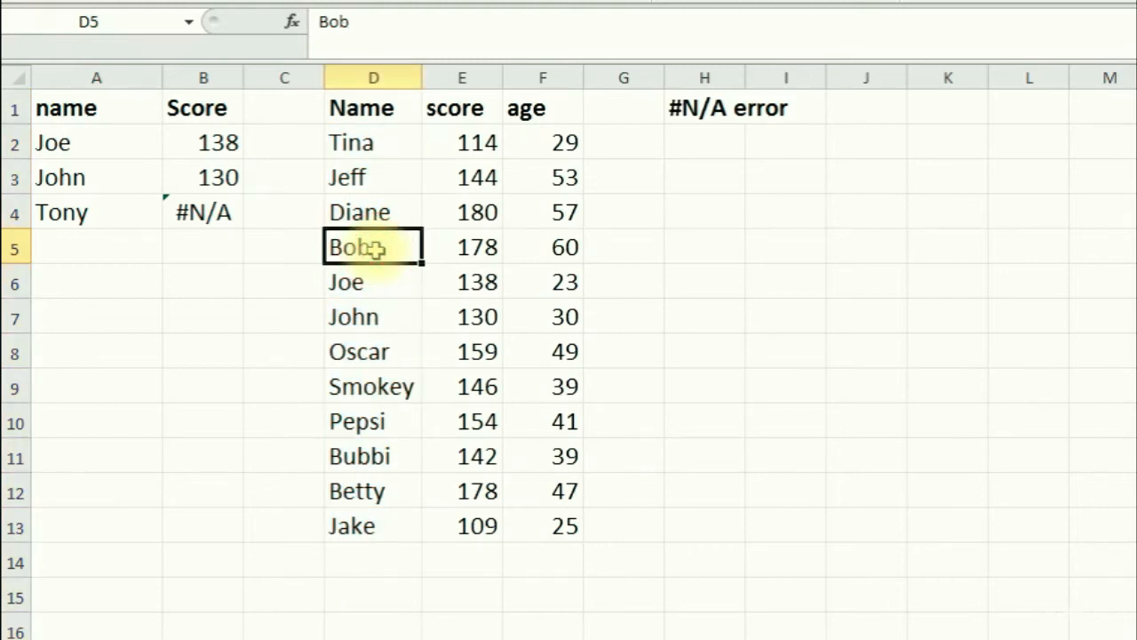
click(355, 144)
click(360, 247)
click(360, 352)
click(355, 421)
click(356, 492)
click(353, 524)
click(364, 277)
click(371, 174)
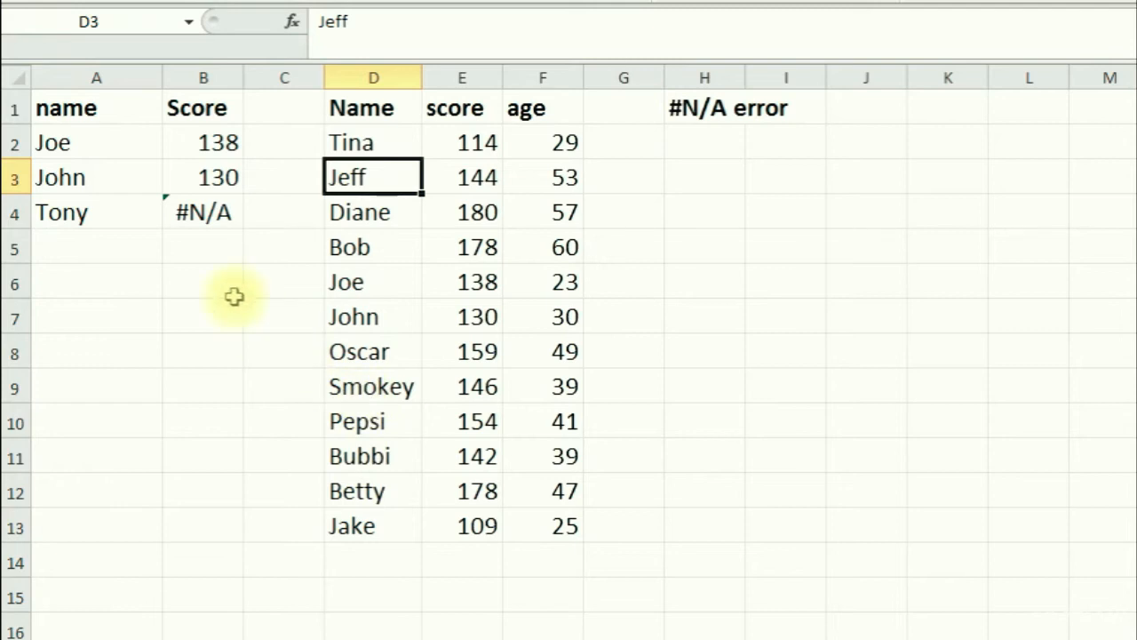
click(372, 352)
click(364, 414)
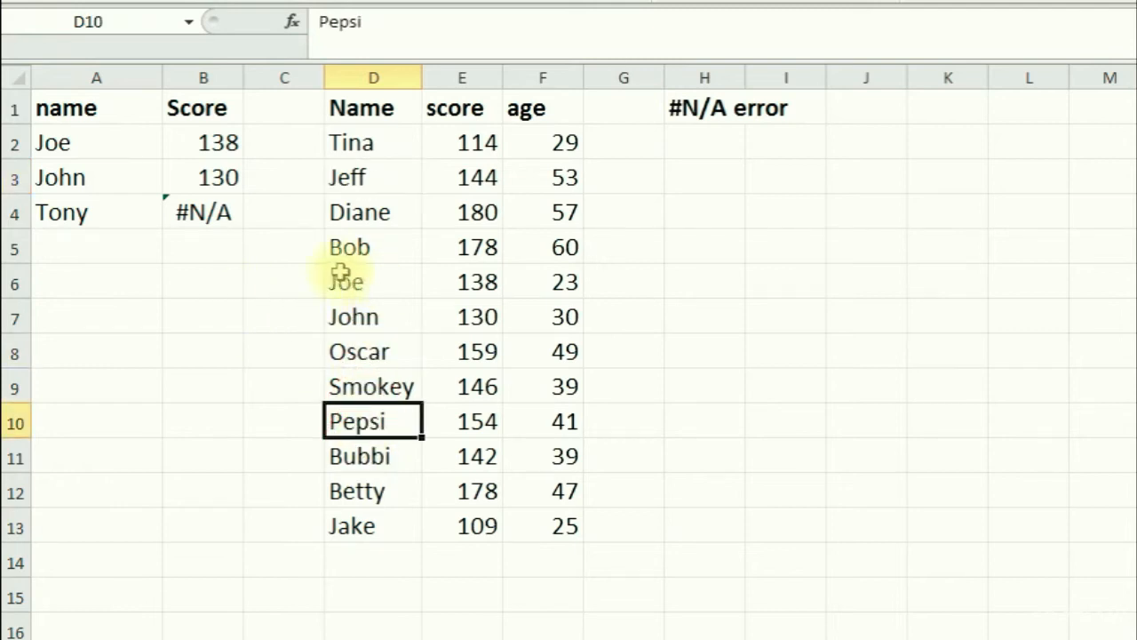
Change the table range in B4's lookup so the formula reads =VLOOKUP(A4,E:F,2,FALSE).
click(87, 212)
click(198, 211)
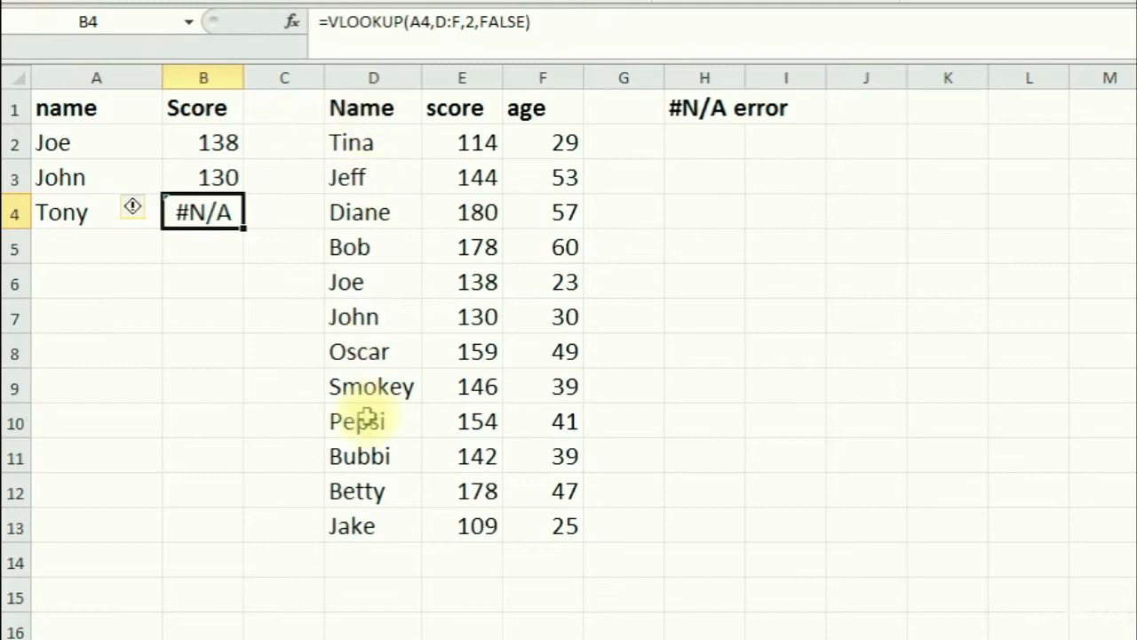
click(444, 21)
key(BackSpace)
text(e)
key(Return)
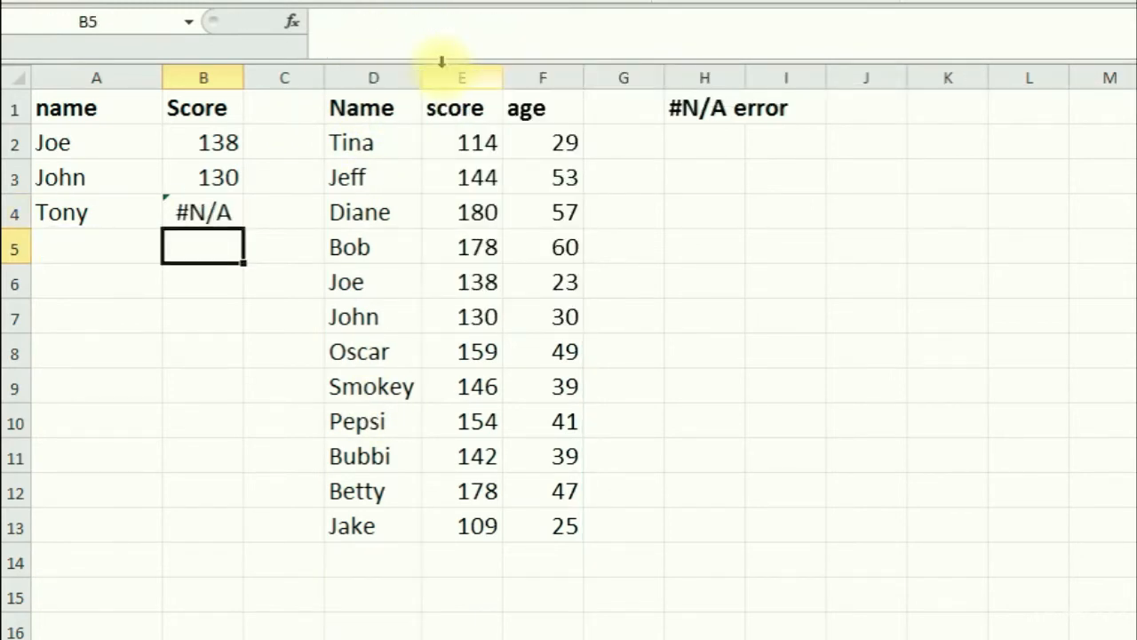
Compare the edited formula in B4 with the VLOOKUP formulas in B2 and B3.
click(202, 210)
drag(245, 229, 246, 141)
click(226, 140)
click(198, 176)
click(213, 137)
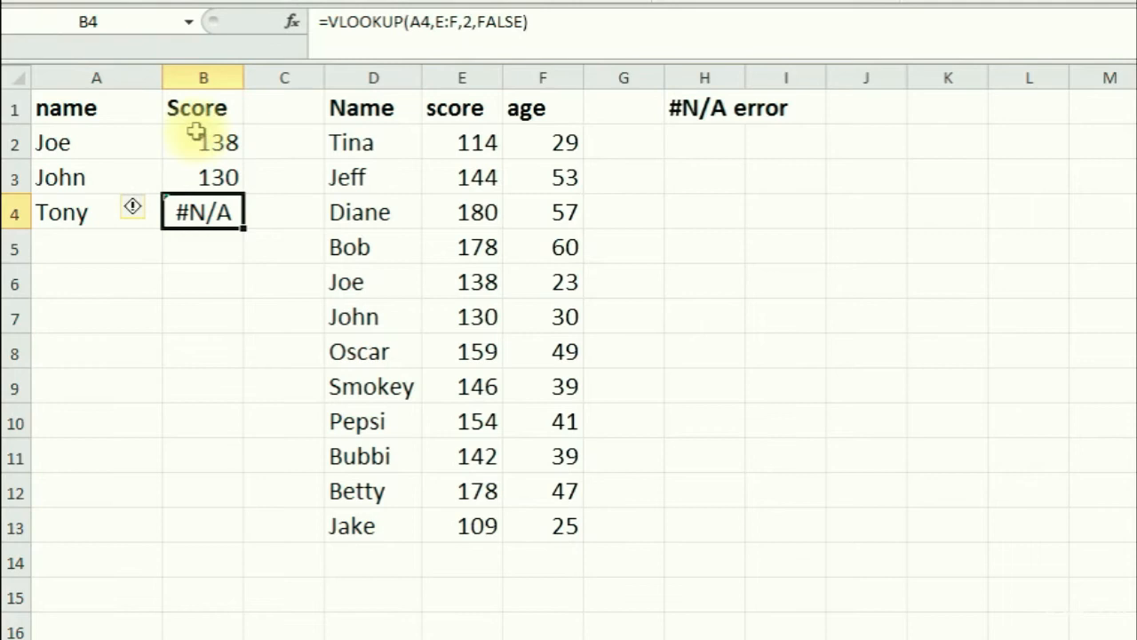
Set the column index of B2's VLOOKUP to 4, inspect the cell, and restore the index to 2.
click(195, 133)
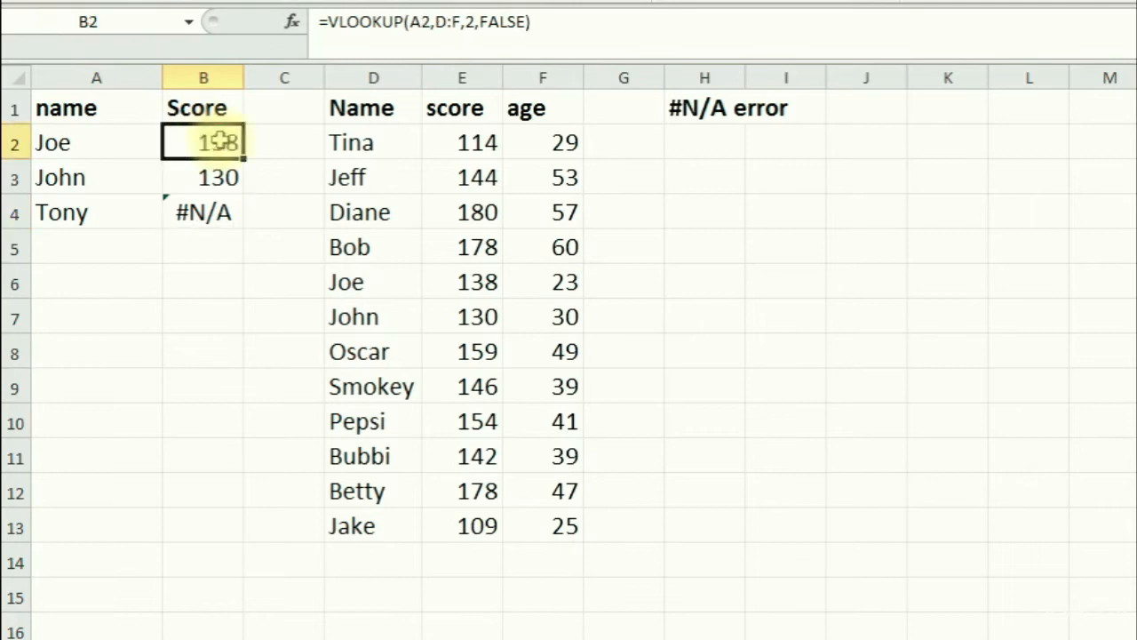
click(475, 22)
key(BackSpace)
text(4)
key(Return)
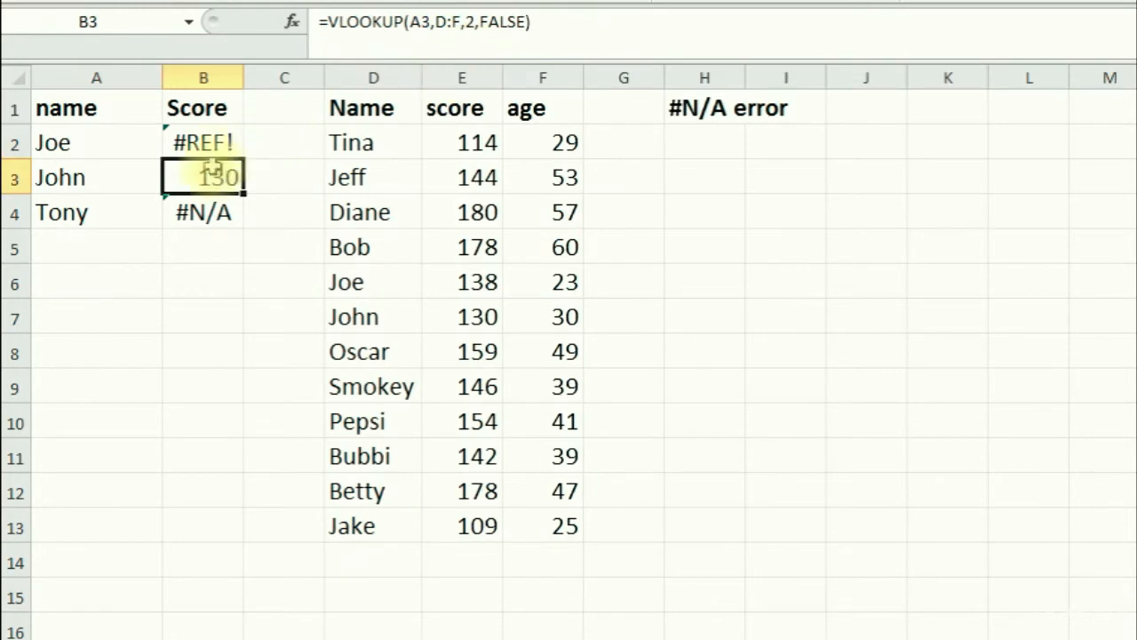
click(187, 142)
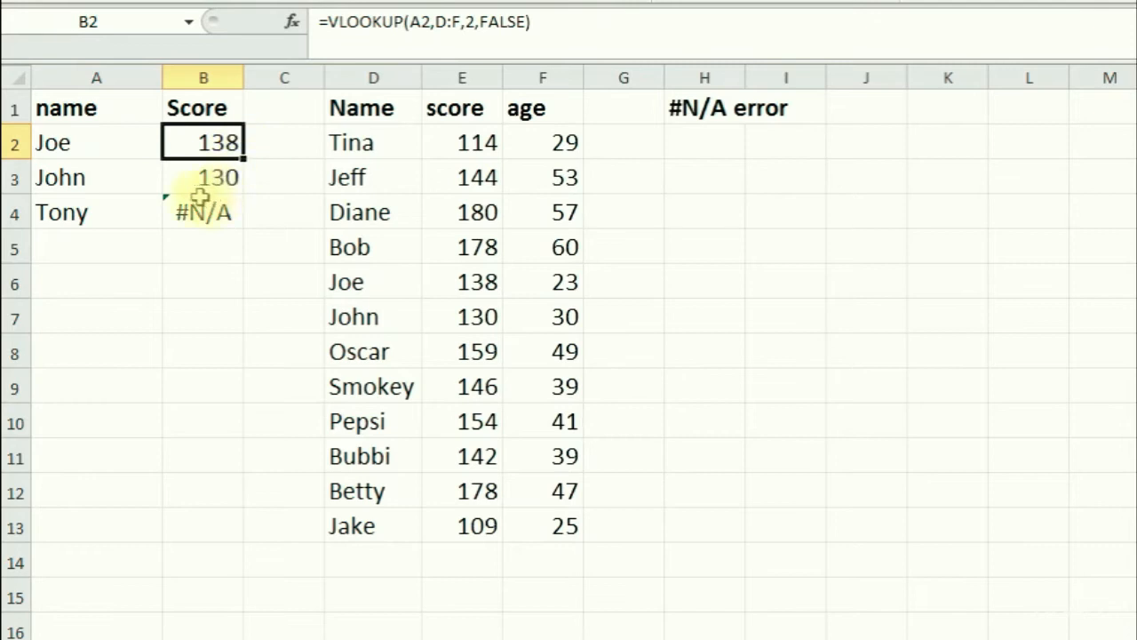
Inspect the lookup formula in B4 and the lookup names in A4 and A2.
click(204, 212)
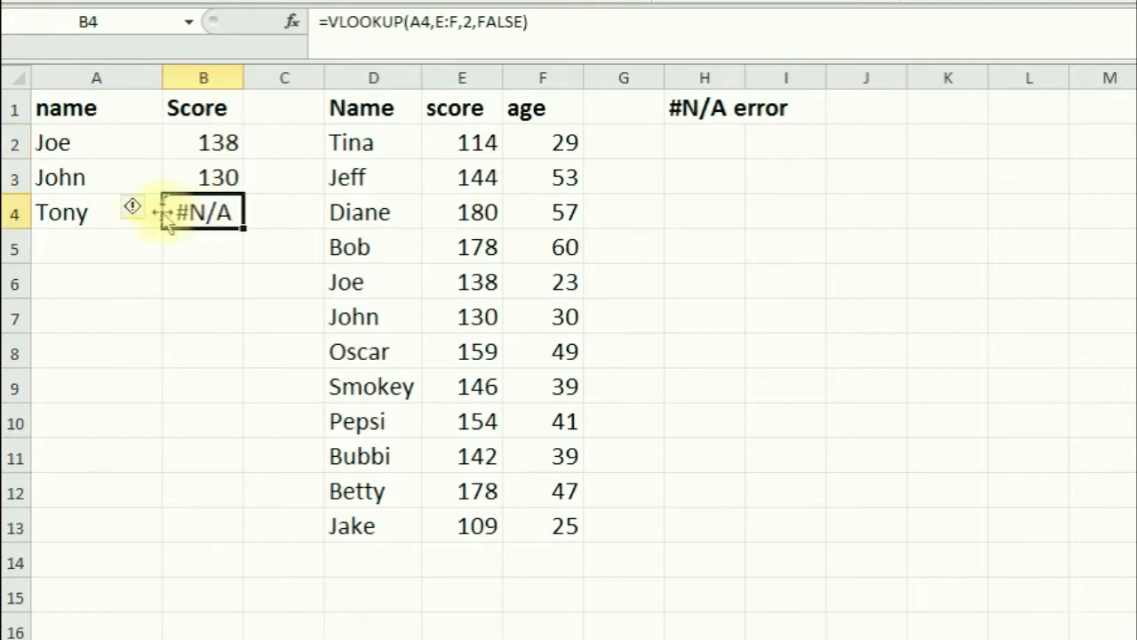
click(108, 217)
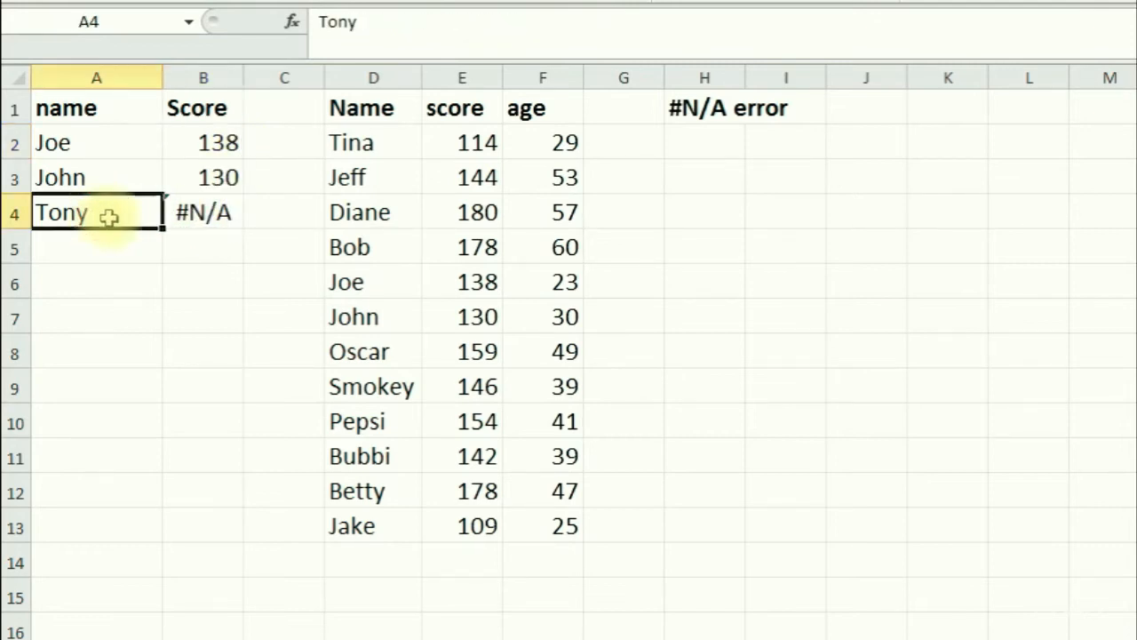
click(76, 143)
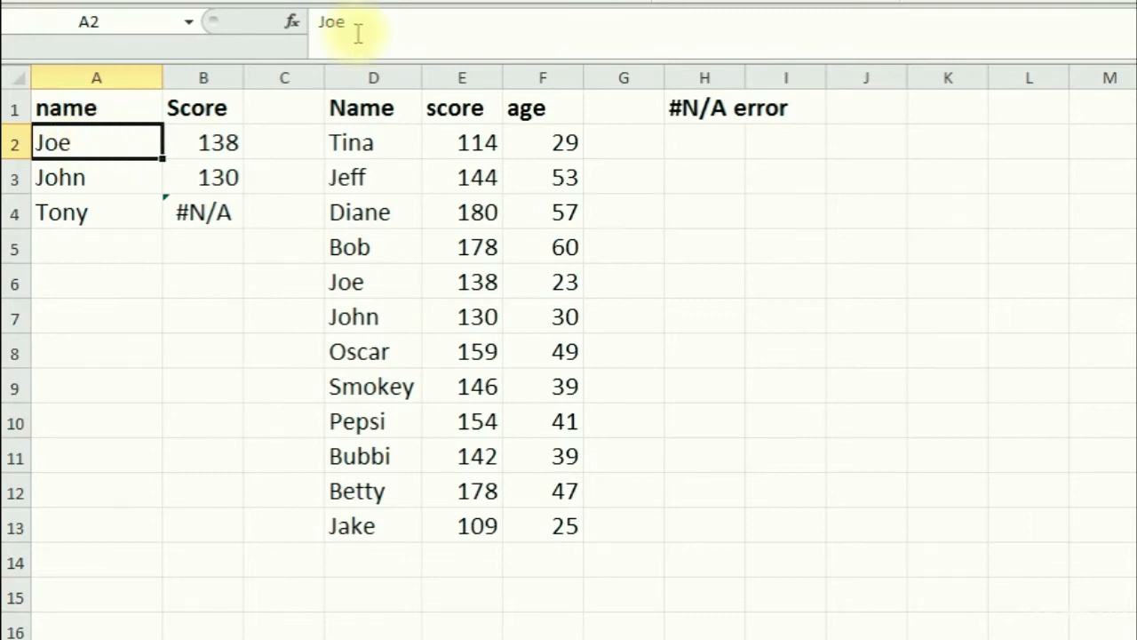
Append a trailing space to the lookup name in A2 and reselect the cell.
click(384, 32)
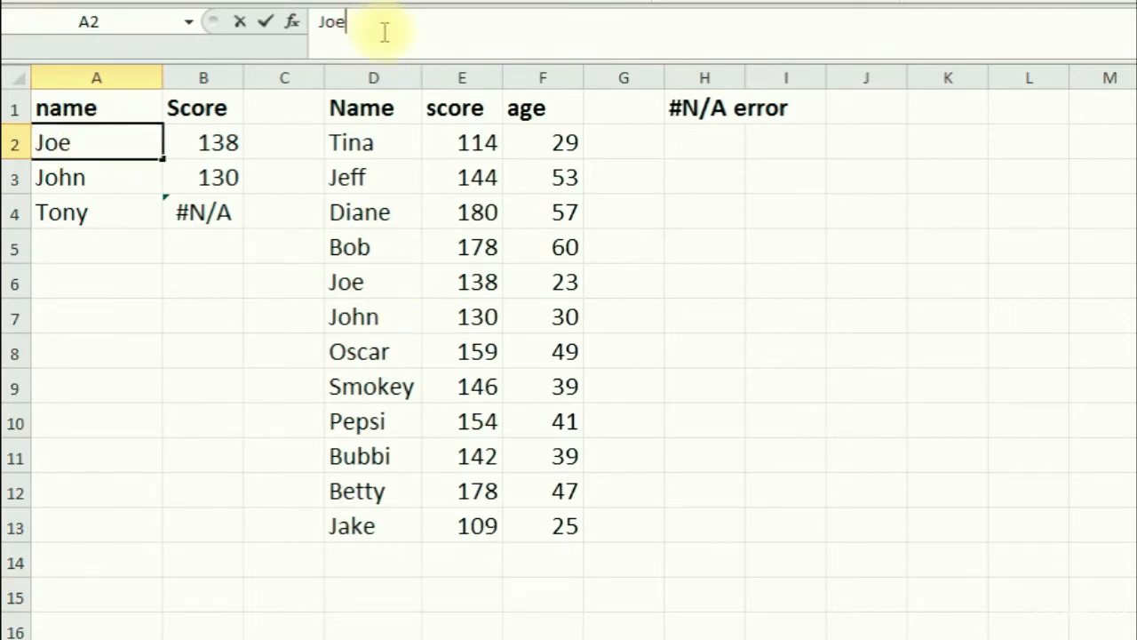
key(Return)
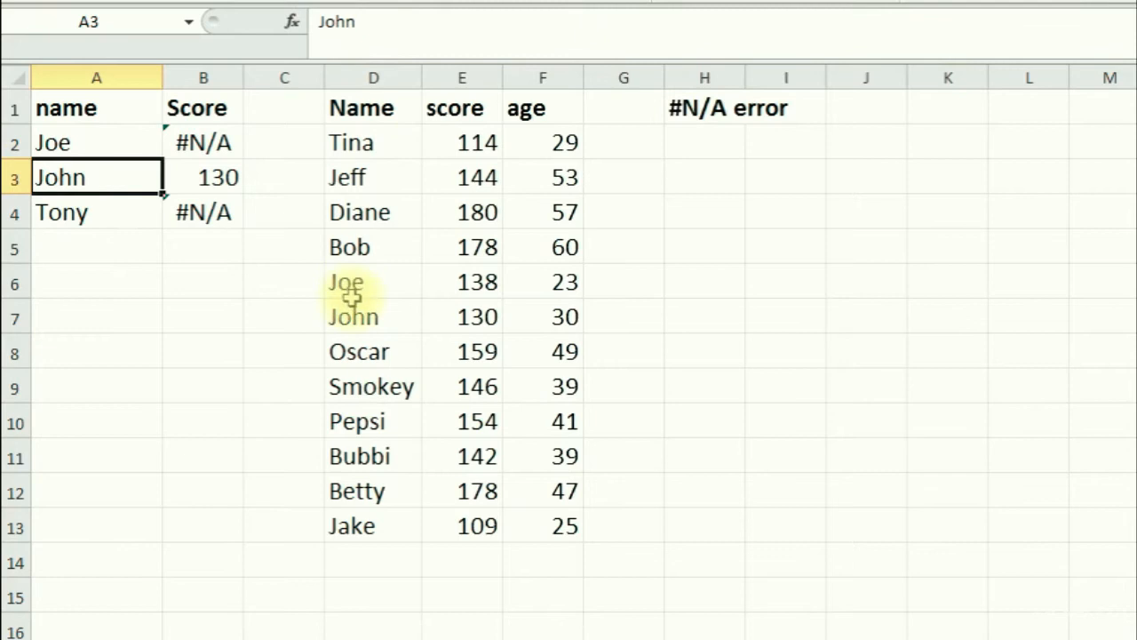
click(109, 143)
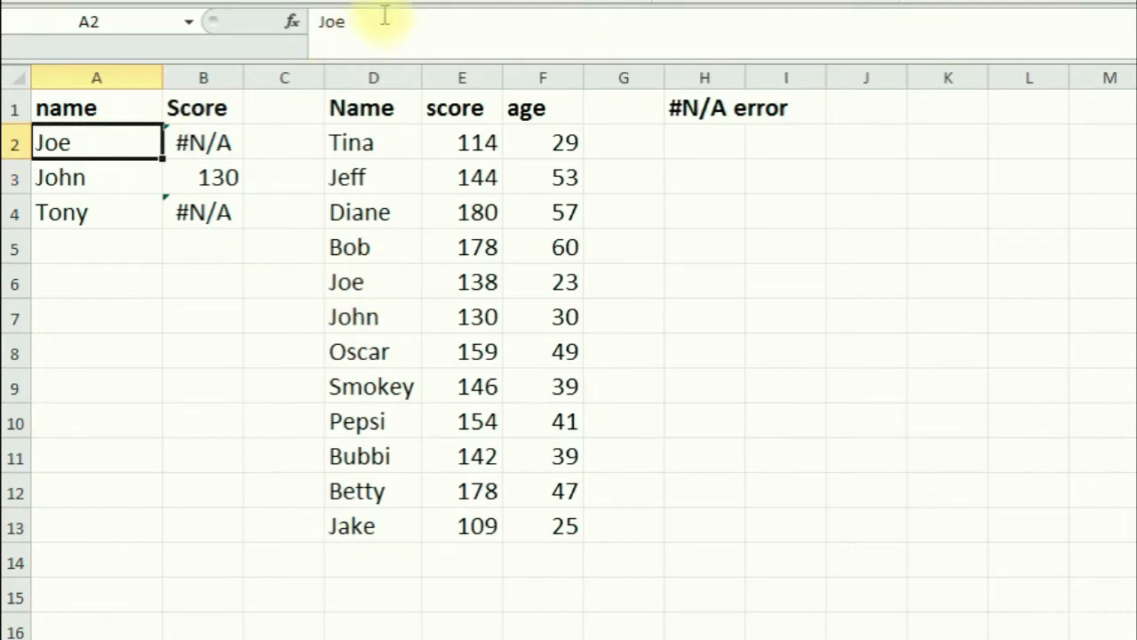
Compare the lookup name in A2 with the matching entry and its neighbours in the Name column of the lookup table.
click(387, 280)
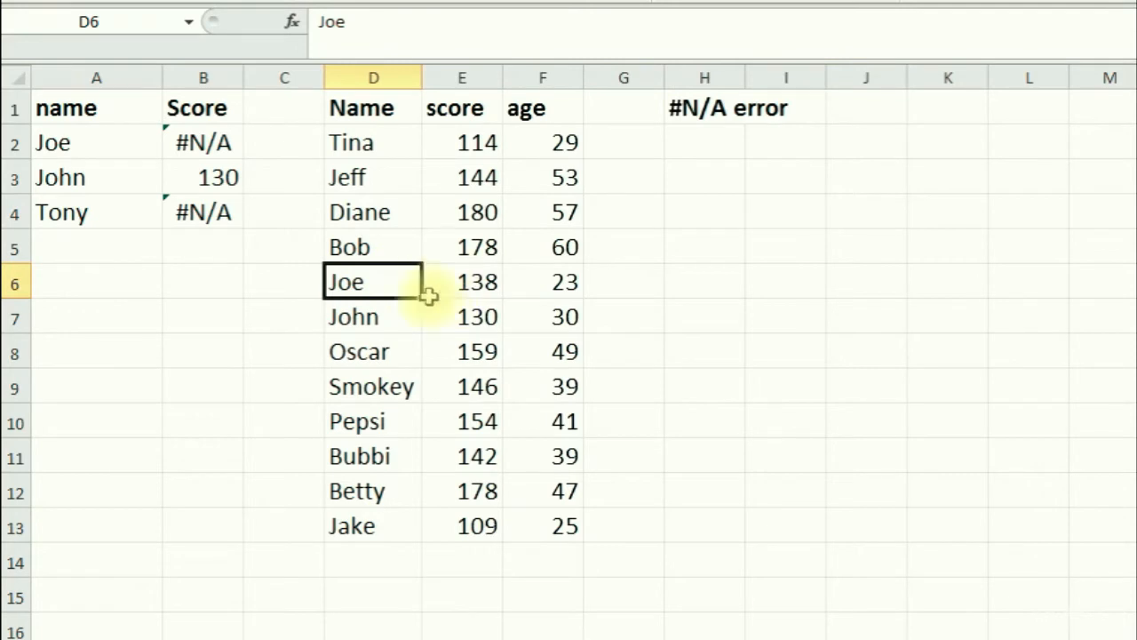
click(367, 385)
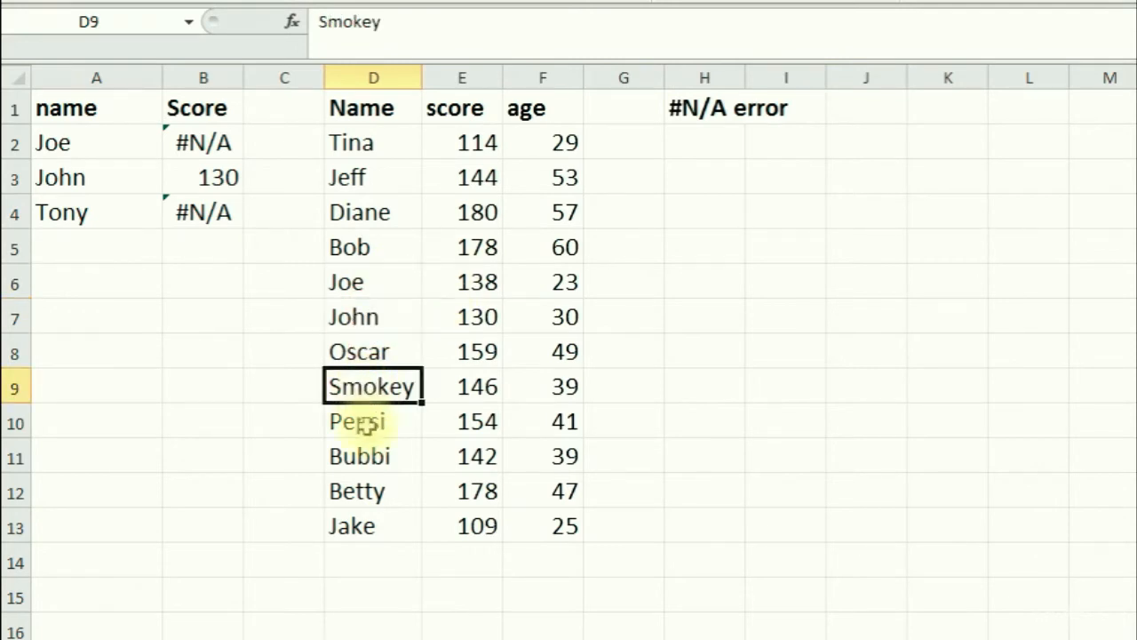
click(364, 424)
click(363, 349)
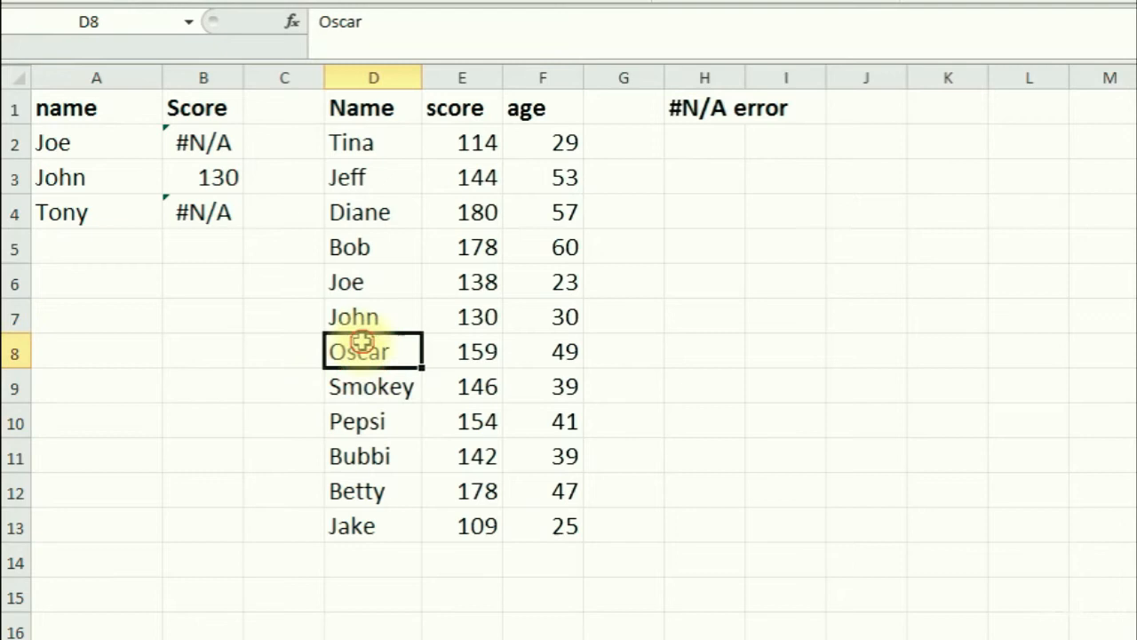
click(367, 314)
click(369, 286)
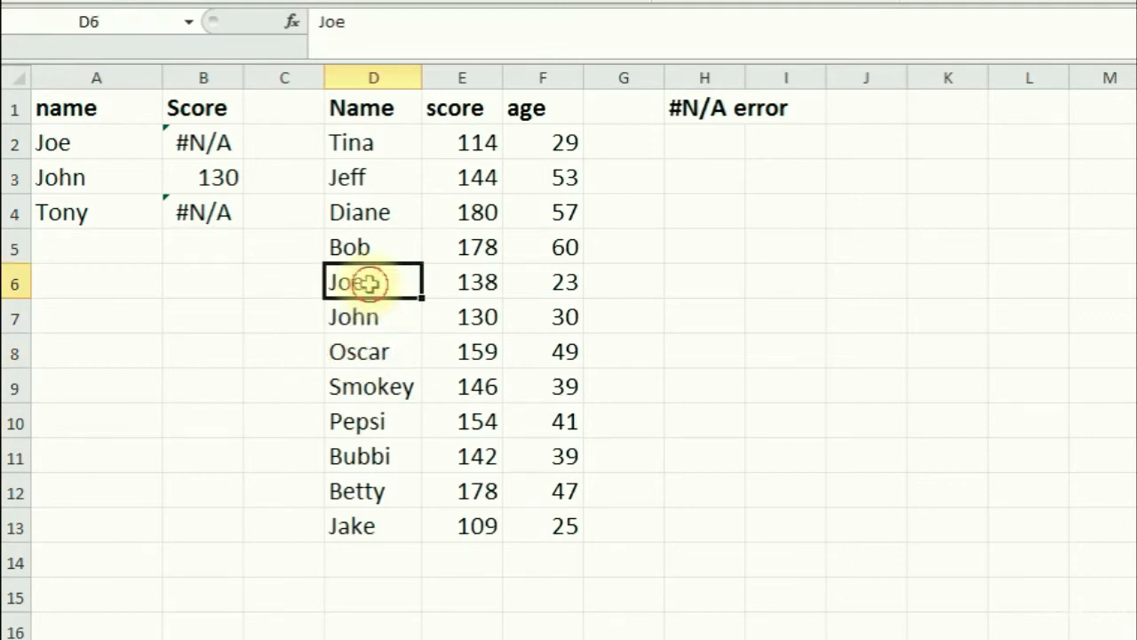
click(95, 141)
click(407, 25)
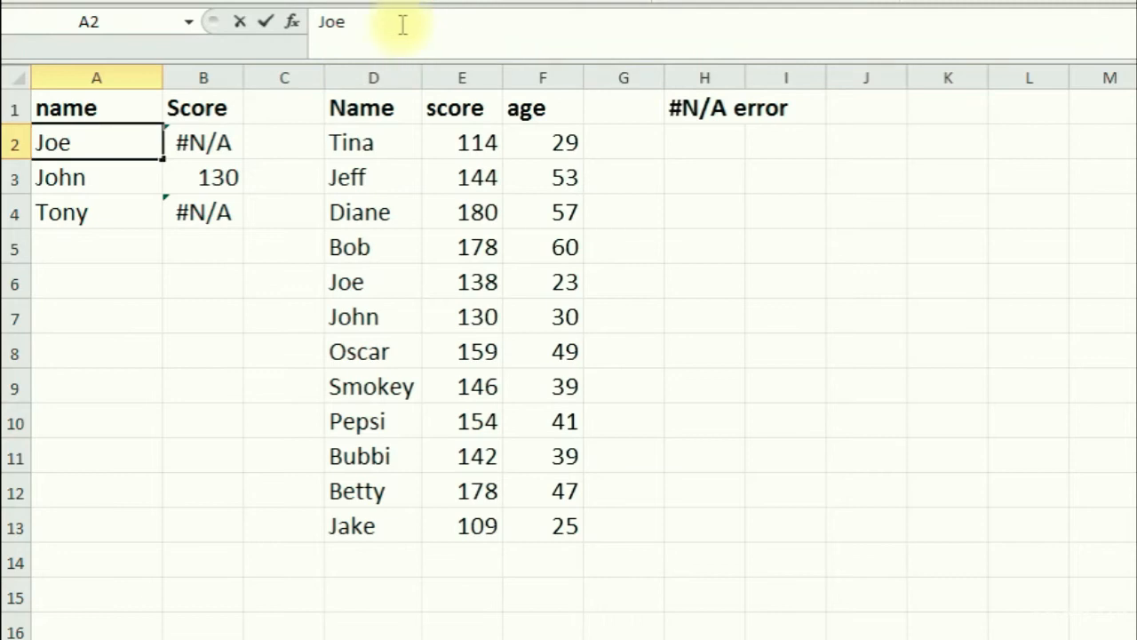
Check the text of D6 and A2 for extra spaces after the name.
click(378, 140)
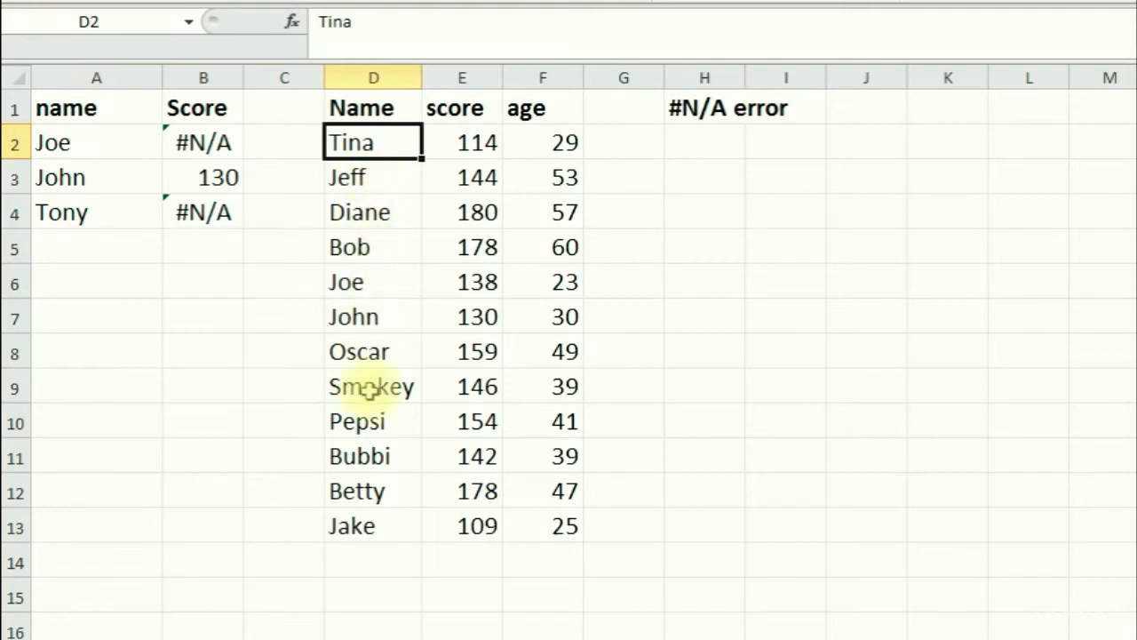
click(238, 316)
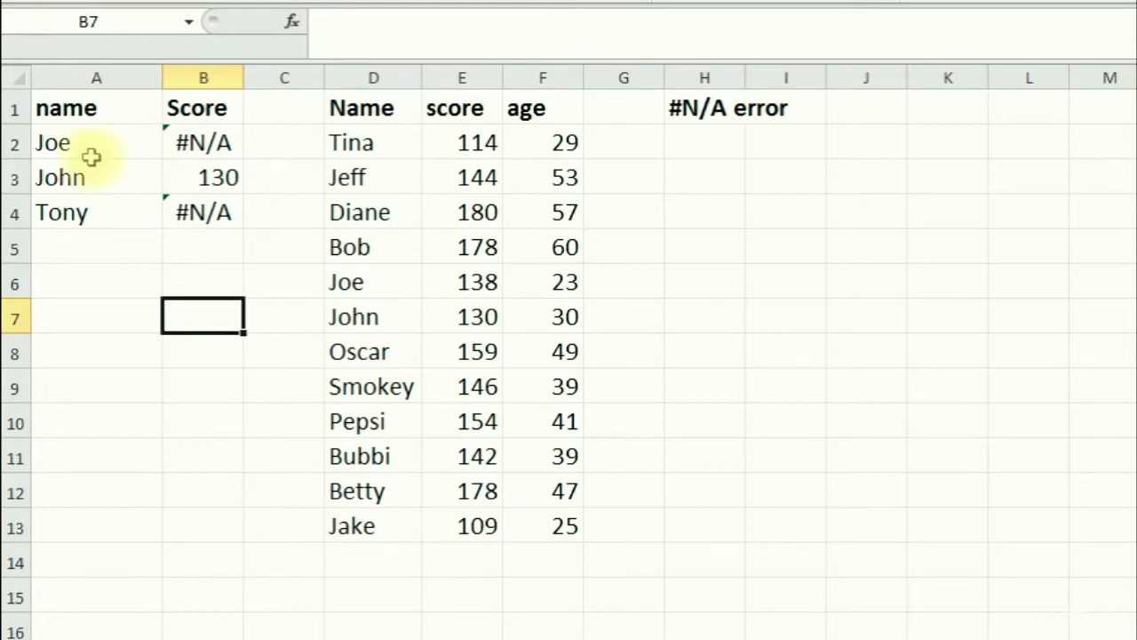
click(352, 279)
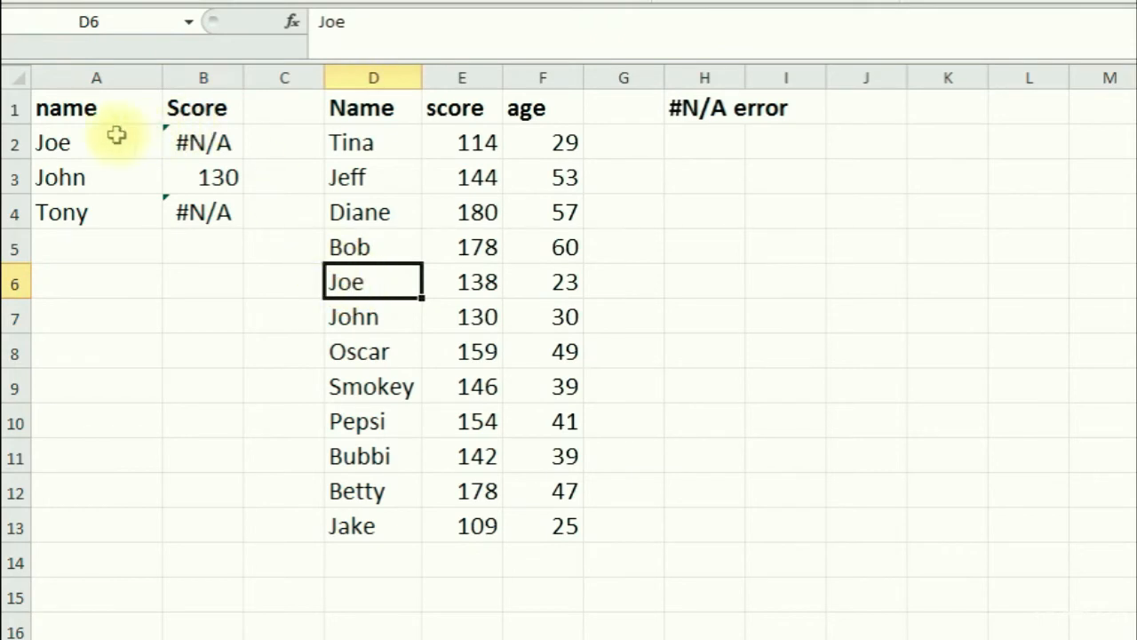
click(418, 33)
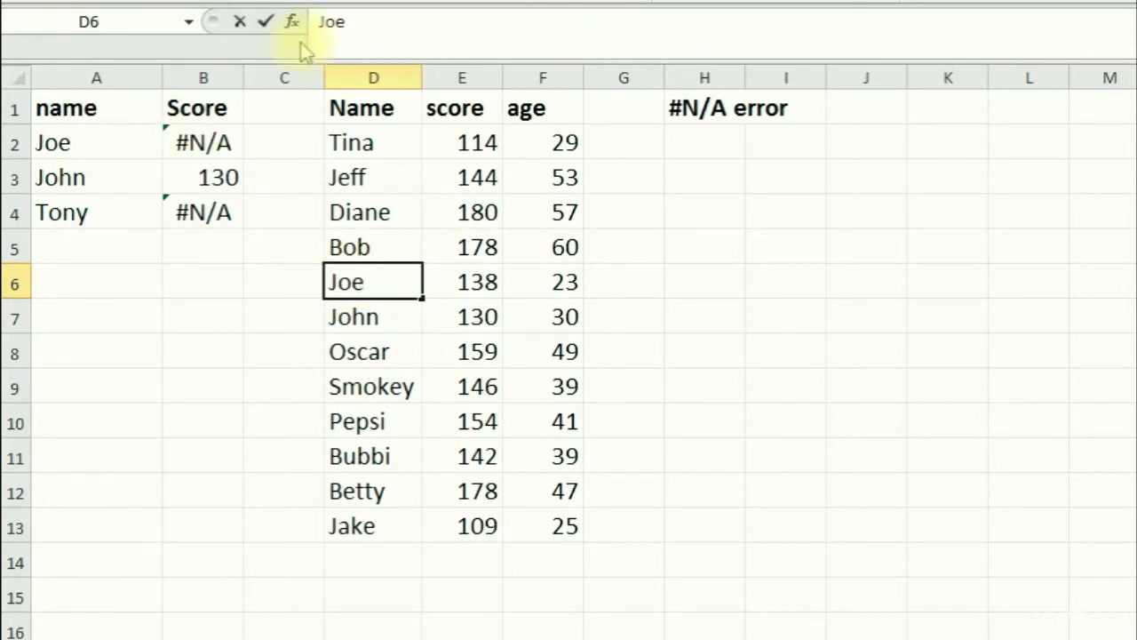
click(80, 142)
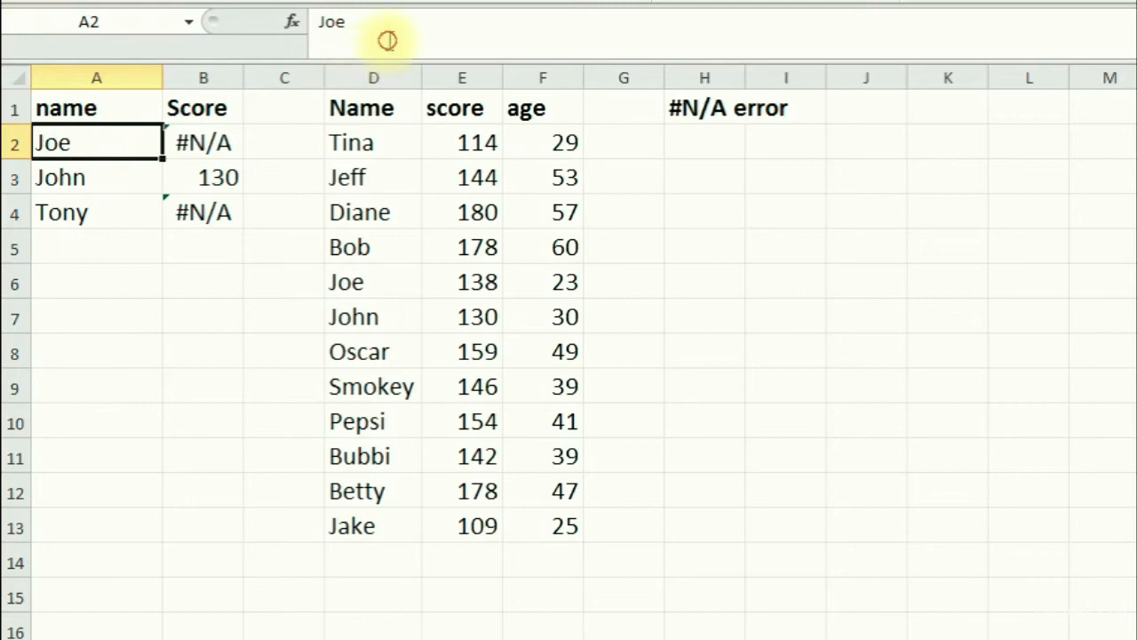
click(350, 22)
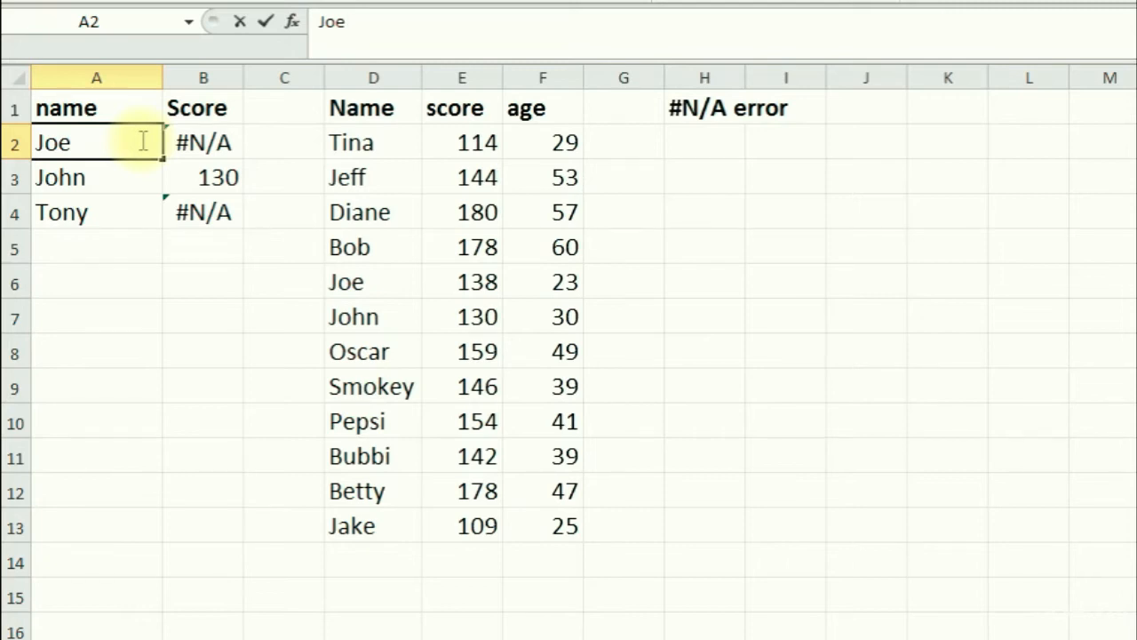
Wrap the lookup value in B2 with TRIM so the formula reads =VLOOKUP(TRIM(A2),D:F,2,FALSE).
click(195, 143)
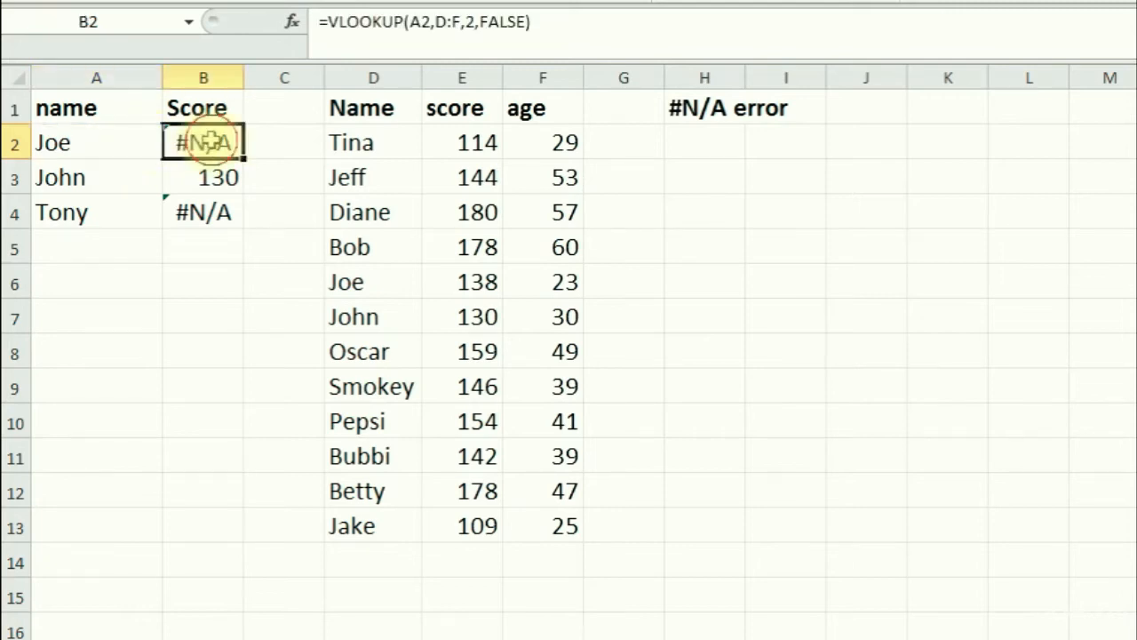
click(411, 21)
text(trim()
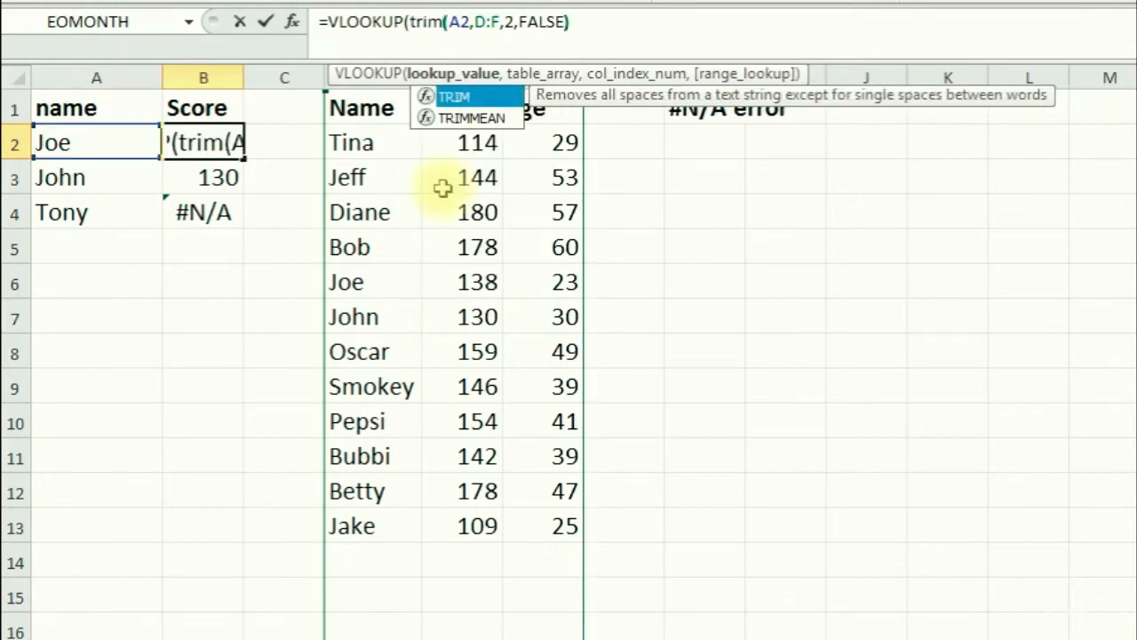
key(Right)
text())
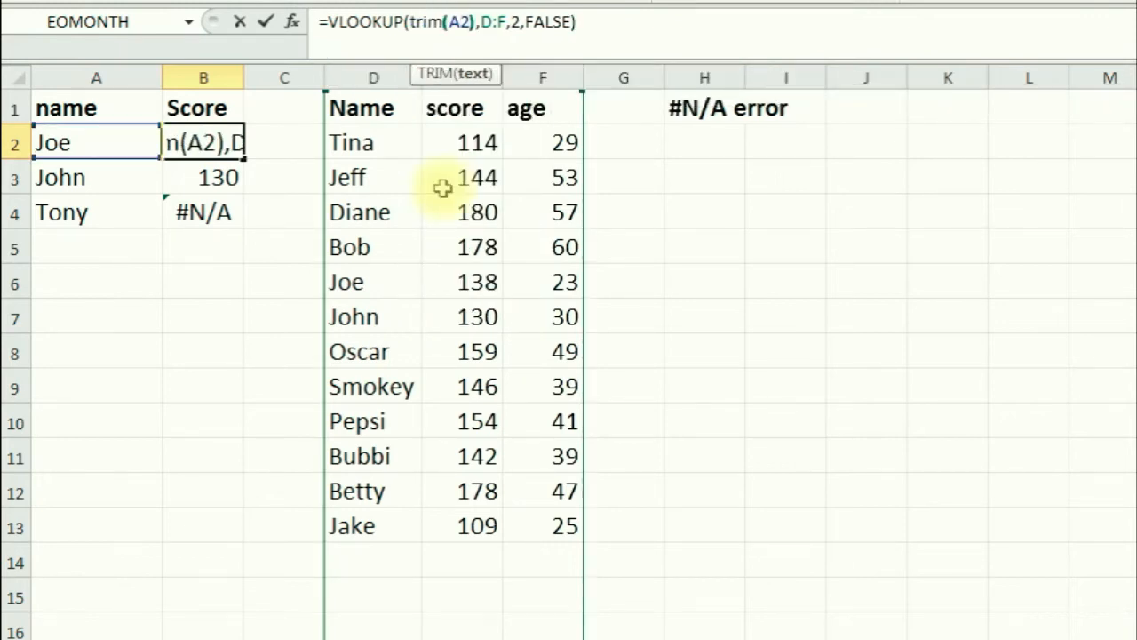
key(Right)
key(Return)
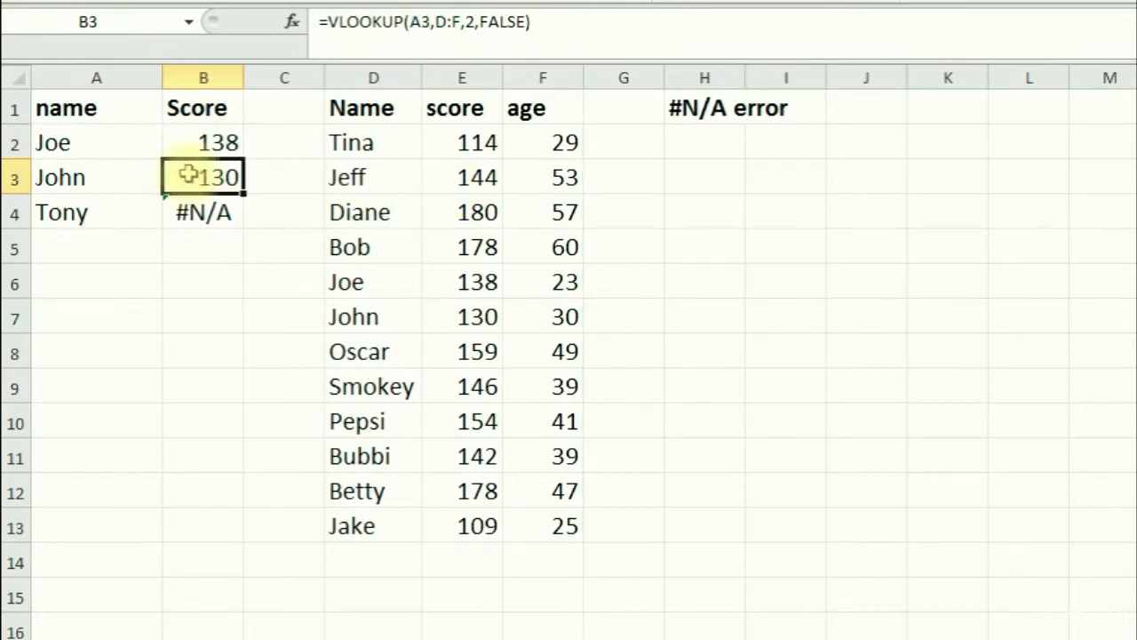
Review the TRIM formula in B2, and examine the lookup formula in B4 against the name in A4.
click(209, 145)
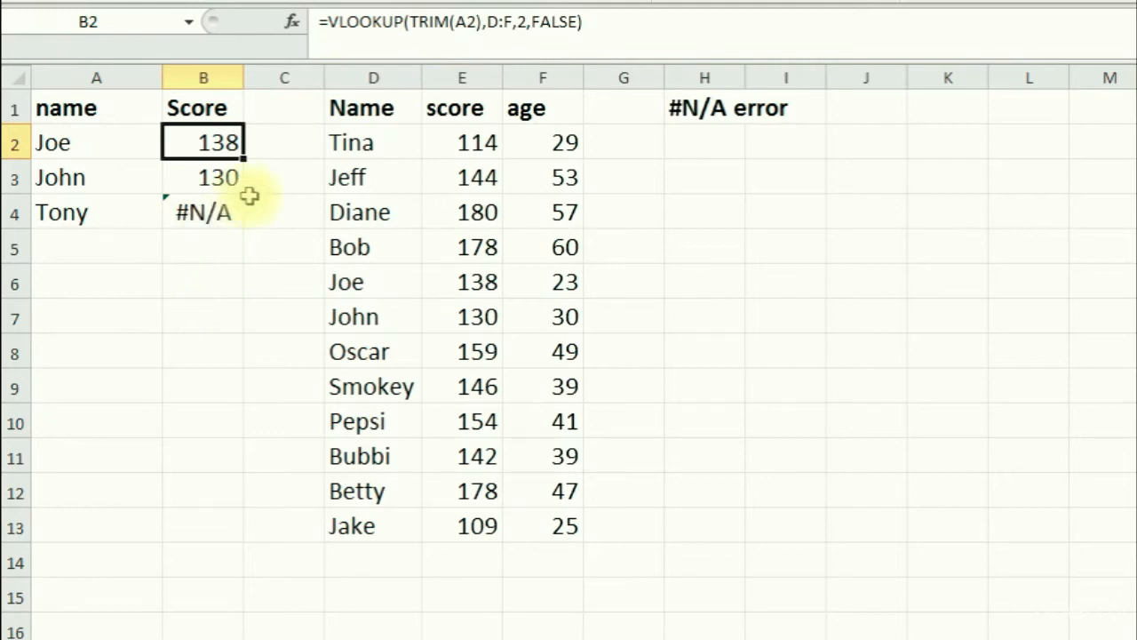
click(206, 211)
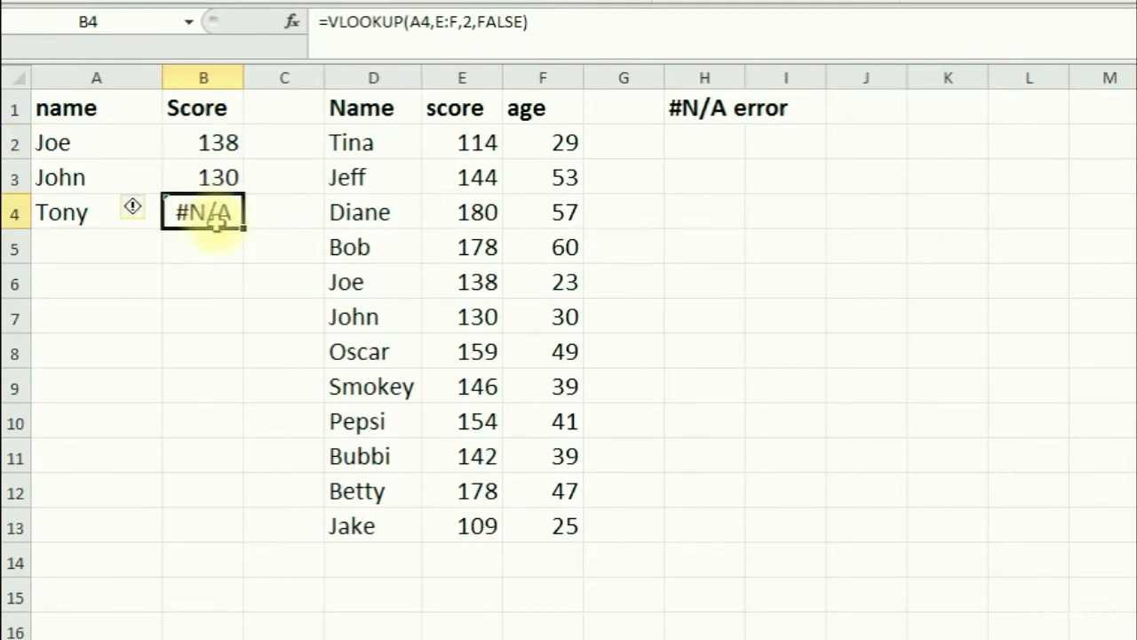
click(73, 215)
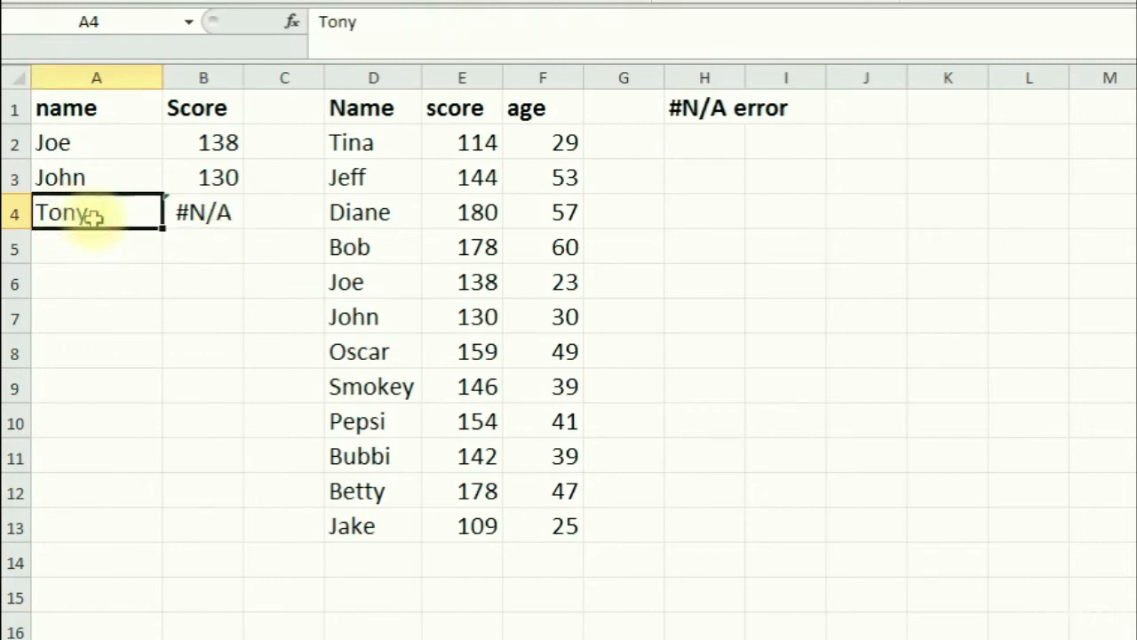
click(199, 211)
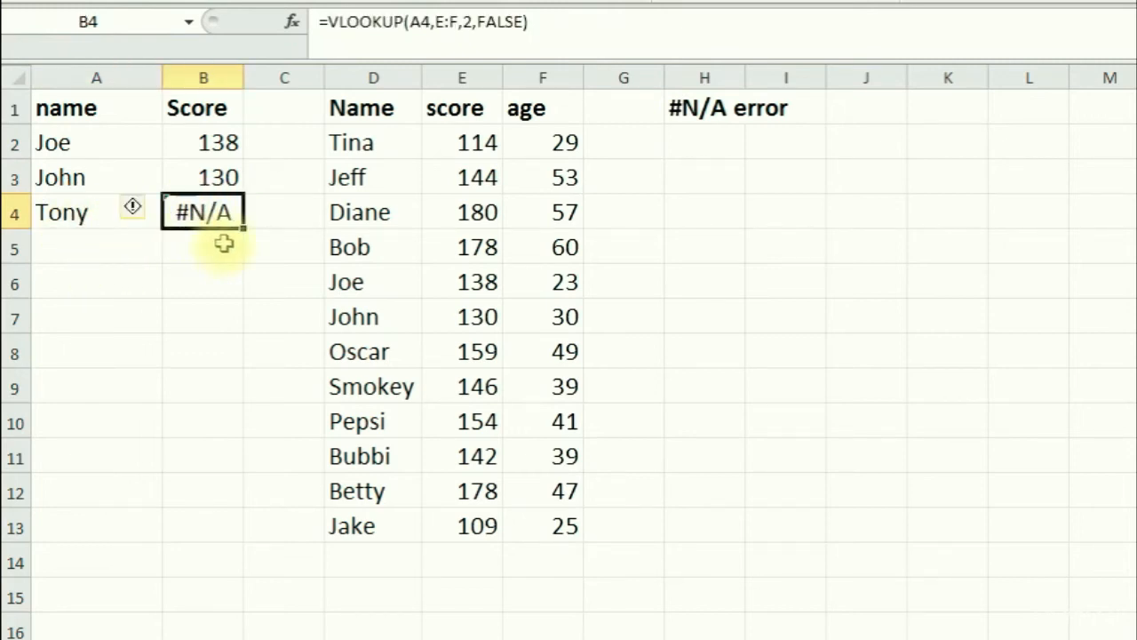
click(72, 215)
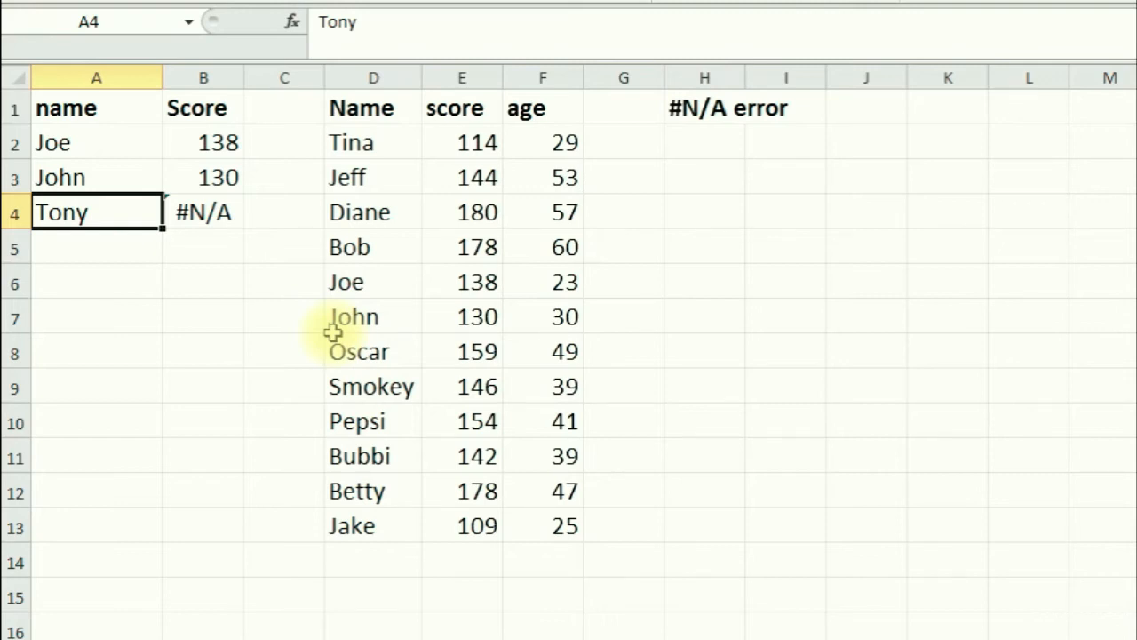
click(222, 448)
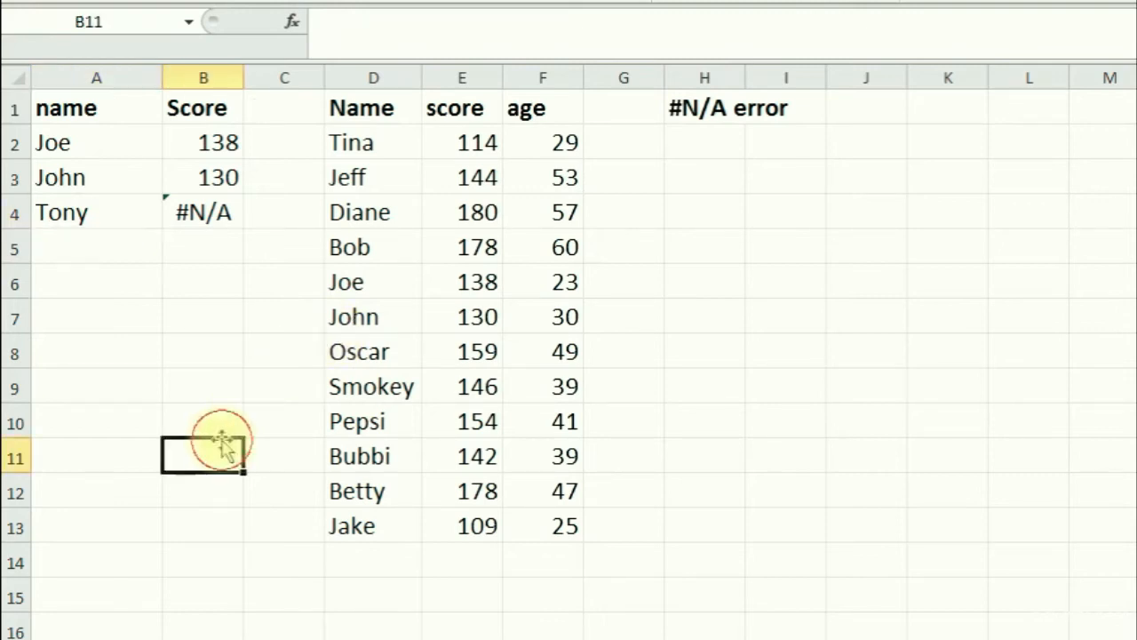
click(201, 560)
click(553, 561)
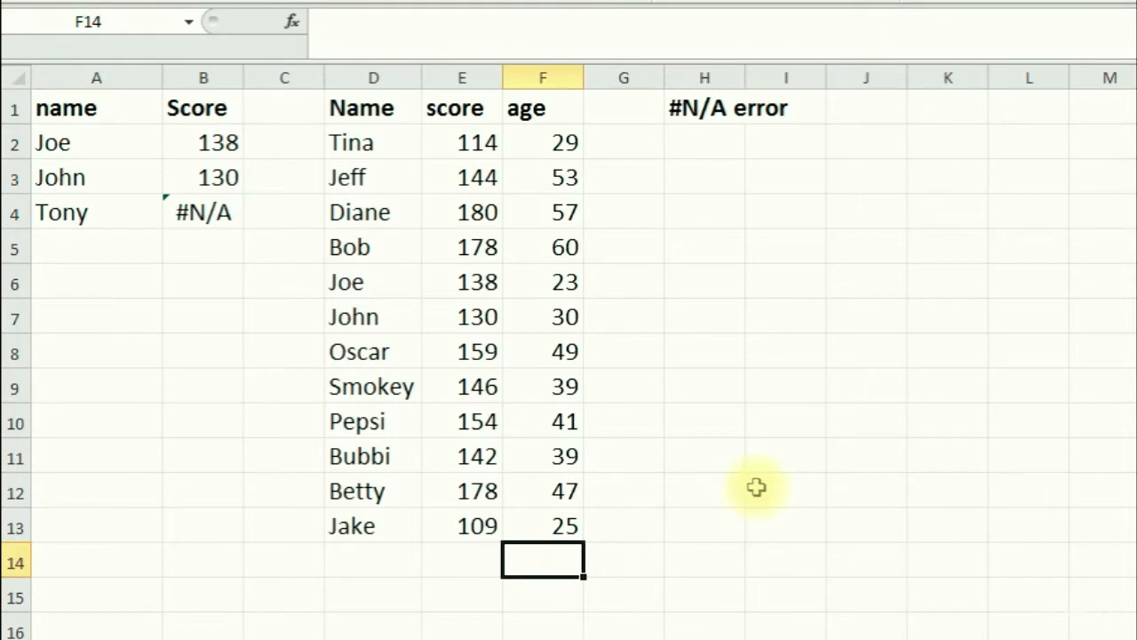
click(759, 489)
click(835, 327)
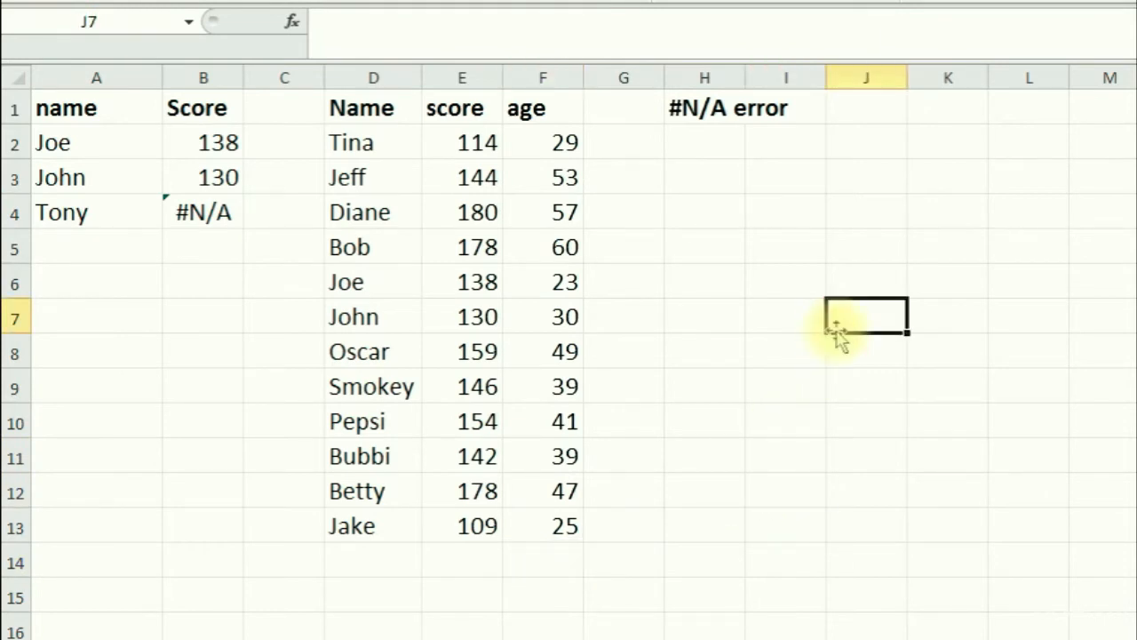
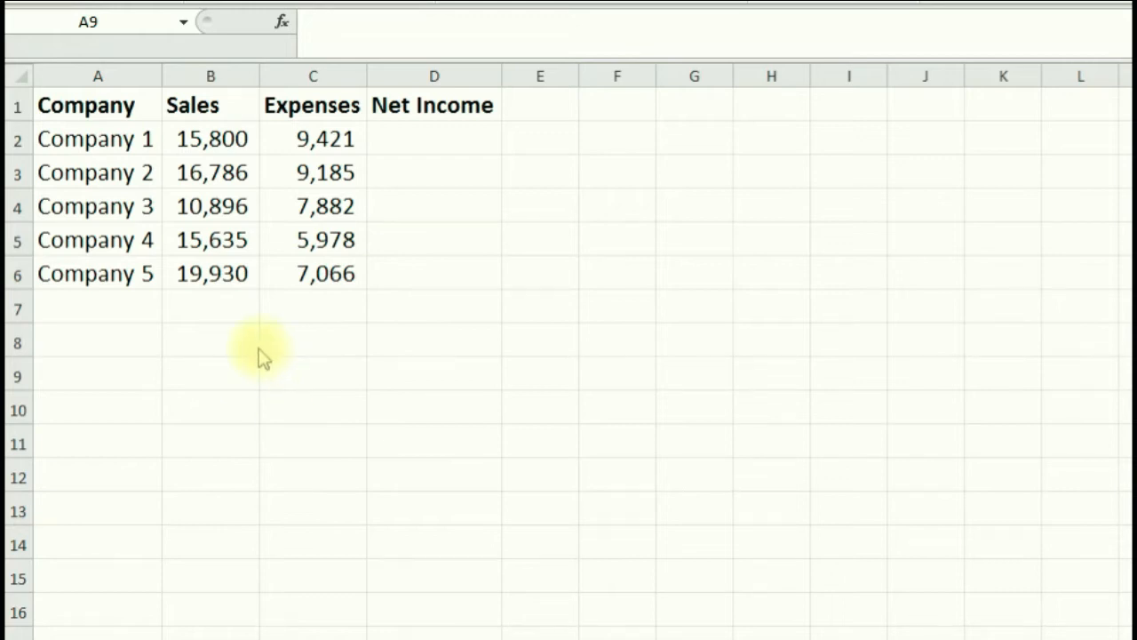
Examine the Sales and Expenses figures for Company 1 and the Net Income heading.
click(229, 347)
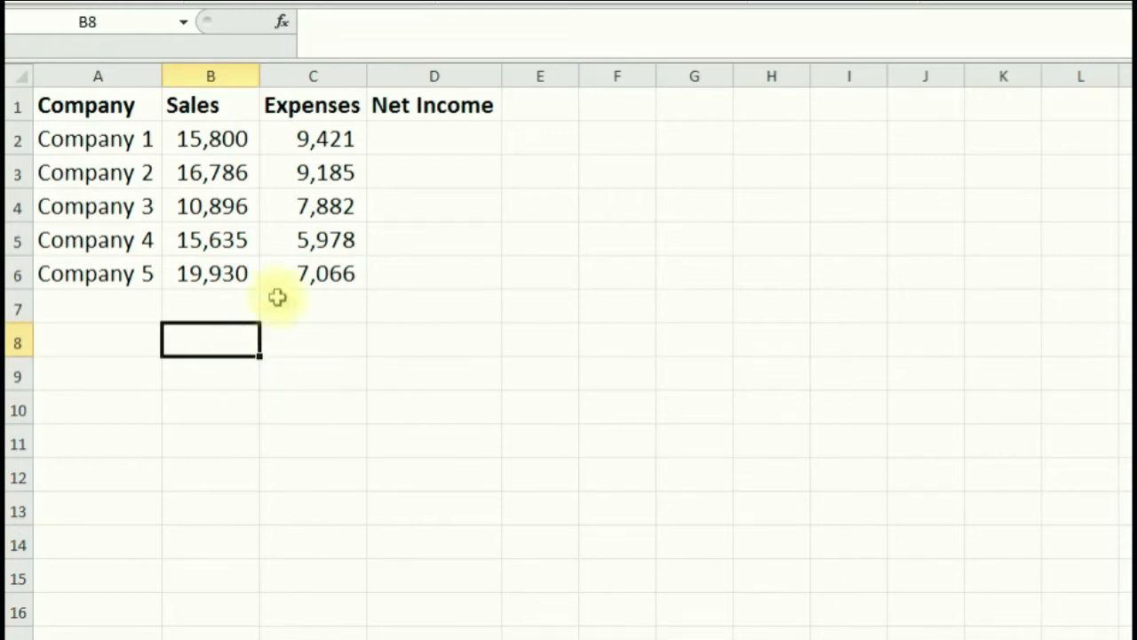
click(171, 140)
click(279, 145)
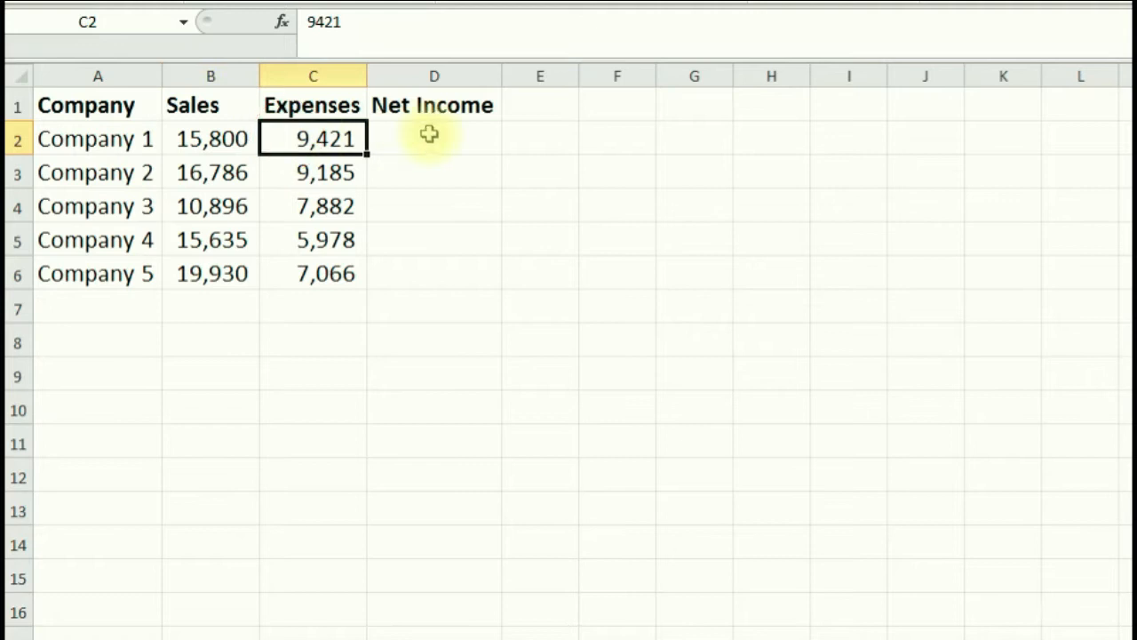
click(430, 118)
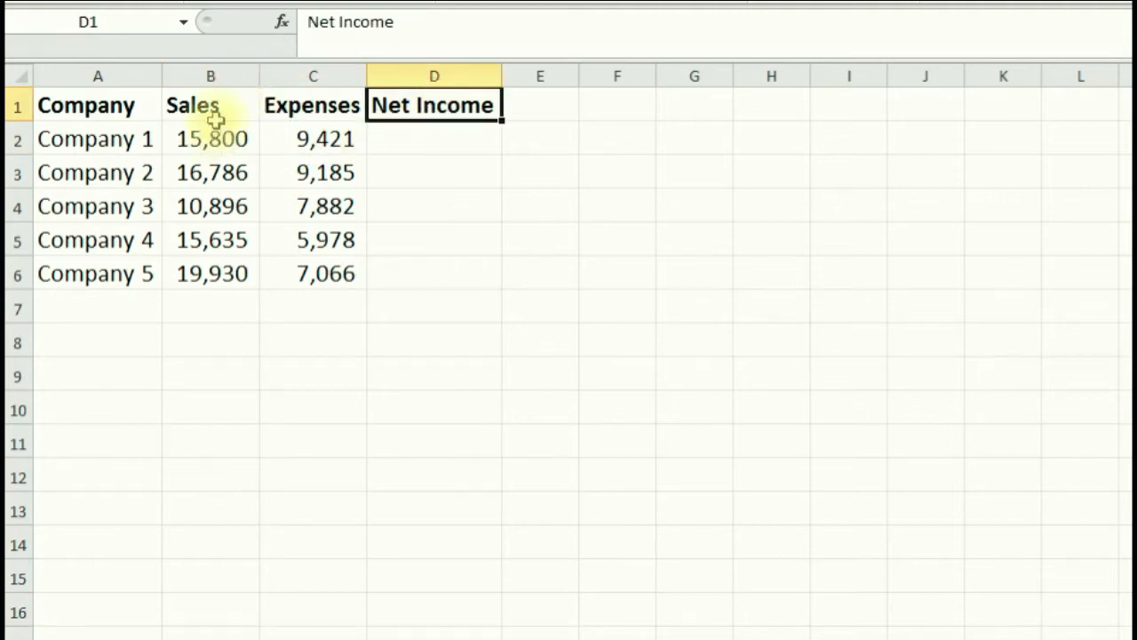
Enter the formula +B2-C2 in D2 to calculate Company 1's net income from sales and expenses.
click(428, 140)
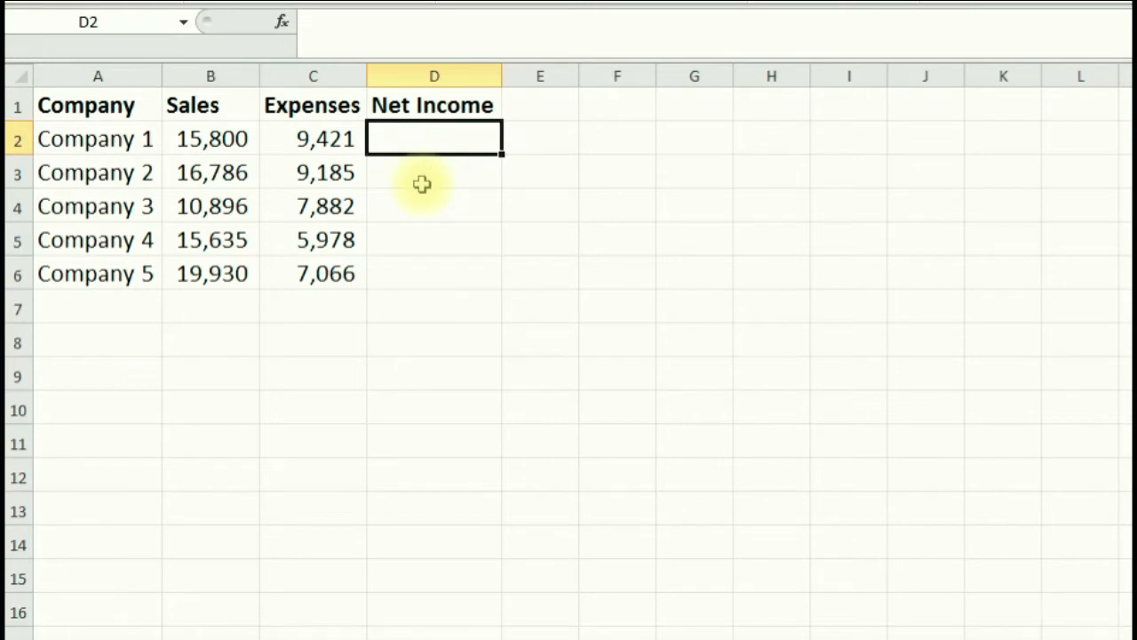
text(+)
click(220, 139)
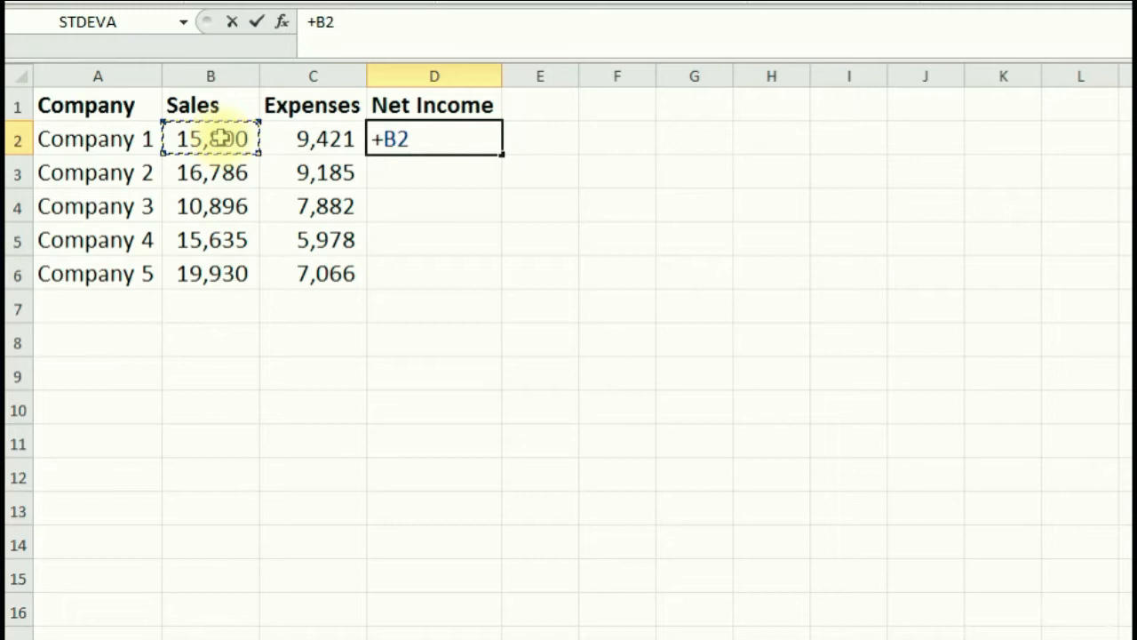
click(287, 140)
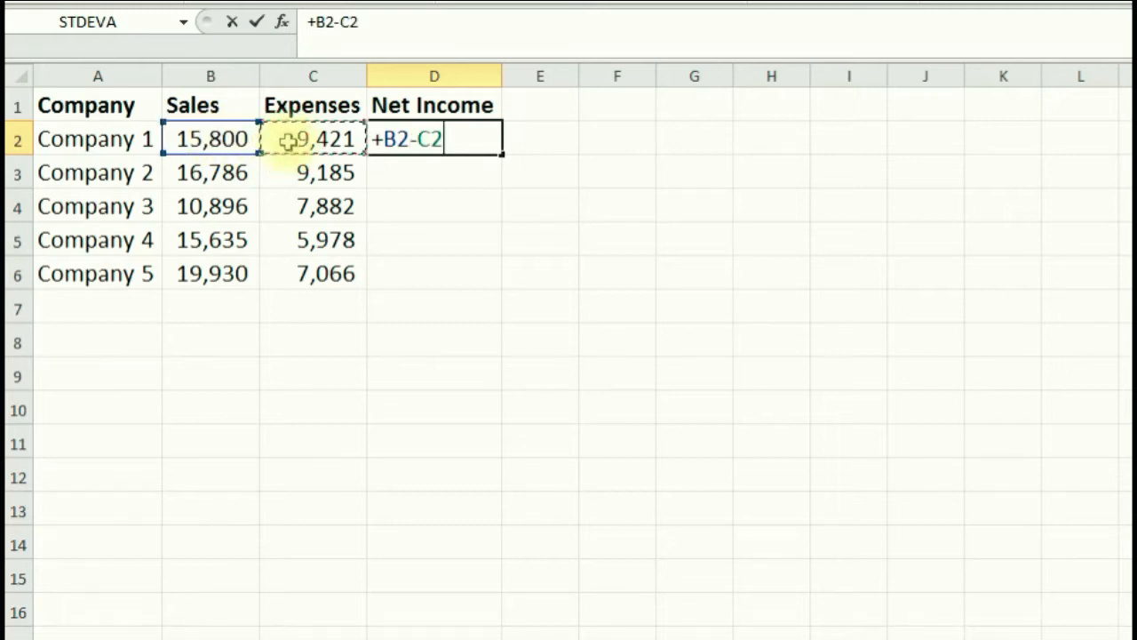
key(Return)
Fill the net income formula from D2 down to D6 and check the formulas in D2 through D4.
click(432, 138)
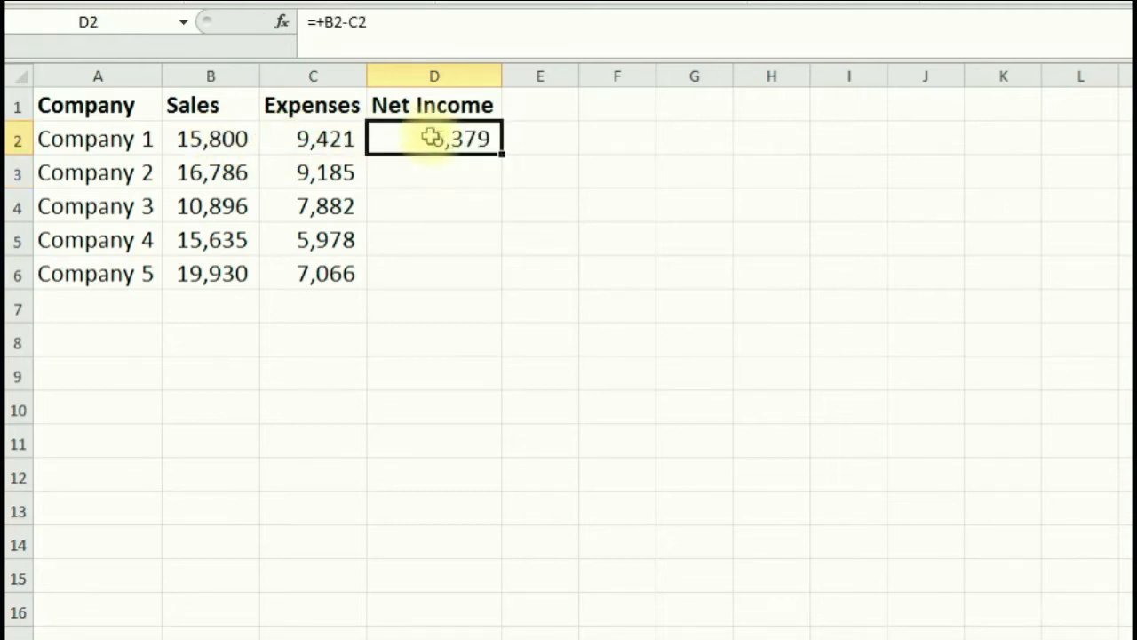
drag(504, 153, 502, 283)
click(432, 139)
click(431, 173)
click(432, 206)
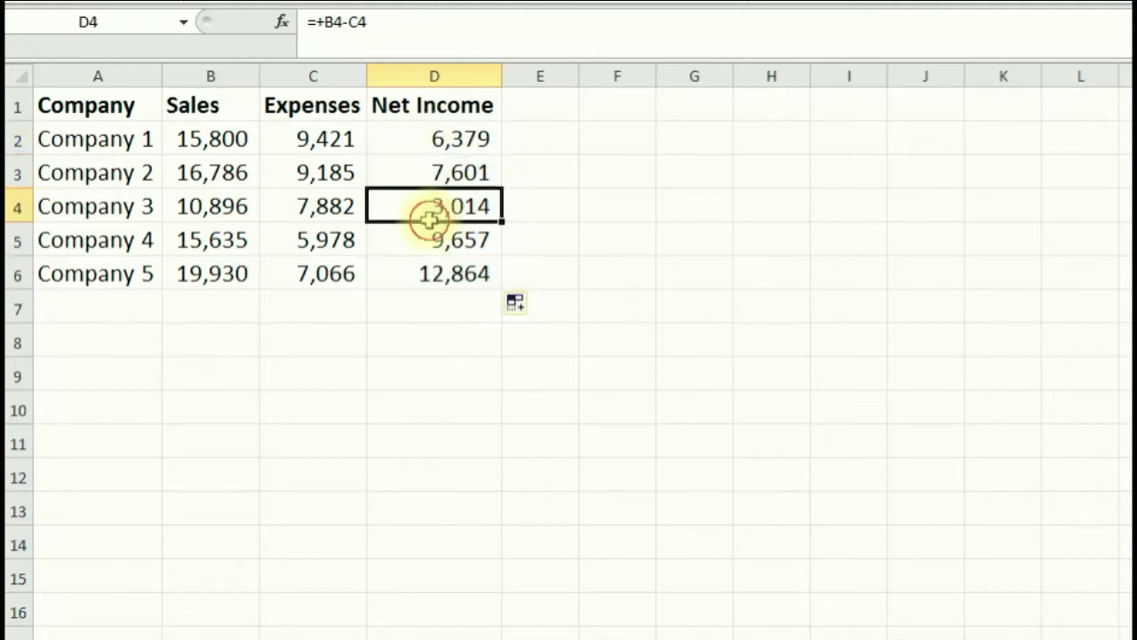
Check the row references in the copied net income formulas in D3 through D6.
click(432, 240)
click(430, 269)
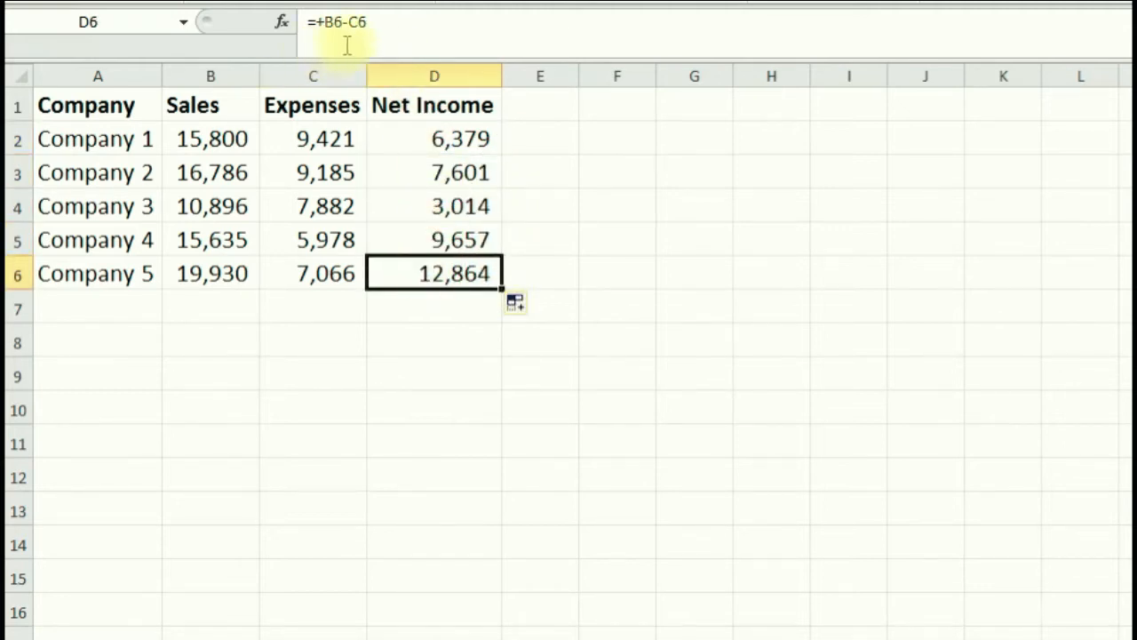
click(447, 168)
click(424, 212)
click(444, 176)
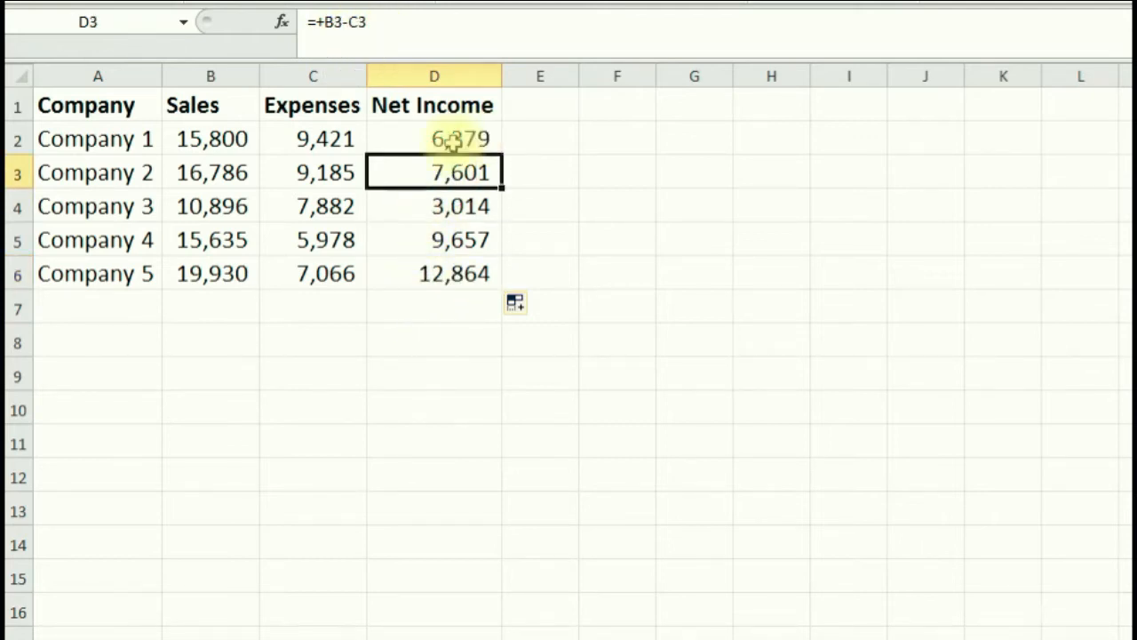
Clear all contents of column D and re-enter the heading Net Income in D1.
click(444, 71)
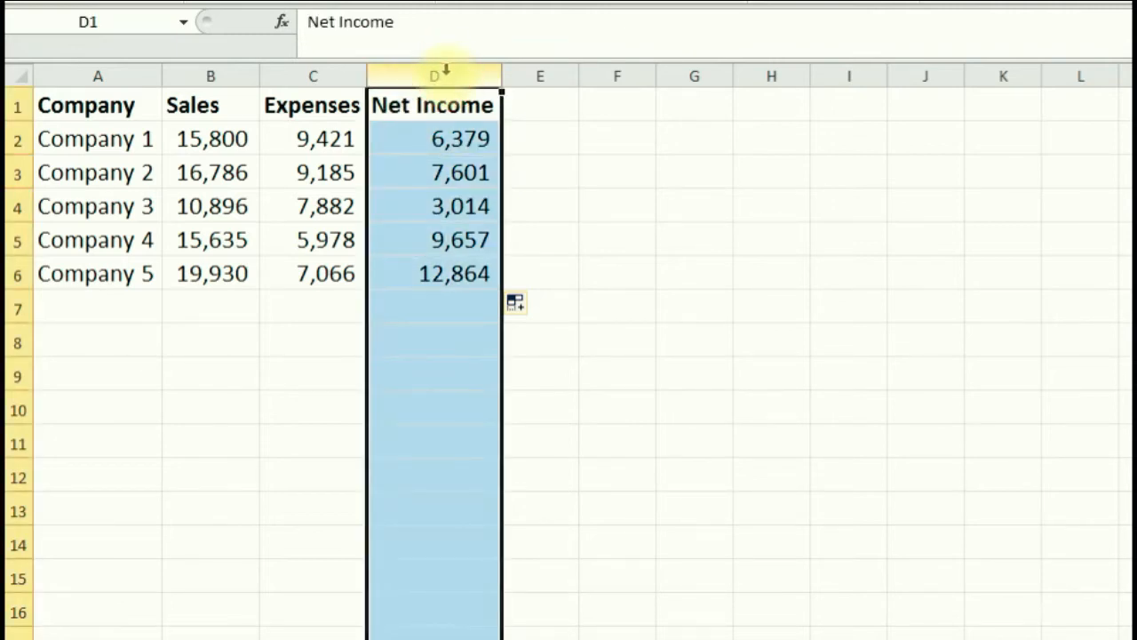
key(Delete)
click(433, 106)
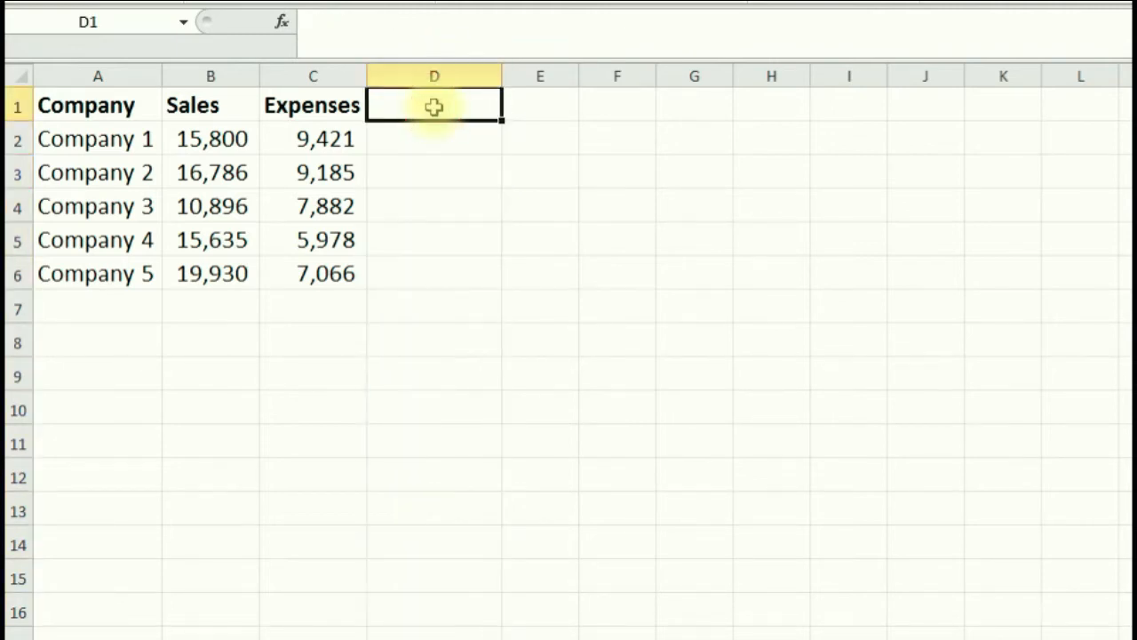
text(Net Income)
key(Return)
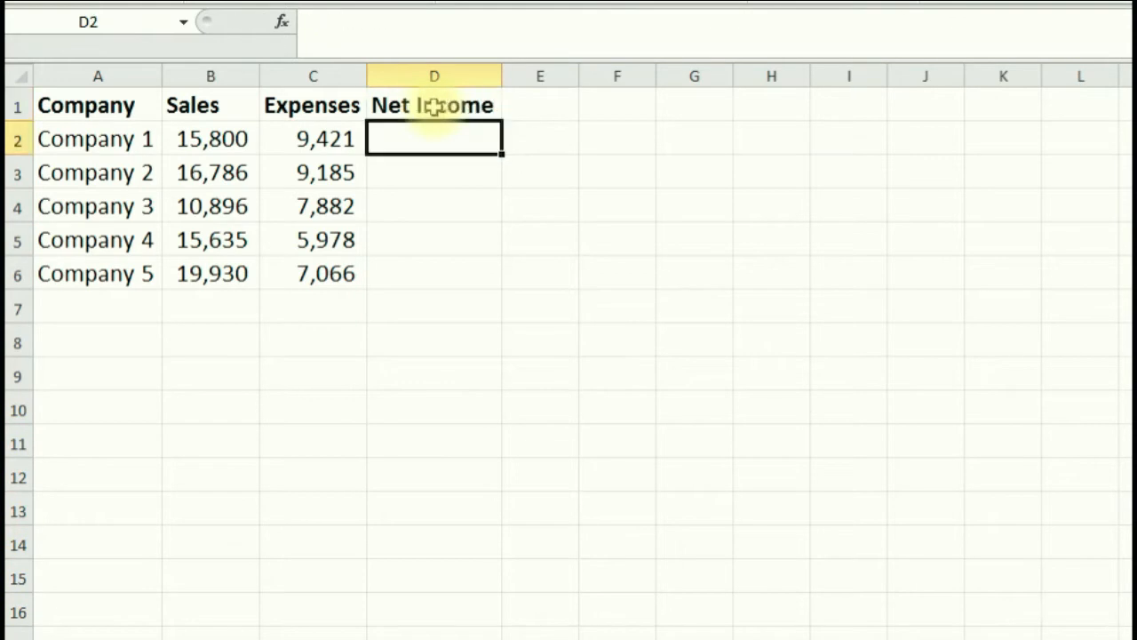
Format the company data in A1:D6 as a table with headers, using the first Light table style.
click(248, 174)
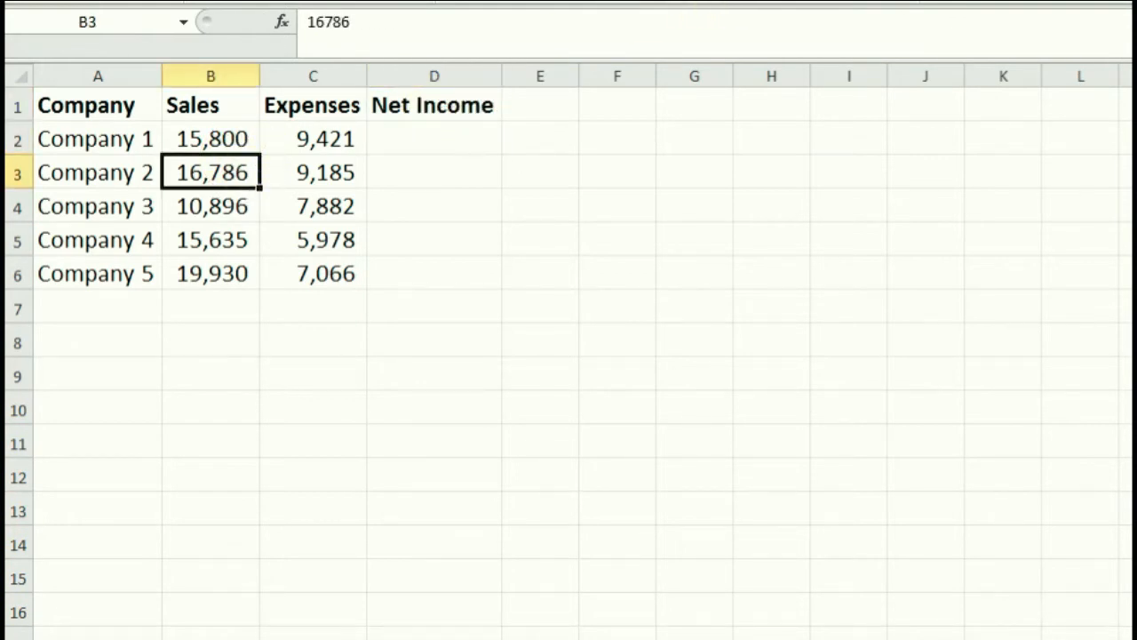
click(1058, 2)
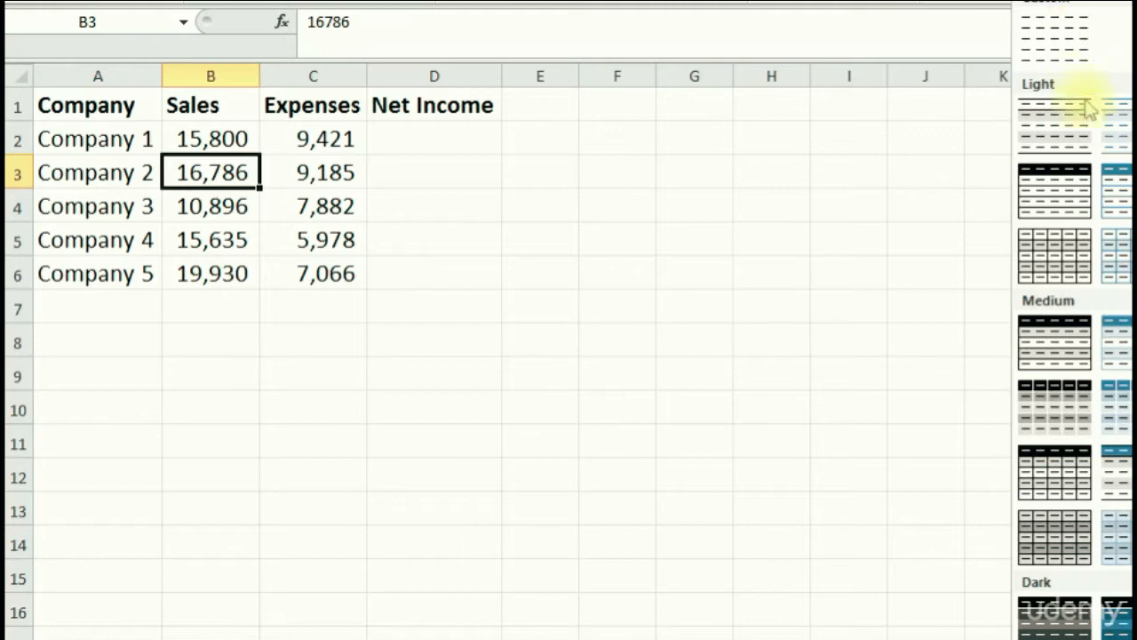
click(1063, 141)
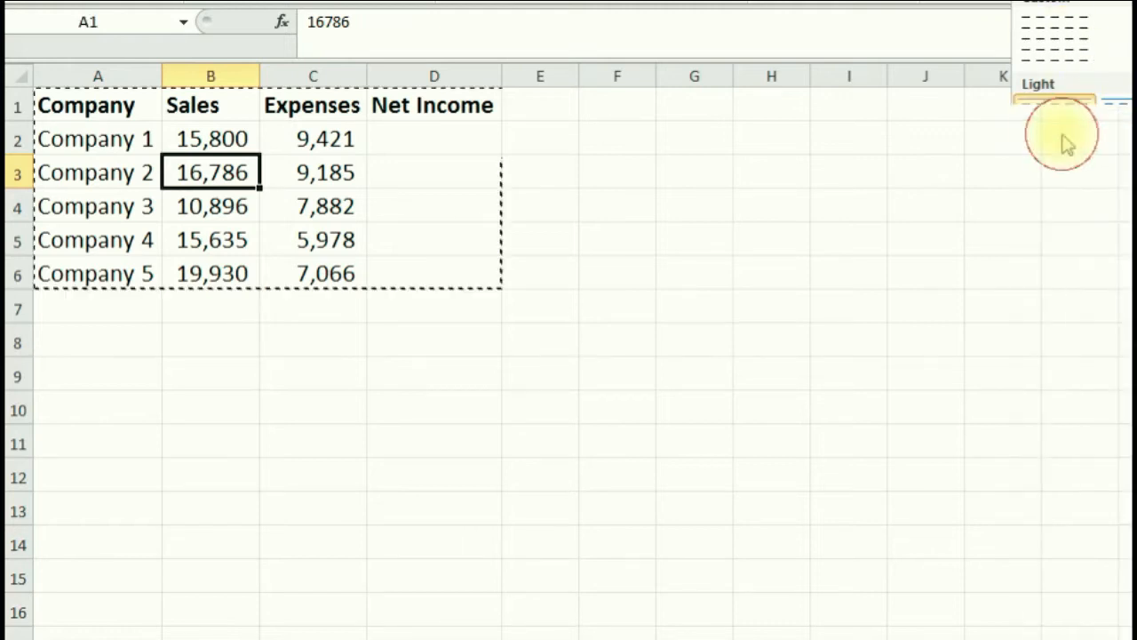
click(932, 459)
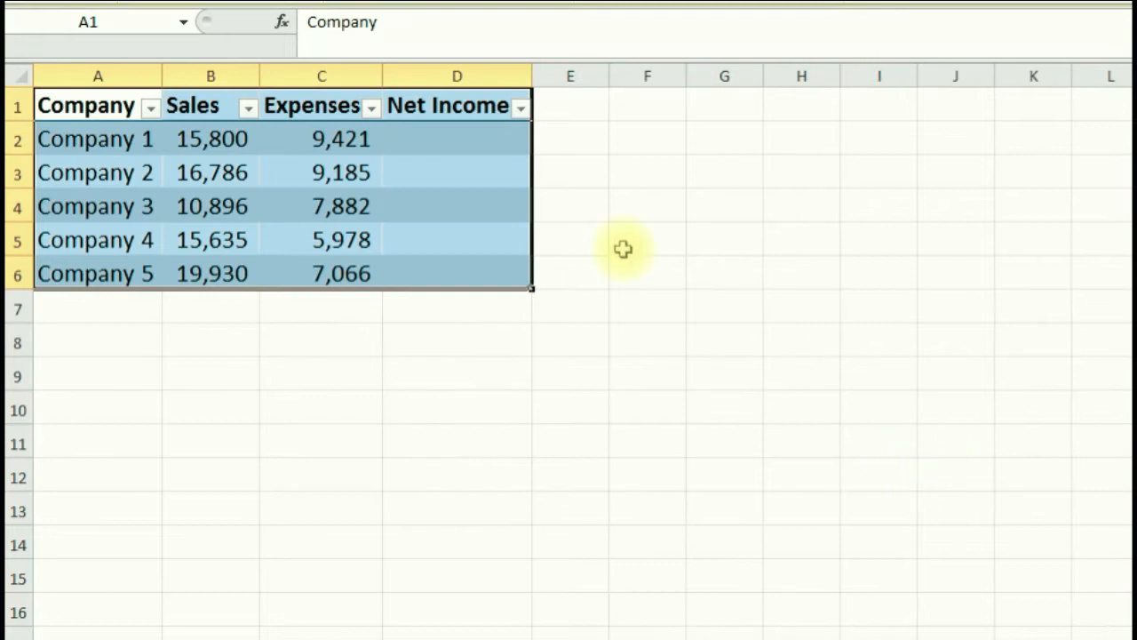
Examine the formatted table's rows and the entries in its Company column.
click(279, 234)
click(145, 246)
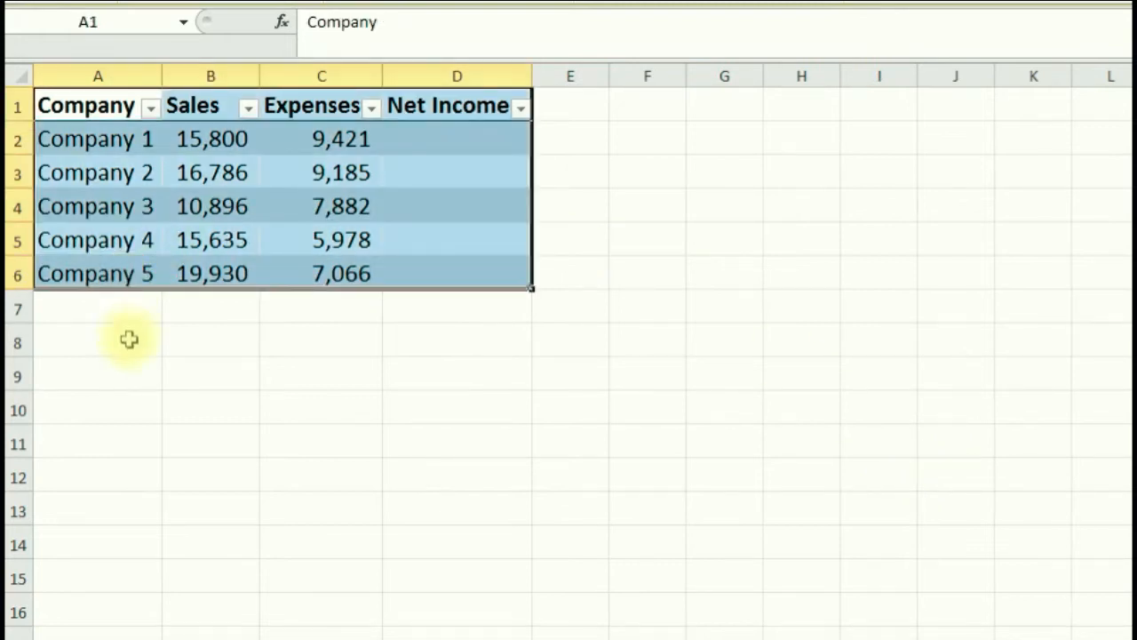
click(129, 342)
click(112, 380)
key(Tab)
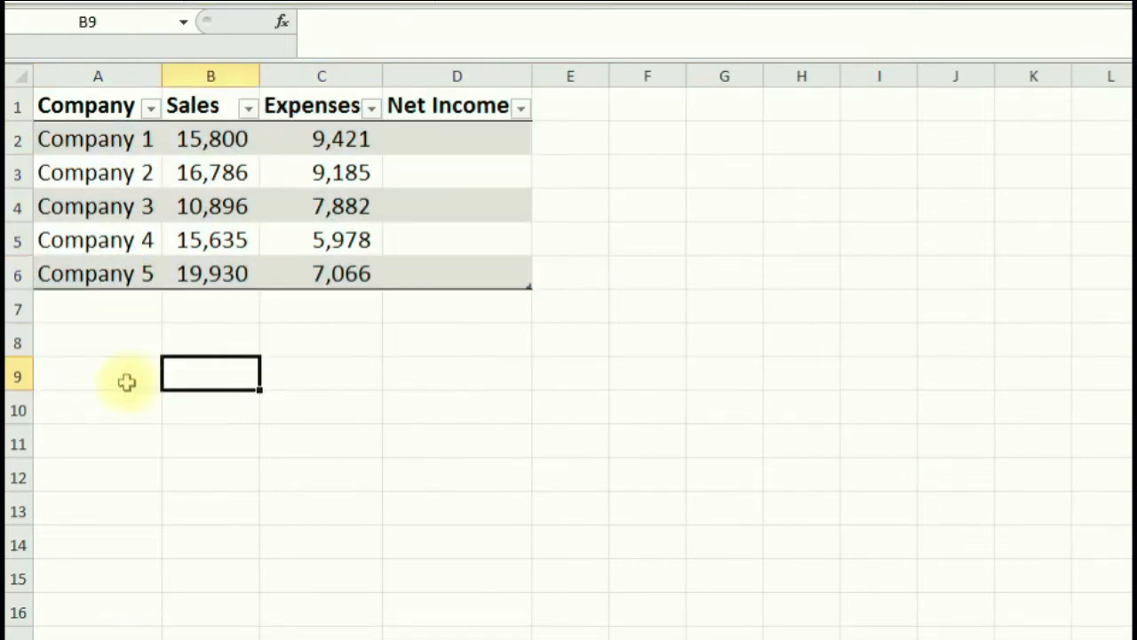
click(128, 197)
click(124, 172)
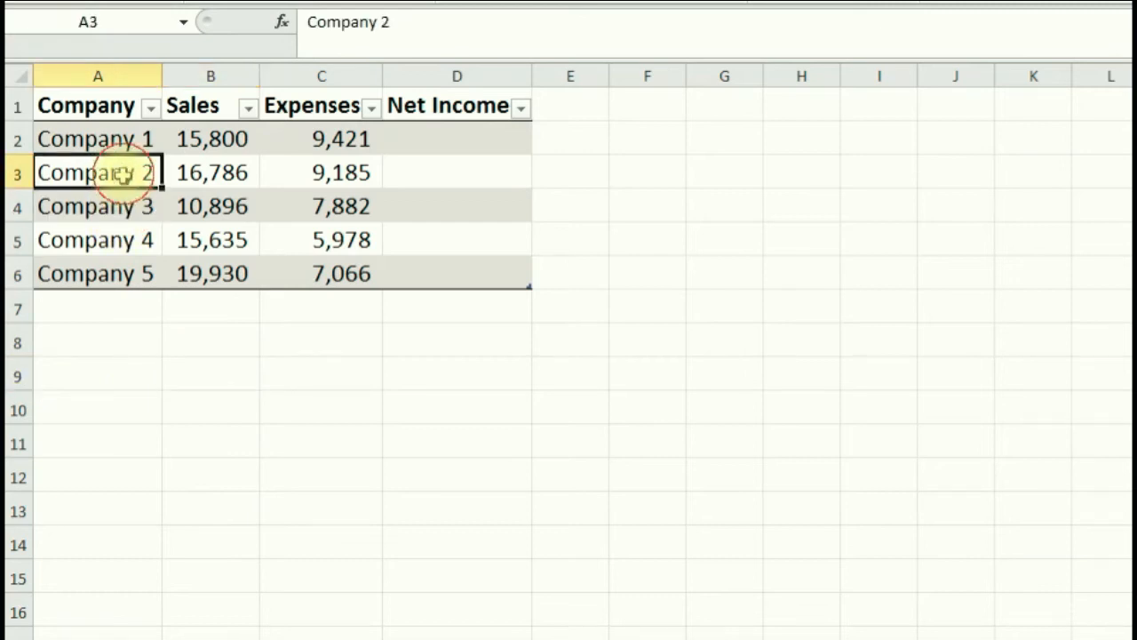
click(120, 238)
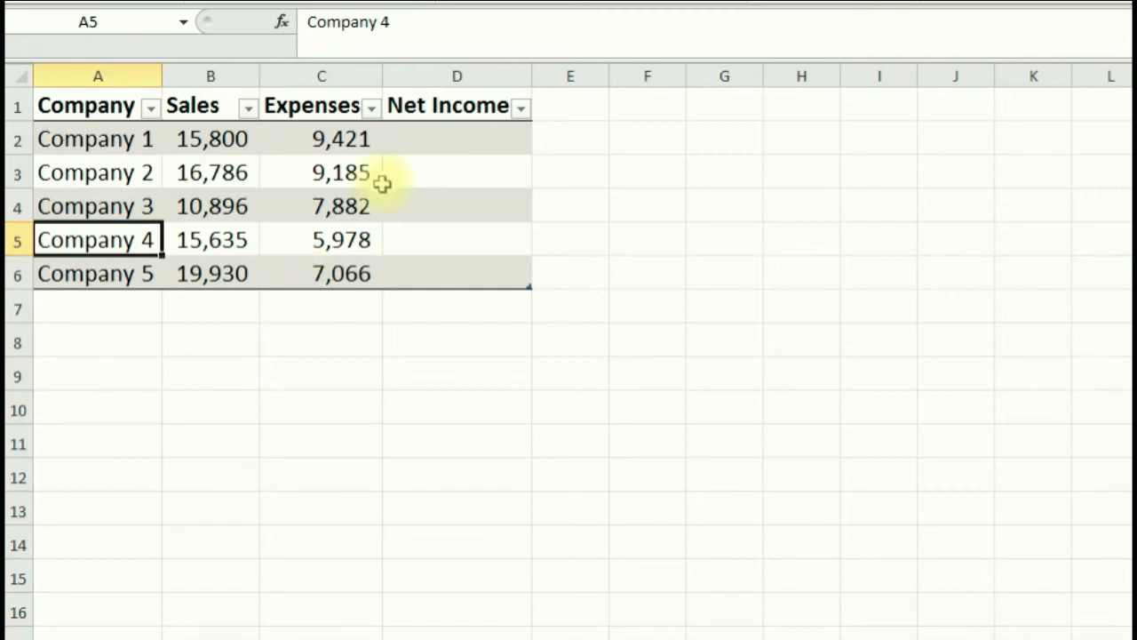
click(454, 142)
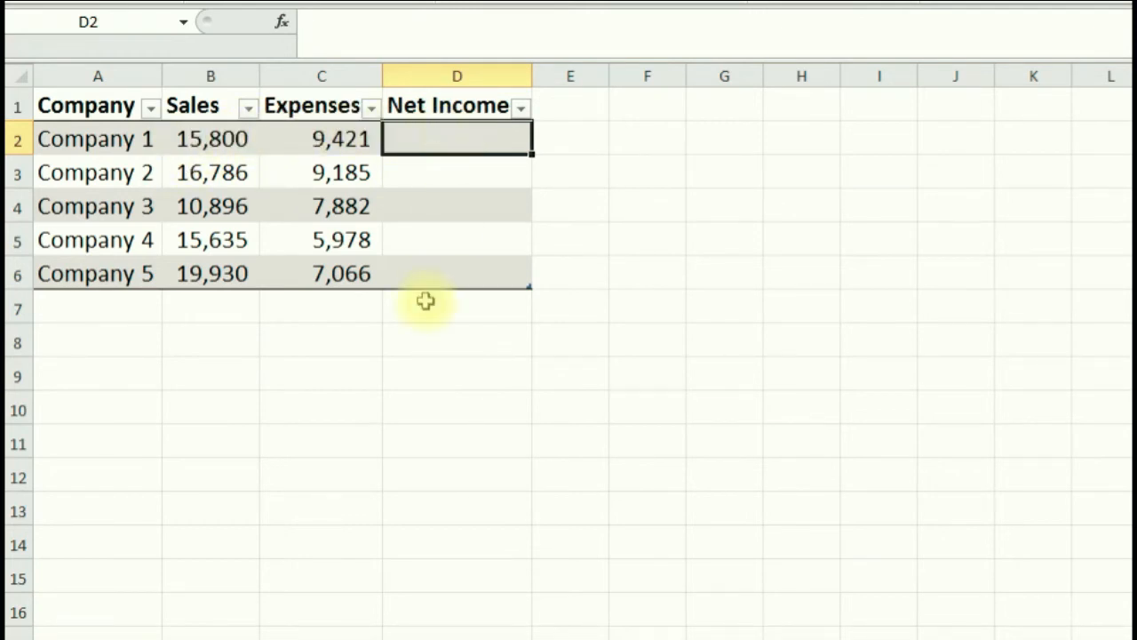
text(+)
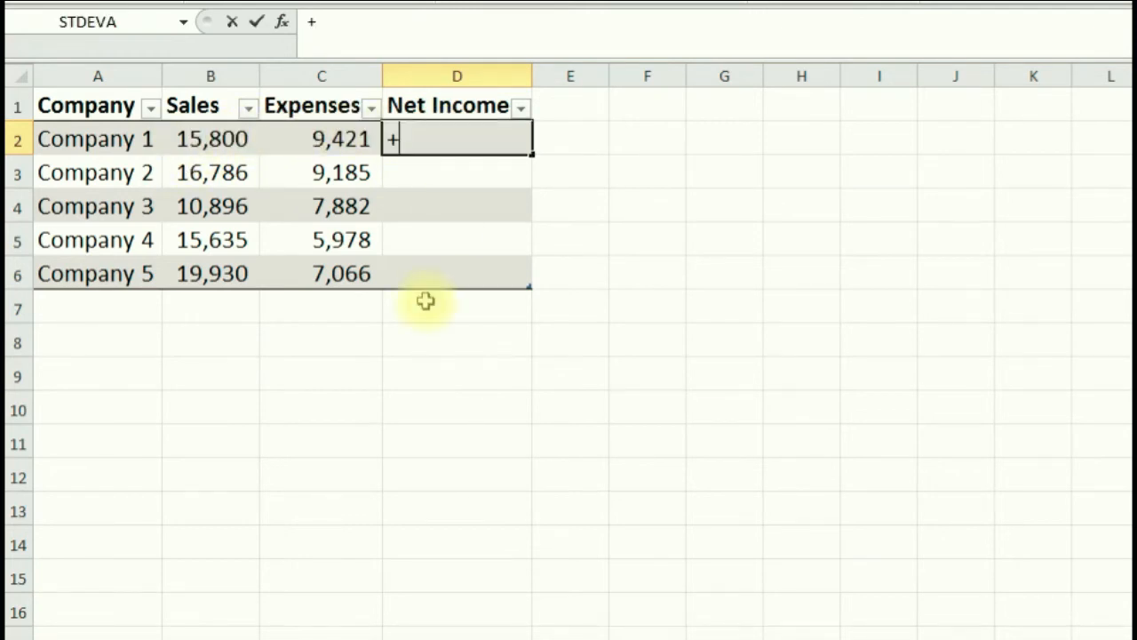
click(211, 139)
text(-)
click(322, 139)
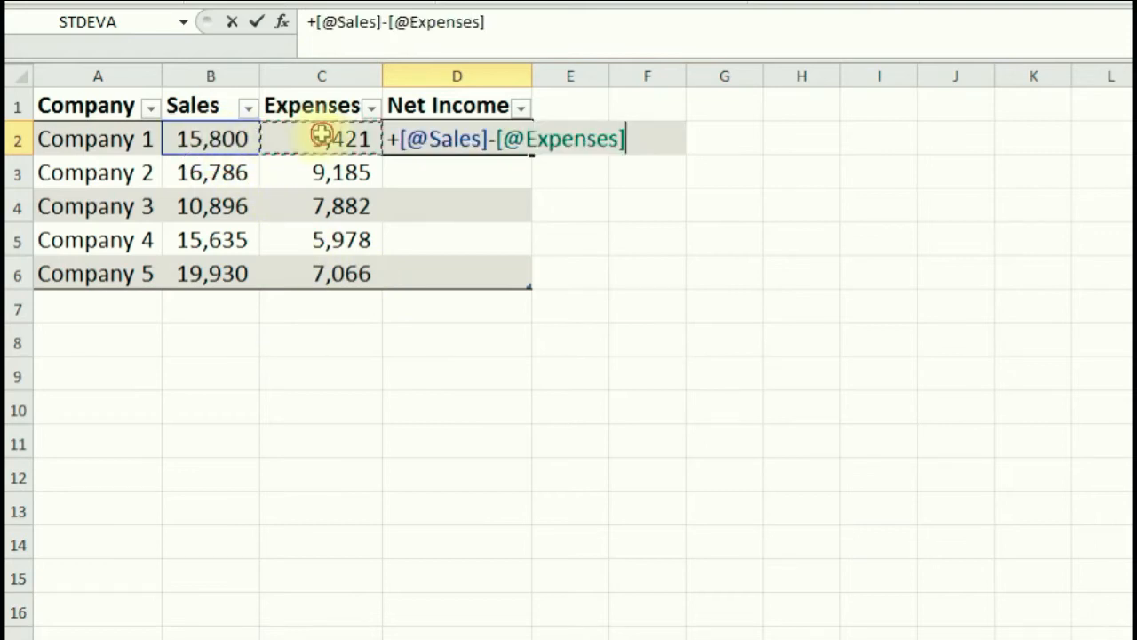
key(Return)
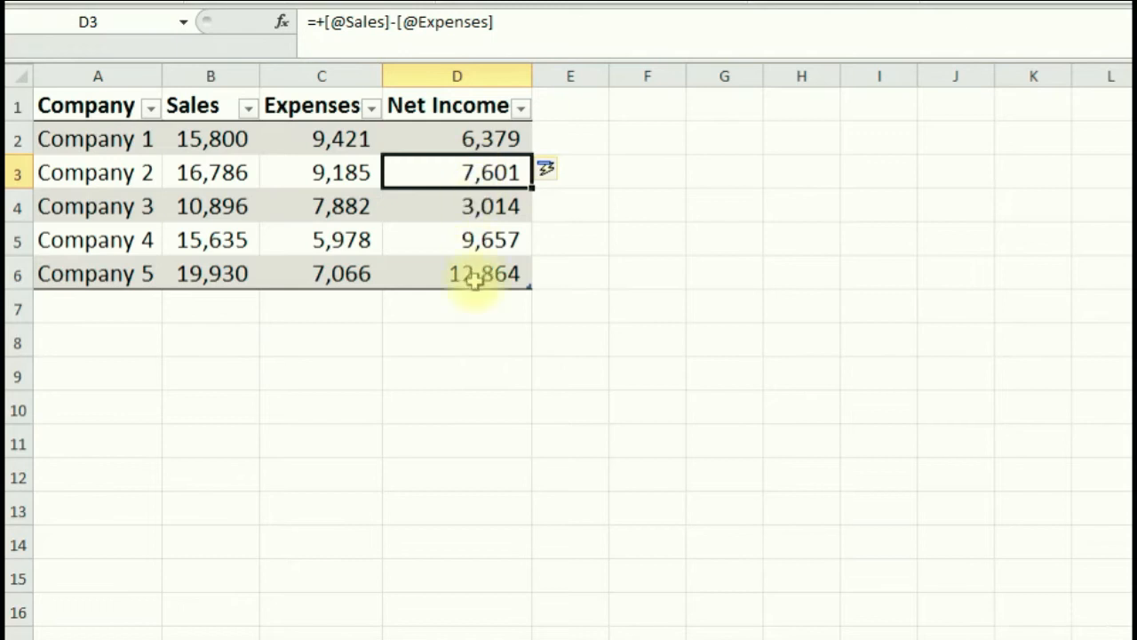
Compare the structured net income formulas in D2, D3 and D4 of the table.
click(458, 131)
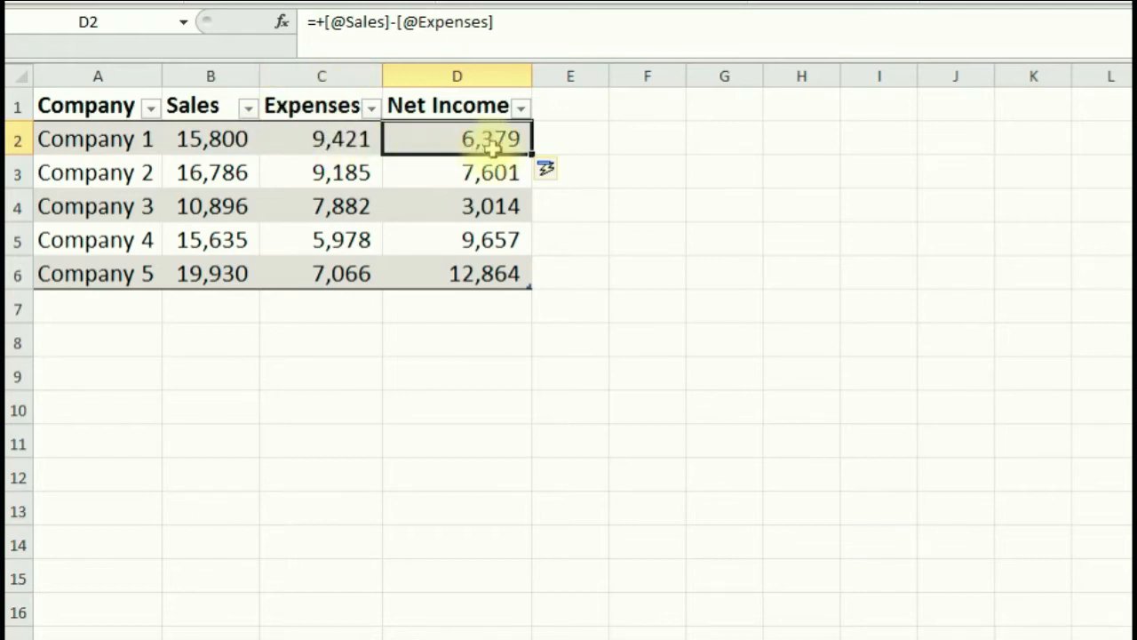
click(471, 203)
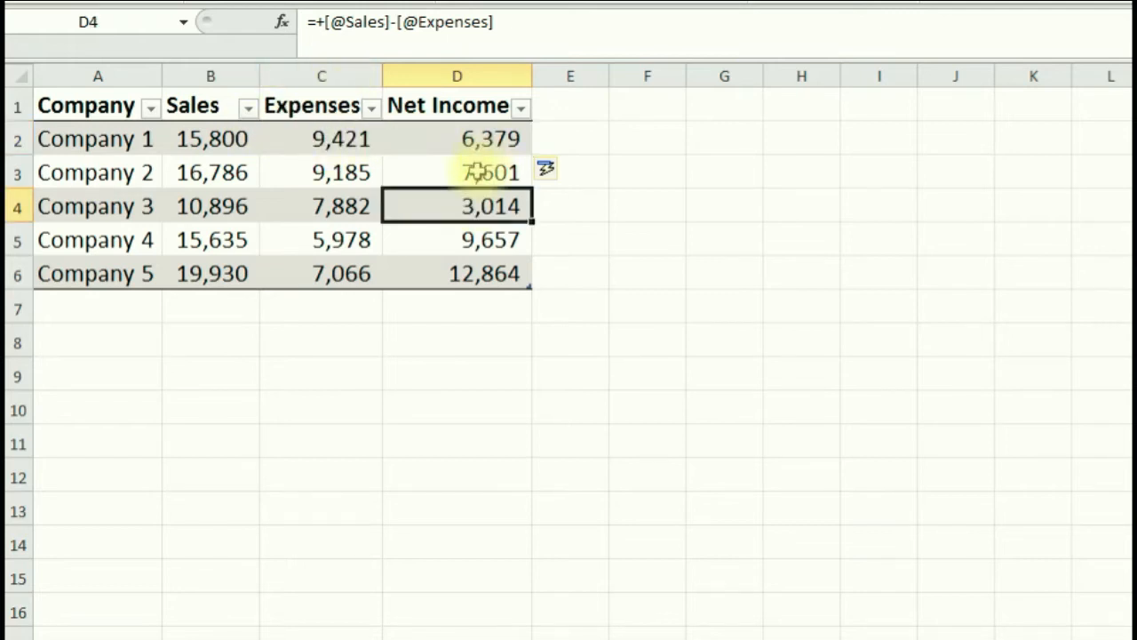
click(476, 171)
click(471, 135)
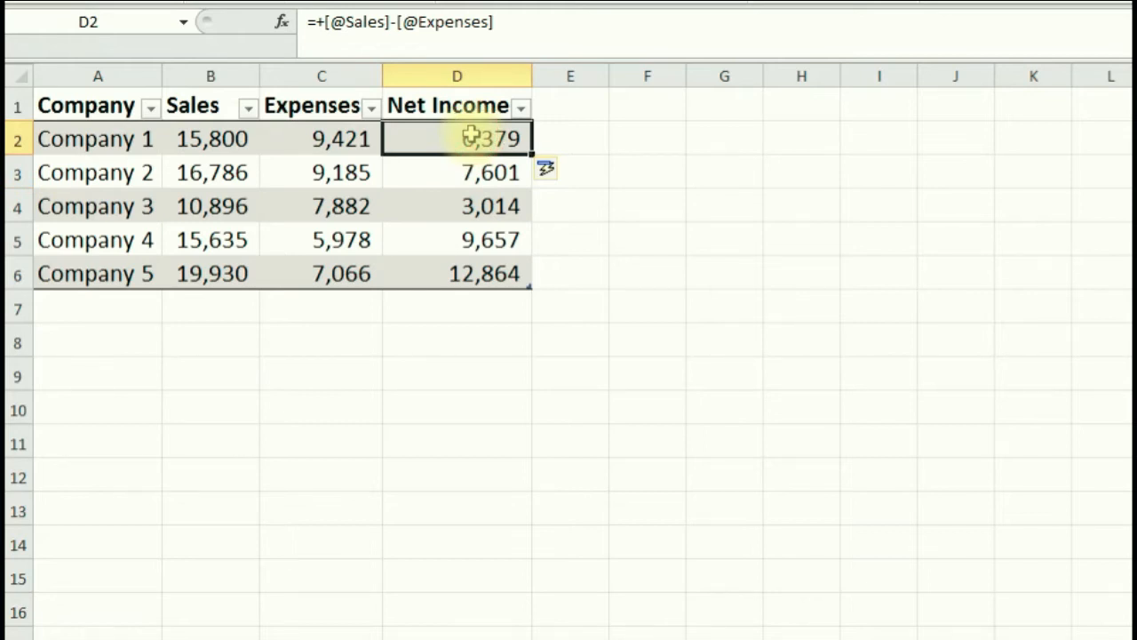
click(447, 171)
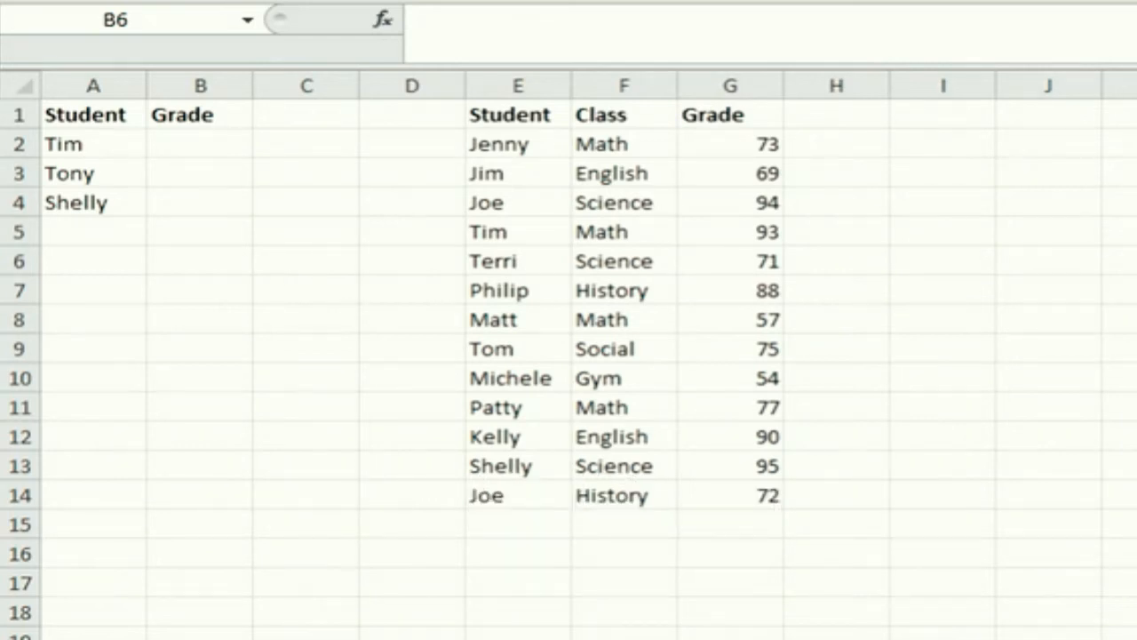
Examine the student names in A2:A4, the empty Grade column, and the student list in column E.
click(276, 195)
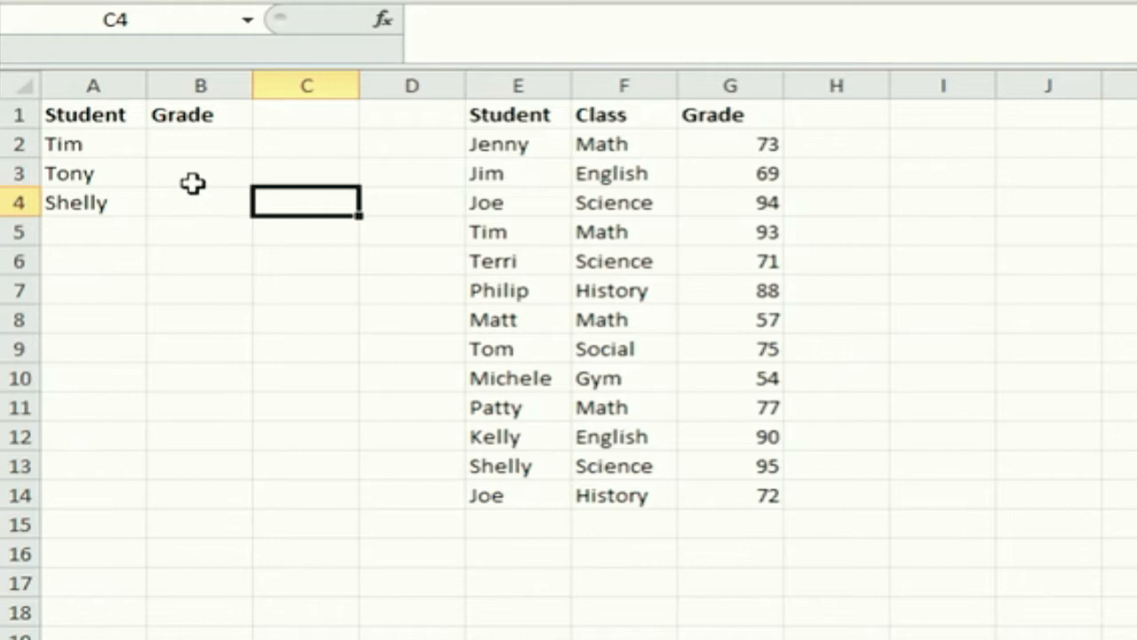
click(117, 151)
click(106, 174)
click(105, 203)
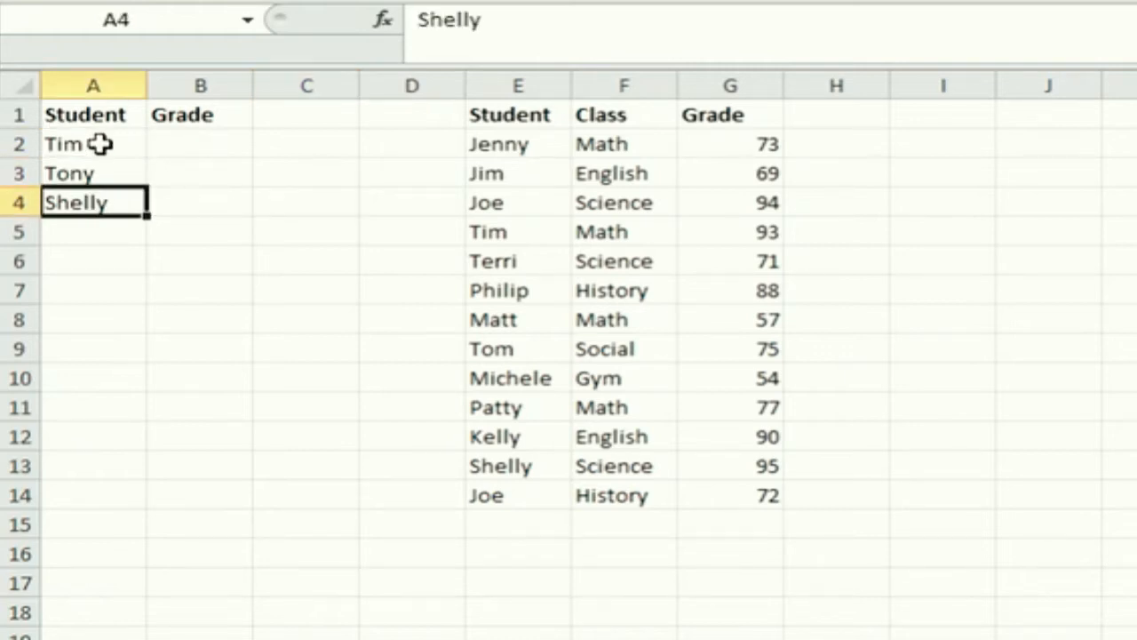
click(99, 145)
click(202, 146)
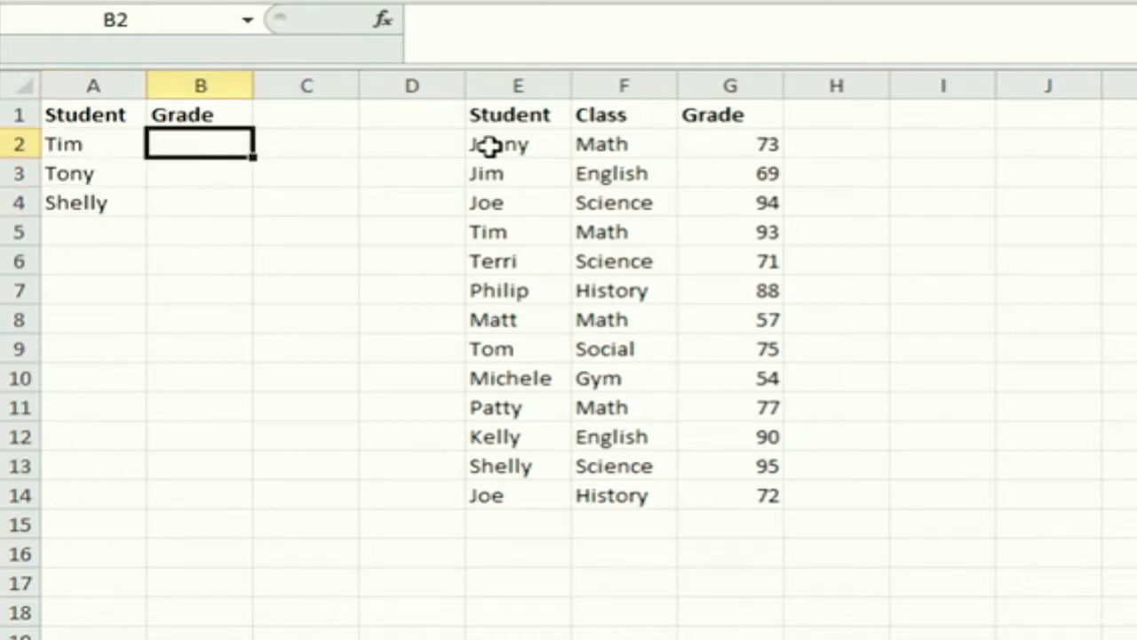
click(508, 258)
drag(502, 145, 202, 152)
Insert a VLOOKUP function in B2 with A2 as the lookup value and columns E:G as the table array.
click(205, 150)
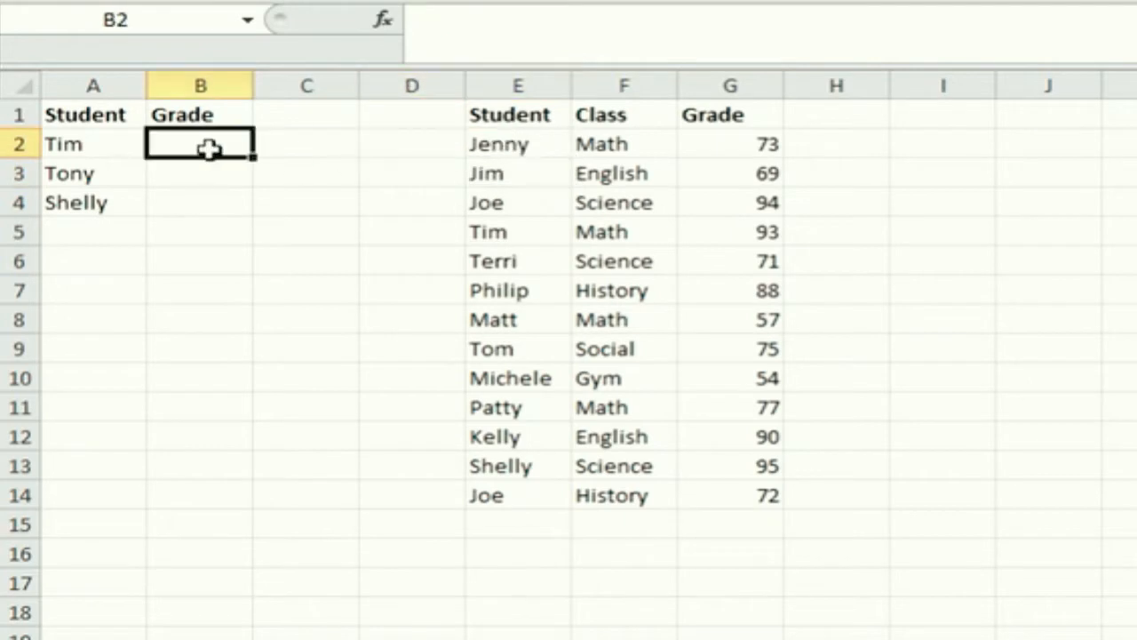
click(388, 14)
double_click(527, 478)
drag(671, 299, 677, 281)
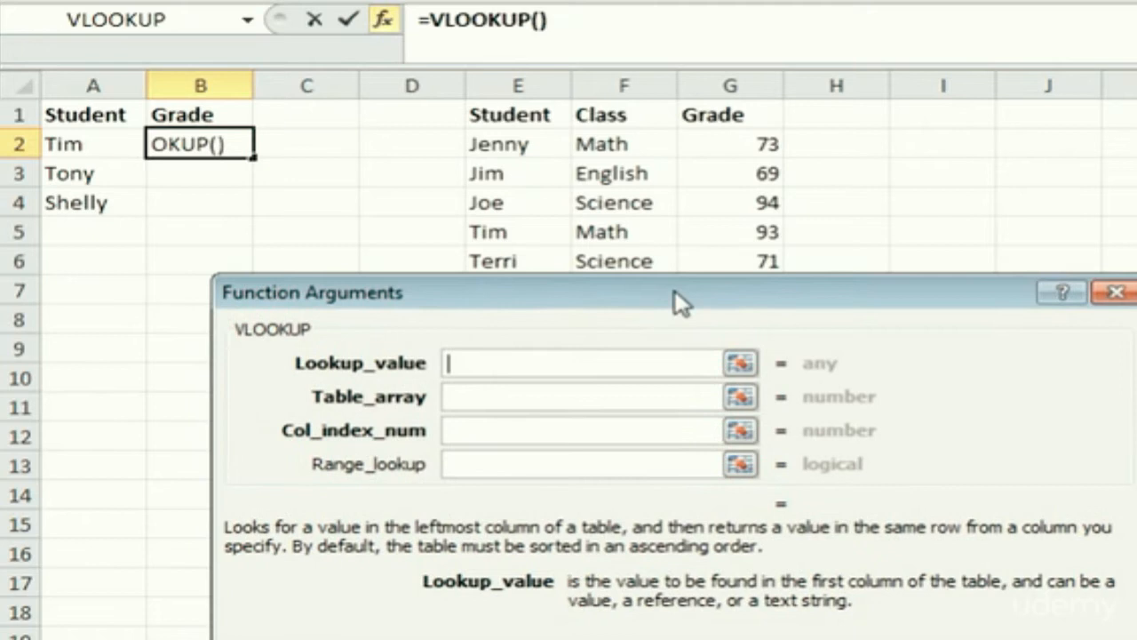
click(102, 142)
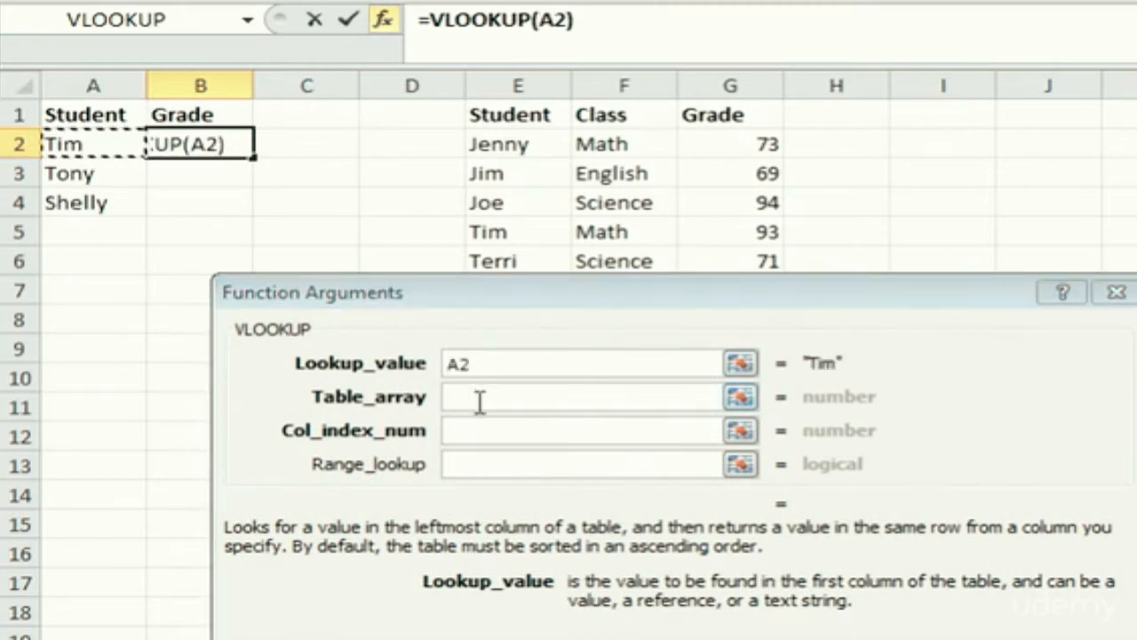
click(477, 399)
click(513, 83)
drag(514, 82, 730, 84)
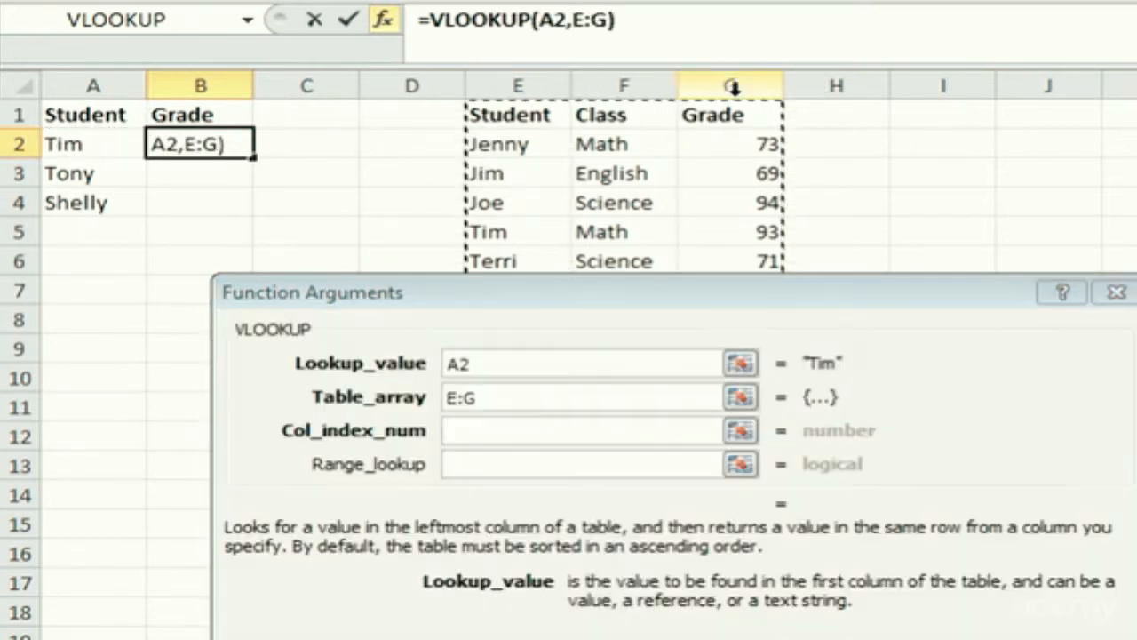
Complete the VLOOKUP in B2 with column index 3 and range lookup false.
click(482, 426)
text(3)
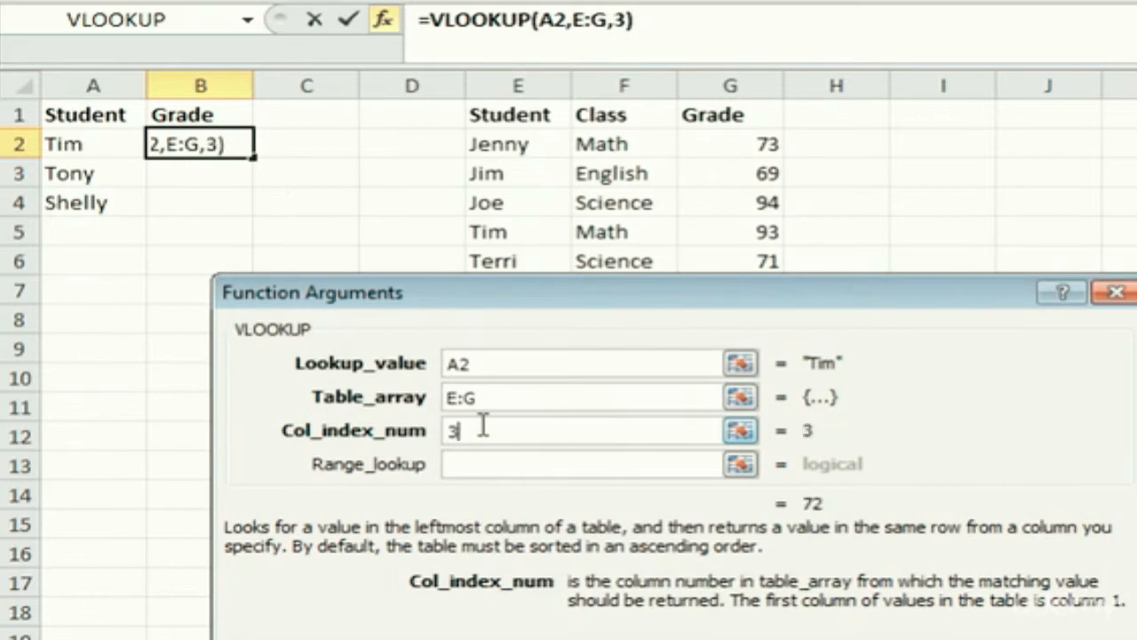
click(480, 469)
text(false)
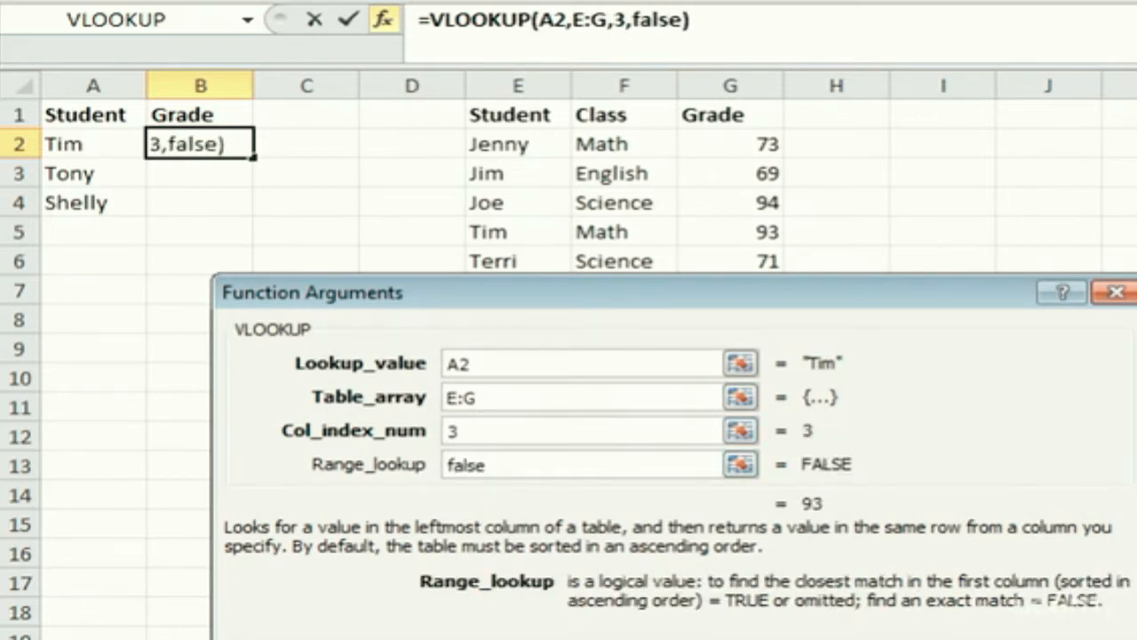
key(Return)
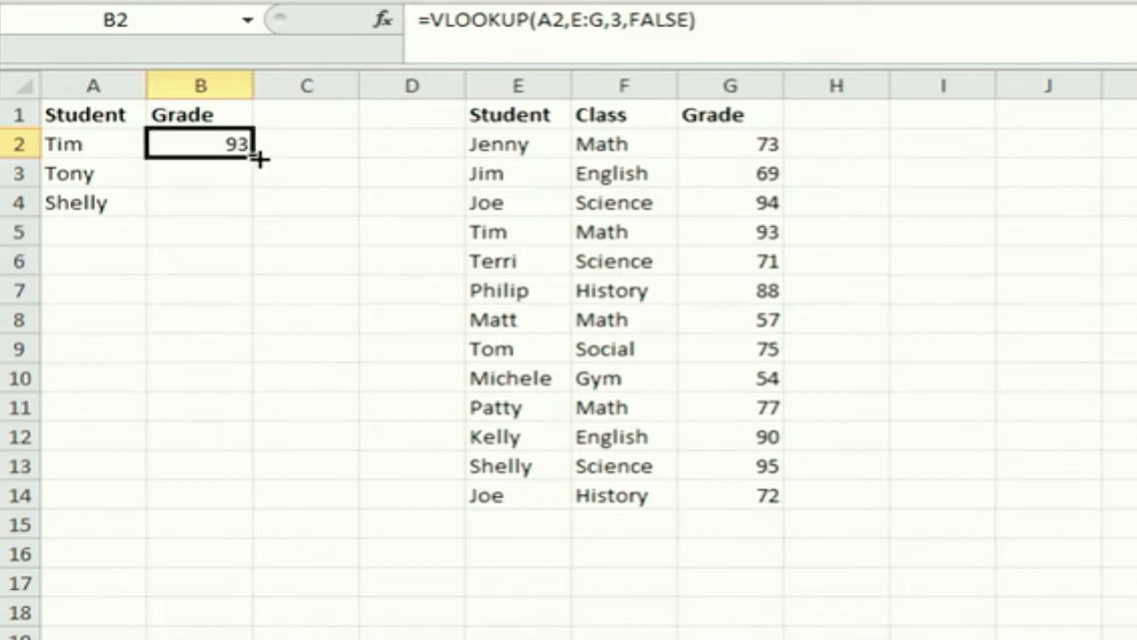
Fill the VLOOKUP formula from B2 down to B4, and check the name in A3 against the student list in column E.
drag(256, 159, 256, 207)
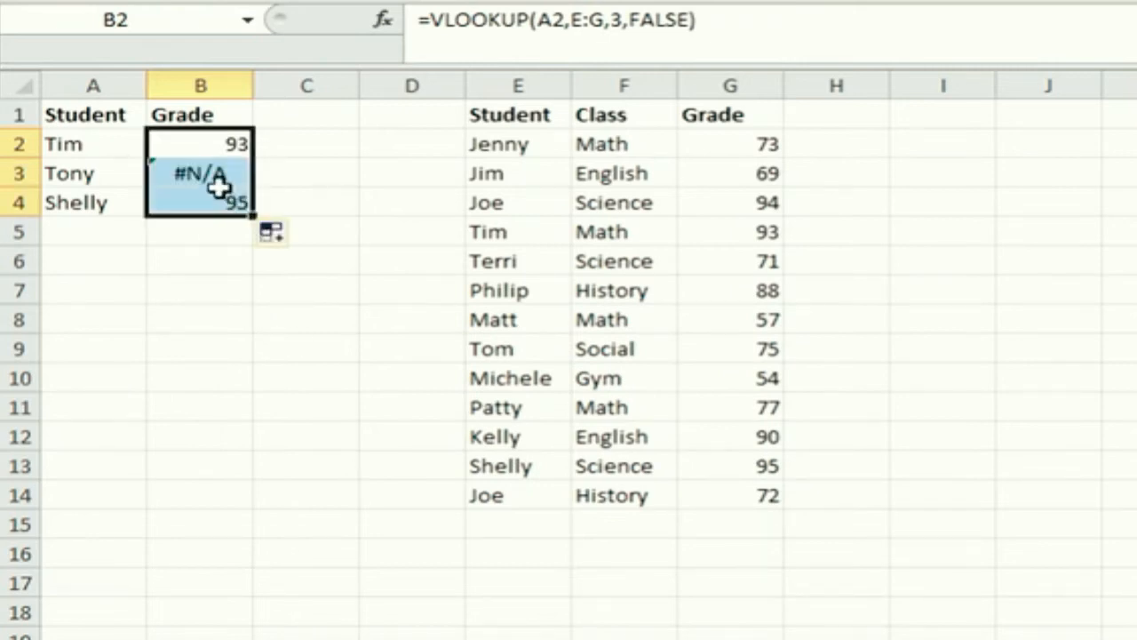
click(205, 173)
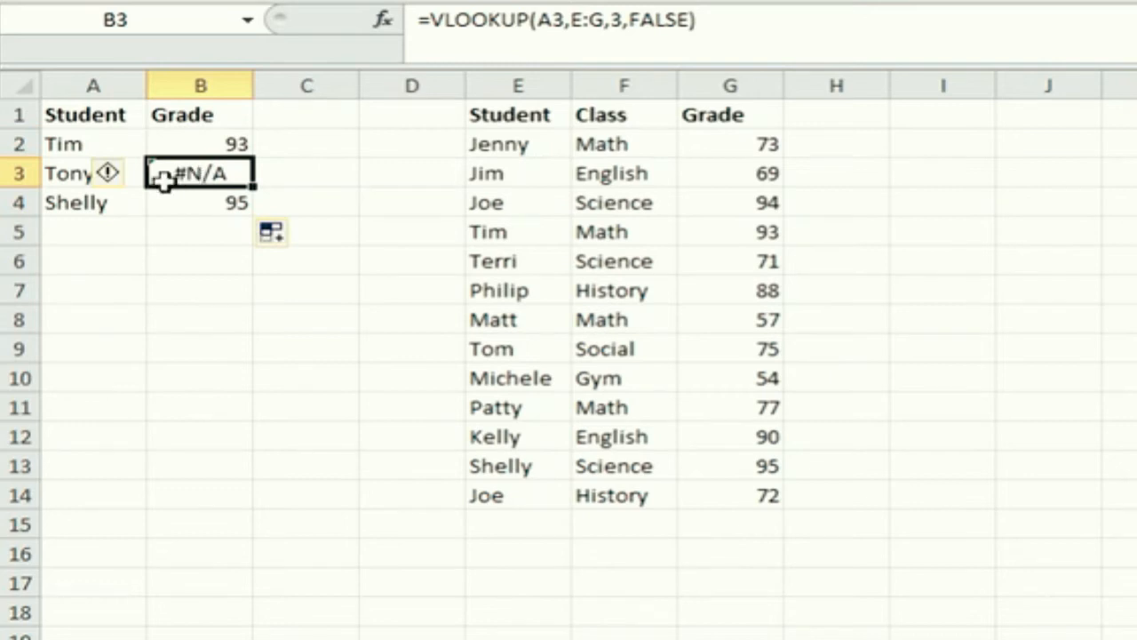
click(55, 174)
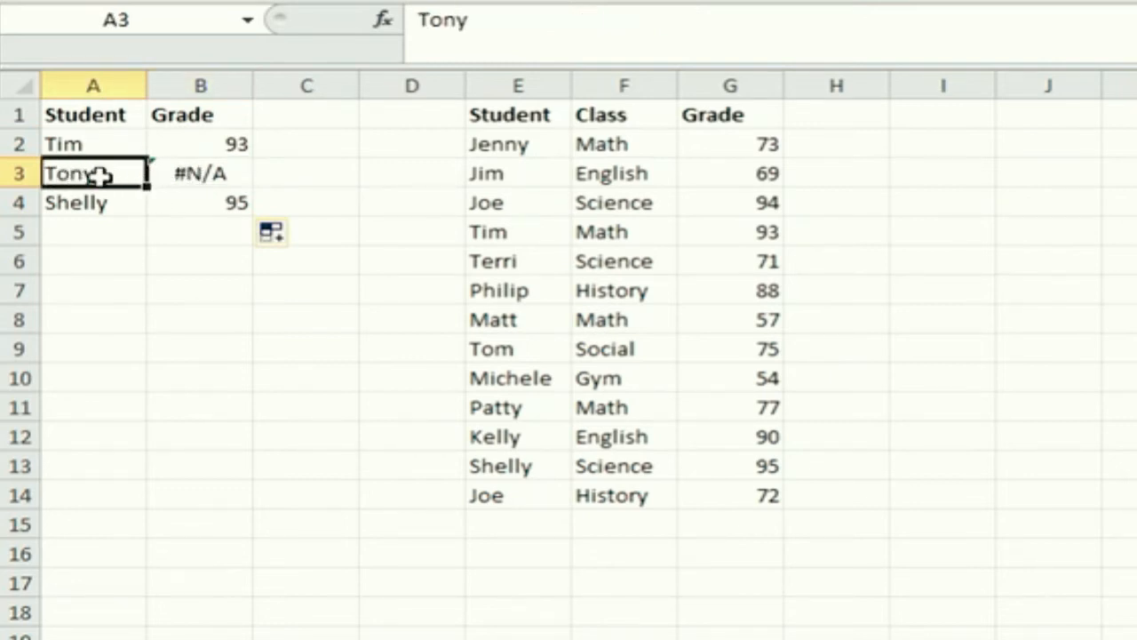
drag(508, 148, 508, 480)
click(355, 290)
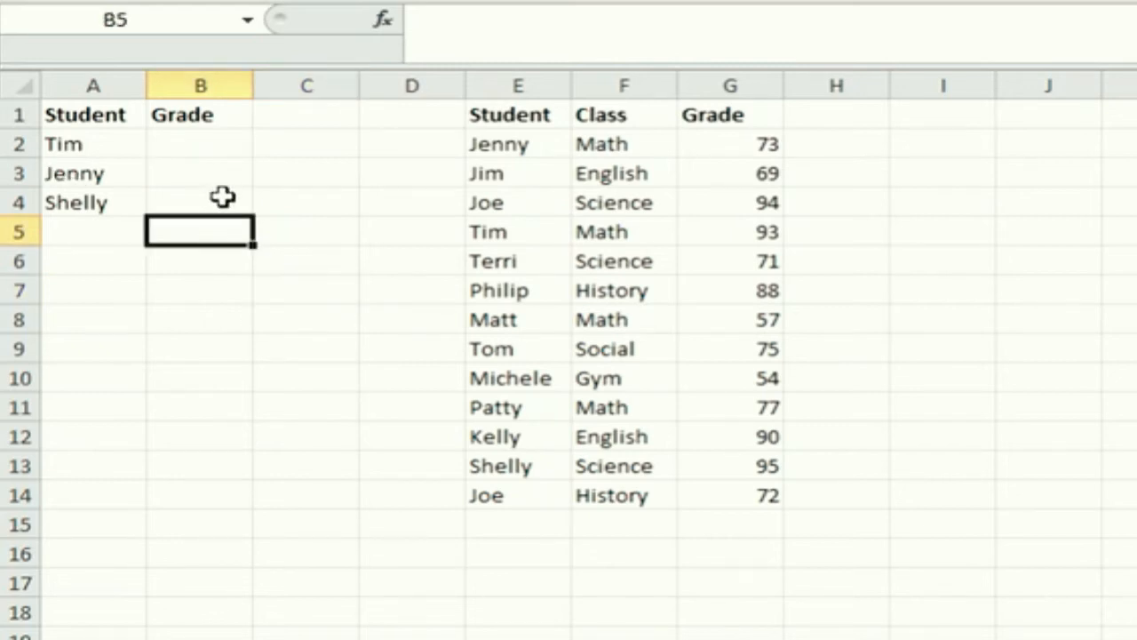
Insert a VLOOKUP function in B2 with A2 as the lookup value and columns E:G as the table array.
click(216, 172)
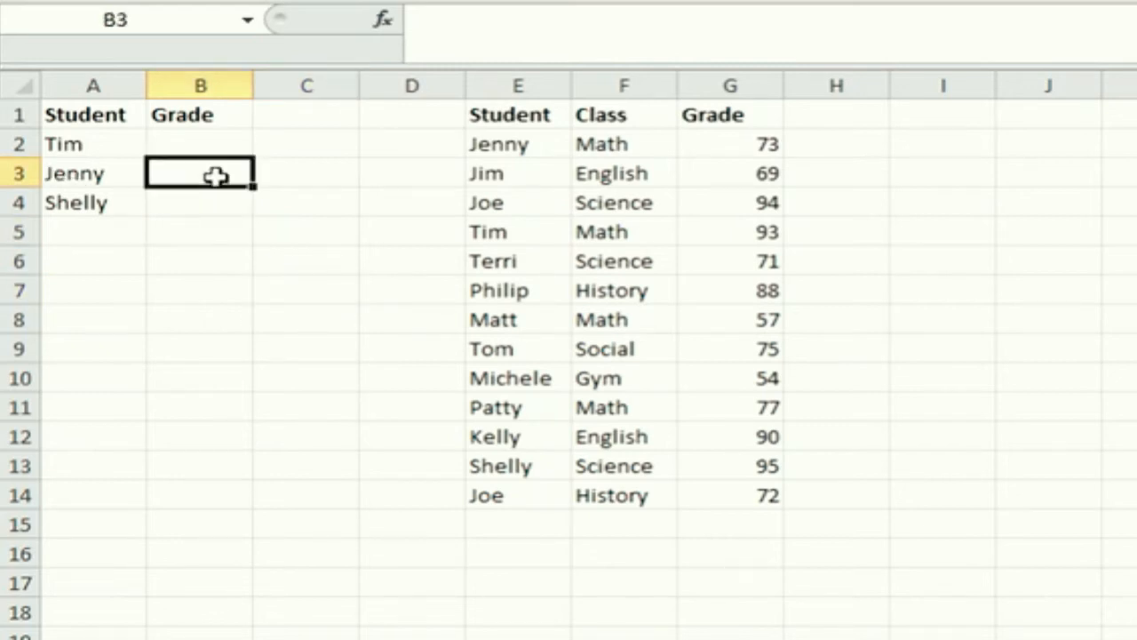
click(193, 140)
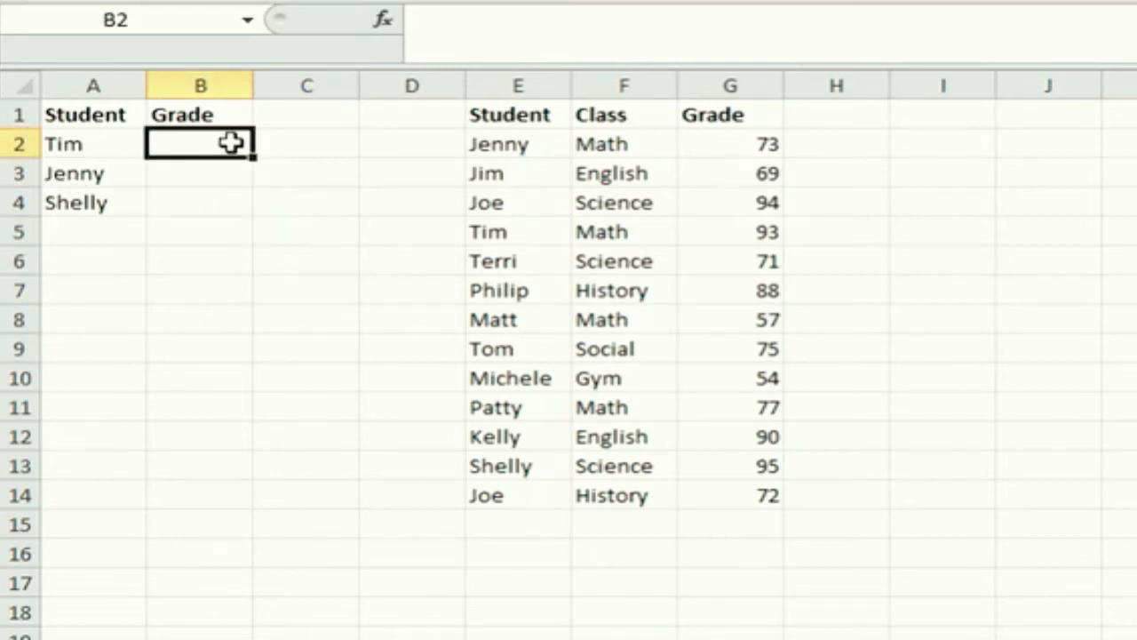
click(386, 22)
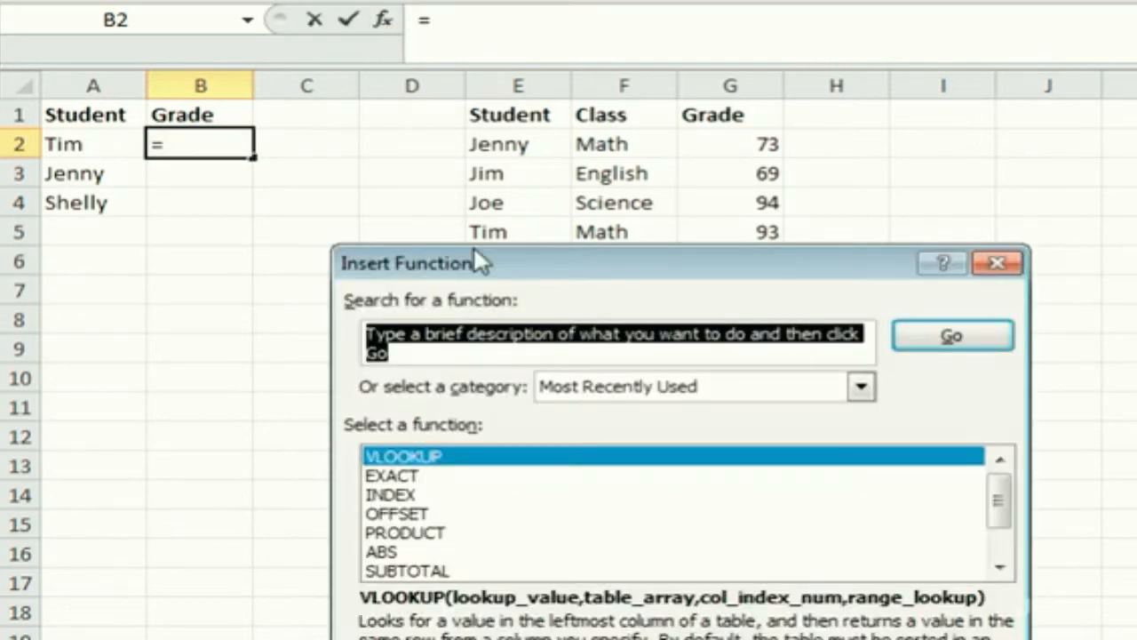
drag(540, 263, 522, 247)
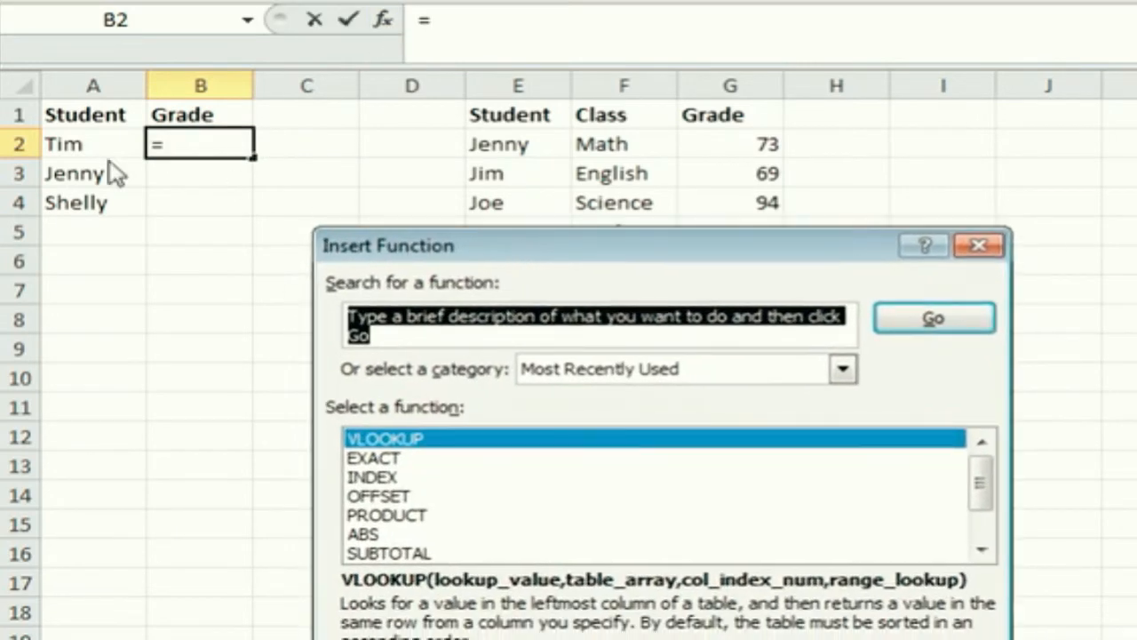
double_click(430, 439)
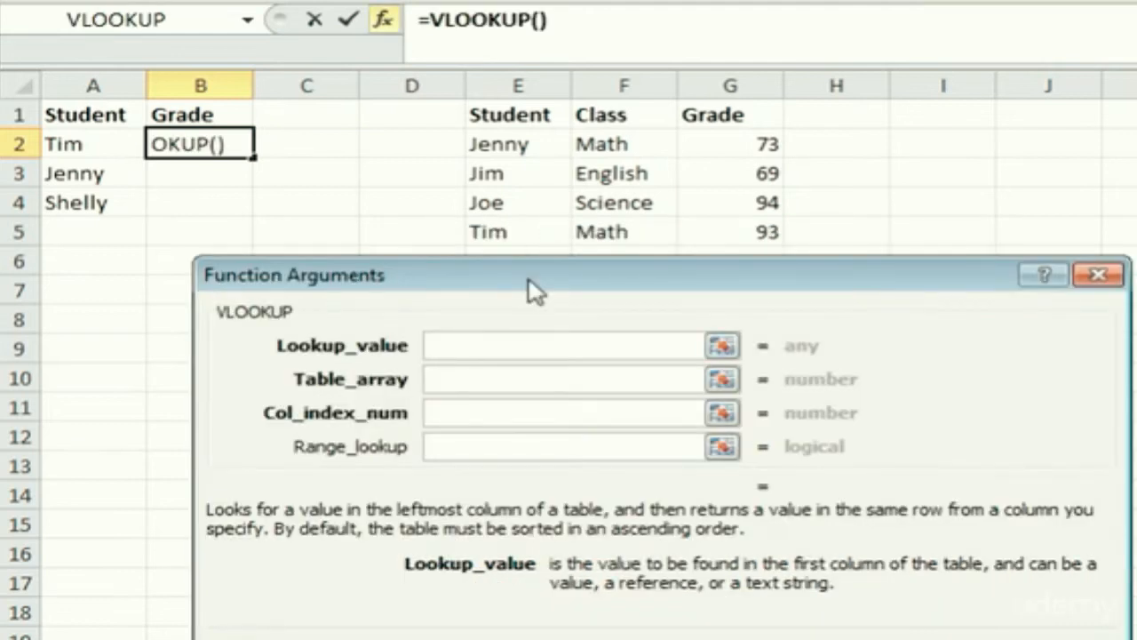
drag(529, 278, 511, 296)
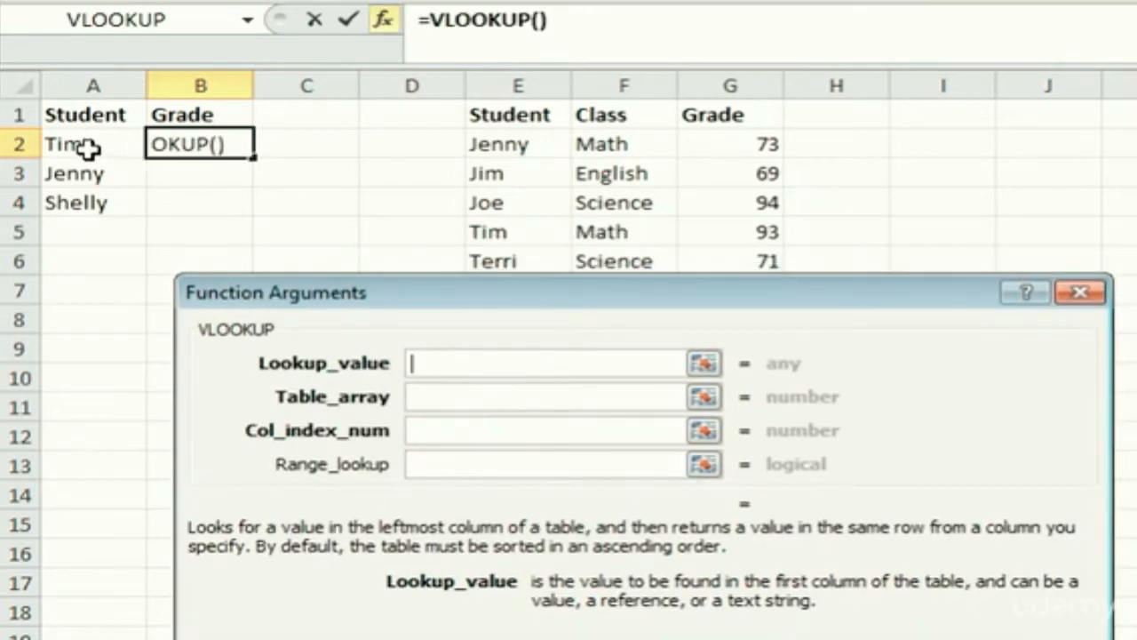
click(89, 148)
click(449, 401)
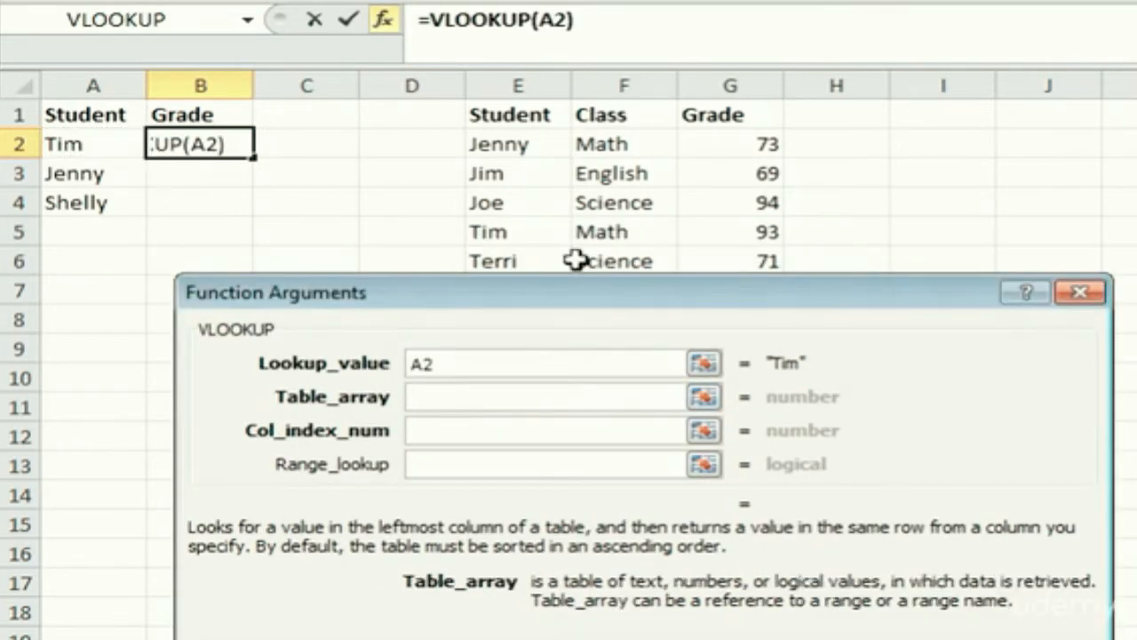
drag(579, 295, 566, 363)
drag(513, 79, 739, 89)
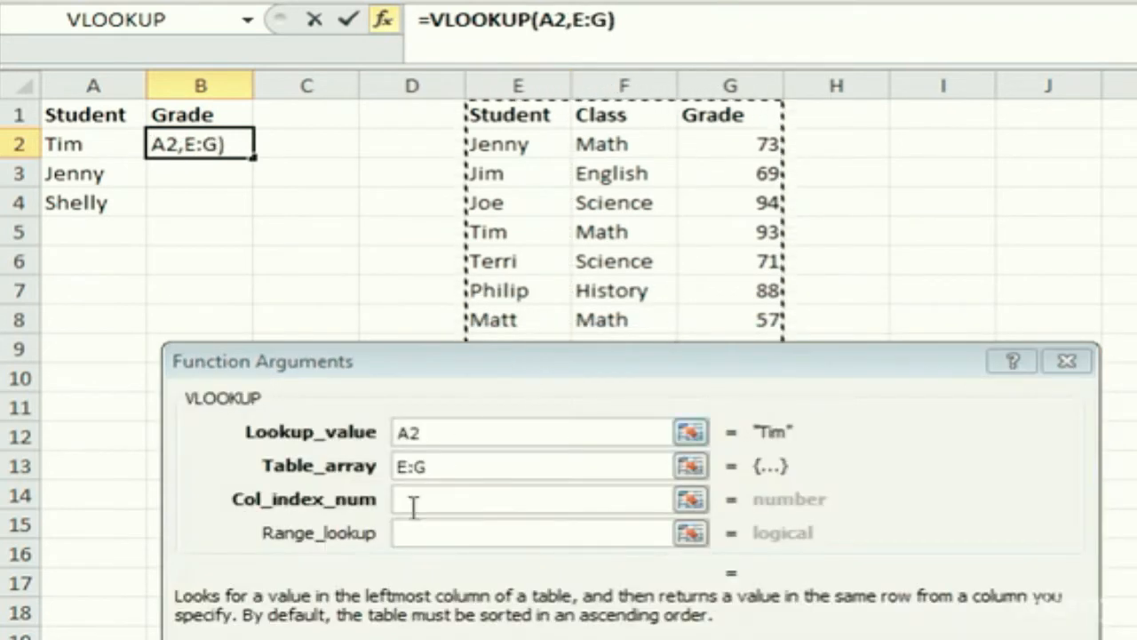
Complete the VLOOKUP in B2 with column index 5 and range lookup false.
click(440, 500)
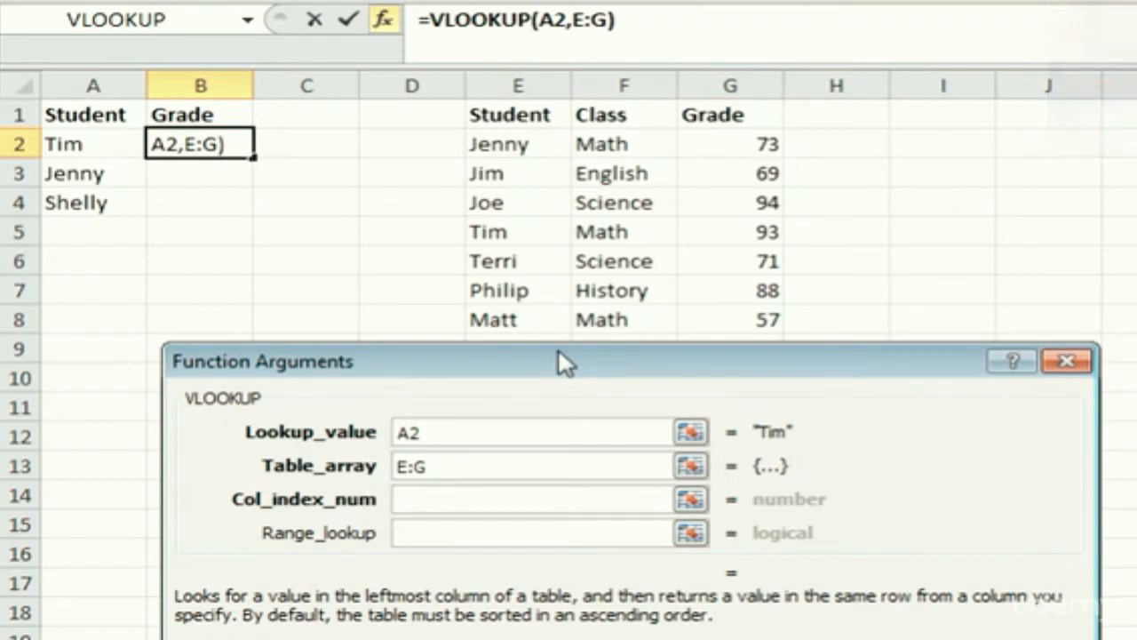
text(5)
click(425, 524)
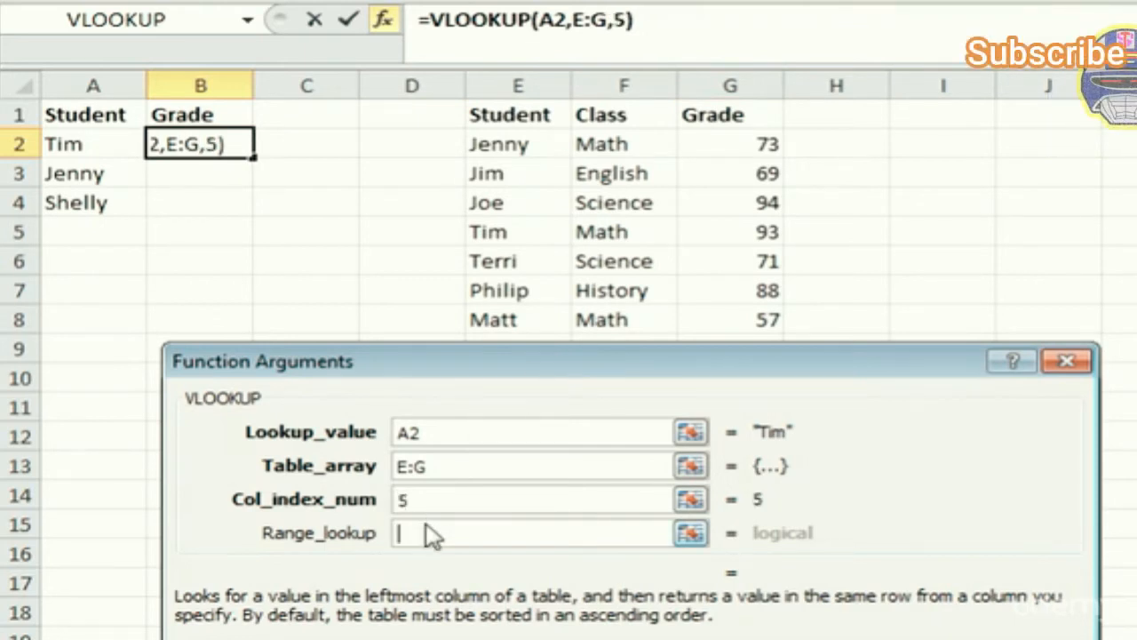
text(false)
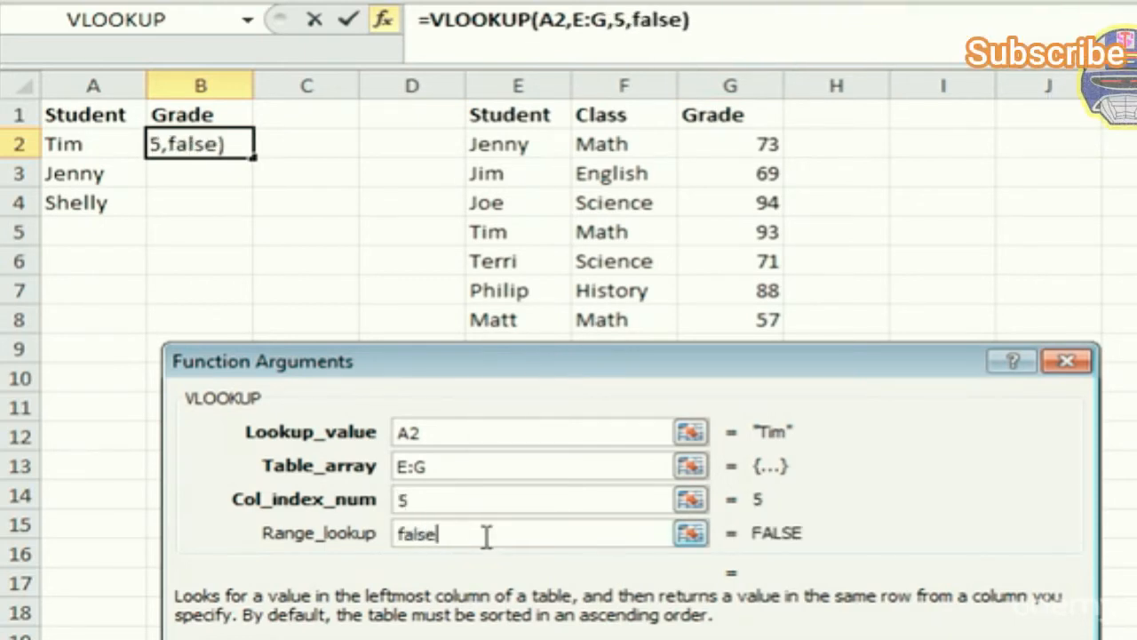
key(Return)
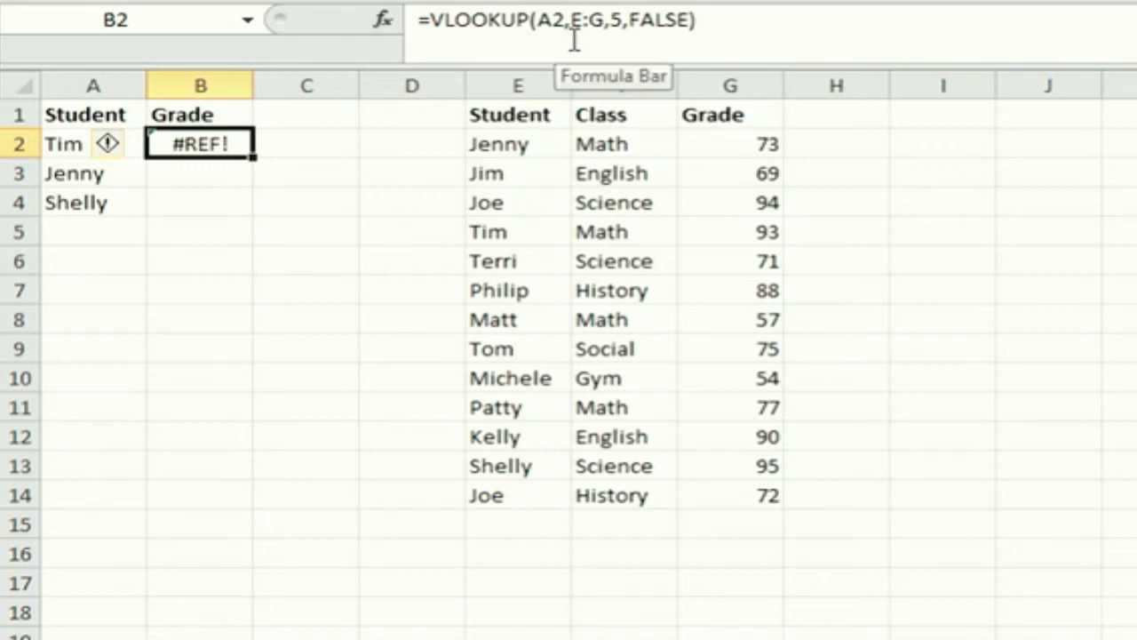
Check the VLOOKUP column index in B2 against the table array by counting columns from E across to I.
click(507, 83)
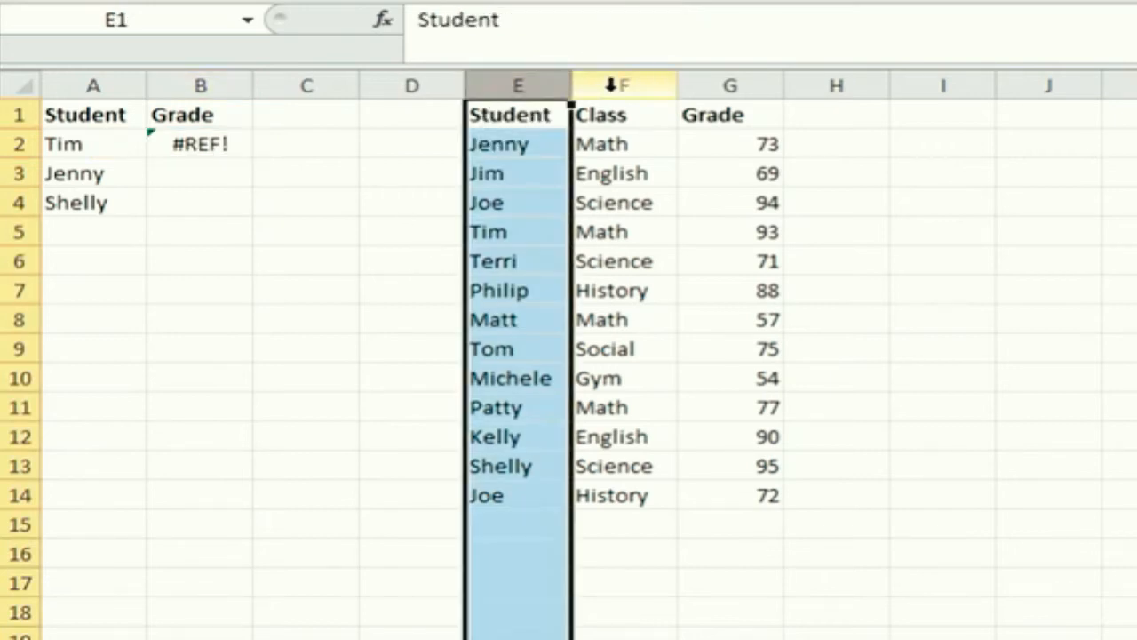
click(583, 85)
click(730, 84)
click(518, 84)
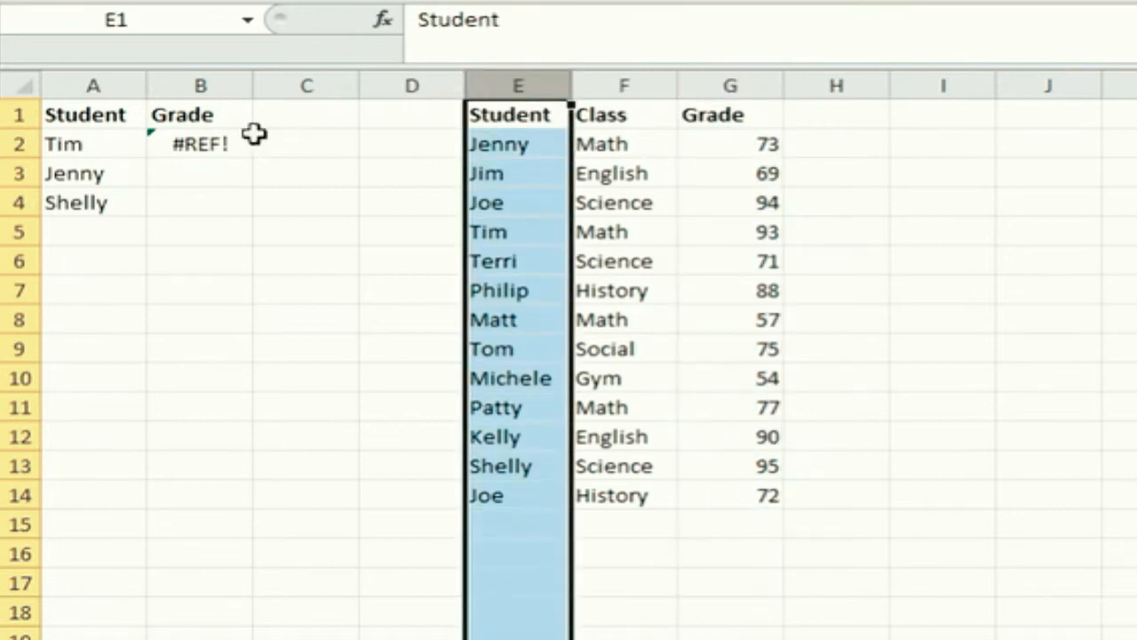
click(213, 140)
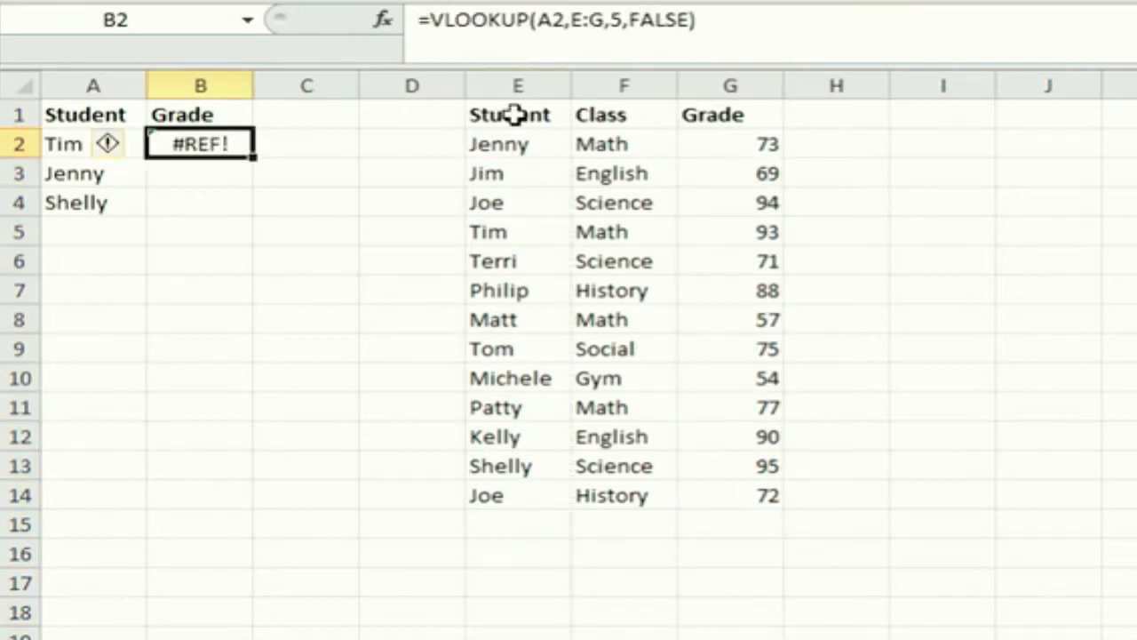
click(526, 110)
click(626, 117)
click(731, 119)
click(835, 122)
click(923, 119)
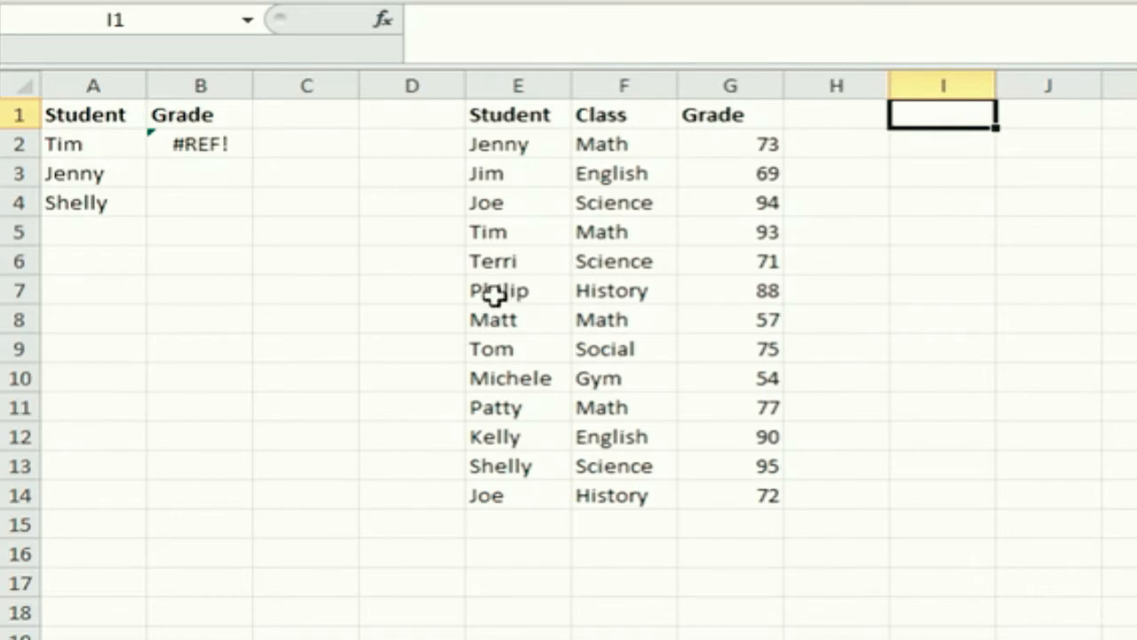
Review the extent of the E:G table array and the student, class and grade entries in row 7.
drag(486, 85, 728, 85)
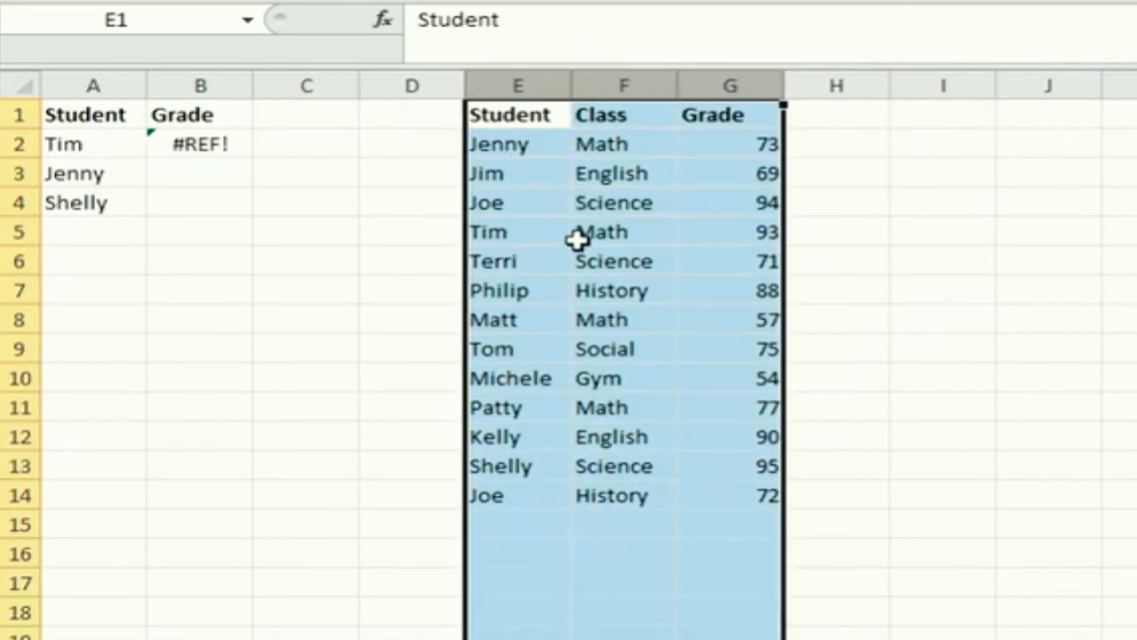
click(525, 295)
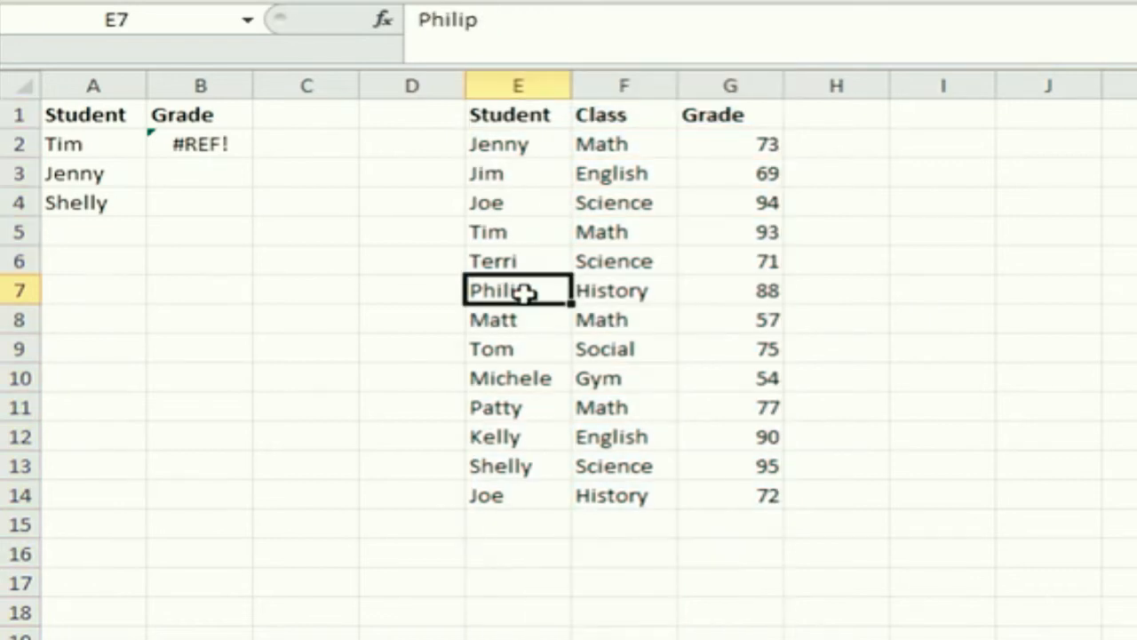
click(622, 293)
click(719, 294)
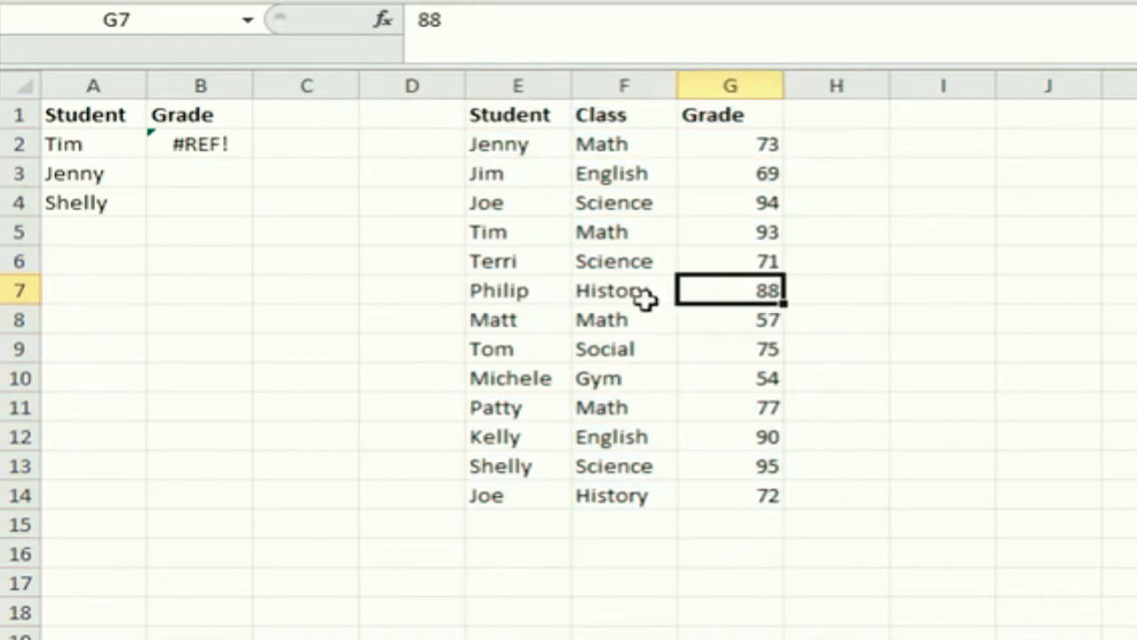
click(520, 294)
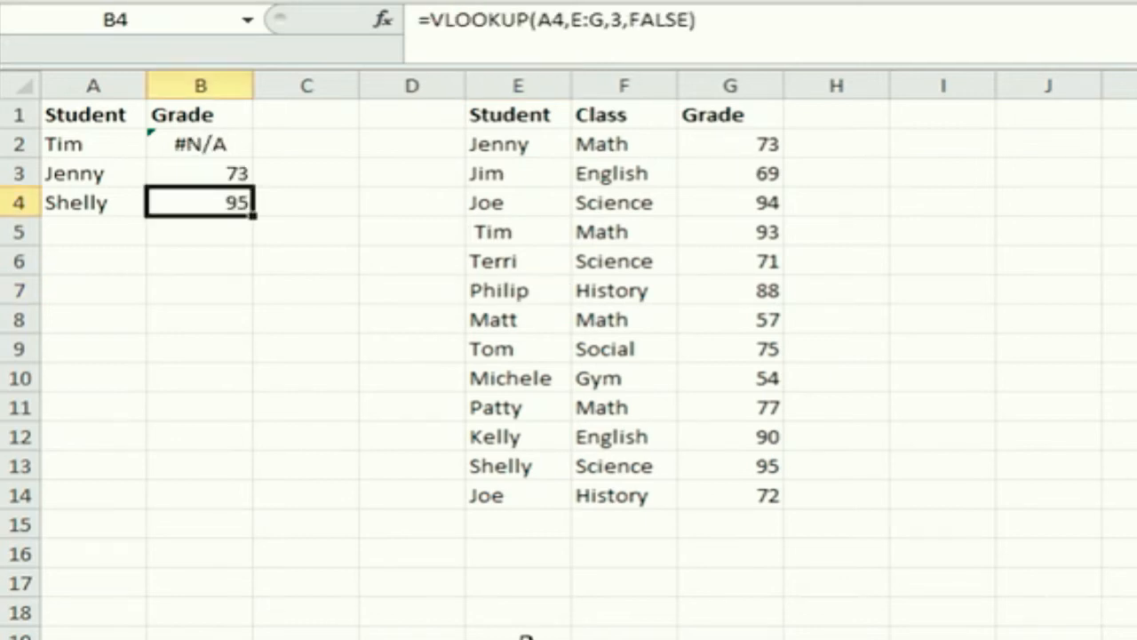
Clear the lookup formulas from the Grade cells B2:B4.
click(257, 286)
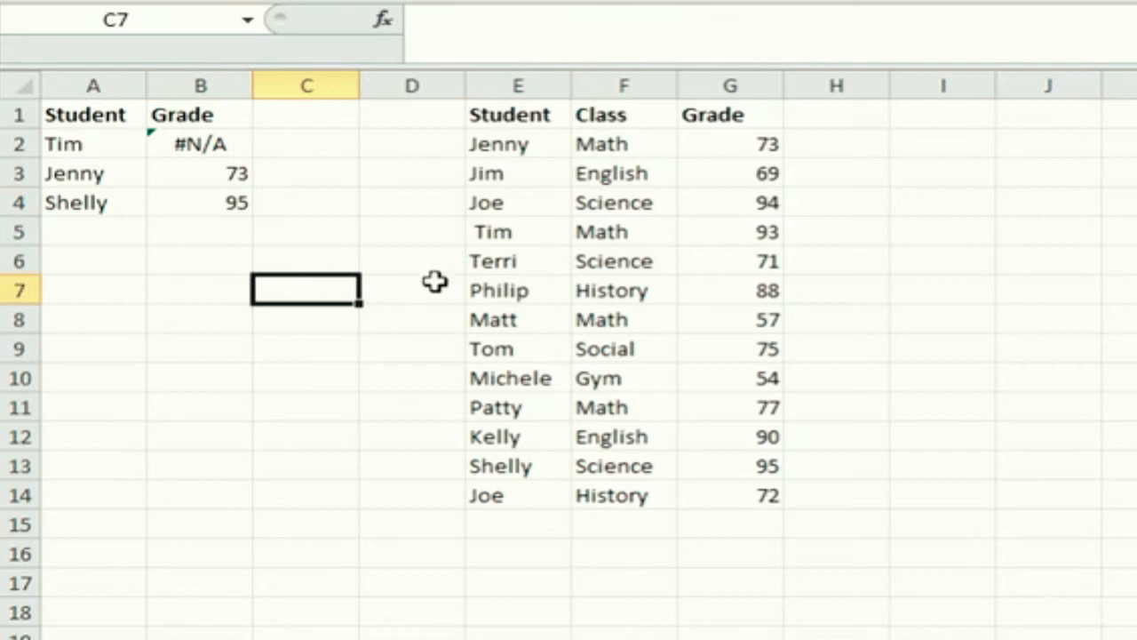
drag(229, 146, 236, 201)
key(Delete)
Insert a new VLOOKUP in B2 that looks up A2 in the table array E:G.
click(102, 143)
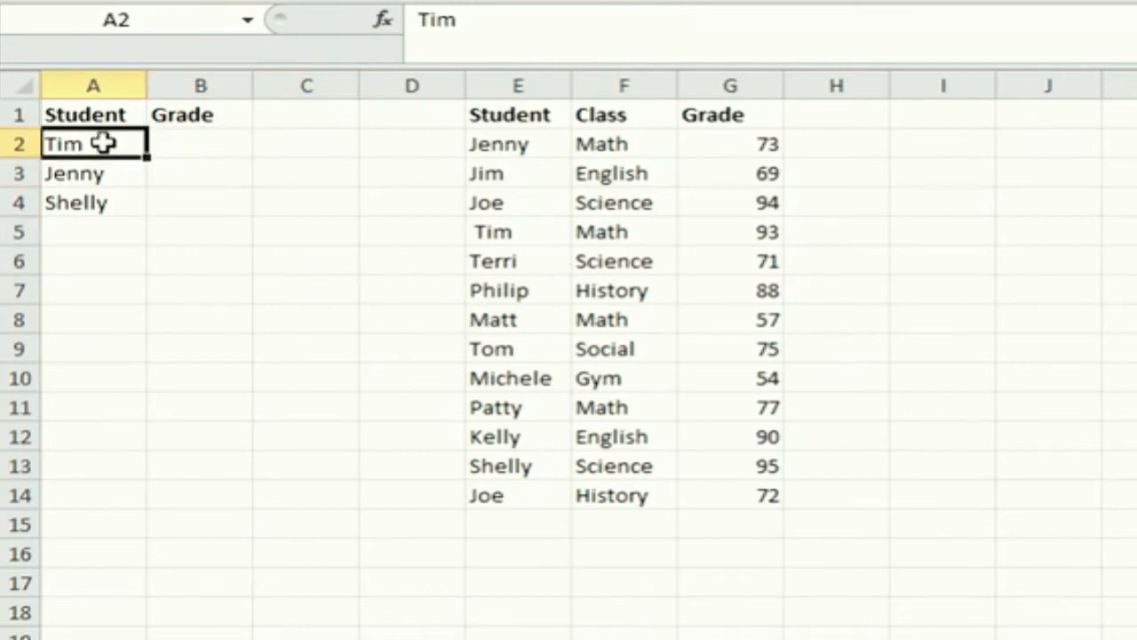
click(199, 144)
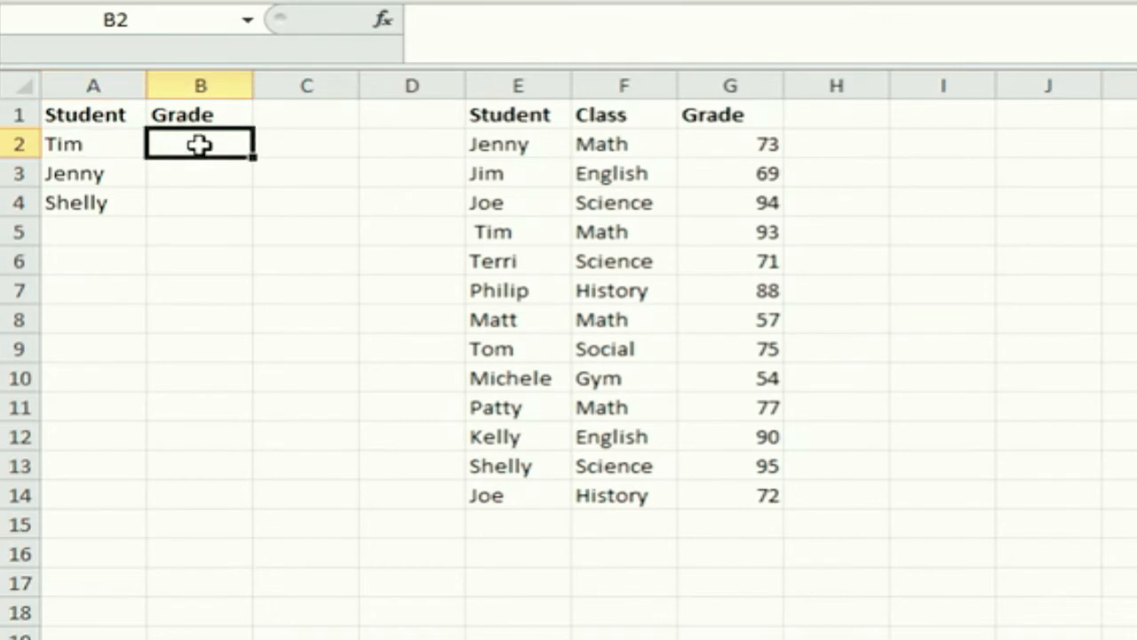
click(383, 20)
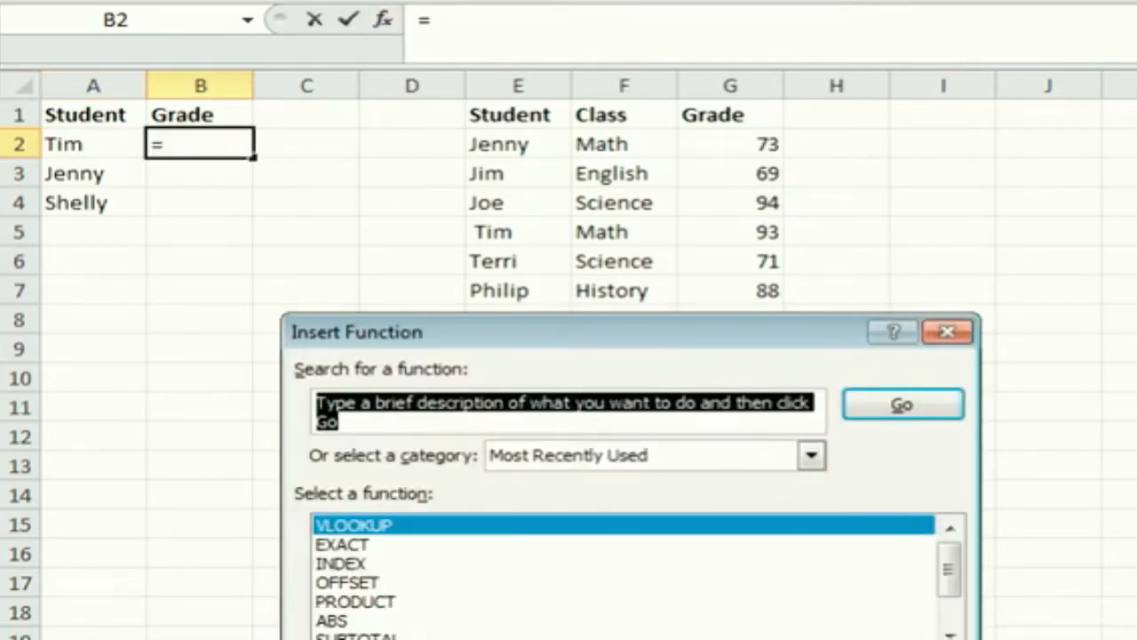
click(771, 638)
drag(617, 360, 593, 284)
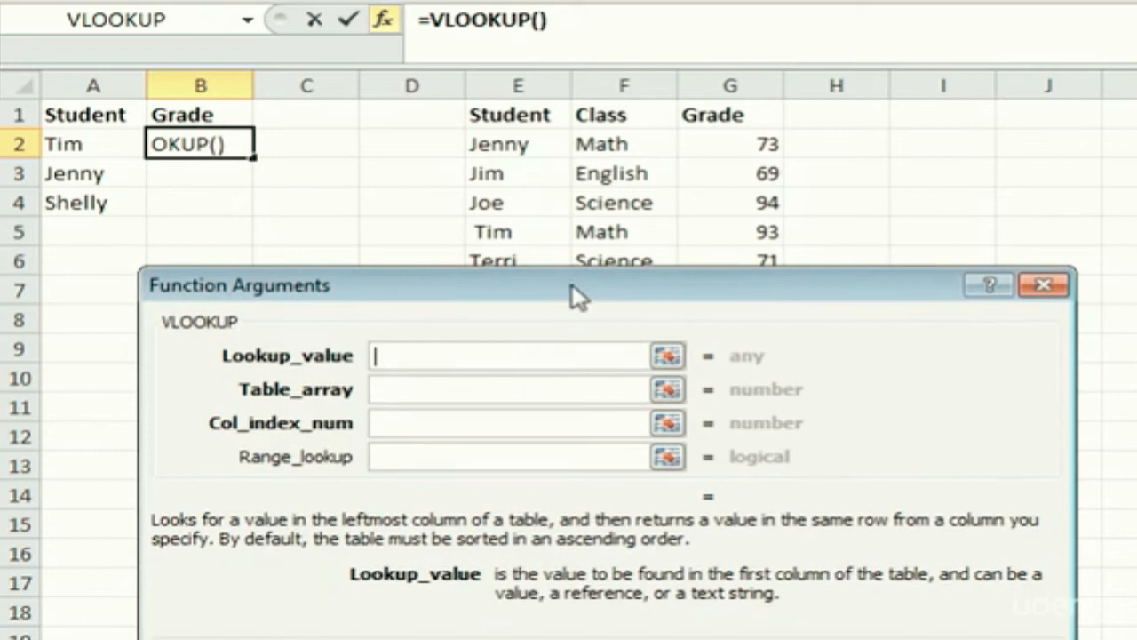
click(109, 145)
click(413, 395)
drag(471, 86, 693, 85)
Set the column index to 3 and range lookup to false, and enter the VLOOKUP in B2.
click(413, 422)
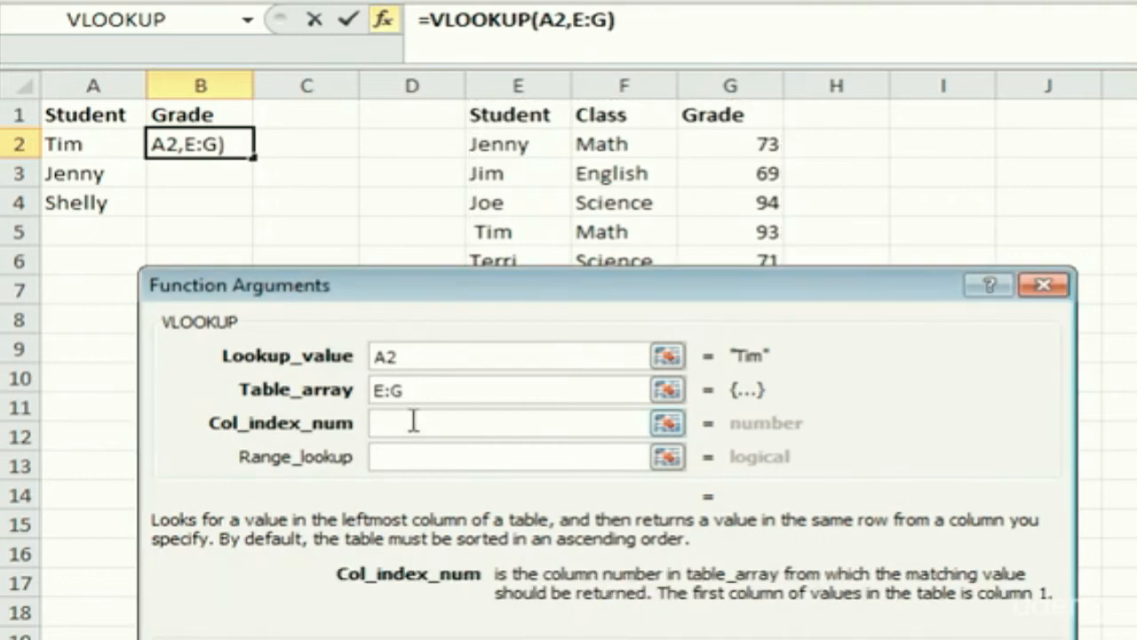
text(3)
click(414, 456)
text(fal)
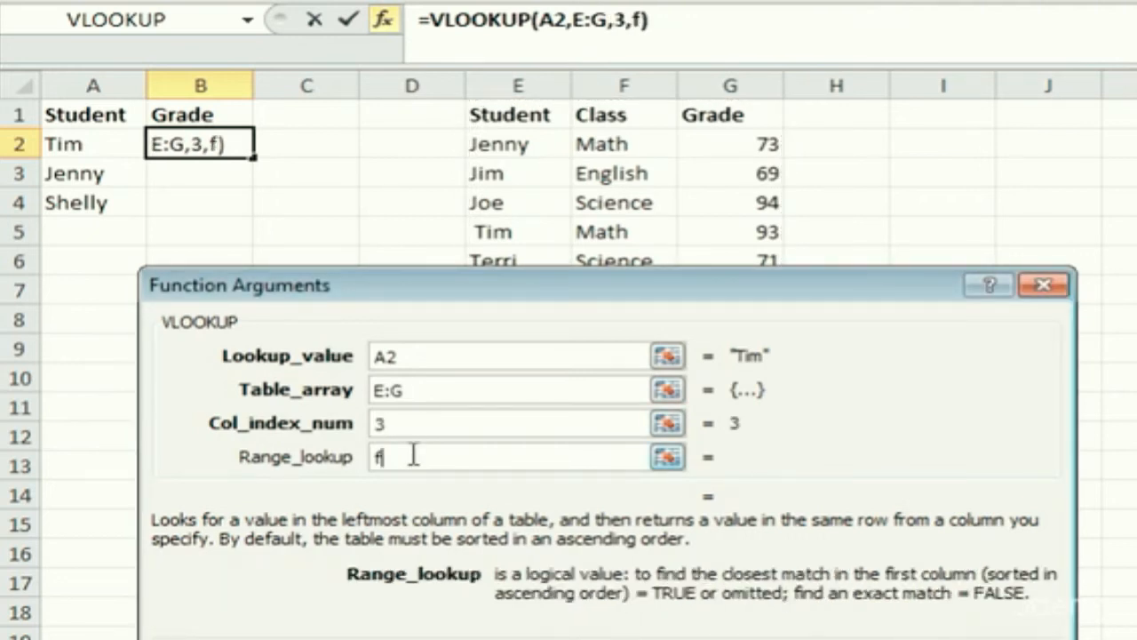
text(se)
key(Return)
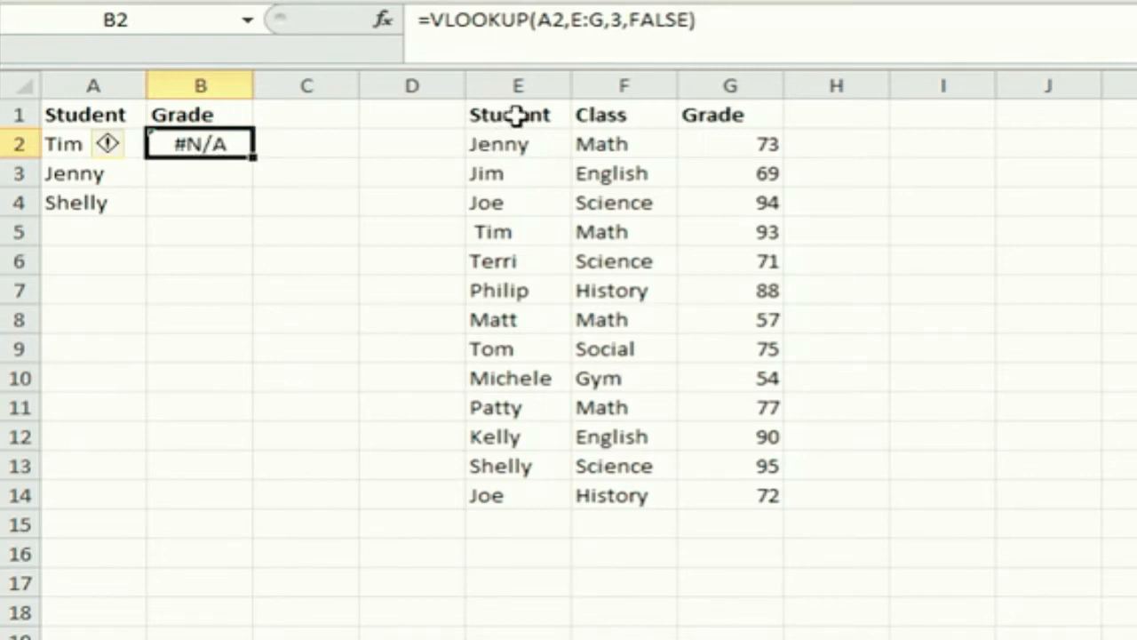
Check the student names in E2:E5 and compare the text of A2 and E5 for extra spaces.
click(515, 145)
click(518, 178)
click(522, 203)
click(515, 224)
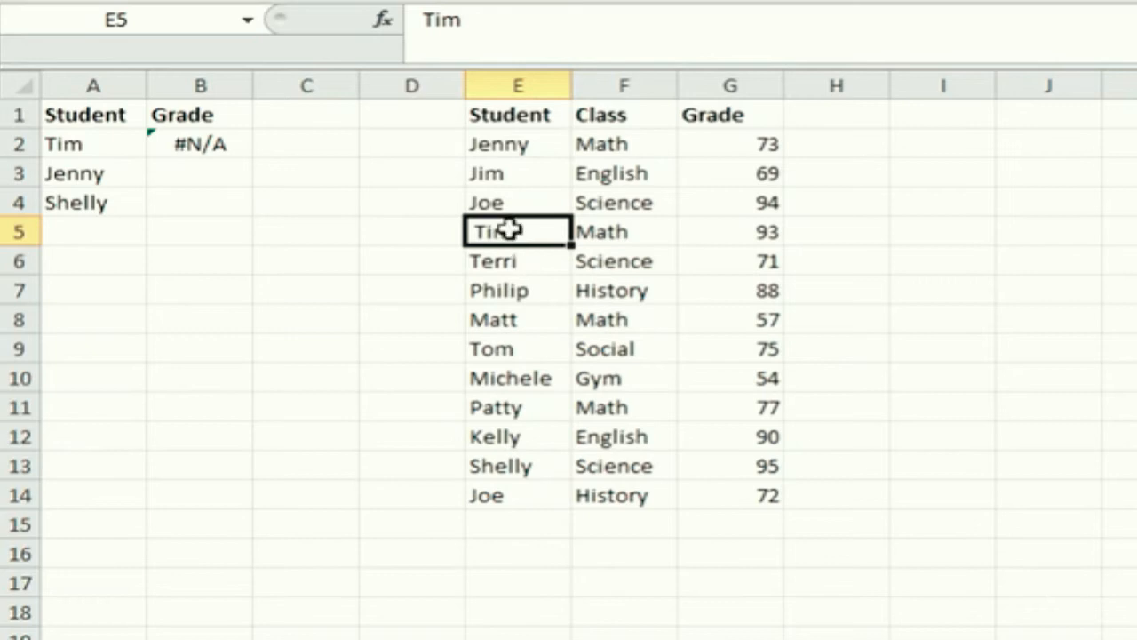
click(84, 147)
click(491, 19)
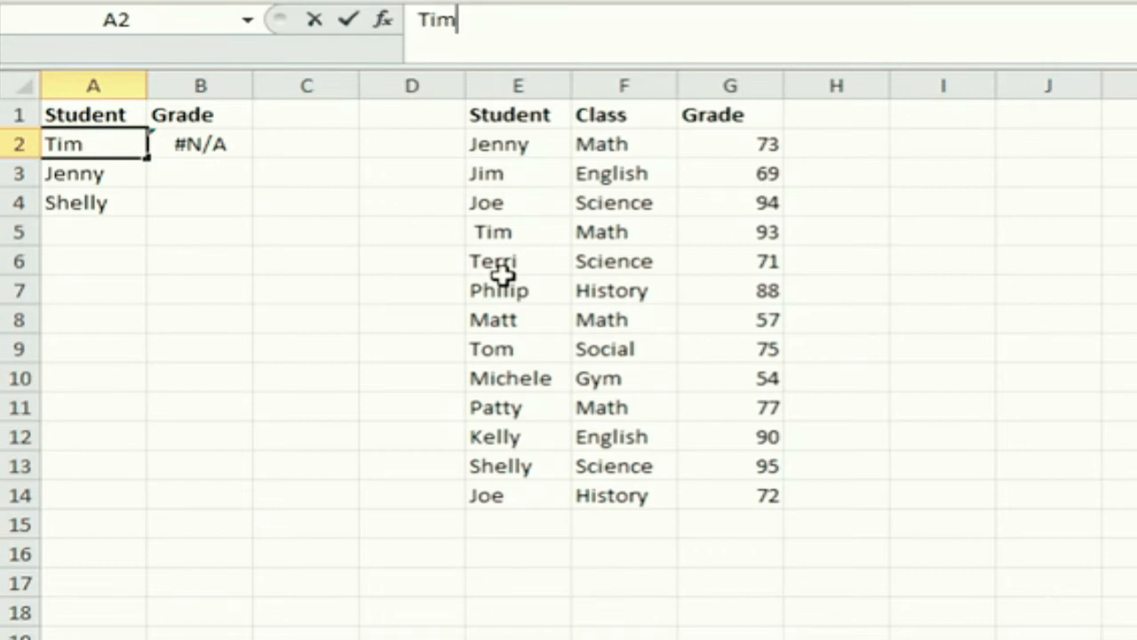
click(533, 46)
click(514, 233)
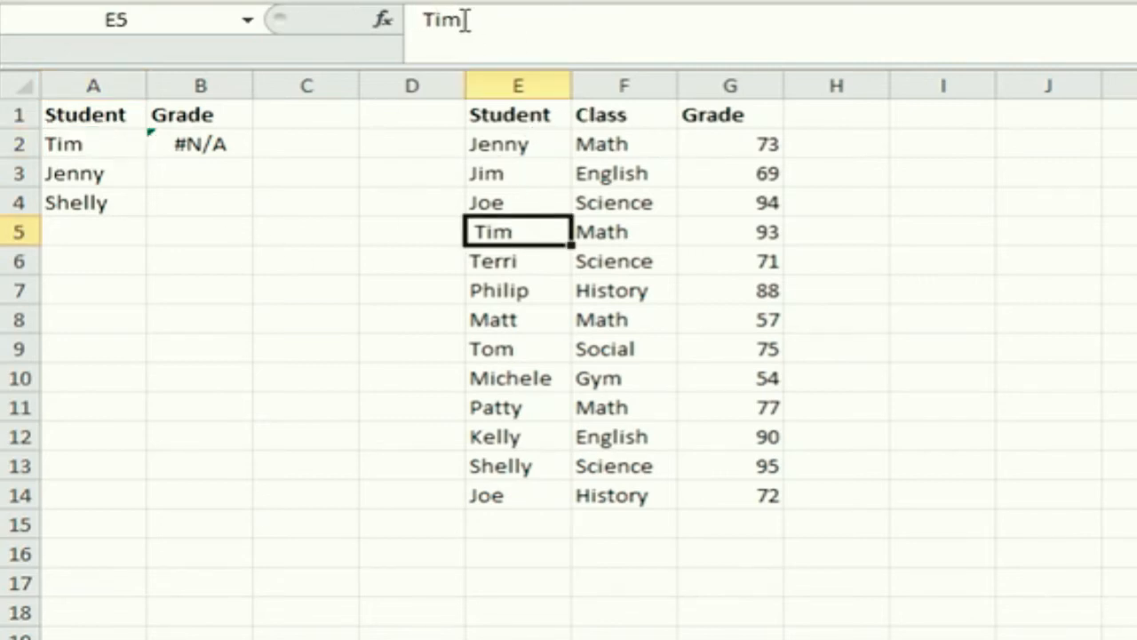
click(464, 19)
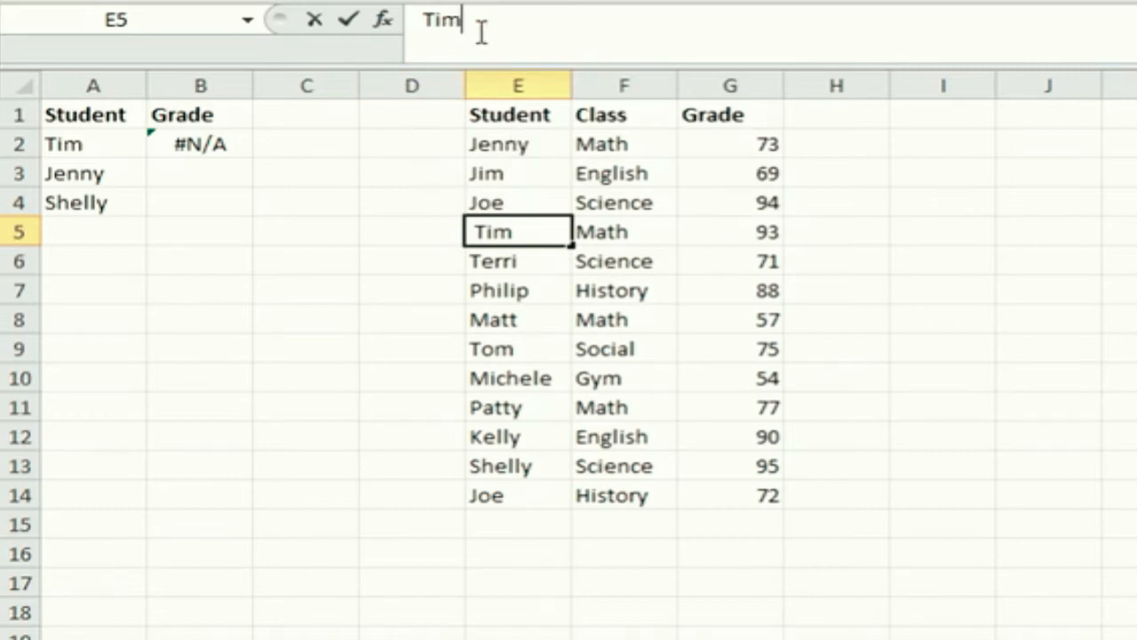
click(516, 293)
click(515, 238)
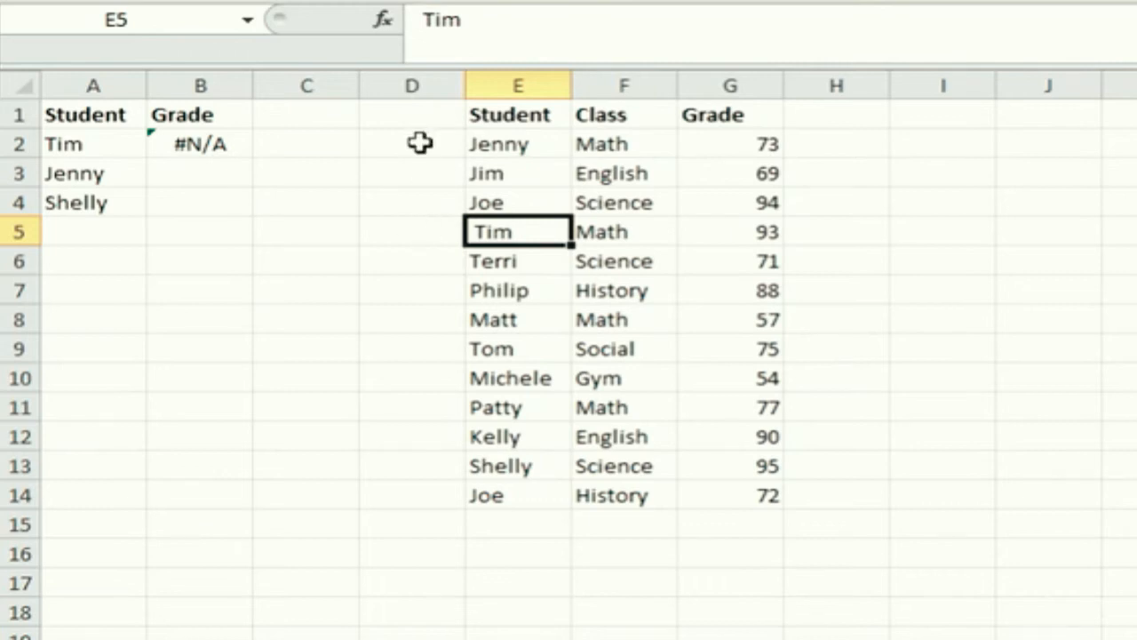
Insert a TRIM function in D5 that removes the extra spaces from the student name in E5.
click(416, 231)
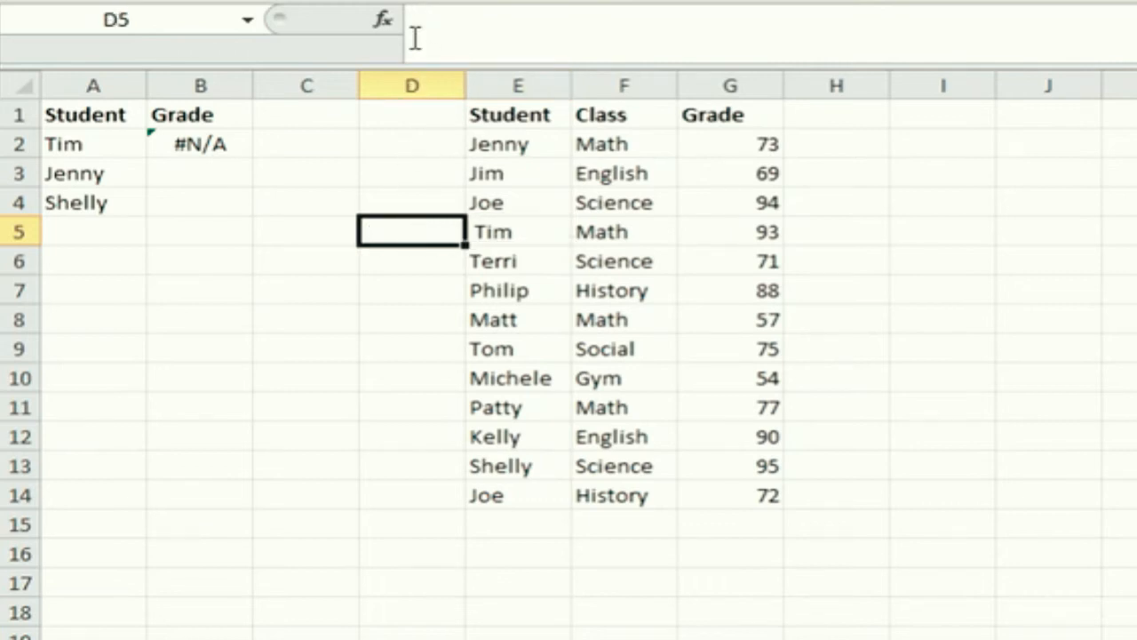
click(390, 25)
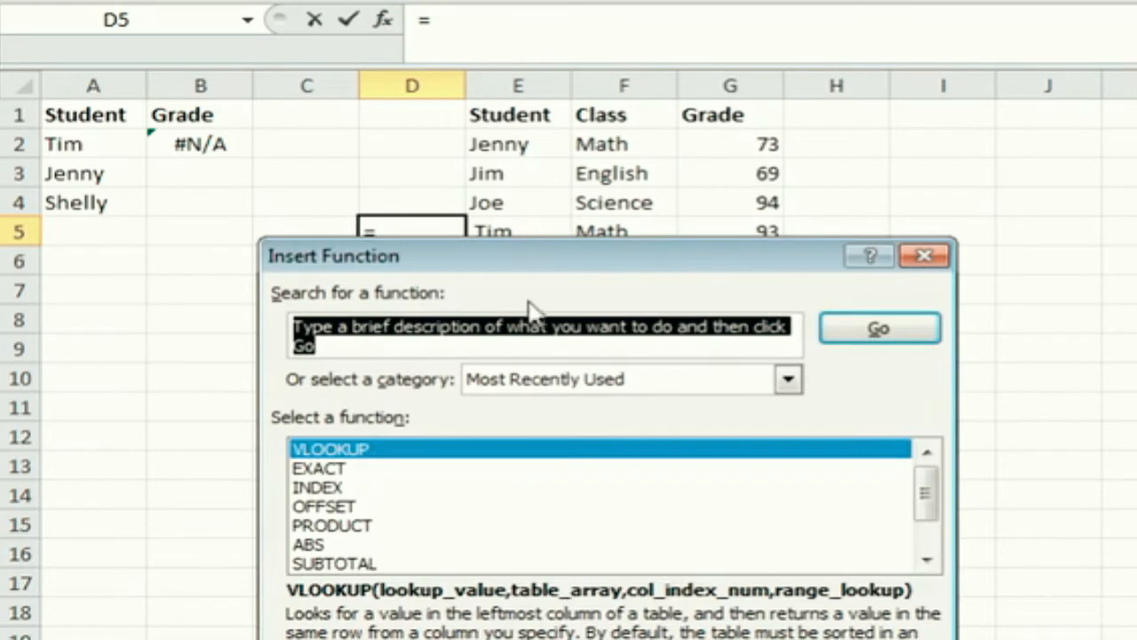
text(trim)
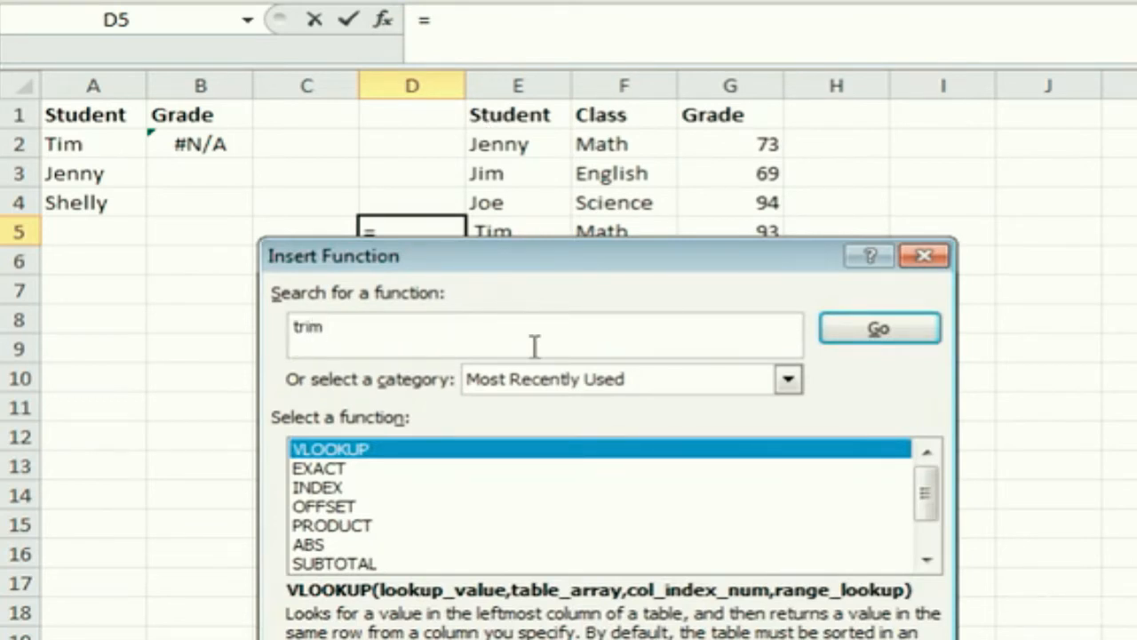
key(Return)
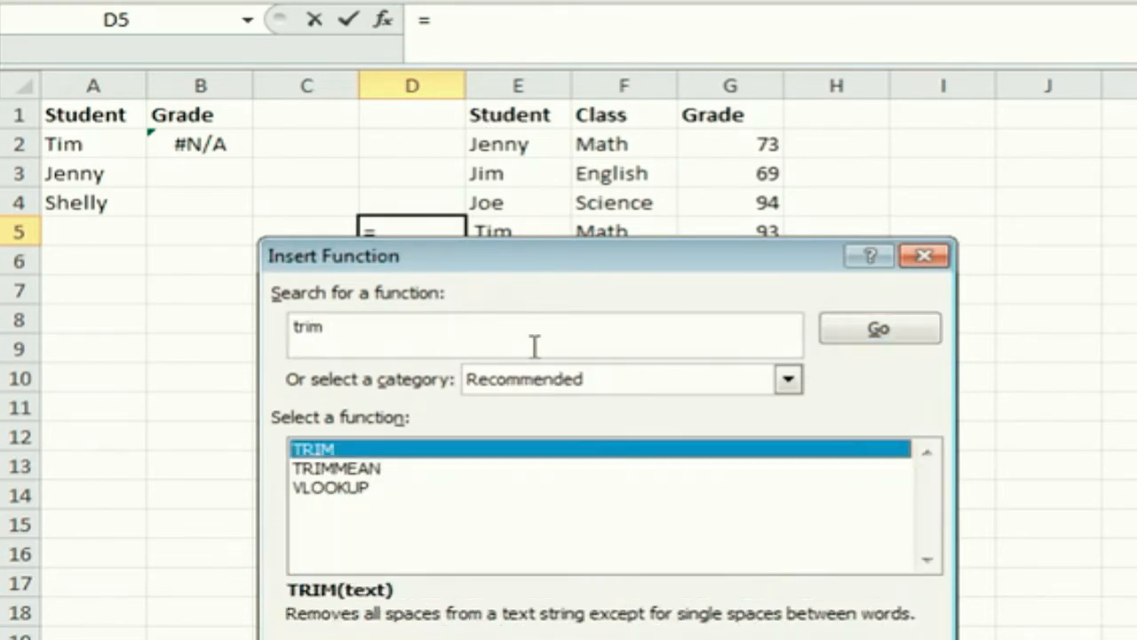
double_click(474, 451)
drag(520, 356, 435, 376)
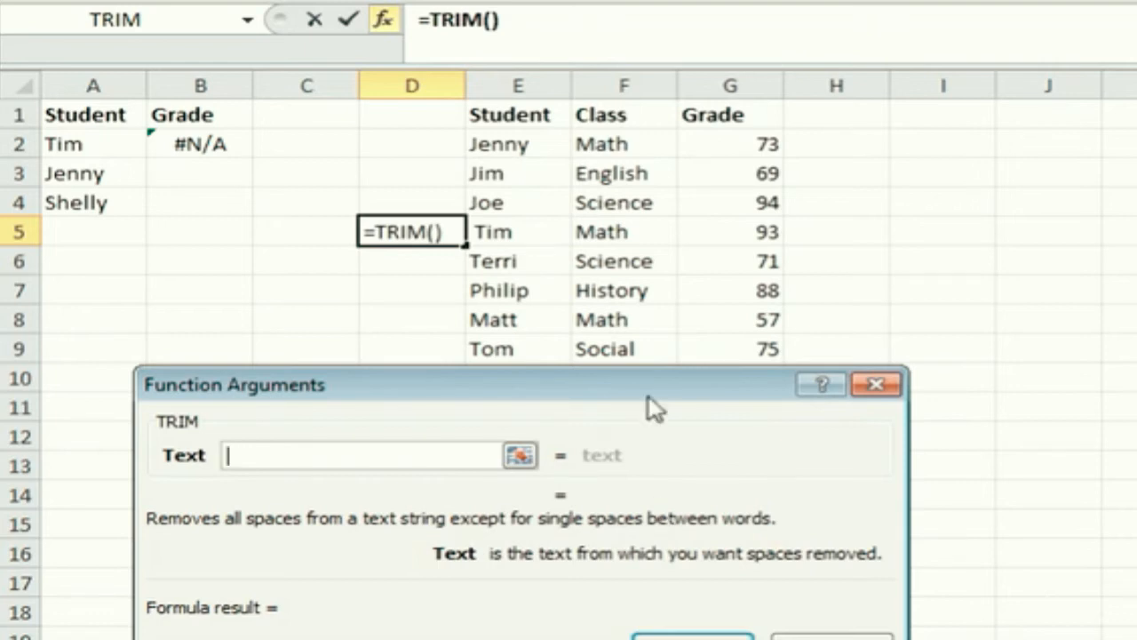
click(512, 233)
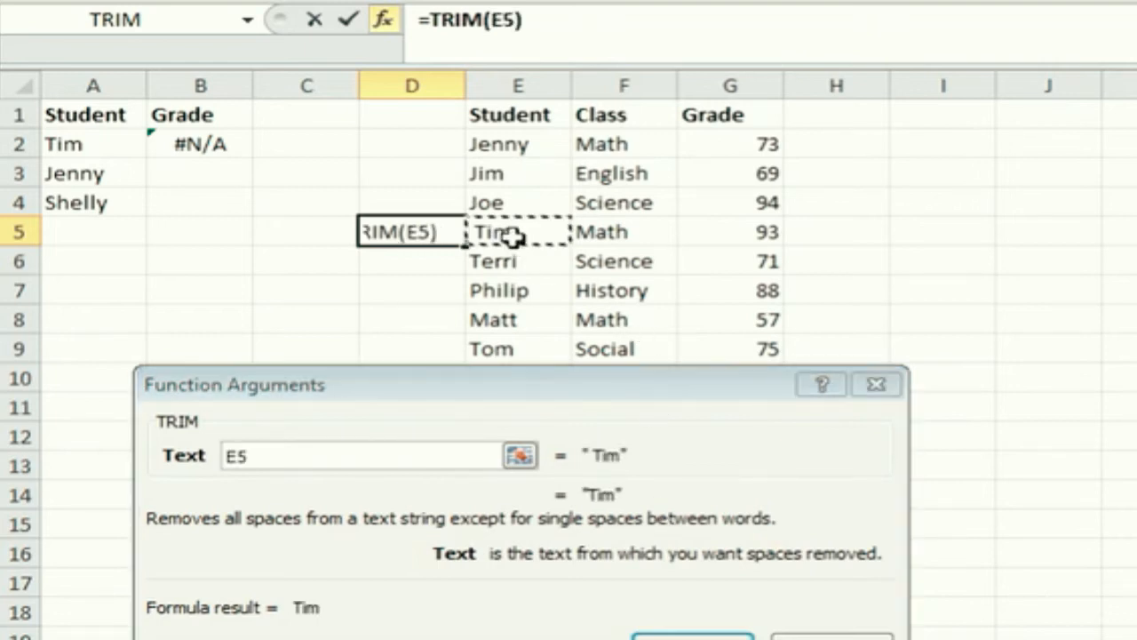
click(696, 634)
Fill the TRIM formula through D2:D14 so it covers every student name in column E.
drag(471, 245, 469, 565)
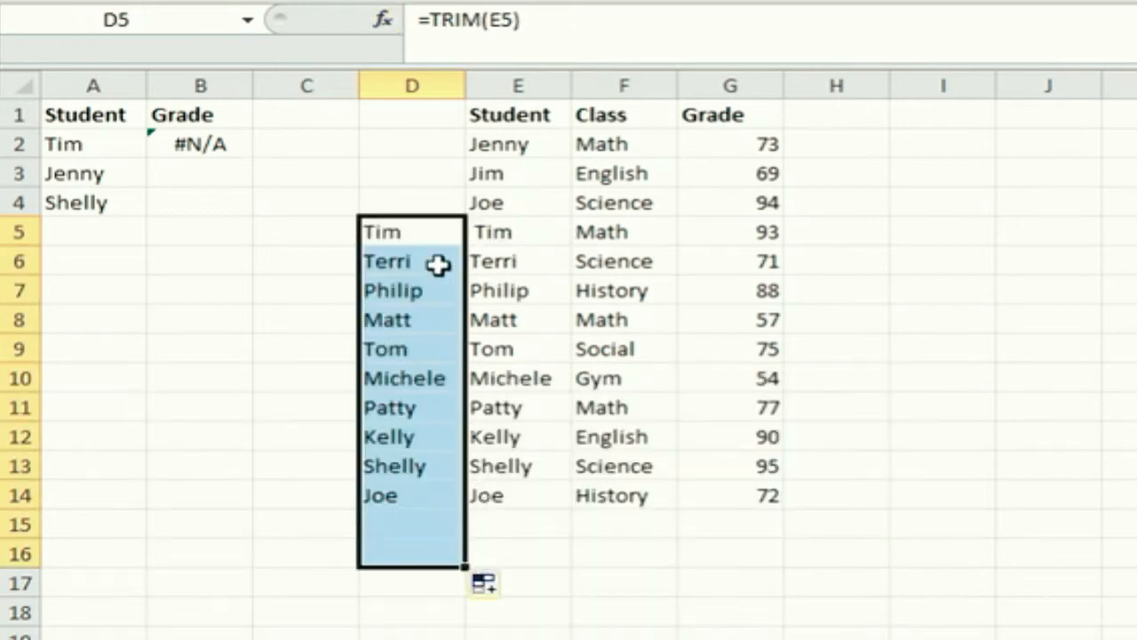
click(448, 238)
drag(468, 247, 416, 484)
click(426, 203)
click(401, 283)
click(406, 231)
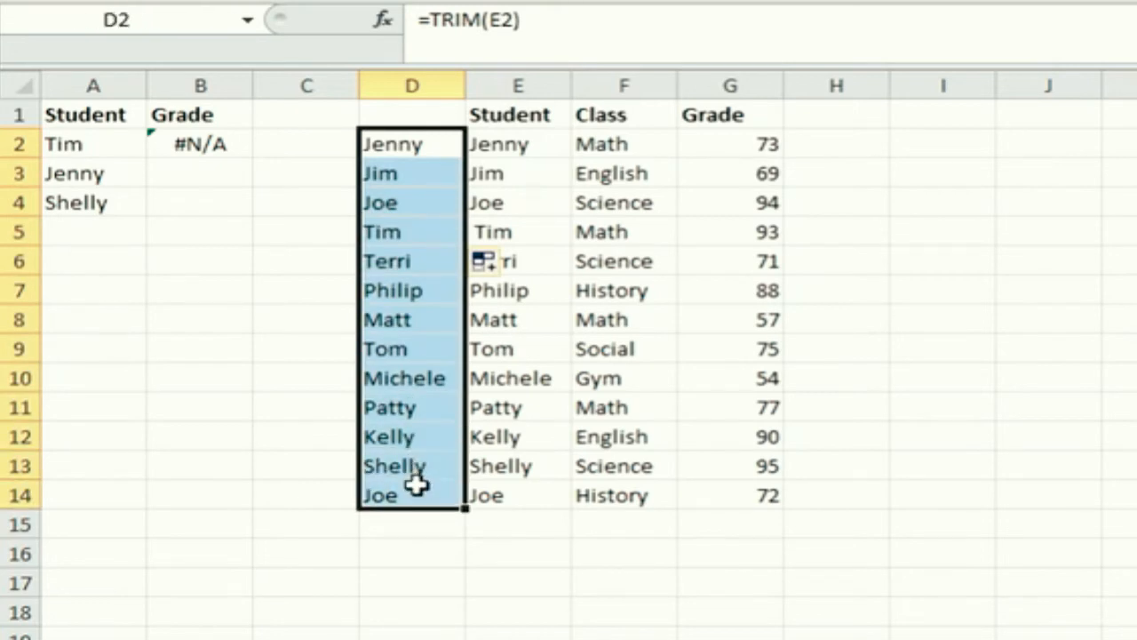
Copy the trimmed names in D2:D14 and paste them as values over the student names starting at E2.
key(ctrl+c)
click(514, 144)
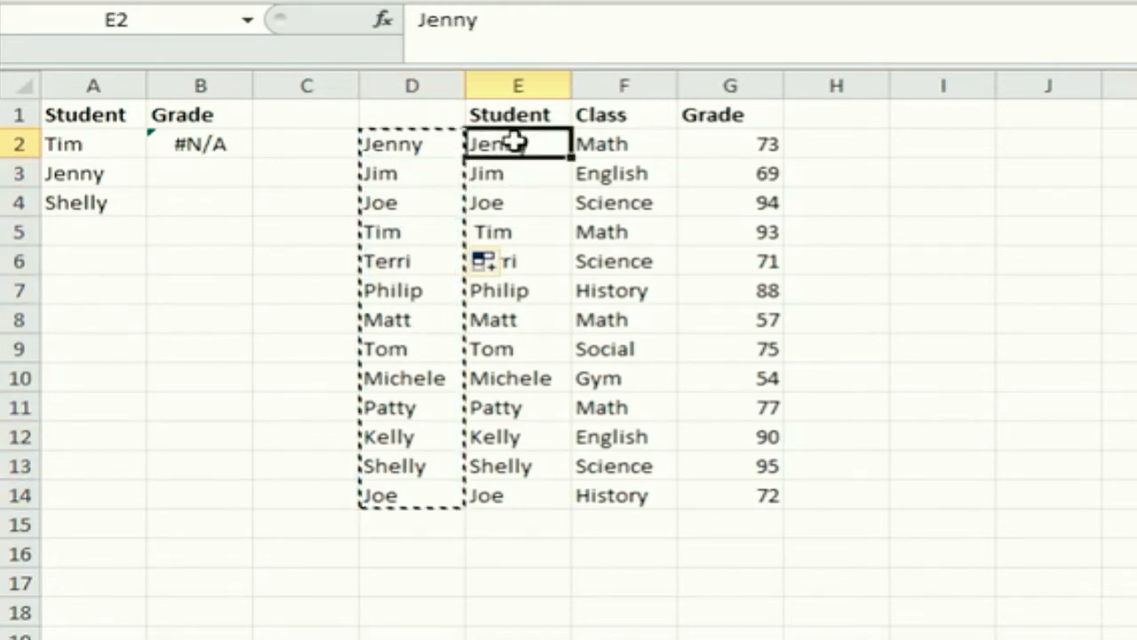
right_click(515, 142)
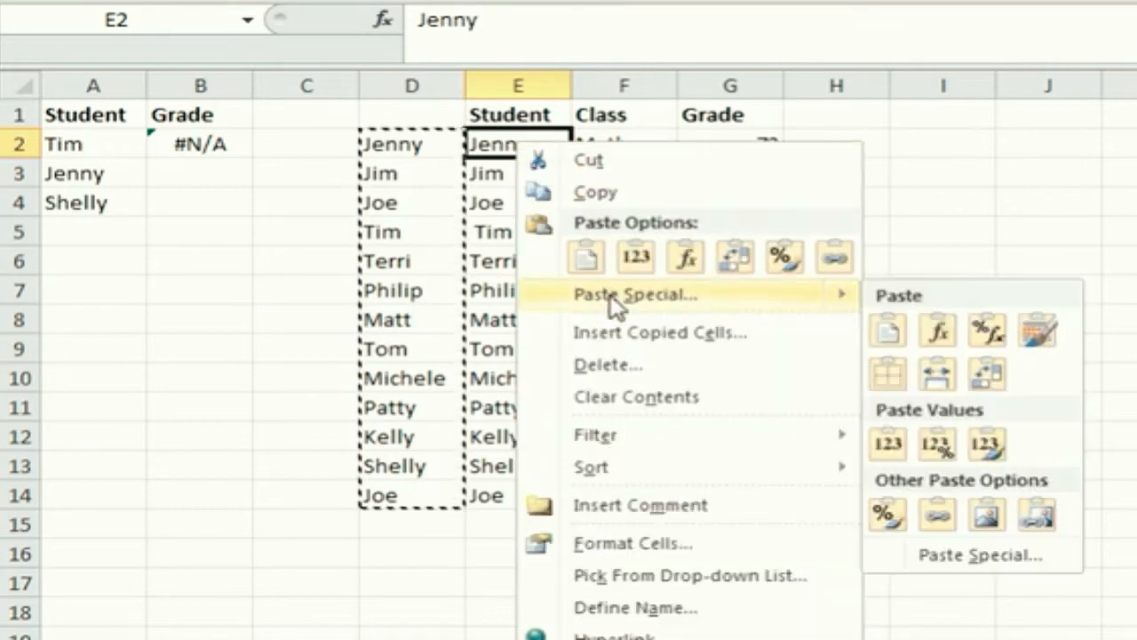
click(610, 294)
click(378, 185)
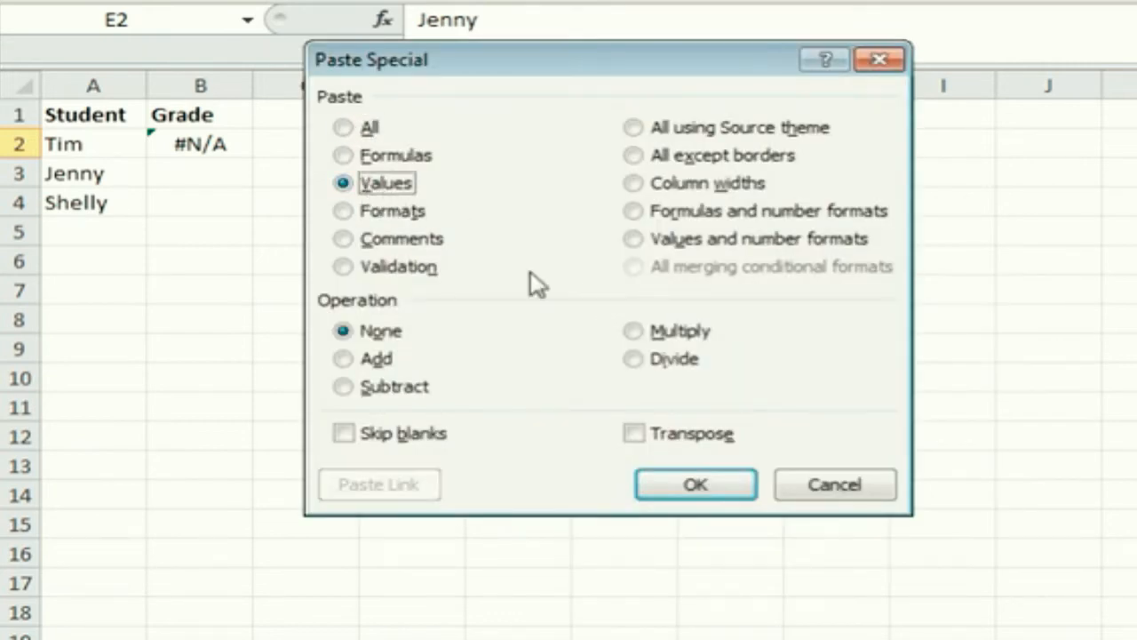
click(694, 485)
Clear the helper TRIM formulas from D2:D14.
click(503, 165)
click(503, 145)
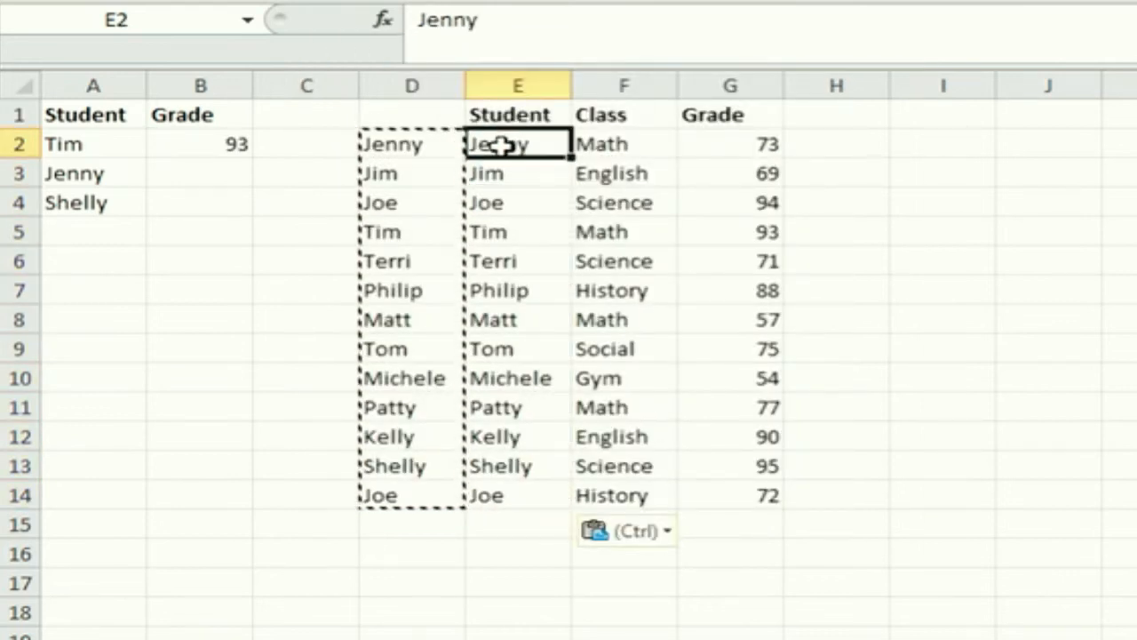
click(414, 145)
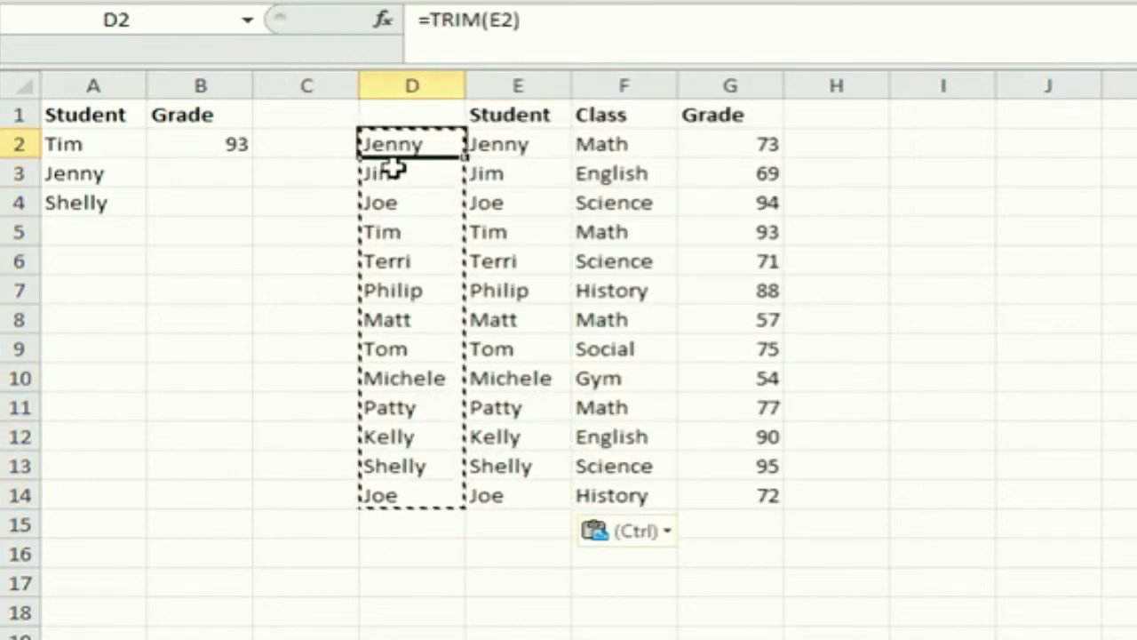
drag(414, 148, 419, 495)
key(Delete)
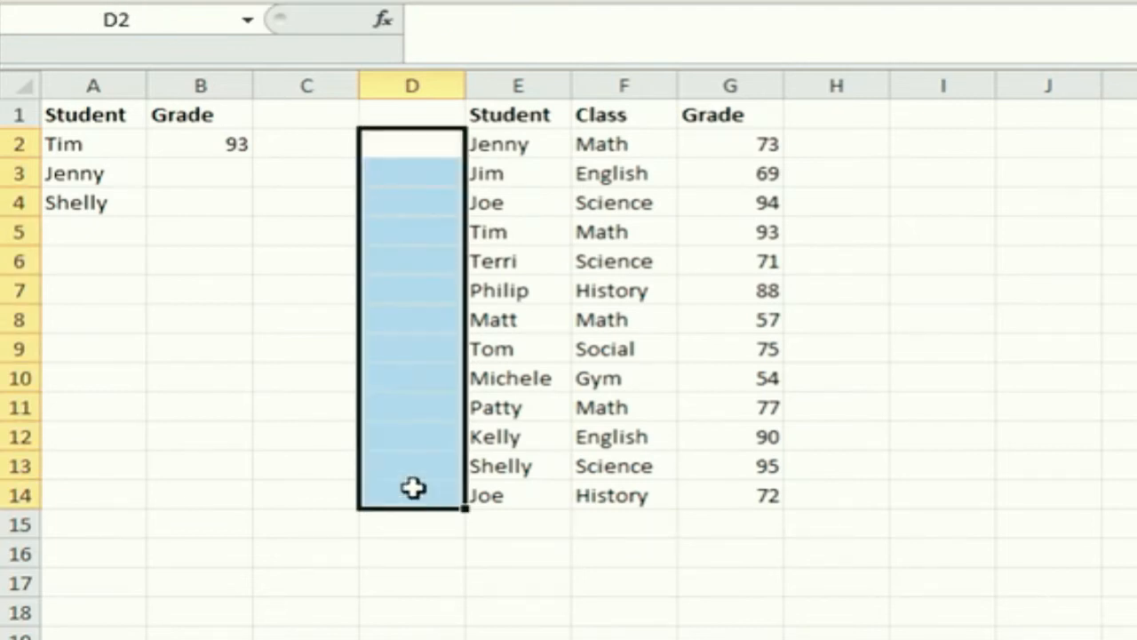
Check the cleaned student name in E5 for leading spaces and review the VLOOKUP formula in B2.
click(503, 148)
click(506, 205)
click(506, 233)
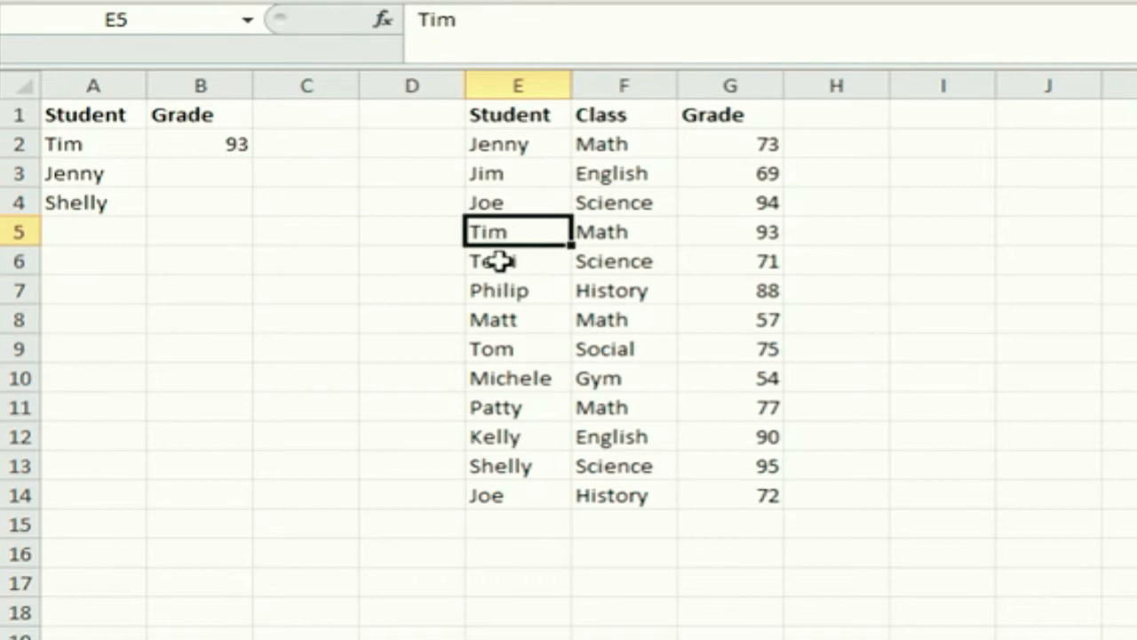
click(477, 24)
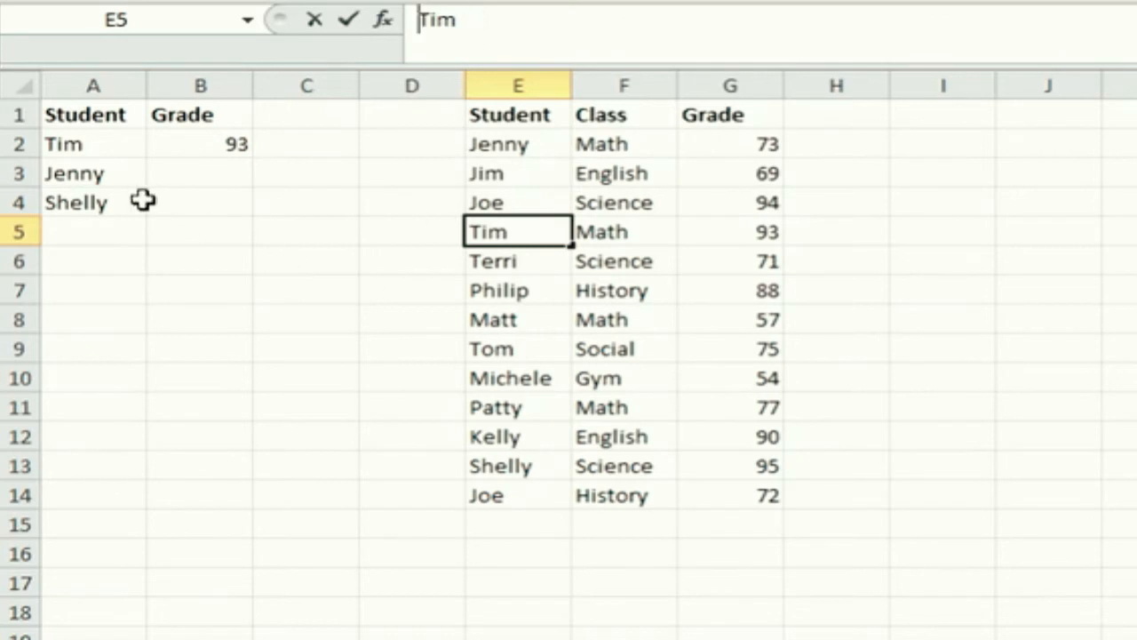
click(113, 145)
click(206, 153)
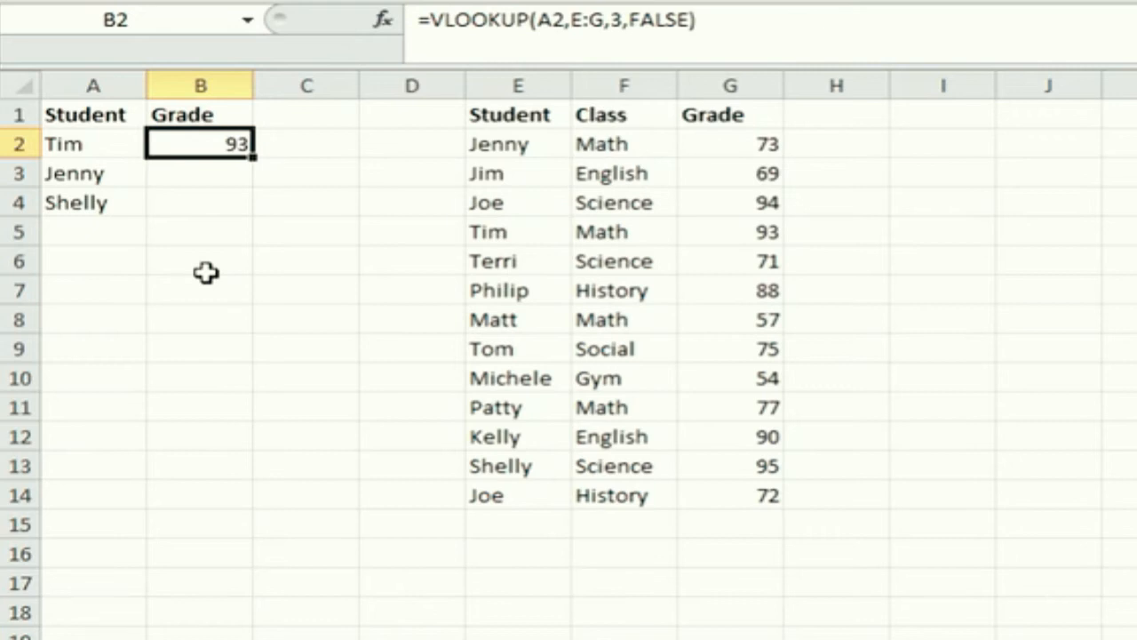
click(127, 313)
click(242, 346)
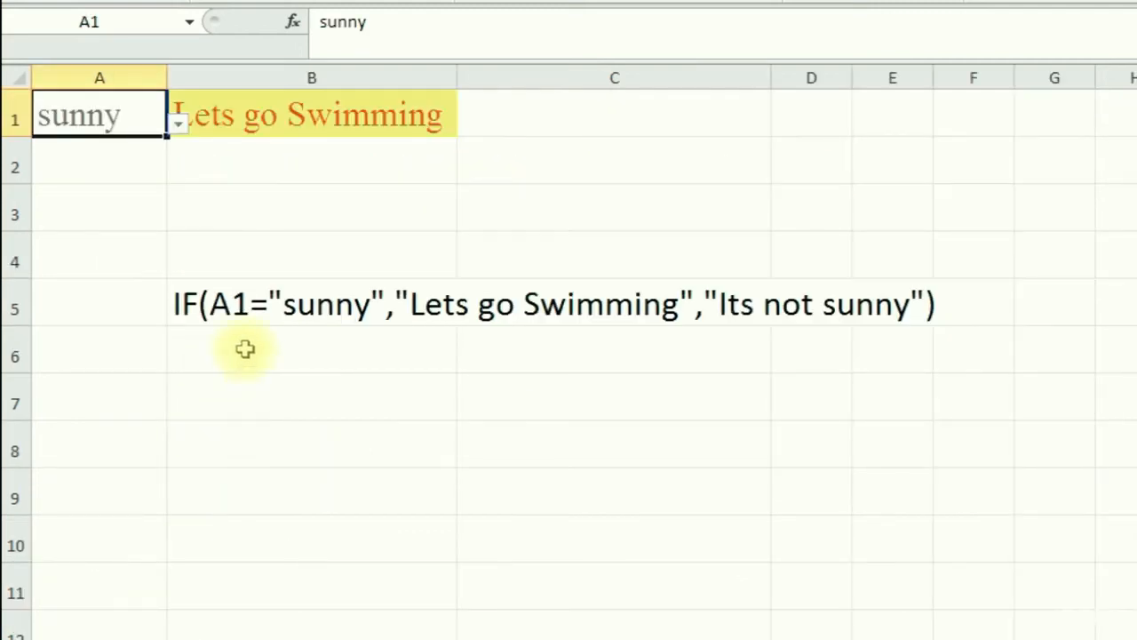
Examine the IF formula behind B1 and compare it with the formula text written out in B5.
click(245, 349)
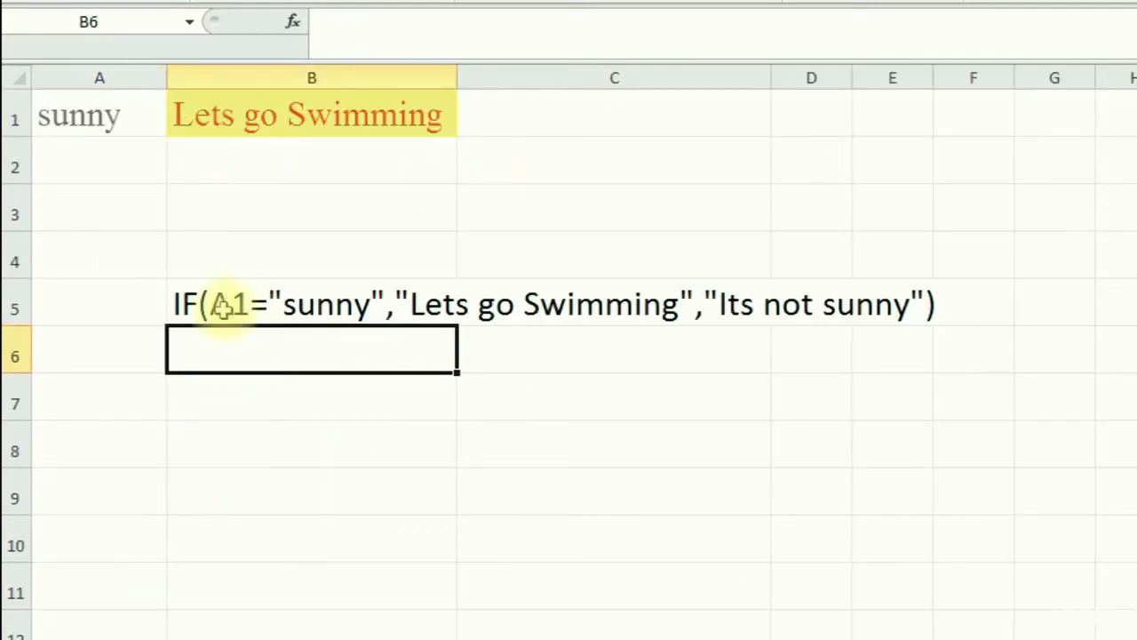
click(223, 305)
click(290, 122)
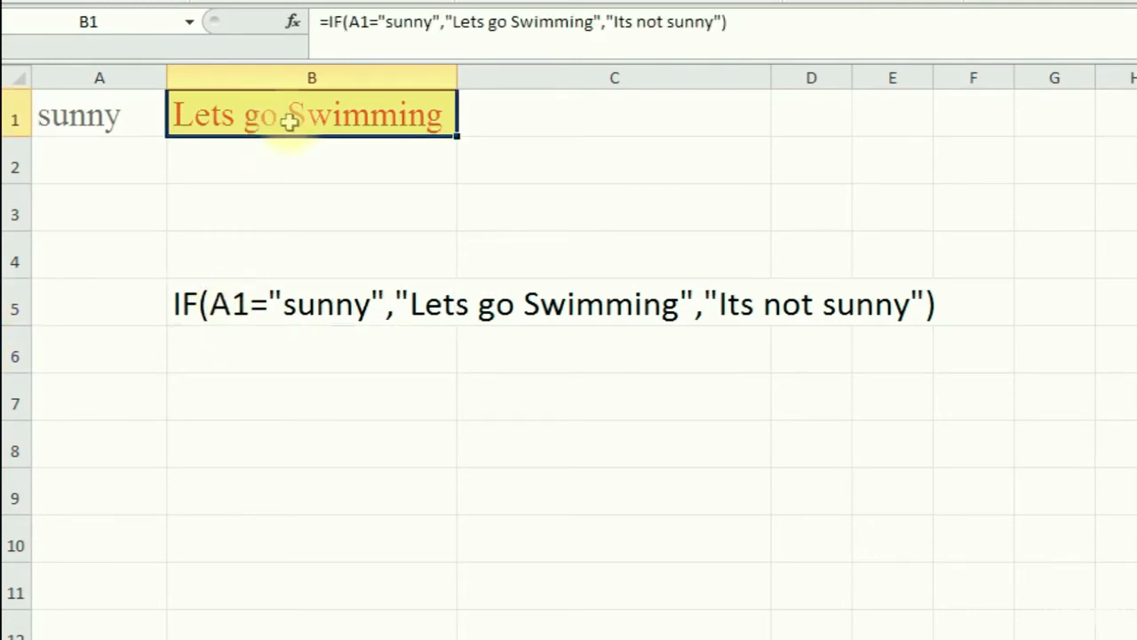
click(258, 303)
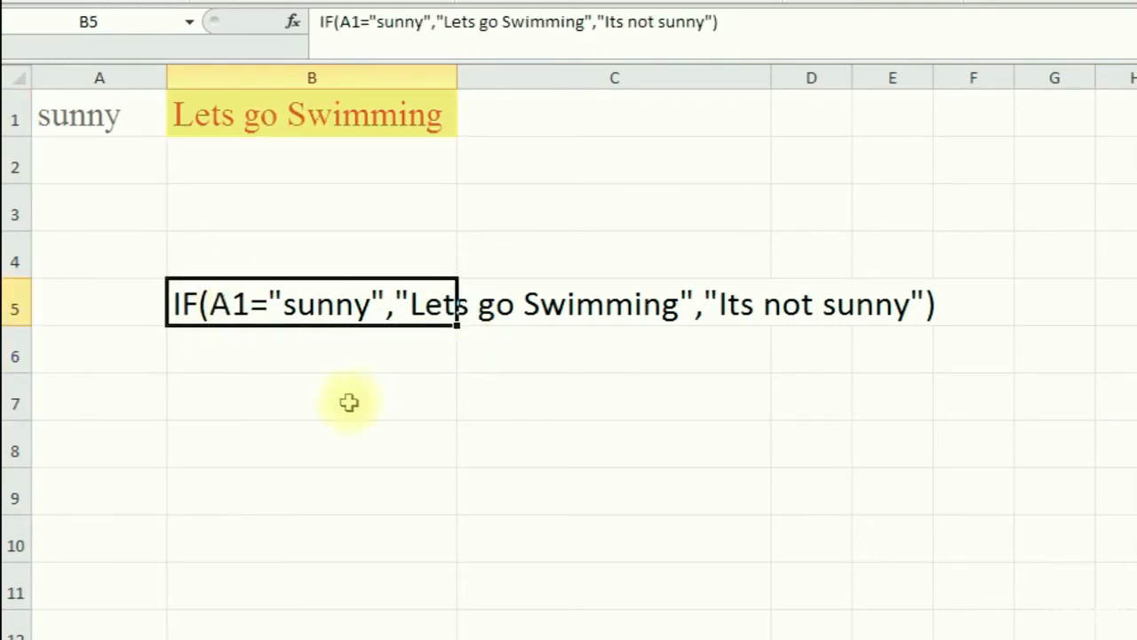
click(324, 369)
click(293, 380)
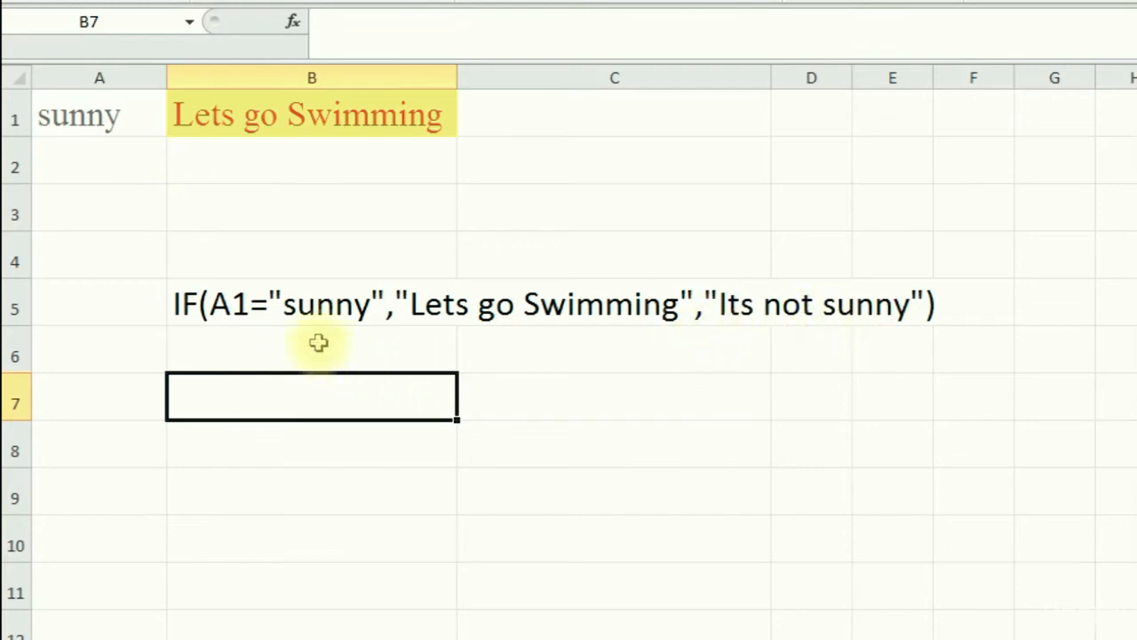
Set the weather in A1 to cloudy and check the result of the IF formula in B1.
click(270, 114)
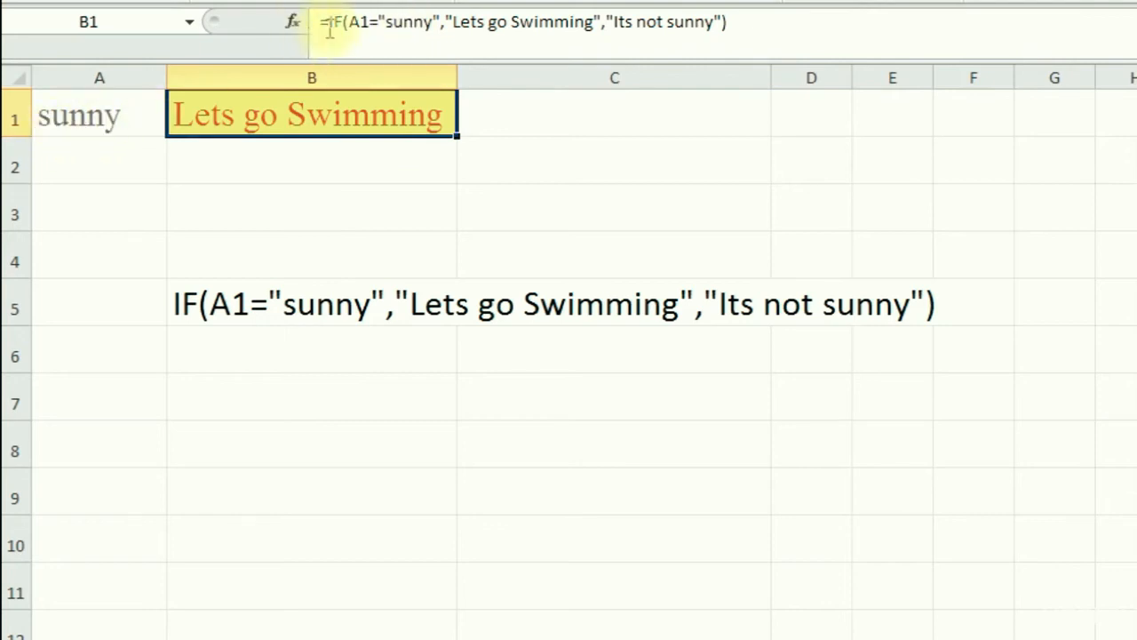
click(142, 122)
click(178, 130)
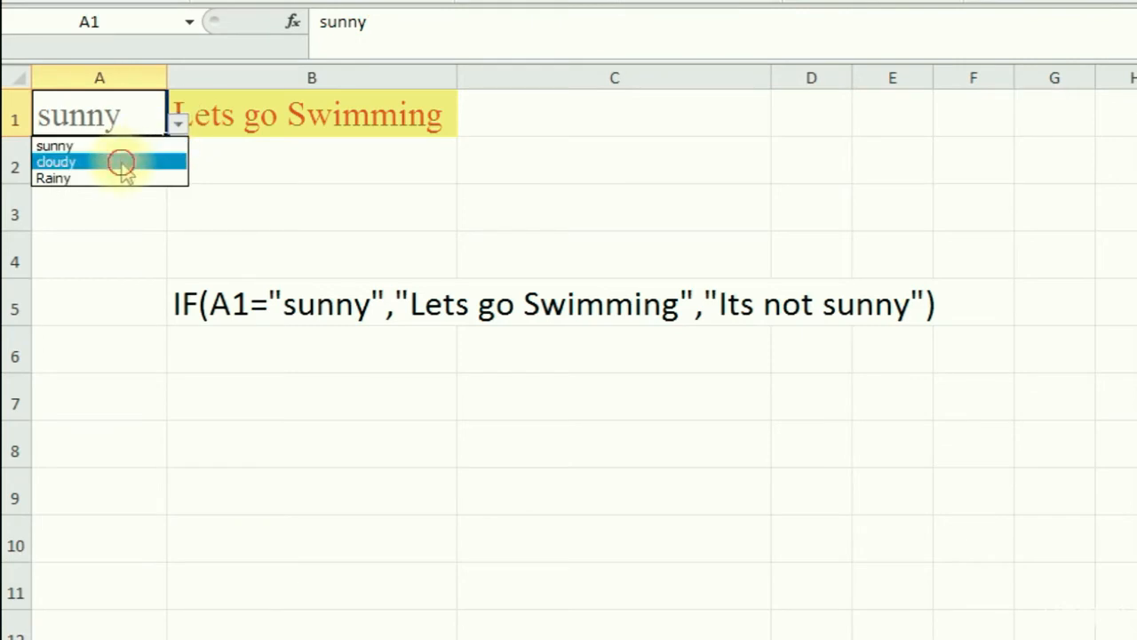
click(120, 160)
click(293, 121)
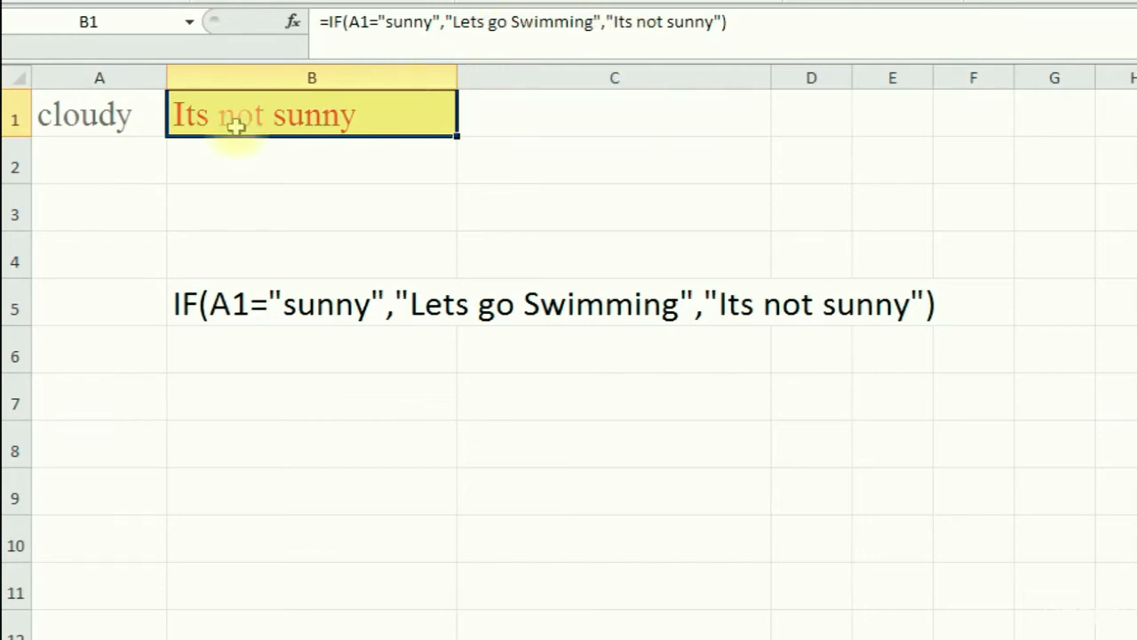
Review the weather options available in A1 and the IF formula in B1 that depends on them.
click(120, 117)
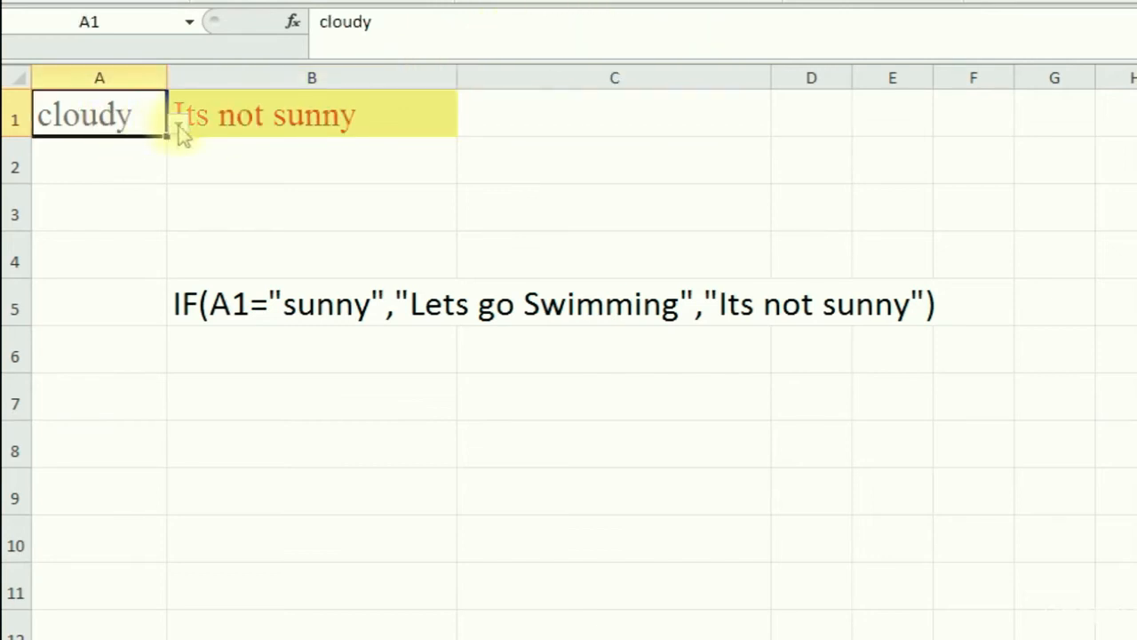
click(177, 126)
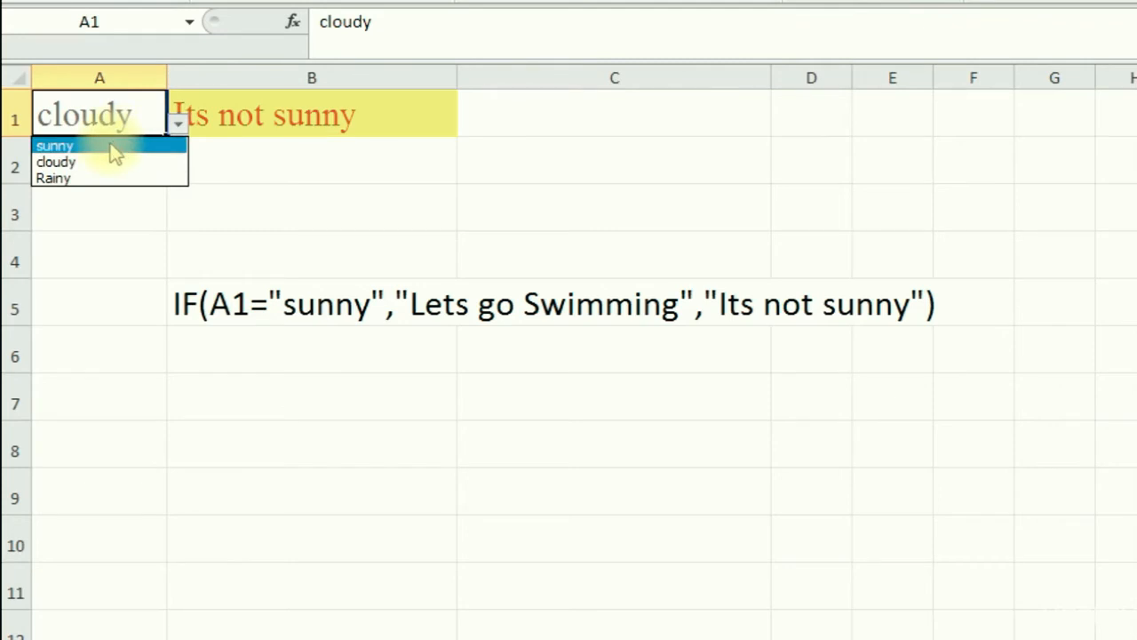
click(277, 119)
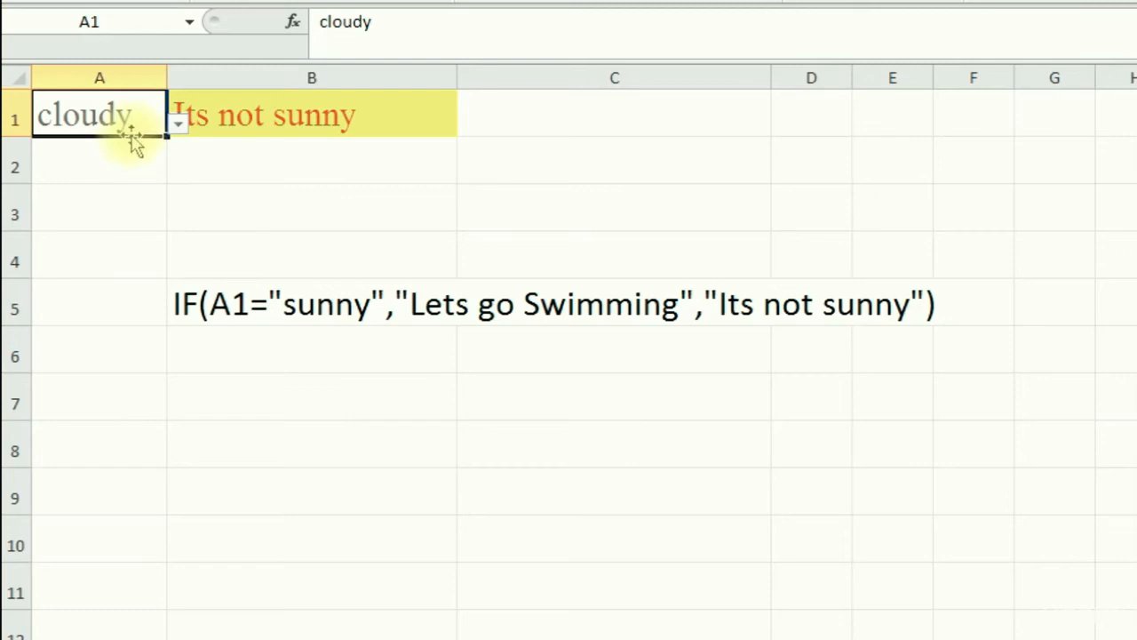
click(180, 129)
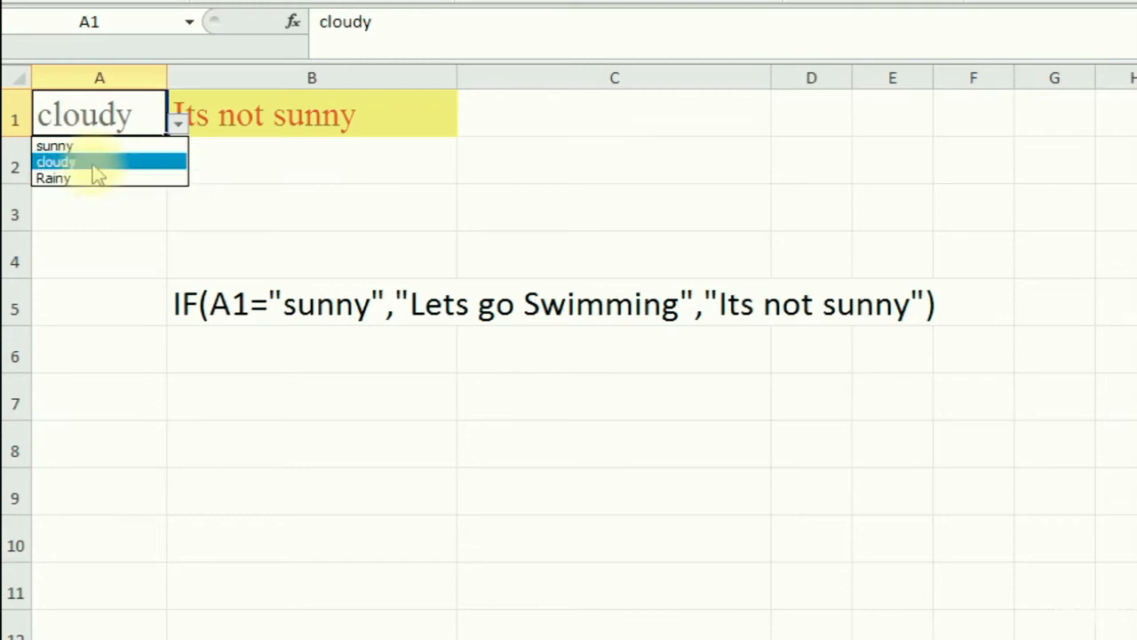
click(335, 105)
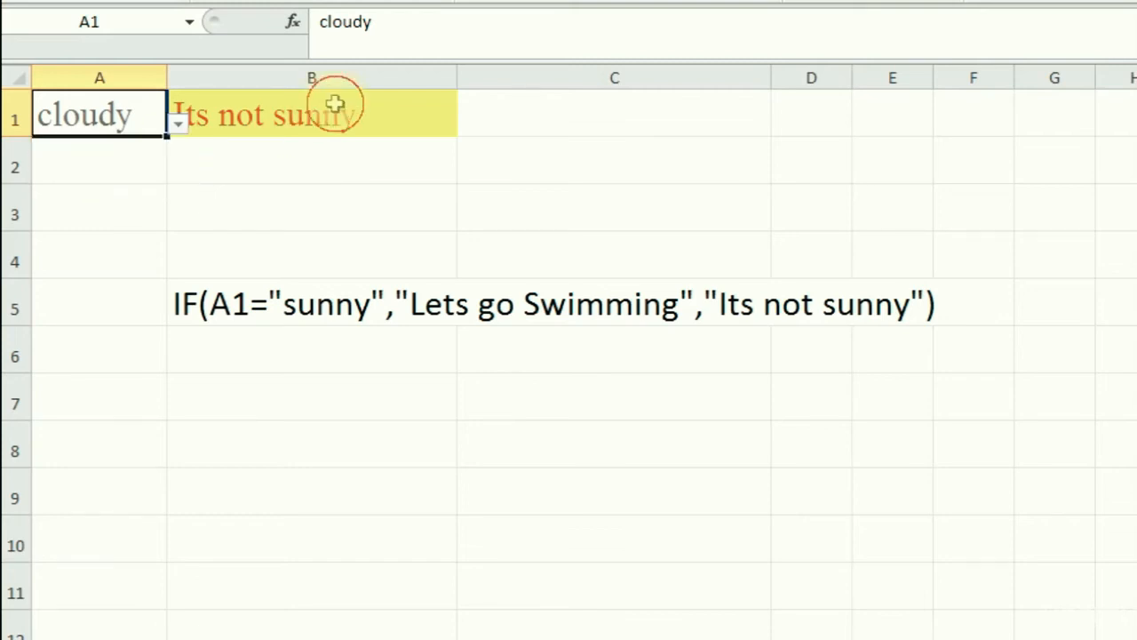
click(363, 124)
click(586, 114)
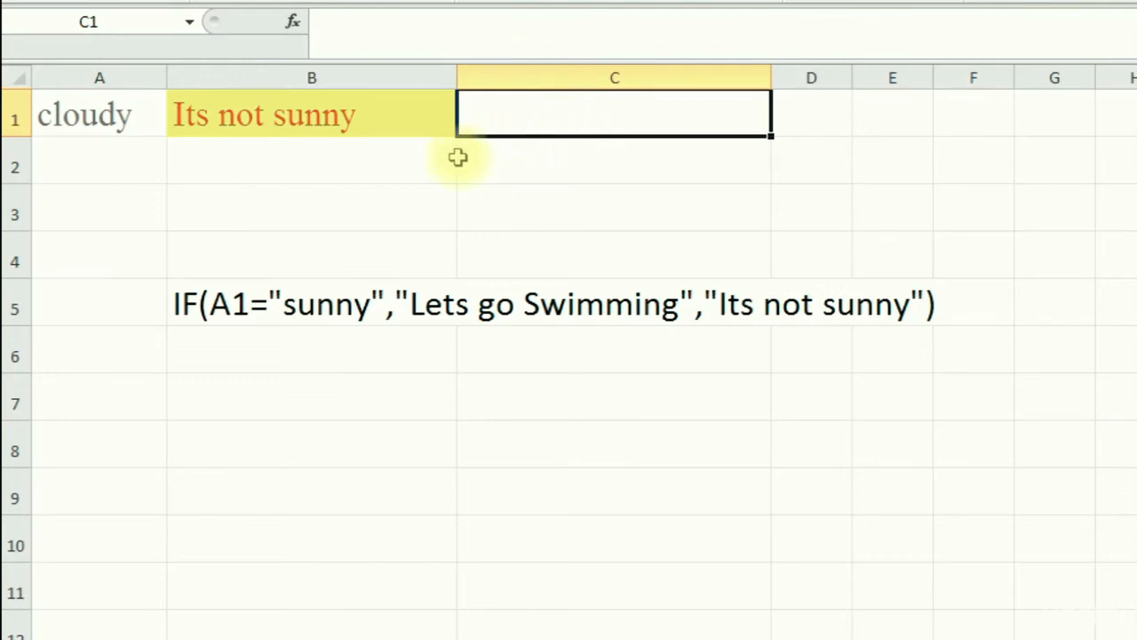
click(345, 126)
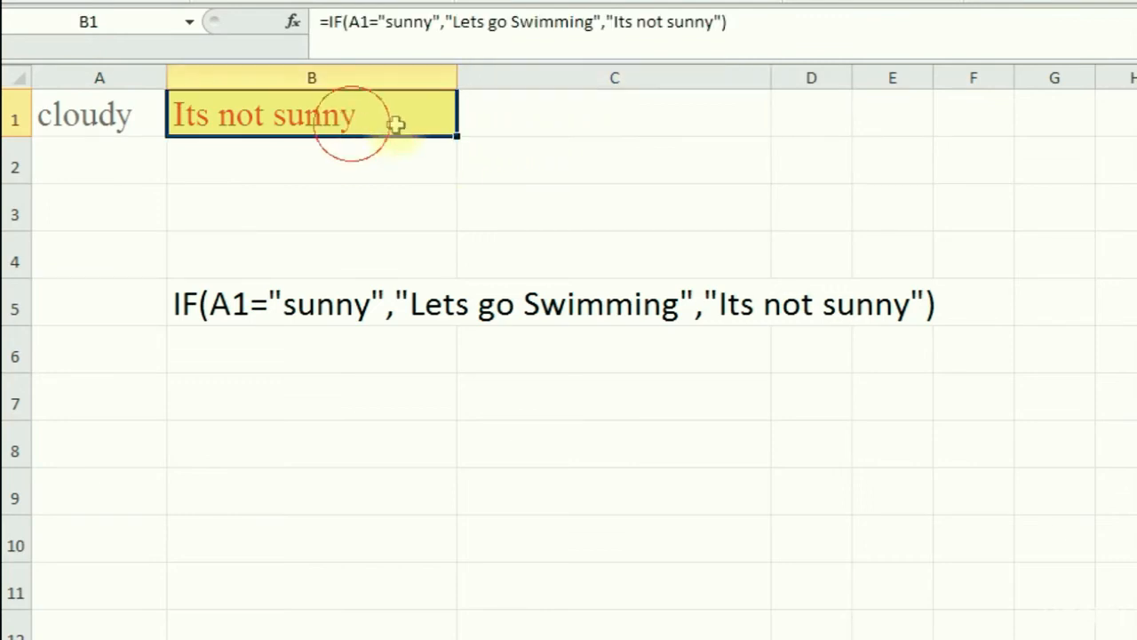
Begin an IF formula in C1 with the logical test A1="cloudy".
click(538, 118)
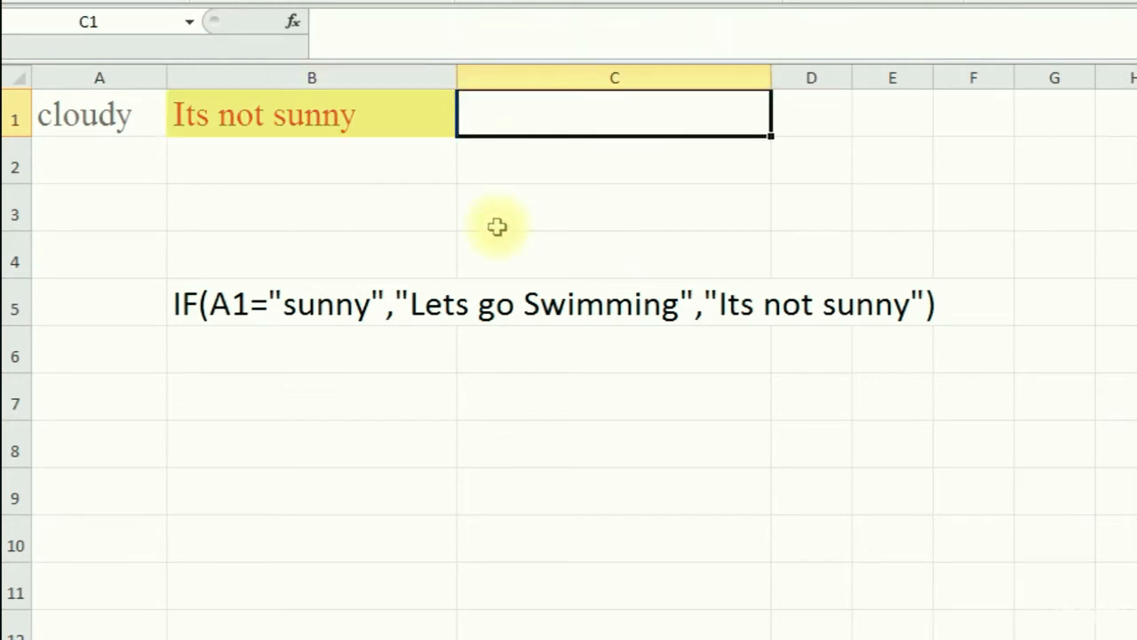
text(=if)
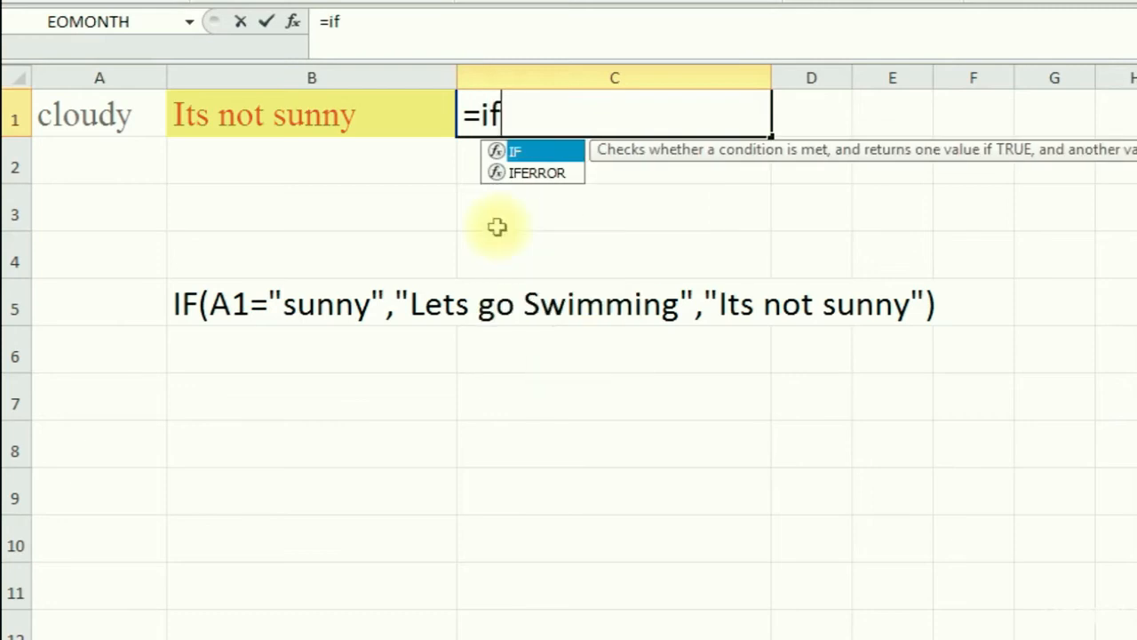
text(()
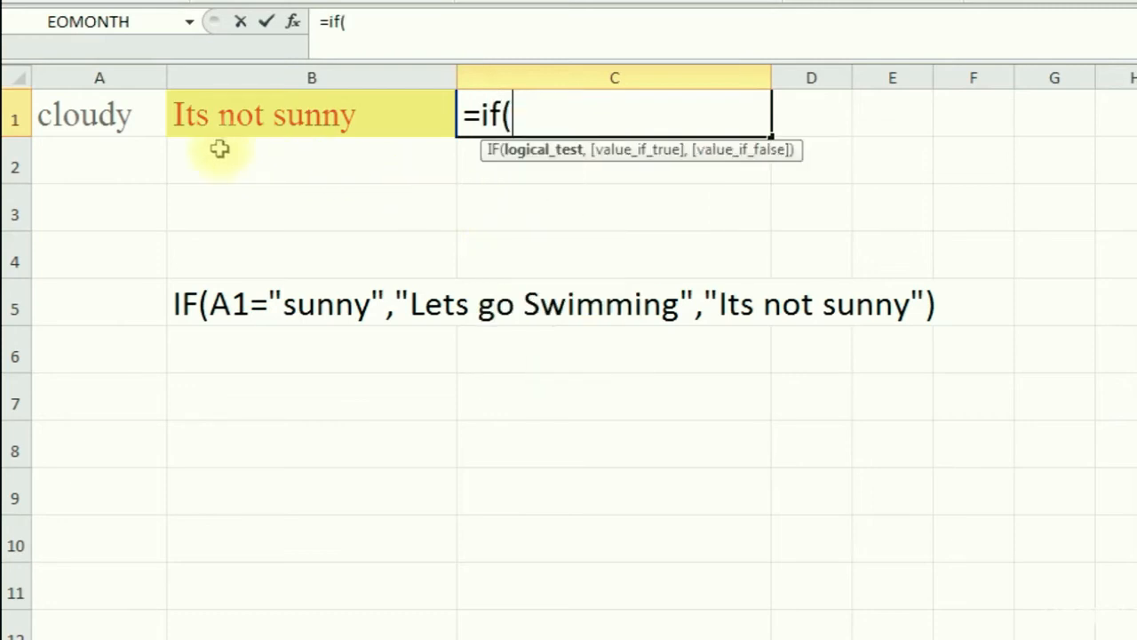
click(94, 115)
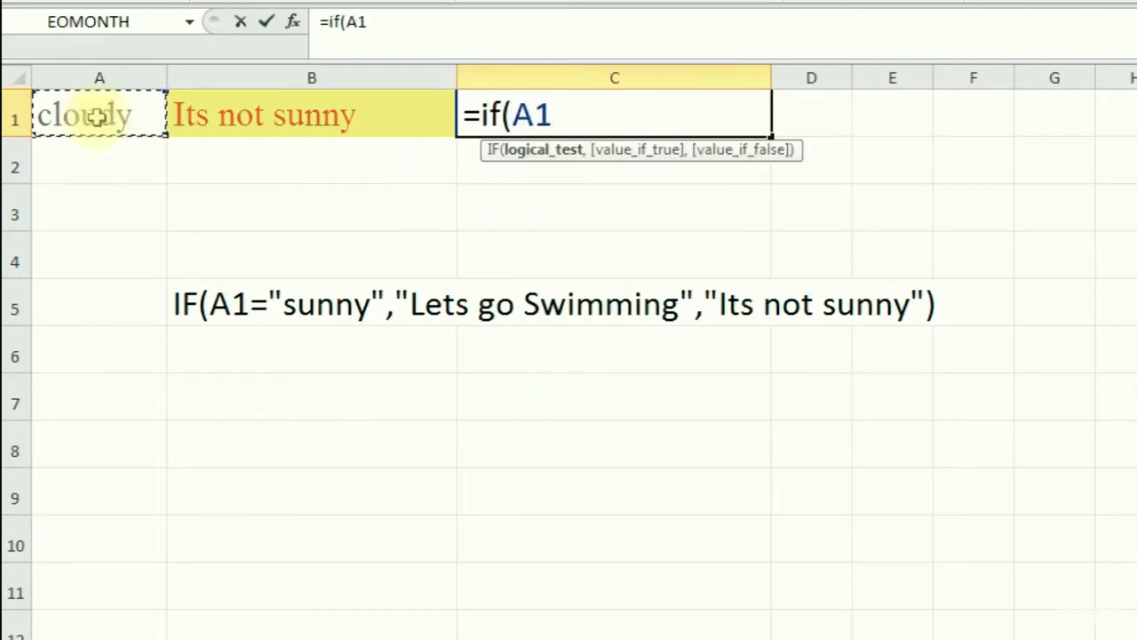
text(=)
text("clou)
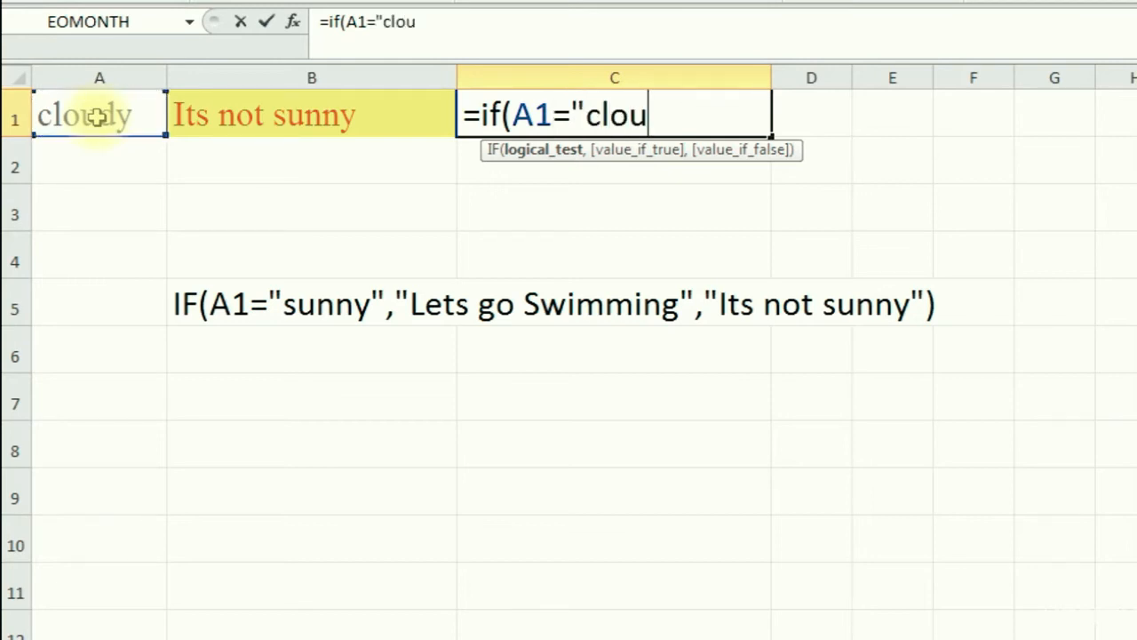
text(dy")
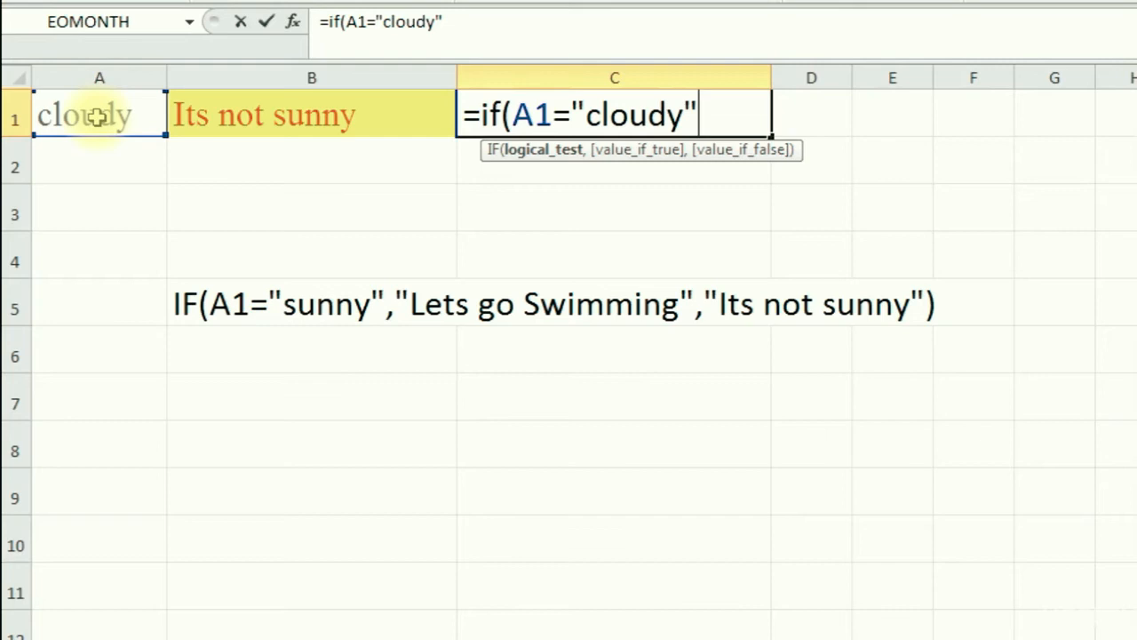
text(,)
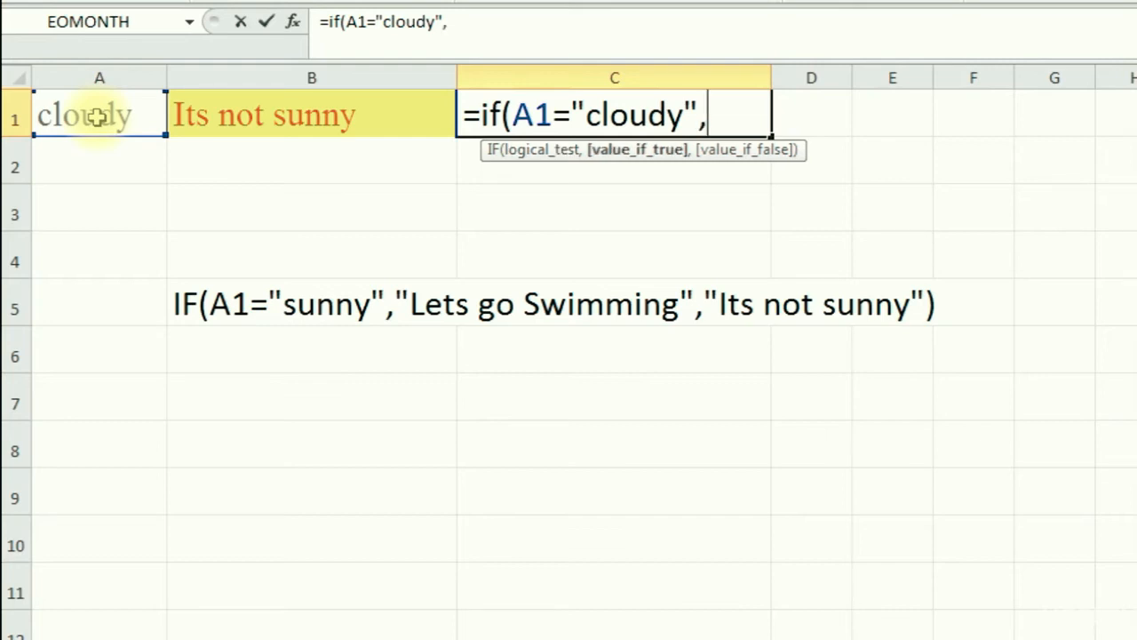
Complete the C1 formula with "Get my jacket" as the value if true and "Its raining" as the value if false.
text("Get my ja)
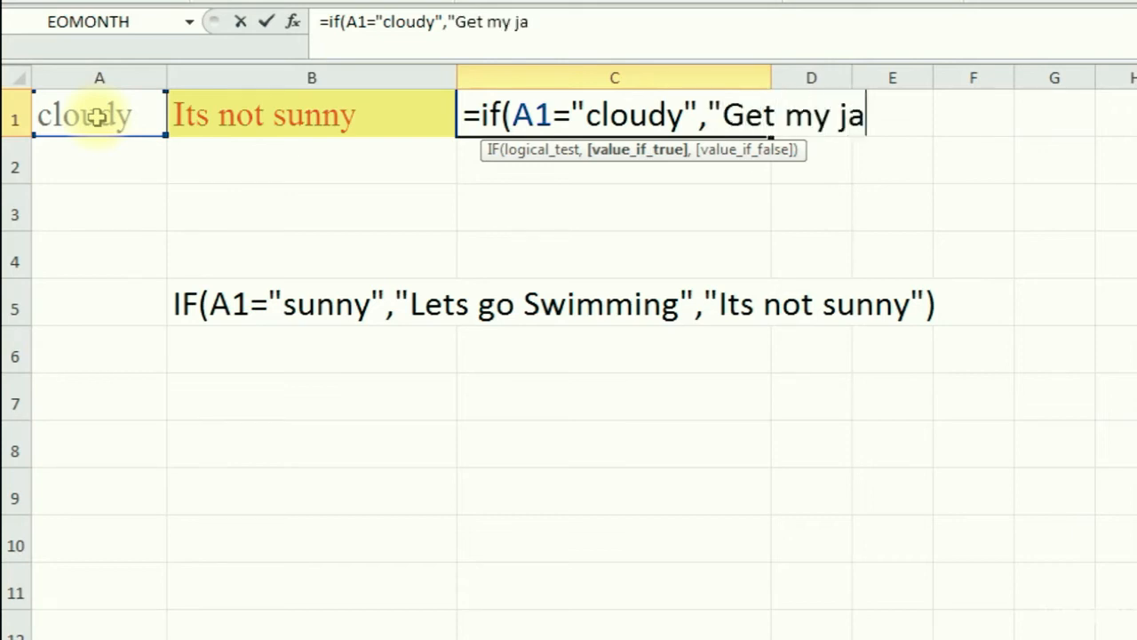
text(cket")
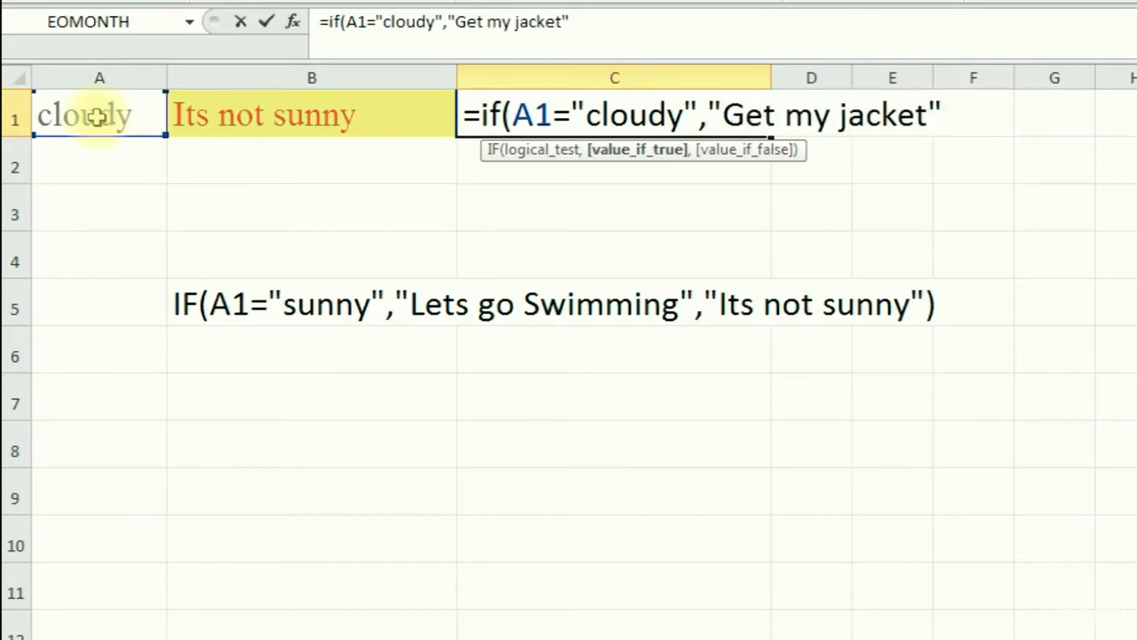
text(,)
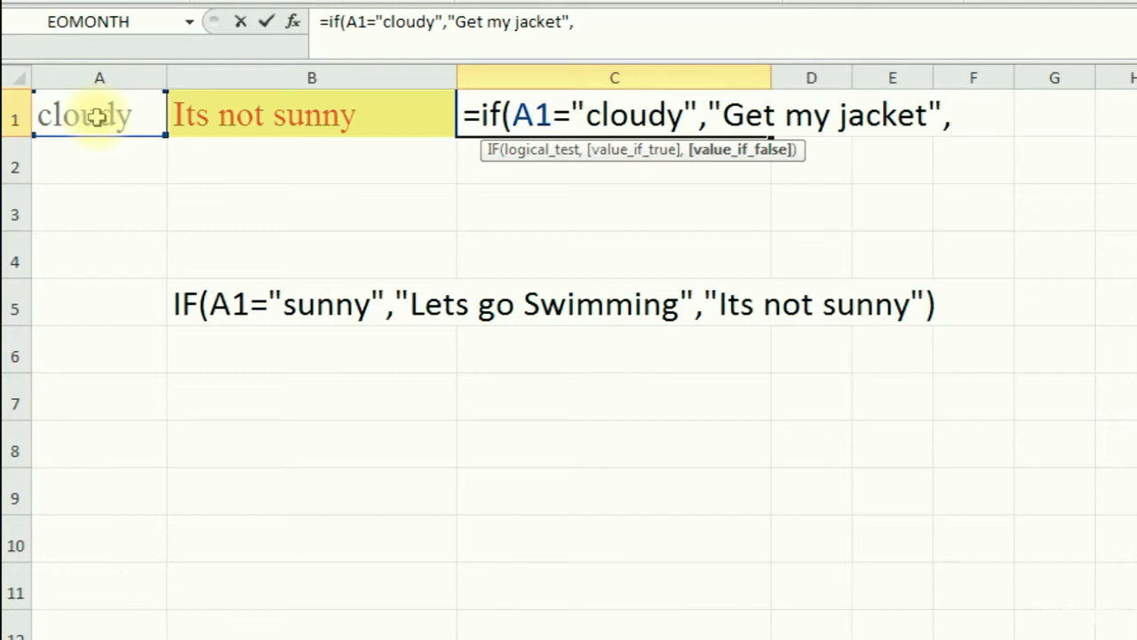
text(")
text(It)
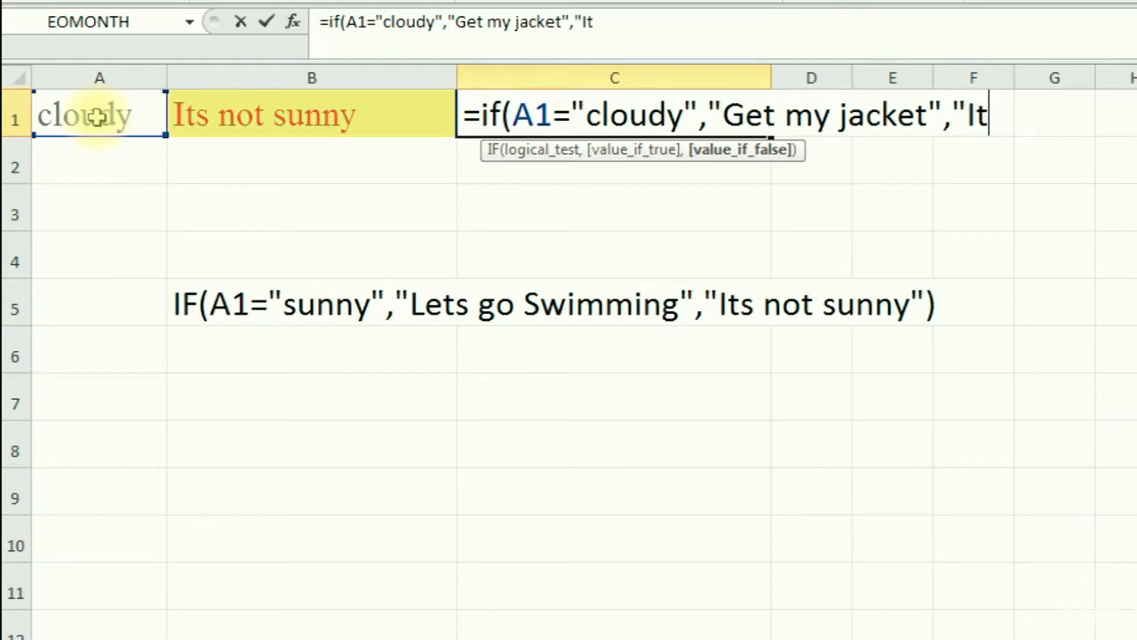
text(s raining)
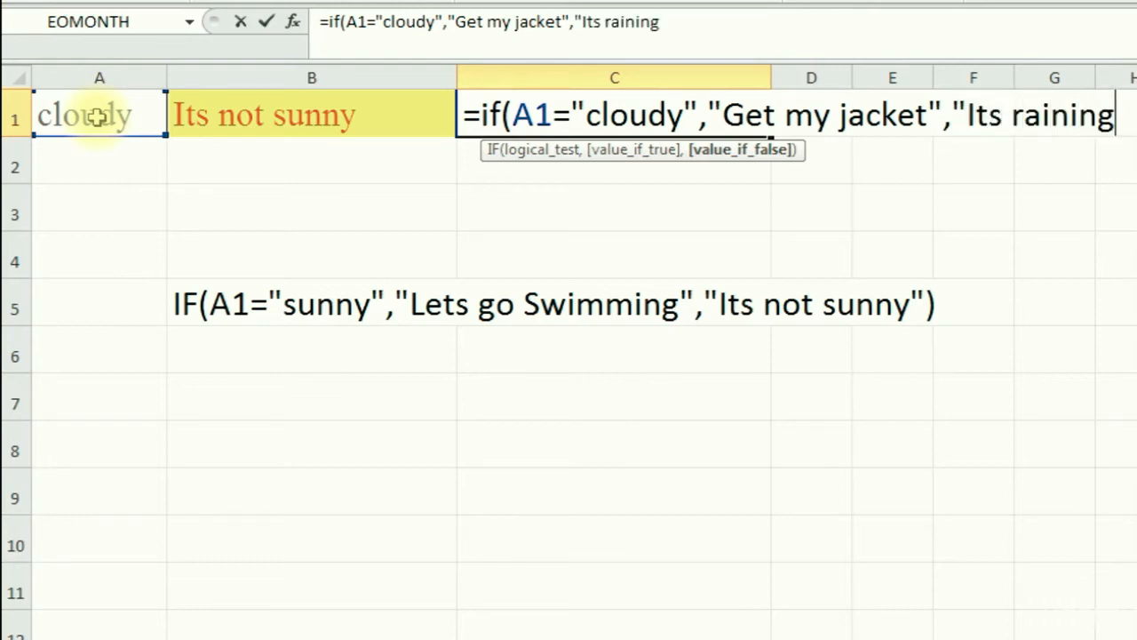
text(")
text())
key(Return)
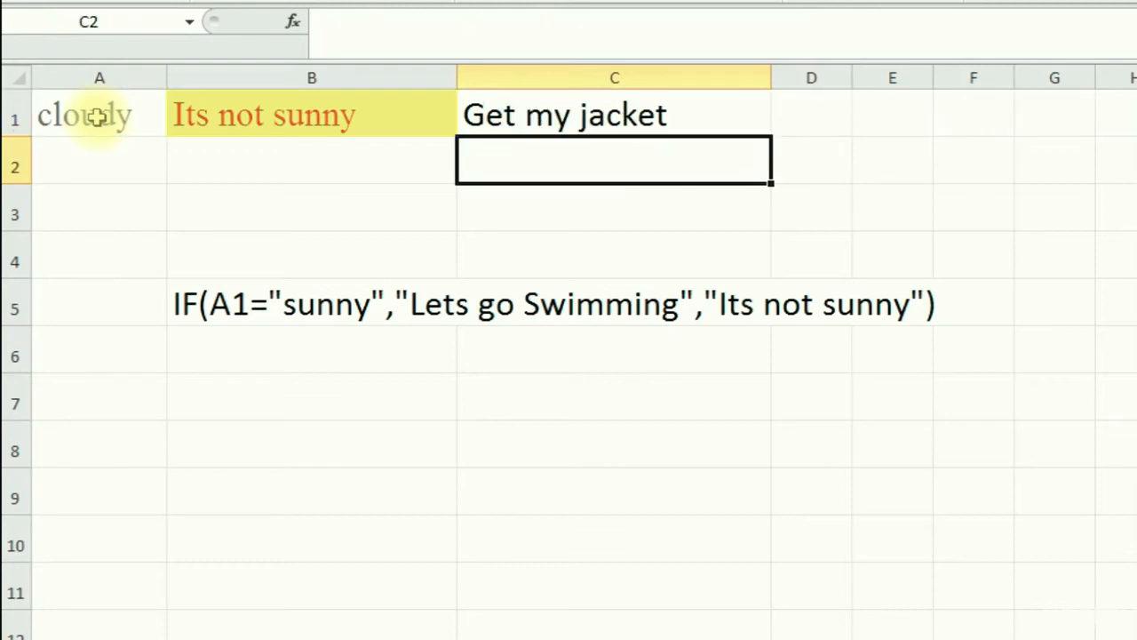
Set the weather in A1 to Rainy and check the result of the IF formula in C1.
click(554, 116)
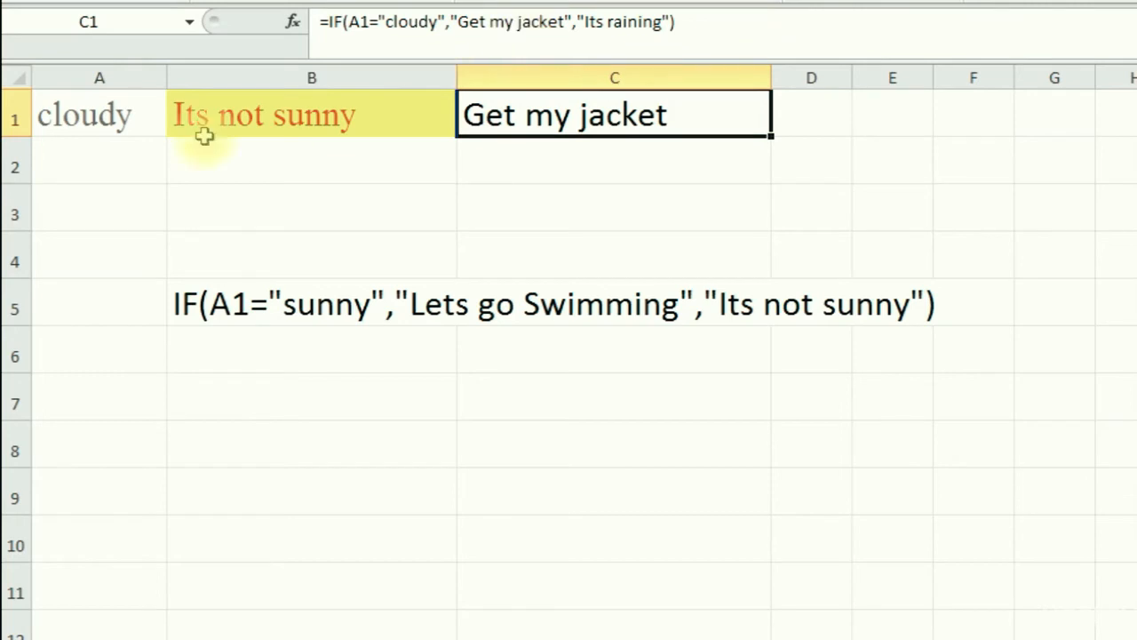
click(116, 116)
click(177, 125)
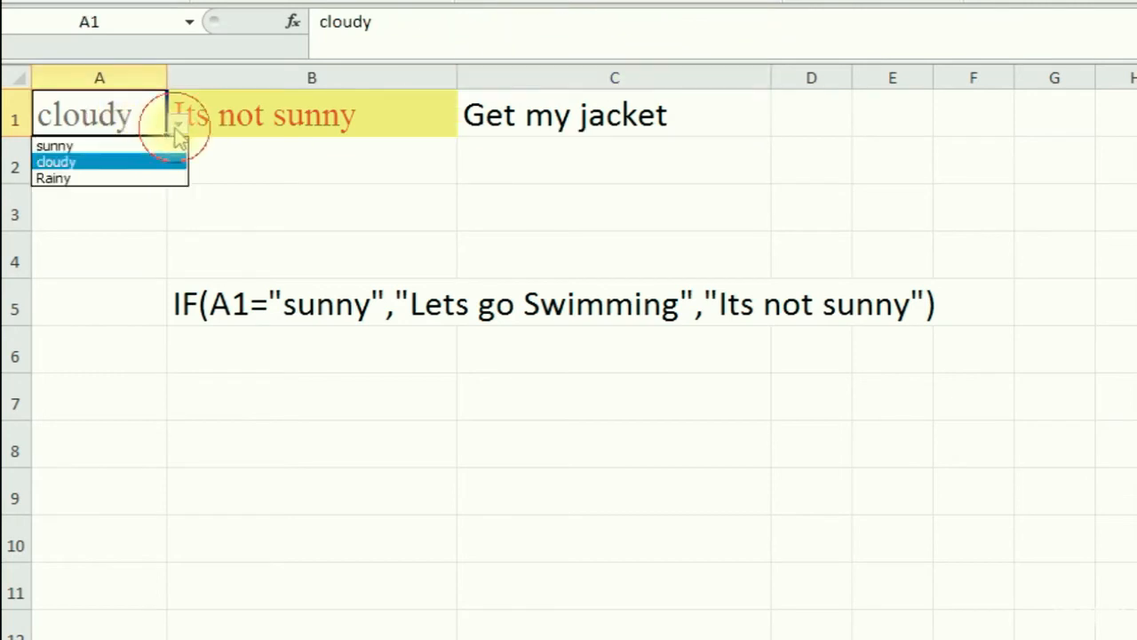
click(94, 177)
click(532, 114)
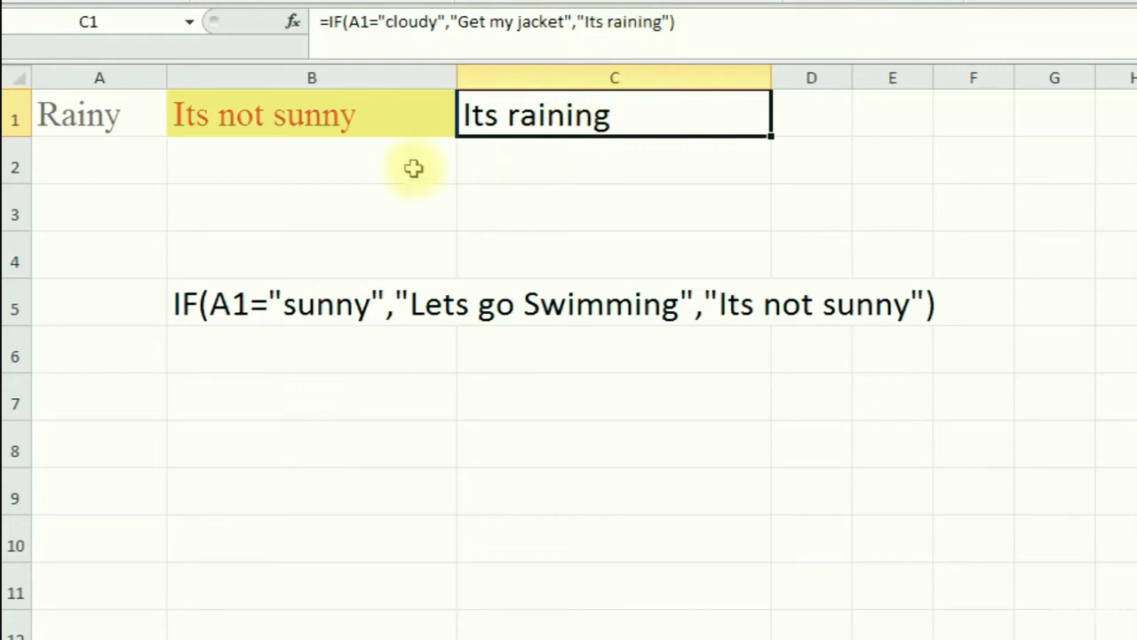
Set the weather in A1 to sunny and compare it with the result and IF formula in B1.
click(112, 120)
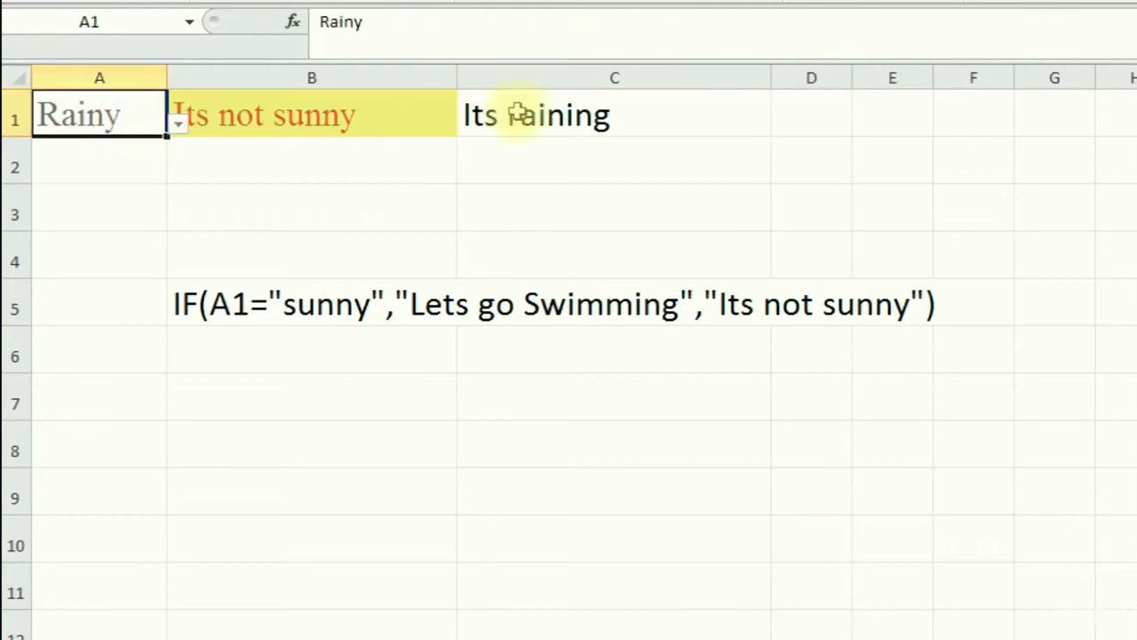
click(447, 116)
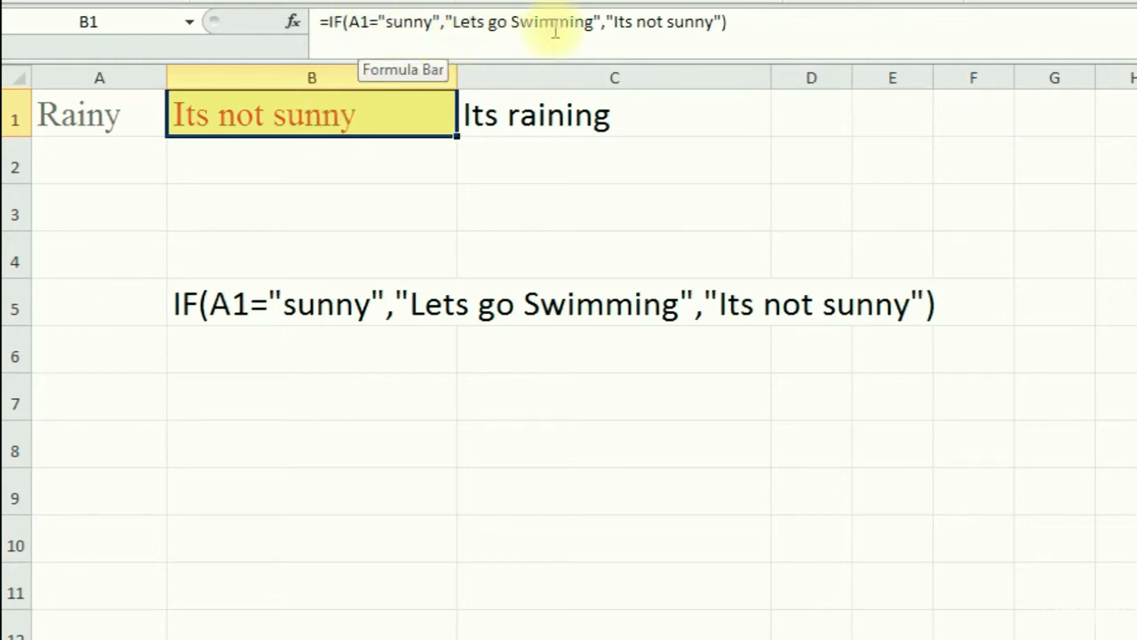
click(111, 129)
click(178, 125)
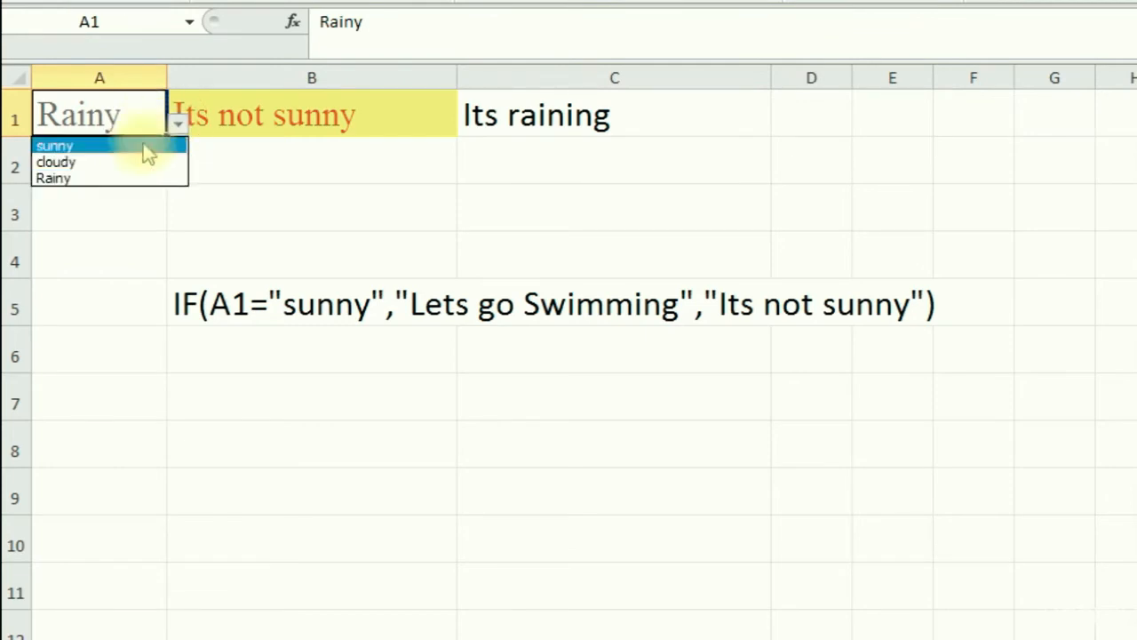
click(133, 146)
click(255, 120)
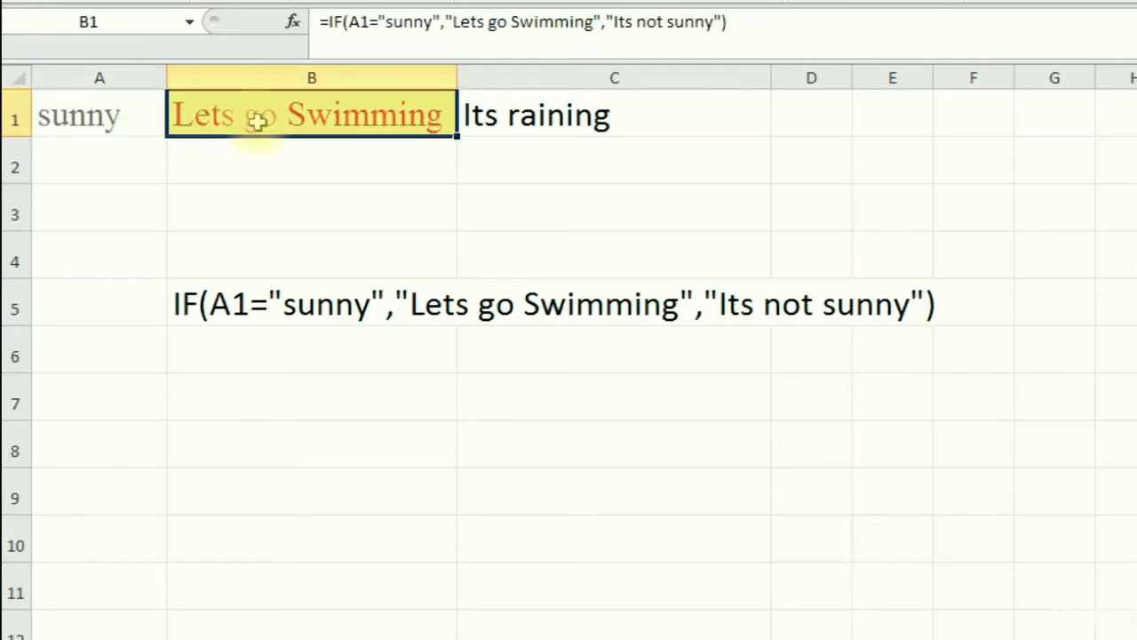
click(103, 123)
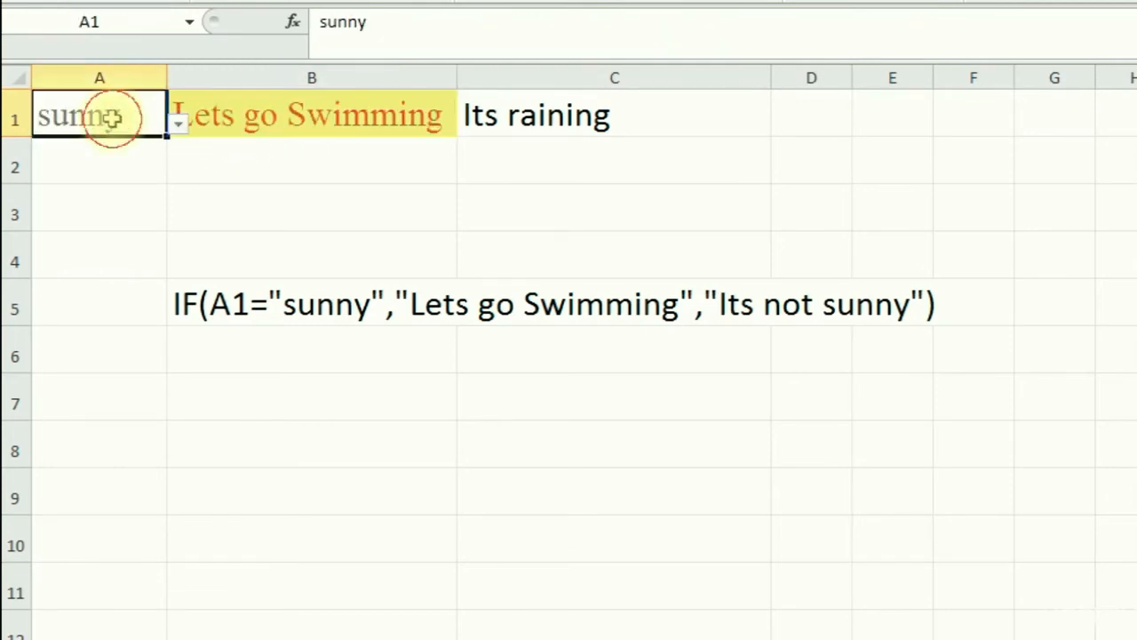
click(176, 129)
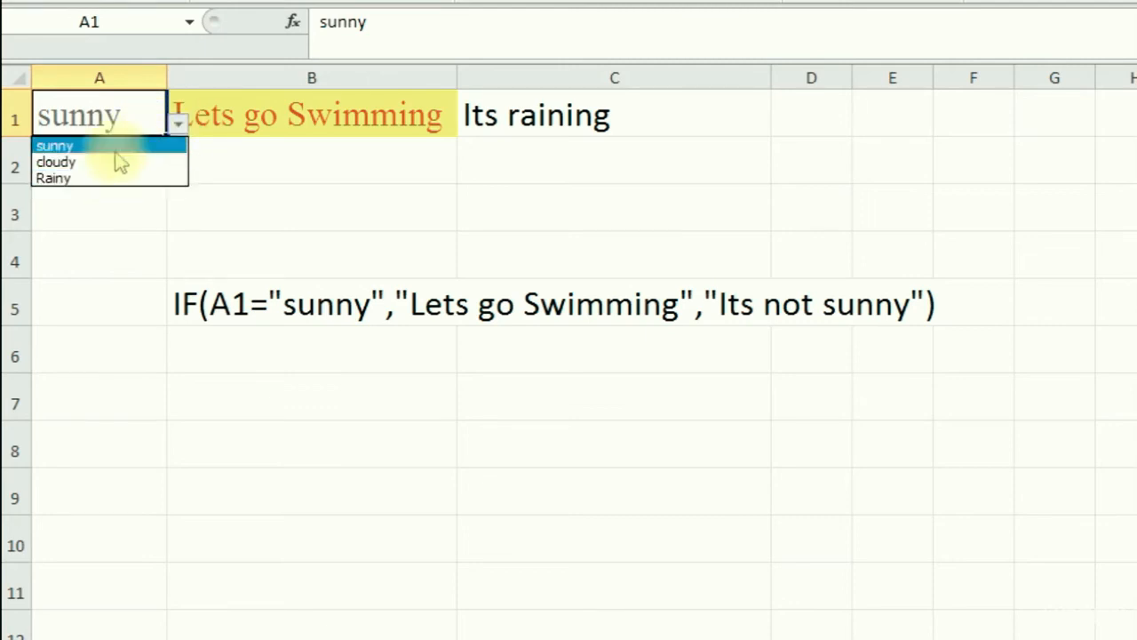
click(124, 119)
click(224, 116)
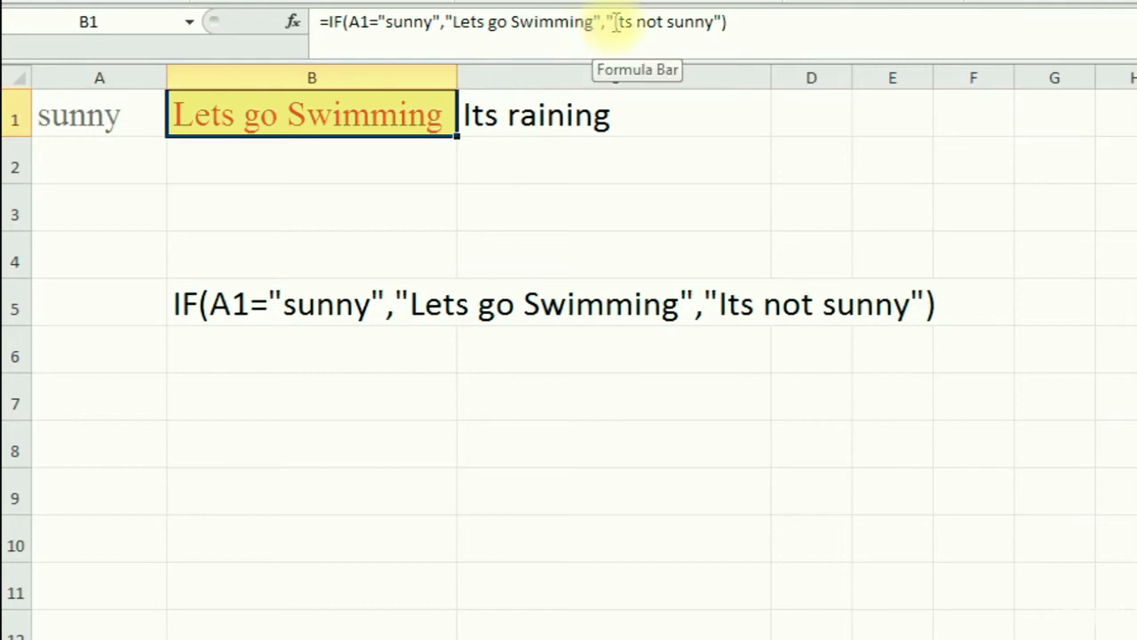
Copy the IF expression from the C1 formula without its leading equals sign.
click(519, 120)
drag(707, 21, 329, 21)
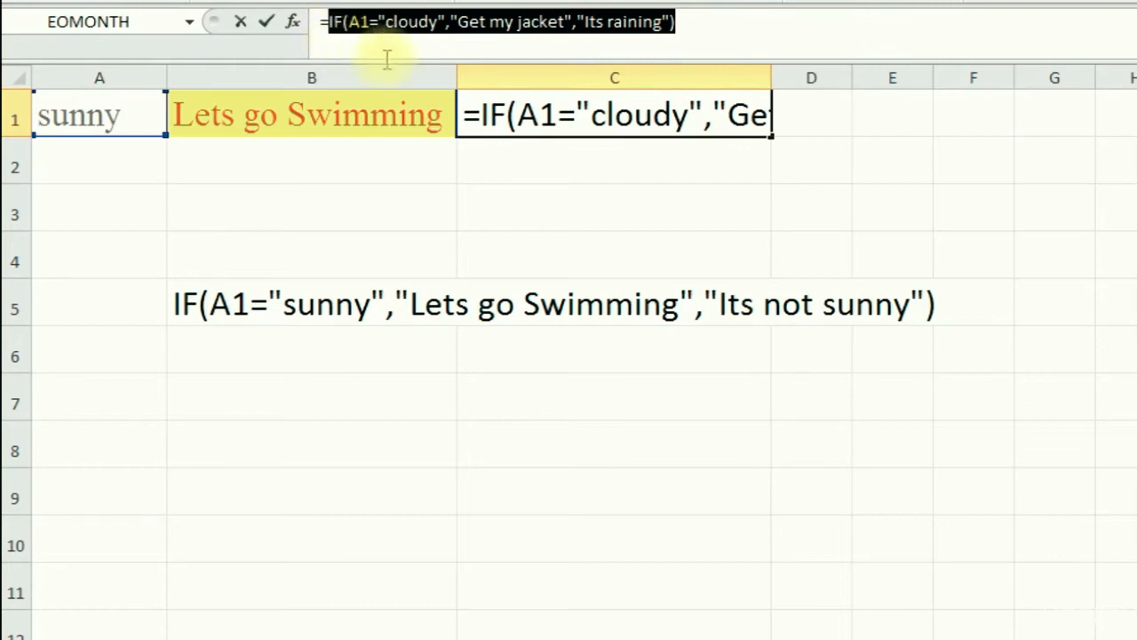
key(ctrl+c)
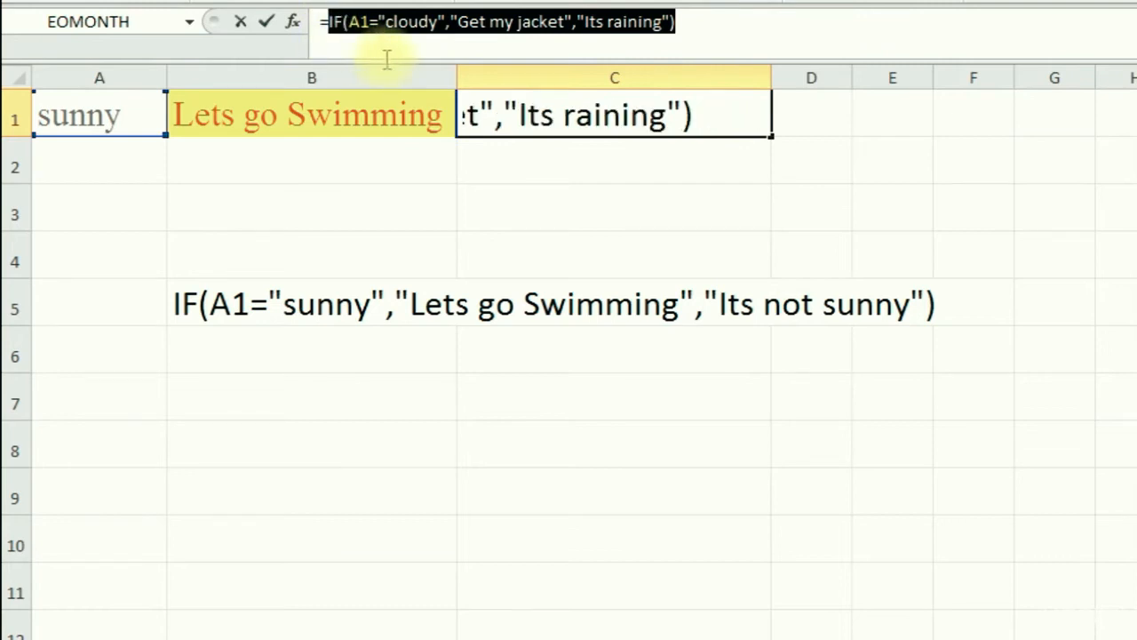
Replace the value if false "Its not sunny" in B1's IF formula with the copied cloudy IF expression, creating a nested IF.
key(Escape)
click(297, 116)
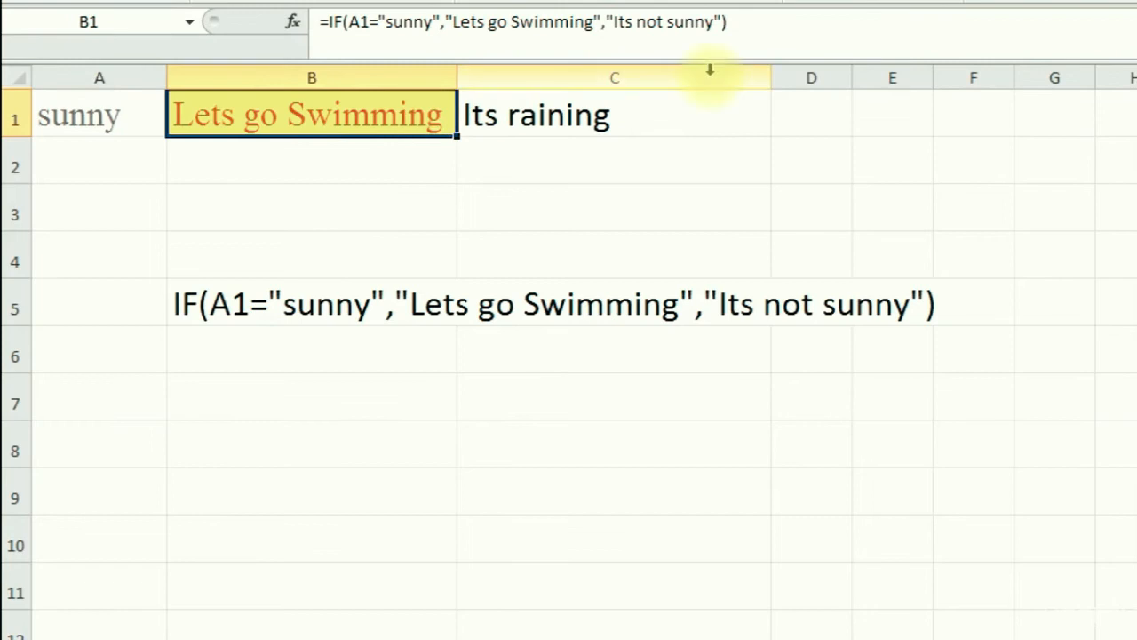
click(717, 24)
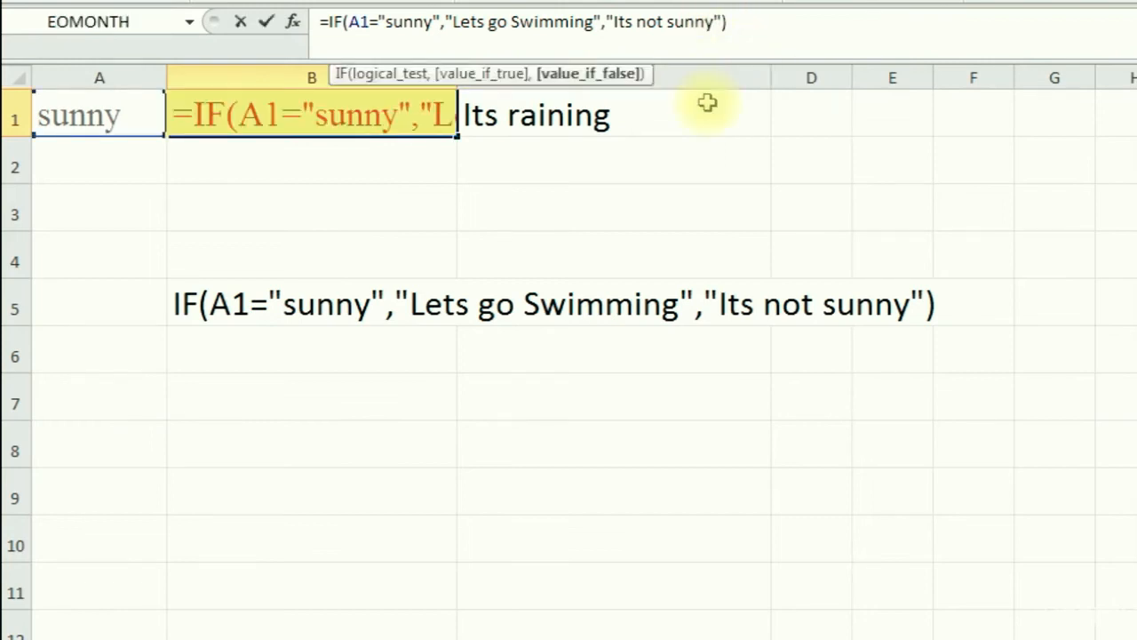
key(Right)
key(BackSpace)
key(BackSpace)
key(BackSpace)
key(BackSpace)
key(BackSpace)
key(BackSpace)
key(BackSpace)
key(BackSpace)
key(BackSpace)
key(BackSpace)
key(BackSpace)
key(BackSpace)
key(BackSpace)
key(BackSpace)
key(BackSpace)
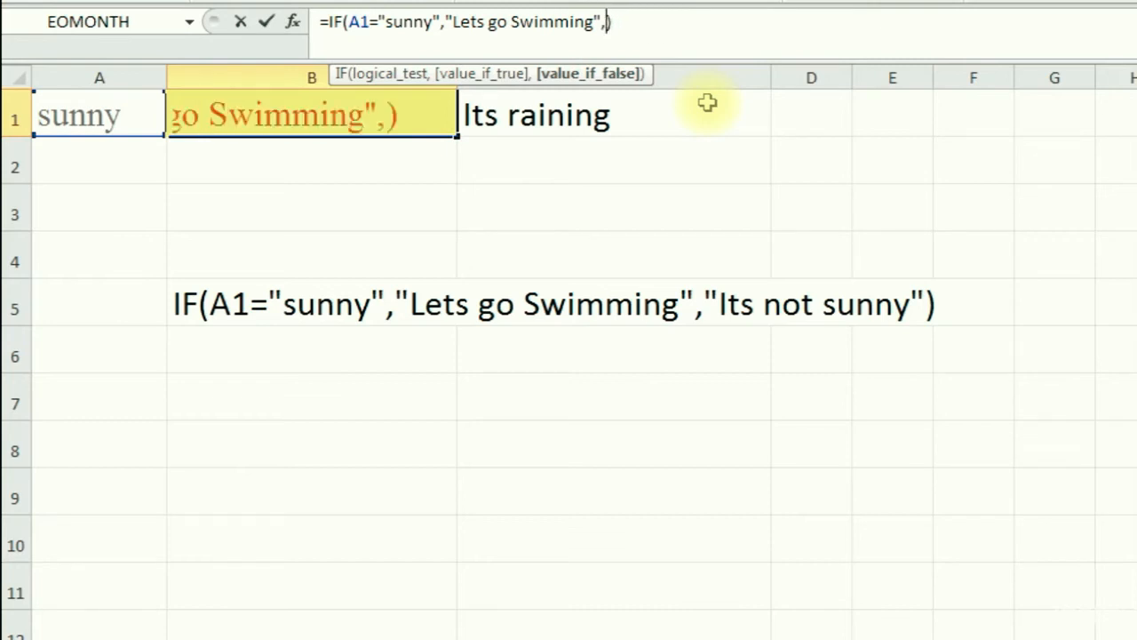
key(ctrl+v)
key(Return)
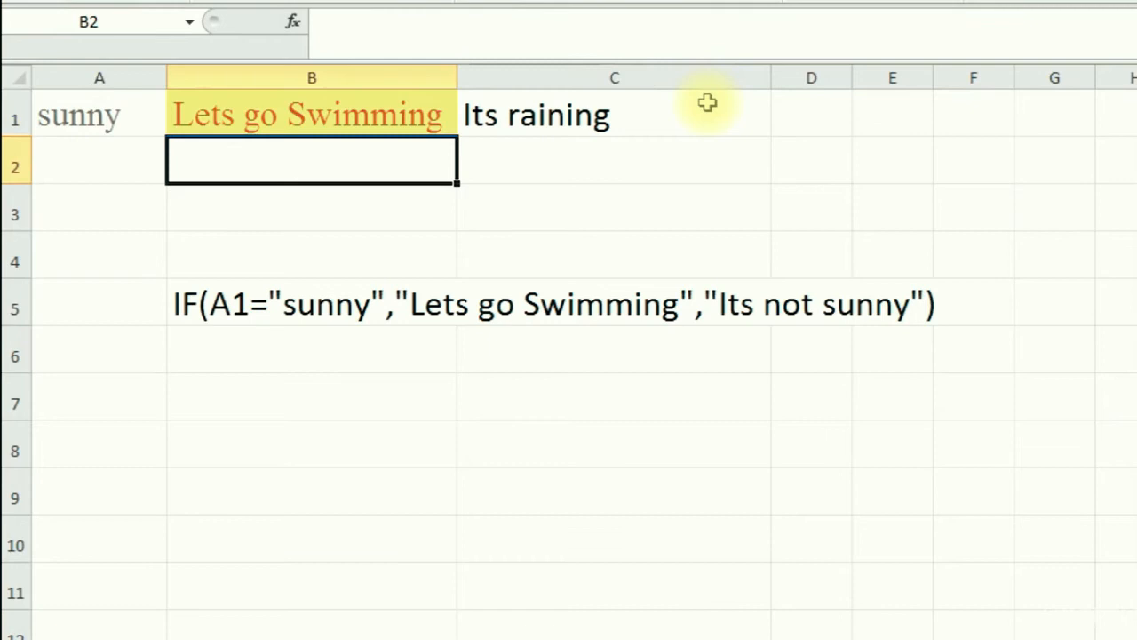
Clear the separate IF formula from C1 and review the nested IF formula in B1.
click(602, 122)
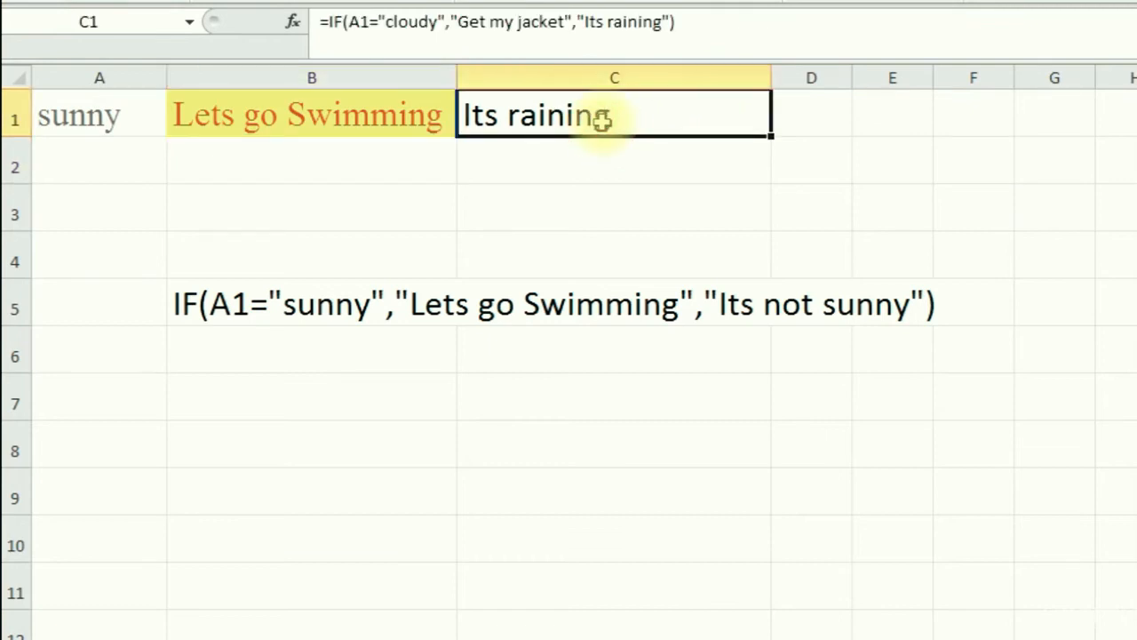
key(Delete)
click(348, 114)
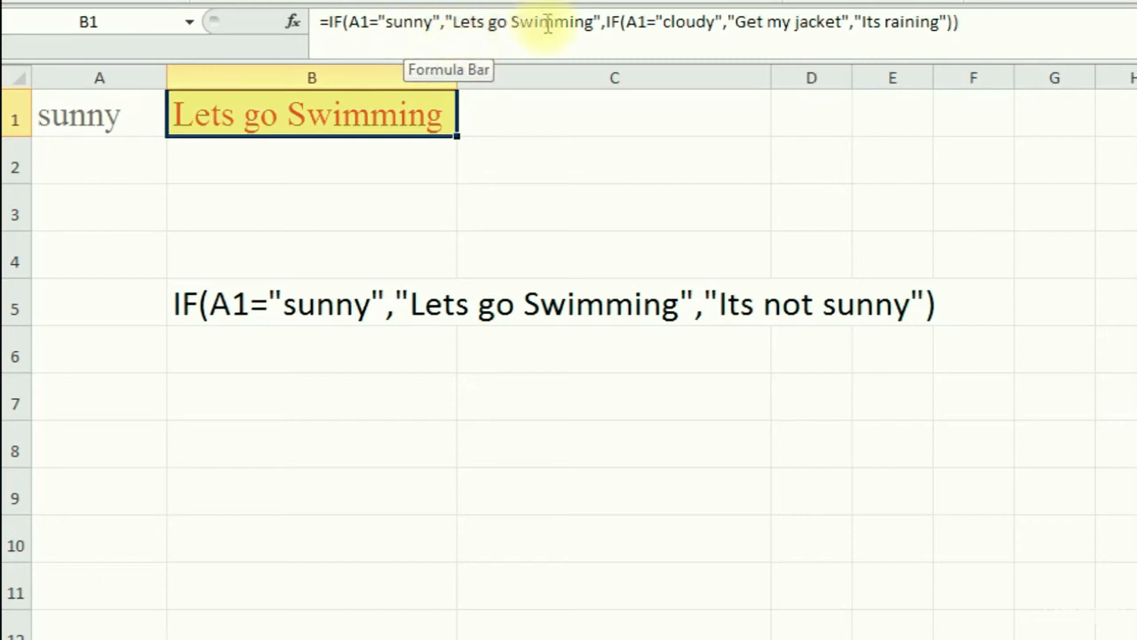
Set the weather in A1 to cloudy and check the nested IF result in B1.
click(110, 110)
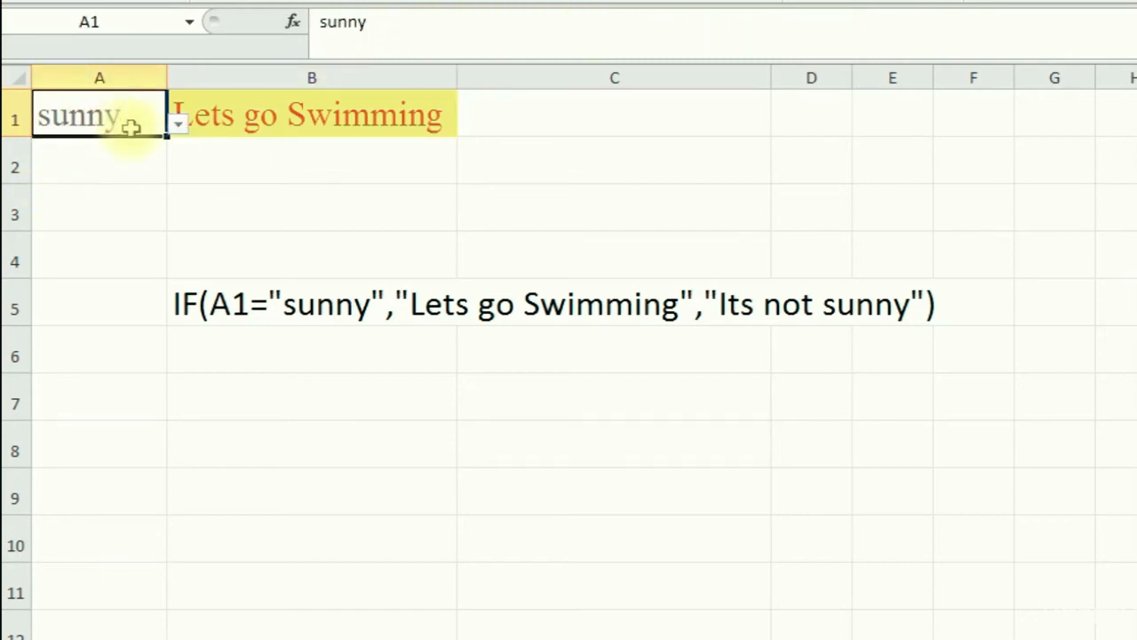
click(178, 124)
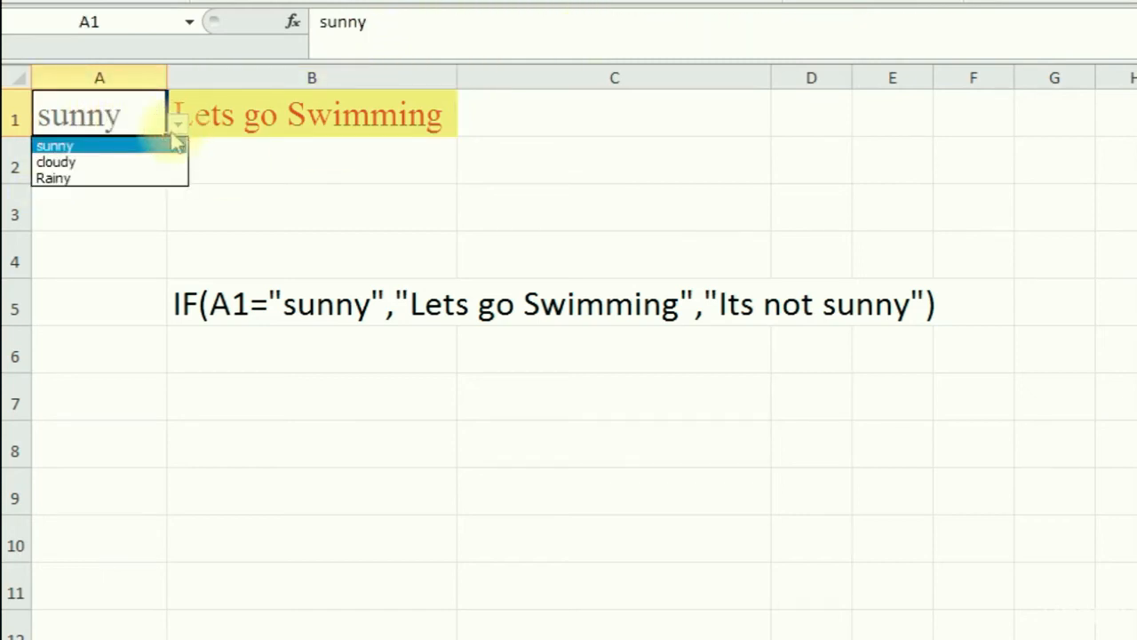
click(133, 165)
click(326, 113)
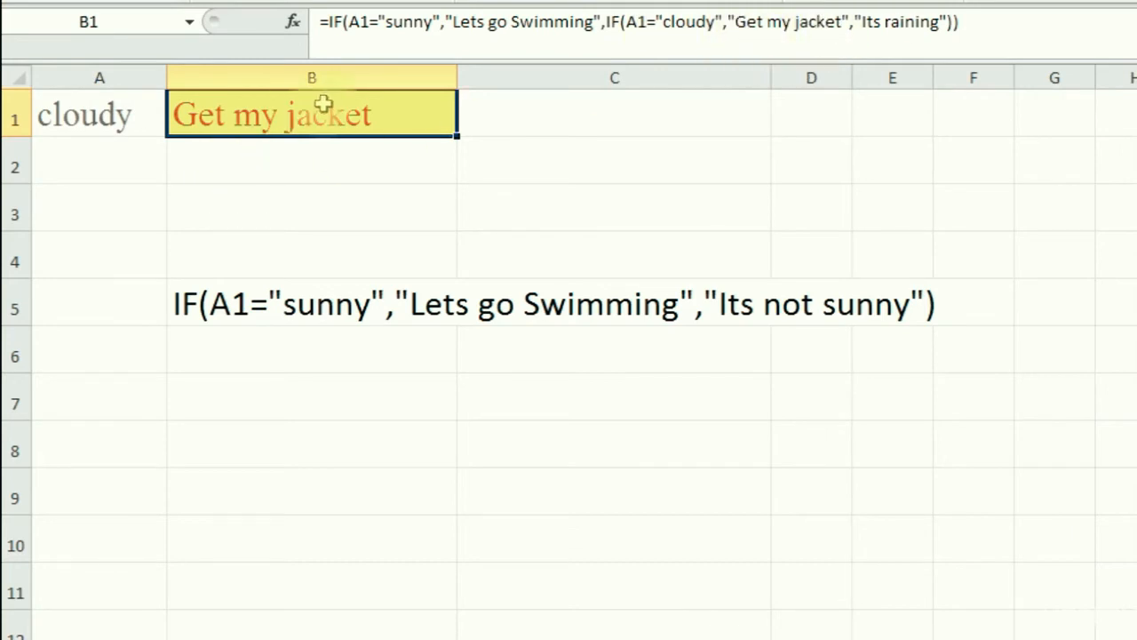
Set the weather in A1 to Rainy and check the nested IF result in B1.
click(97, 115)
click(178, 125)
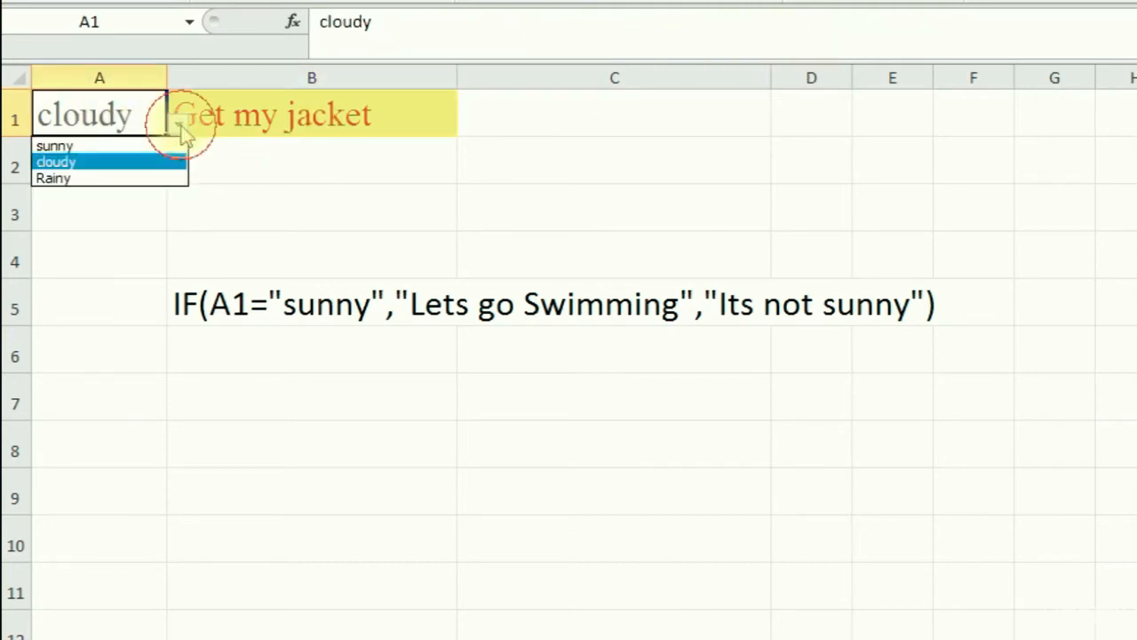
click(122, 178)
click(292, 96)
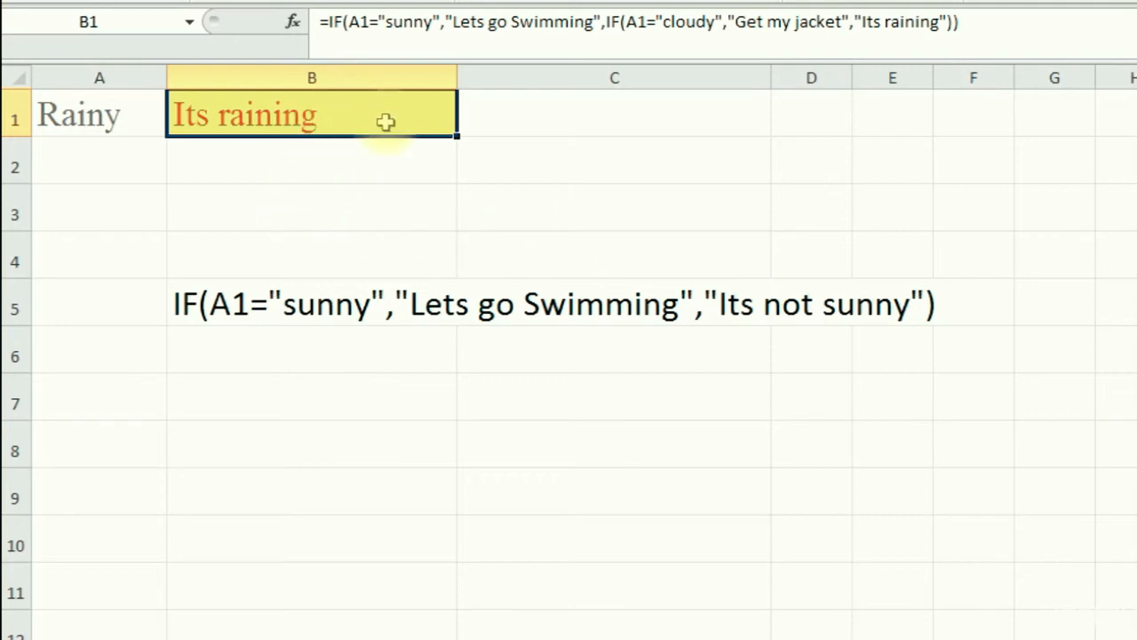
click(492, 115)
click(367, 120)
click(525, 132)
click(444, 114)
click(501, 114)
click(406, 123)
click(540, 115)
click(346, 124)
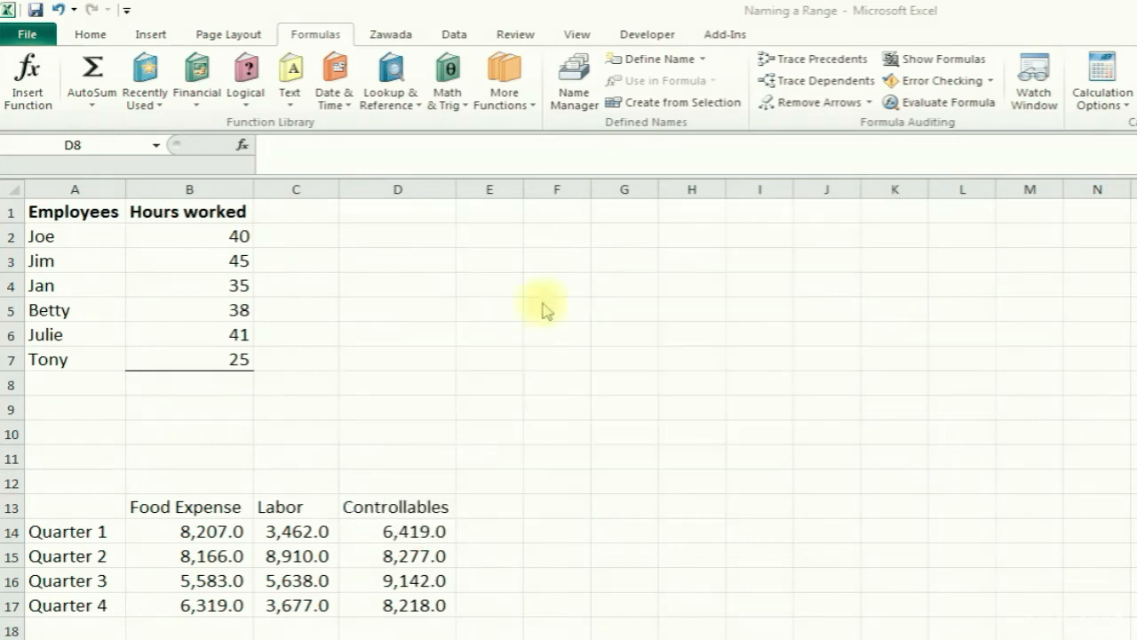
Enter the range reference A2:a6 in D2 as an example and clear it again.
click(417, 243)
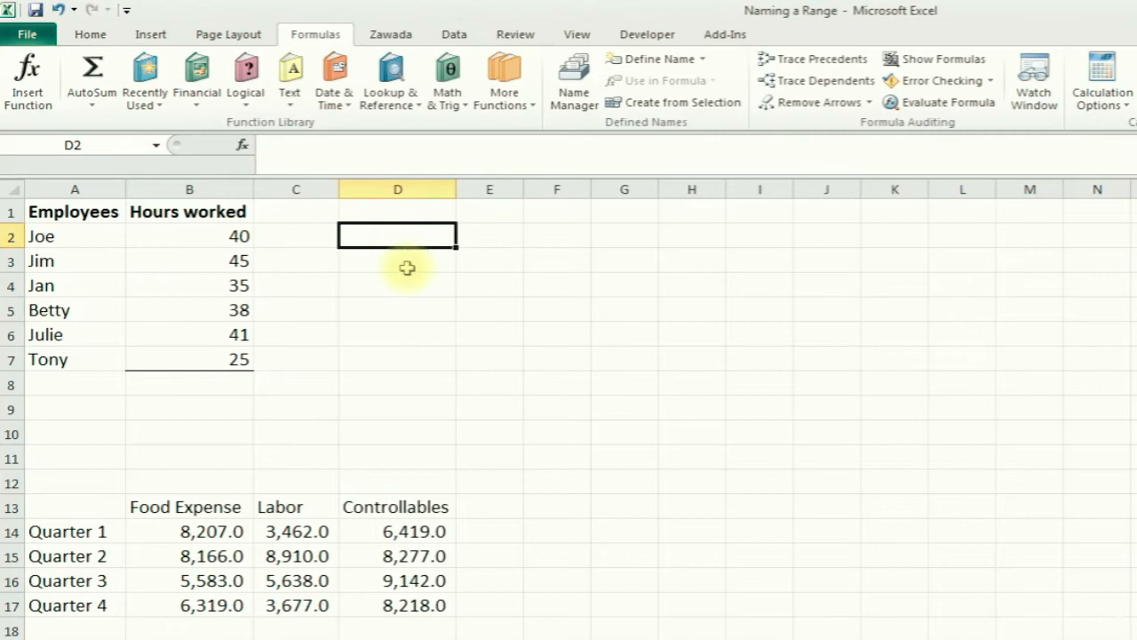
text(A2:a6)
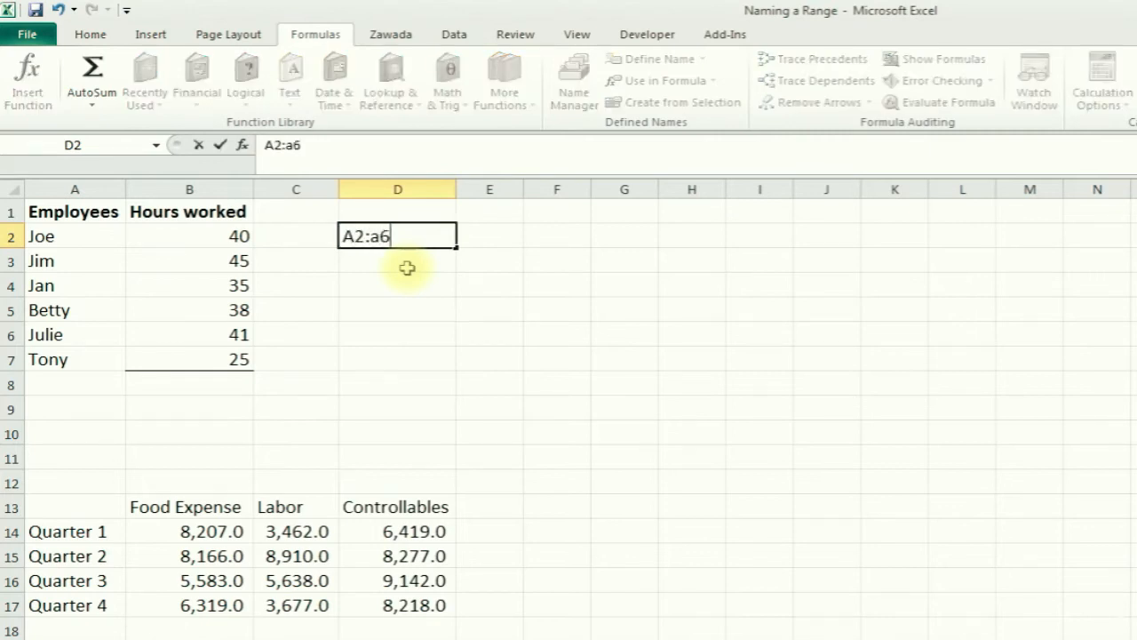
key(Return)
key(Up)
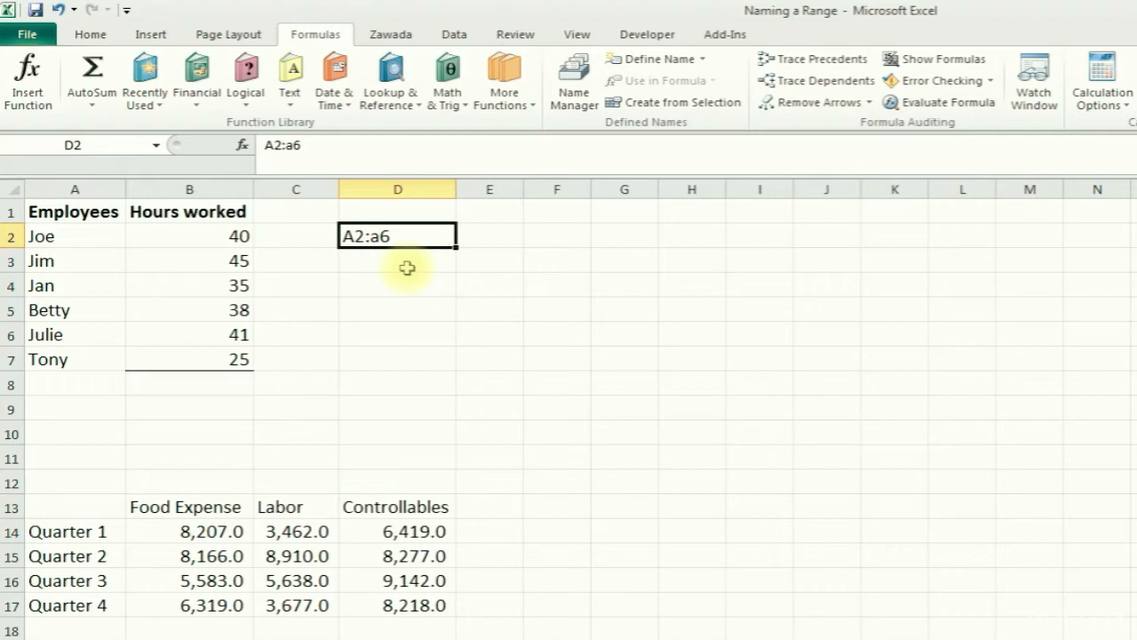
key(Delete)
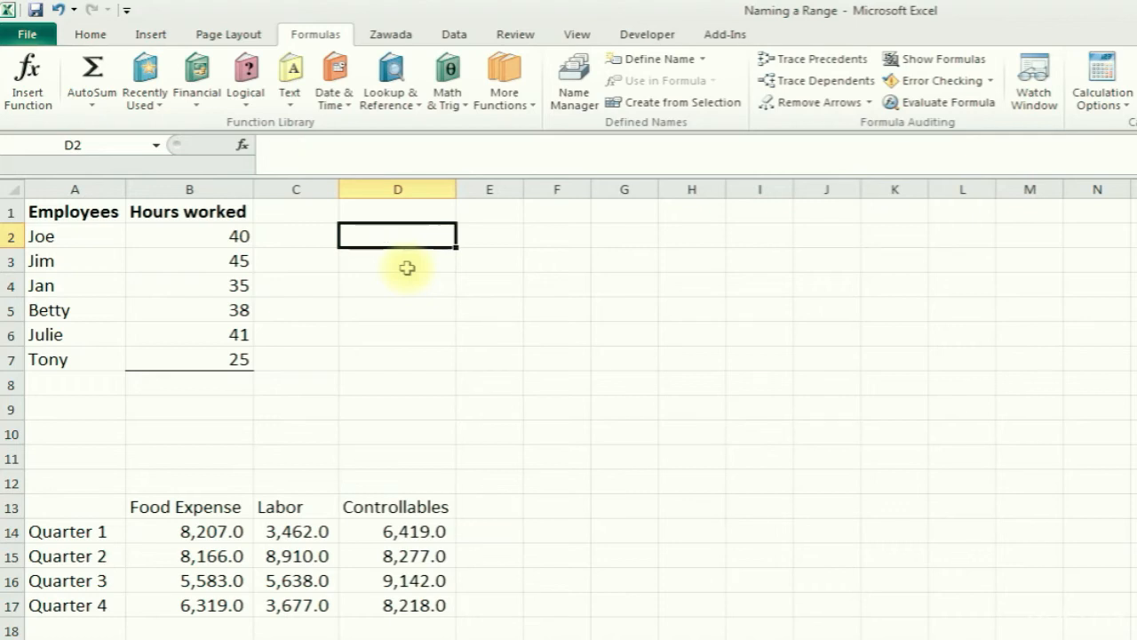
click(89, 241)
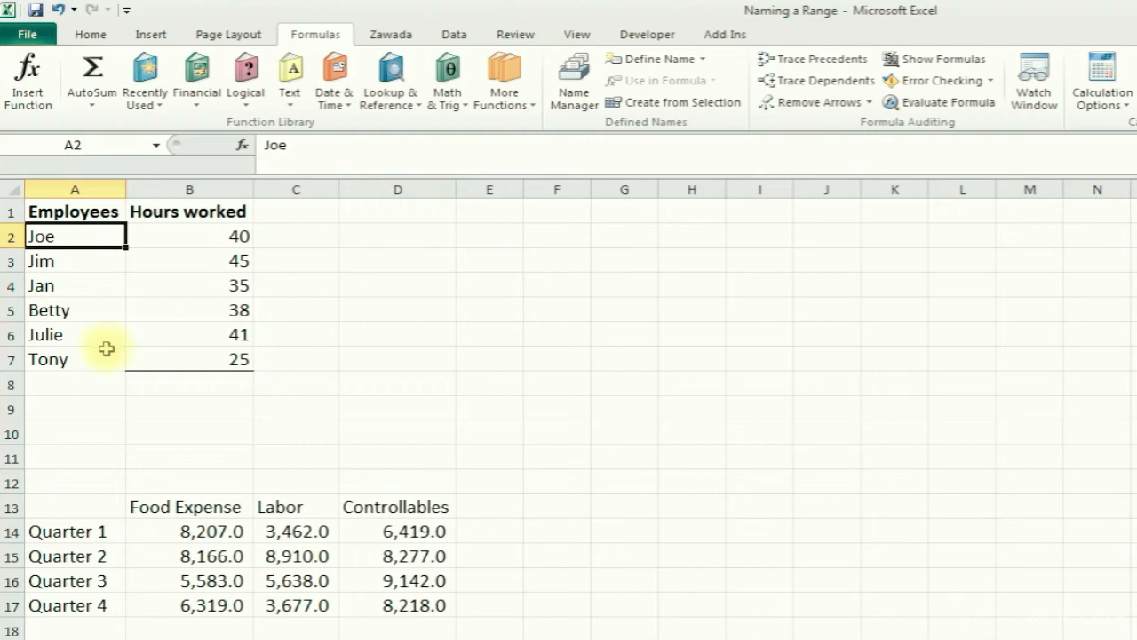
click(94, 377)
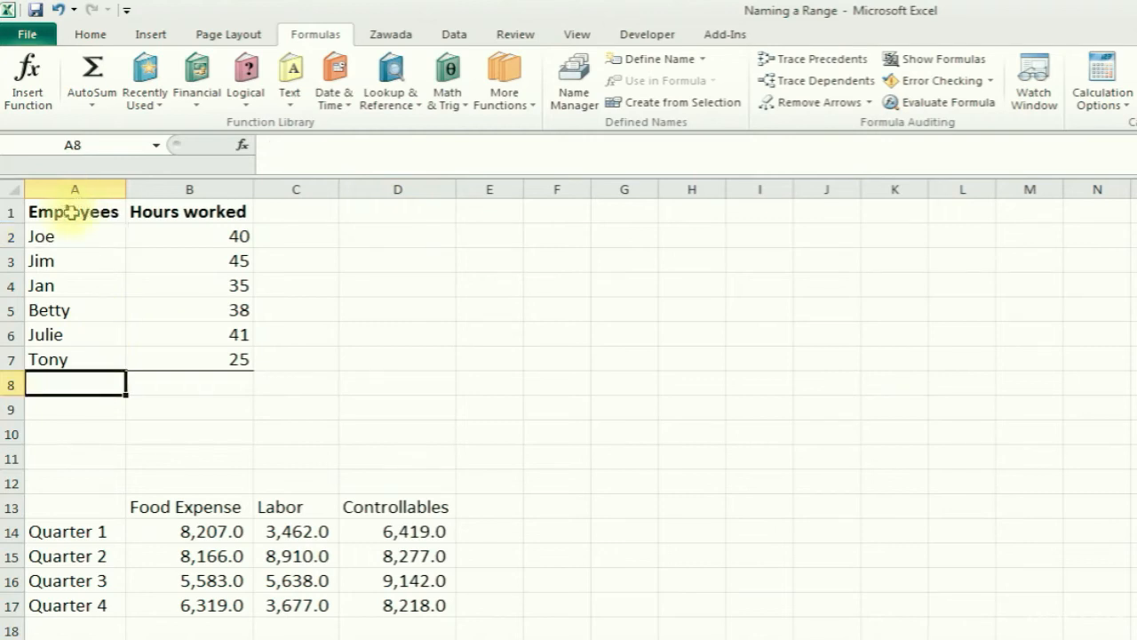
click(76, 211)
click(192, 217)
click(190, 260)
drag(183, 312, 160, 335)
click(89, 336)
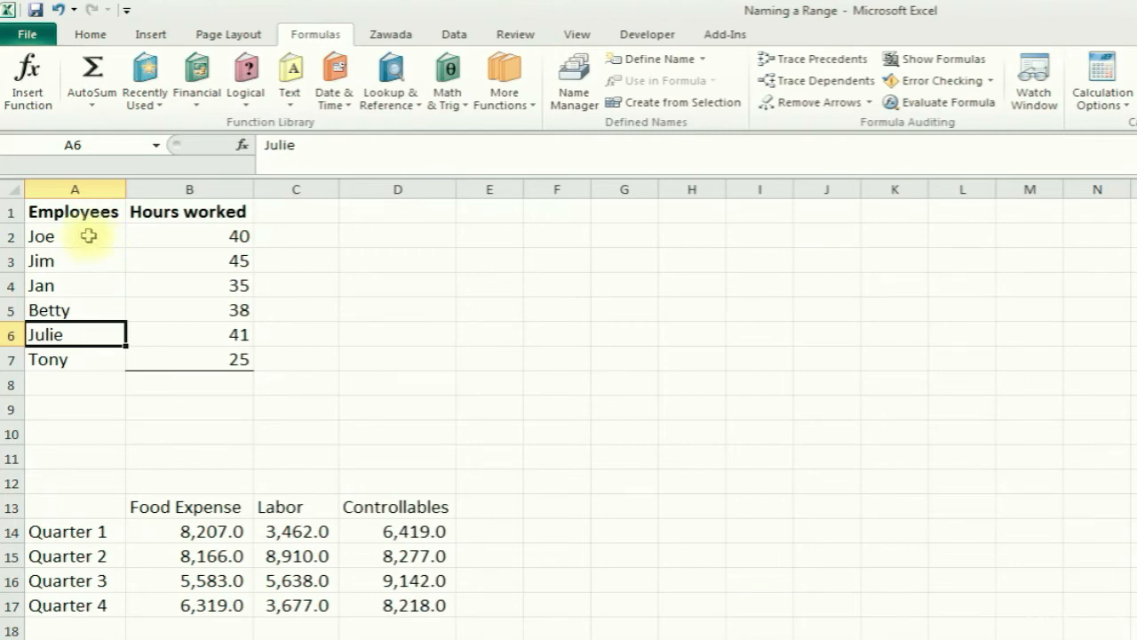
Name the range A2:A7 employees.
drag(75, 232, 68, 360)
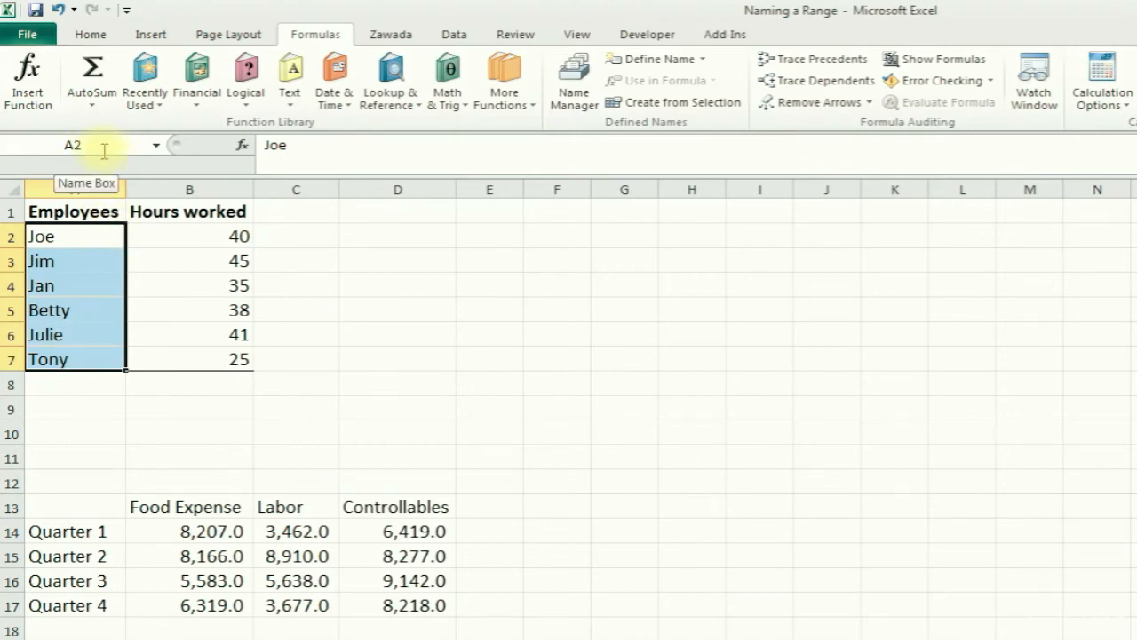
click(112, 148)
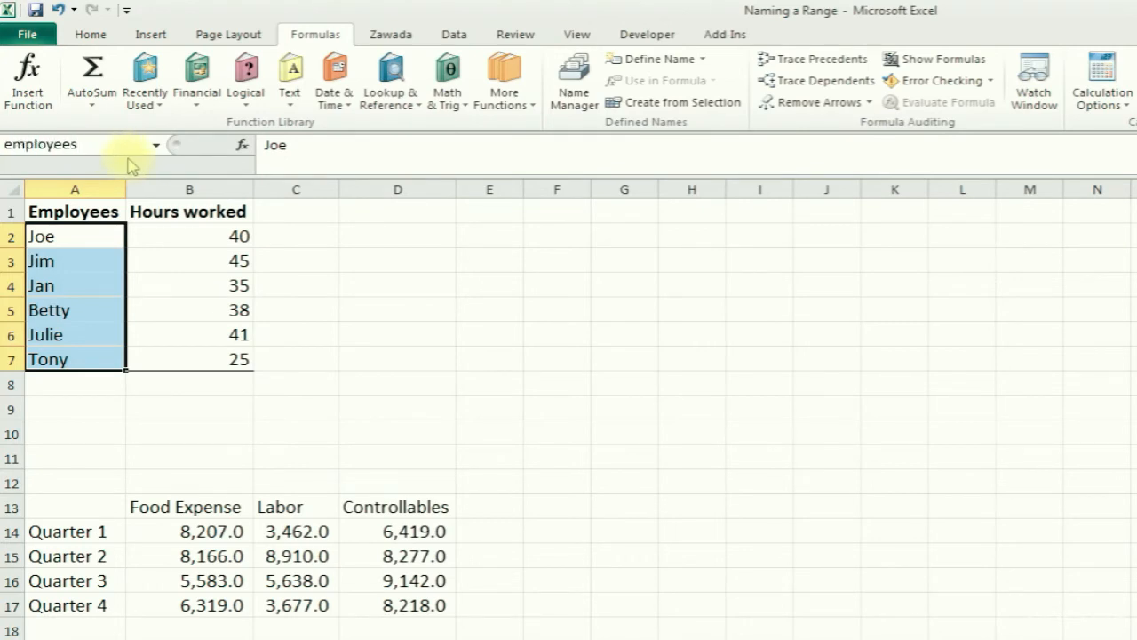
key(Return)
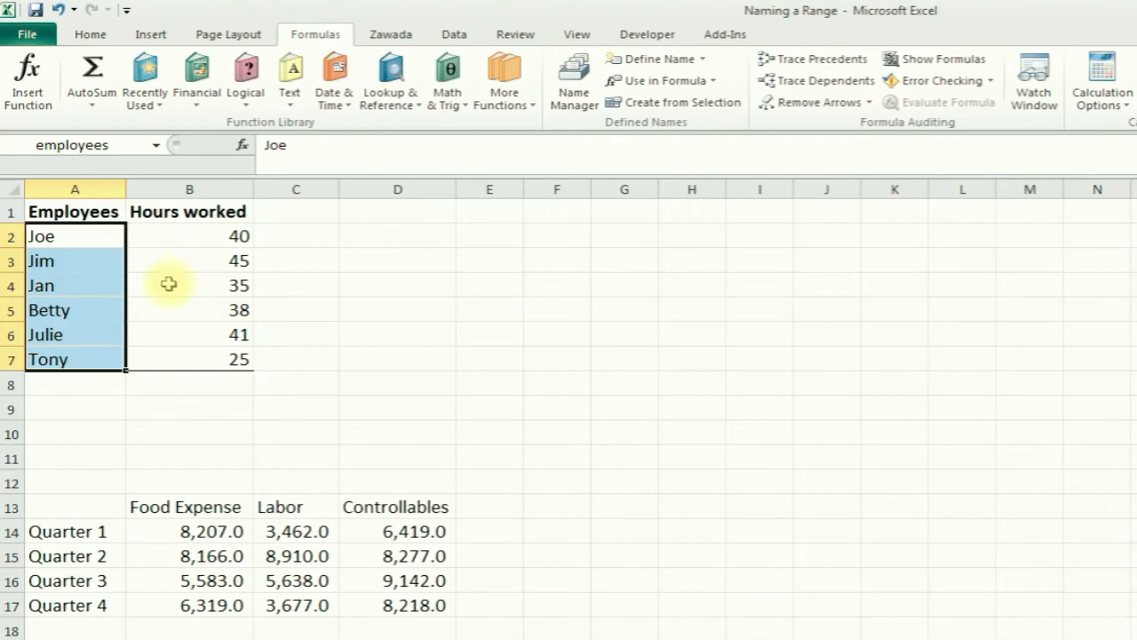
Compare the name shown for single cells in the Employees column with the one for the whole range A2:A7.
click(83, 282)
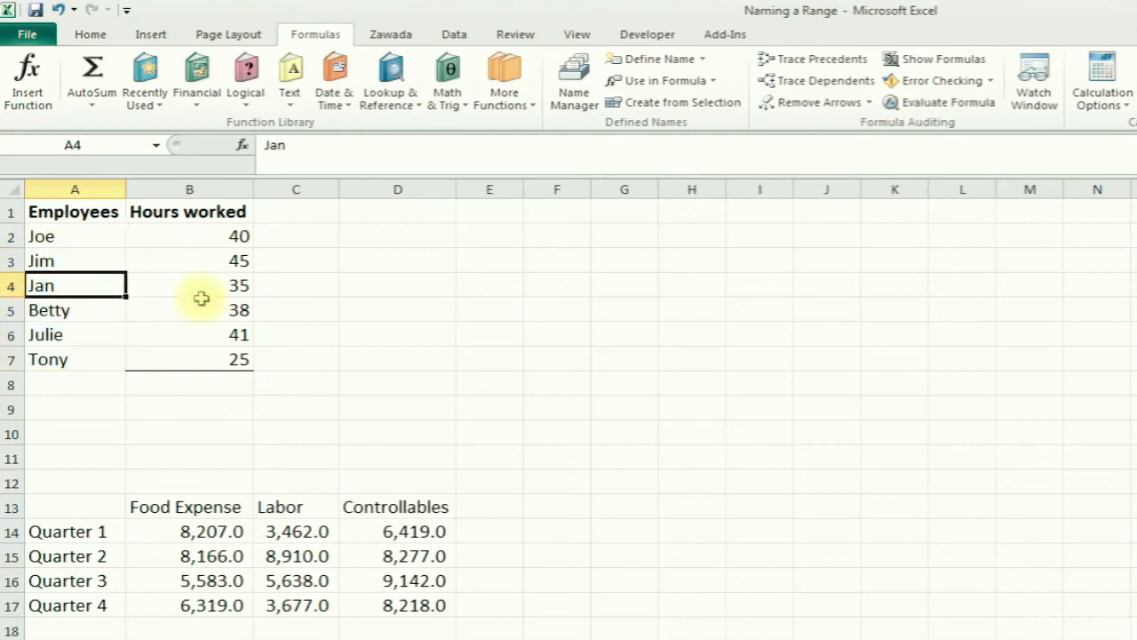
click(82, 237)
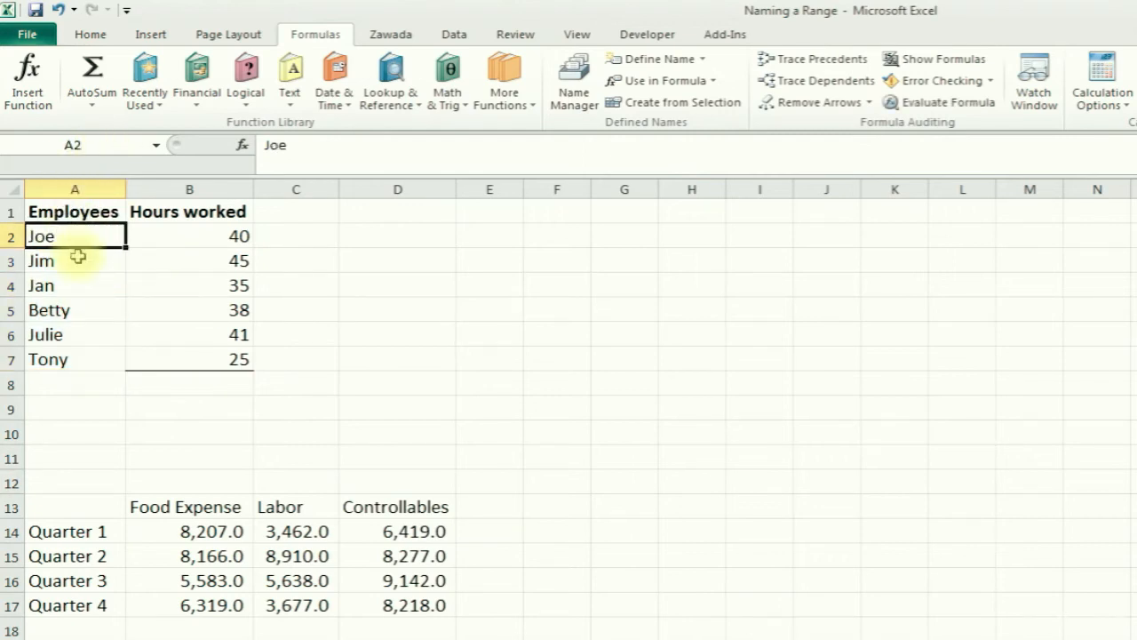
click(79, 259)
drag(77, 230, 69, 367)
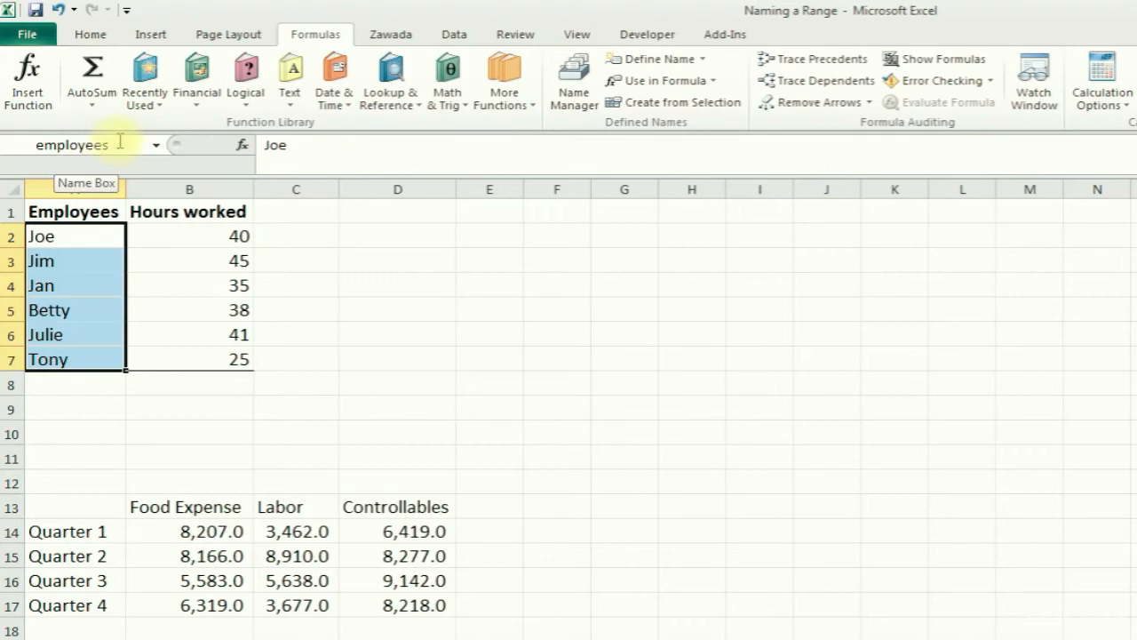
Define the name hours for the range B2:B7 and check it by selecting those cells.
click(185, 382)
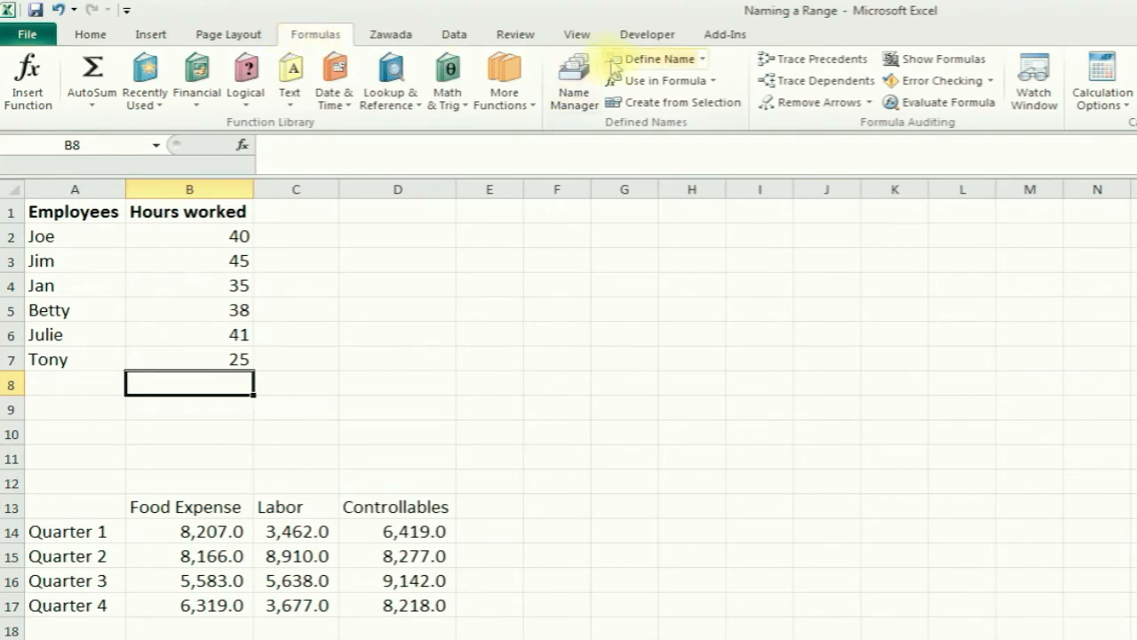
click(660, 62)
drag(684, 230, 500, 238)
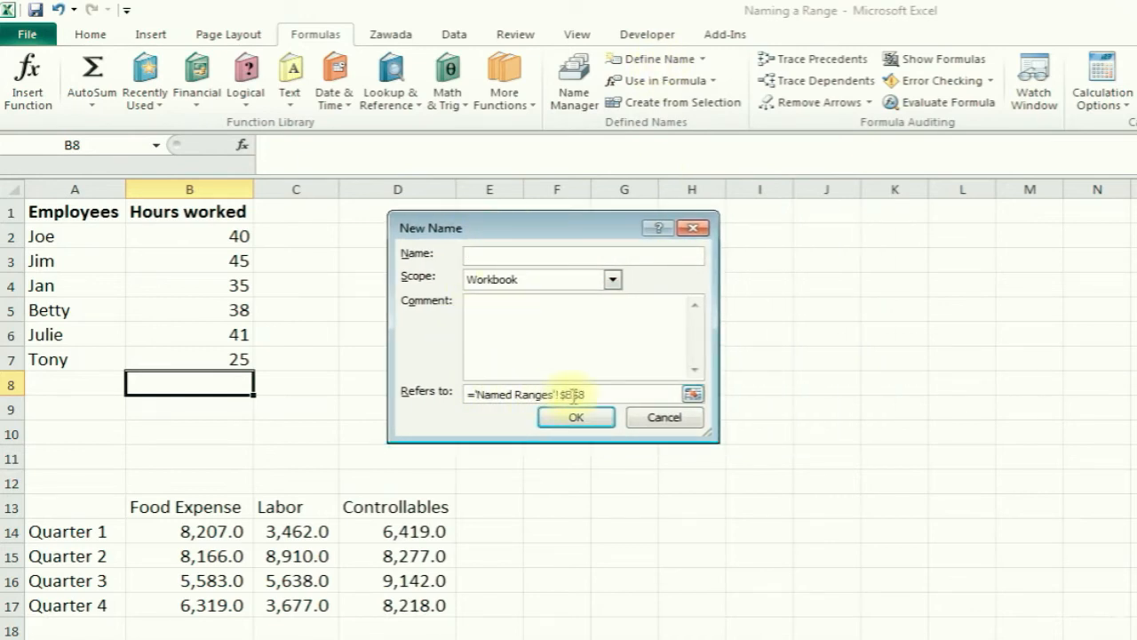
click(610, 396)
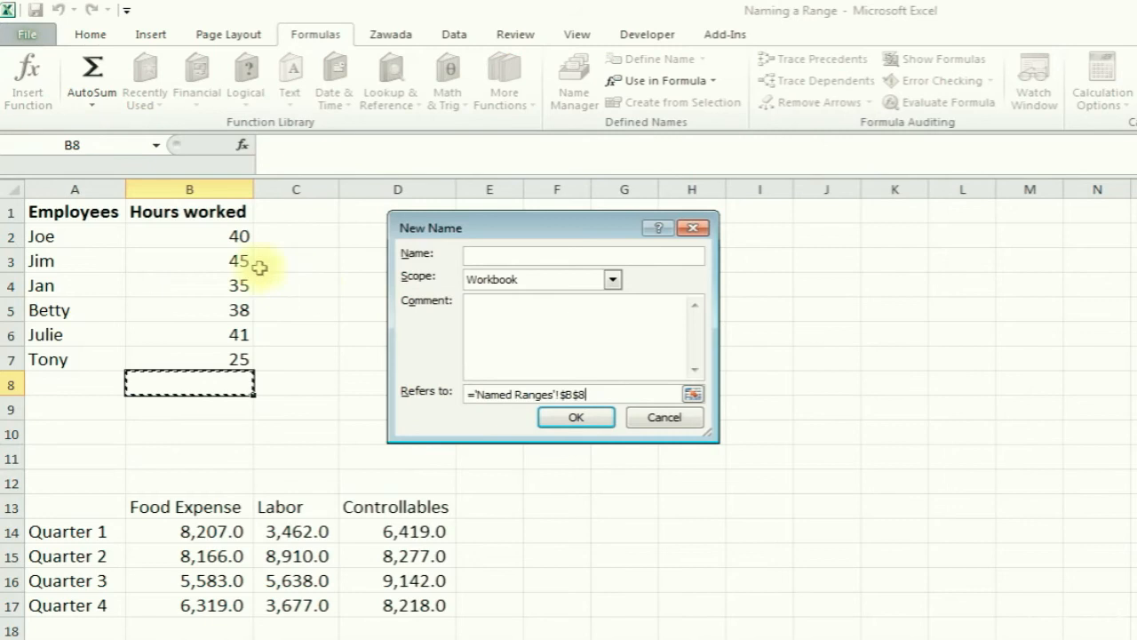
drag(201, 233, 204, 357)
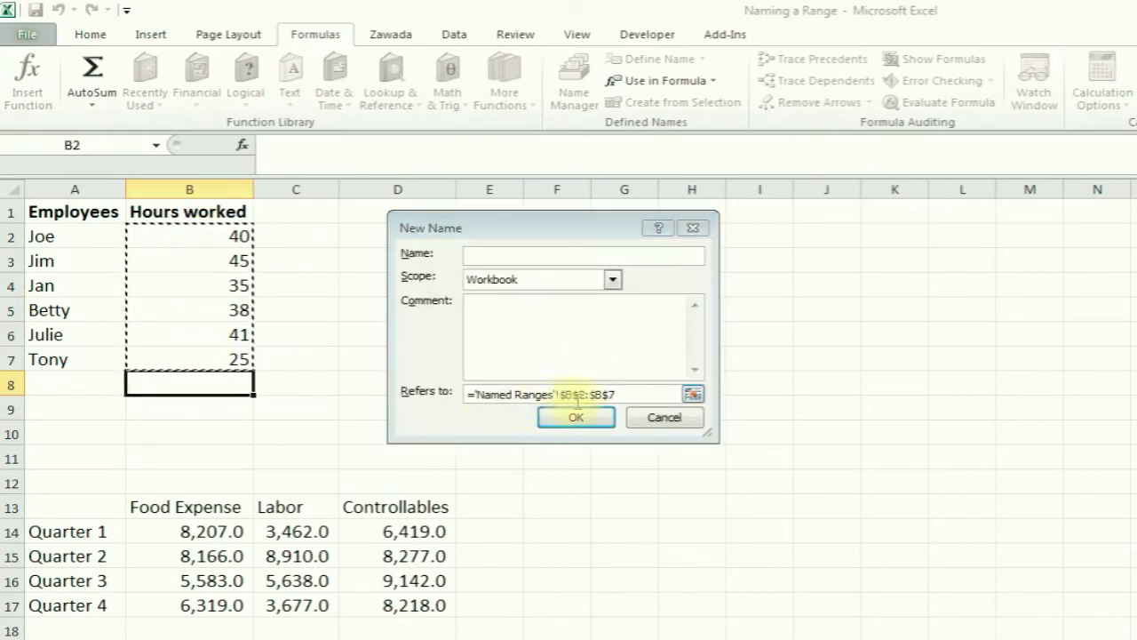
click(502, 258)
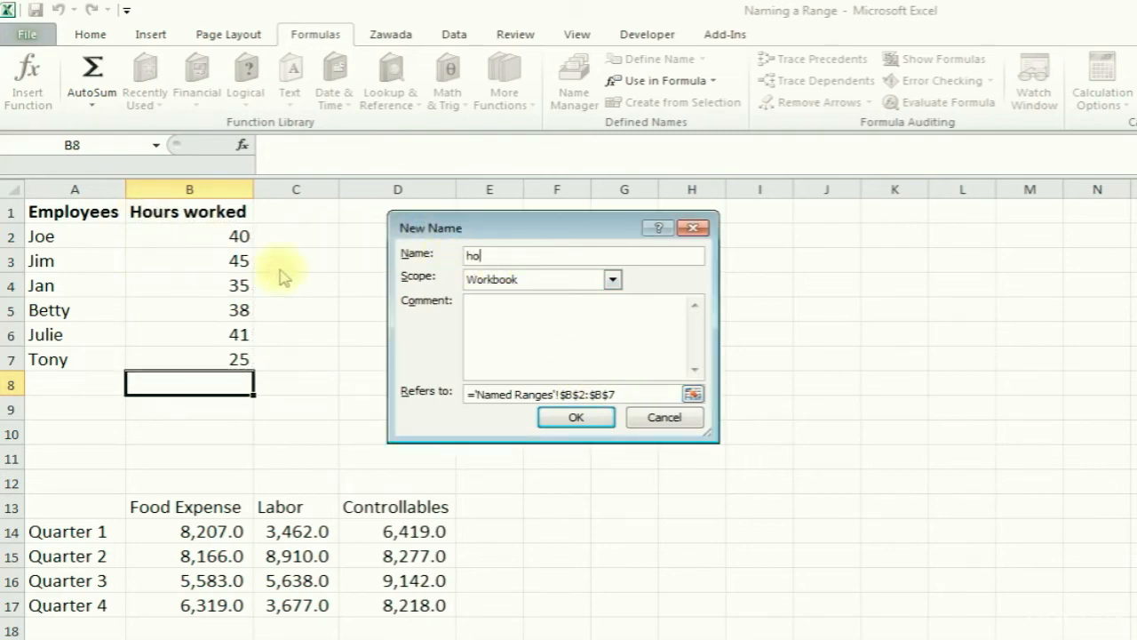
click(574, 416)
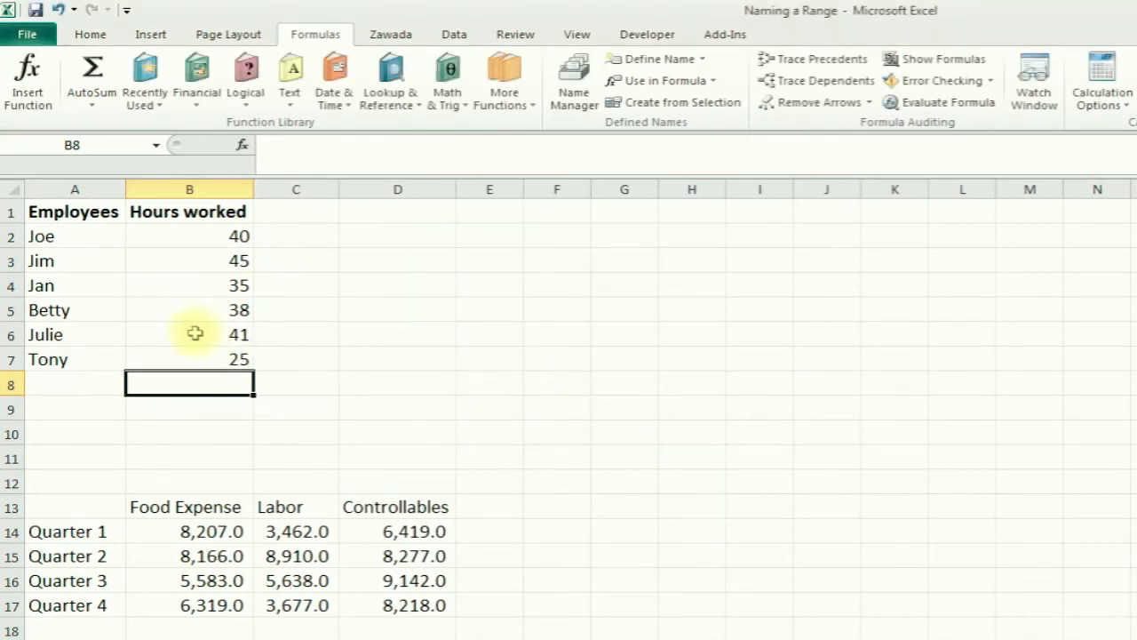
drag(194, 235, 193, 349)
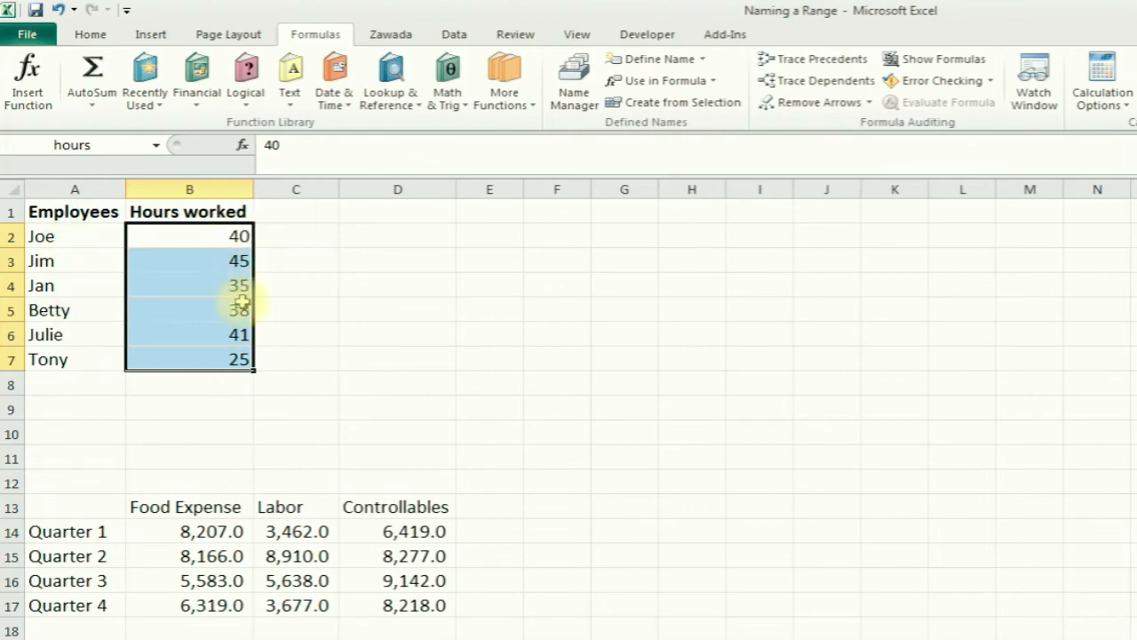
click(208, 382)
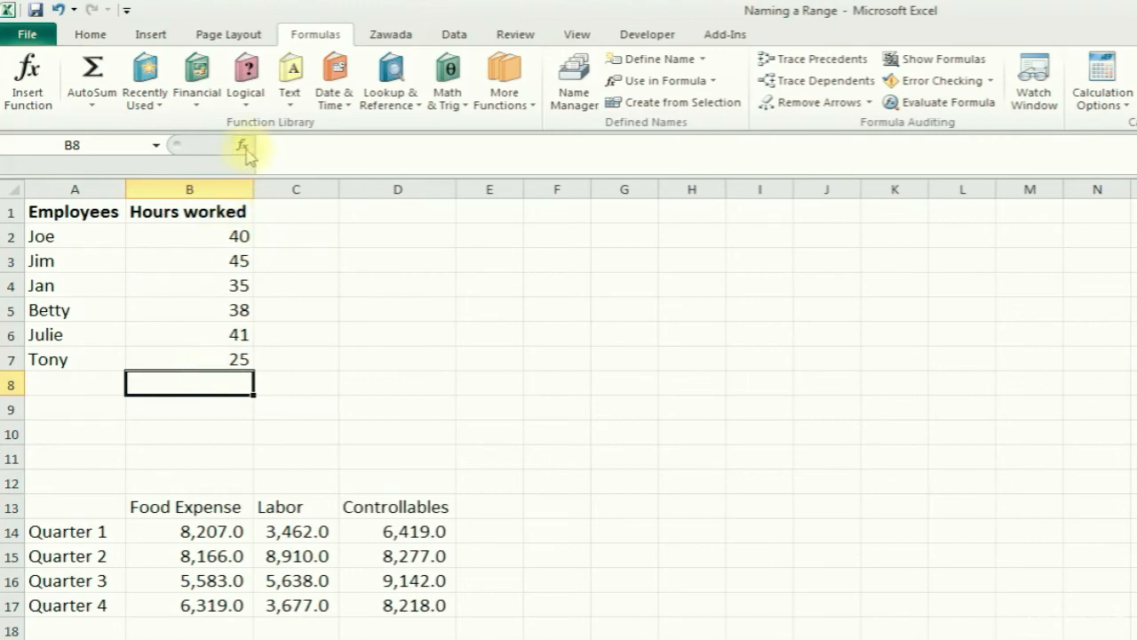
text(+)
click(238, 359)
text(+)
click(220, 335)
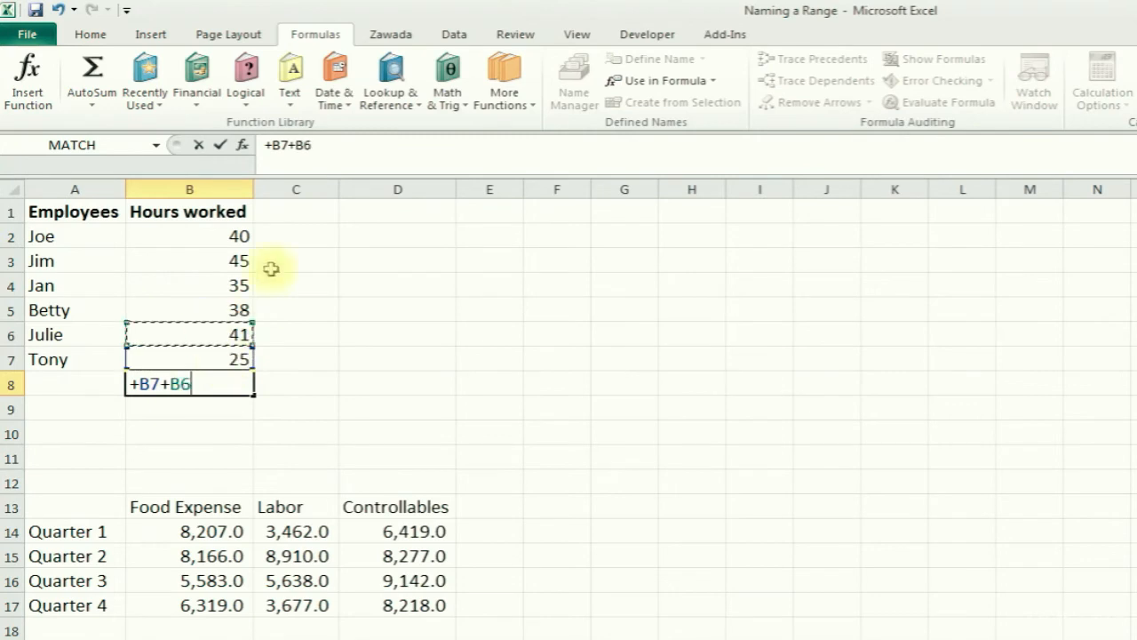
key(Escape)
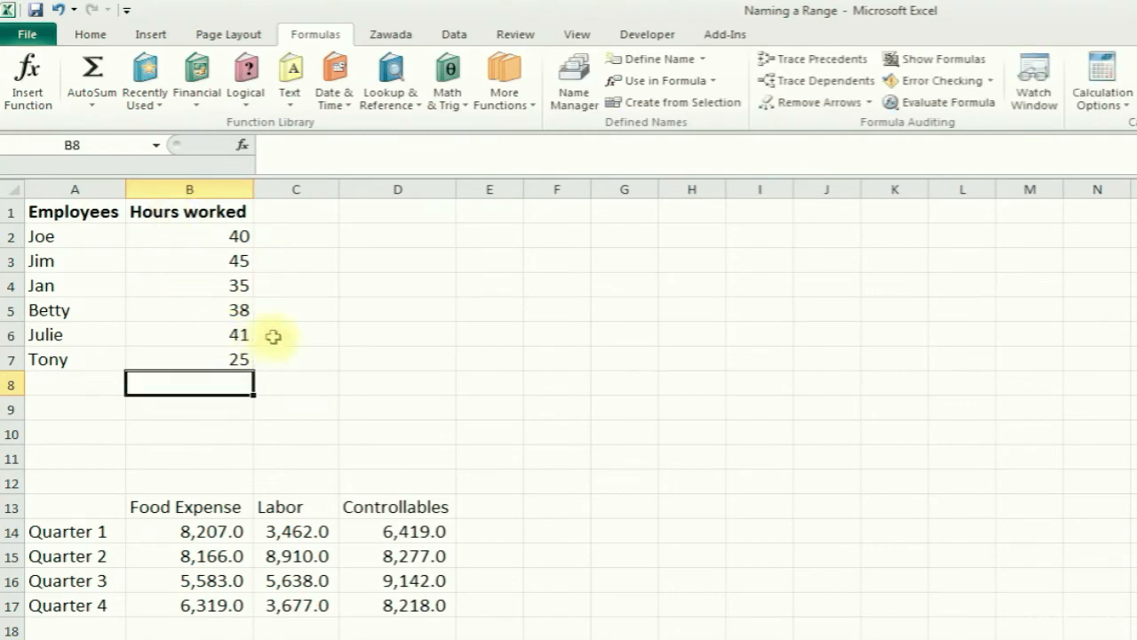
Total the cells B2:B7 with a SUM formula in B8, check the formula and clear the cell again.
text(=sum()
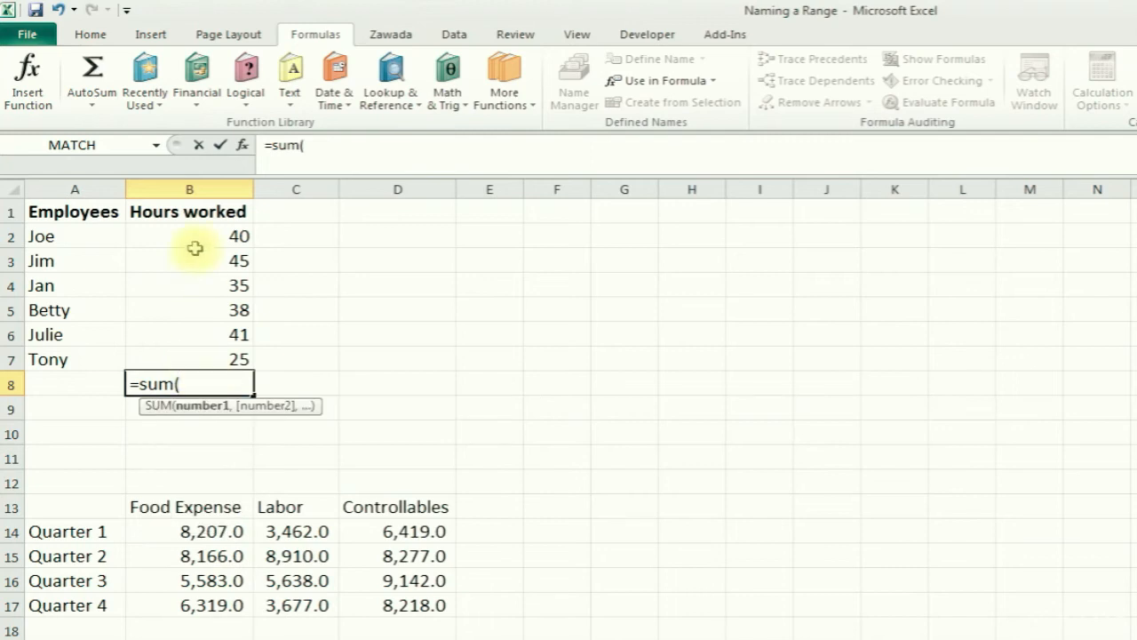
drag(195, 248, 201, 363)
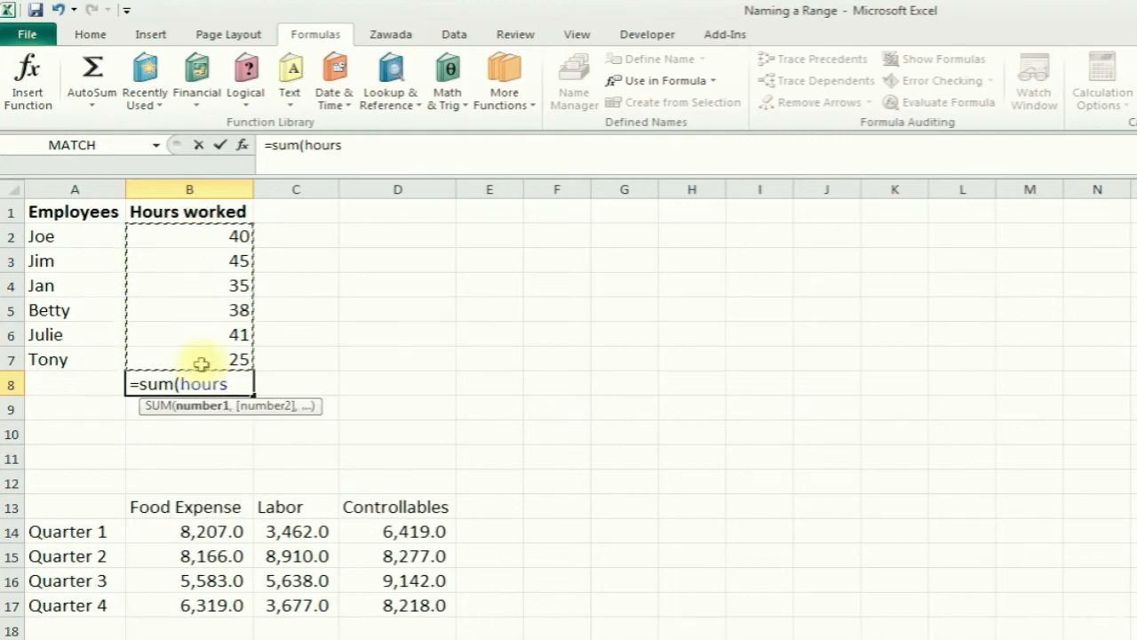
key(Return)
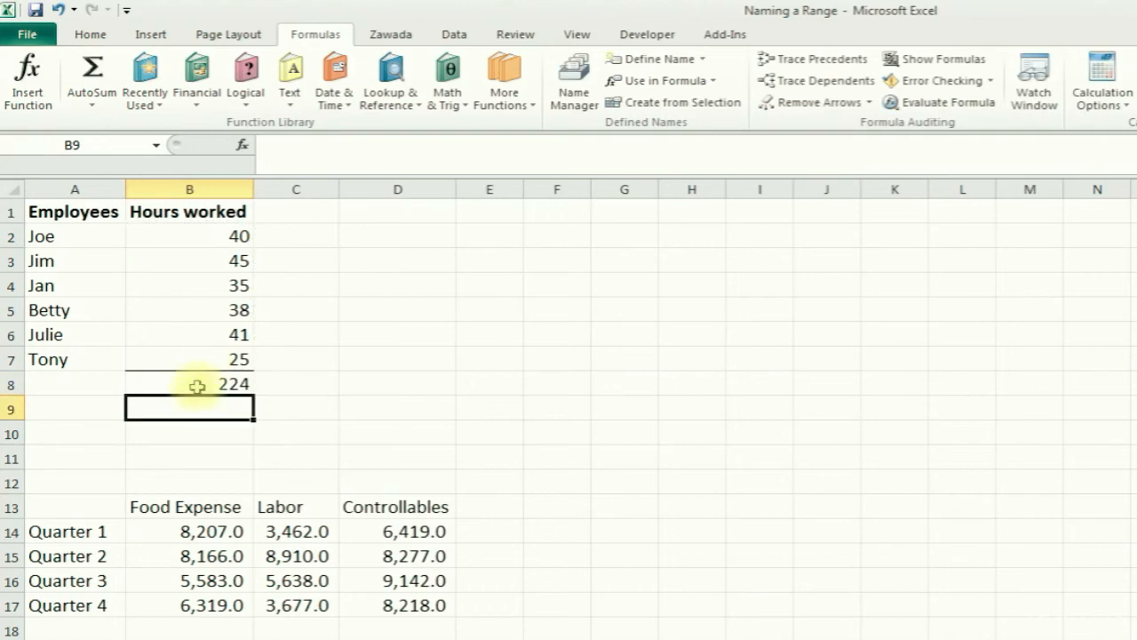
click(206, 385)
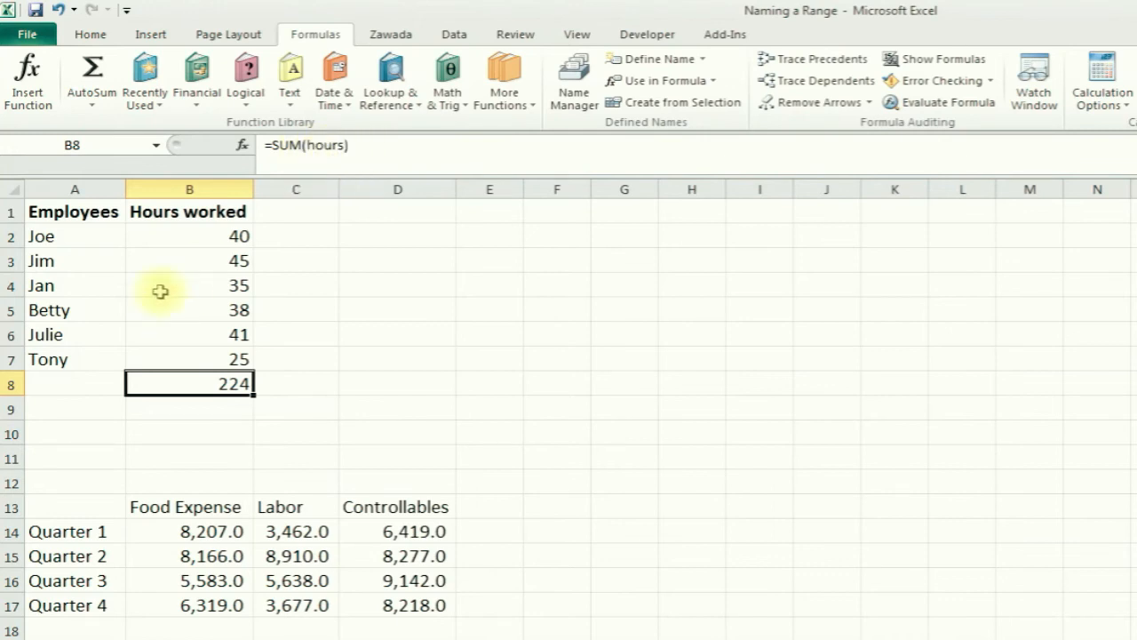
key(Delete)
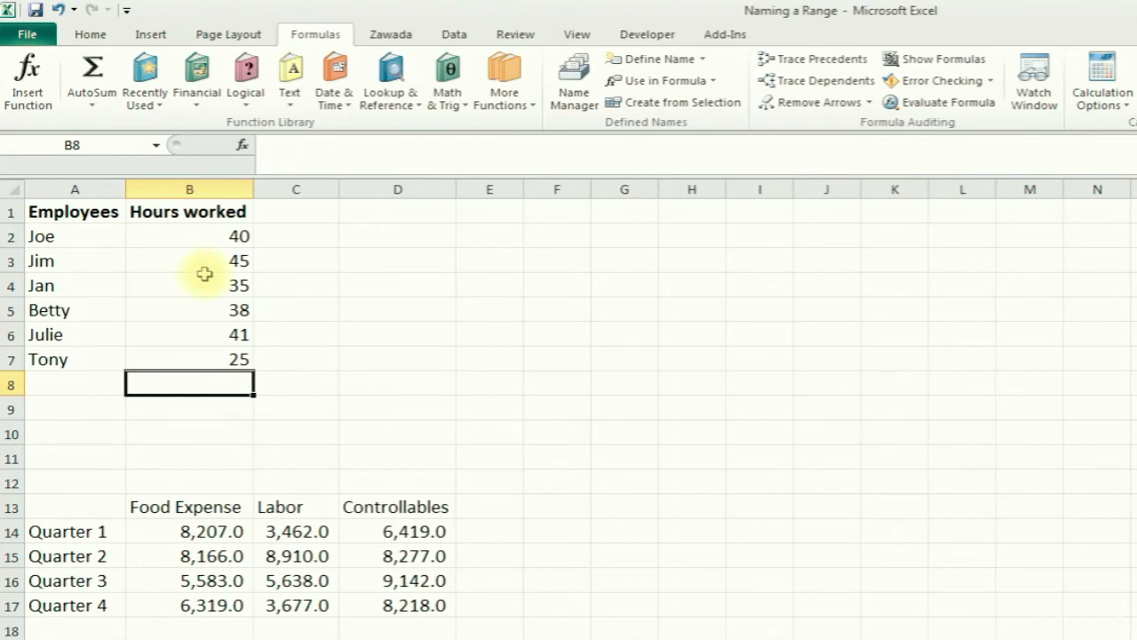
text(=sum)
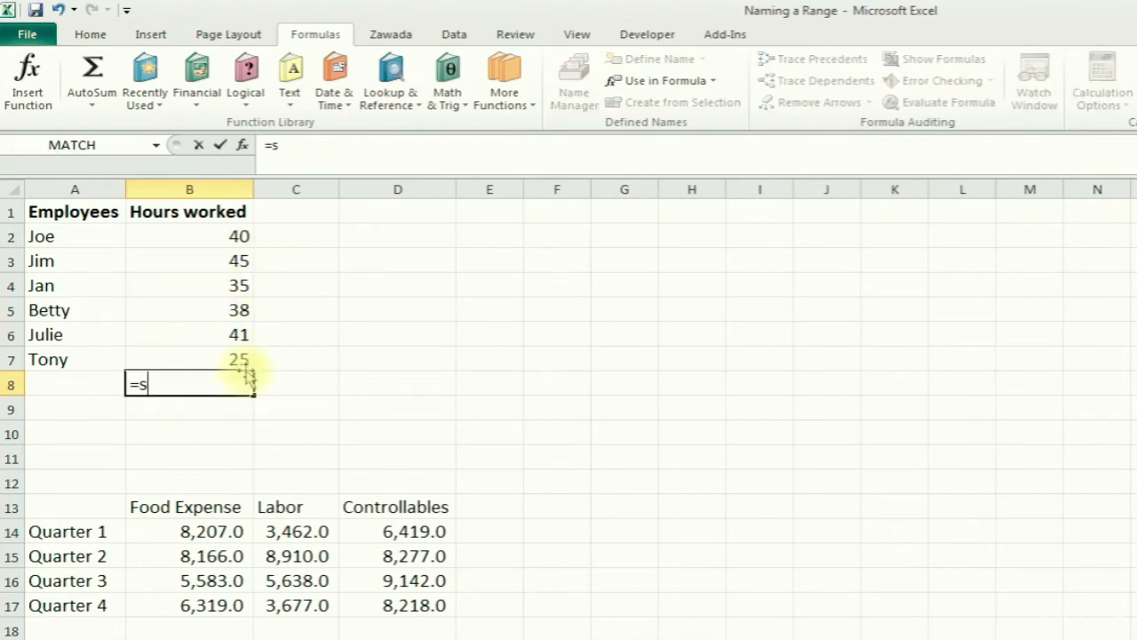
key(Return)
key(Down)
key(Down)
key(Up)
key(Up)
key(Up)
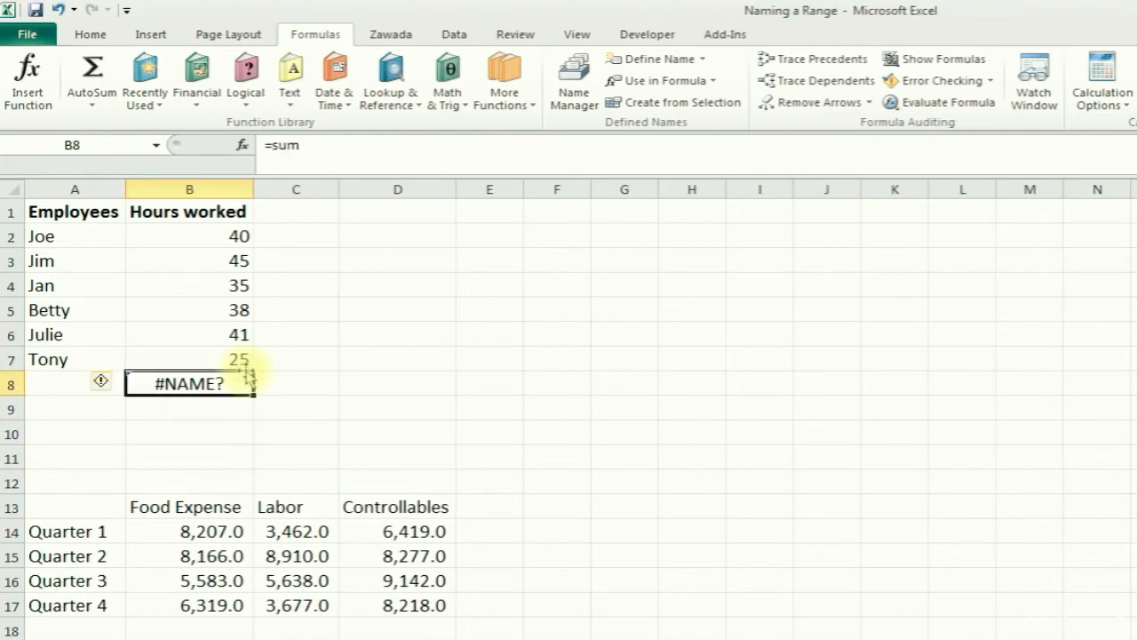
key(Delete)
text(=sum)
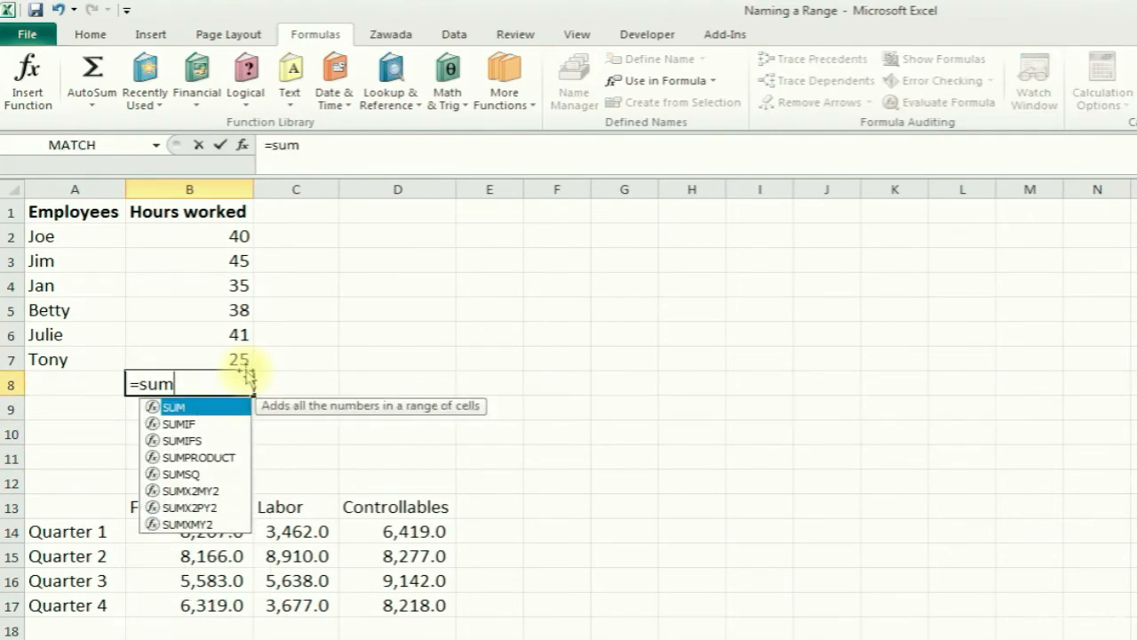
key(Return)
click(247, 382)
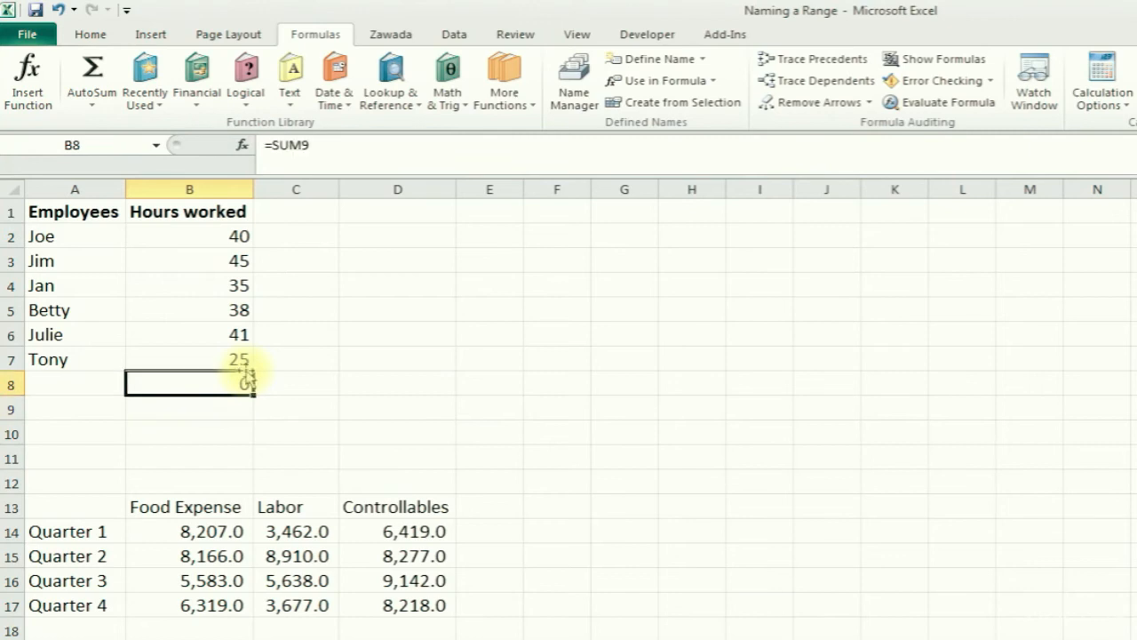
Enter =sum(hours) in B8 to total the hours worked through the named range, and check the formula.
text(=sum)
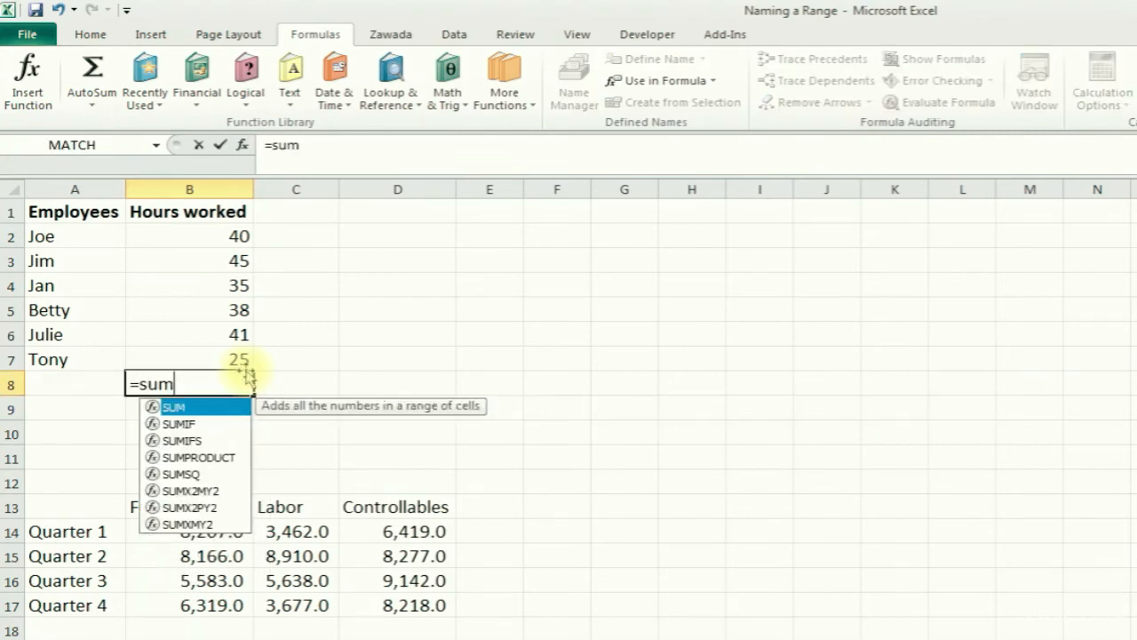
text(()
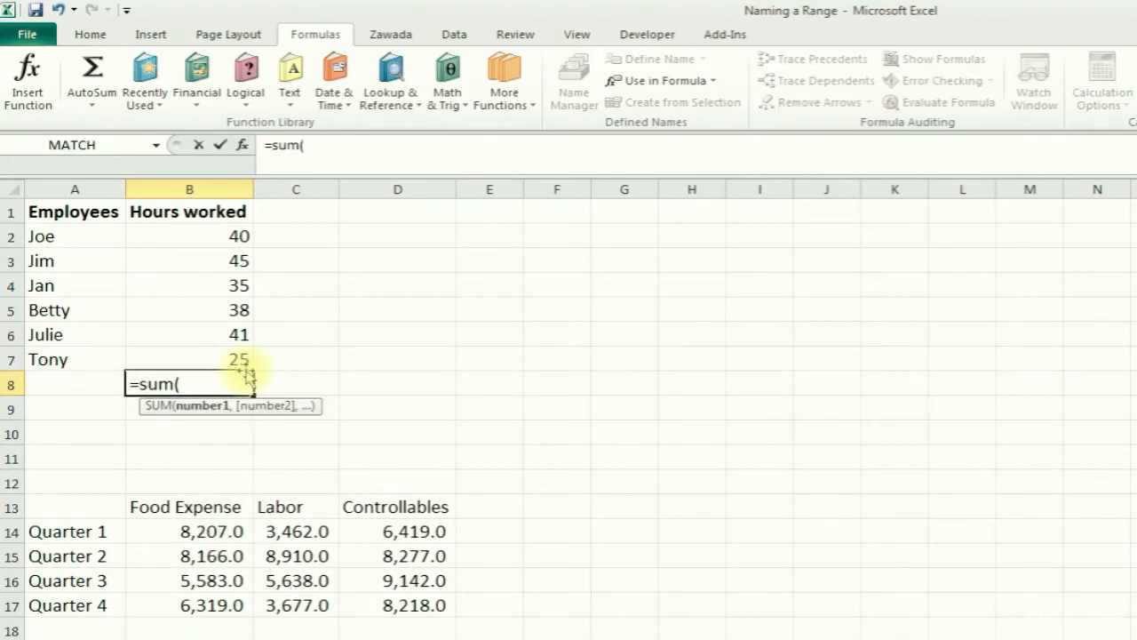
text(hours)
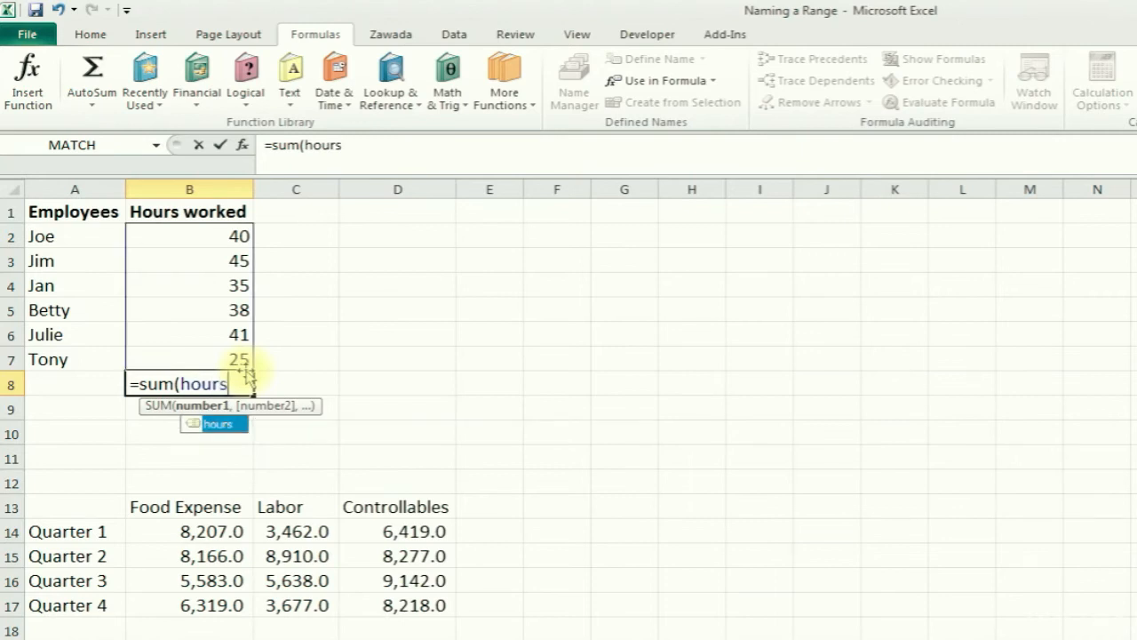
text())
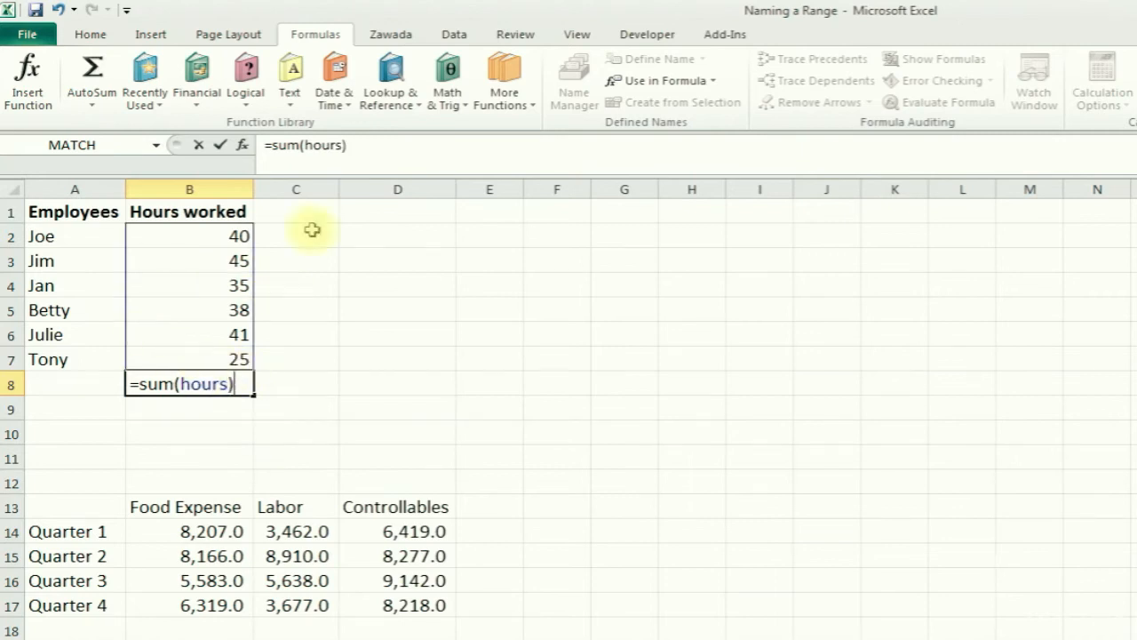
key(Return)
click(206, 384)
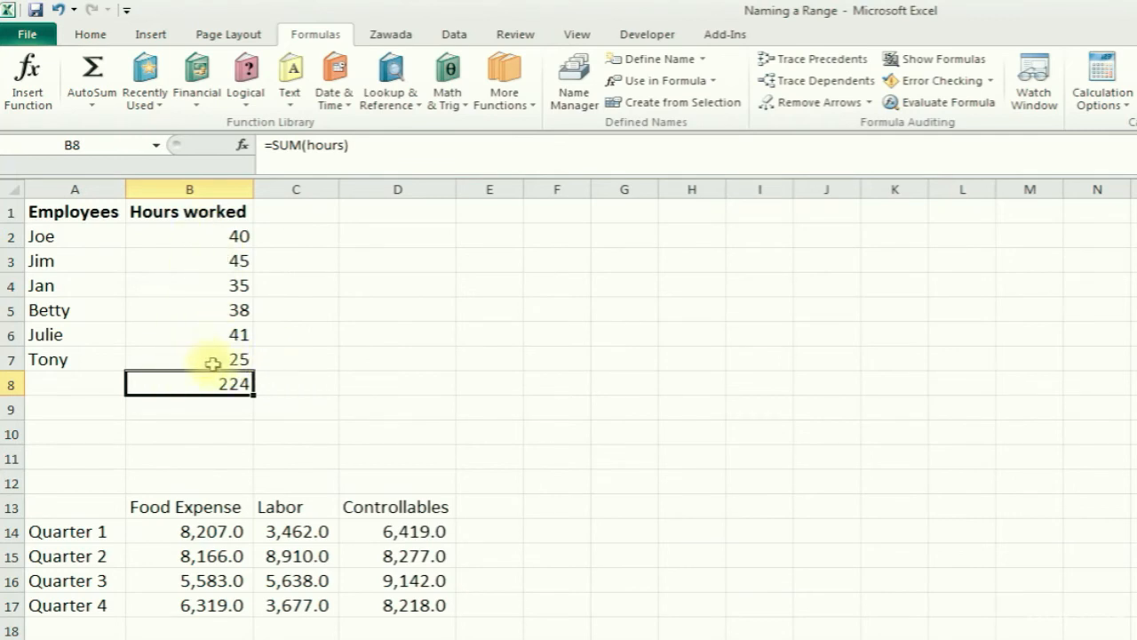
Review the values and cell references of the defined names in the Name Manager, widening the columns to read them fully.
click(305, 334)
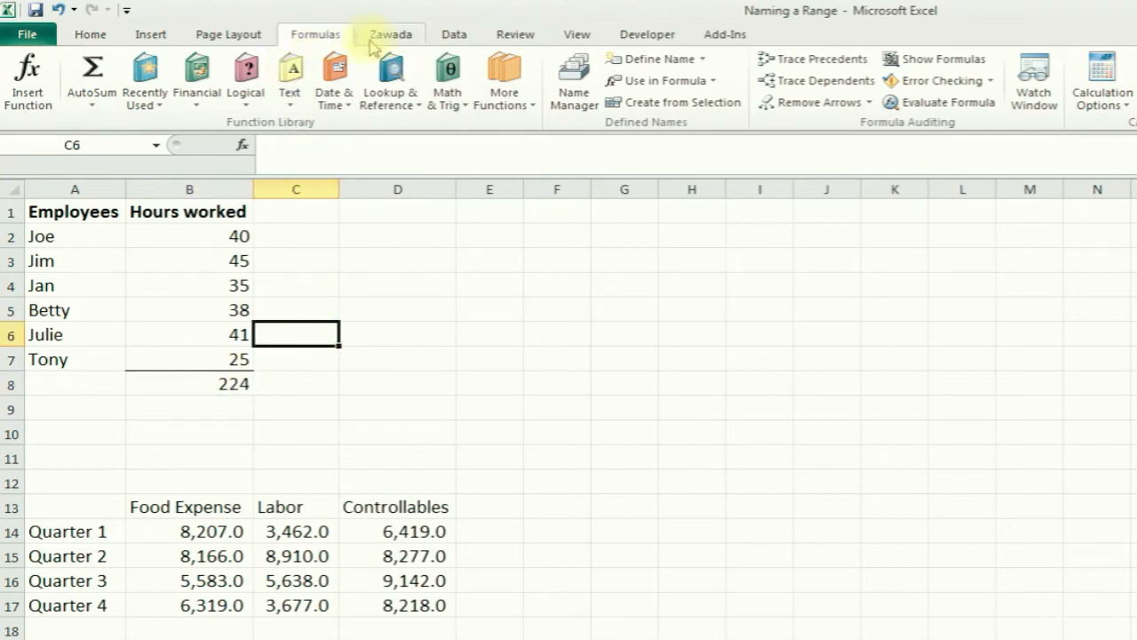
click(574, 97)
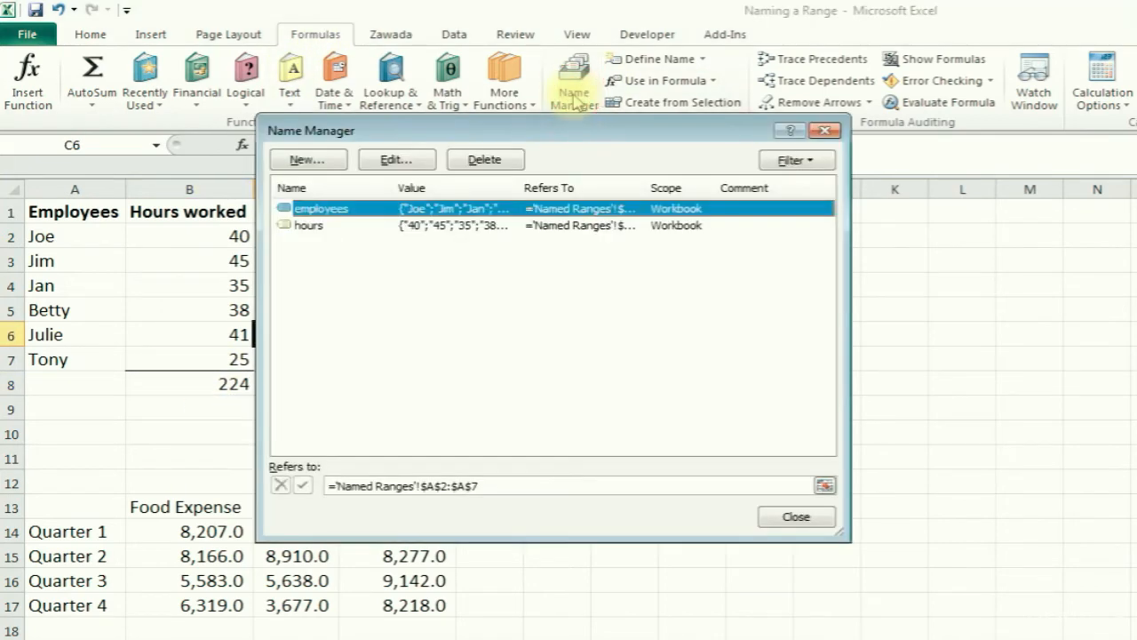
drag(572, 145, 667, 166)
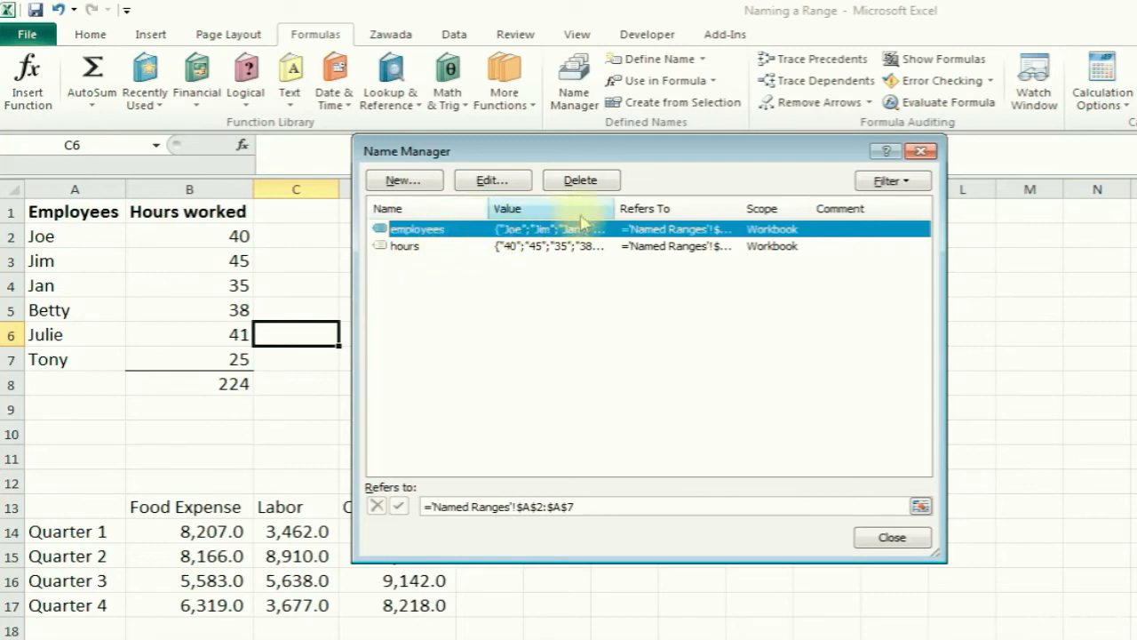
drag(614, 208, 716, 206)
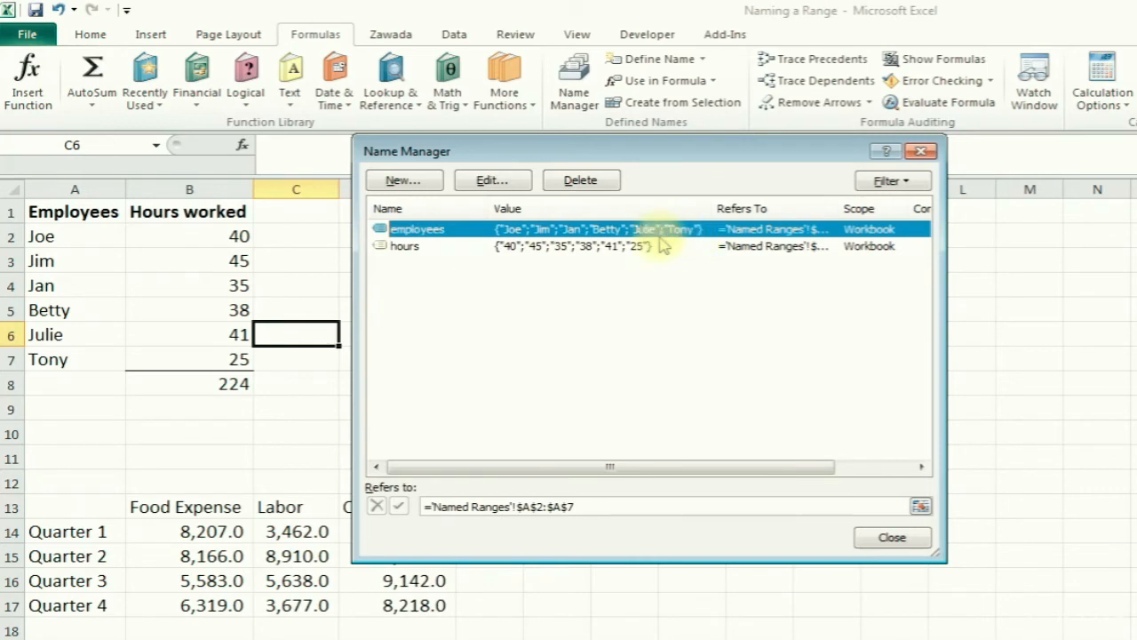
drag(715, 208, 621, 210)
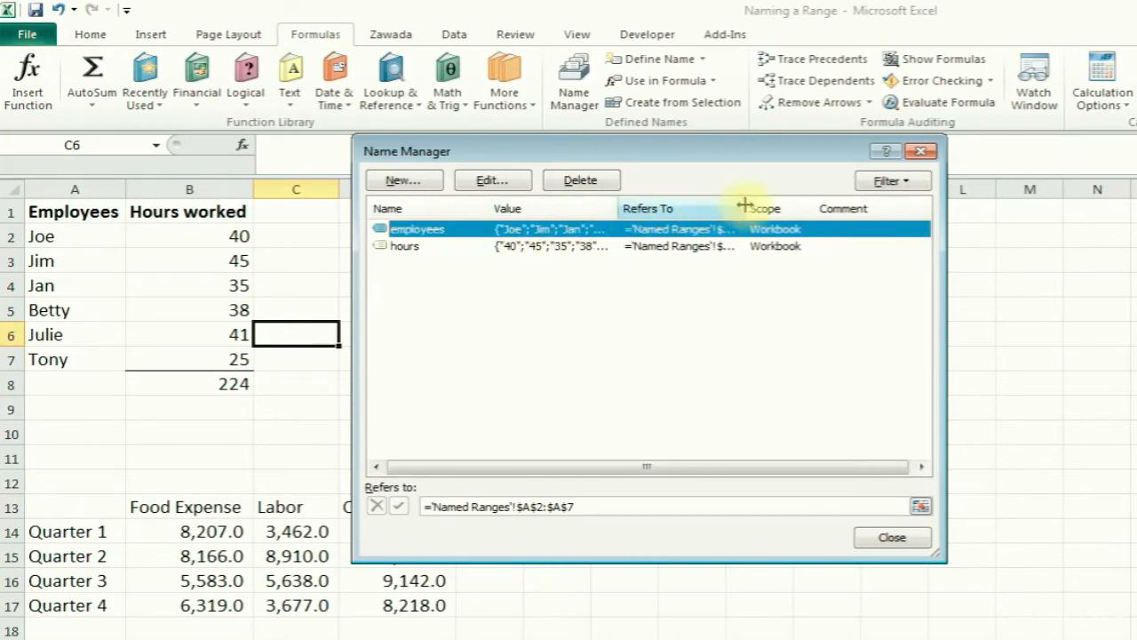
drag(743, 208, 810, 208)
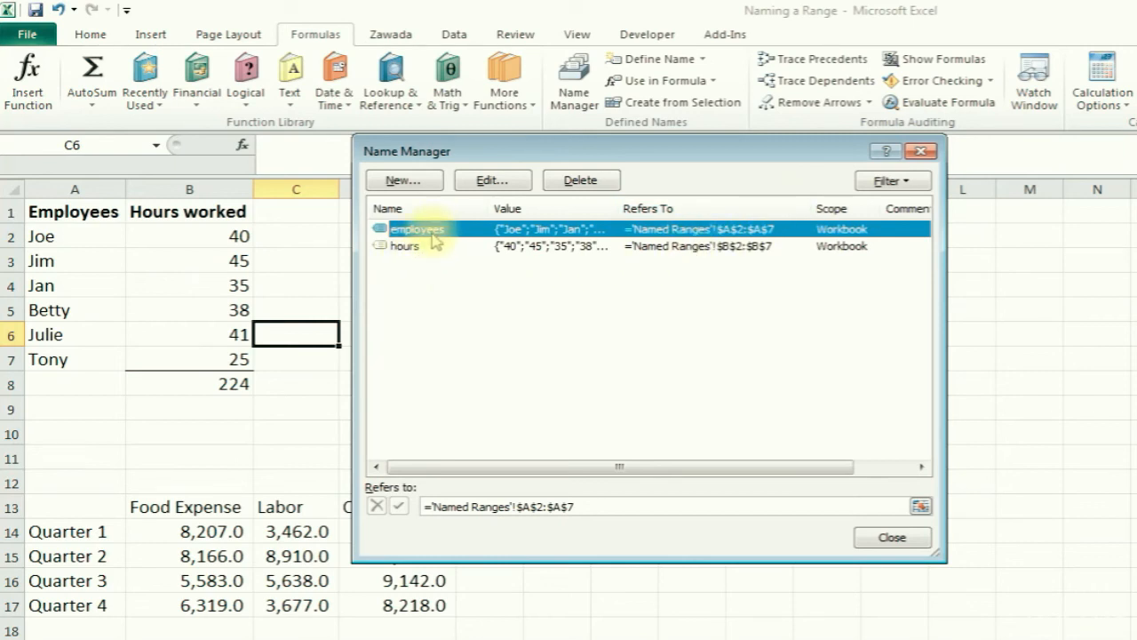
Rename the employees range as employees2 and close the Name Manager.
click(494, 180)
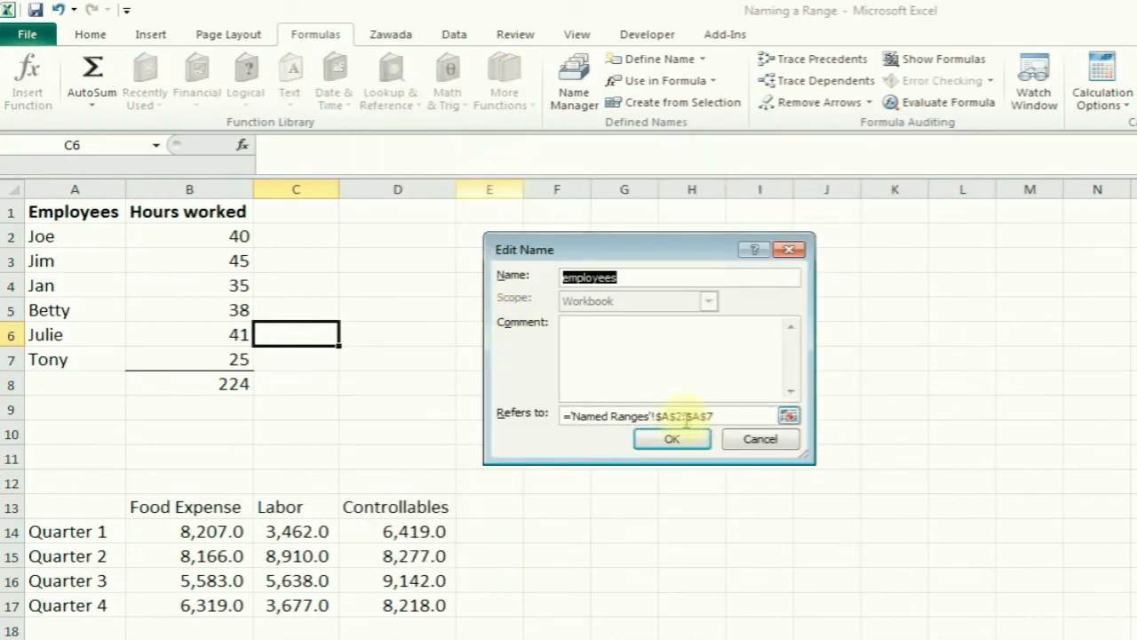
click(643, 278)
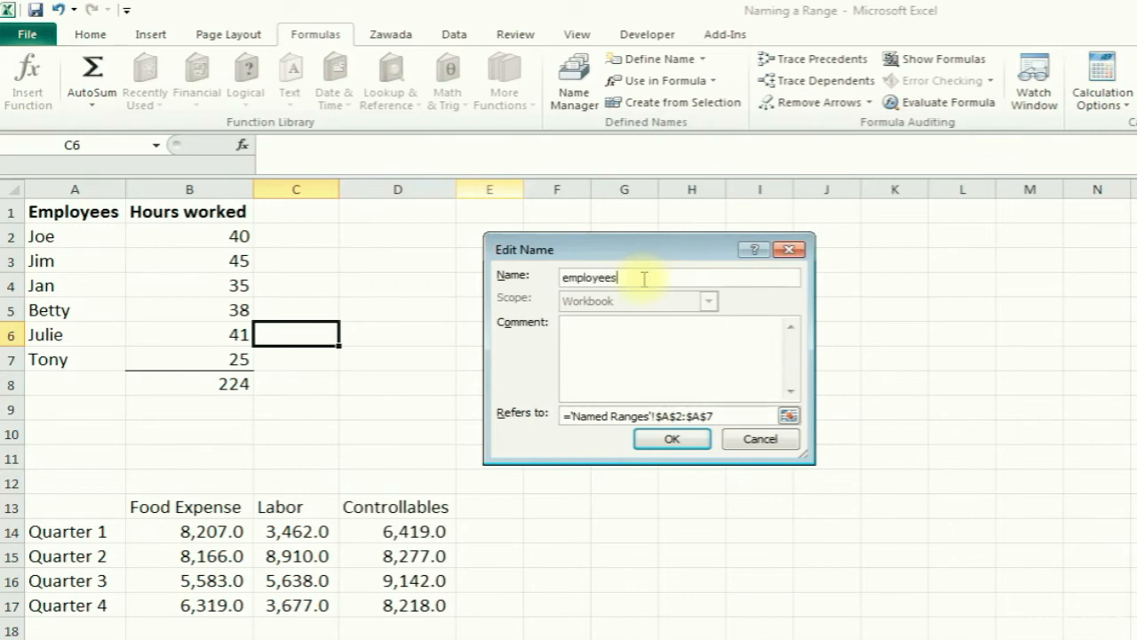
click(676, 438)
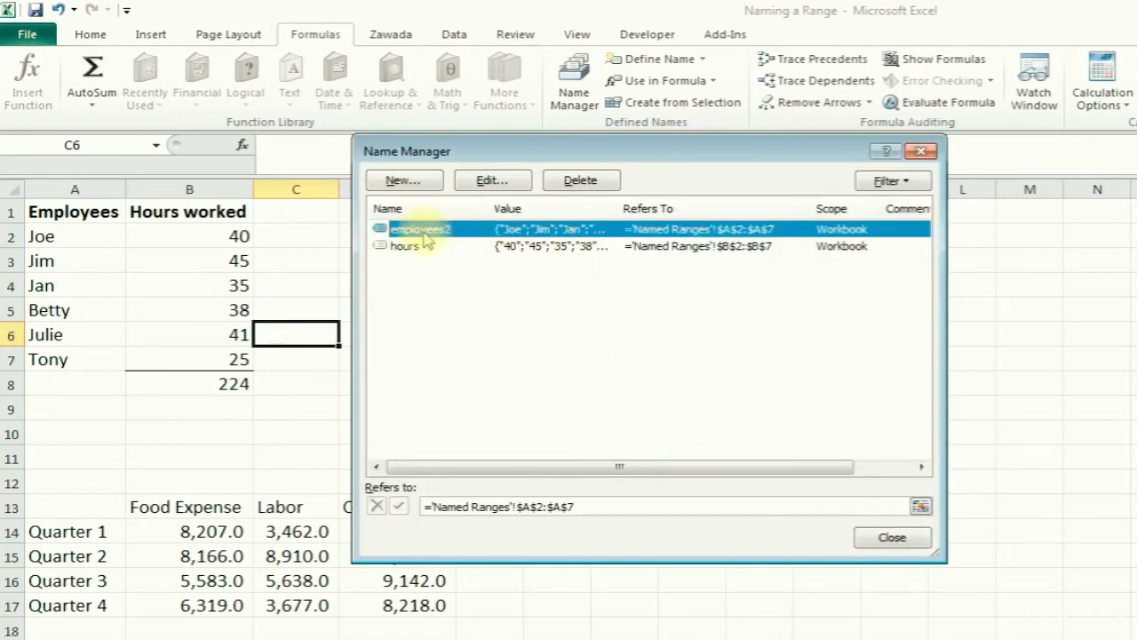
click(469, 253)
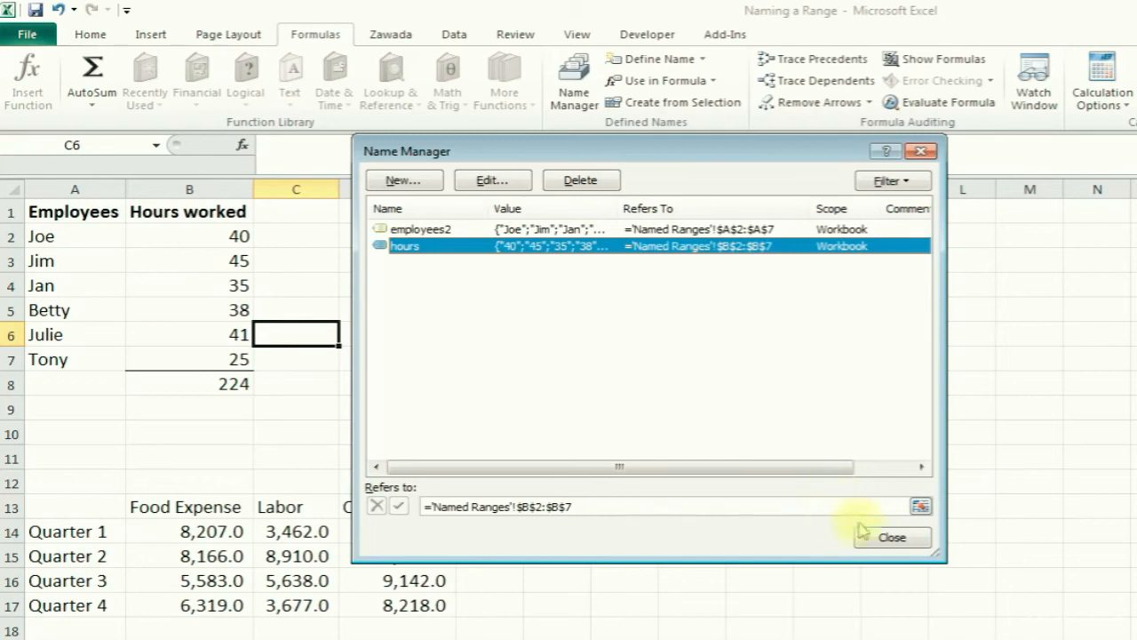
click(889, 538)
click(233, 426)
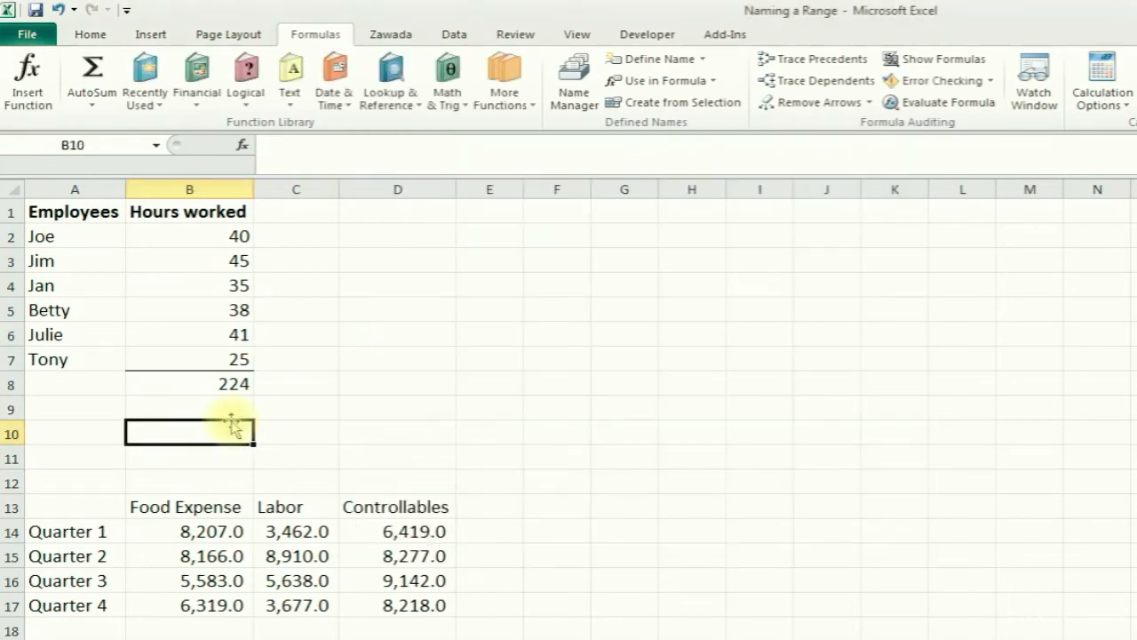
click(313, 455)
click(357, 435)
click(304, 462)
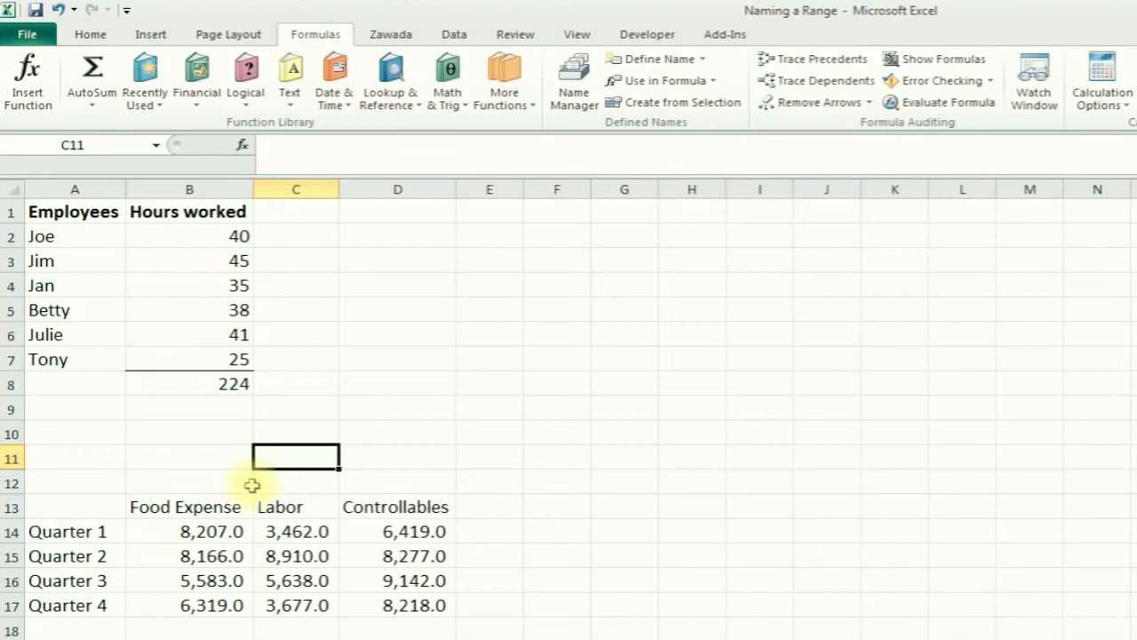
Examine the expense table's quarter labels and its Food Expense, Labor and Controllables headings.
click(195, 578)
click(212, 553)
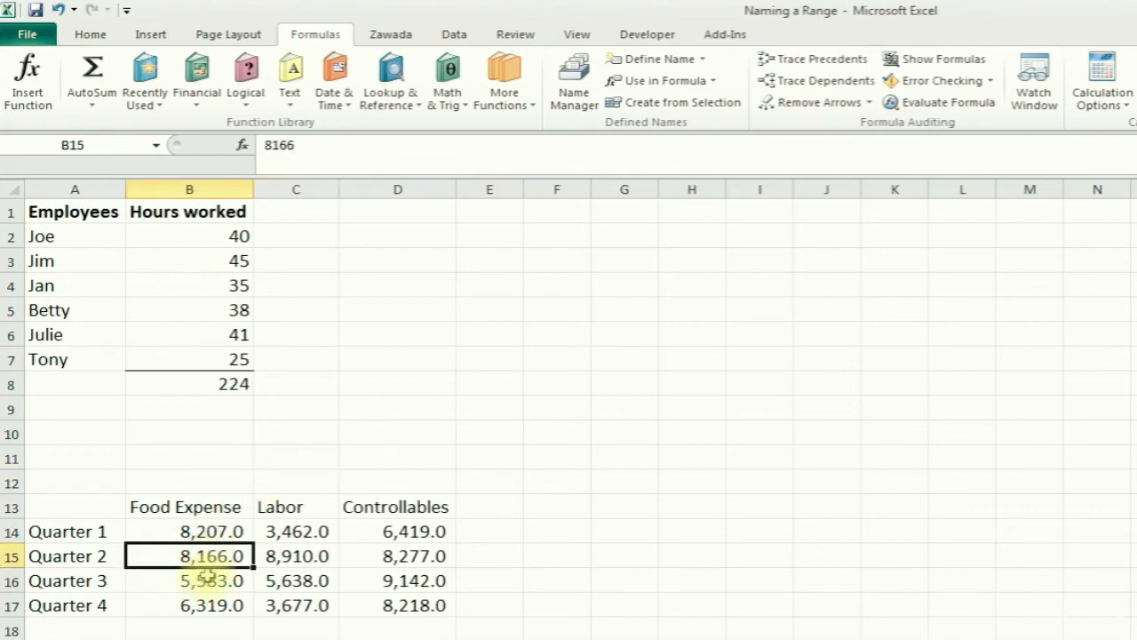
click(89, 533)
click(86, 556)
click(84, 579)
click(206, 512)
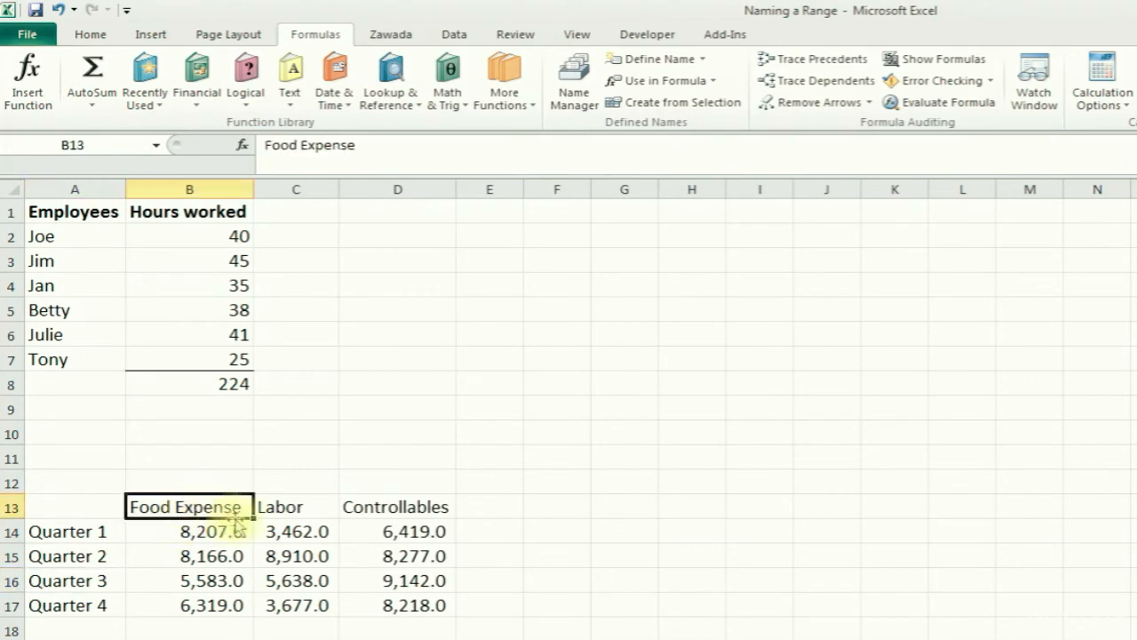
click(316, 506)
click(424, 504)
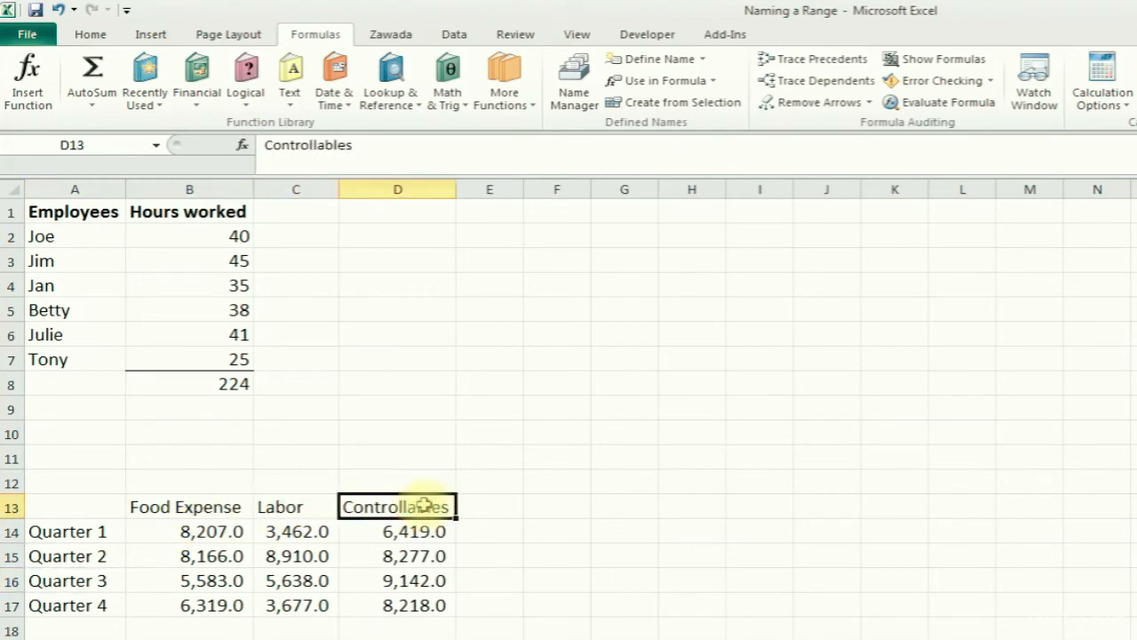
Examine the expense figures by row for Quarter 1 and Quarter 2 and by column for Food Expense.
click(179, 531)
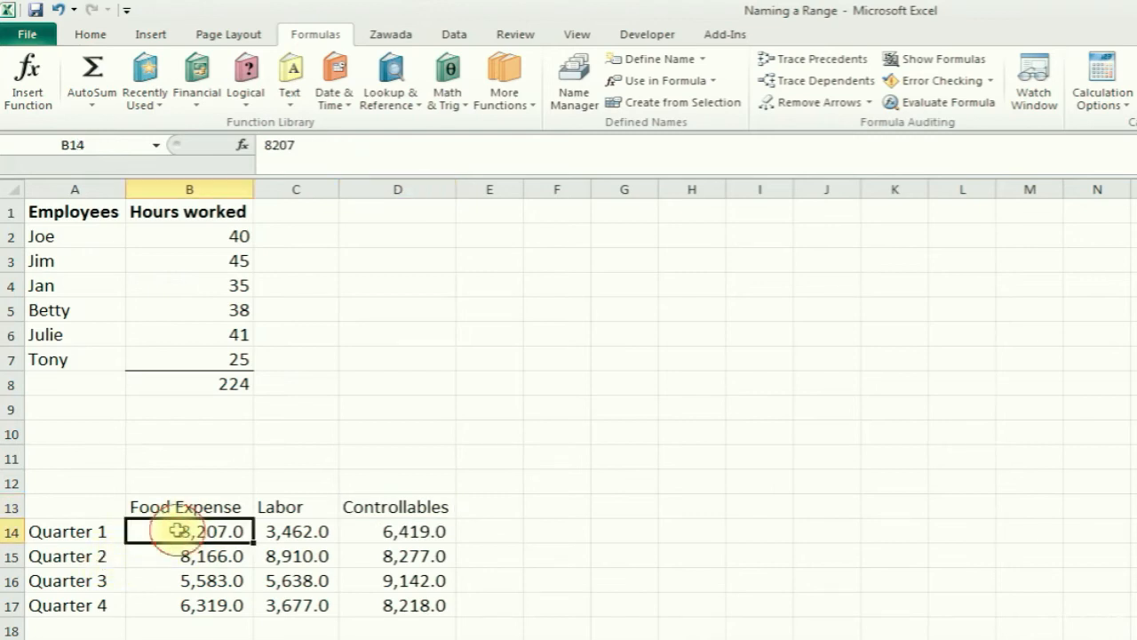
drag(178, 531, 418, 531)
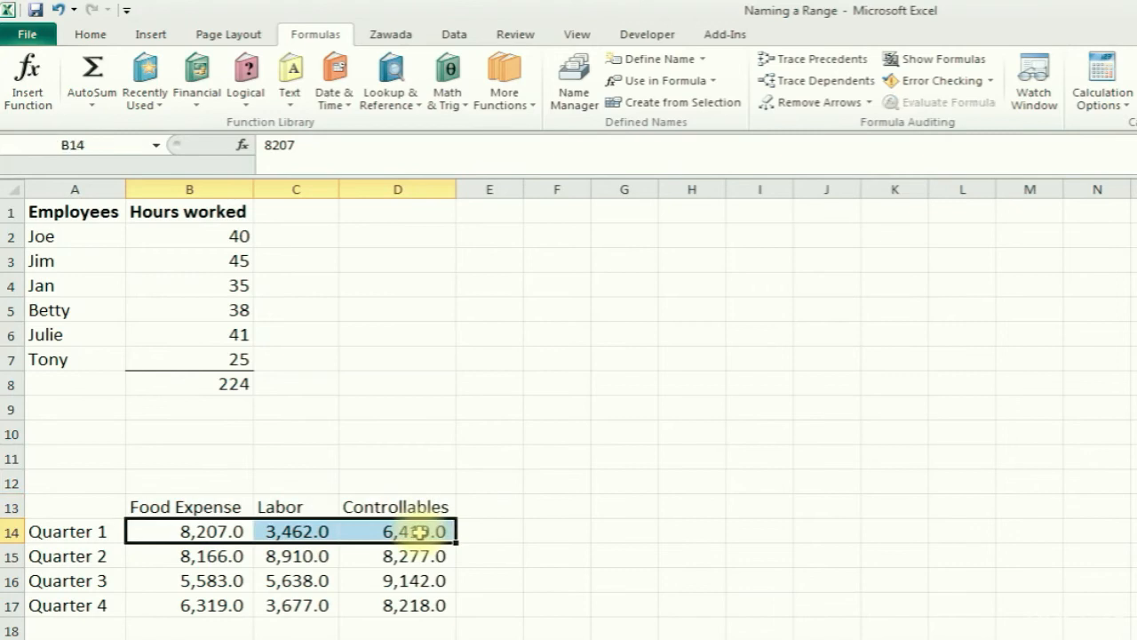
drag(221, 558, 414, 555)
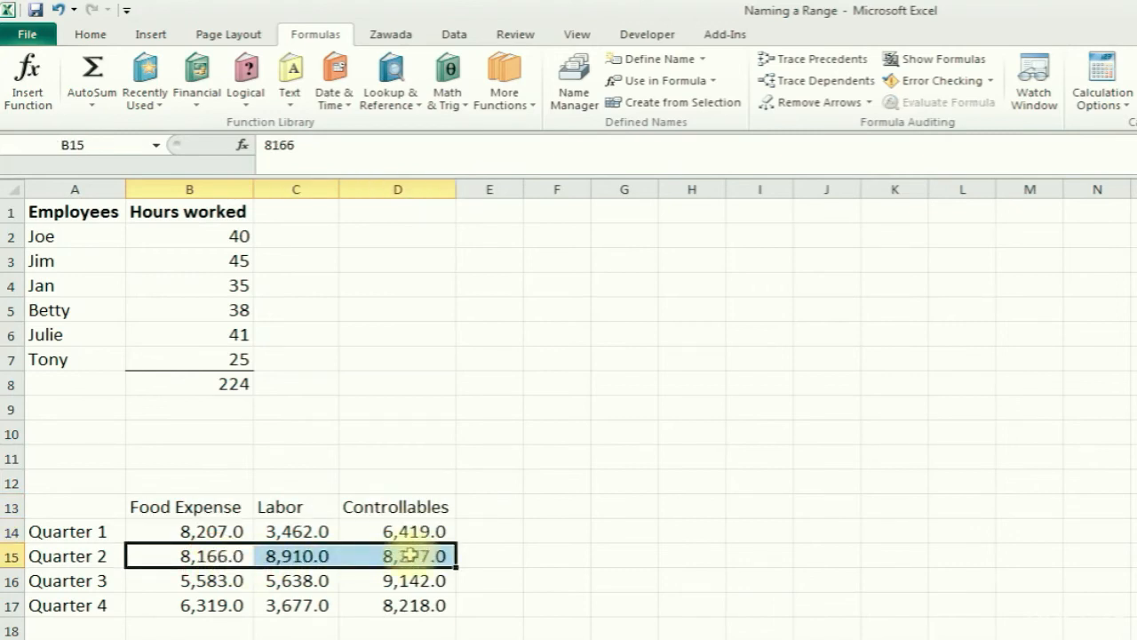
click(185, 531)
drag(185, 532, 190, 604)
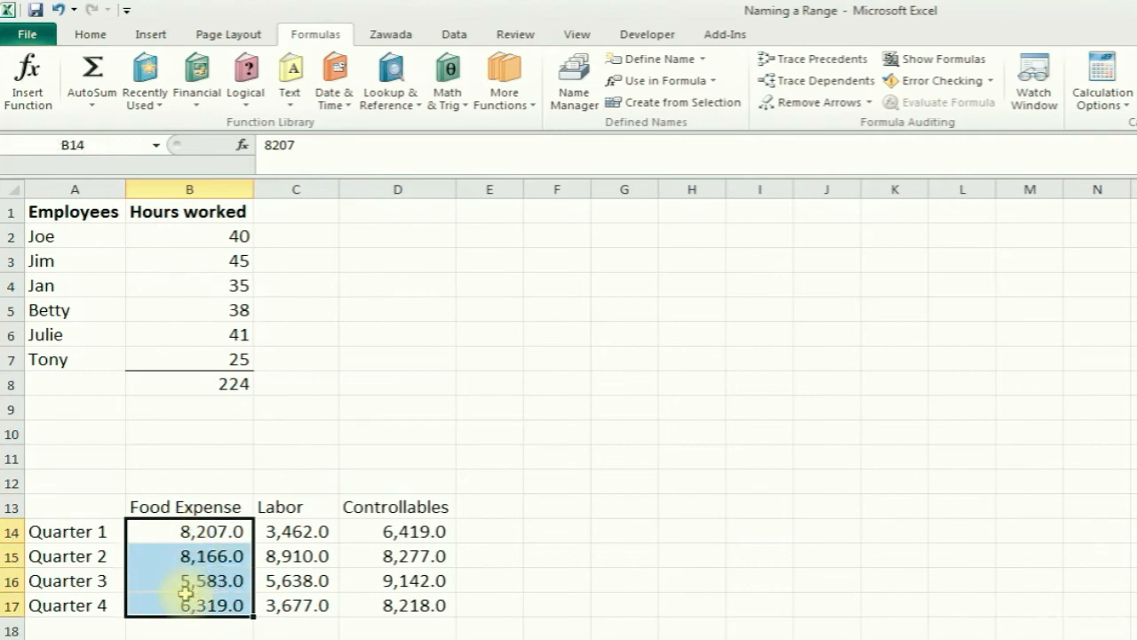
click(194, 533)
click(191, 582)
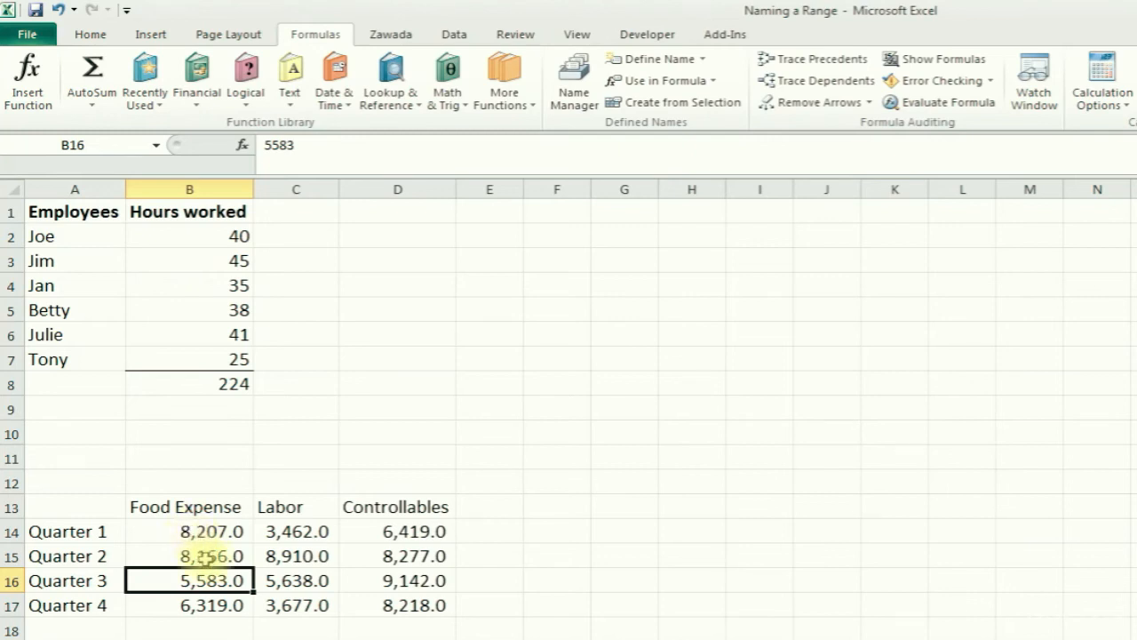
click(210, 555)
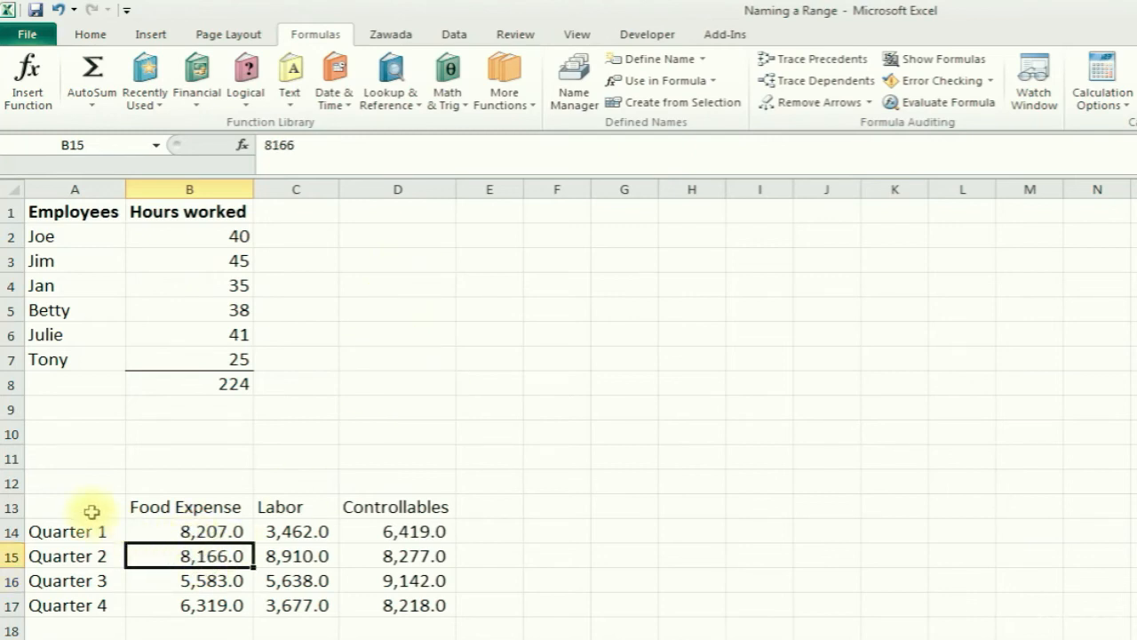
Create names for the quarterly expense table, A13:D17, from the labels in its top row and left column.
drag(82, 507, 398, 602)
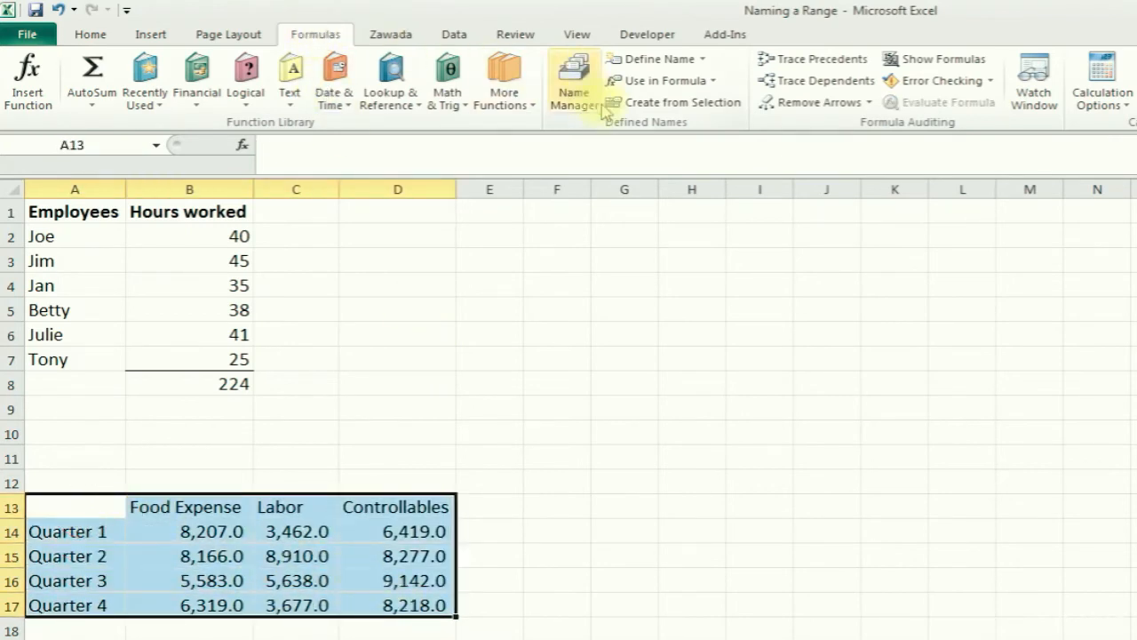
click(717, 108)
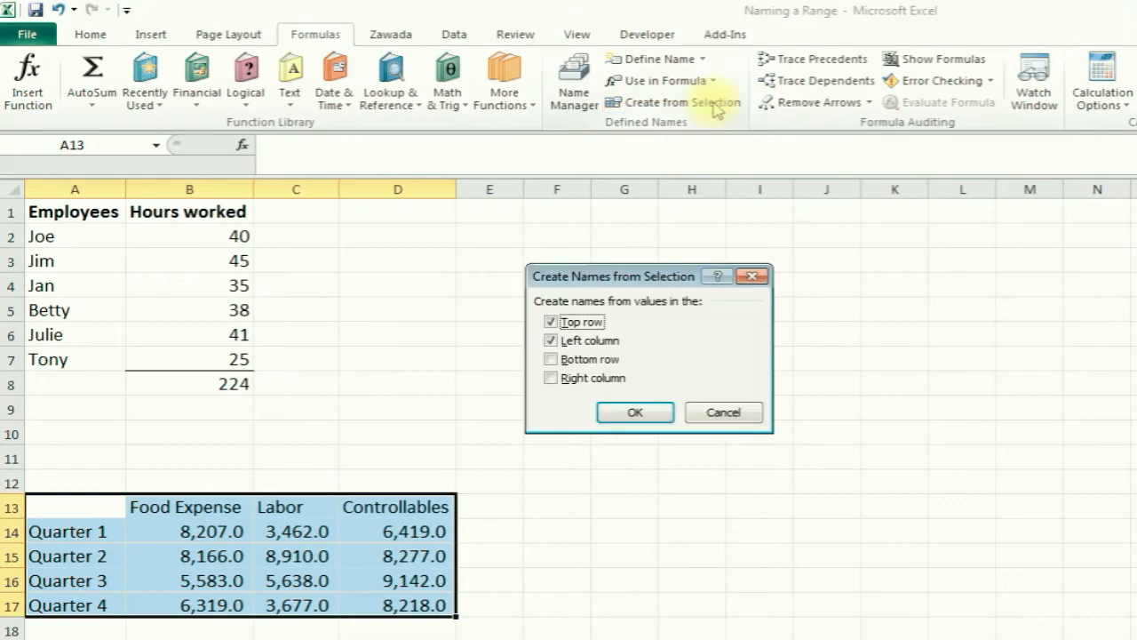
drag(617, 278, 514, 304)
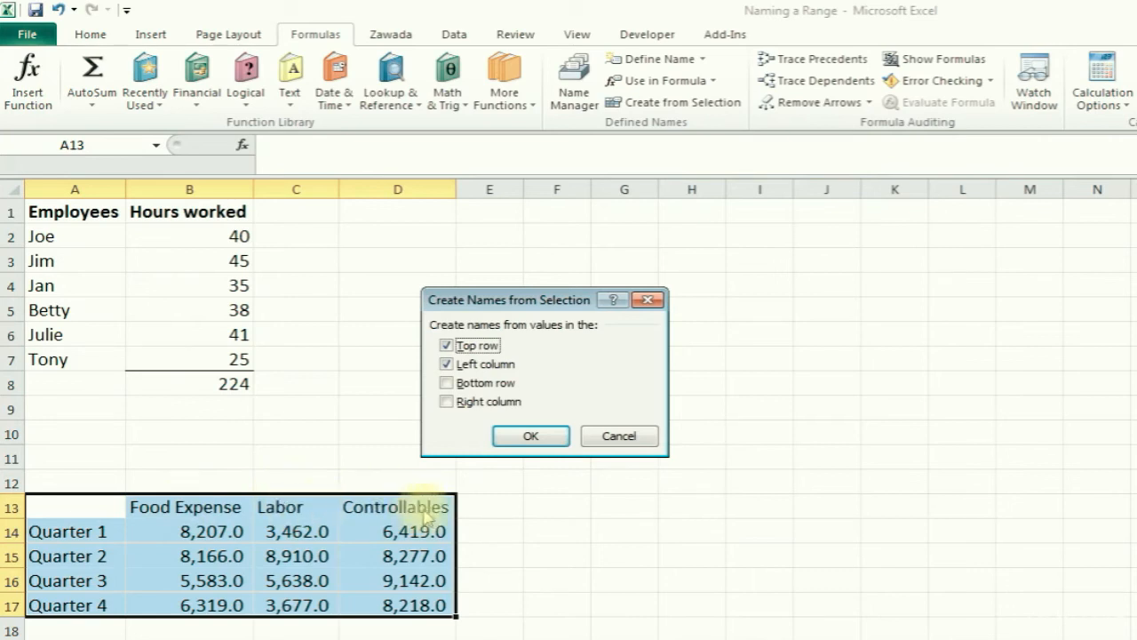
click(446, 364)
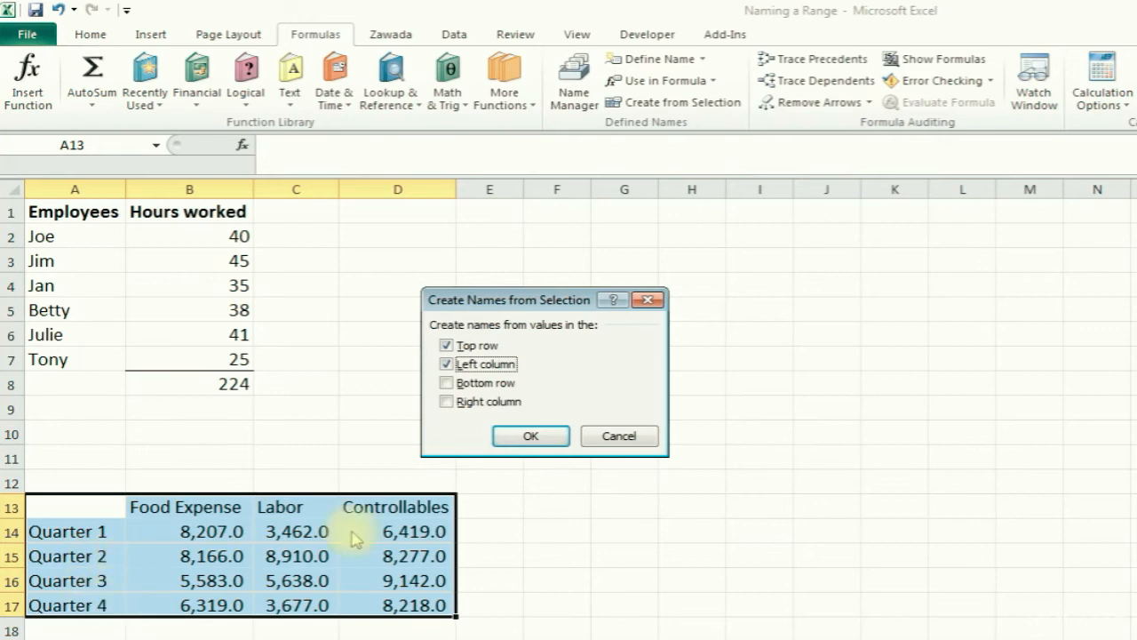
click(529, 437)
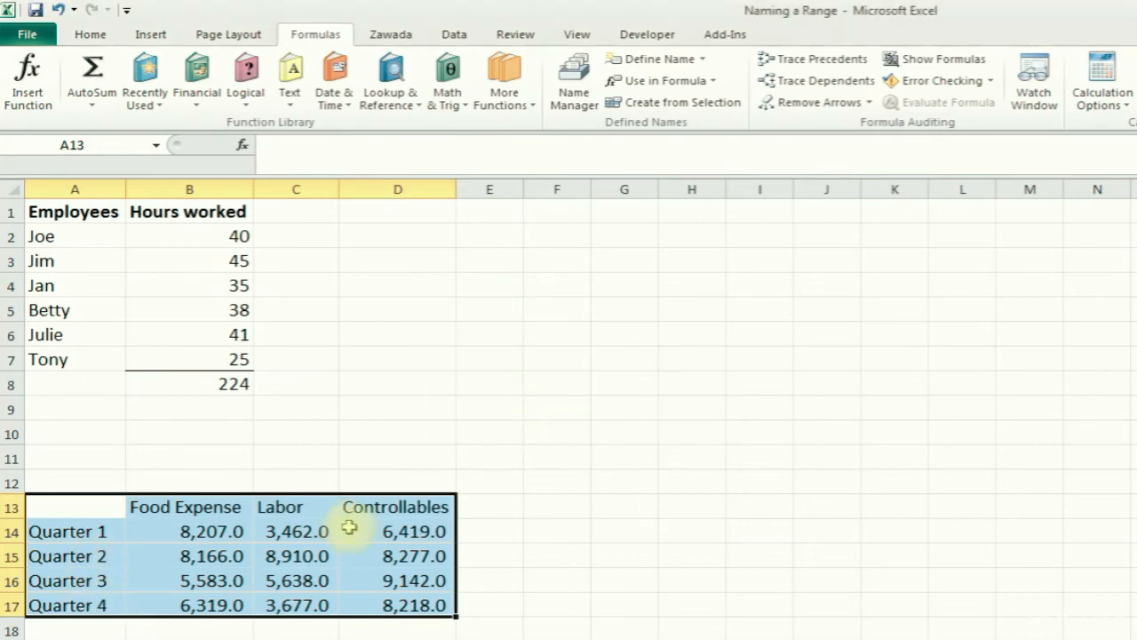
click(203, 475)
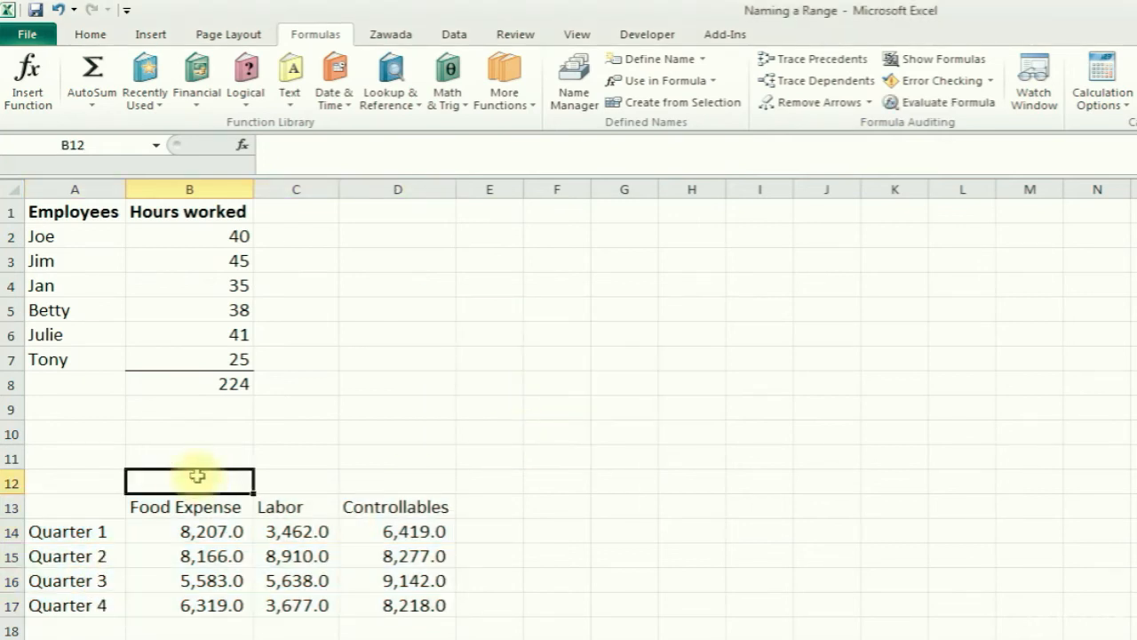
drag(196, 476, 204, 213)
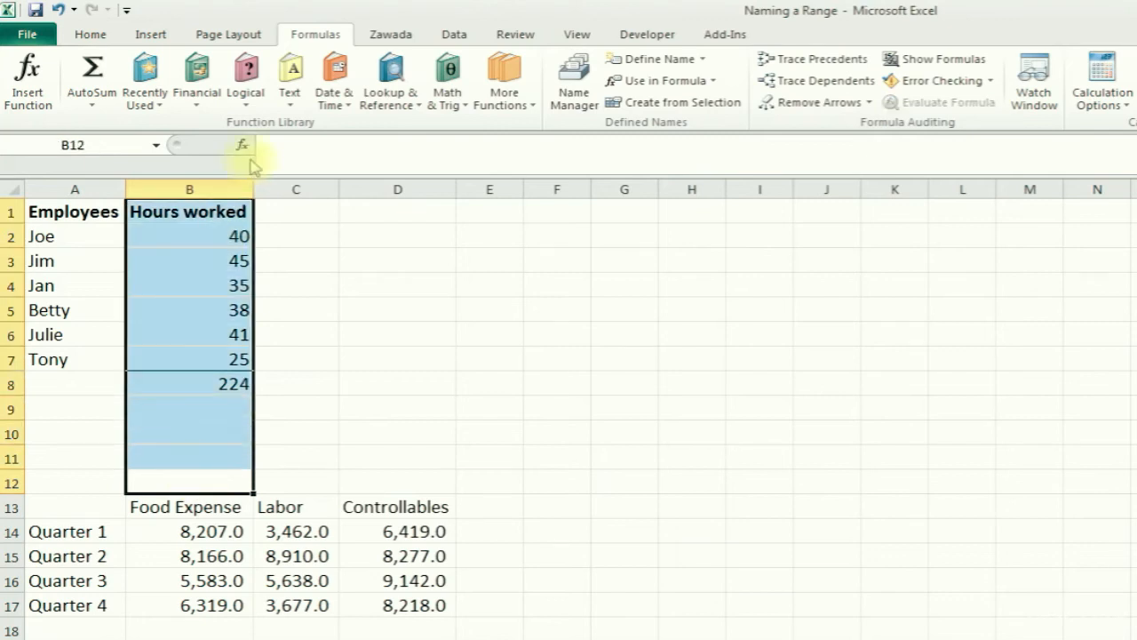
drag(295, 260, 296, 235)
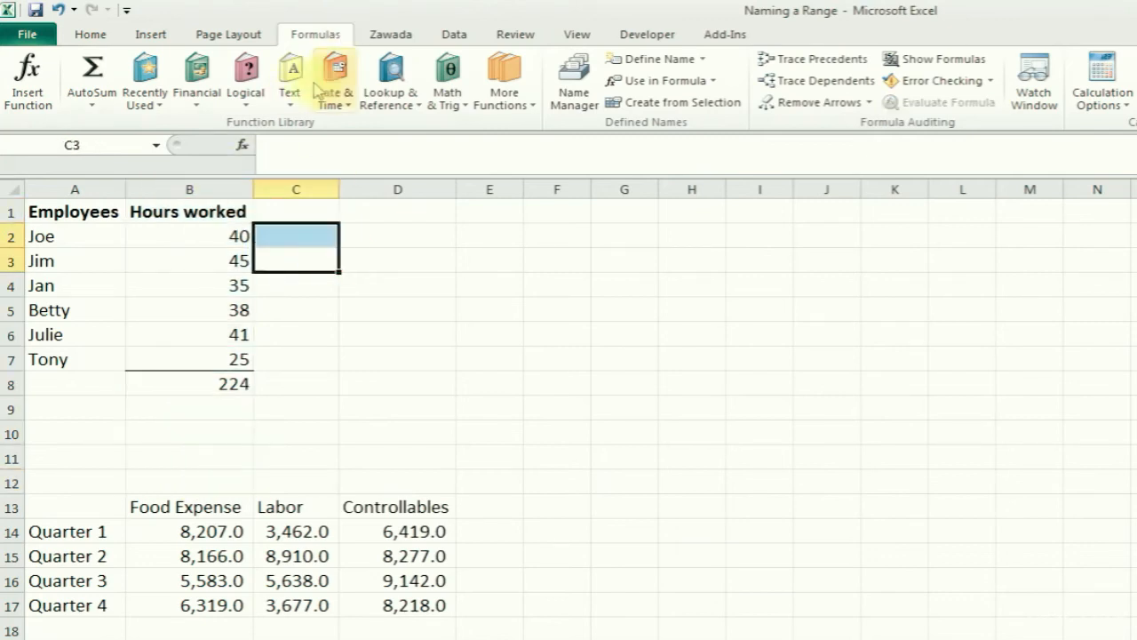
Review the names created from the expense table and their cell references in the Name Manager, and close it.
click(575, 96)
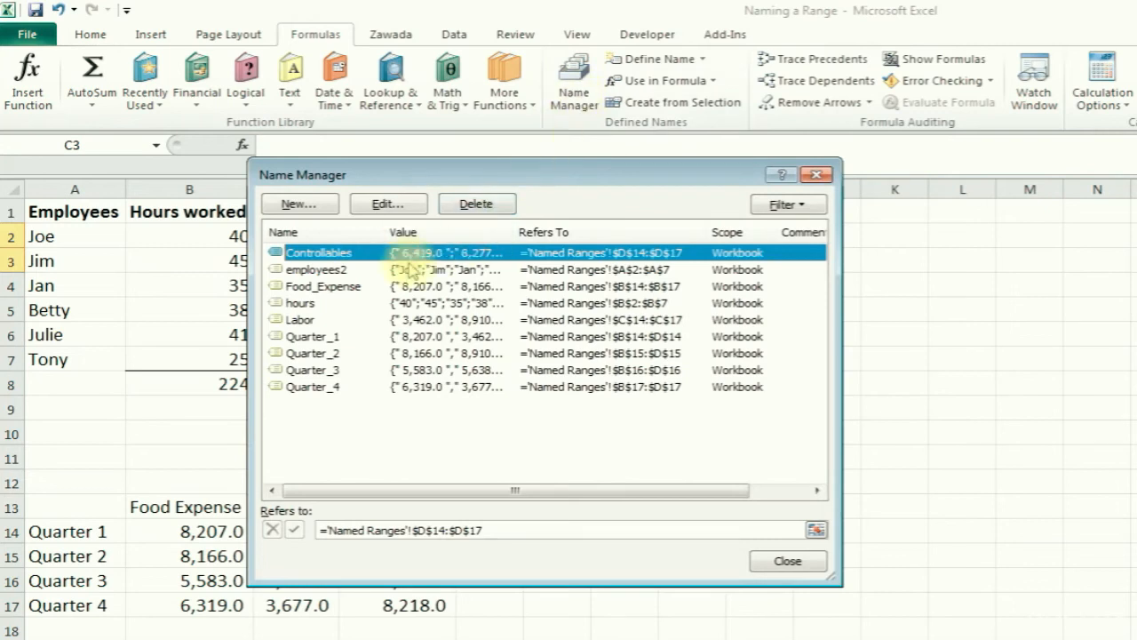
click(335, 287)
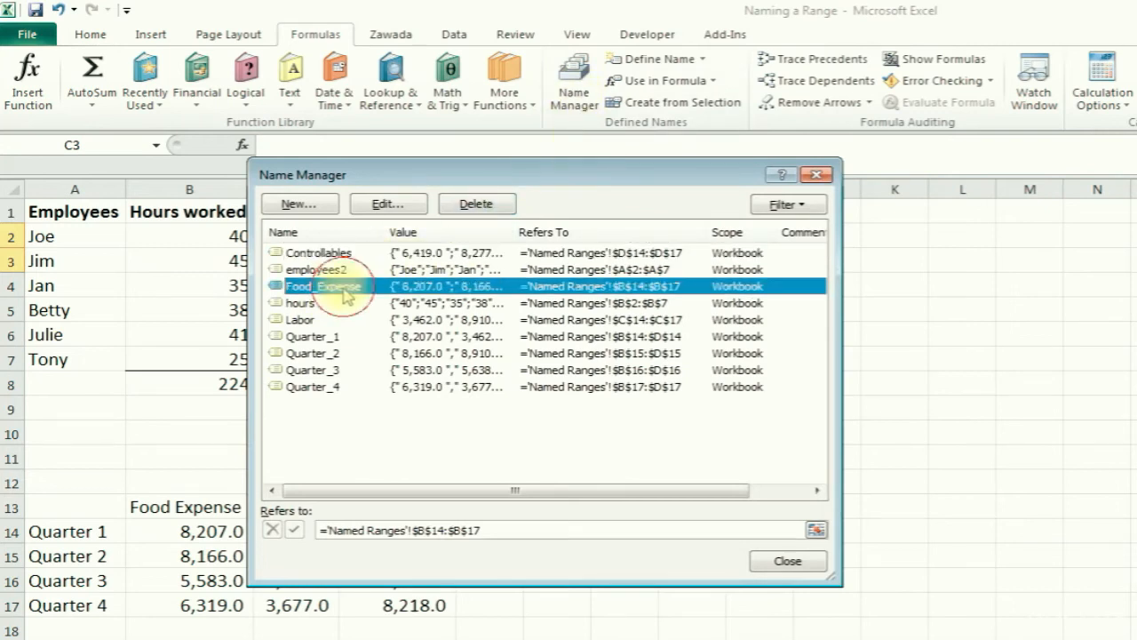
click(328, 304)
click(327, 320)
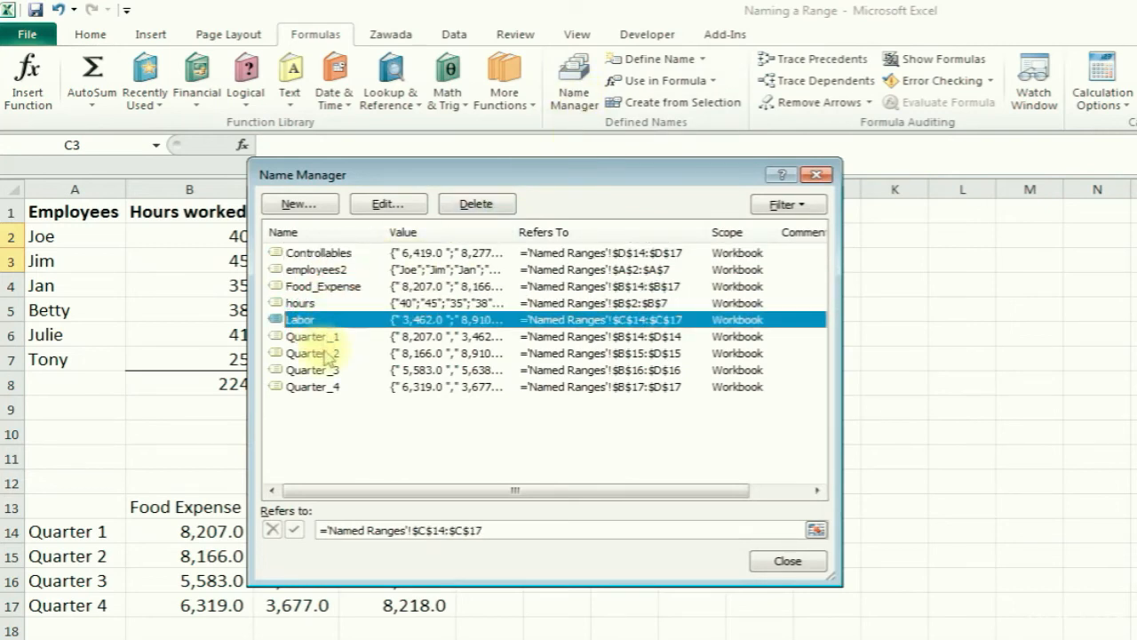
click(324, 354)
click(321, 371)
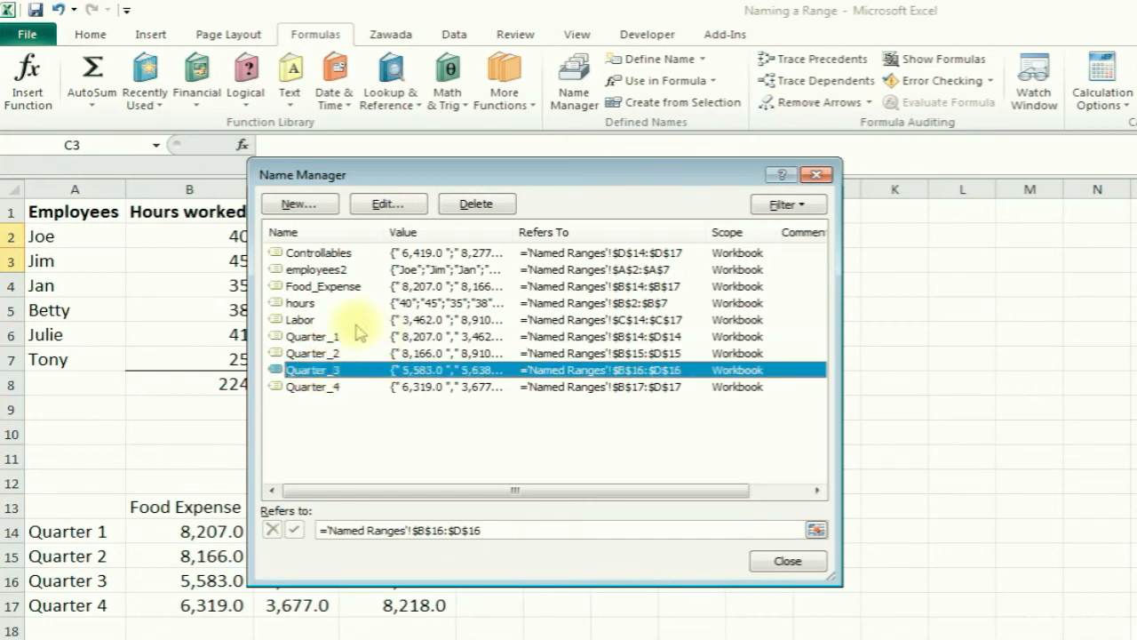
click(334, 303)
click(342, 287)
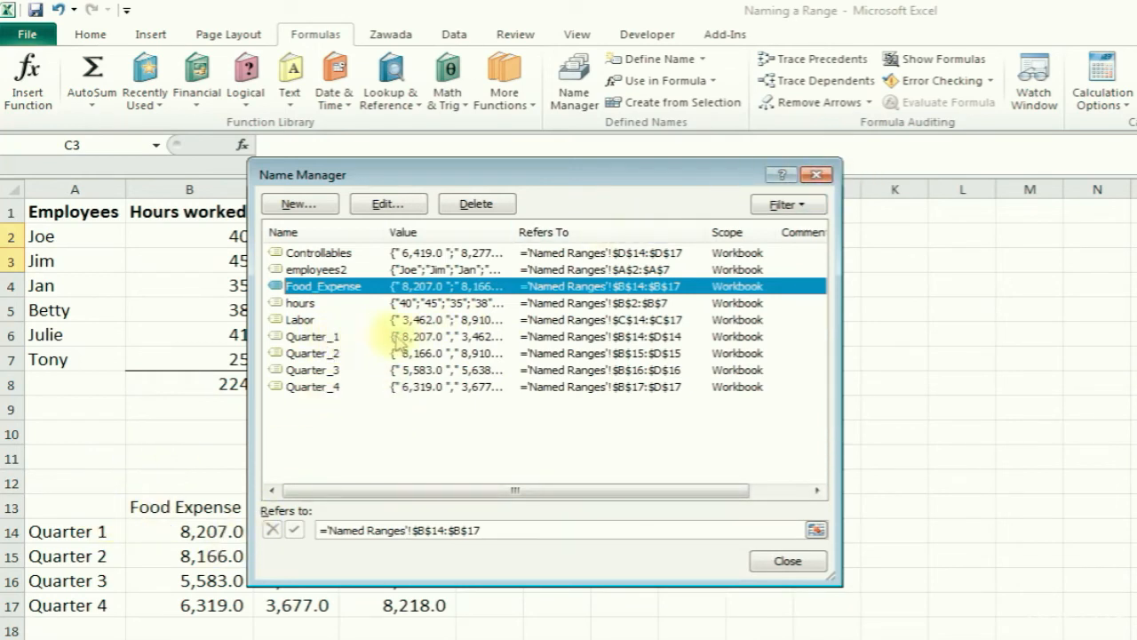
click(780, 560)
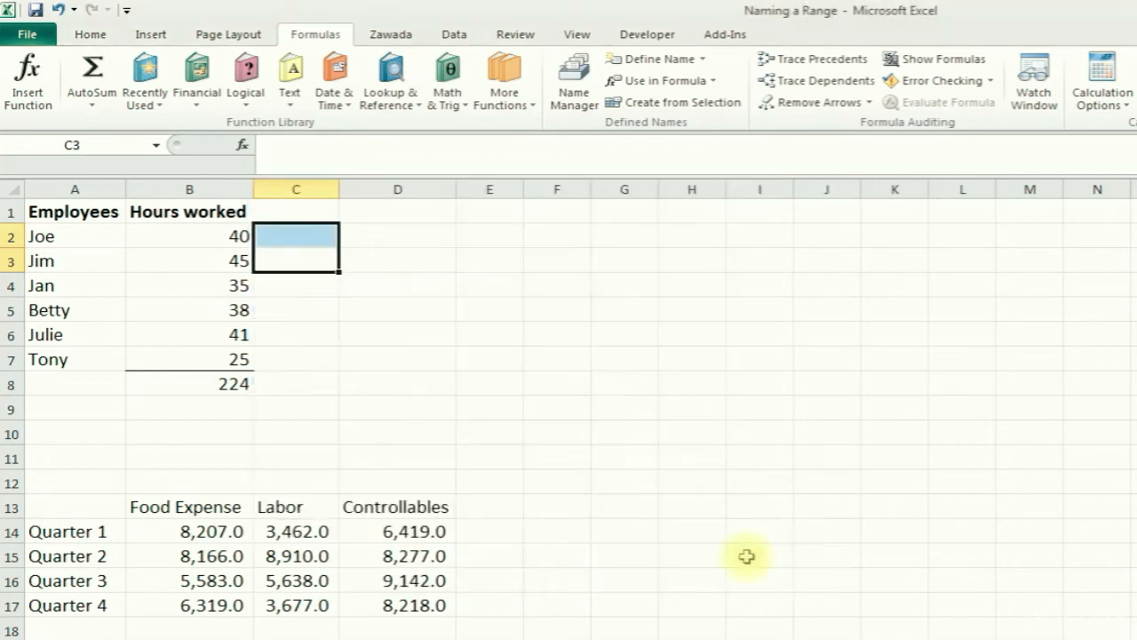
click(626, 359)
click(579, 405)
click(638, 334)
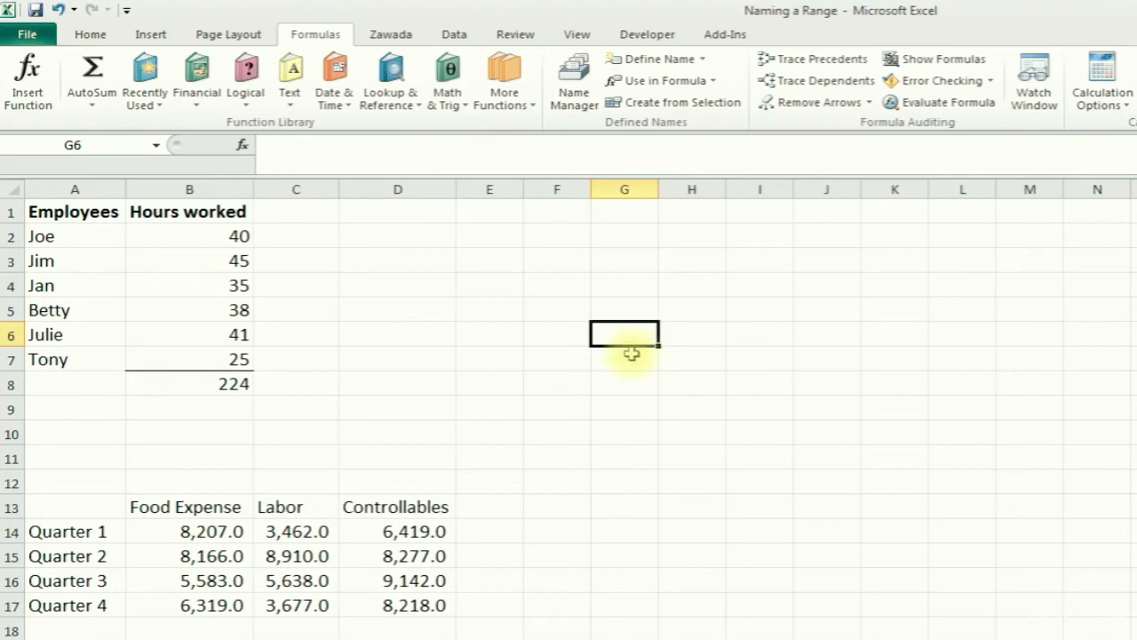
Compare the quarter labels and the Food Expense, Labor and Controllables headings with the names created from them.
click(84, 554)
click(83, 581)
click(81, 607)
click(84, 556)
click(86, 530)
click(157, 502)
click(310, 506)
click(347, 505)
click(224, 579)
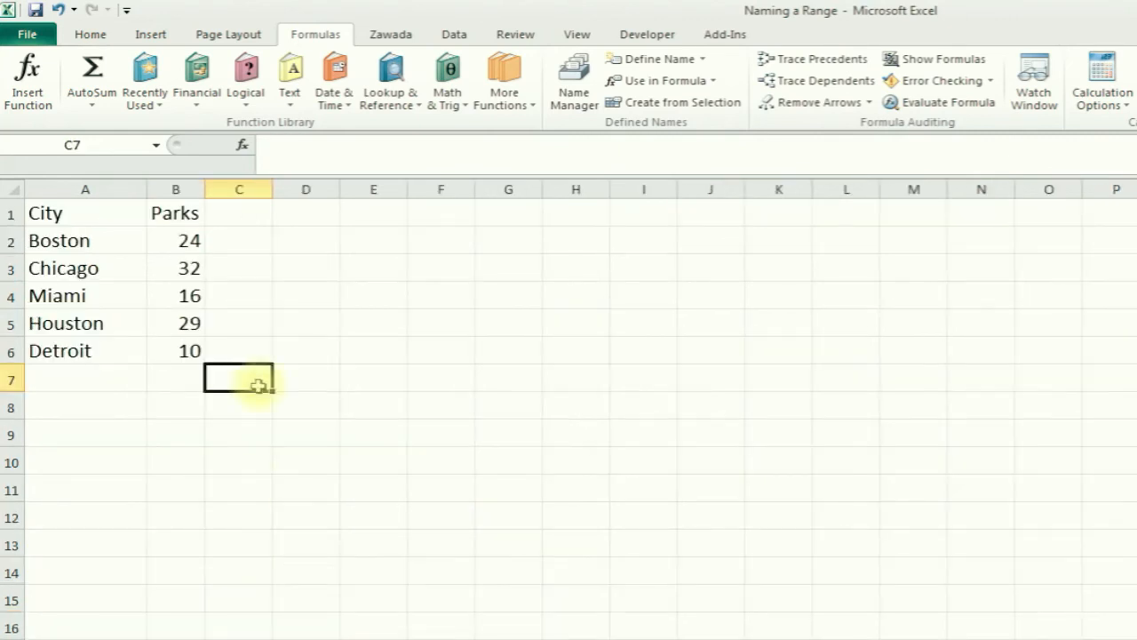
Examine the City and Parks data, including the park counts in B2:B6 and the empty row below Detroit.
click(299, 296)
click(402, 348)
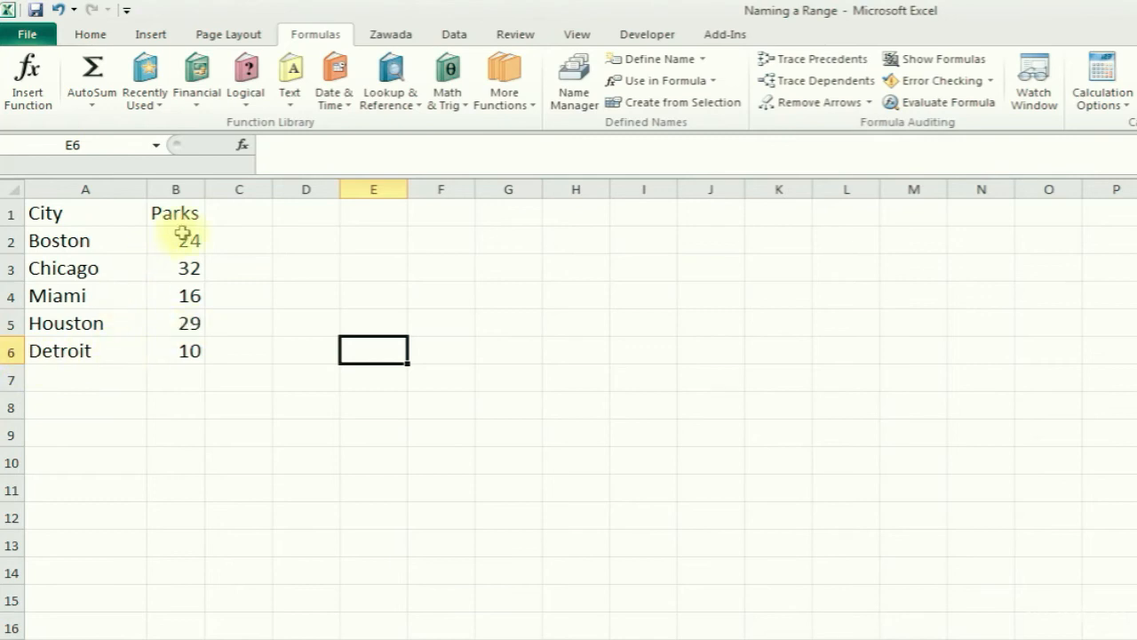
drag(182, 233, 183, 338)
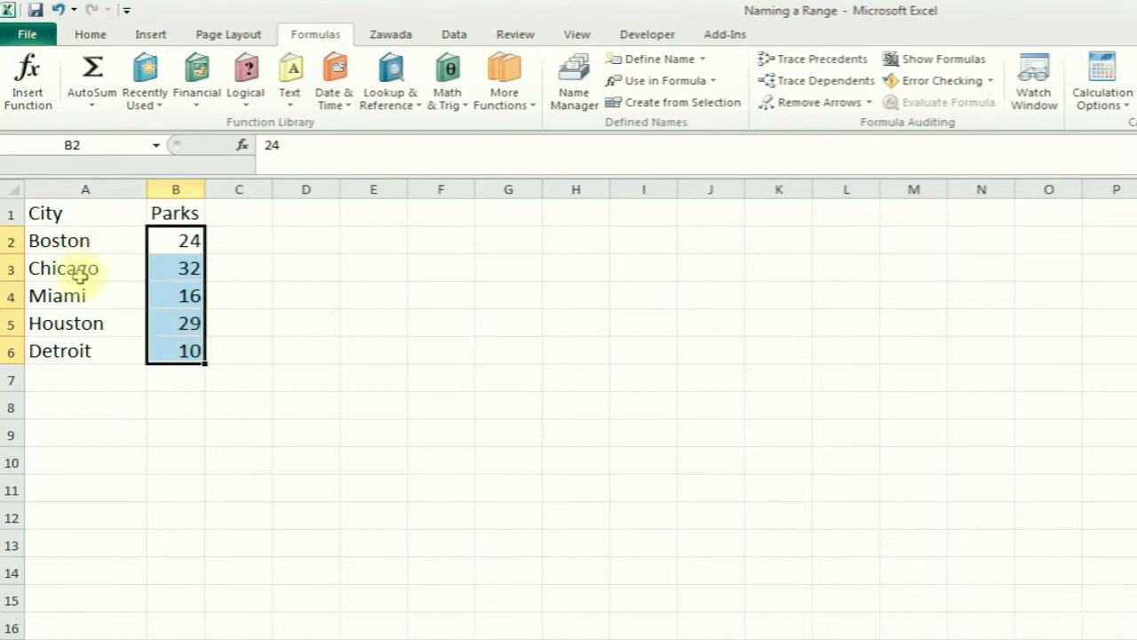
click(240, 346)
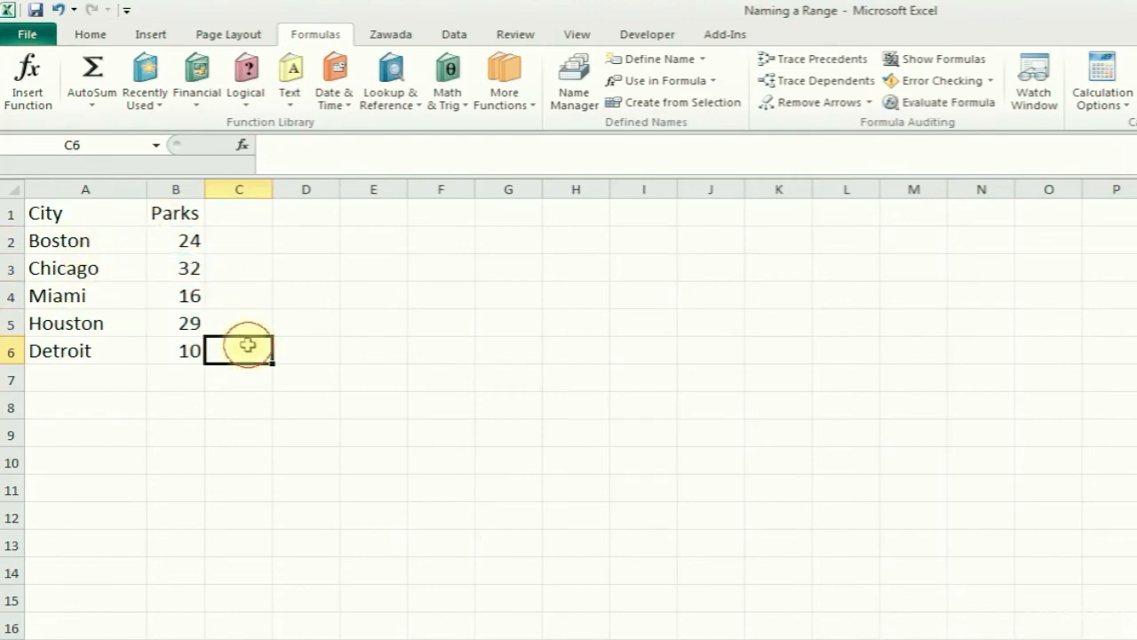
click(113, 367)
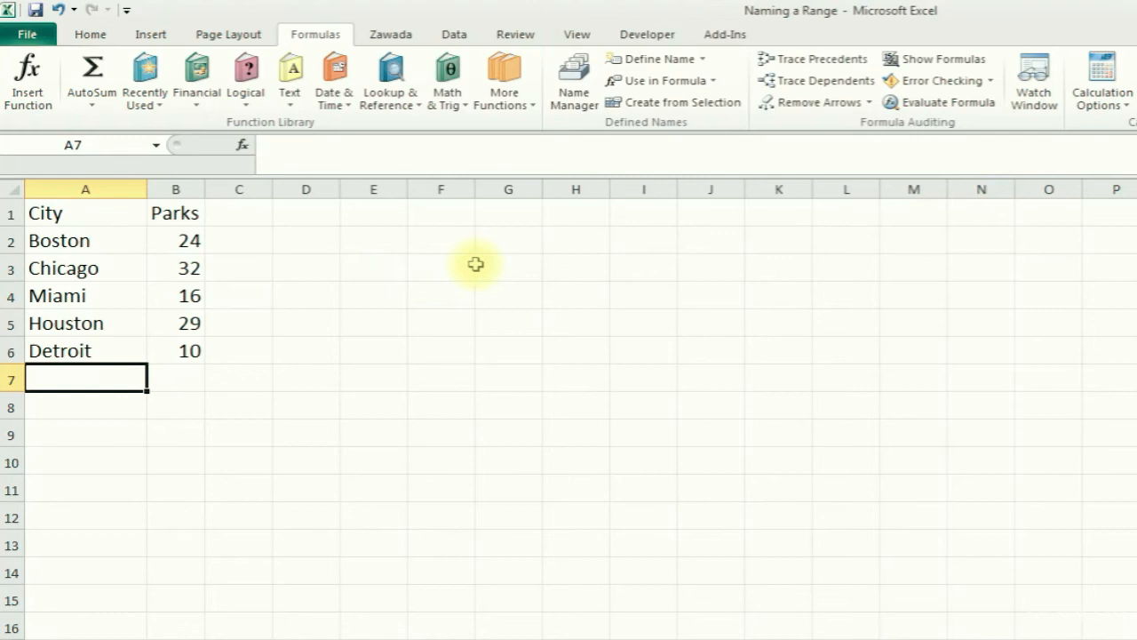
click(508, 267)
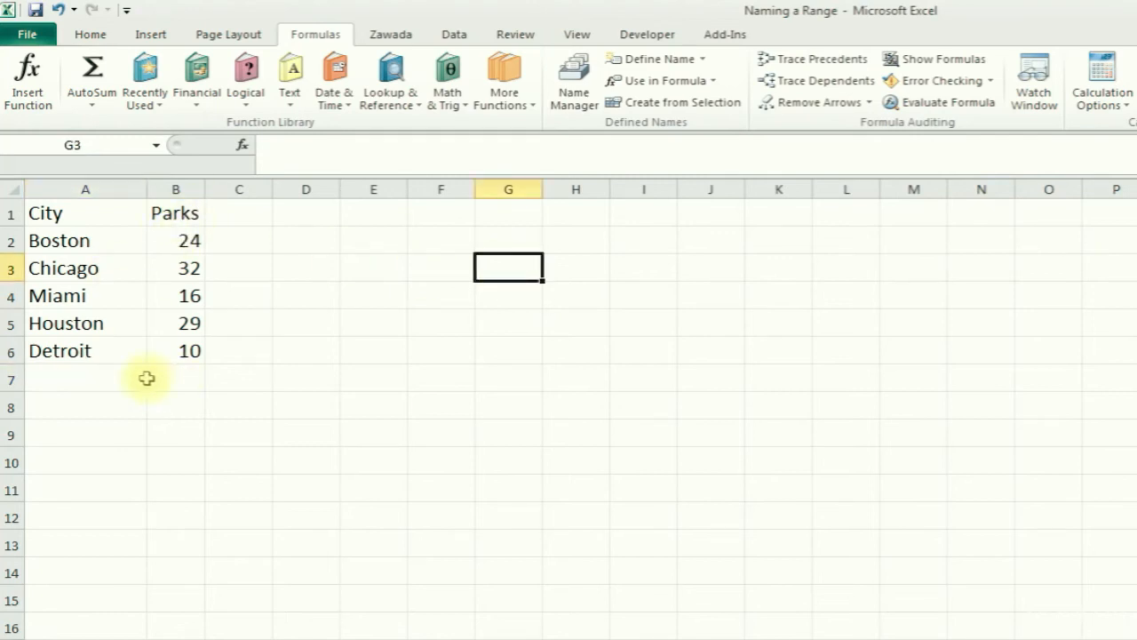
Format the City and Parks data, A1:B6, as a table with headers in a light blue banded style.
click(91, 268)
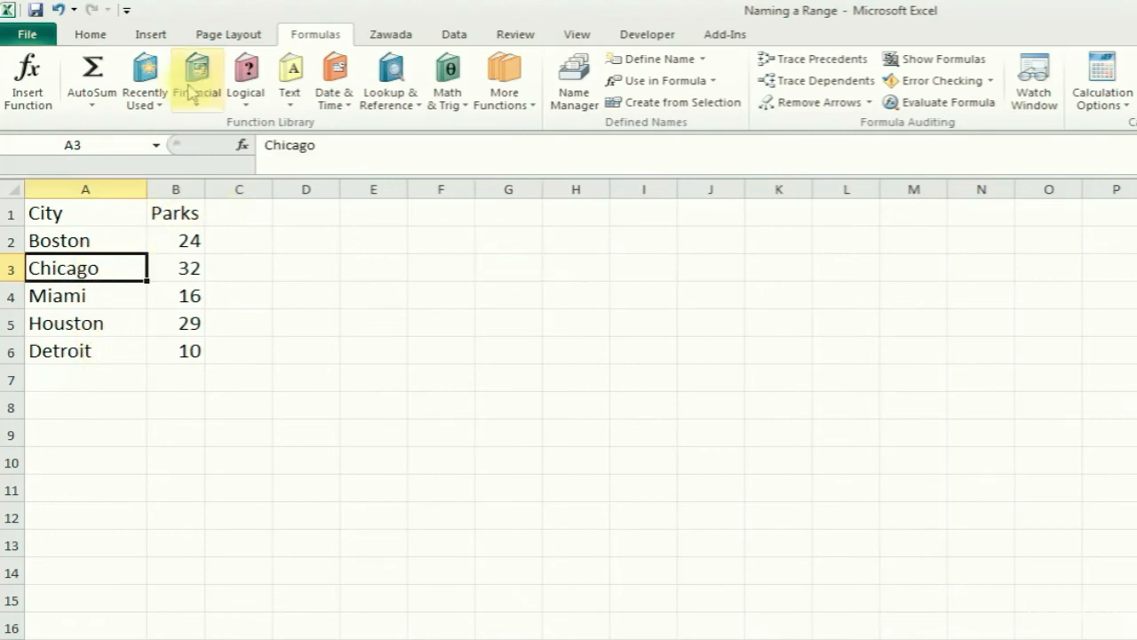
click(90, 35)
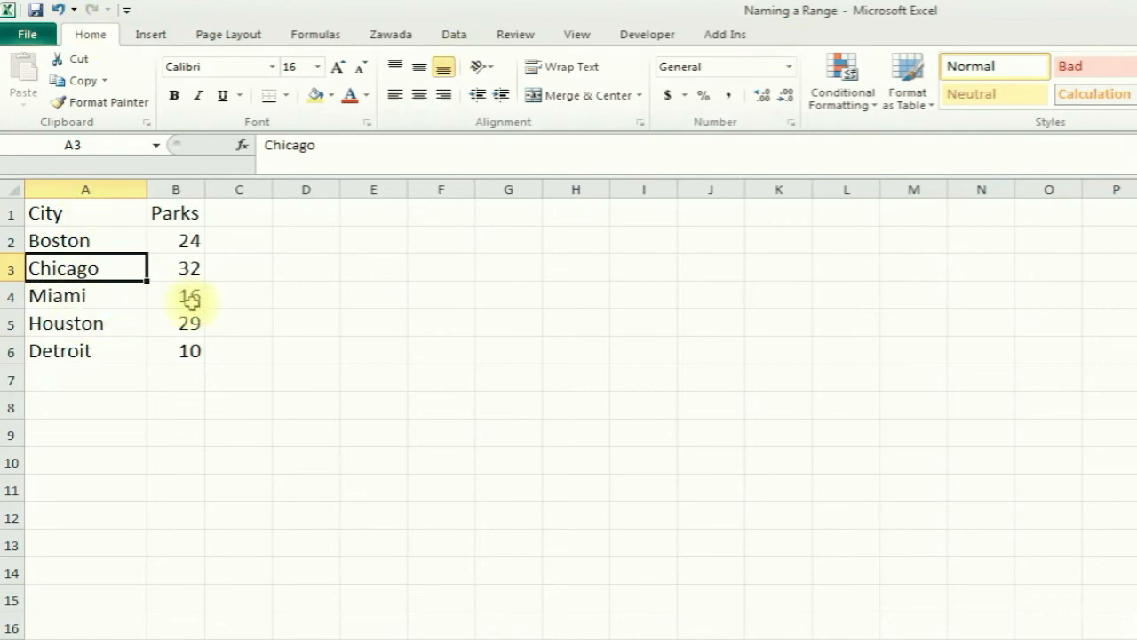
click(924, 111)
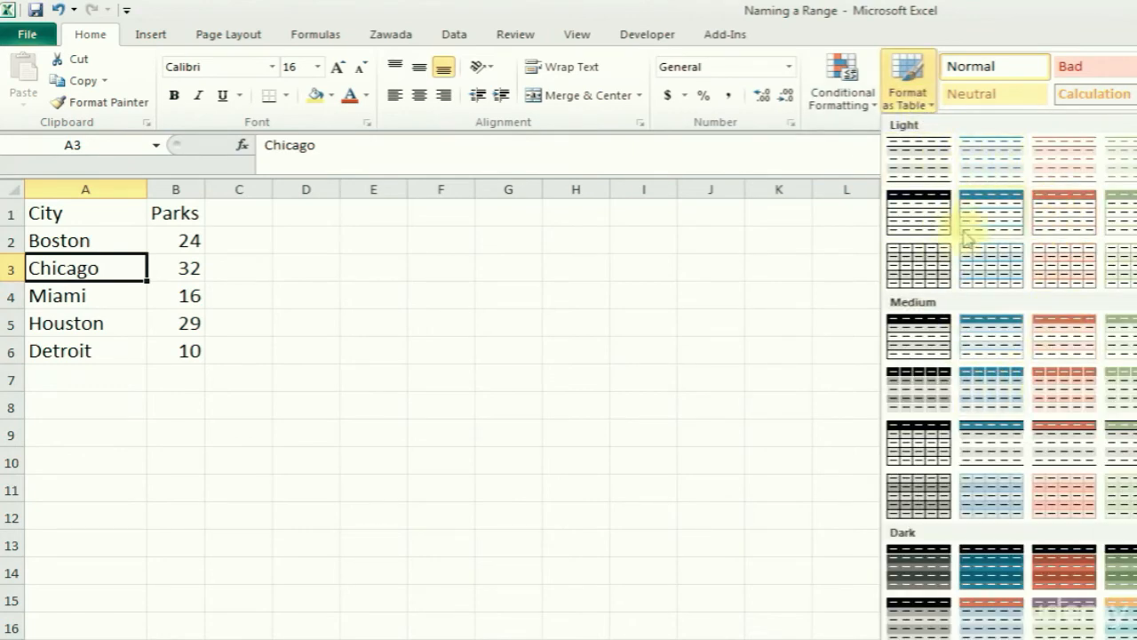
click(992, 172)
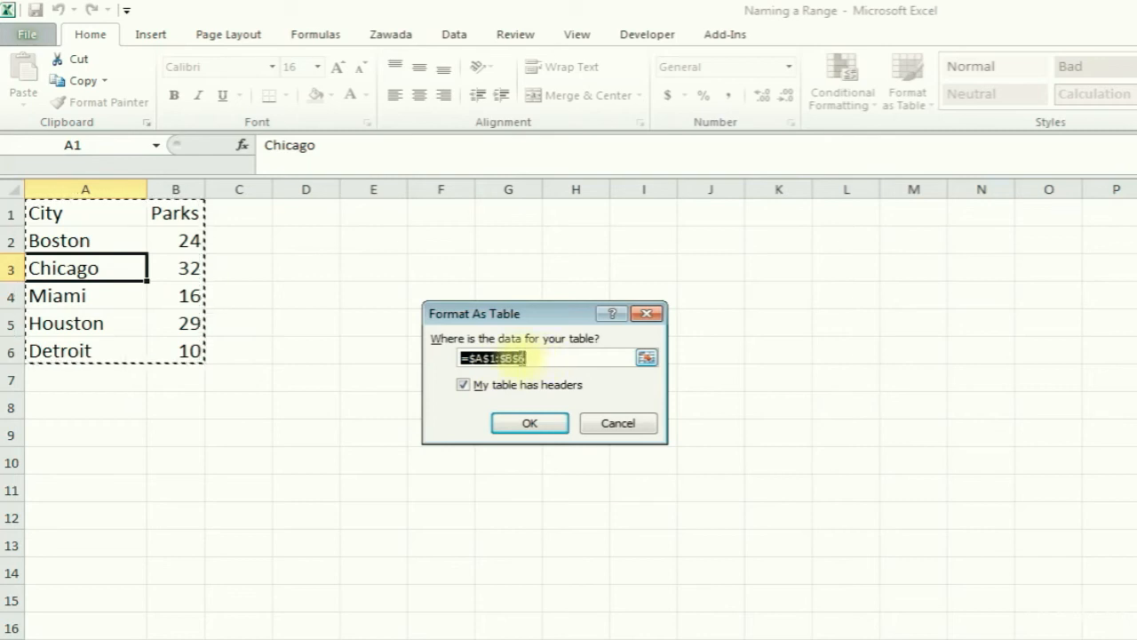
click(531, 424)
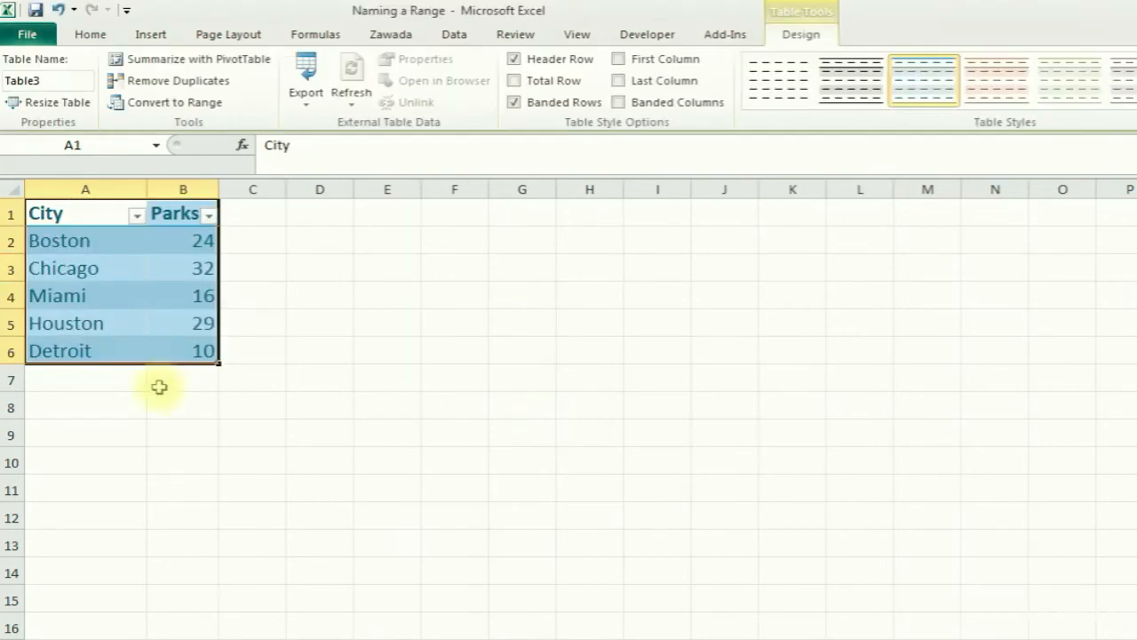
click(107, 323)
click(168, 344)
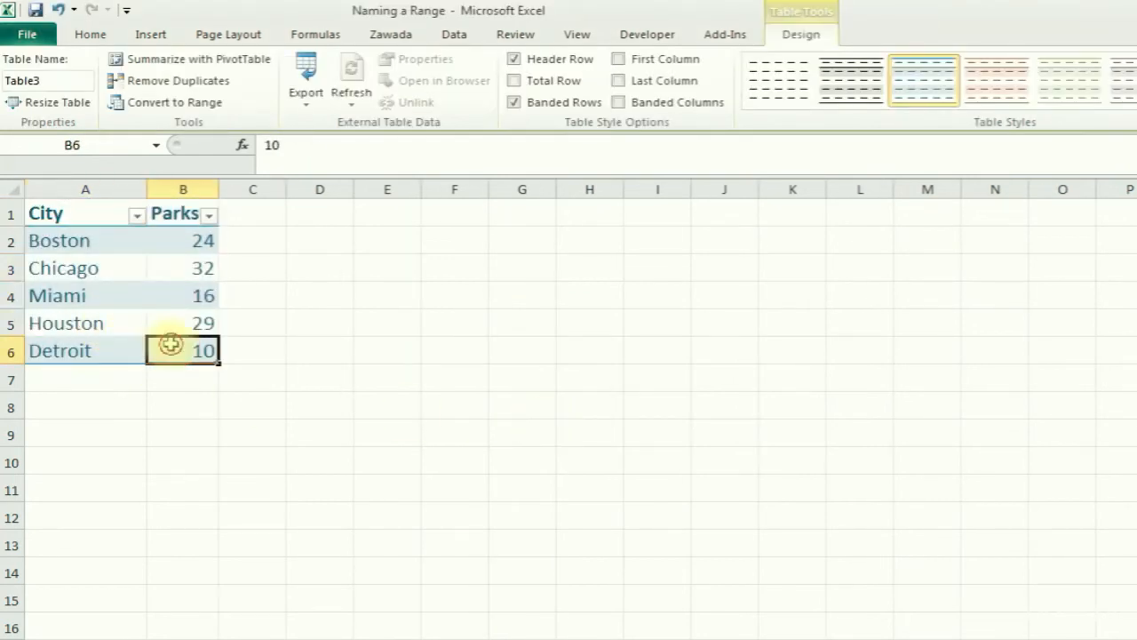
click(97, 294)
click(92, 318)
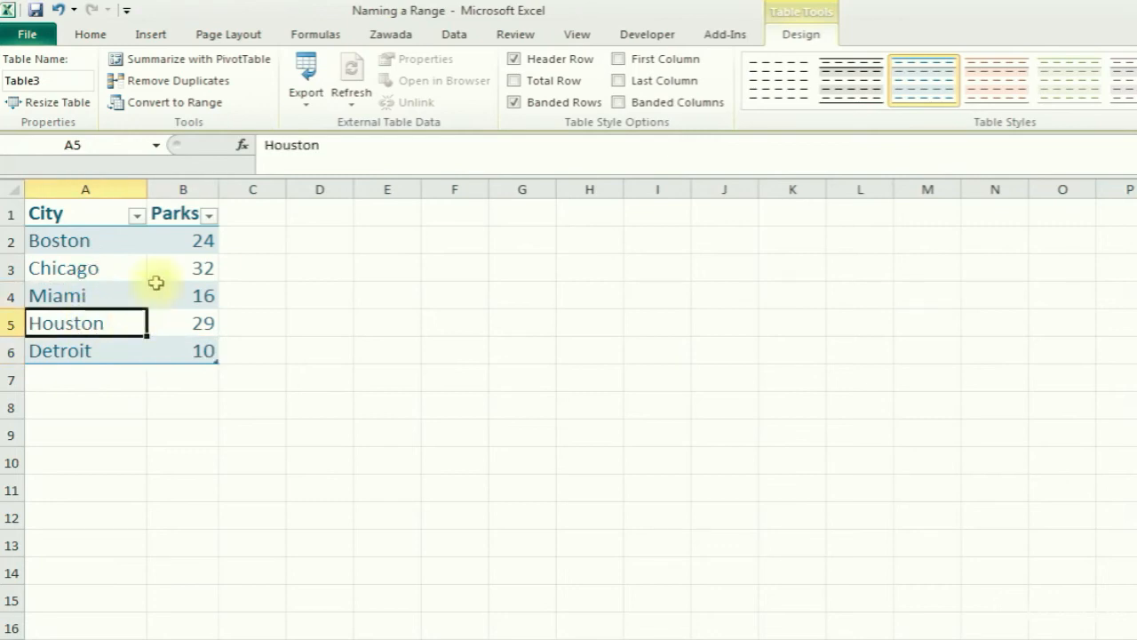
Define a name for the Parks values in B2:B6 and reselect the range to check it.
drag(190, 237, 180, 355)
drag(181, 355, 181, 356)
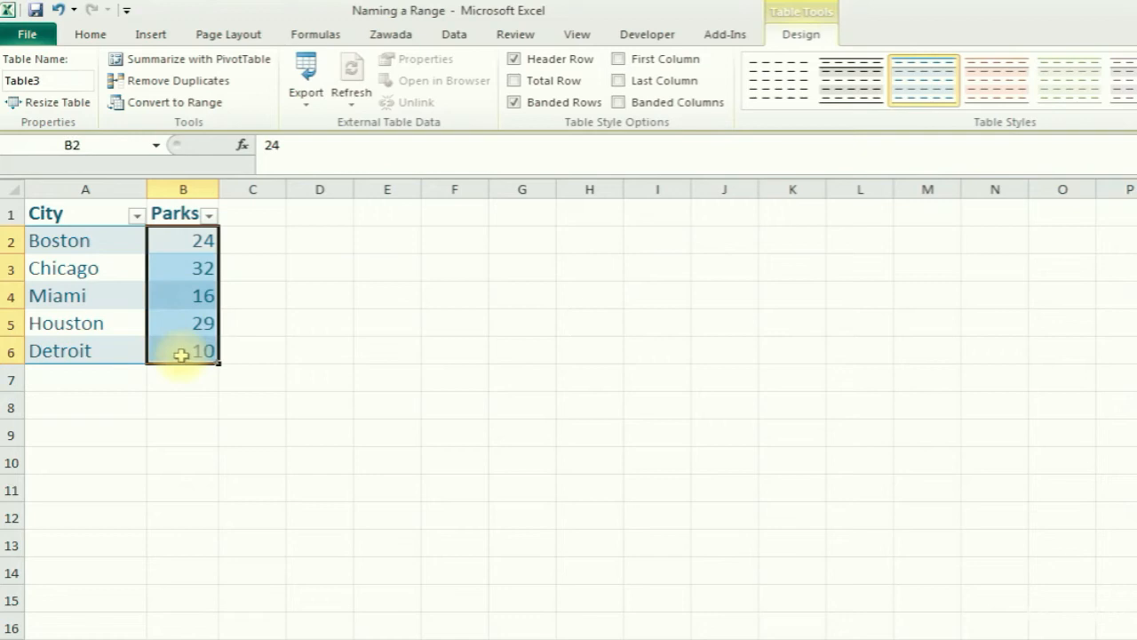
click(95, 145)
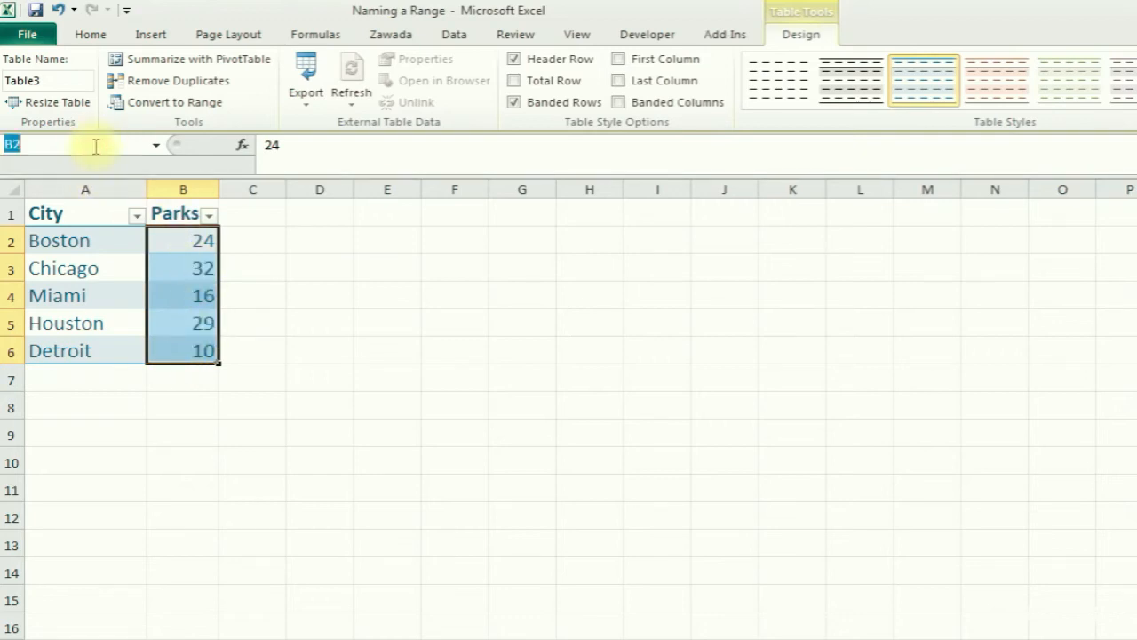
key(Return)
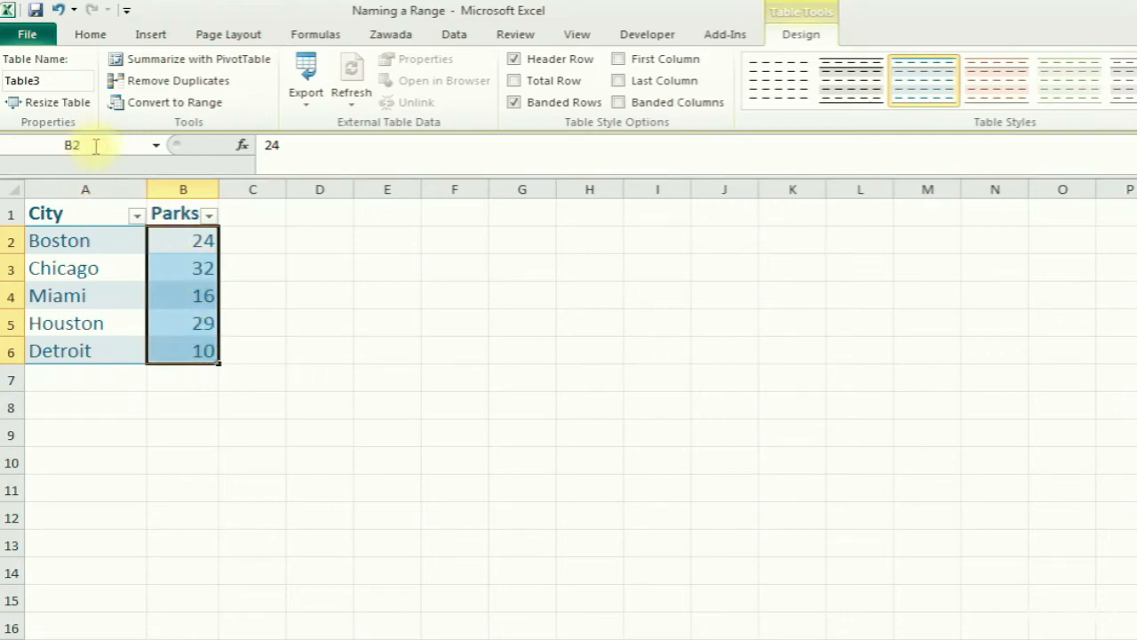
click(228, 286)
drag(177, 236, 190, 357)
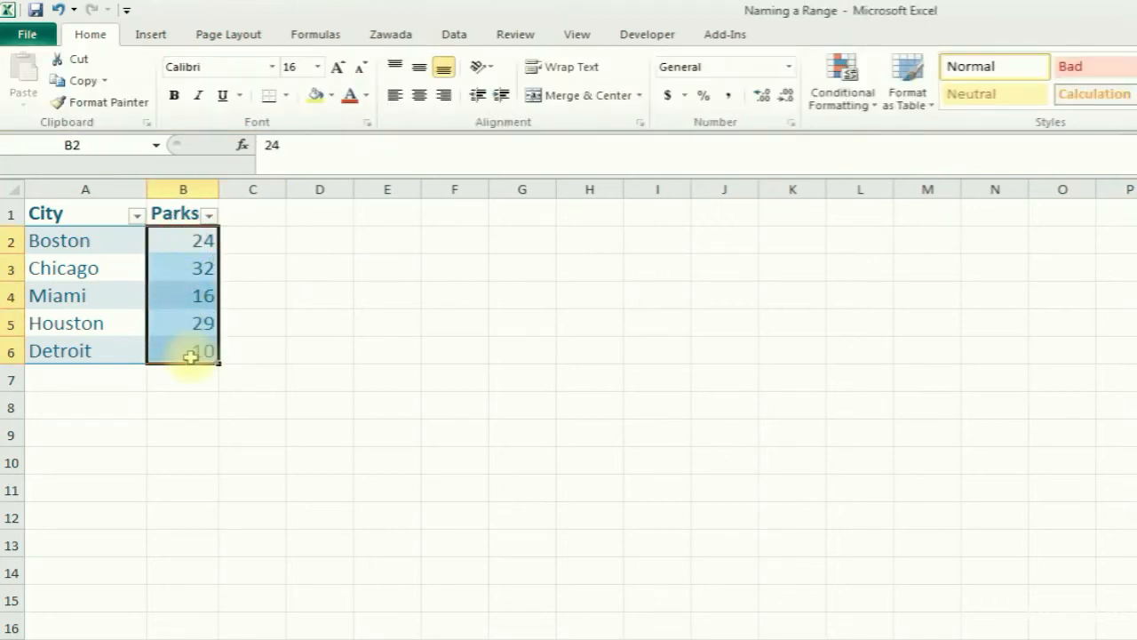
Enter =SUM(parks) in E2 to total the named Parks range, and reselect the cell to check its formula.
click(343, 258)
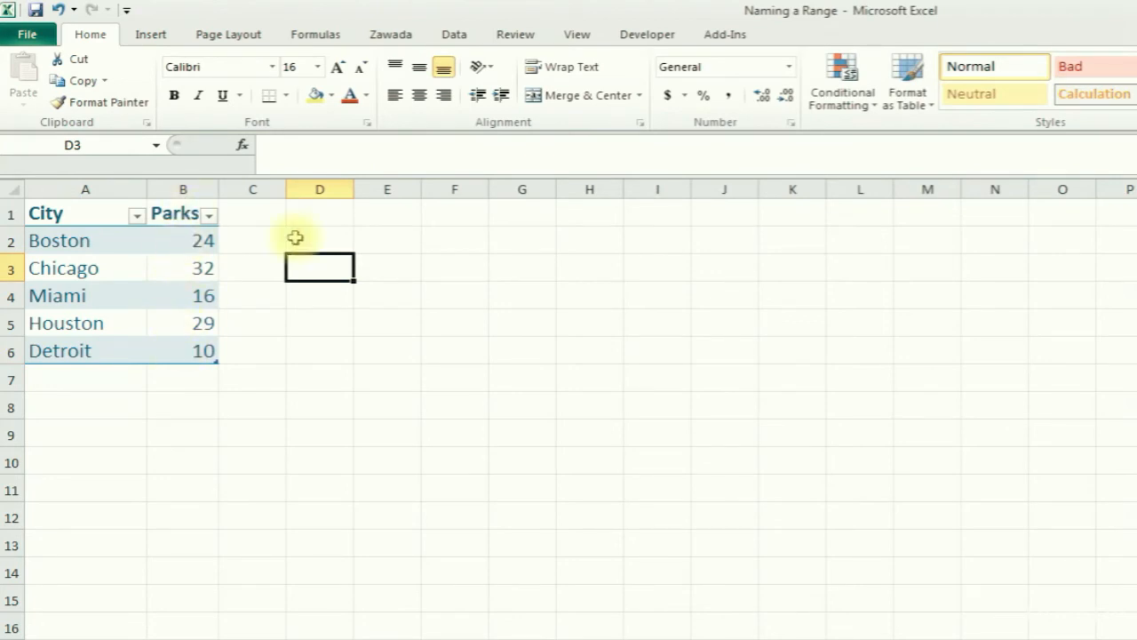
click(379, 243)
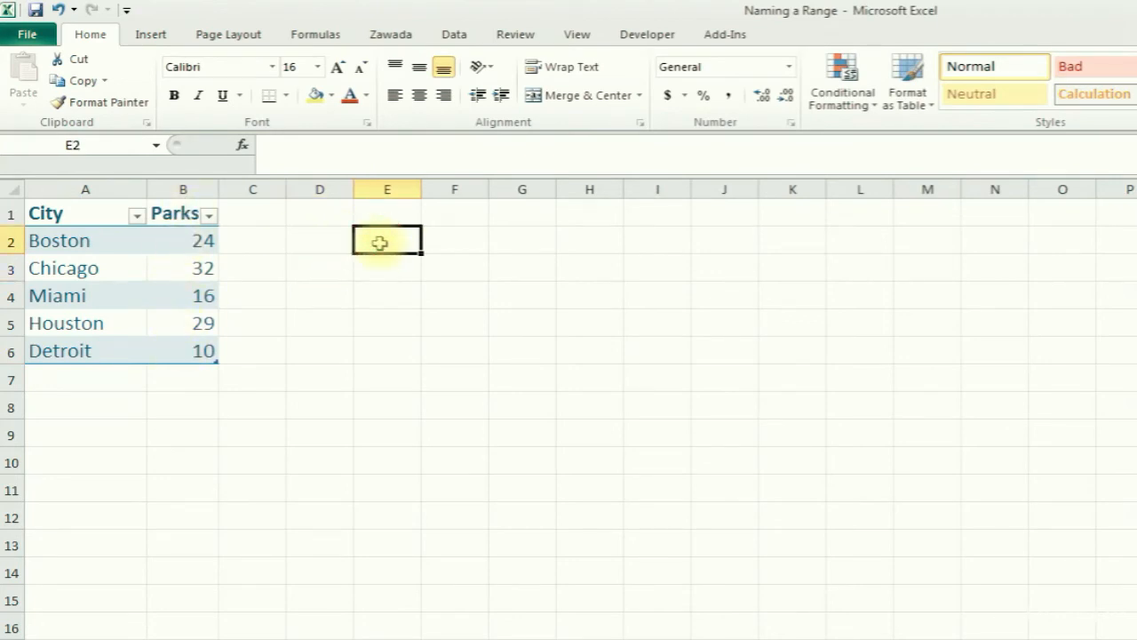
text(=sum)
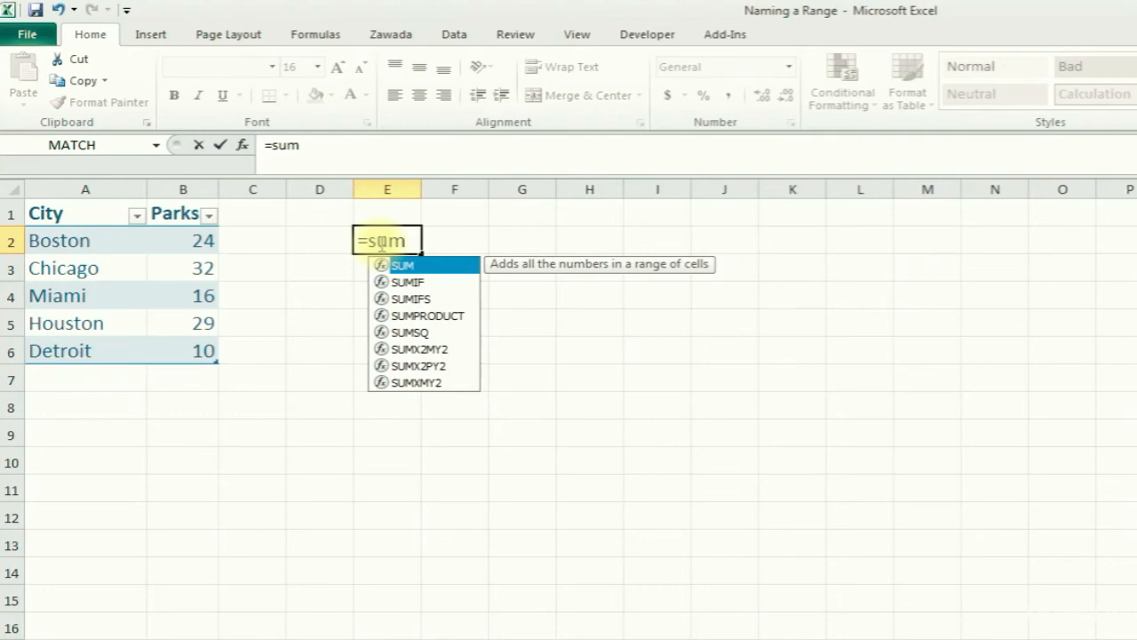
text((parks))
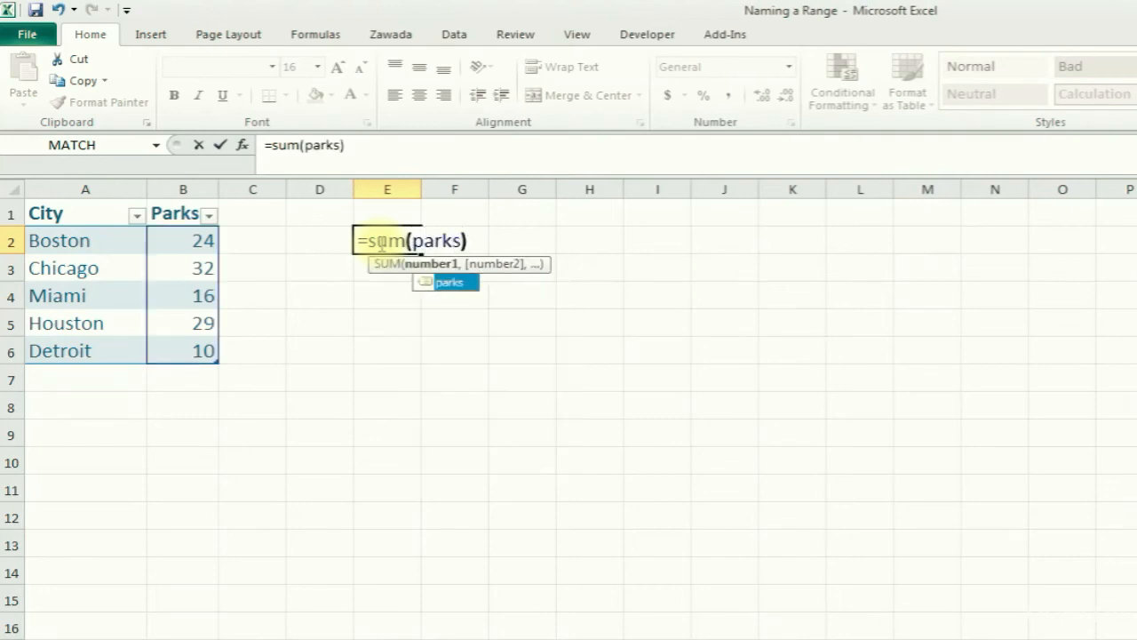
key(Return)
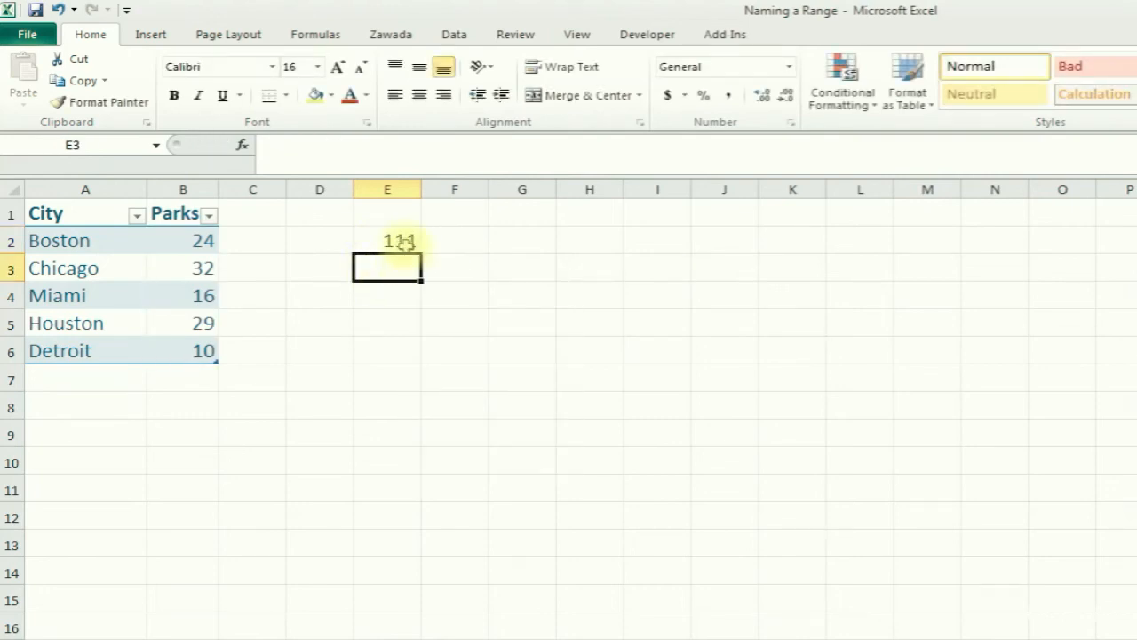
click(399, 240)
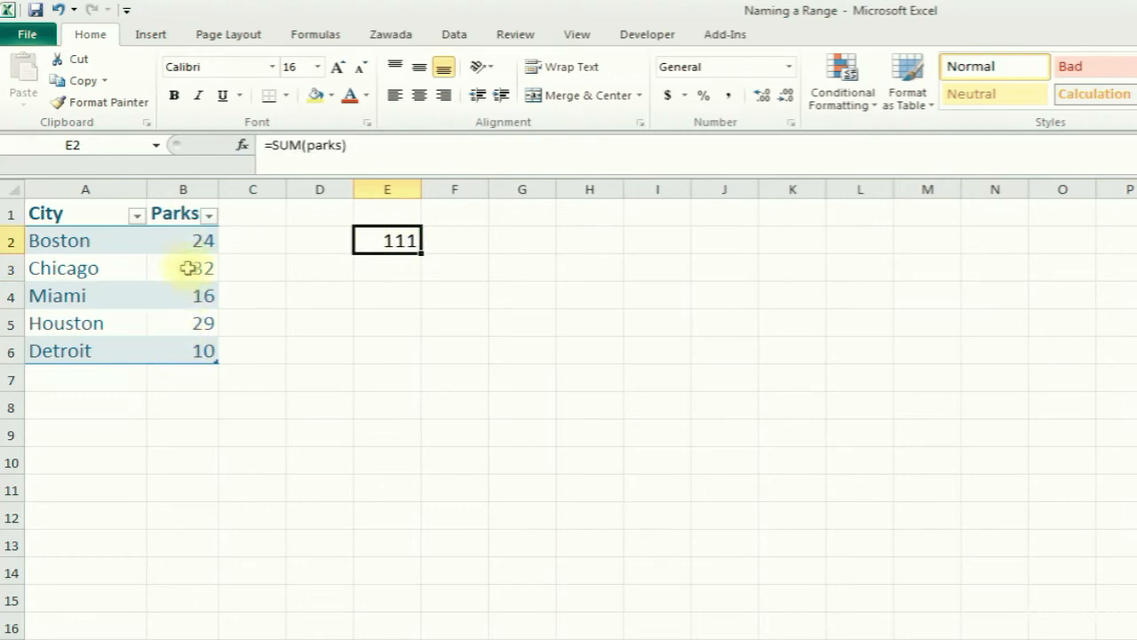
Add NYC with 10 parks directly below Detroit in row 7, and check the total in E2.
click(84, 375)
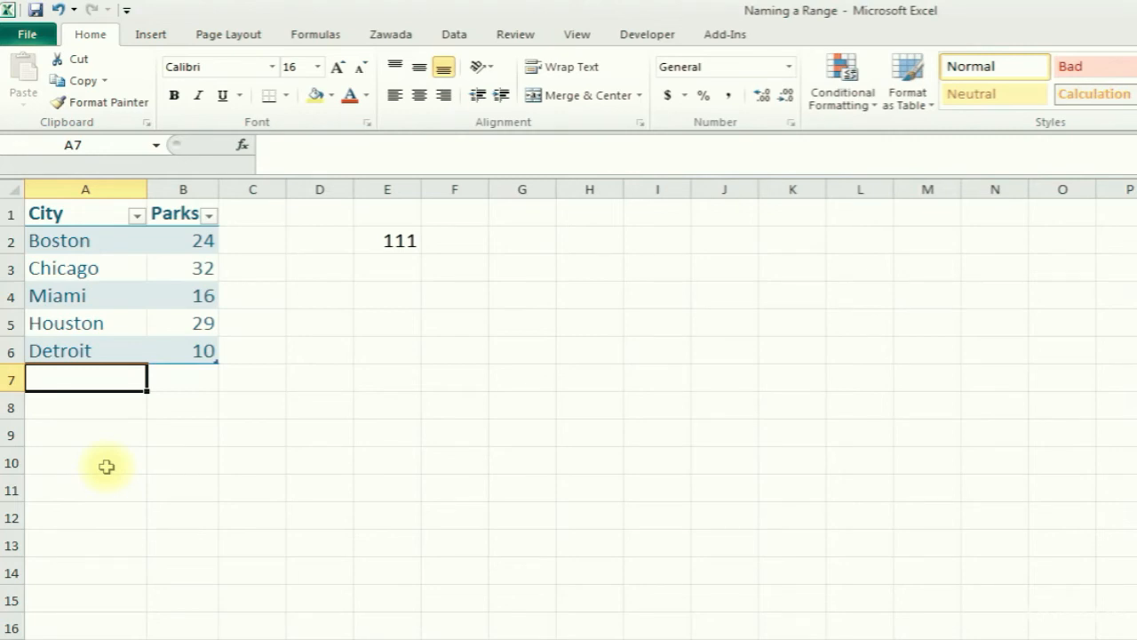
text(NYC)
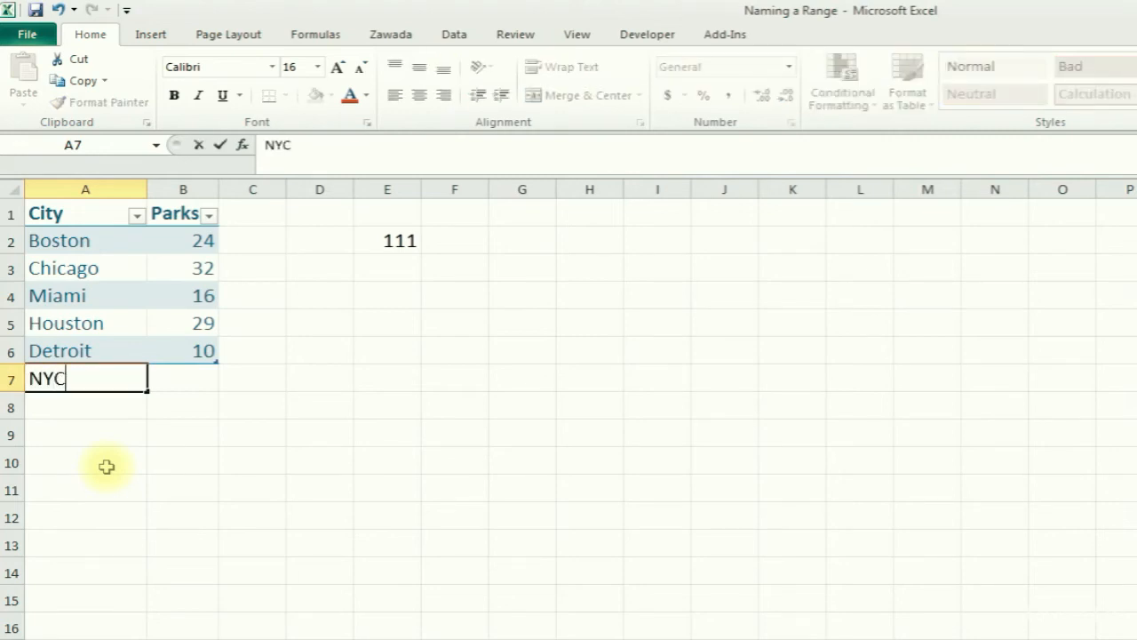
key(Tab)
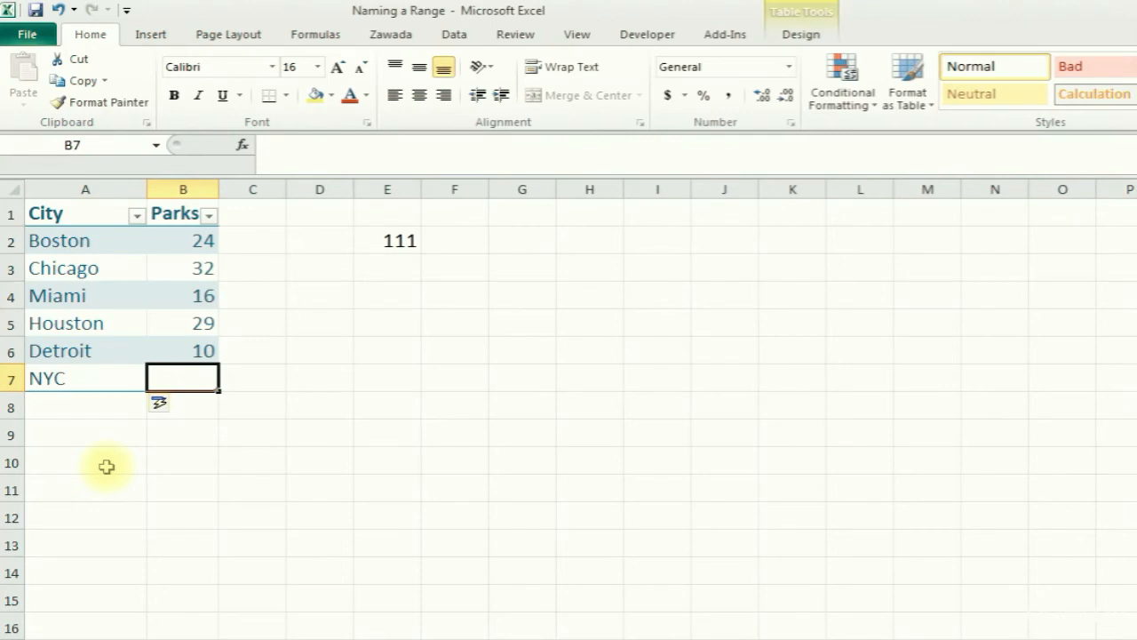
text(10)
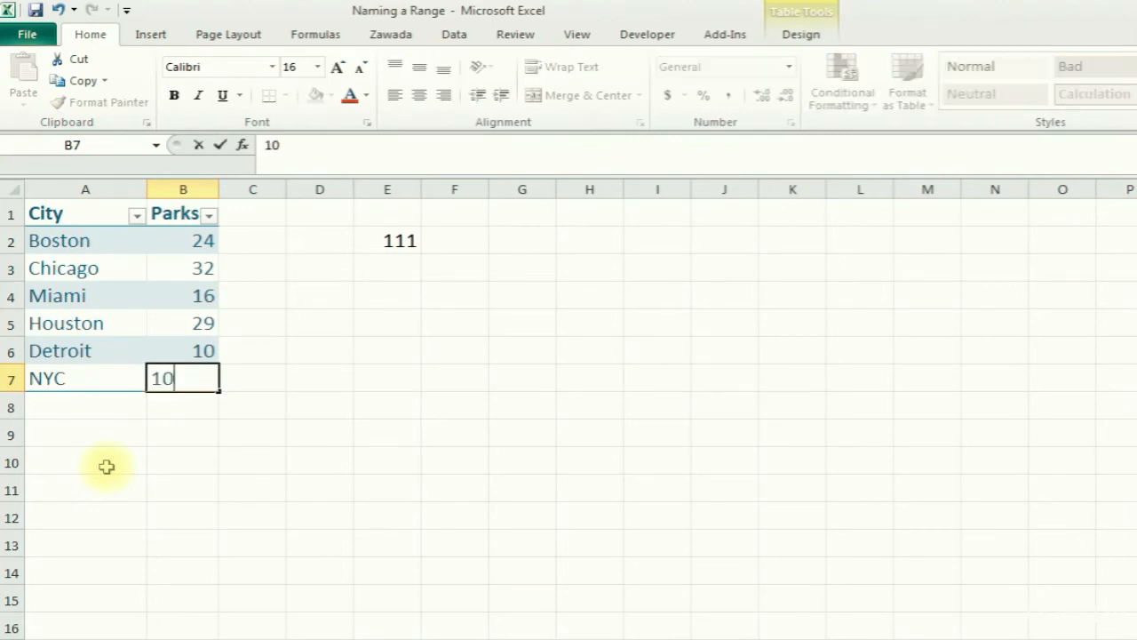
key(Return)
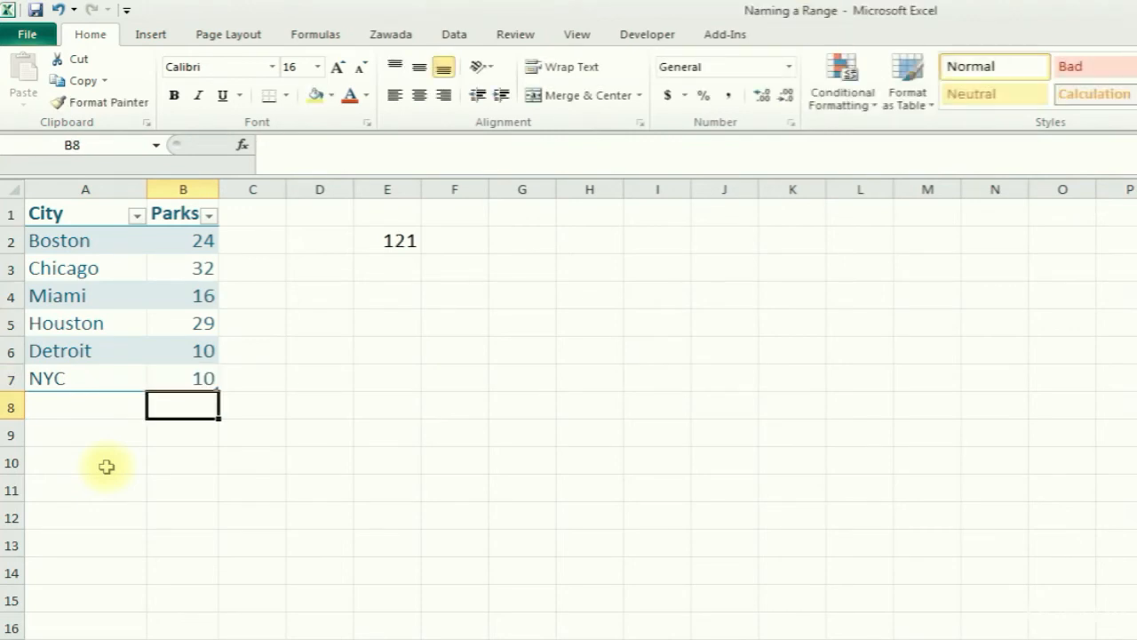
click(395, 242)
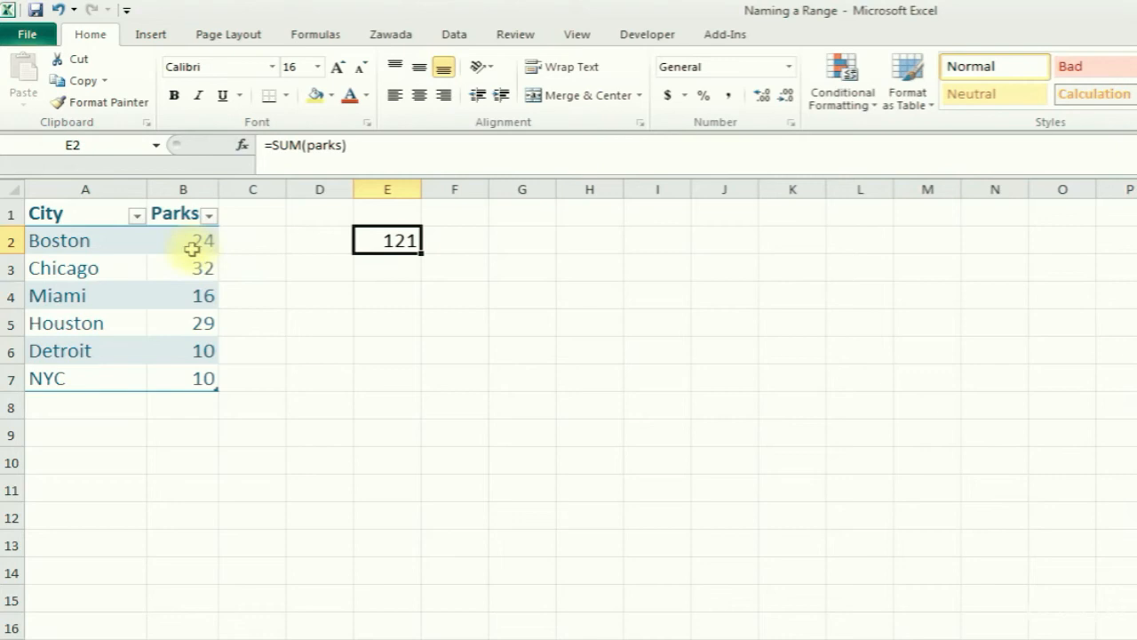
Add Buffalo with 20 parks to the table in row 8.
click(68, 408)
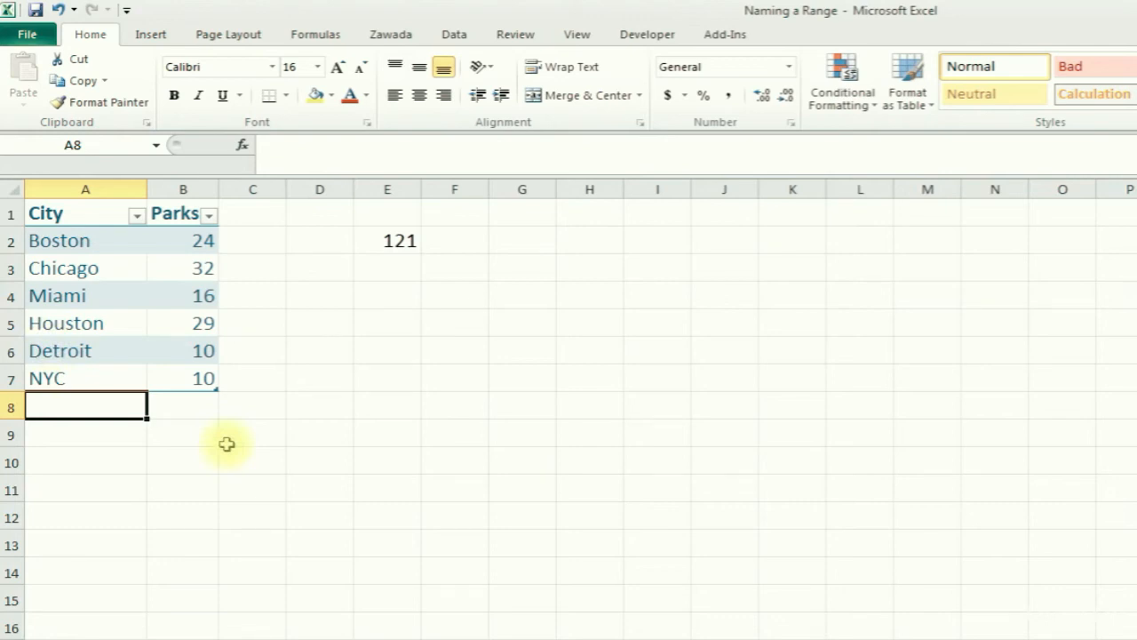
text(Buffalo)
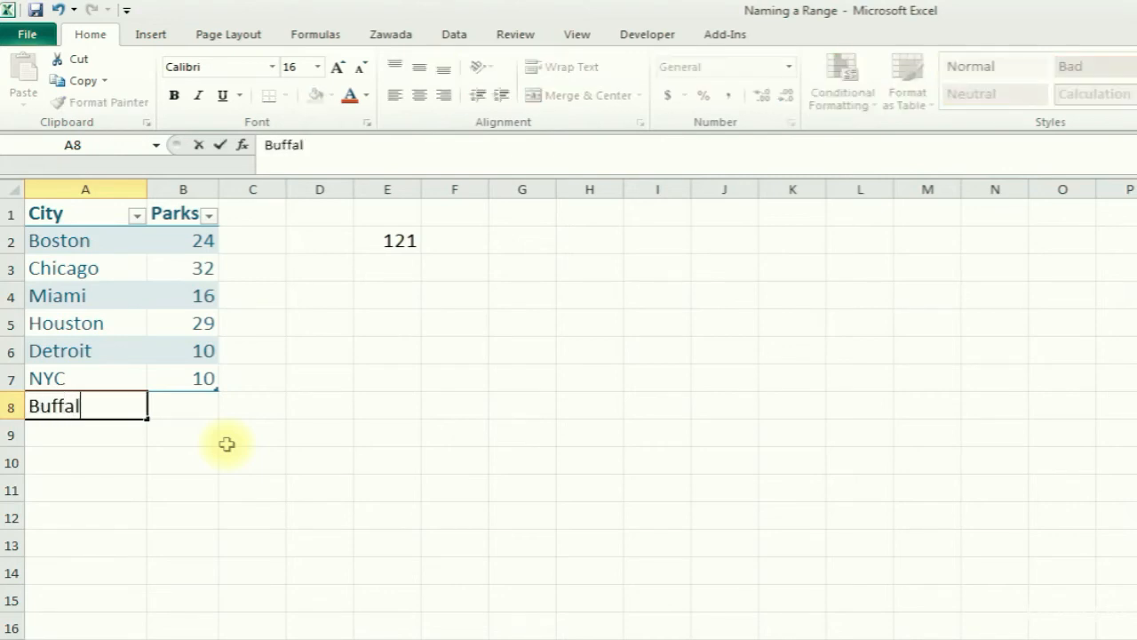
key(Return)
key(Up)
key(Right)
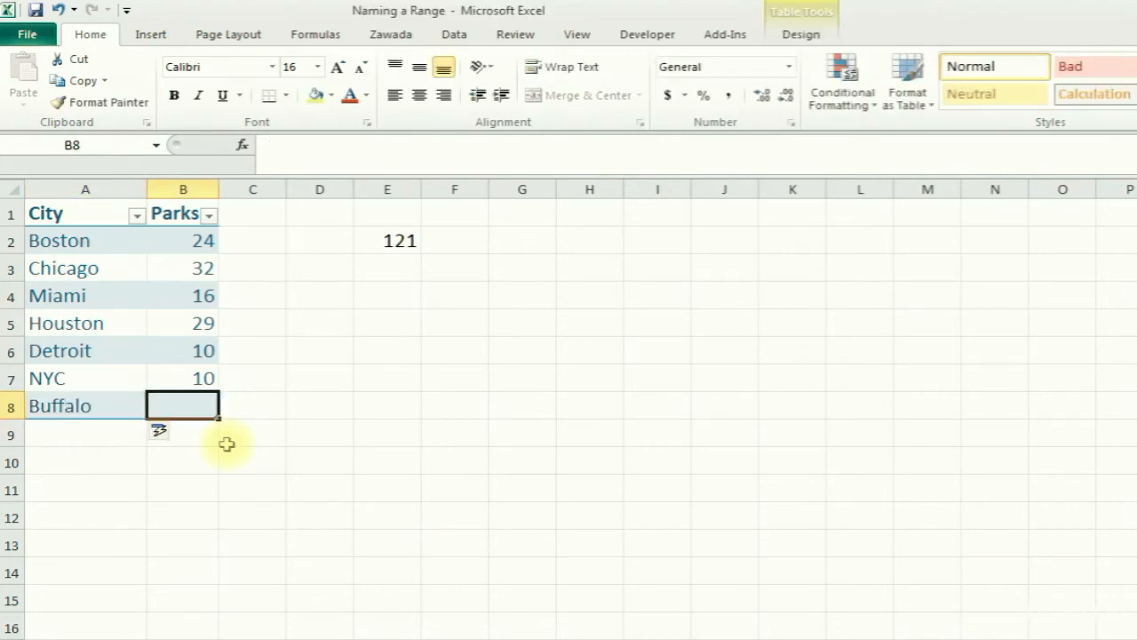
text(20)
key(Return)
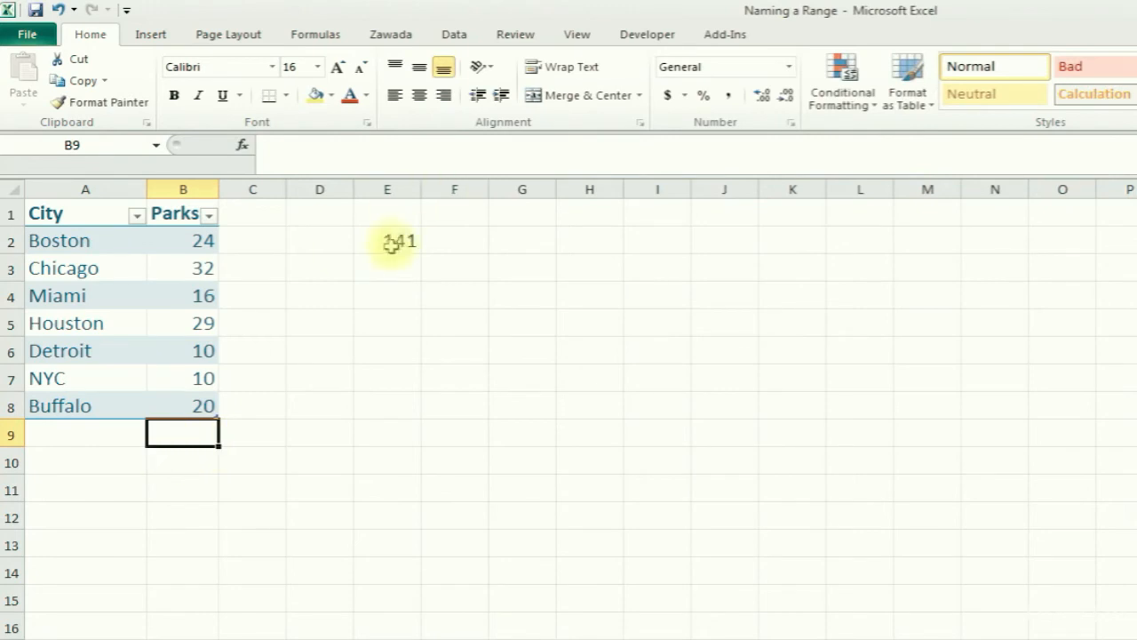
Delete the Detroit row from the sheet and check the Parks total in E2.
click(10, 350)
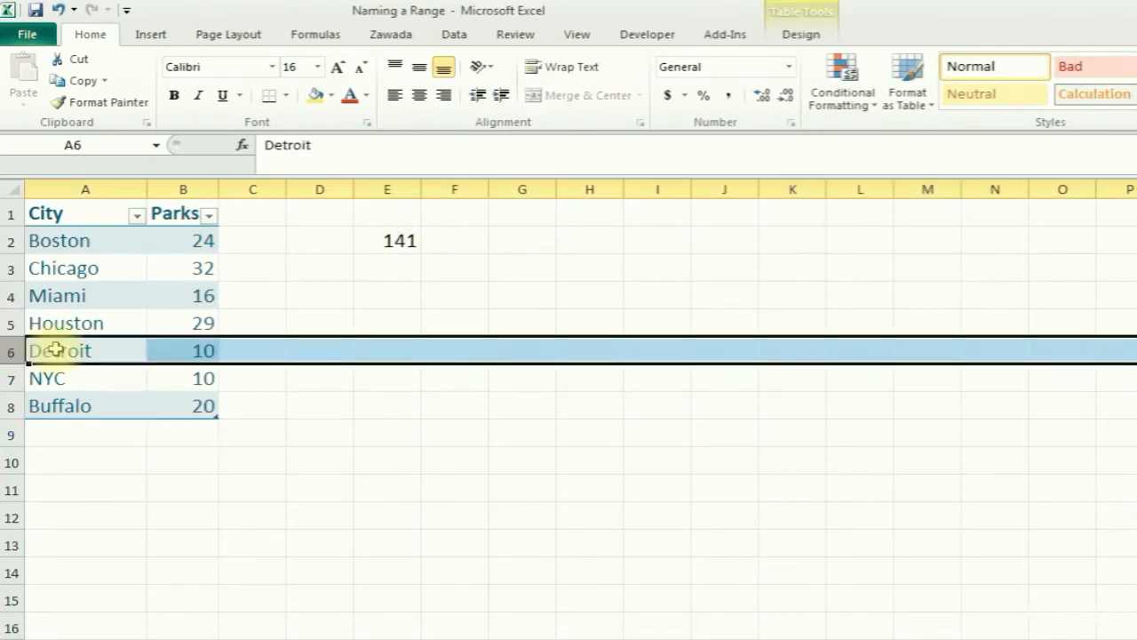
right_click(55, 350)
click(133, 498)
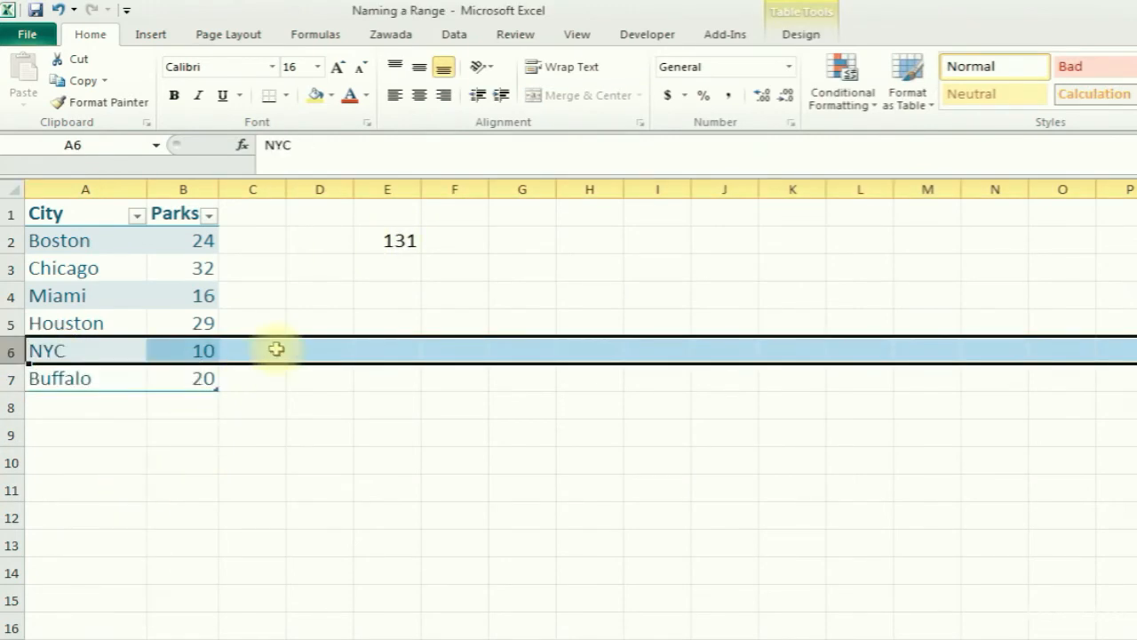
click(277, 349)
click(261, 320)
click(400, 241)
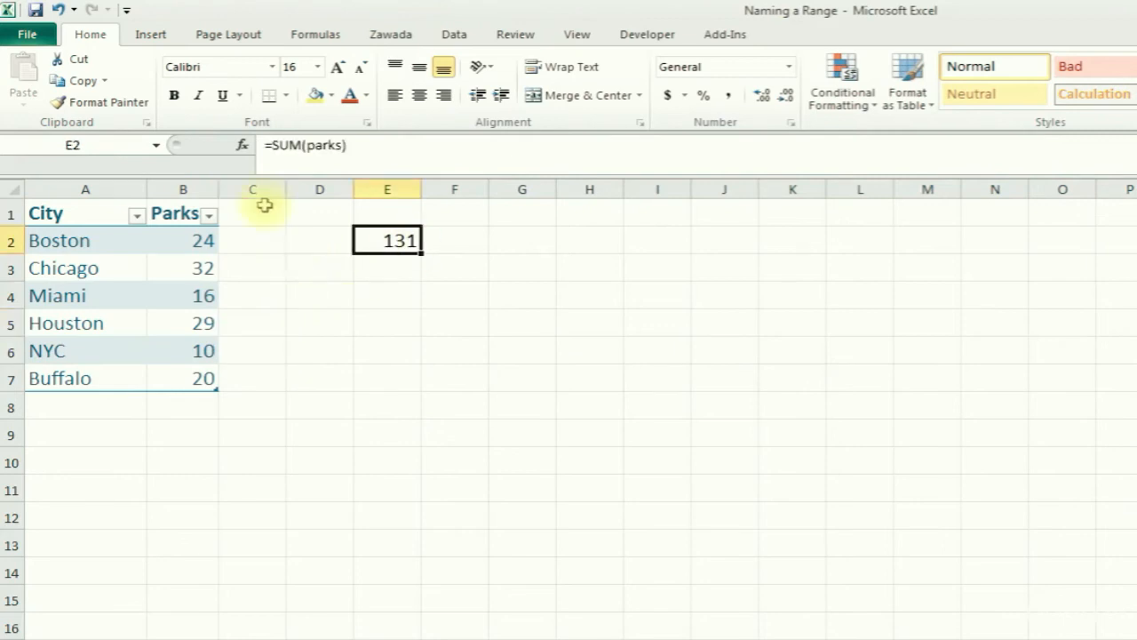
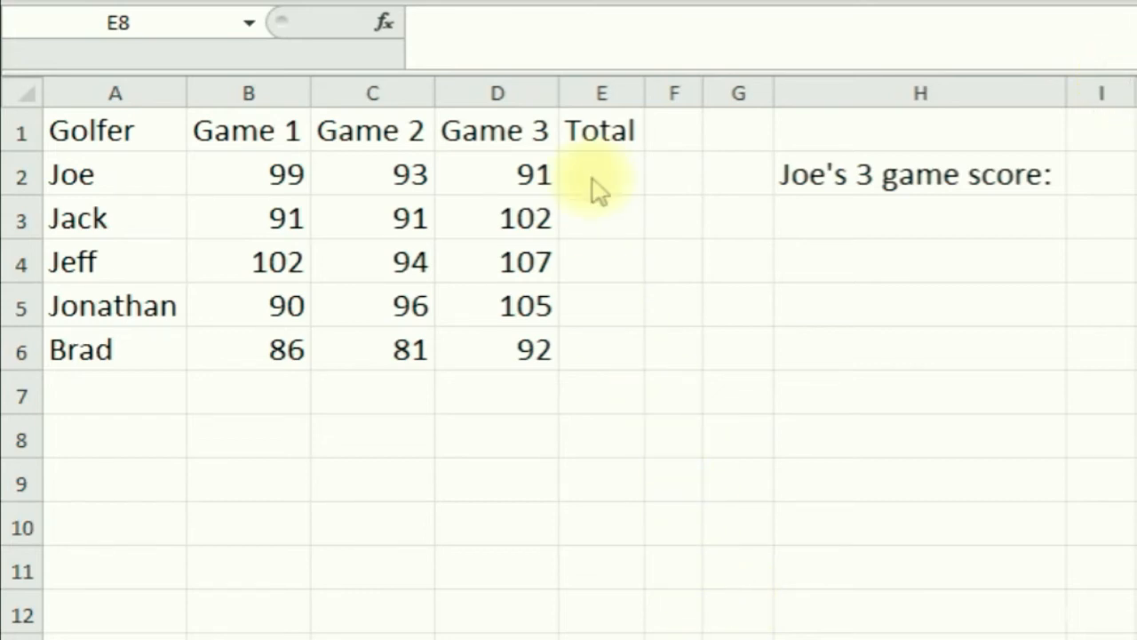
Examine the golf score sheet's golfer list and its Game 1, Game 2, Game 3 and Total headings.
click(625, 180)
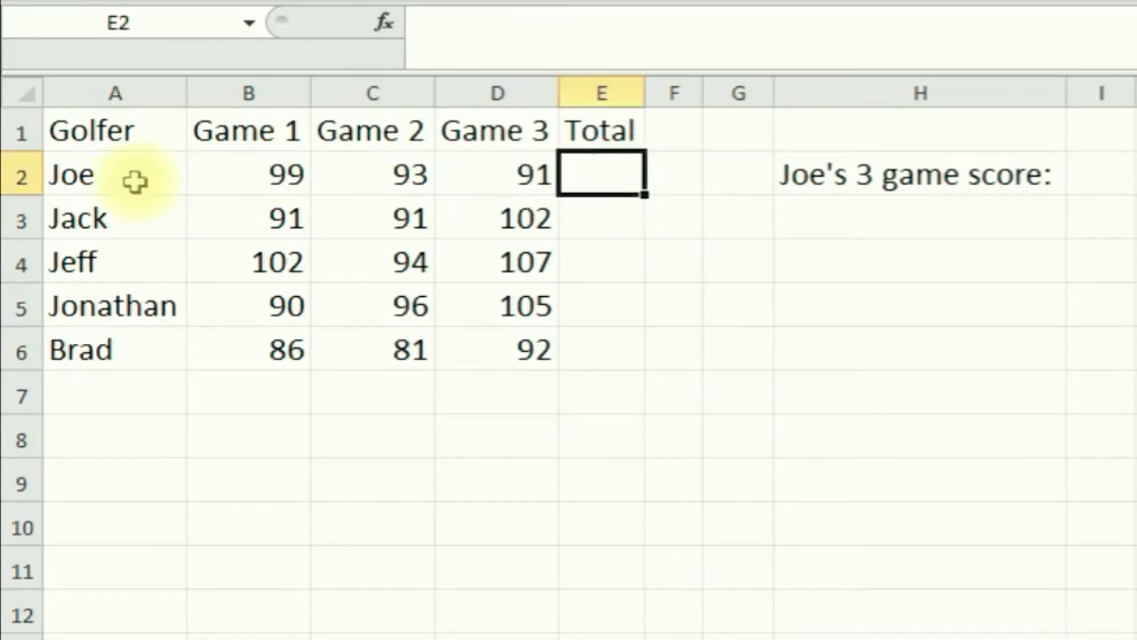
click(137, 246)
click(78, 362)
click(120, 140)
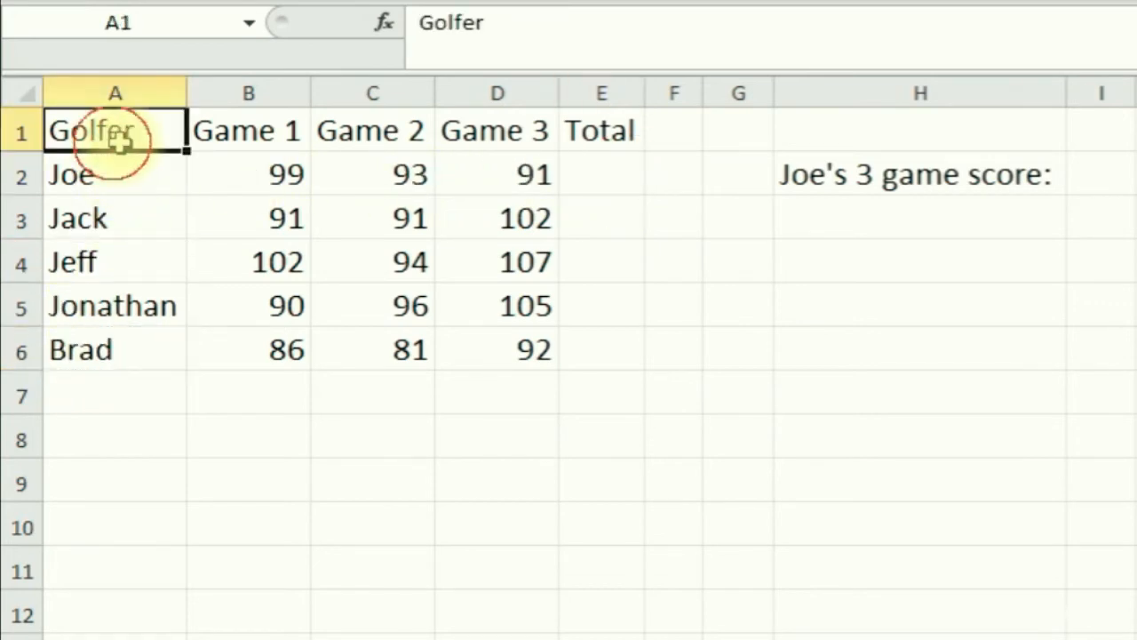
click(267, 134)
click(373, 132)
click(464, 135)
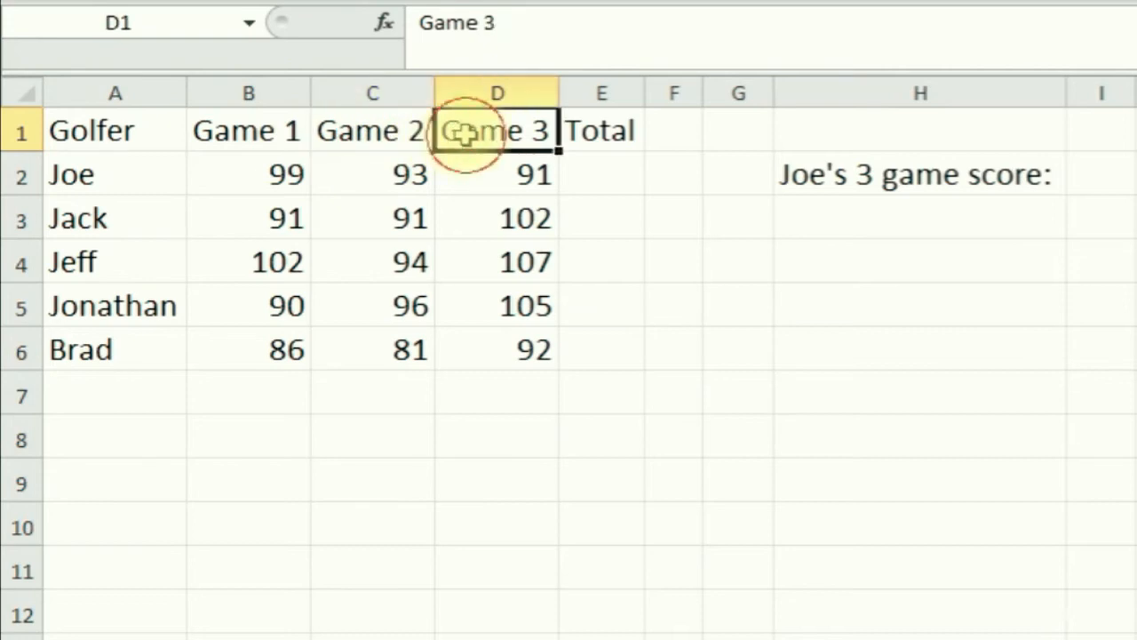
click(616, 132)
Enter =SUM(B2:D2) in E2 to total the first golfer's three games.
click(602, 177)
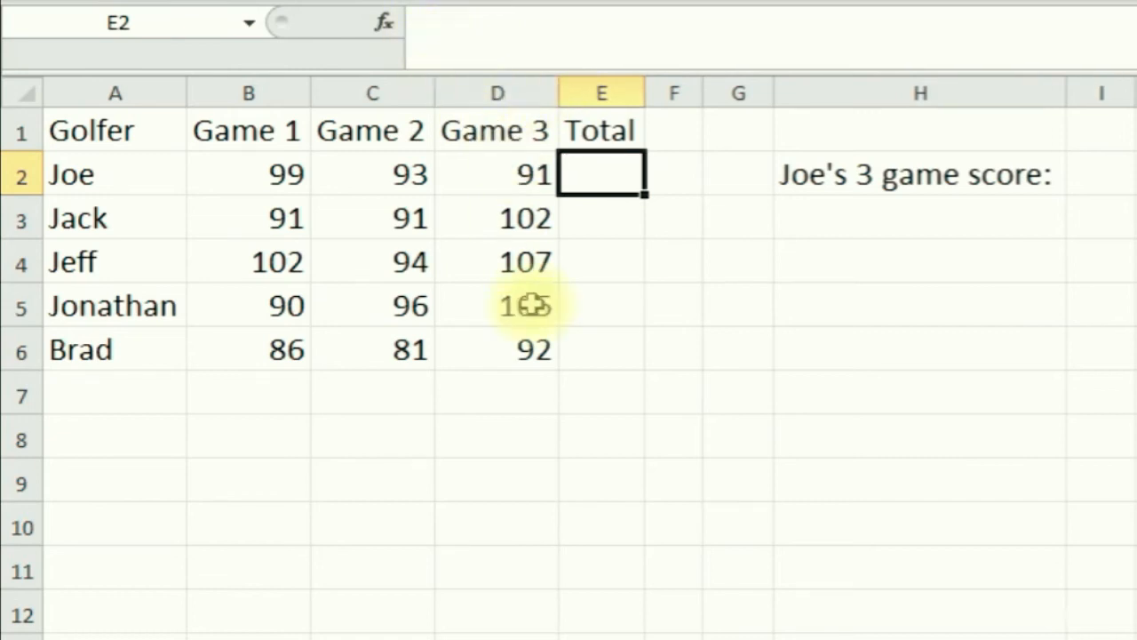
text(=sum()
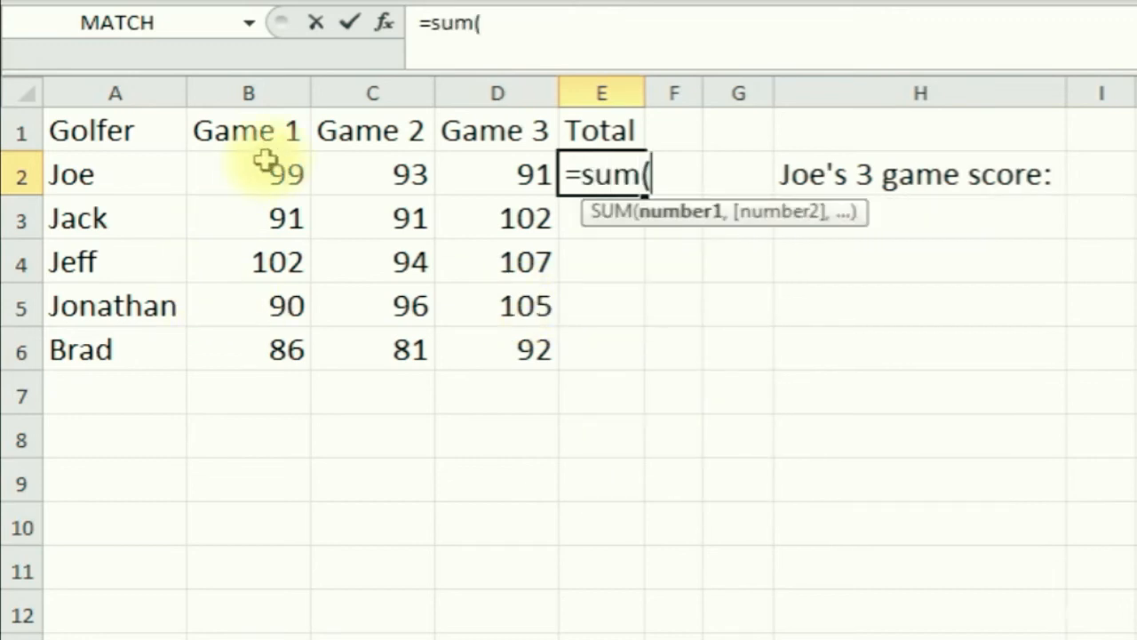
drag(249, 174, 542, 176)
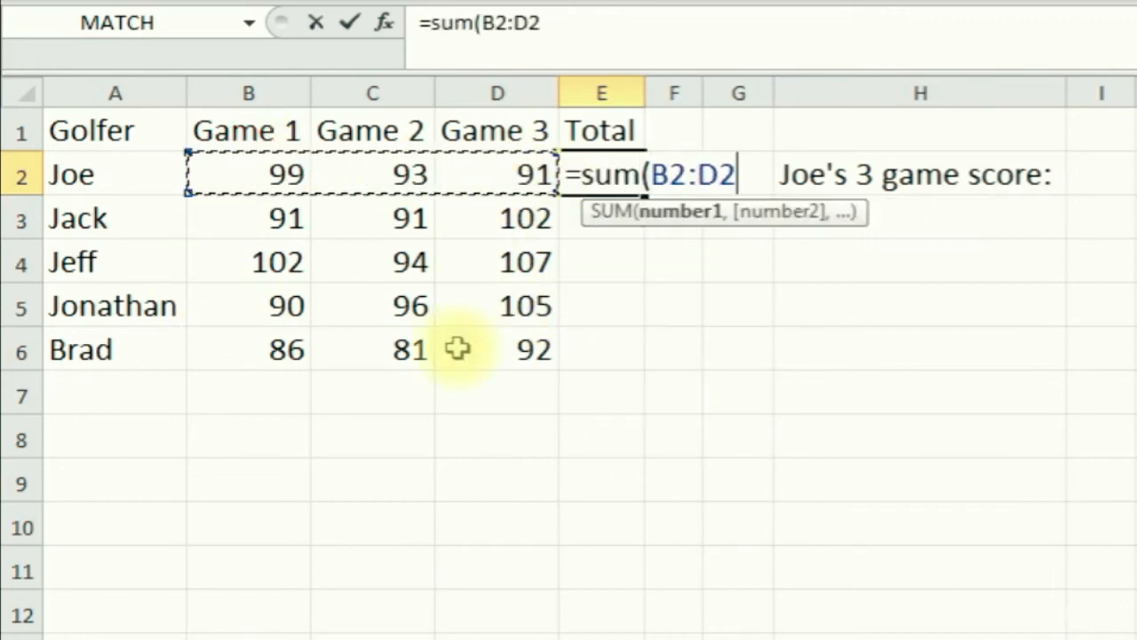
key(Return)
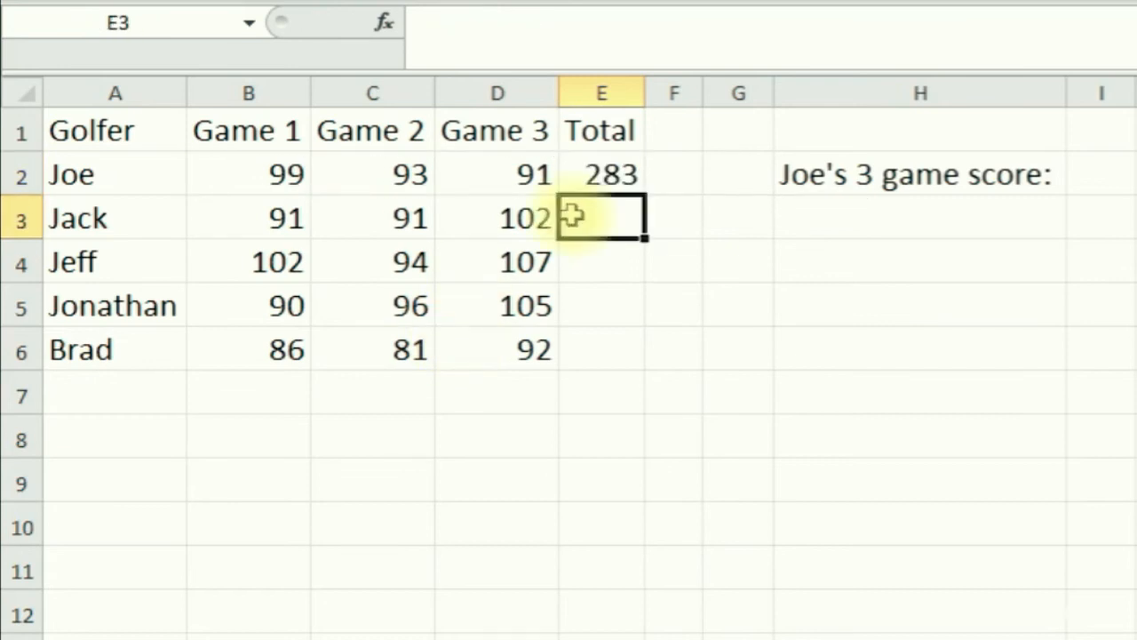
Fill the total formula from E2 down through E6 for the other golfers, leaving E7 empty.
click(615, 176)
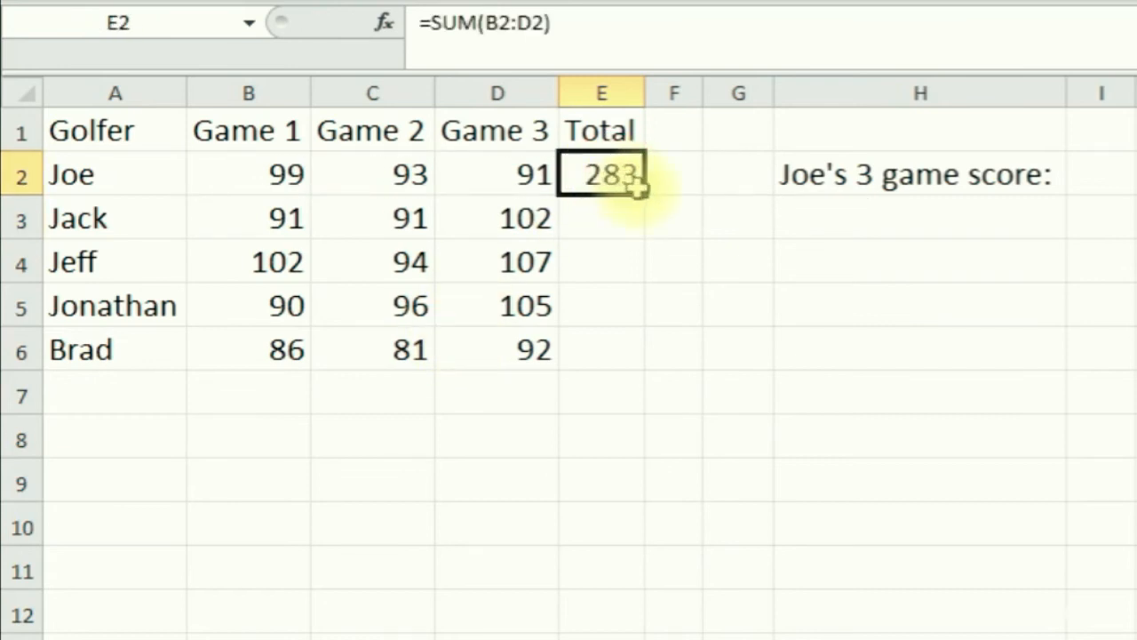
drag(646, 195, 636, 401)
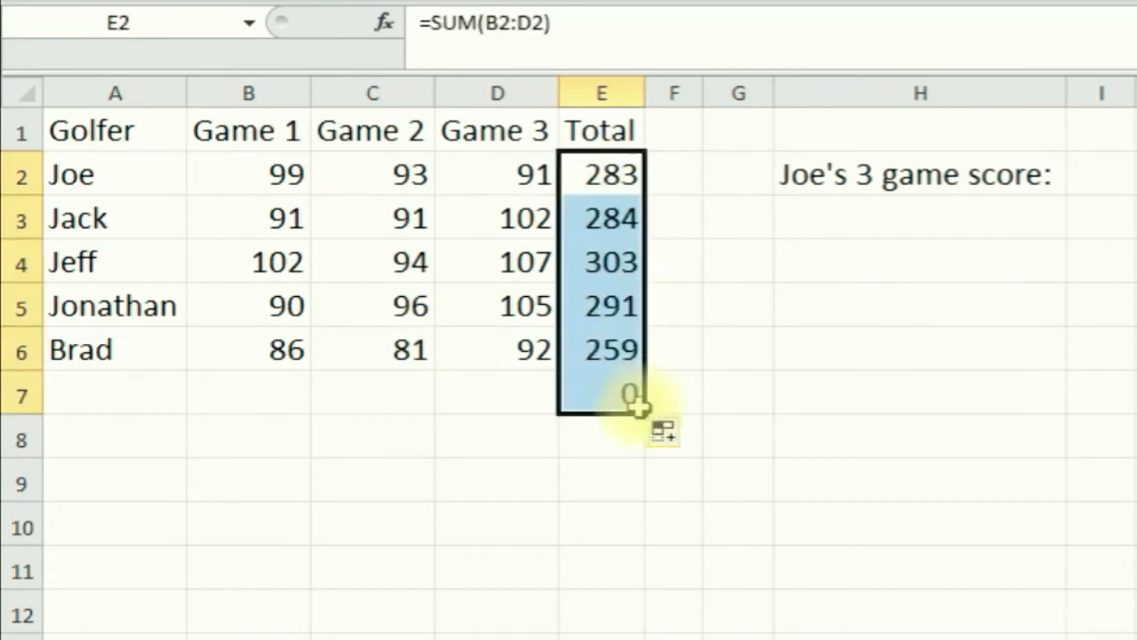
click(601, 392)
key(Delete)
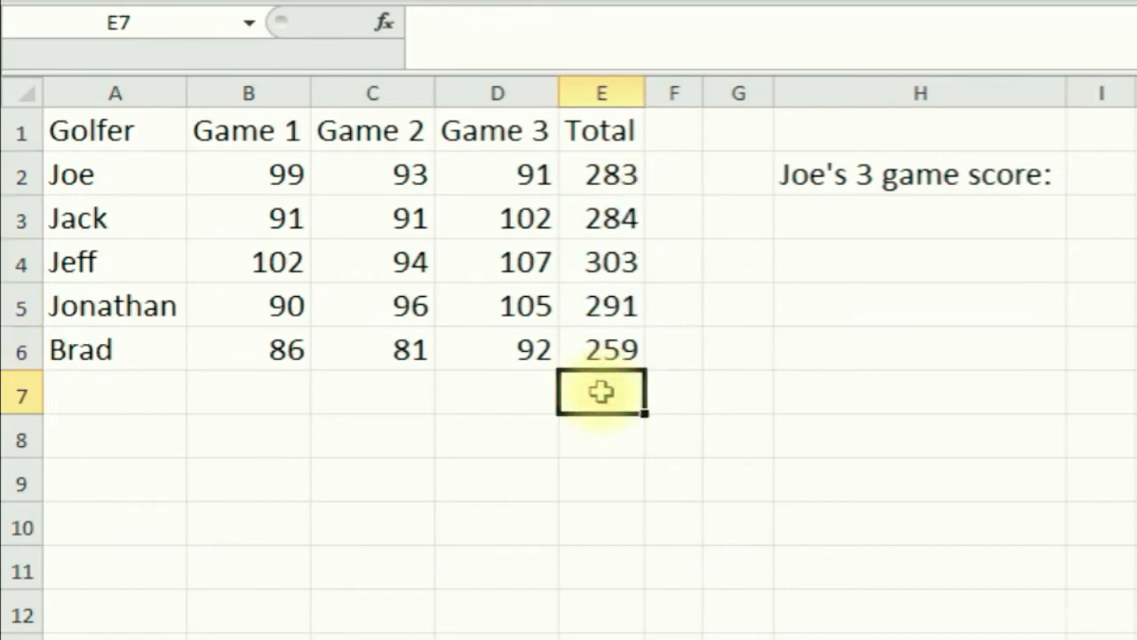
Compare the SUM formulas in E2, E3 and E4 to see how their cell references change from row to row.
click(601, 171)
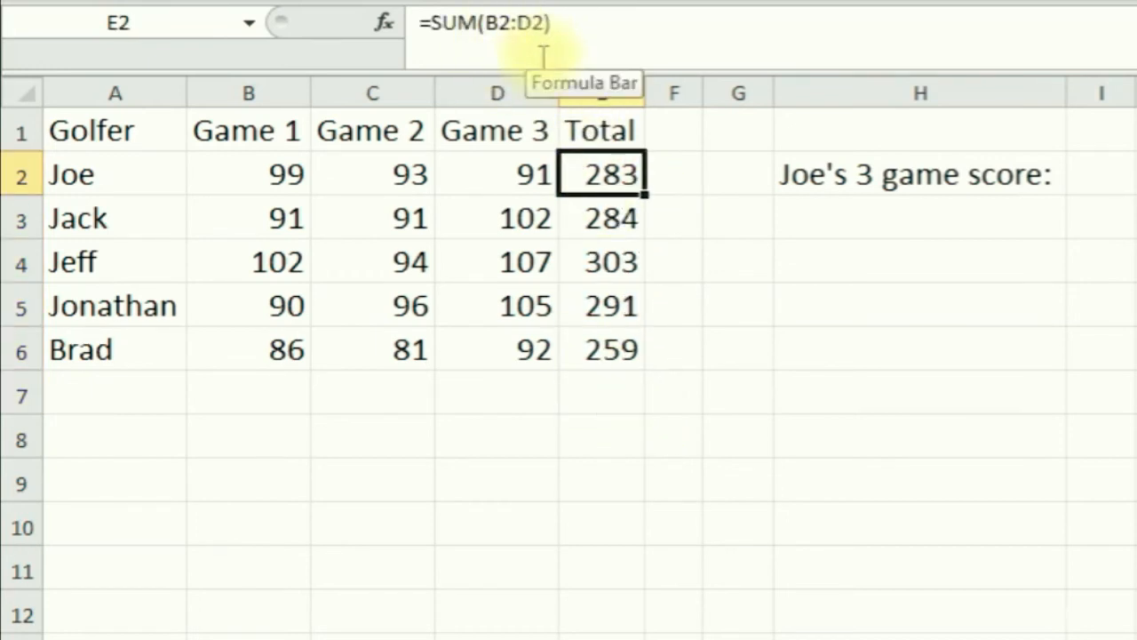
click(602, 214)
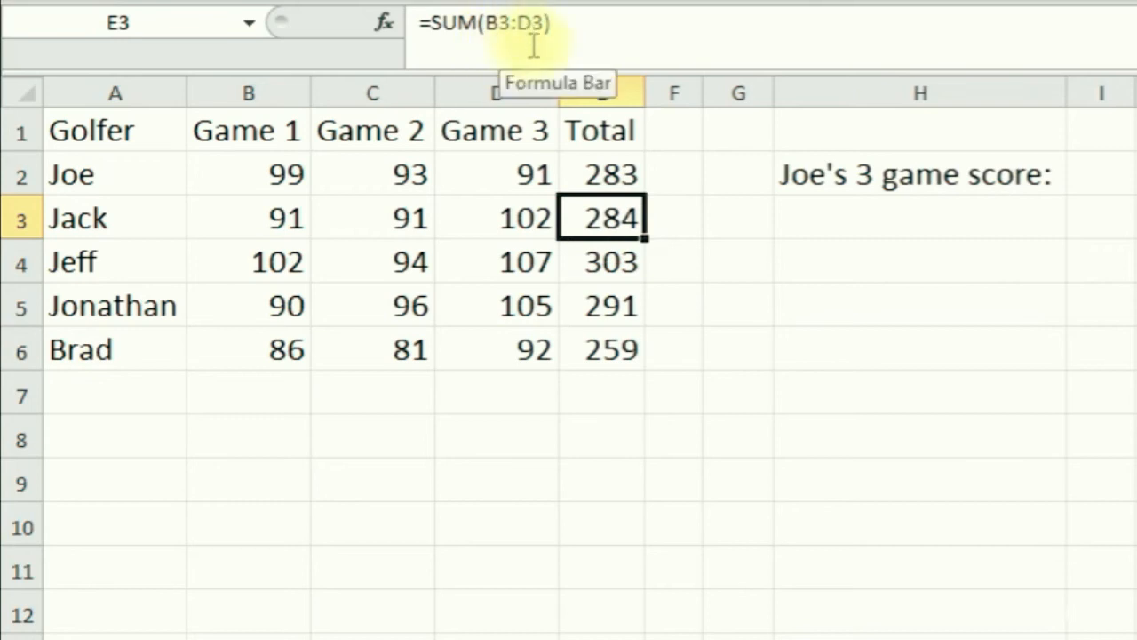
click(613, 269)
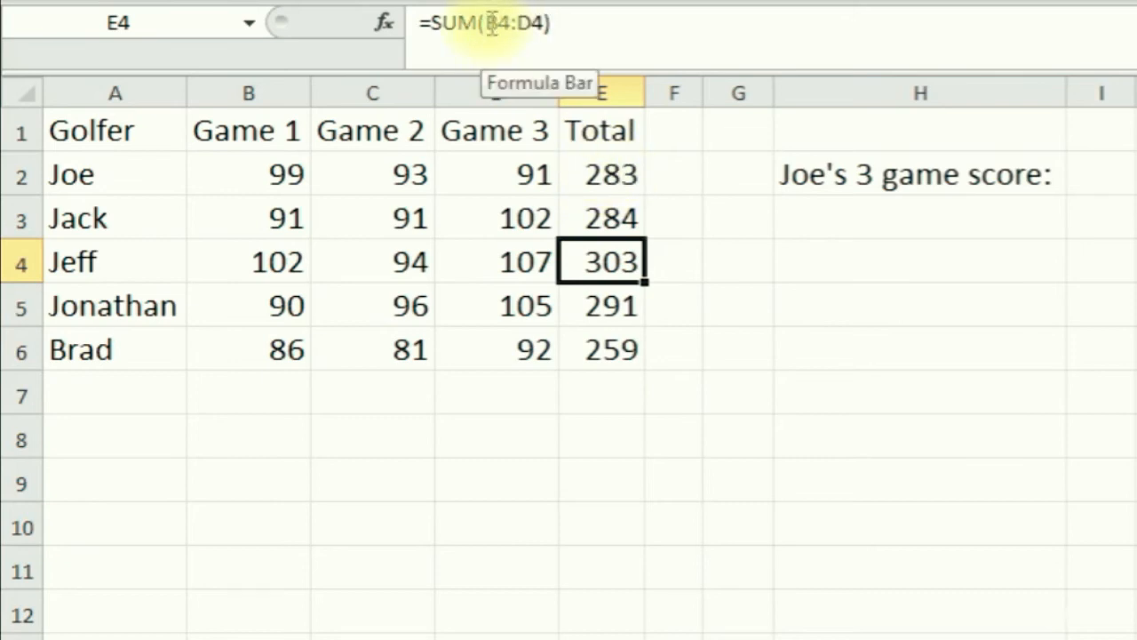
click(607, 183)
click(602, 223)
click(602, 261)
click(607, 199)
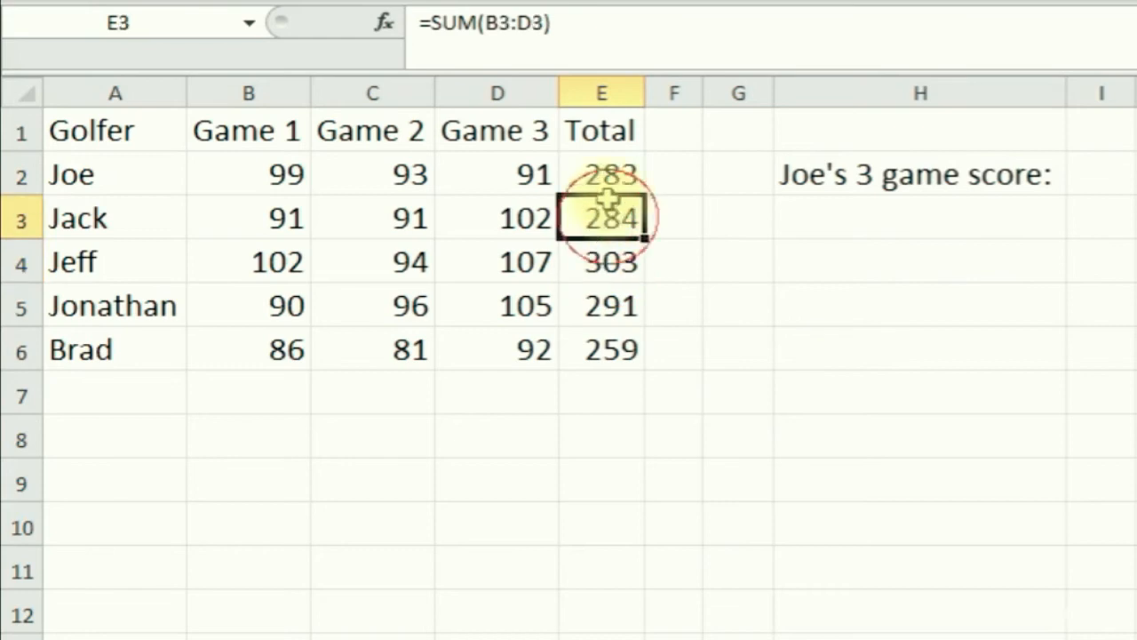
click(607, 177)
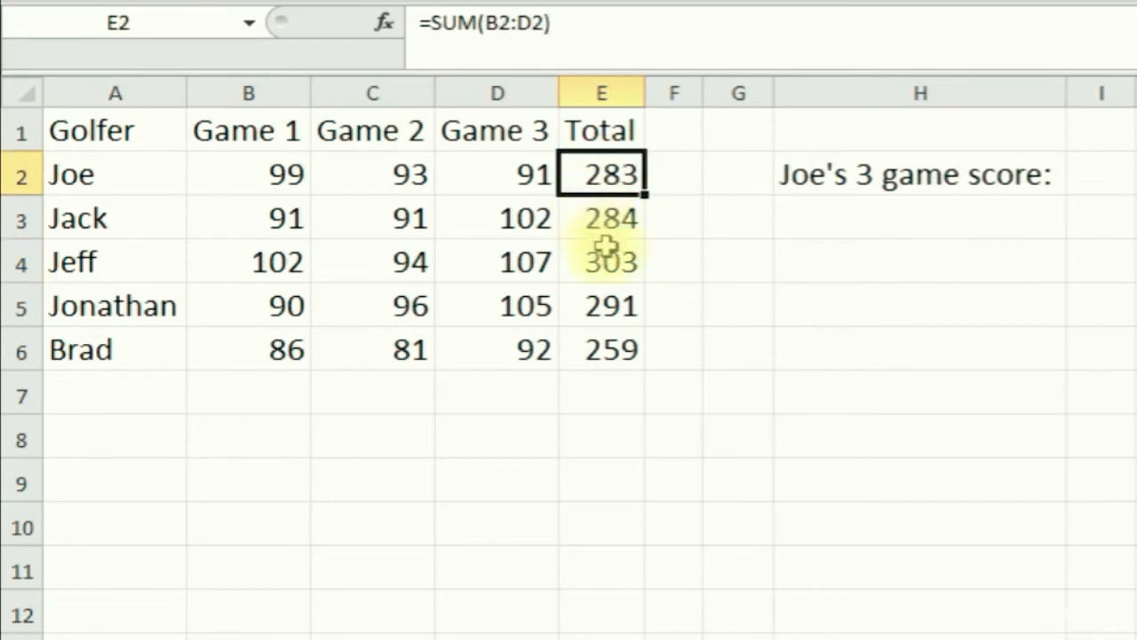
Compare the formulas in E2 and E3 again to see which row each SUM range refers to.
click(608, 222)
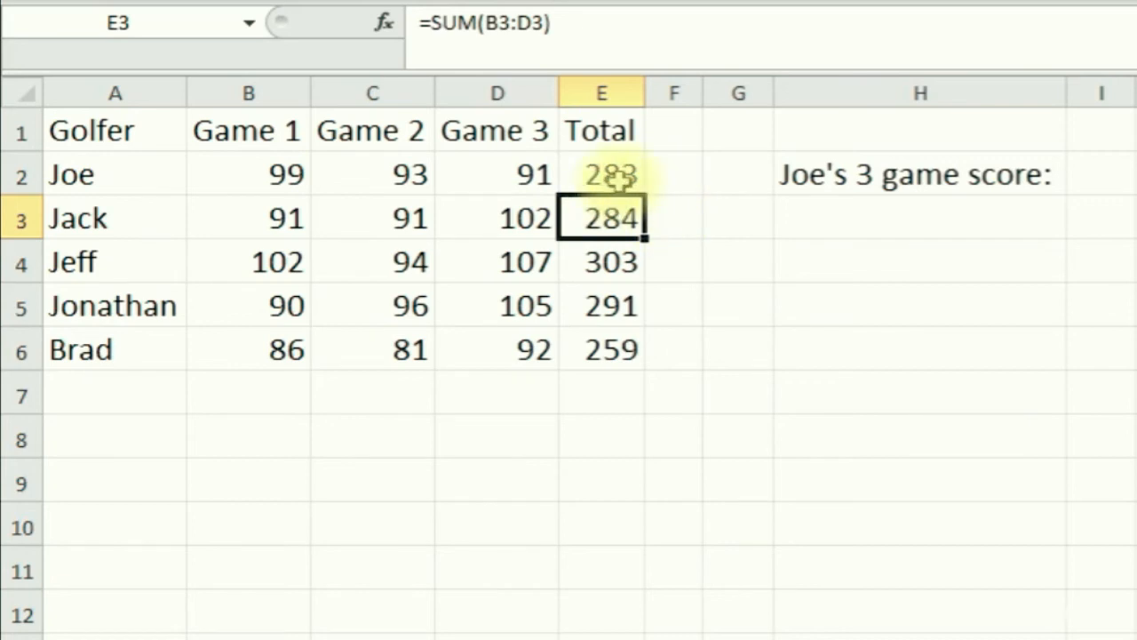
click(604, 177)
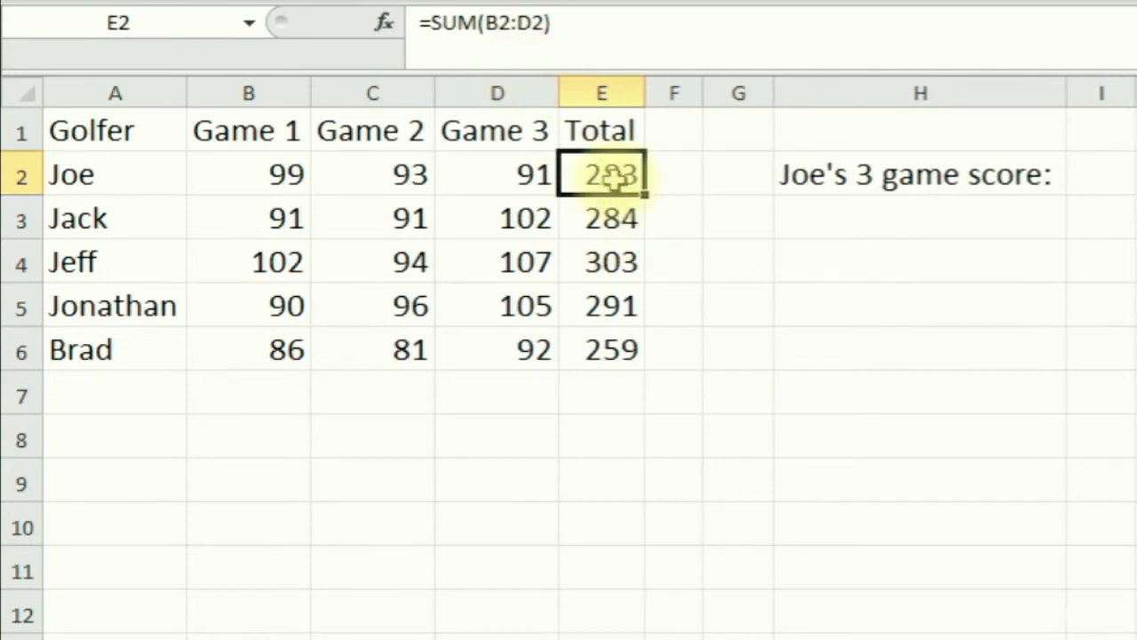
click(601, 218)
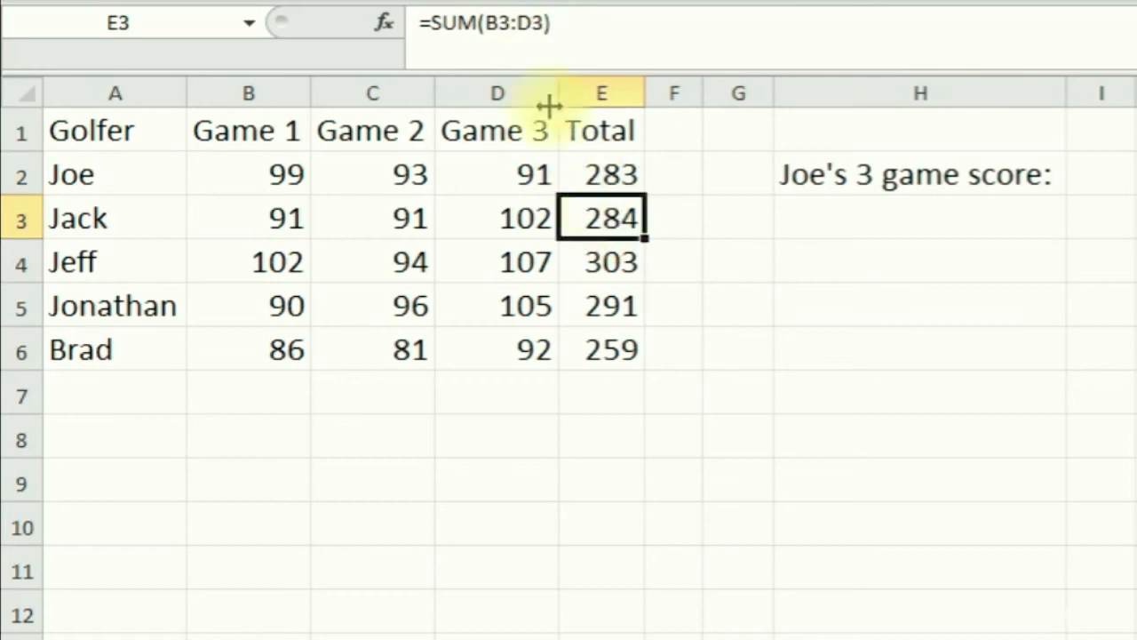
Copy the total formula from E2 and paste it normally into I2 beside the 3 game score label.
click(601, 179)
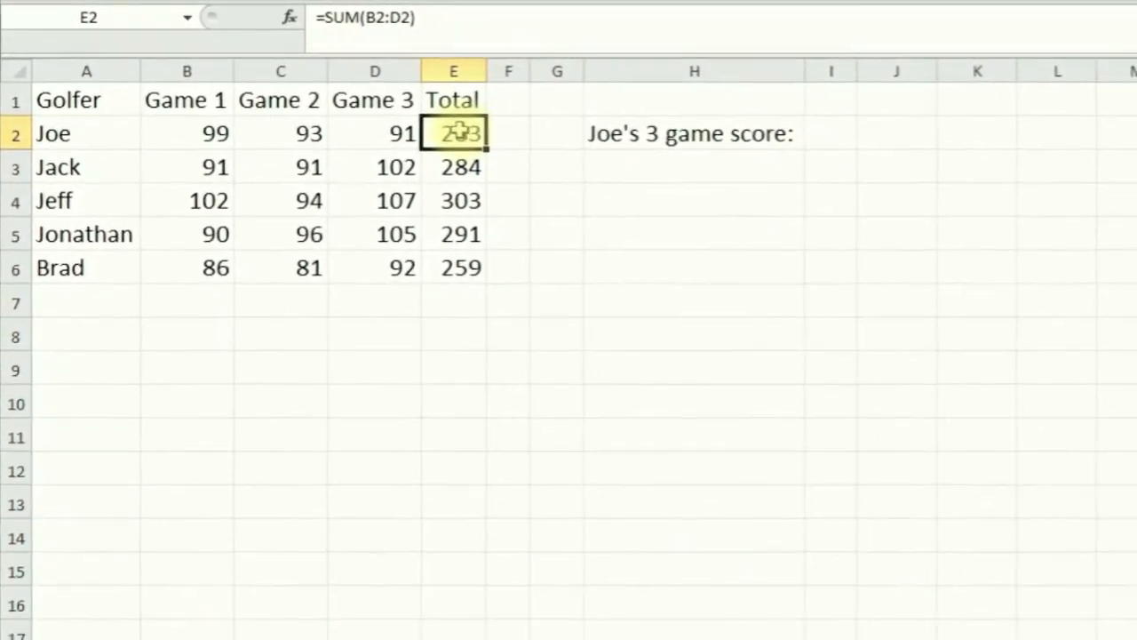
key(ctrl+c)
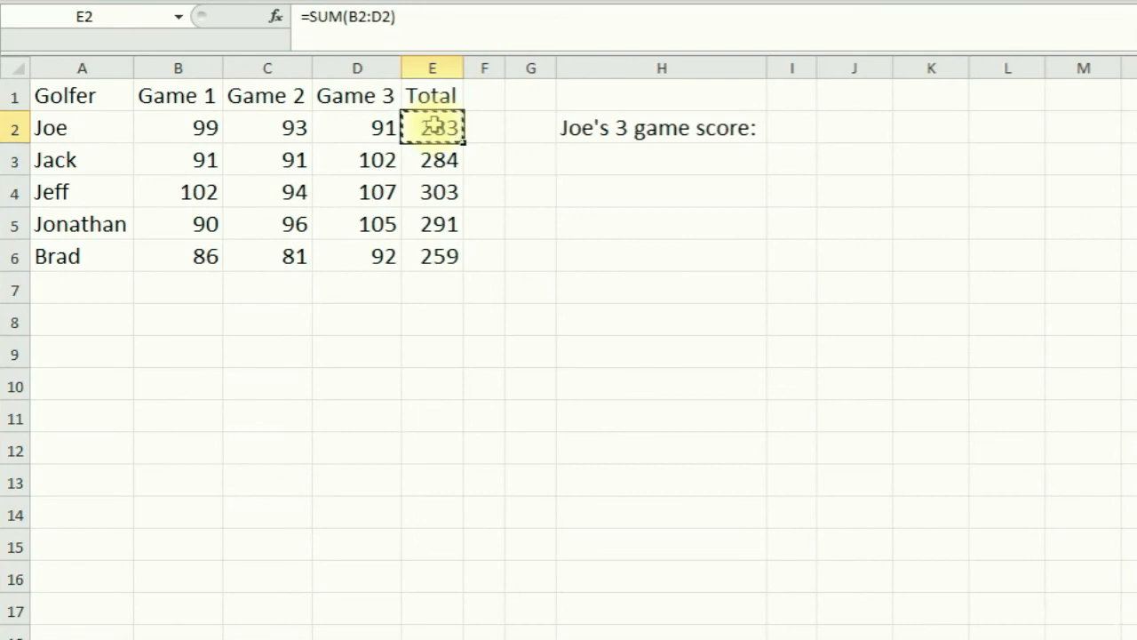
click(787, 126)
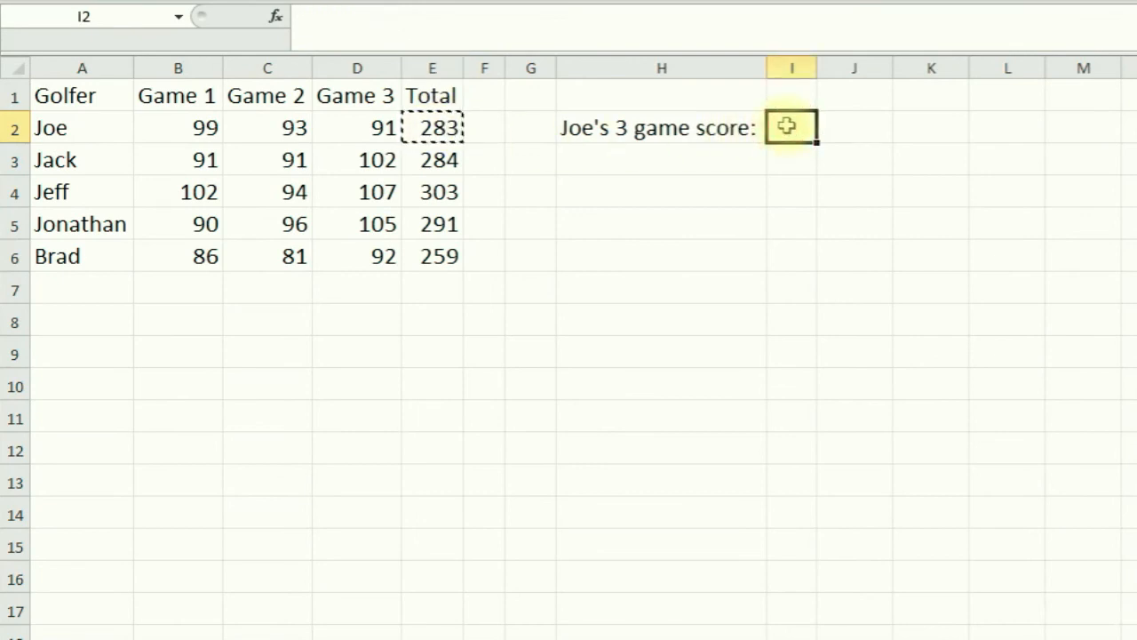
key(ctrl+v)
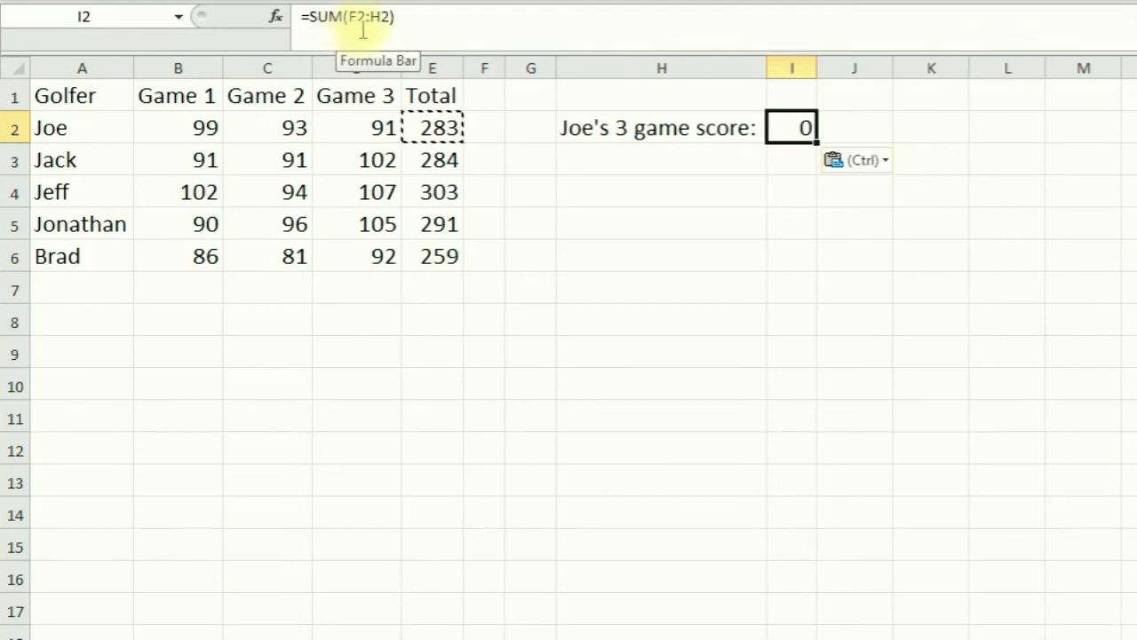
click(434, 131)
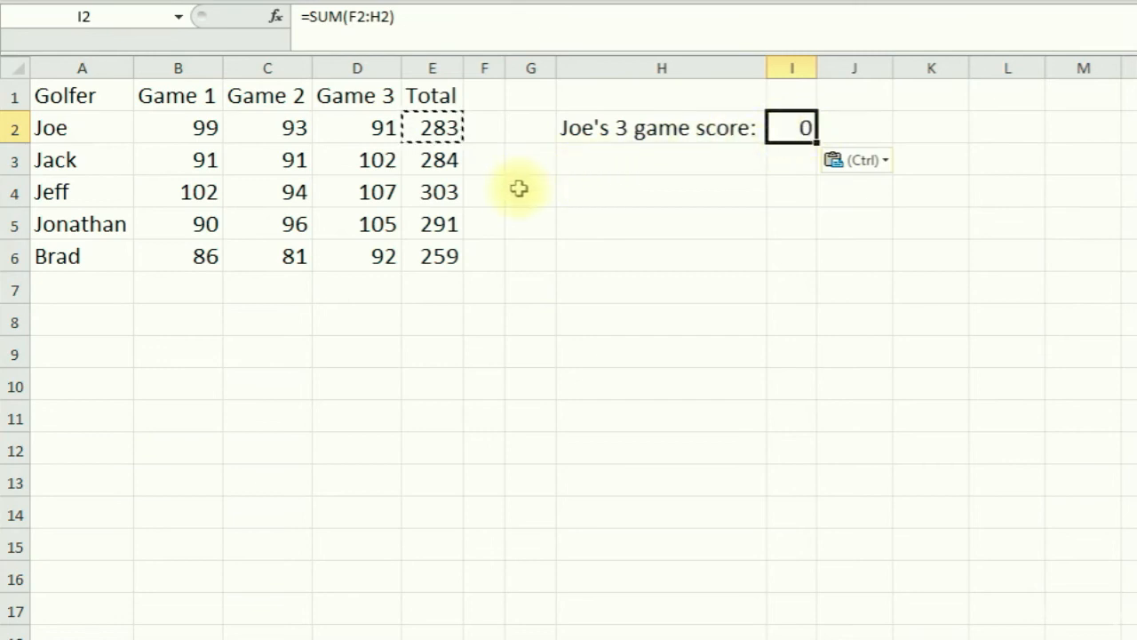
key(Escape)
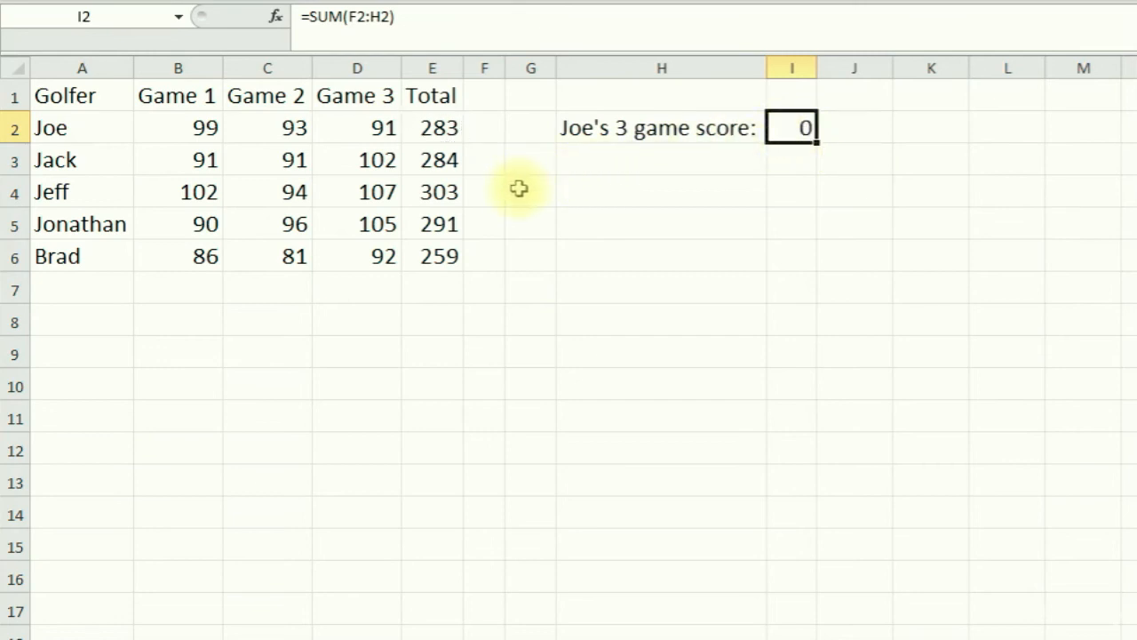
Repeat the copy of E2 into I2, using the standard Paste option.
click(438, 129)
right_click(439, 129)
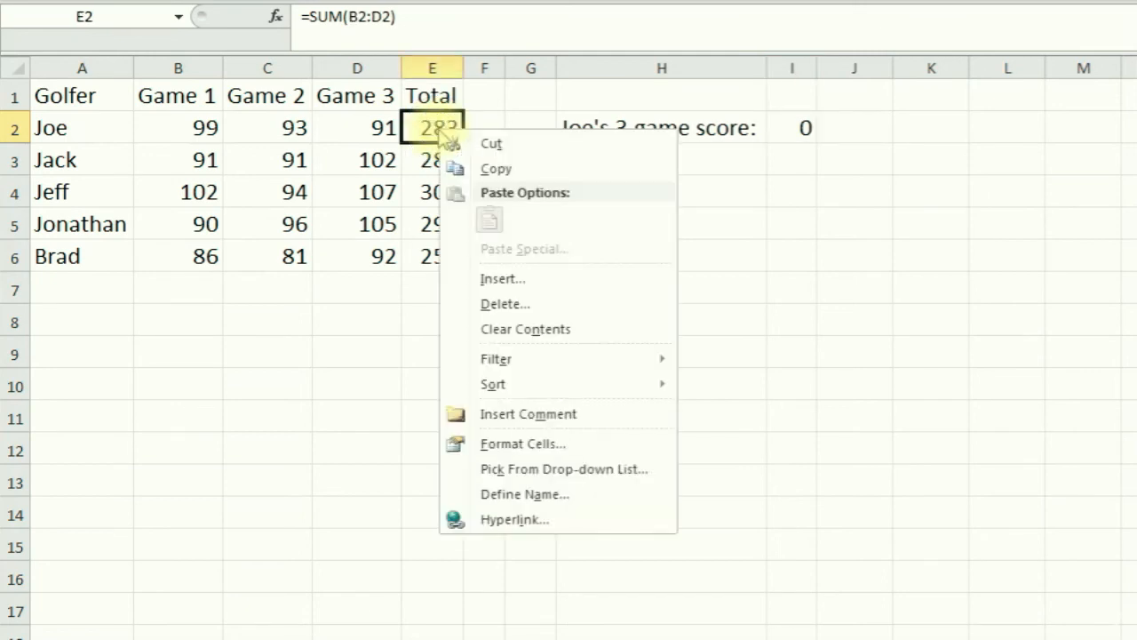
click(495, 169)
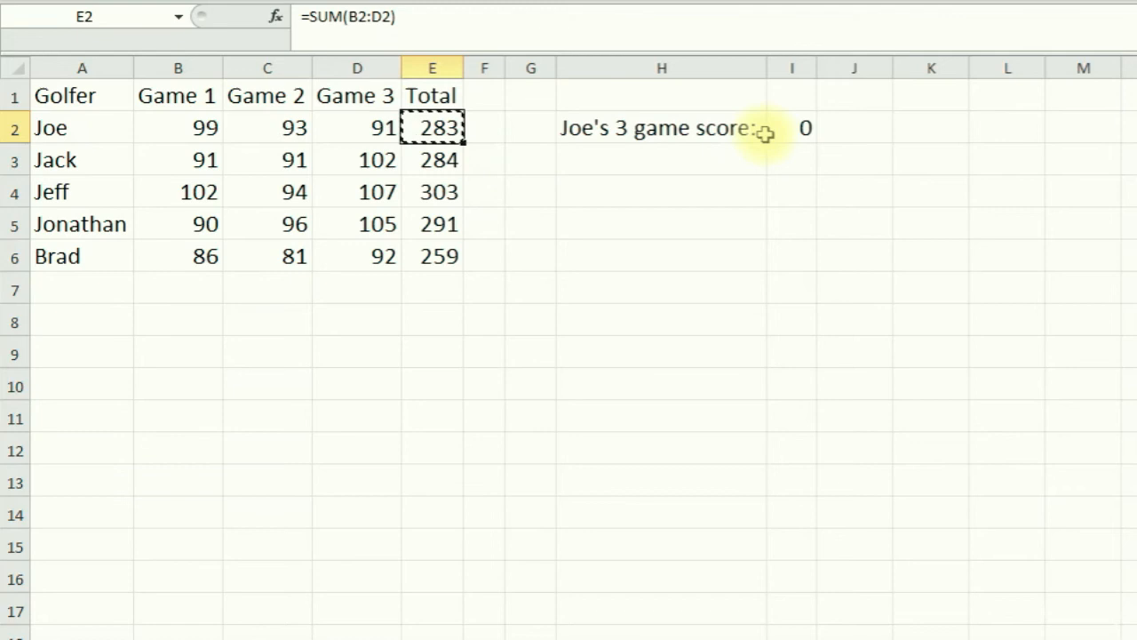
click(793, 128)
right_click(793, 128)
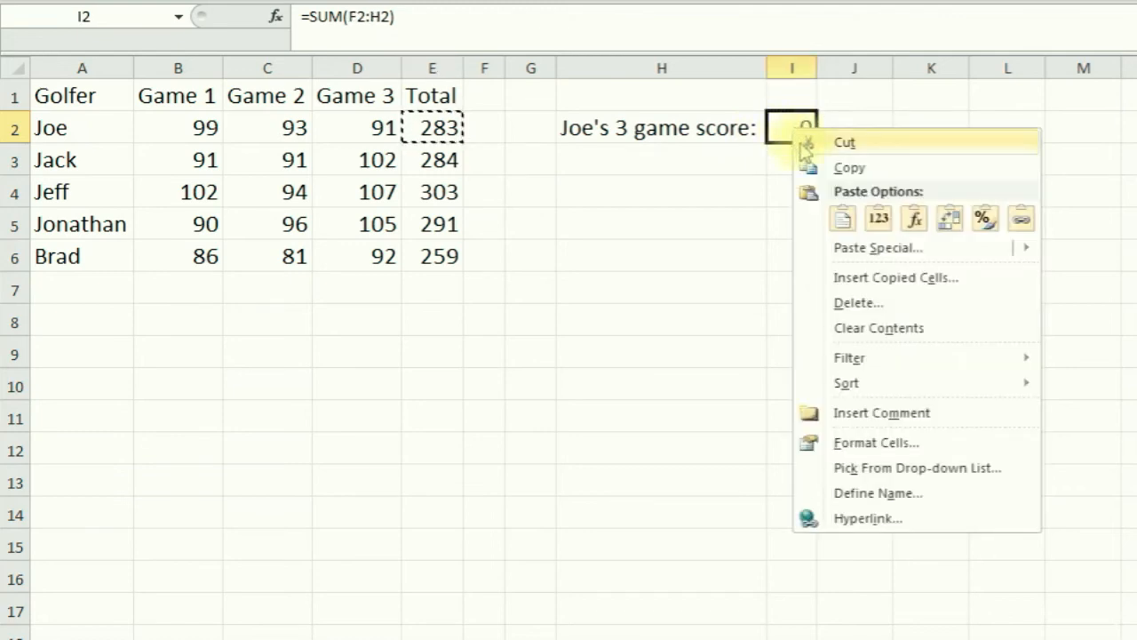
click(842, 217)
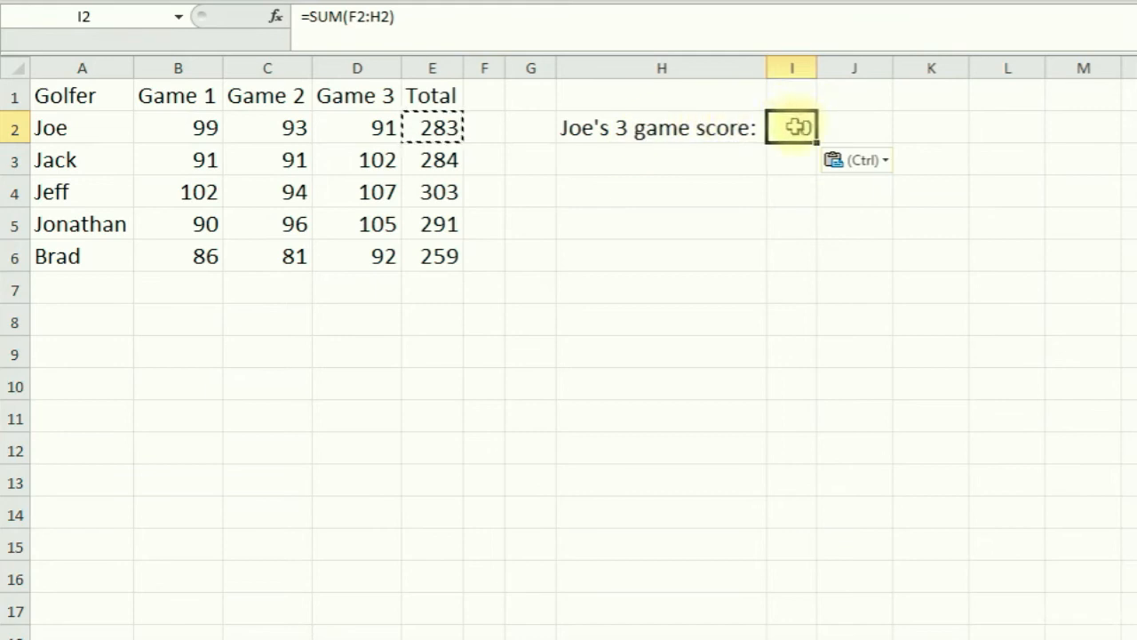
Copy E2 and paste it into I2 with Paste Special set to Values.
right_click(425, 127)
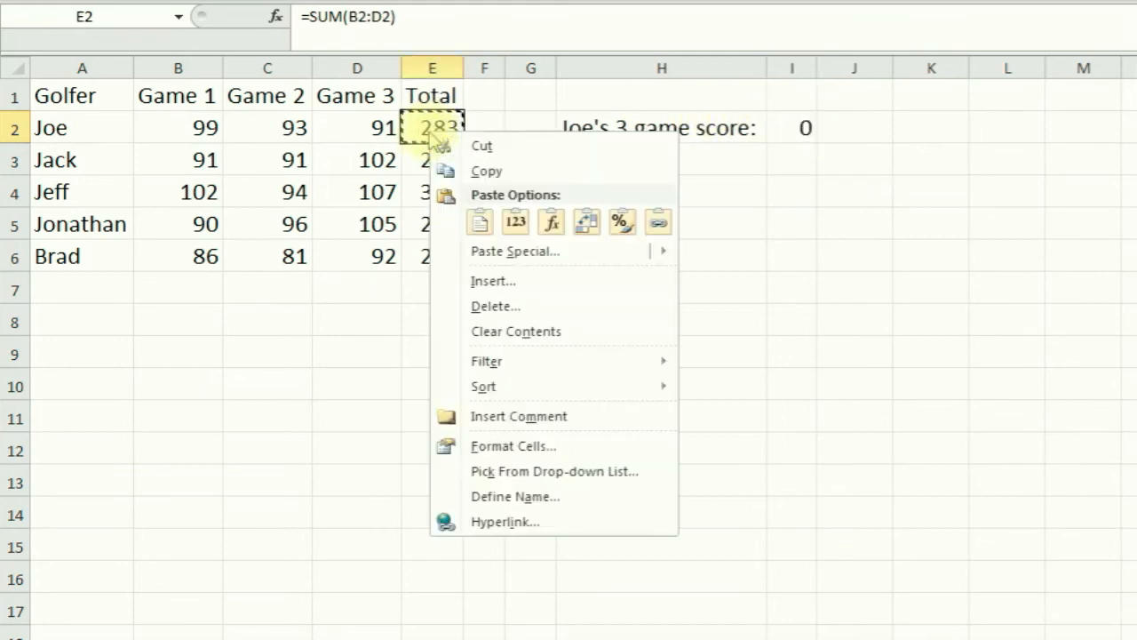
click(475, 172)
right_click(788, 127)
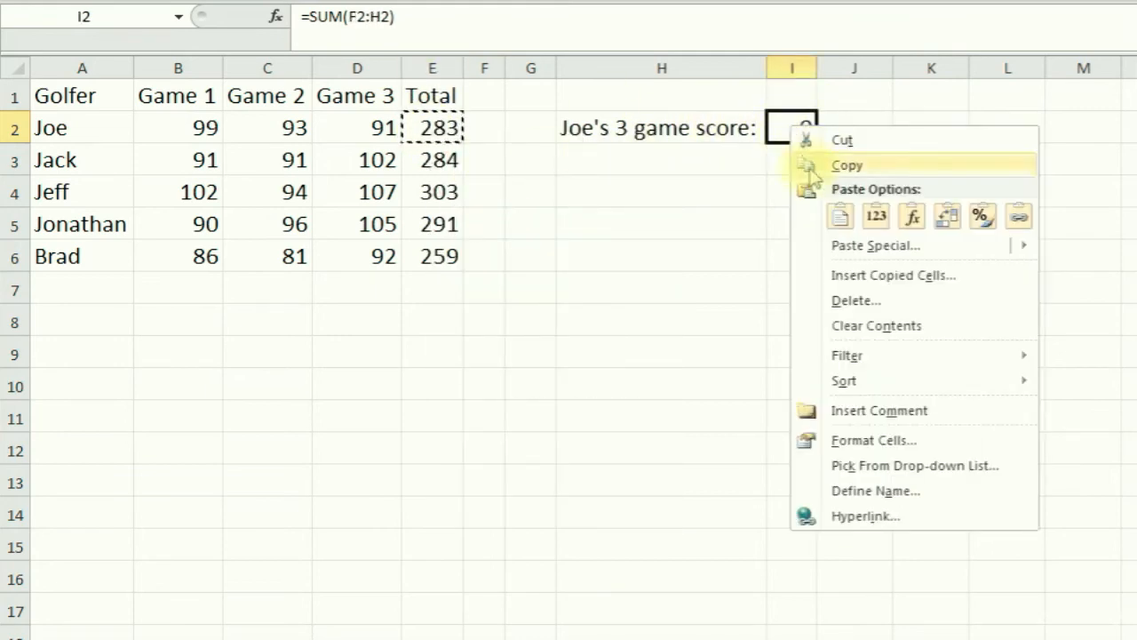
click(840, 244)
drag(797, 66, 710, 208)
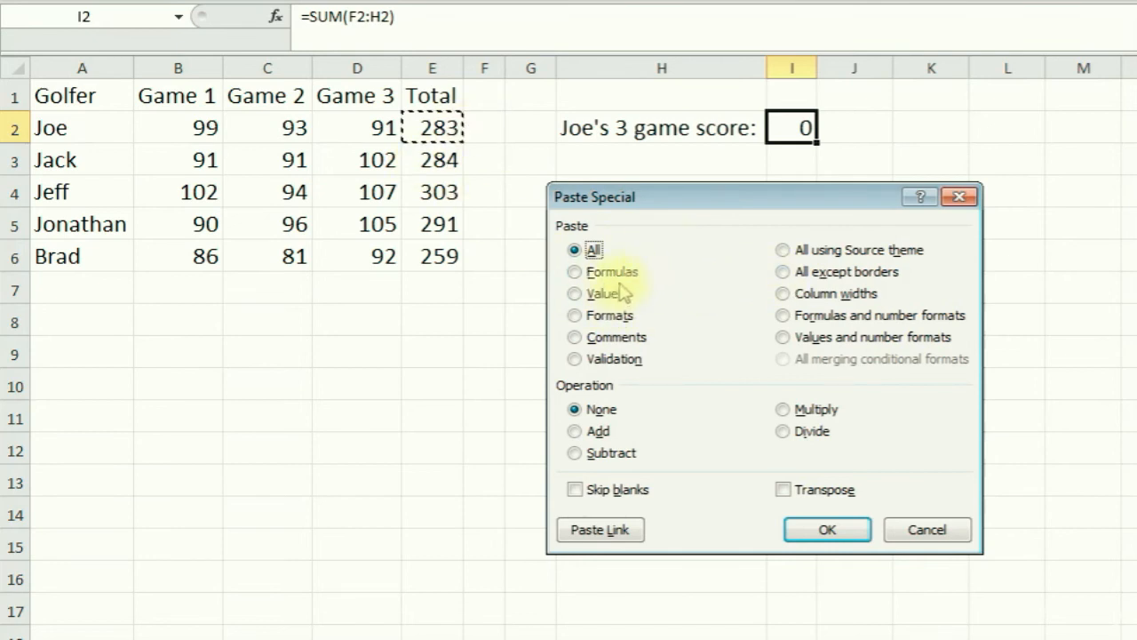
click(574, 293)
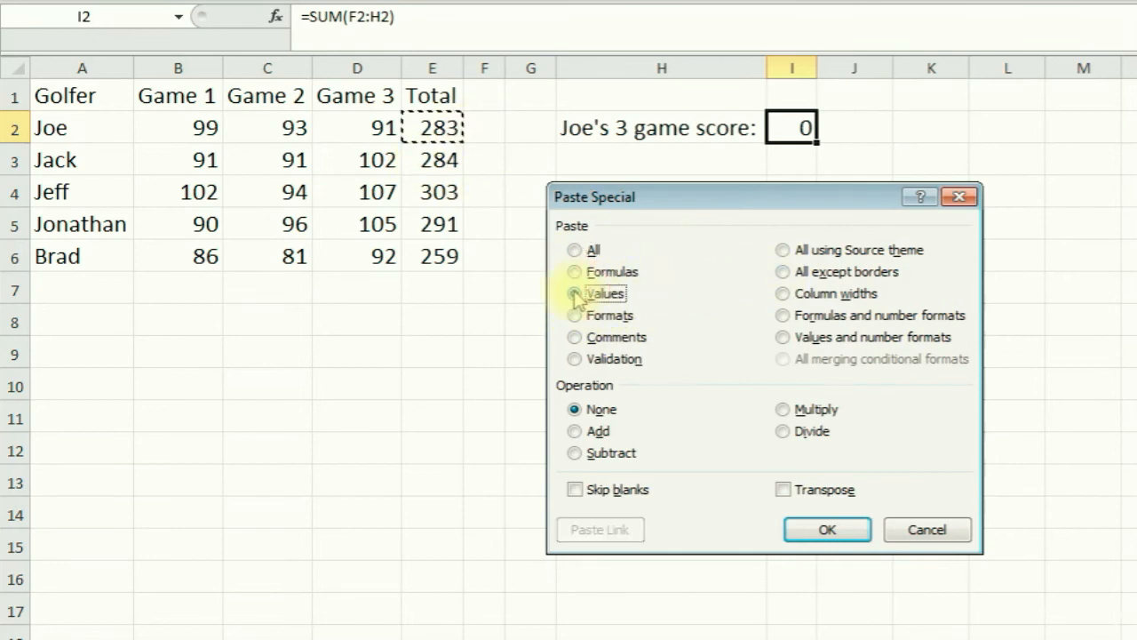
drag(681, 208, 651, 207)
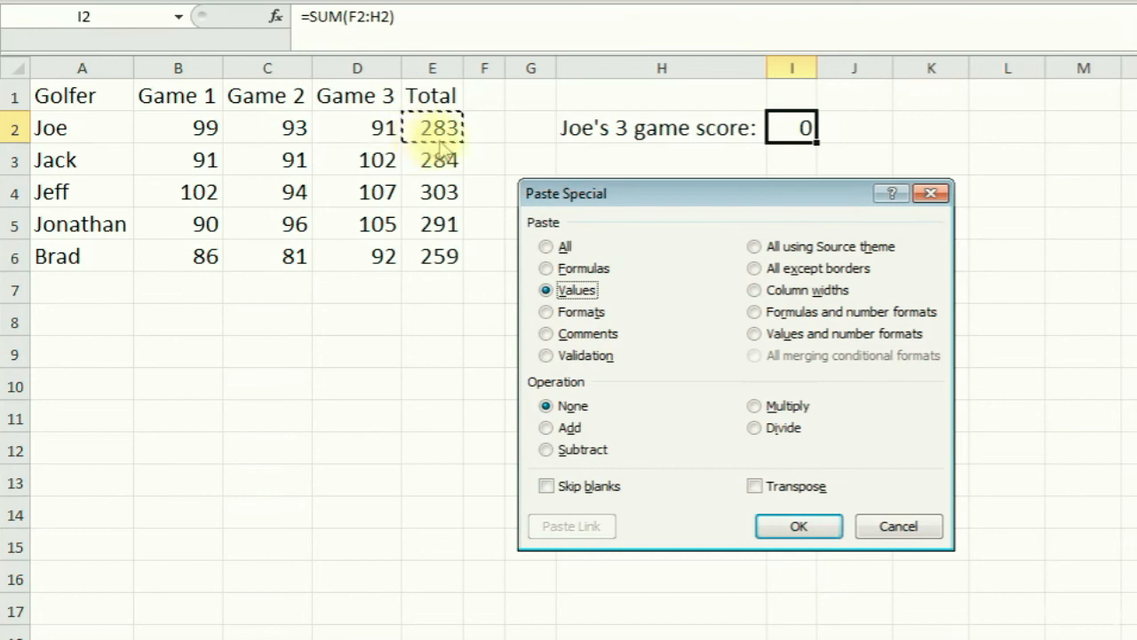
click(788, 527)
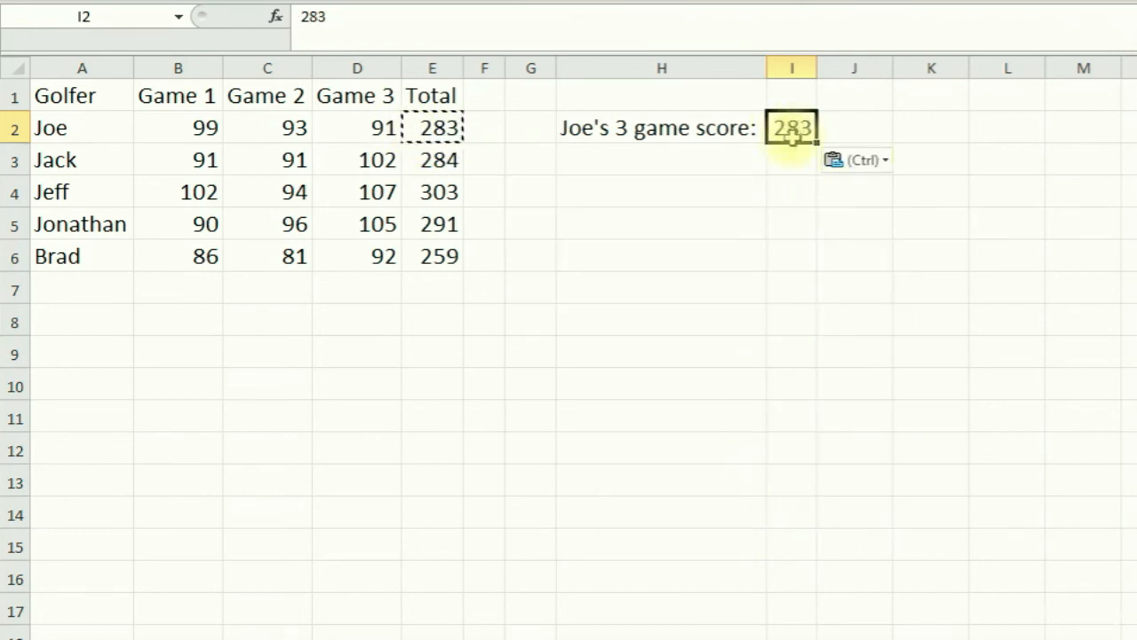
Compare the cell contents of E2 and I2 to see which holds a formula and which a plain value.
click(433, 126)
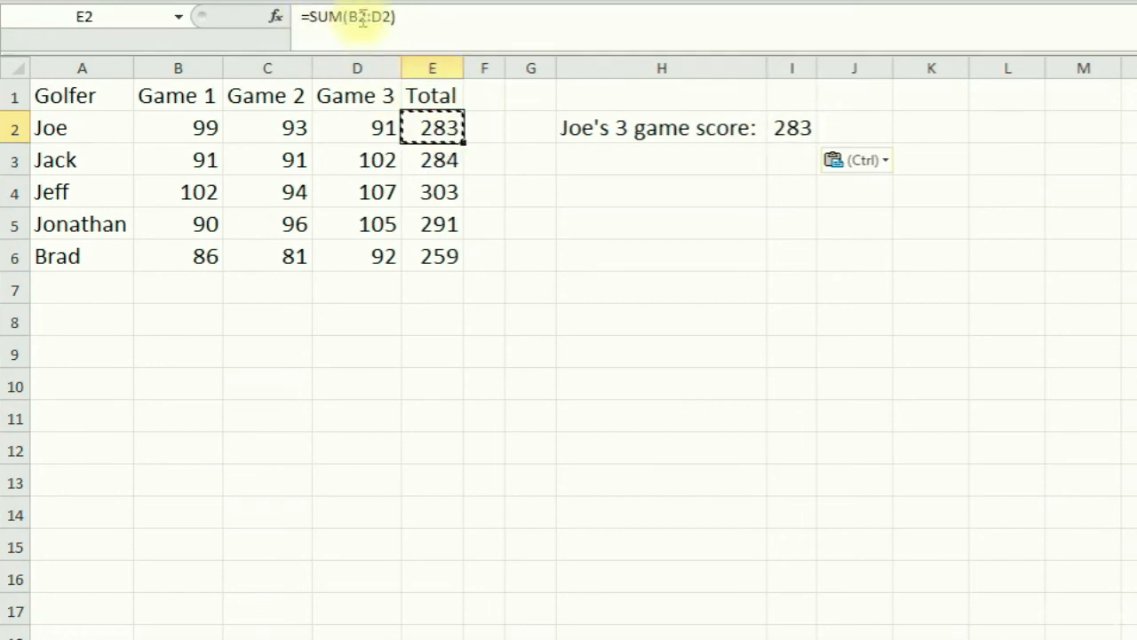
click(792, 128)
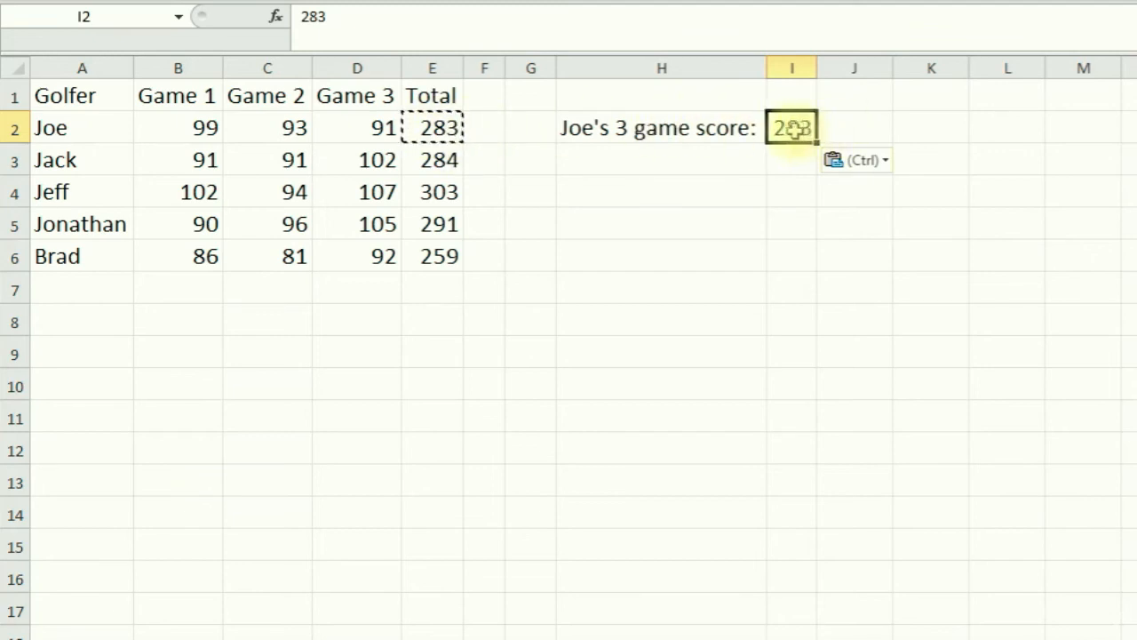
click(439, 160)
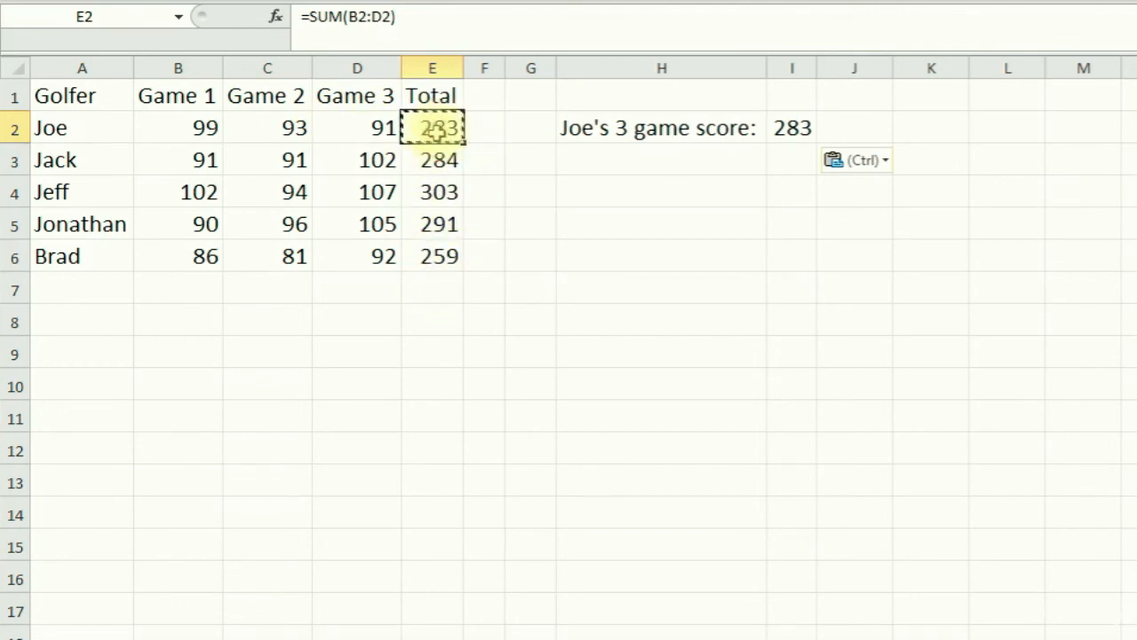
Replace the total formulas in E2:E6 with their results by copying the range and pasting it over itself as Values.
key(Escape)
drag(435, 128, 436, 284)
drag(431, 127, 433, 250)
right_click(439, 175)
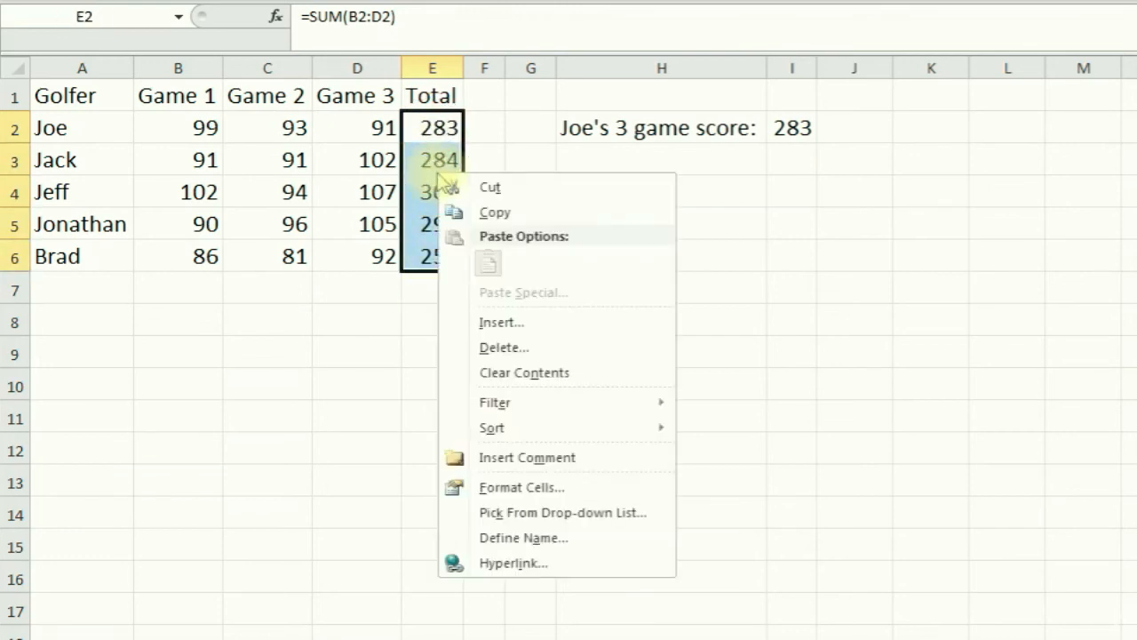
click(485, 215)
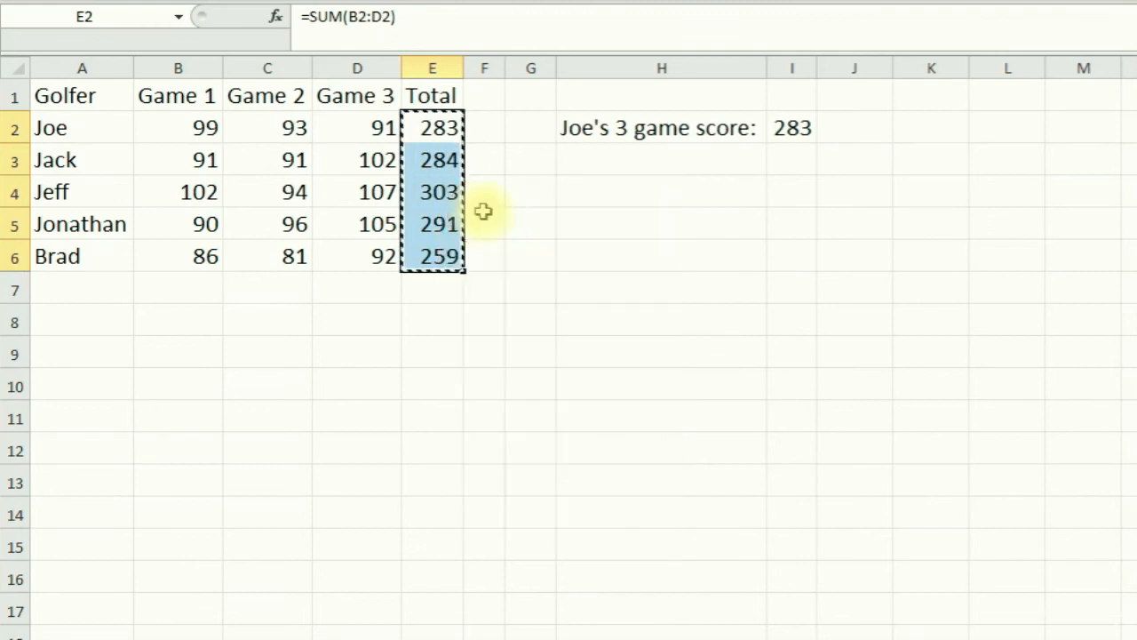
right_click(433, 130)
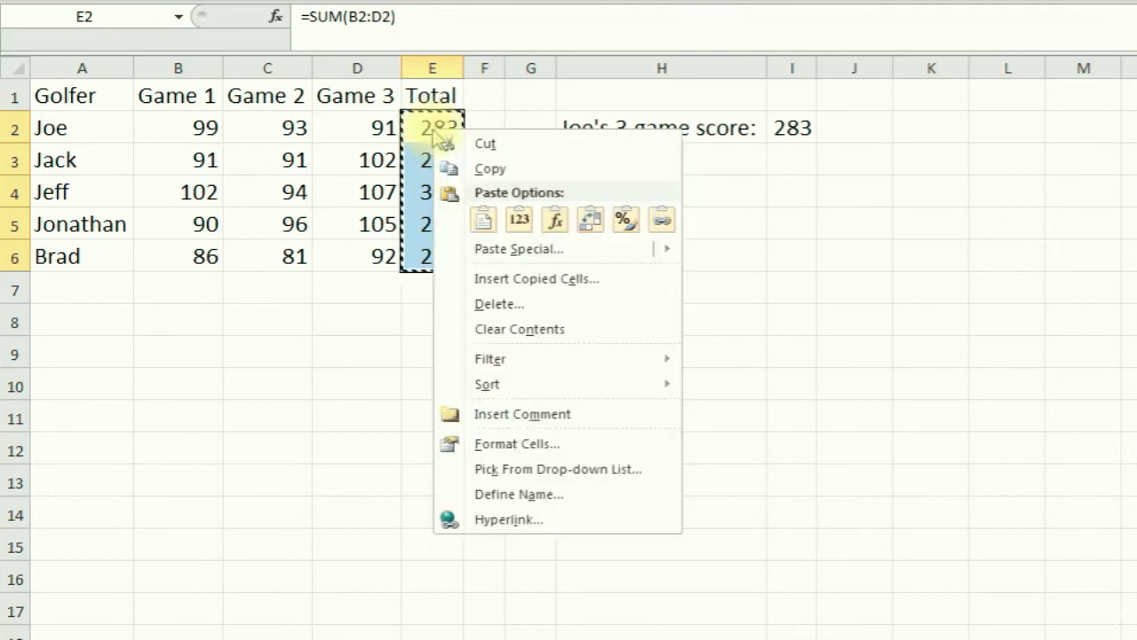
click(494, 247)
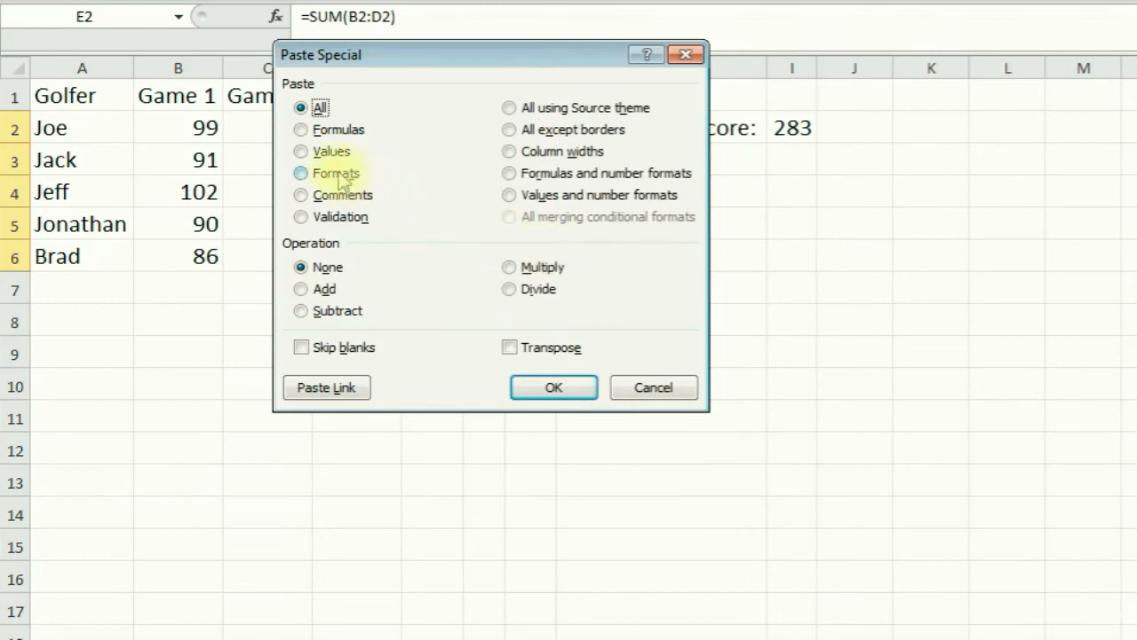
click(300, 151)
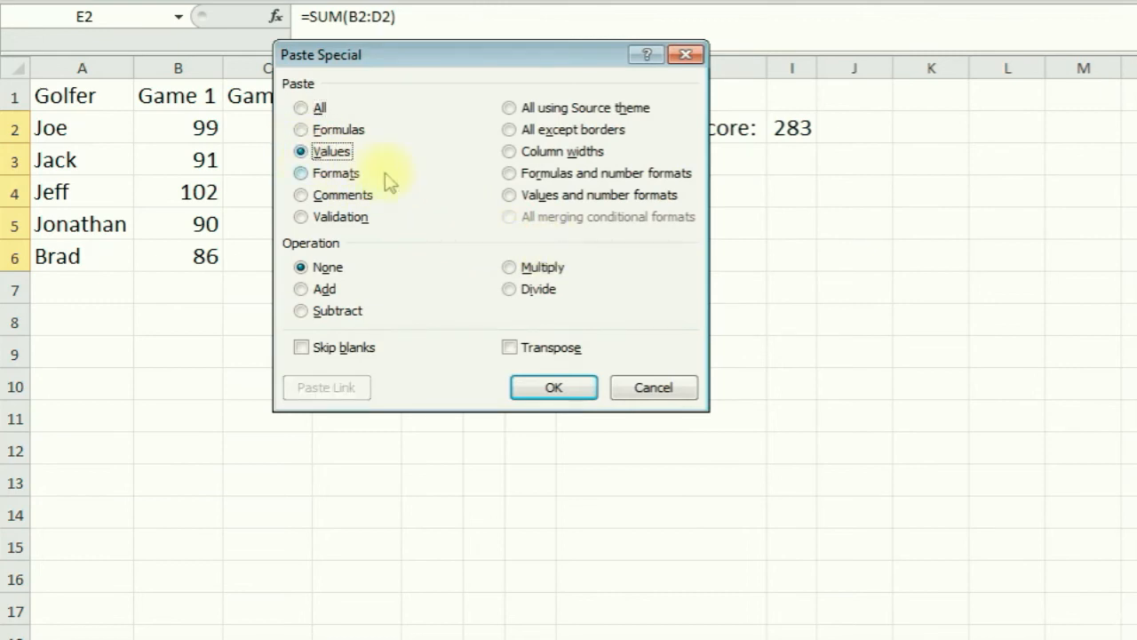
click(551, 385)
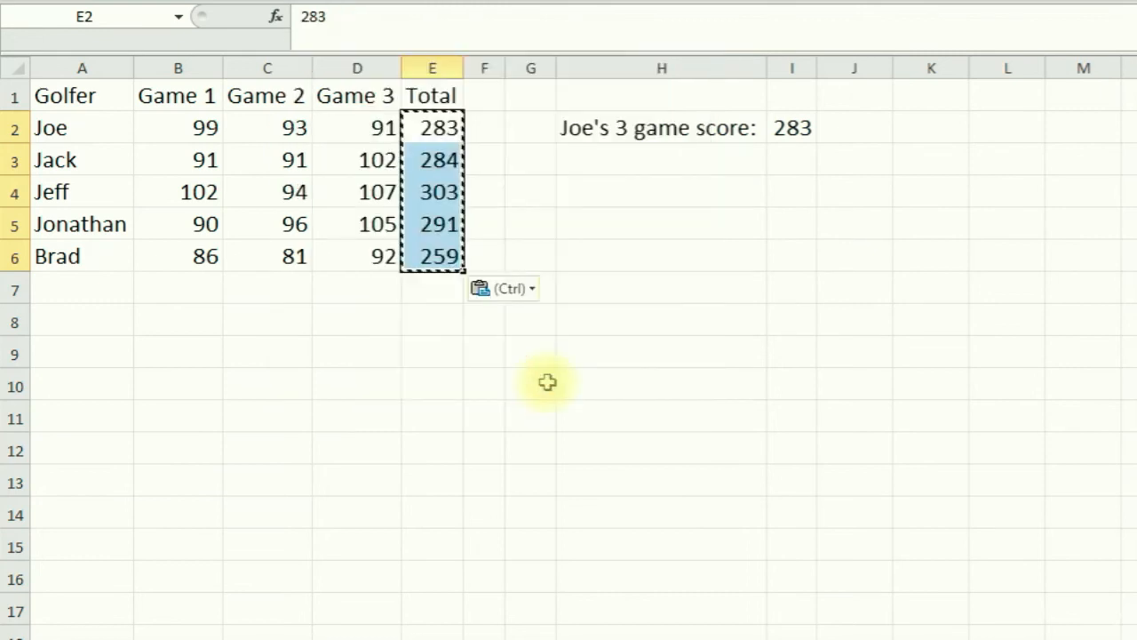
key(Escape)
Inspect each Total cell from E2 through E6 to check whether it holds a formula or a plain number.
click(438, 153)
click(437, 131)
click(437, 167)
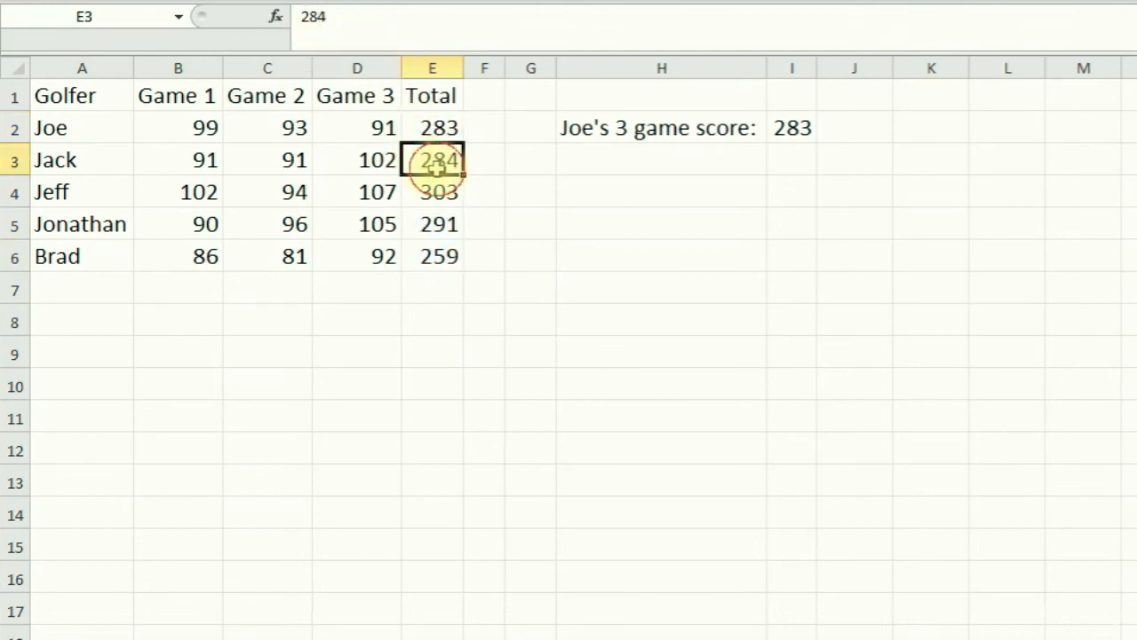
click(435, 190)
click(435, 222)
click(433, 255)
click(436, 223)
click(432, 158)
click(436, 128)
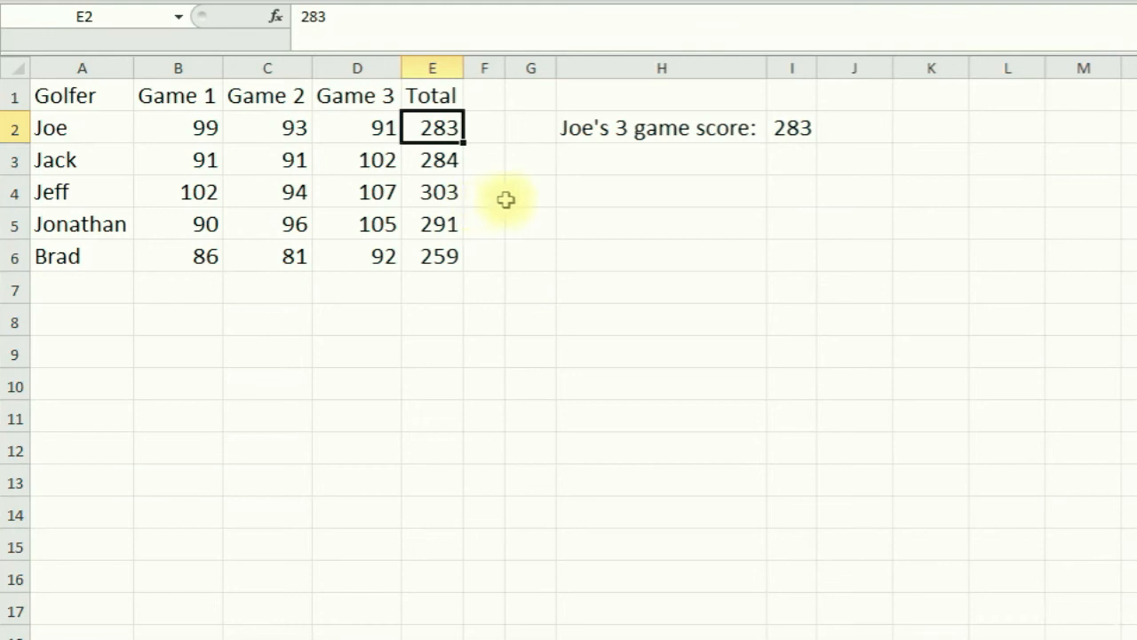
click(440, 223)
click(441, 189)
click(439, 163)
click(437, 189)
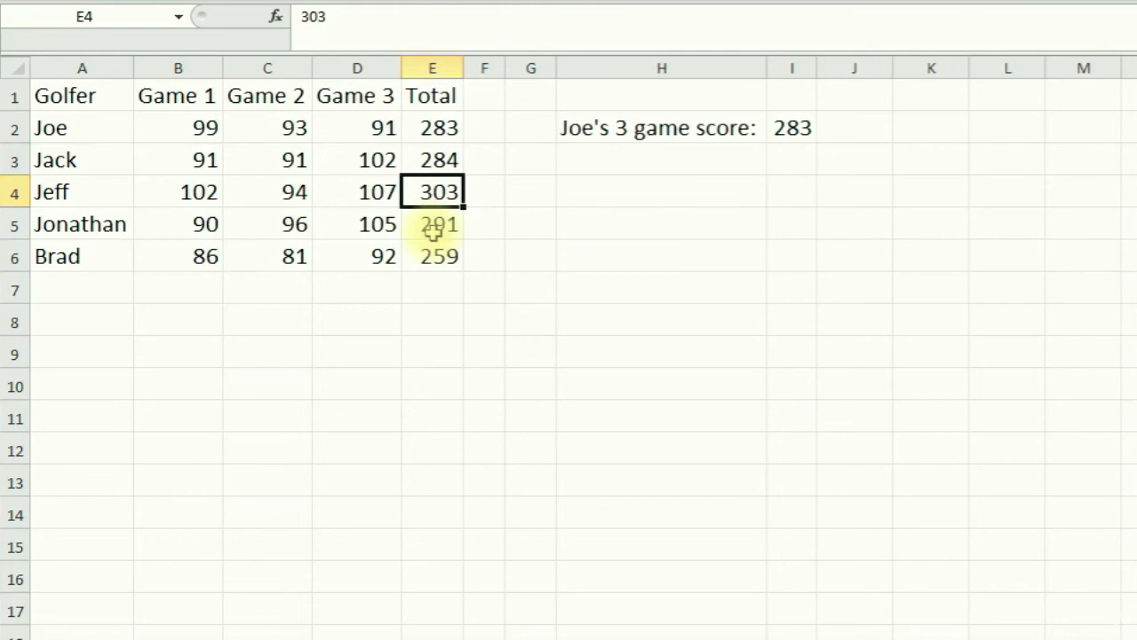
click(433, 225)
click(437, 251)
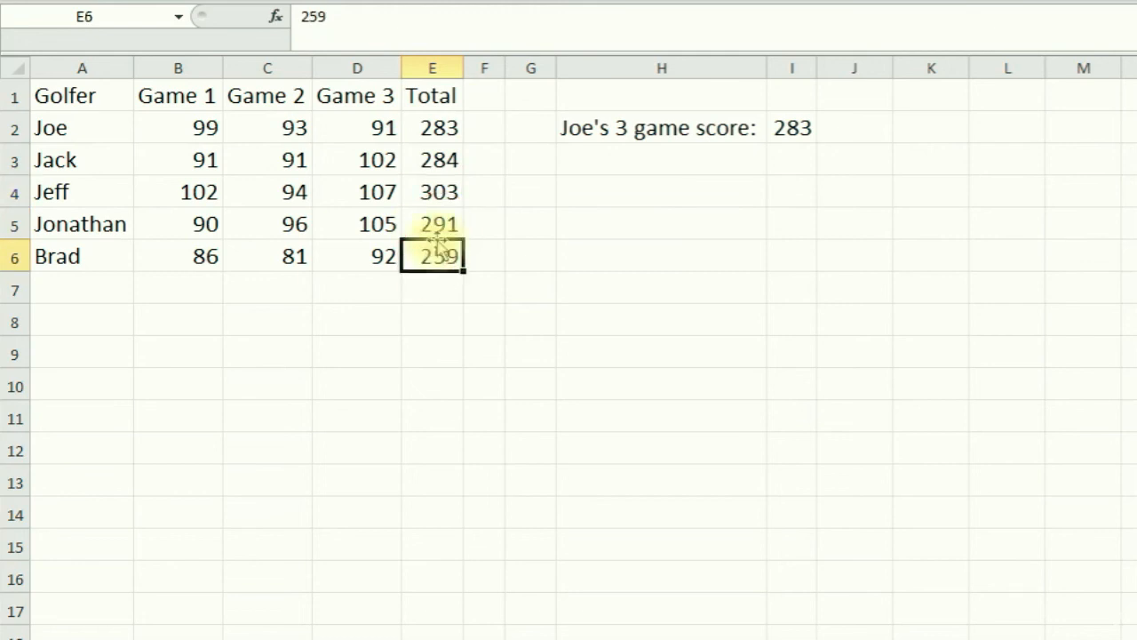
click(438, 189)
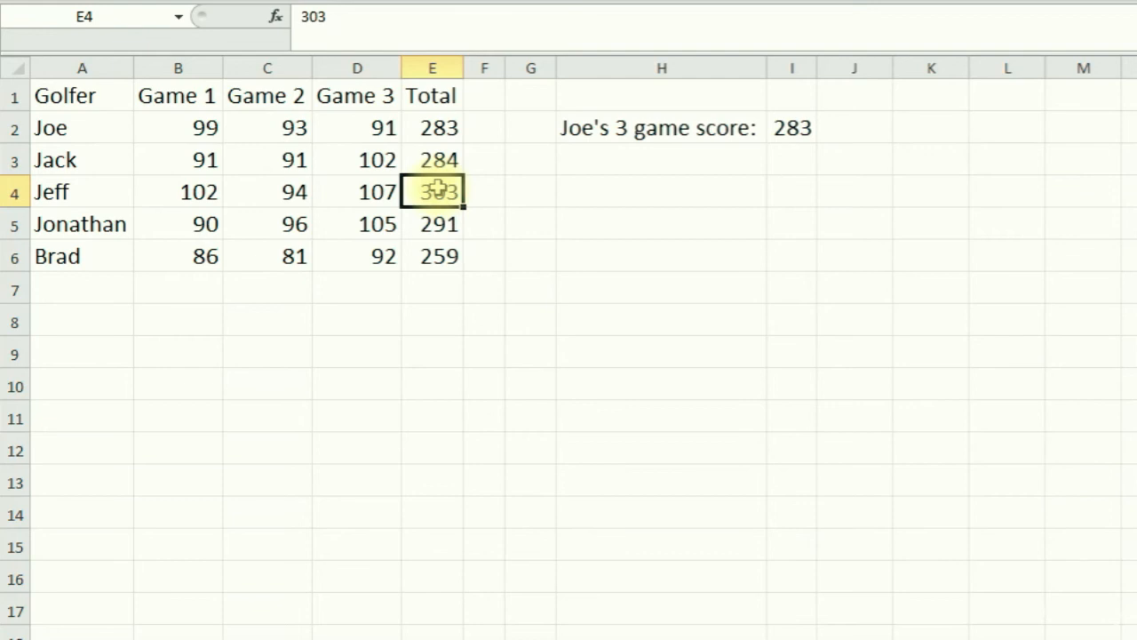
click(433, 158)
click(438, 127)
click(433, 190)
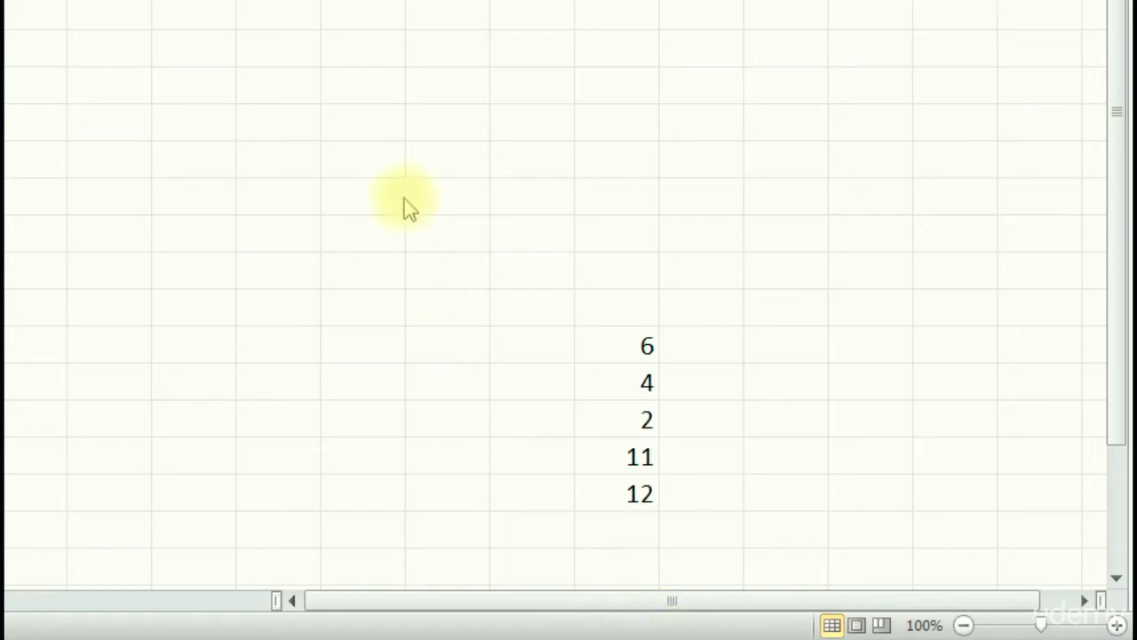
click(394, 218)
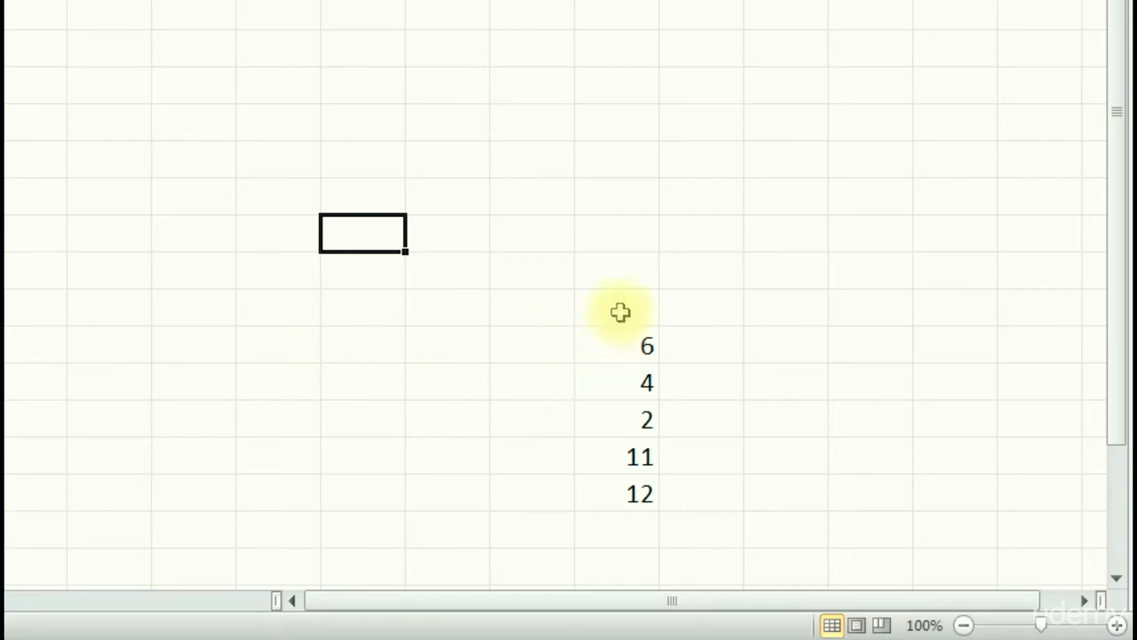
Select different spans of the number column from 6 down to 12 and compare their average, count and sum.
click(622, 346)
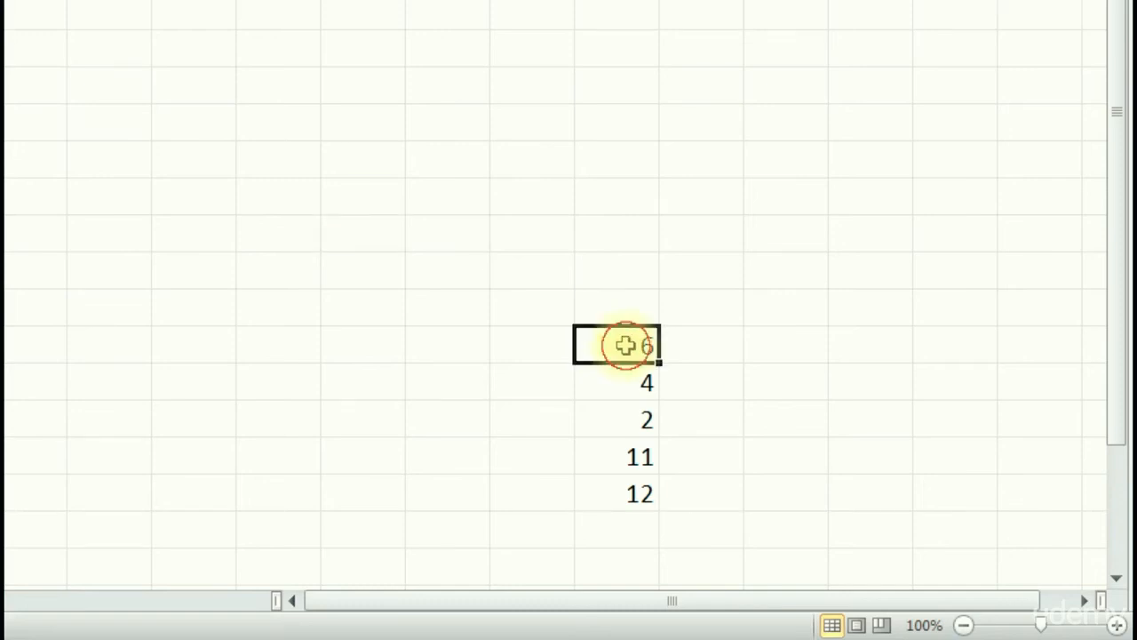
drag(625, 356, 622, 519)
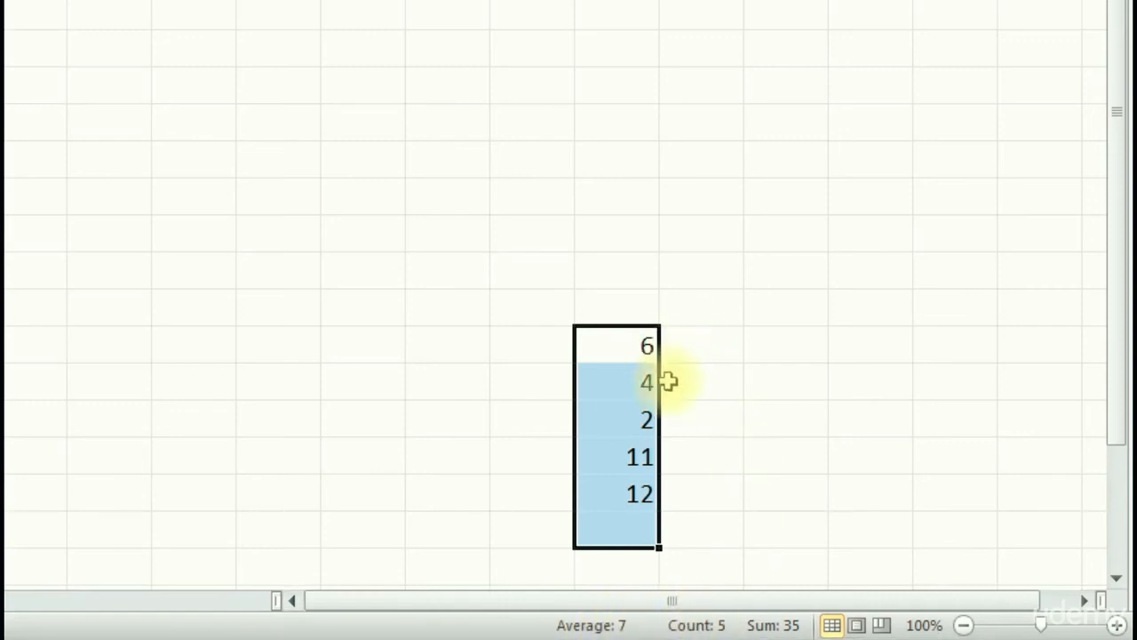
drag(619, 347, 619, 447)
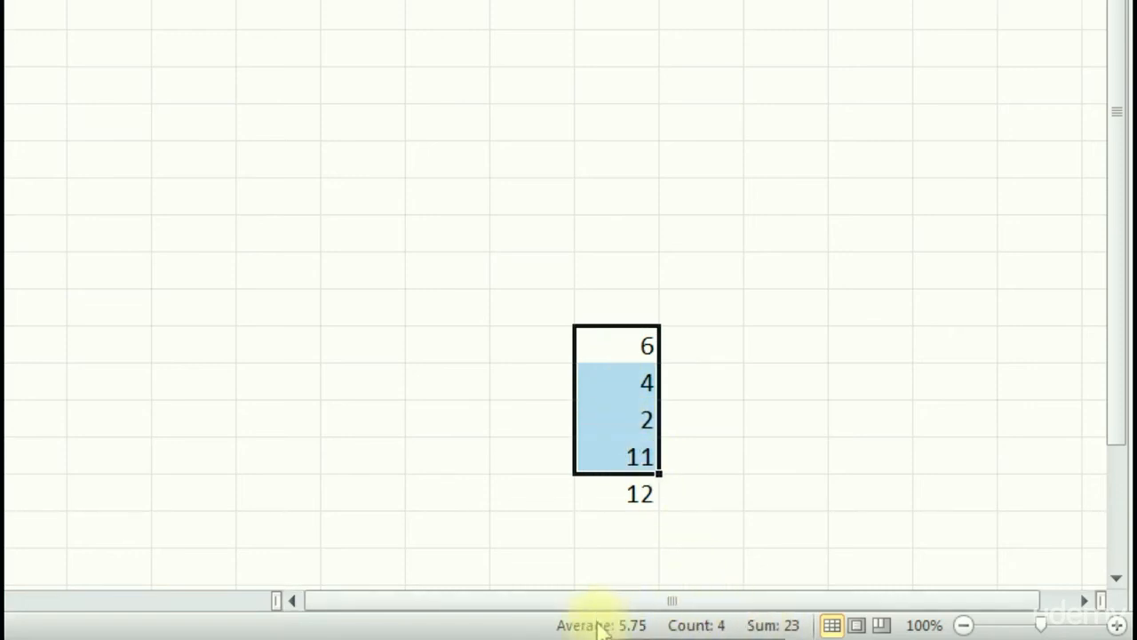
drag(622, 348, 625, 522)
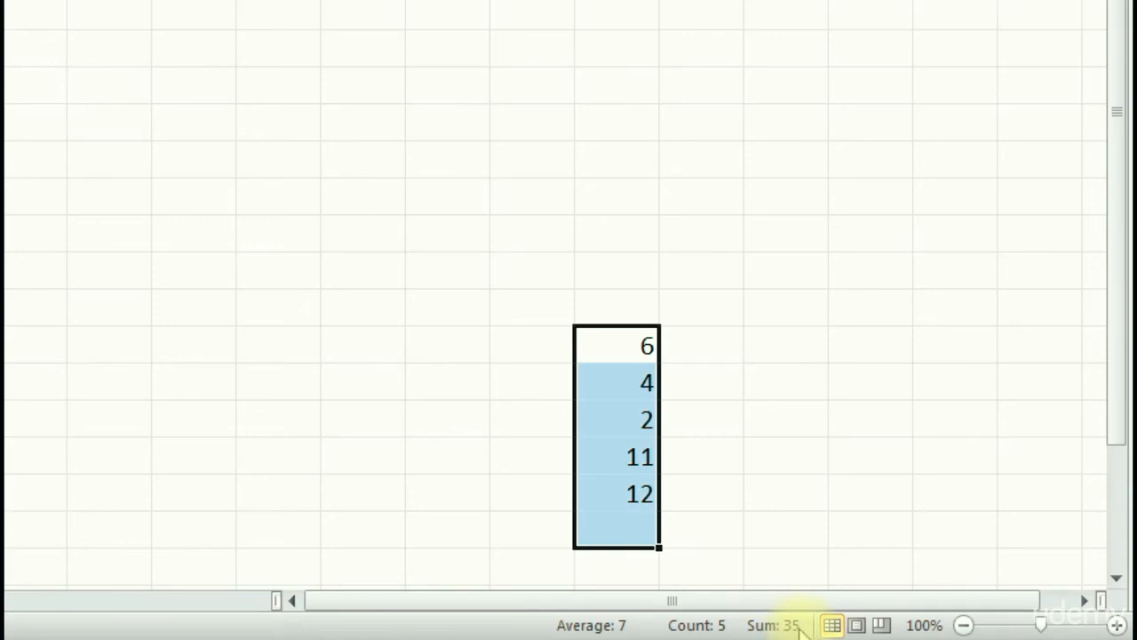
Add Minimum and Maximum to the status bar summaries and select the five numbers from 6 to 12 to view them.
right_click(526, 631)
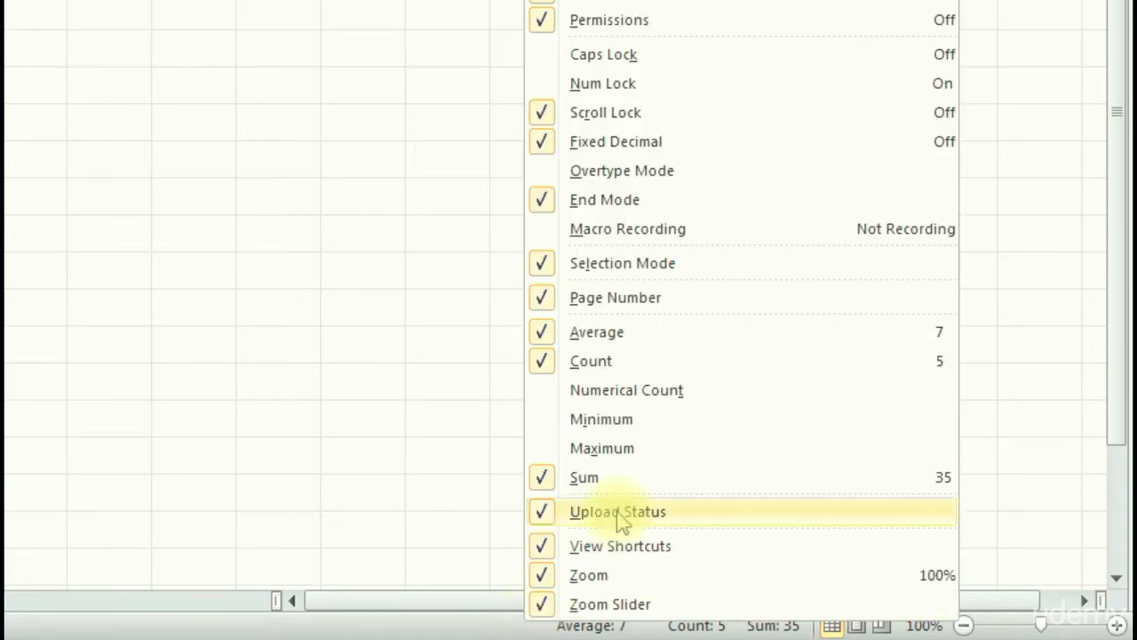
click(608, 423)
click(608, 450)
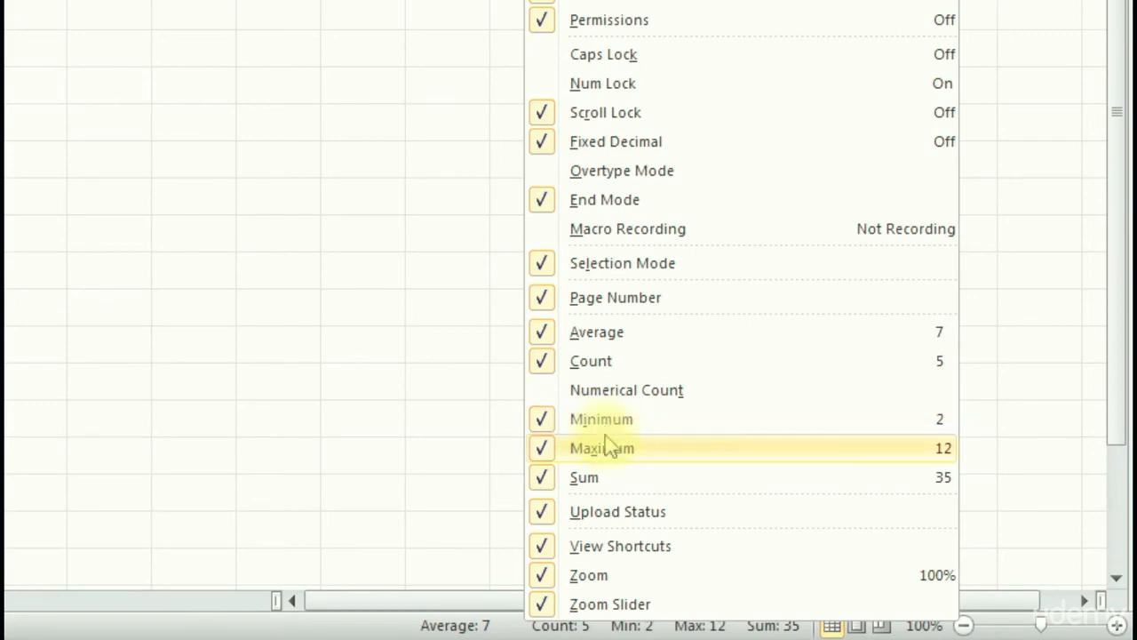
click(382, 520)
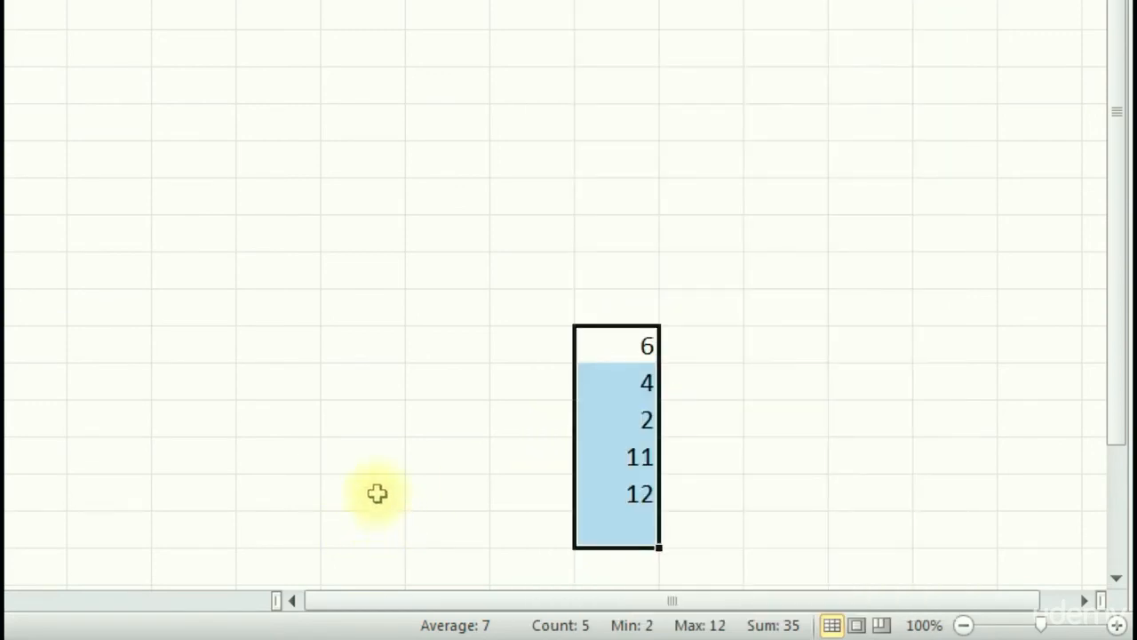
drag(617, 346, 617, 482)
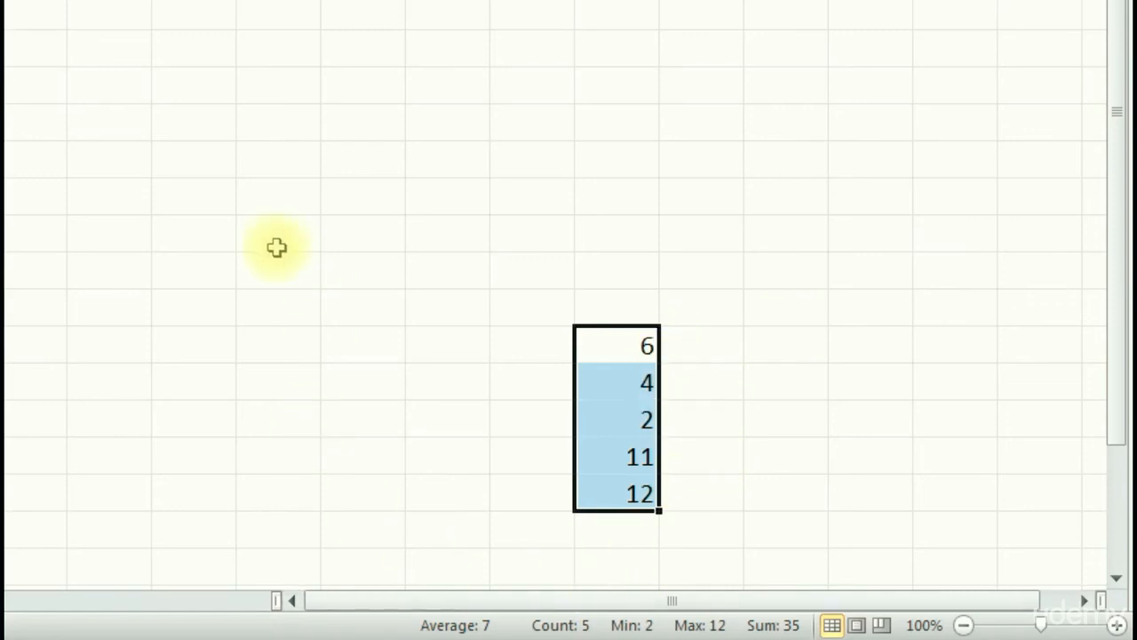
Enter 100 and 12 in two stacked empty cells above the number column and select both to summarize them.
click(354, 234)
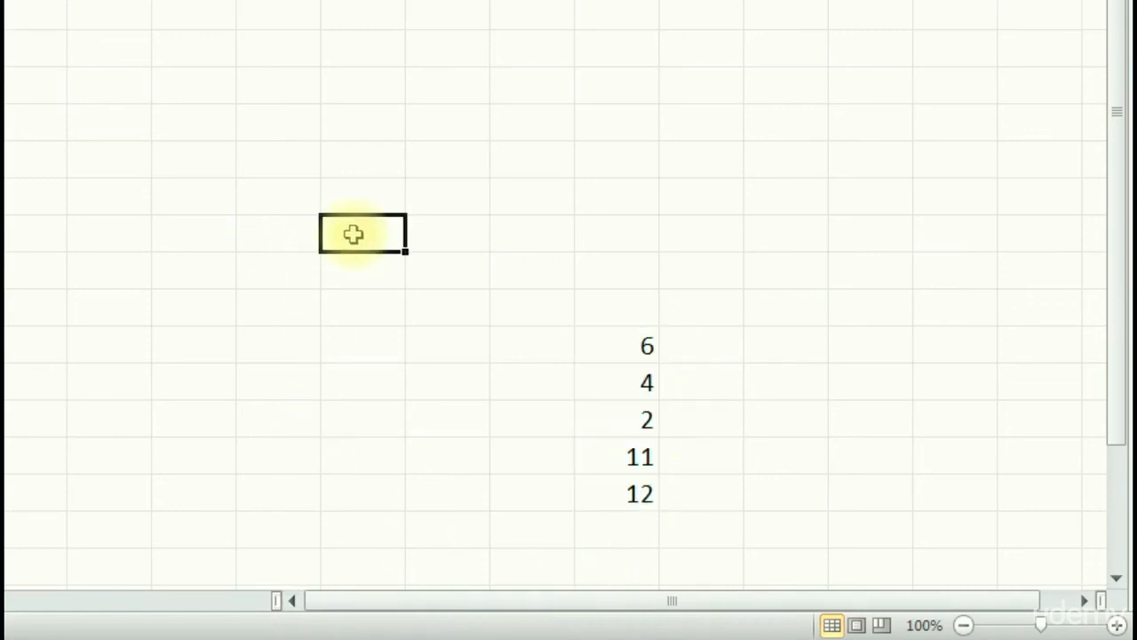
text(100)
key(Return)
text(12)
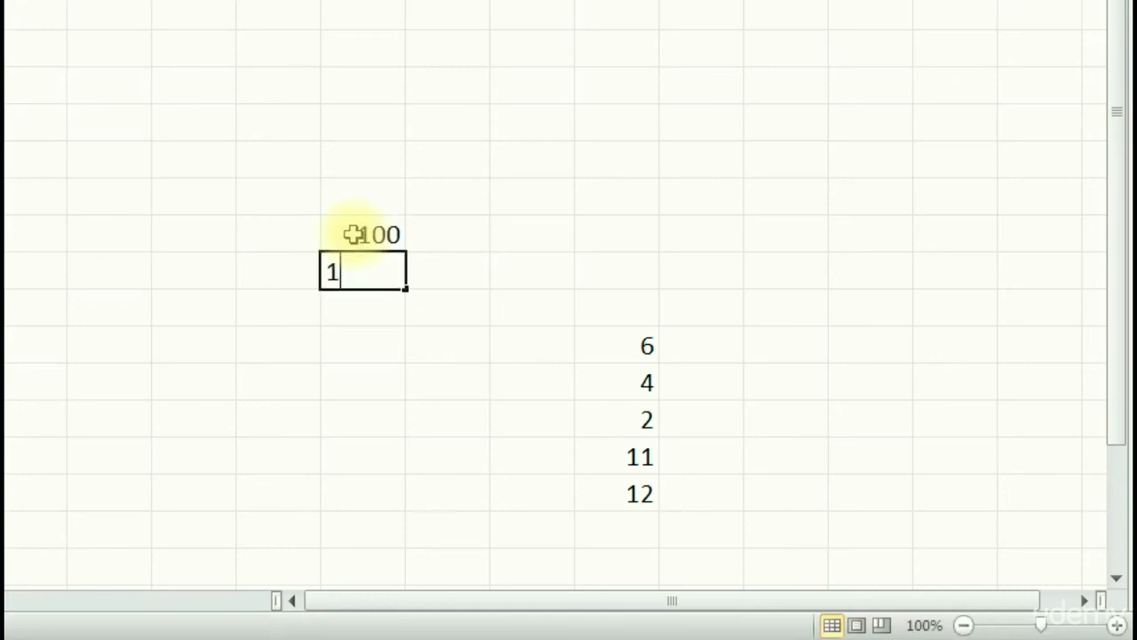
key(Return)
drag(354, 234, 368, 266)
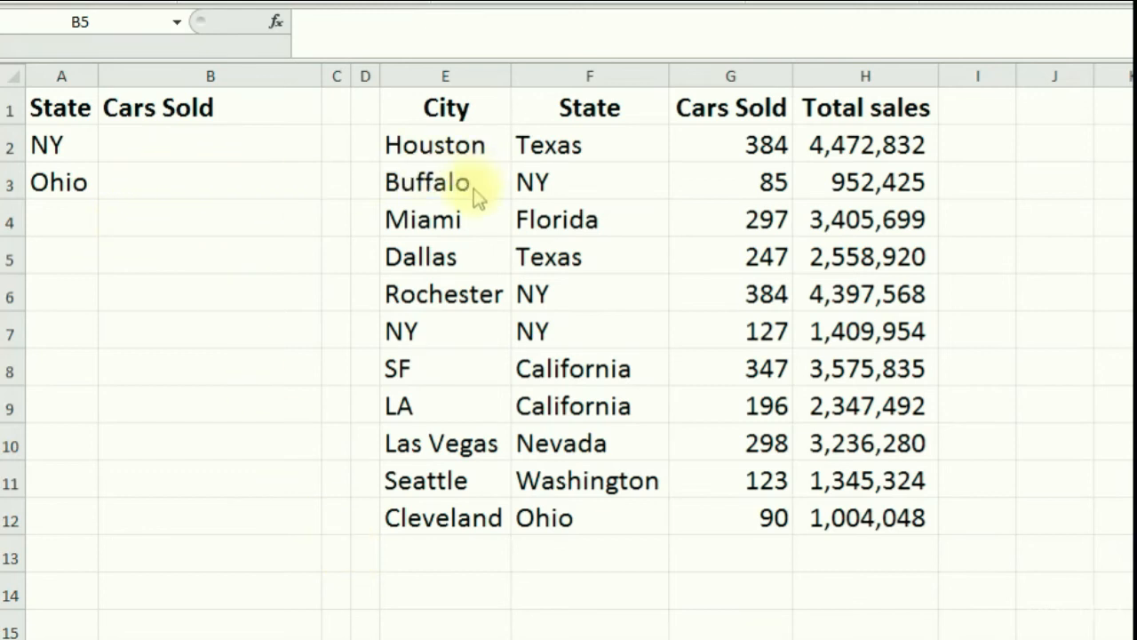
Examine the car sales table's figures and the NY and Ohio rows whose Cars Sold cells are empty.
click(739, 222)
click(841, 221)
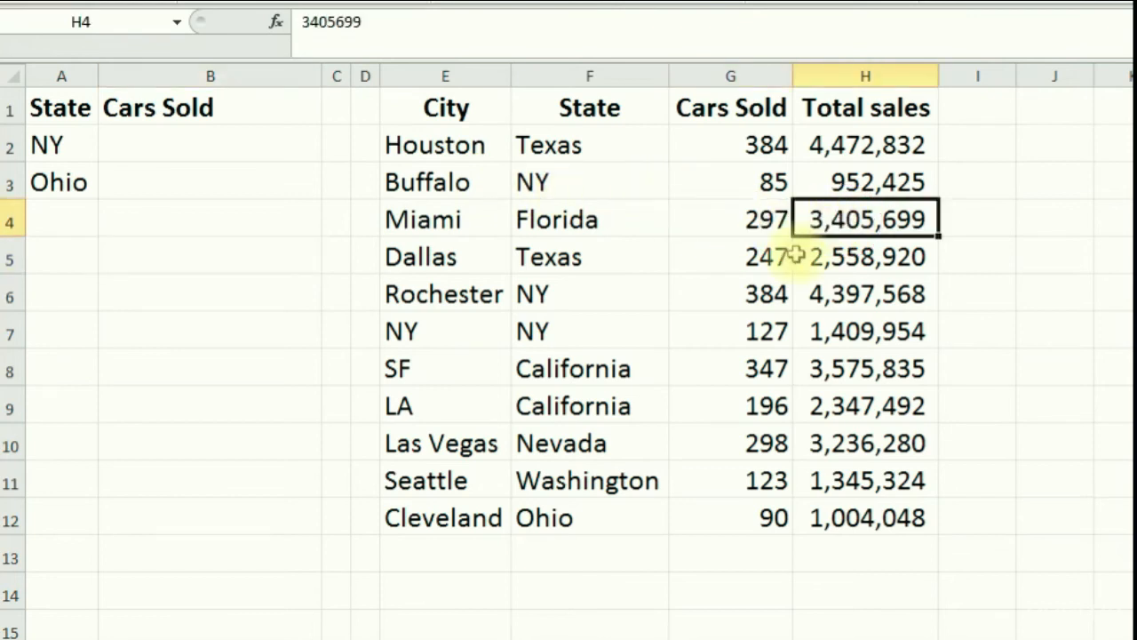
click(822, 255)
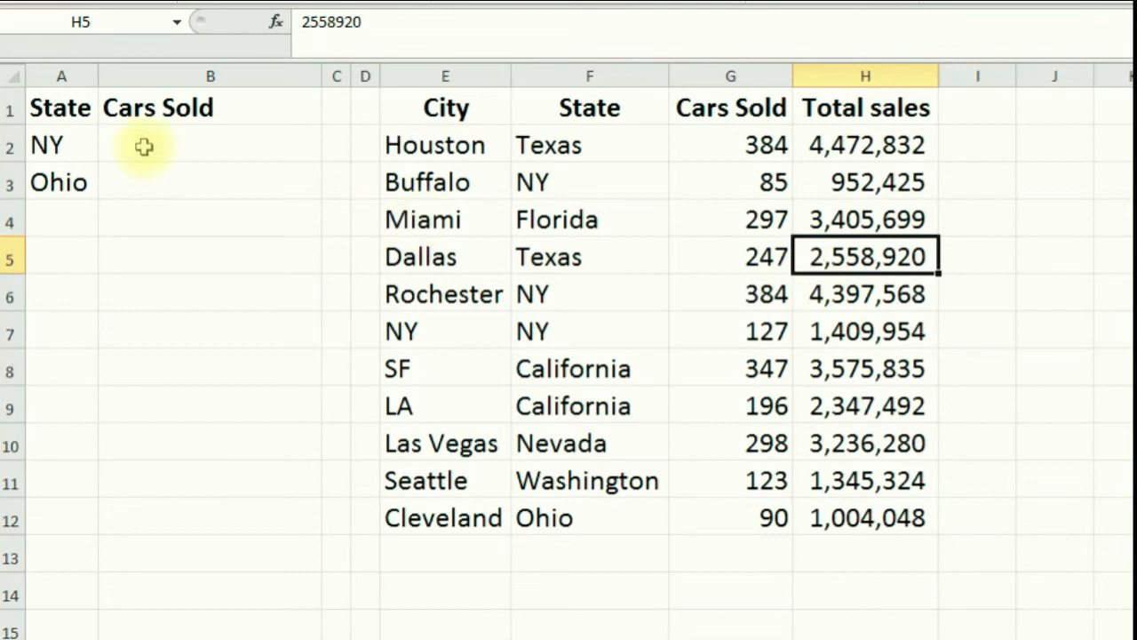
click(71, 147)
click(125, 143)
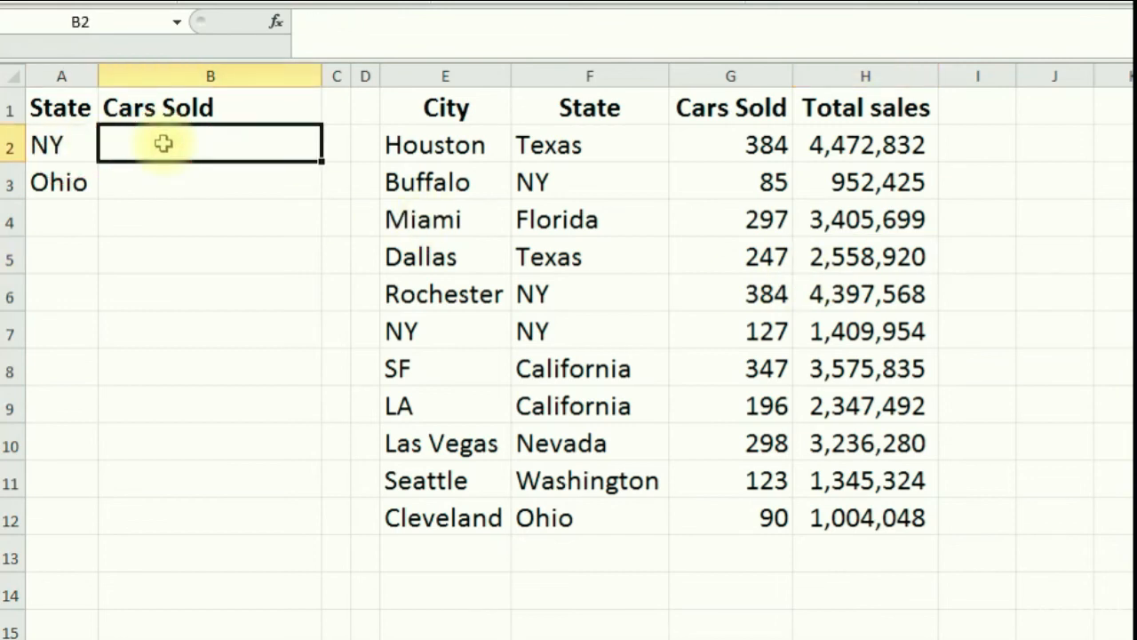
click(71, 147)
click(67, 185)
click(65, 144)
click(157, 142)
click(145, 175)
Insert the VLOOKUP function in B2 by searching for vlookup, and position its arguments dialog clear of the column headings.
click(161, 137)
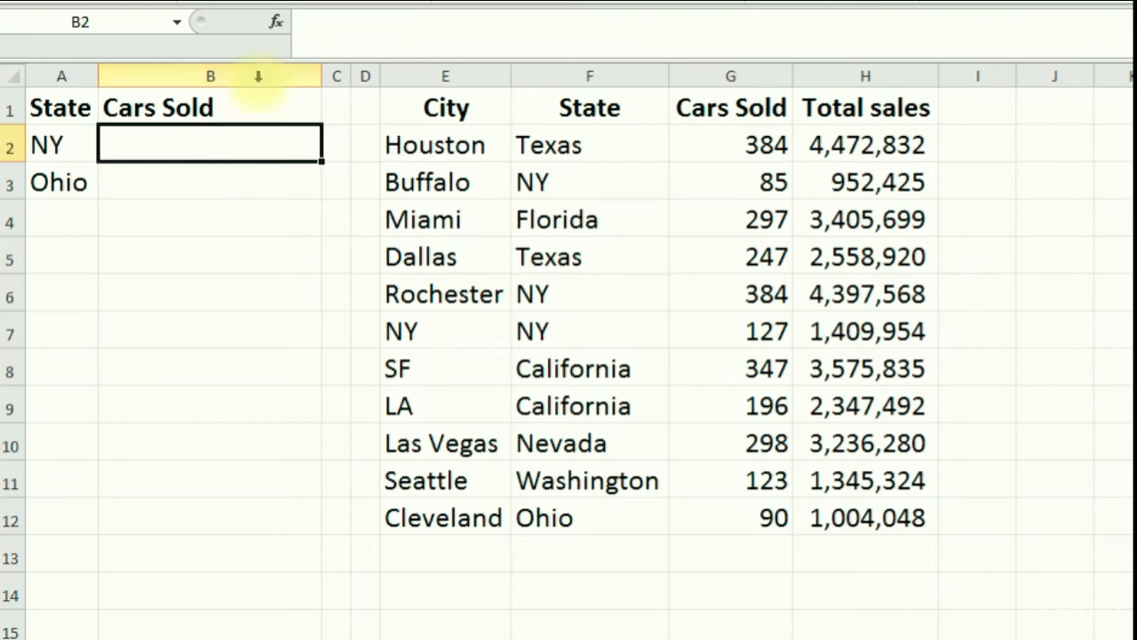
click(278, 23)
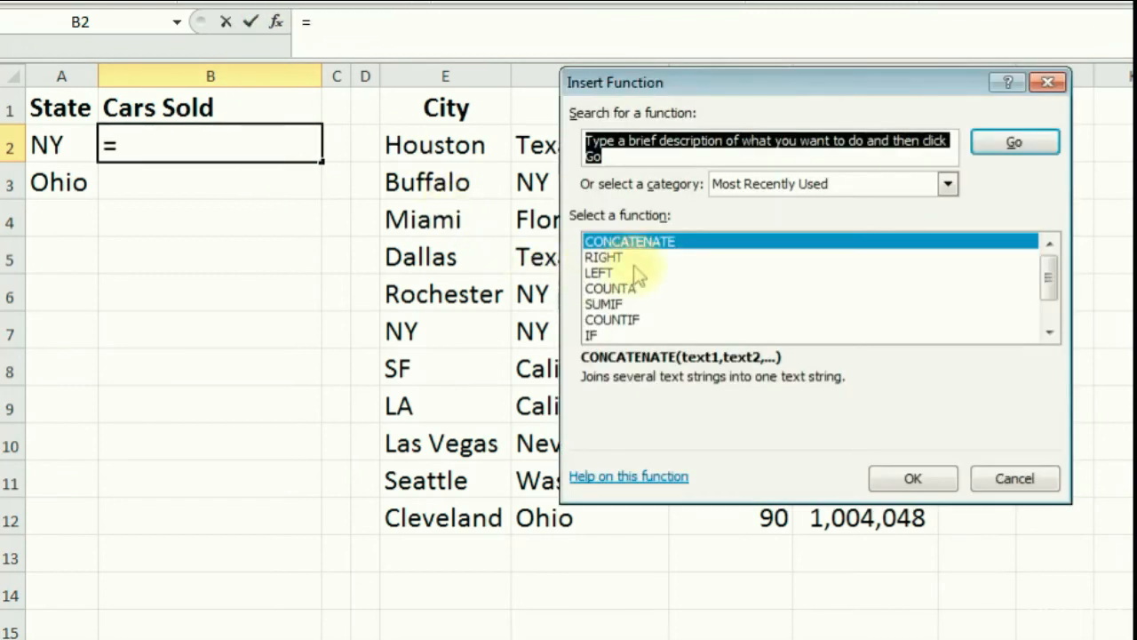
text(vlookup)
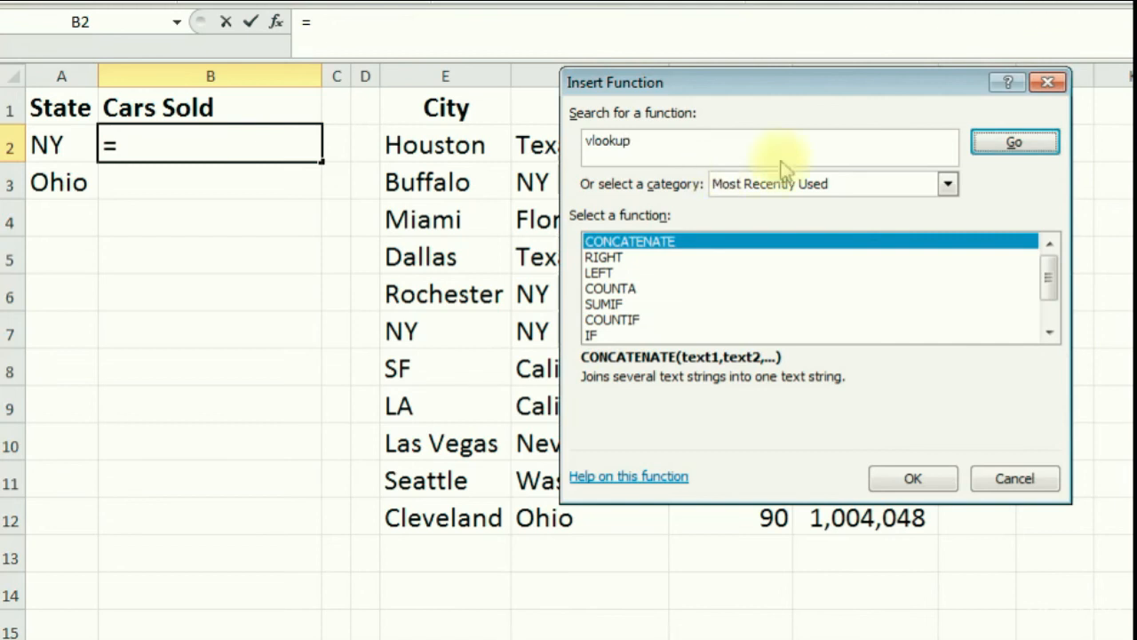
click(995, 144)
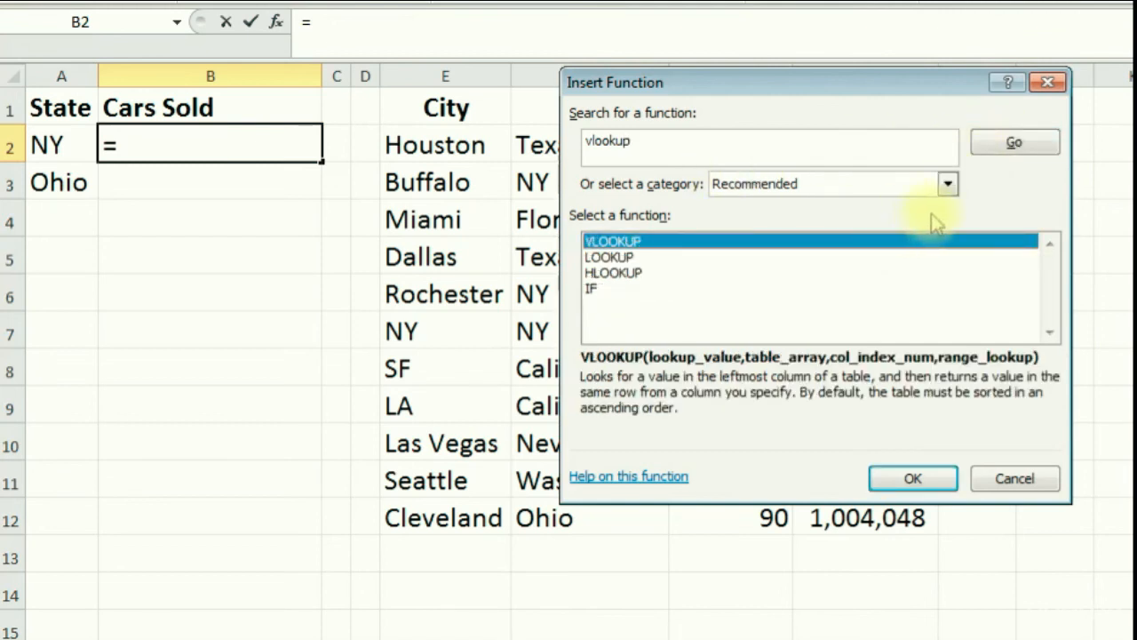
double_click(901, 240)
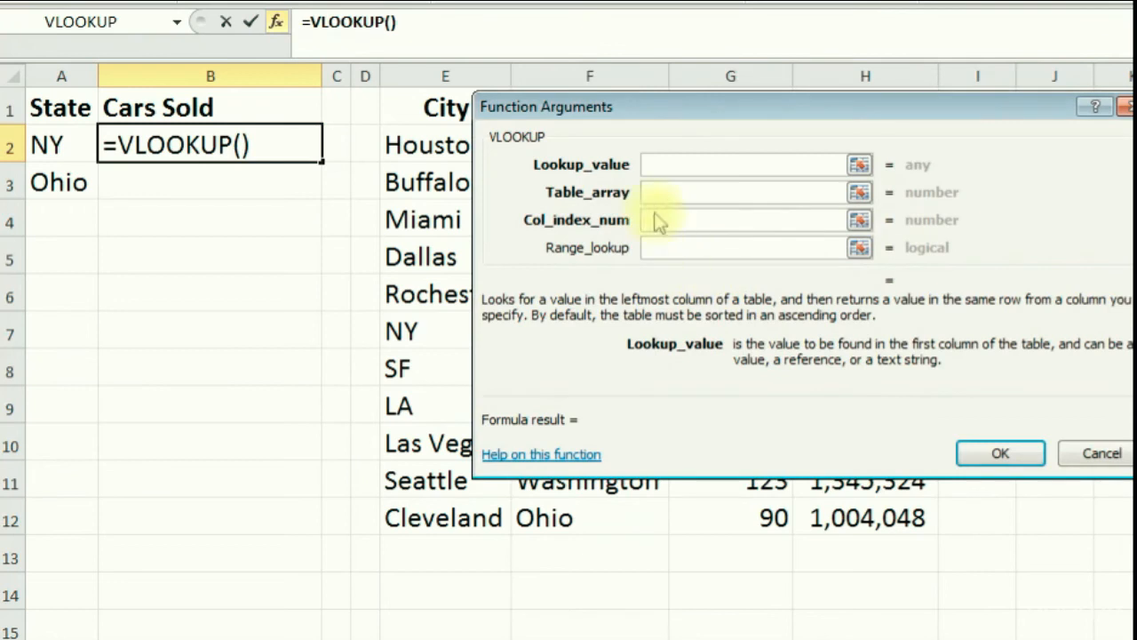
drag(740, 124, 498, 256)
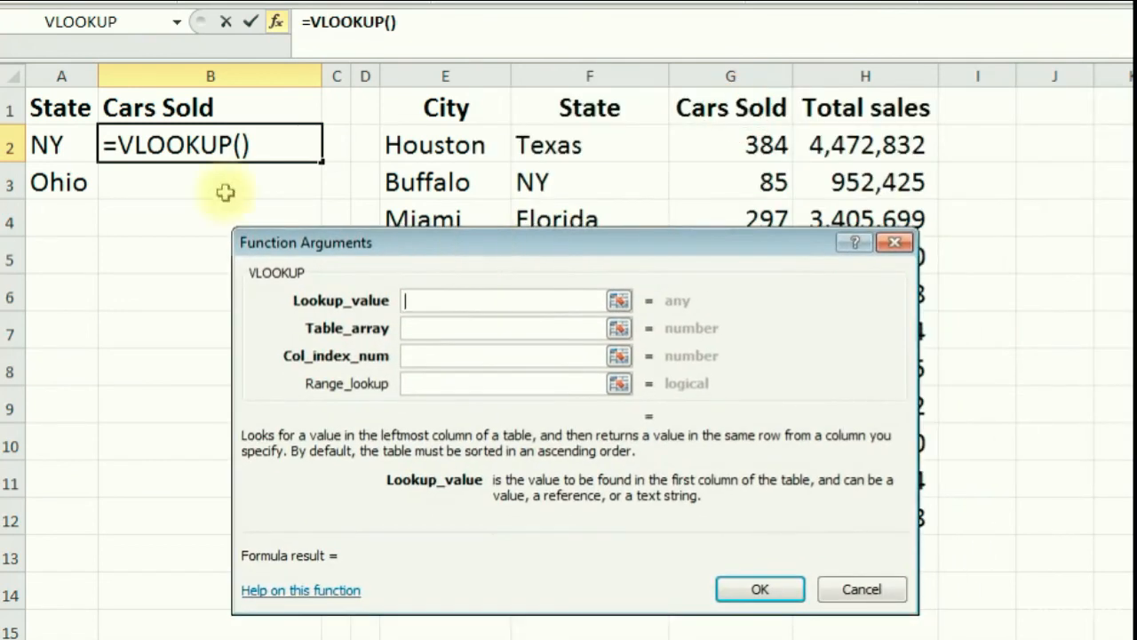
Complete the VLOOKUP in B2 with lookup value A2, table array F:G, column index 2 and range lookup FALSE.
click(45, 144)
click(442, 336)
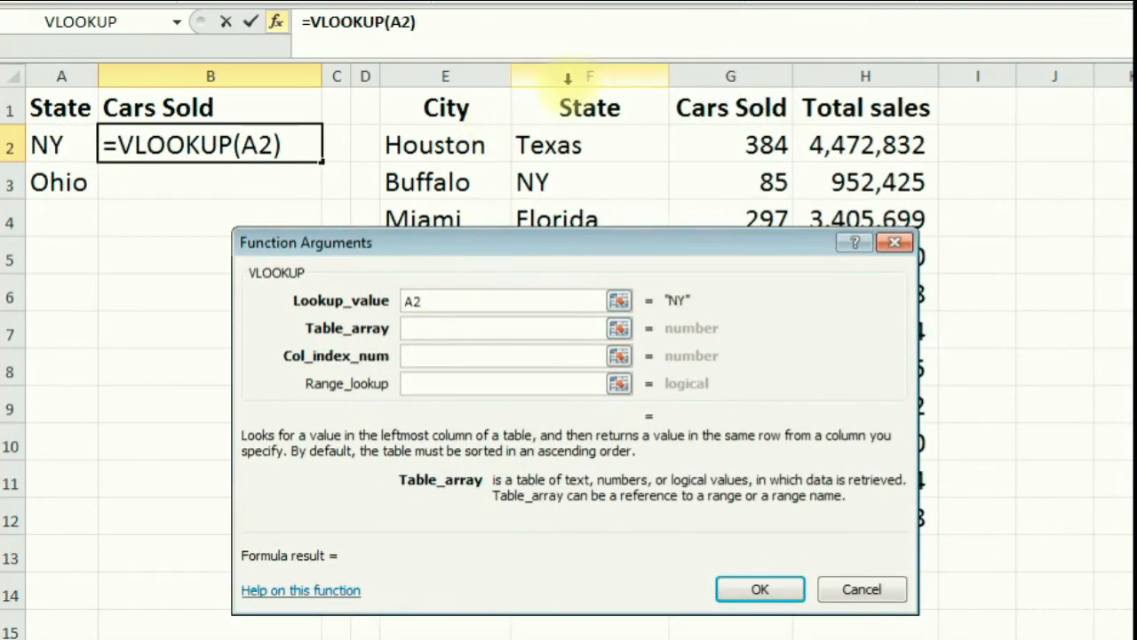
drag(585, 75, 734, 78)
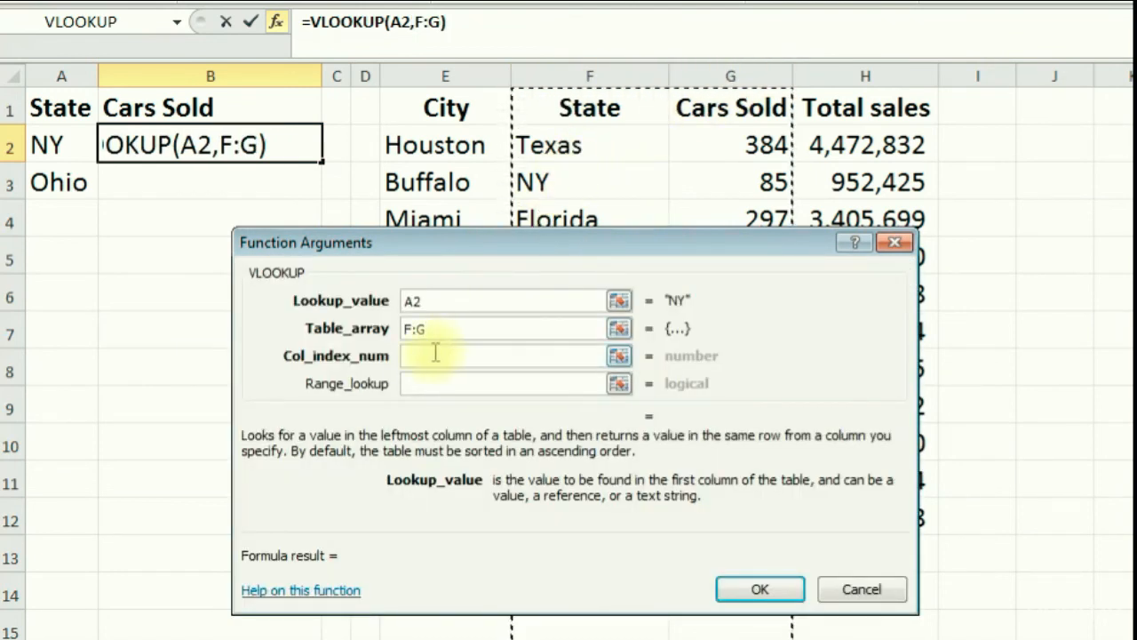
click(435, 353)
text(2)
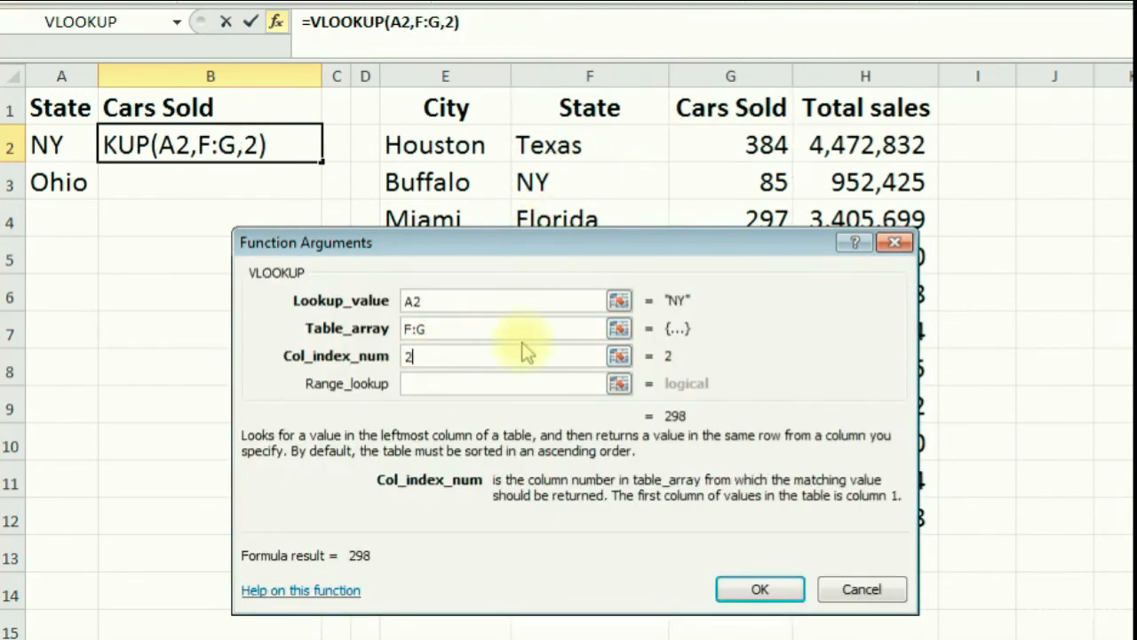
click(449, 384)
text(false)
key(Return)
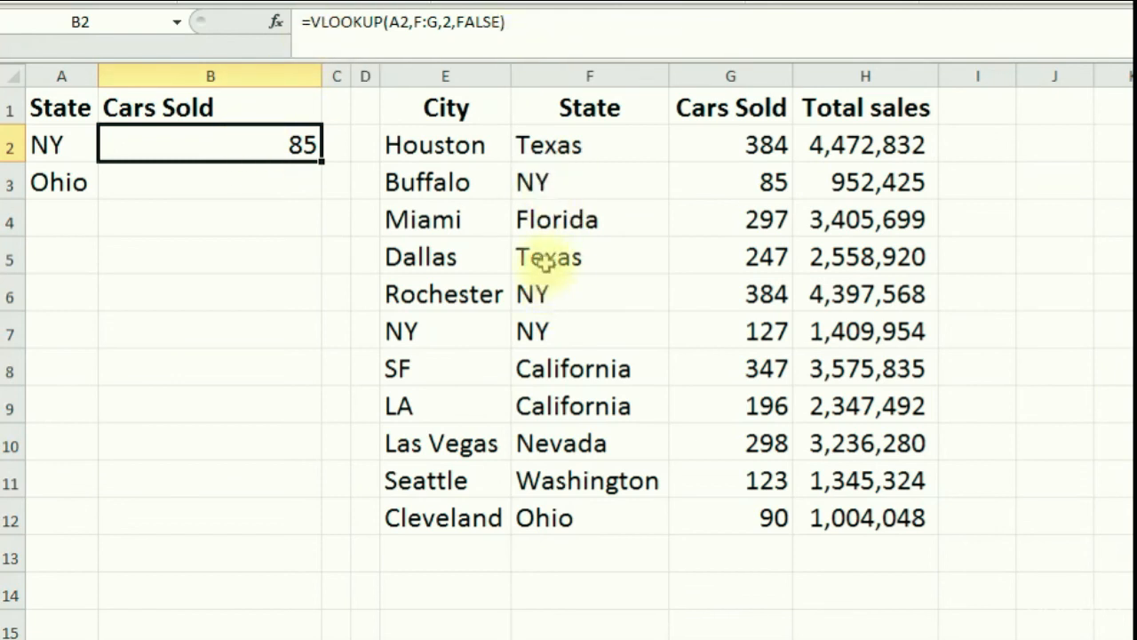
Insert an IF before the VLOOKUP in B2 with the logical test countif(F2:F12,A2)>1.
click(307, 22)
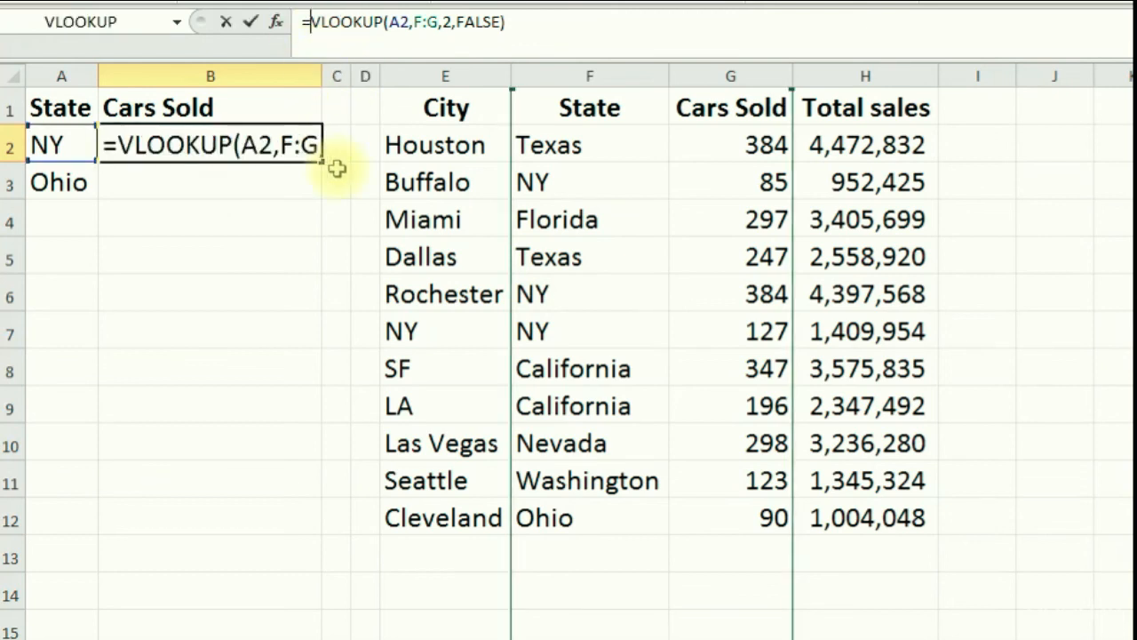
text(if)
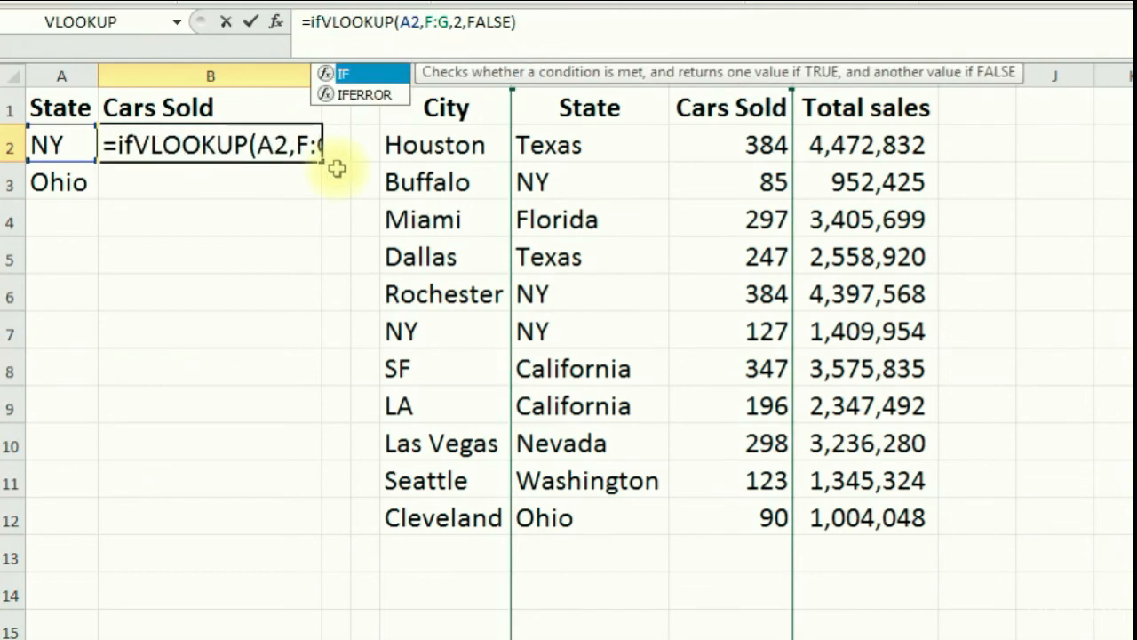
text((countif)
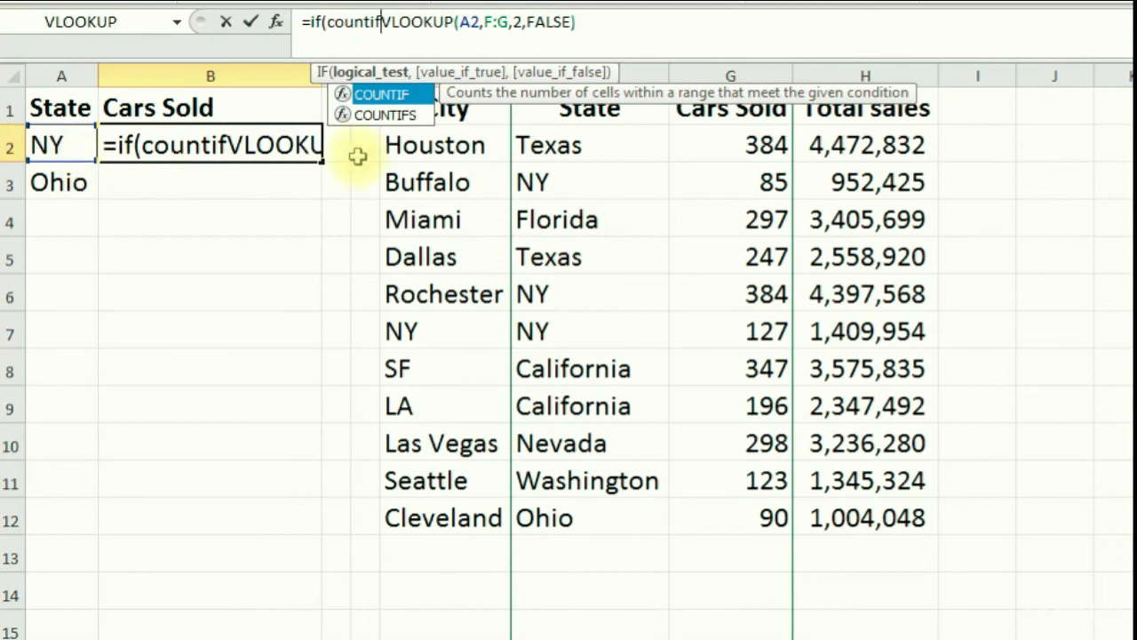
text(()
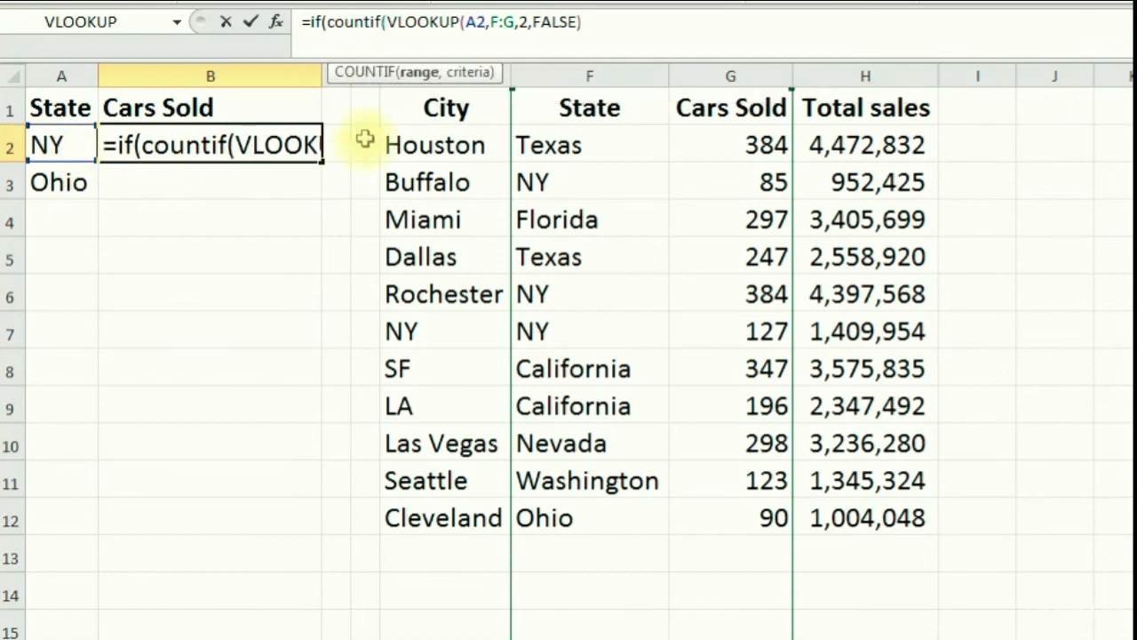
drag(584, 142, 589, 524)
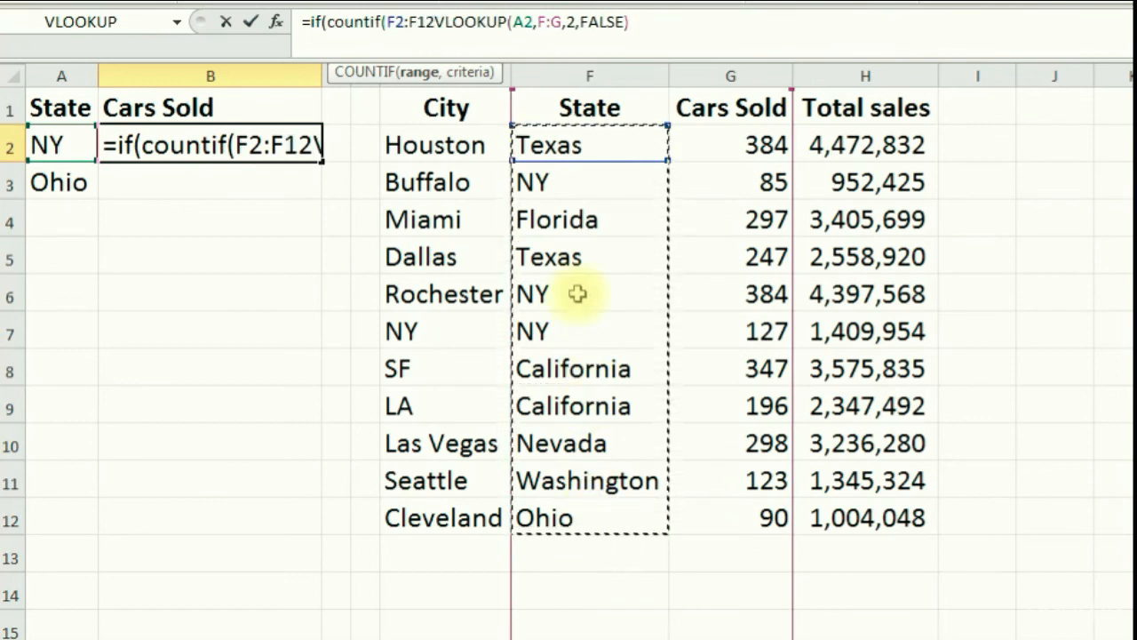
text(,A)
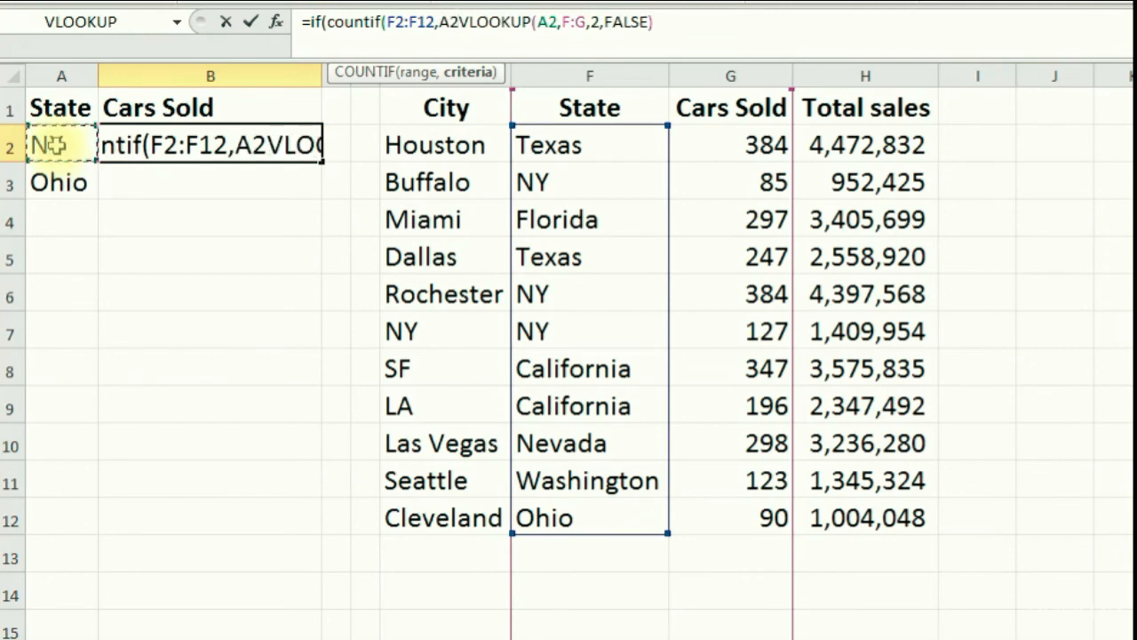
text())
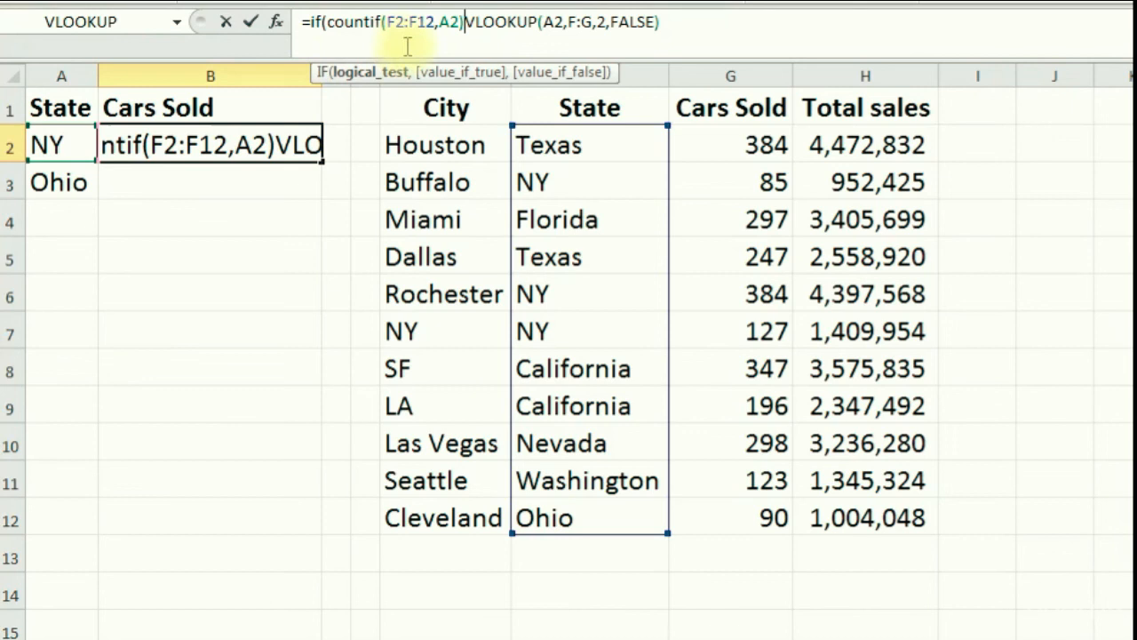
text(>1)
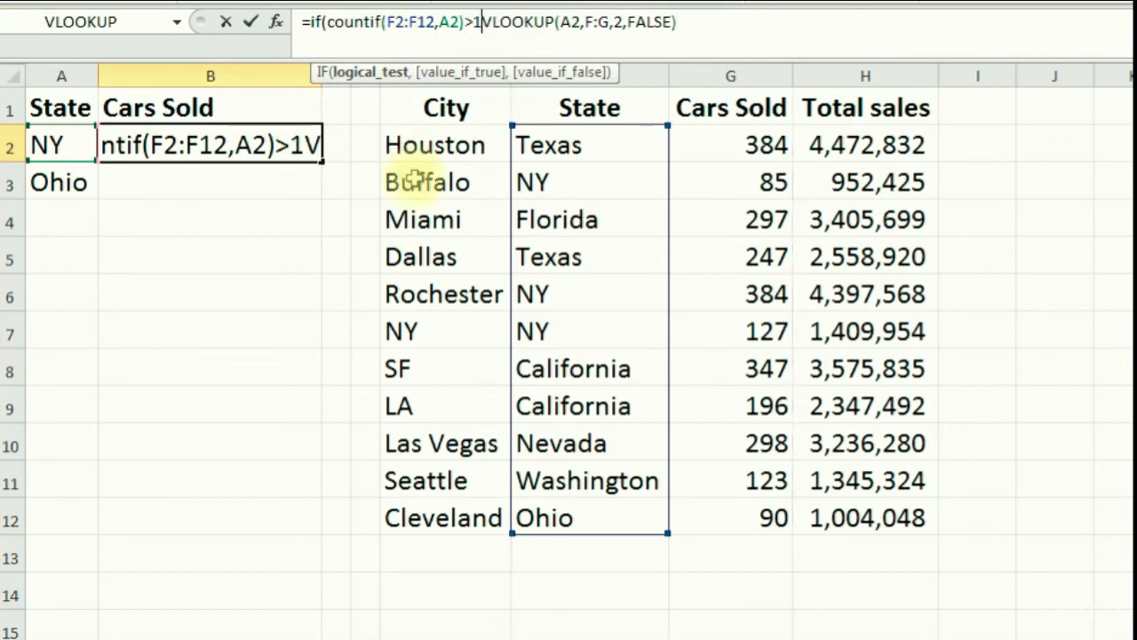
Complete the IF in B2 with "Multiple Matches" if true and the VLOOKUP if false, accepting the suggested closing parenthesis.
text(,)
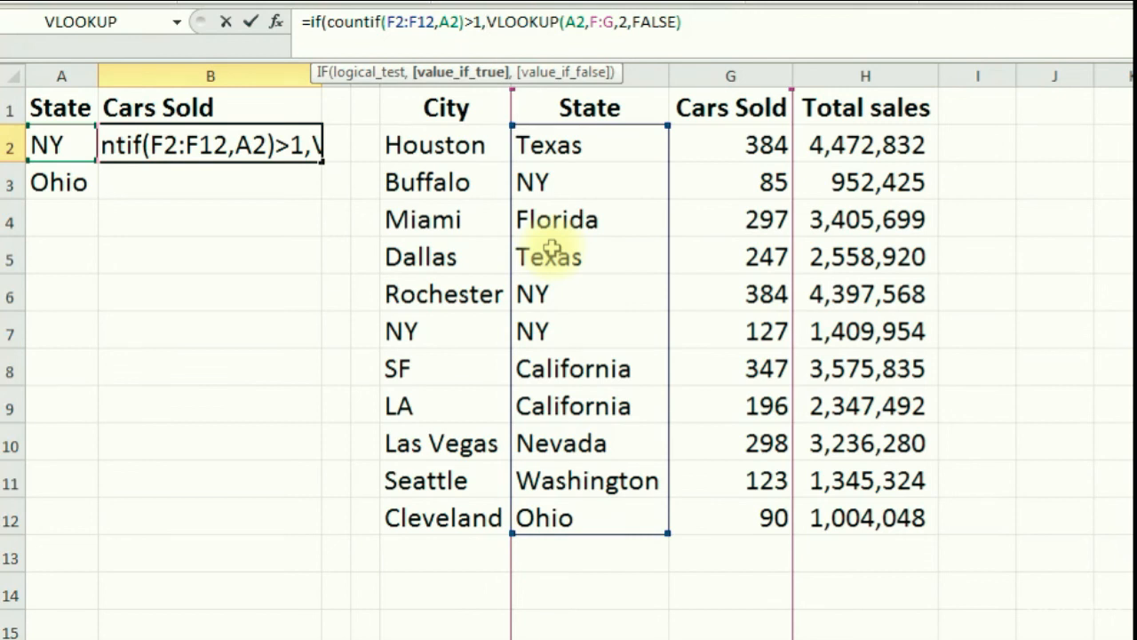
text(")
text(Multiple )
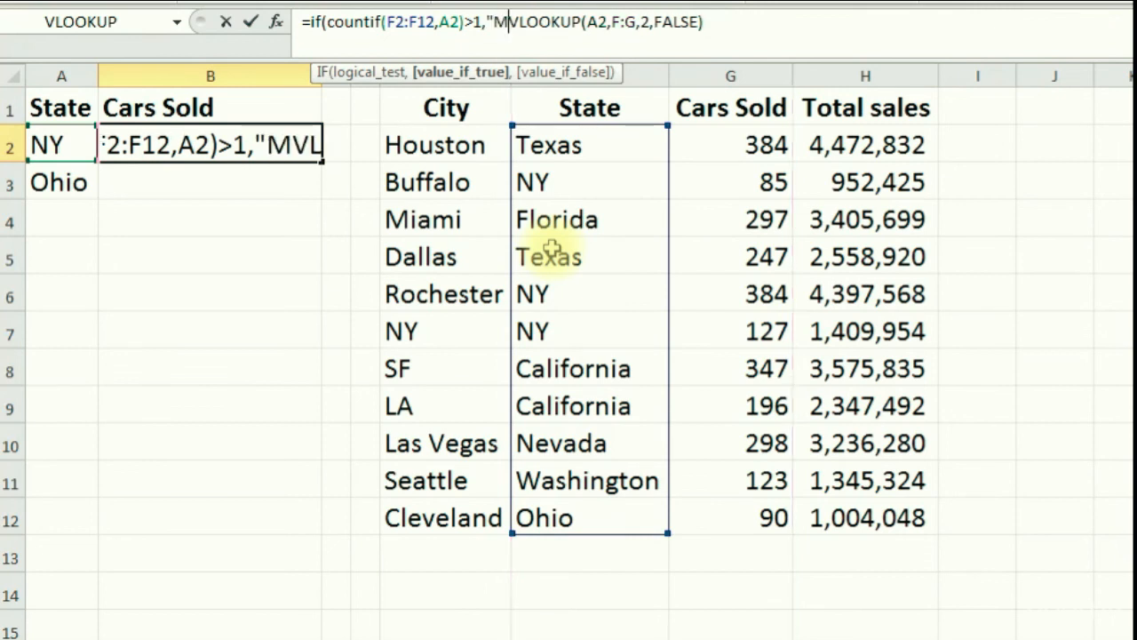
text(Matches")
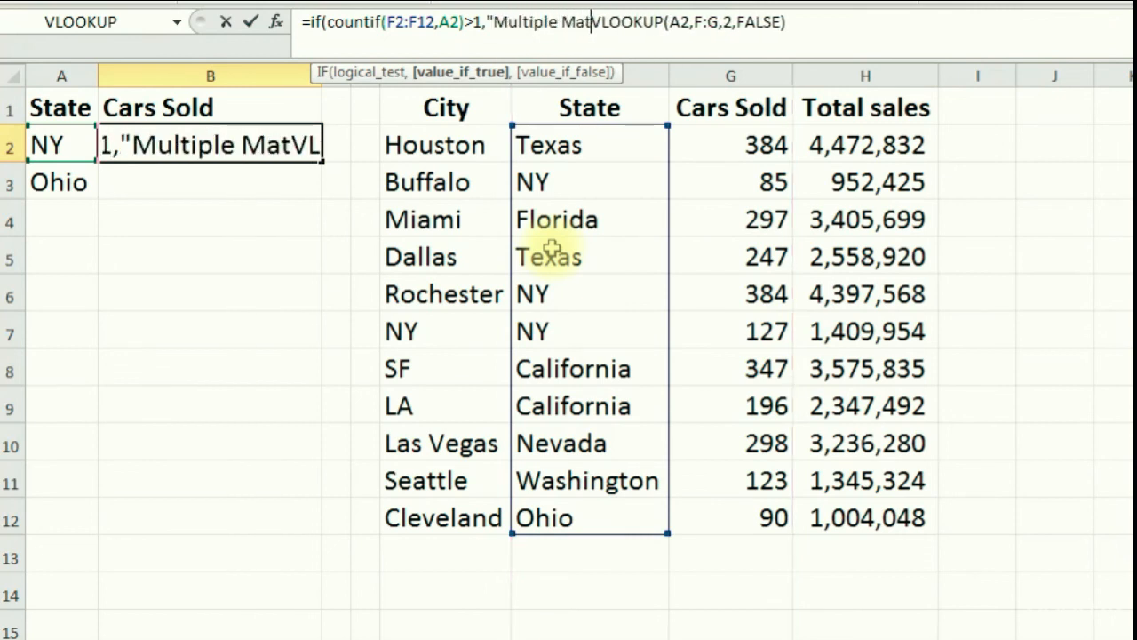
text(,)
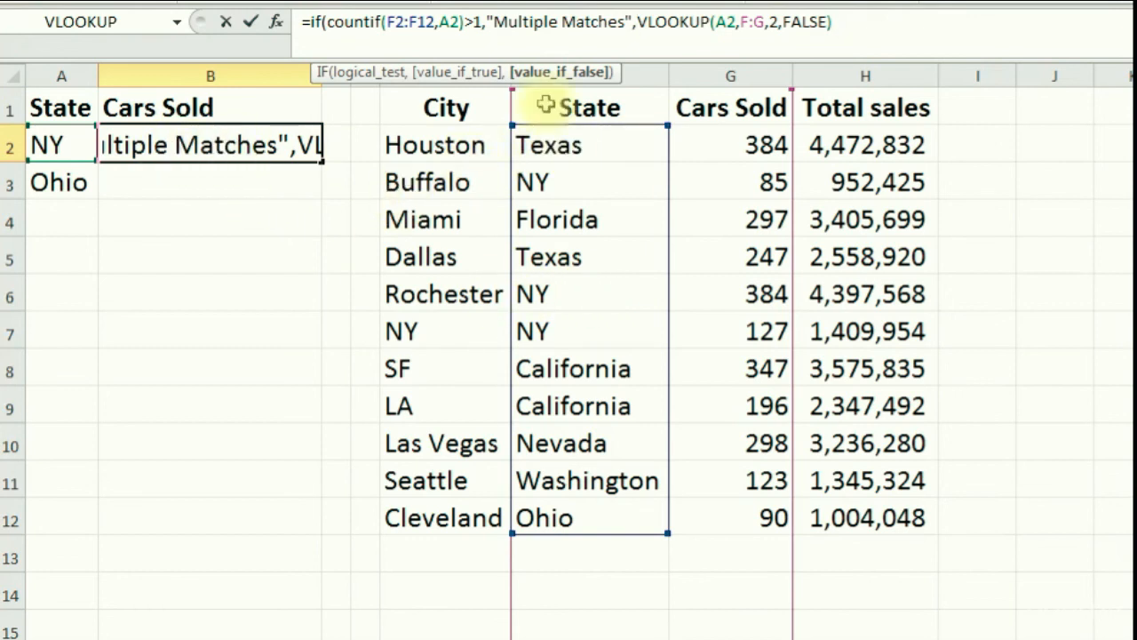
click(485, 24)
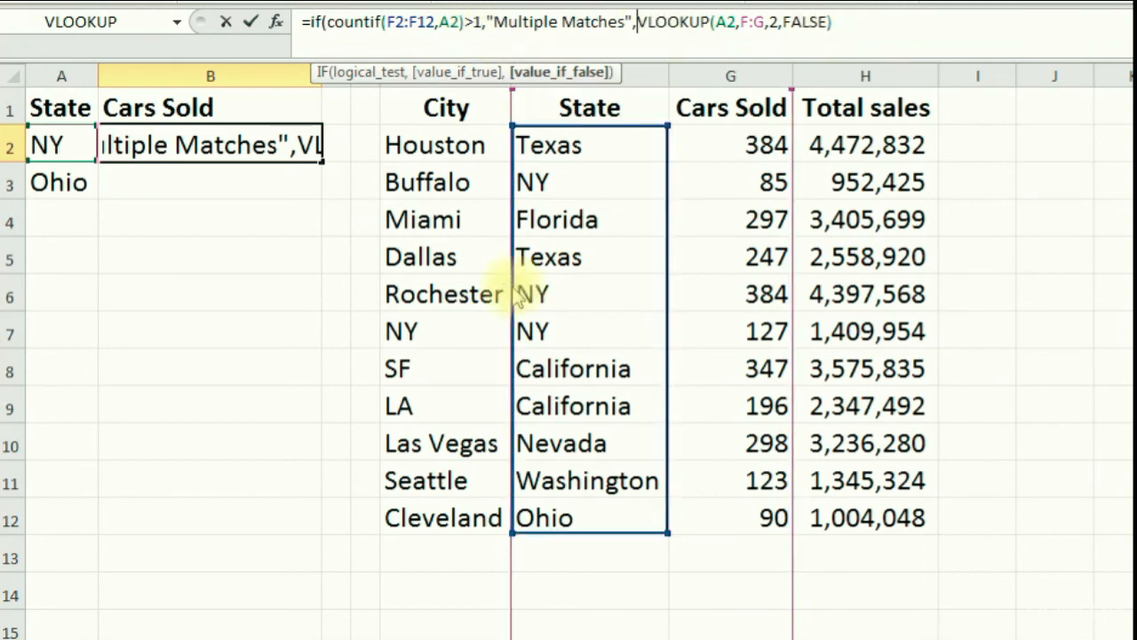
key(Return)
click(922, 467)
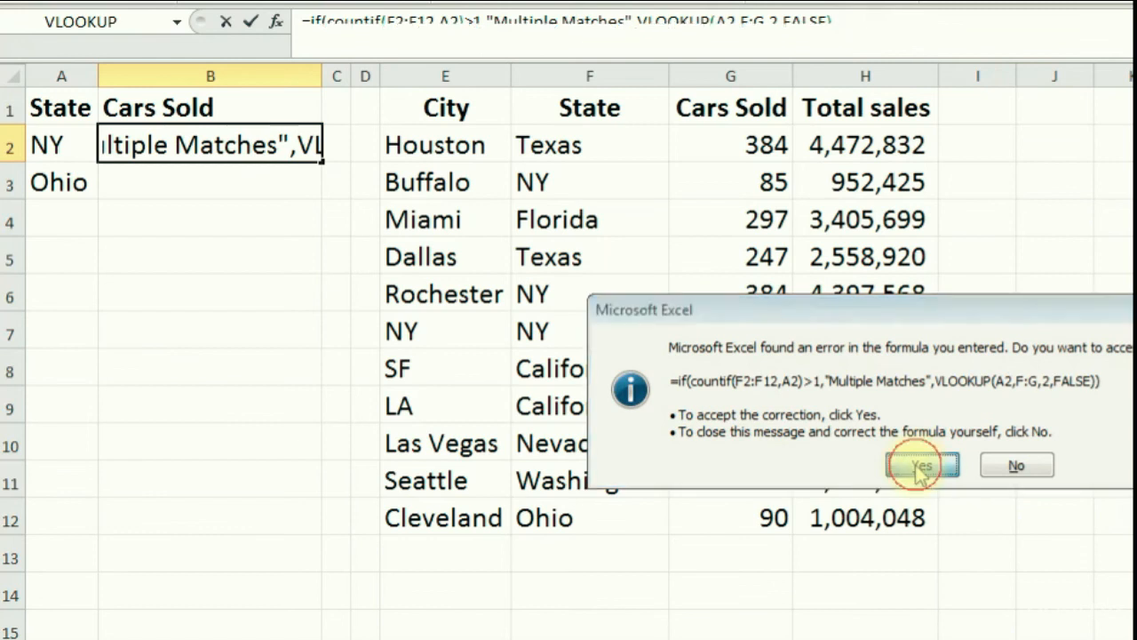
Copy the IF formula from B2 down to B3 for the Ohio row and check the copied formula.
click(274, 143)
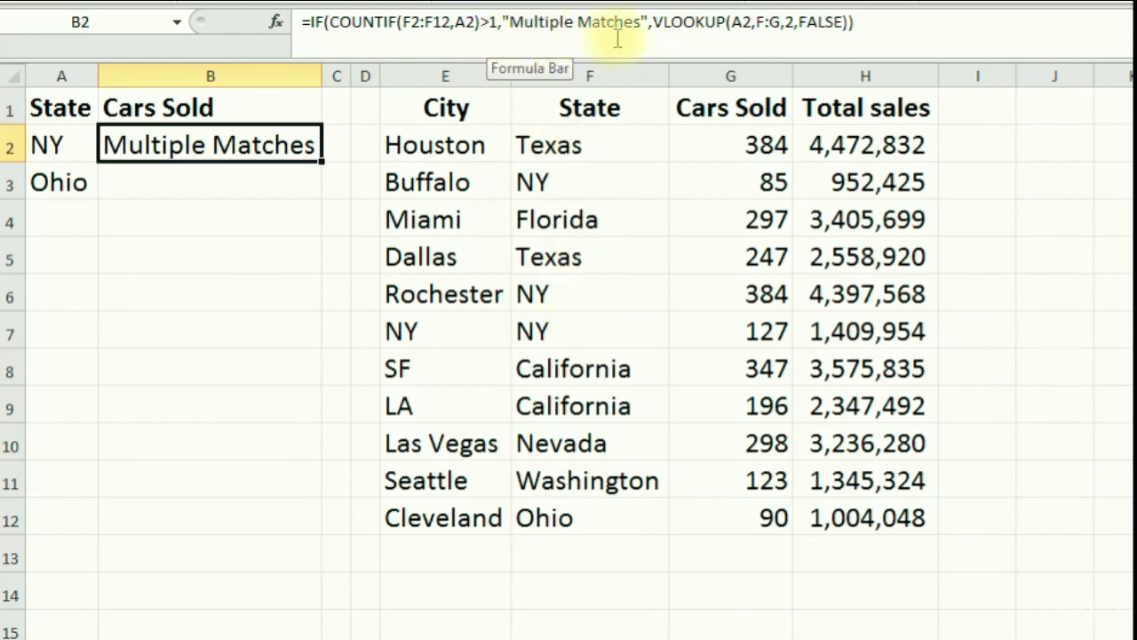
drag(319, 164, 320, 195)
click(272, 184)
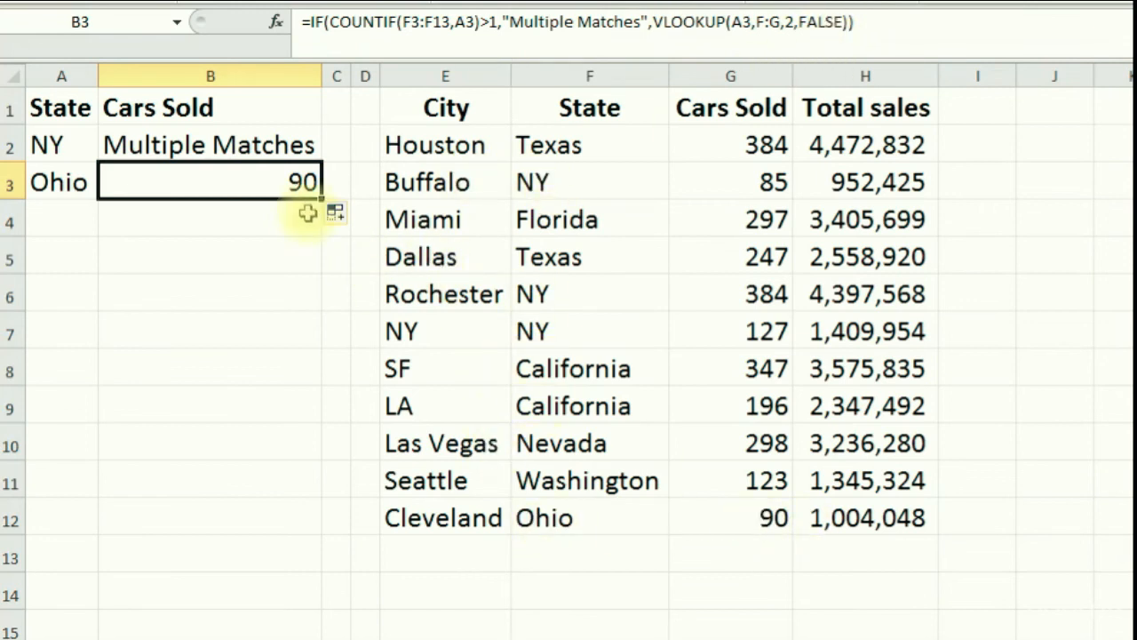
click(218, 256)
click(212, 295)
click(222, 242)
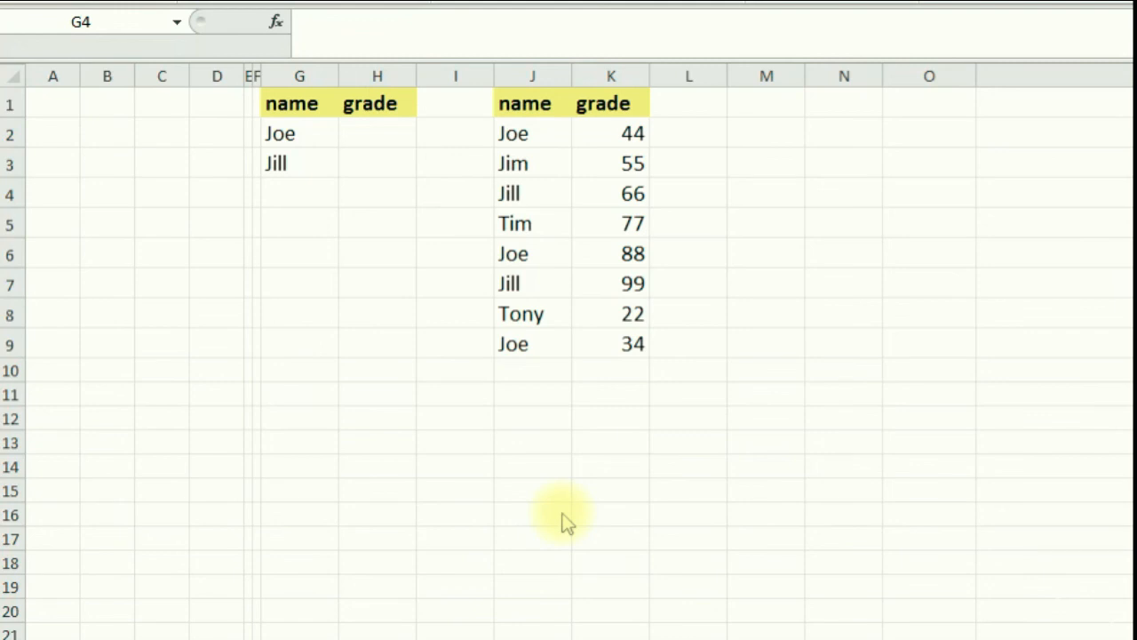
Examine the names and grades listed in the source table in columns J and K.
click(530, 133)
click(524, 156)
click(525, 187)
click(517, 226)
click(524, 286)
click(616, 142)
click(607, 169)
click(604, 190)
click(600, 255)
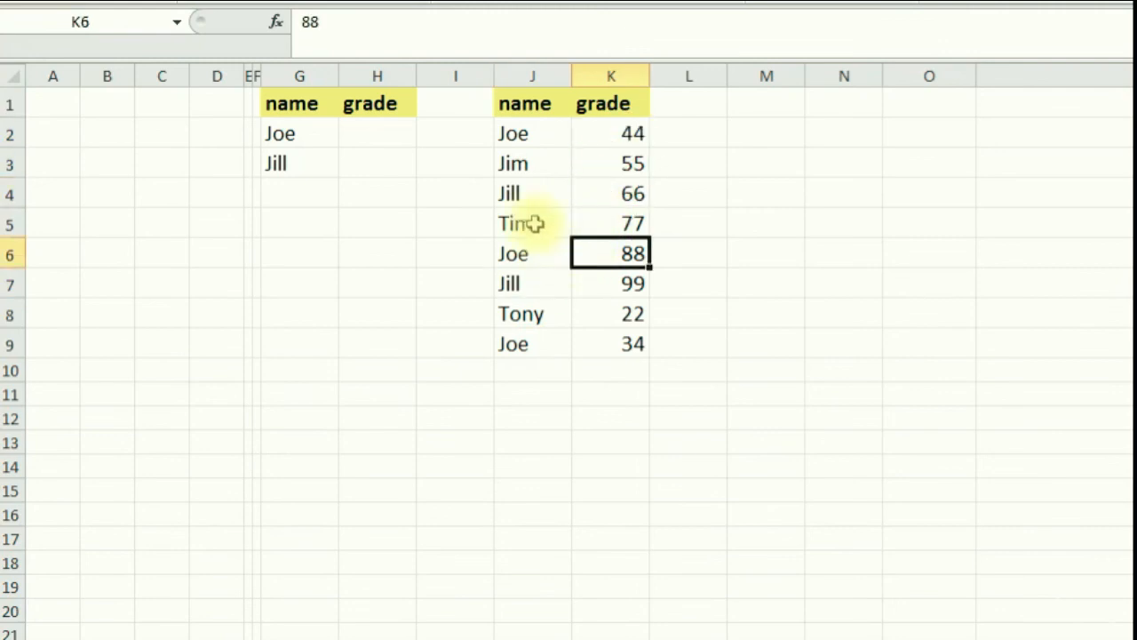
Compare the grades of the repeated name in rows 2, 6 and 9 with the lookup names in G2:G3 and grade cell H2.
click(533, 138)
click(610, 136)
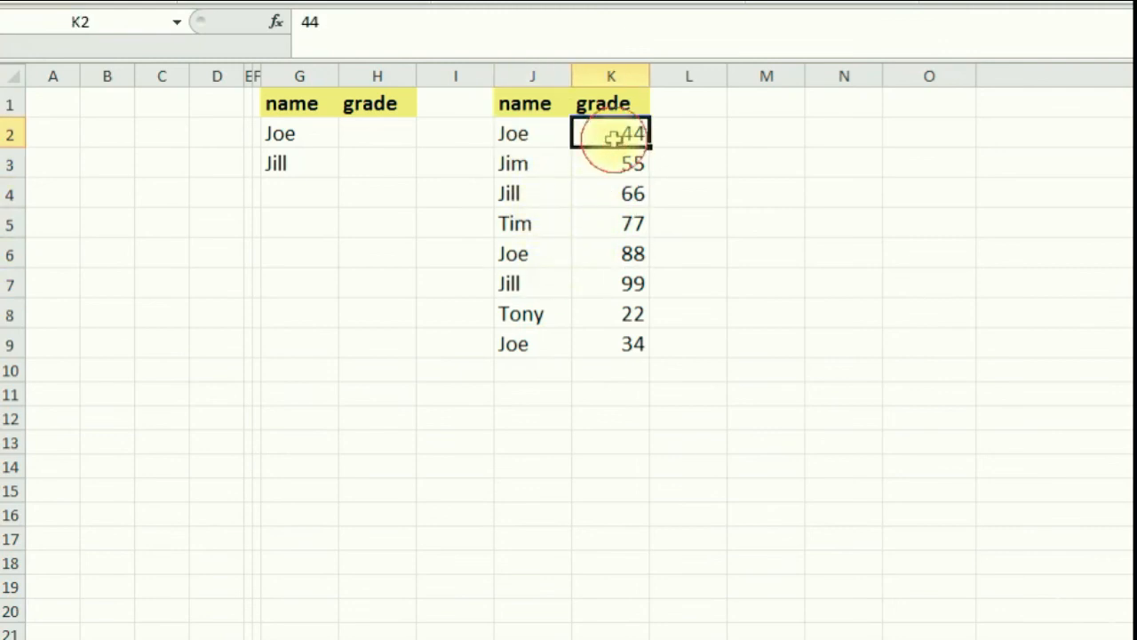
click(533, 256)
click(613, 254)
click(531, 346)
click(622, 344)
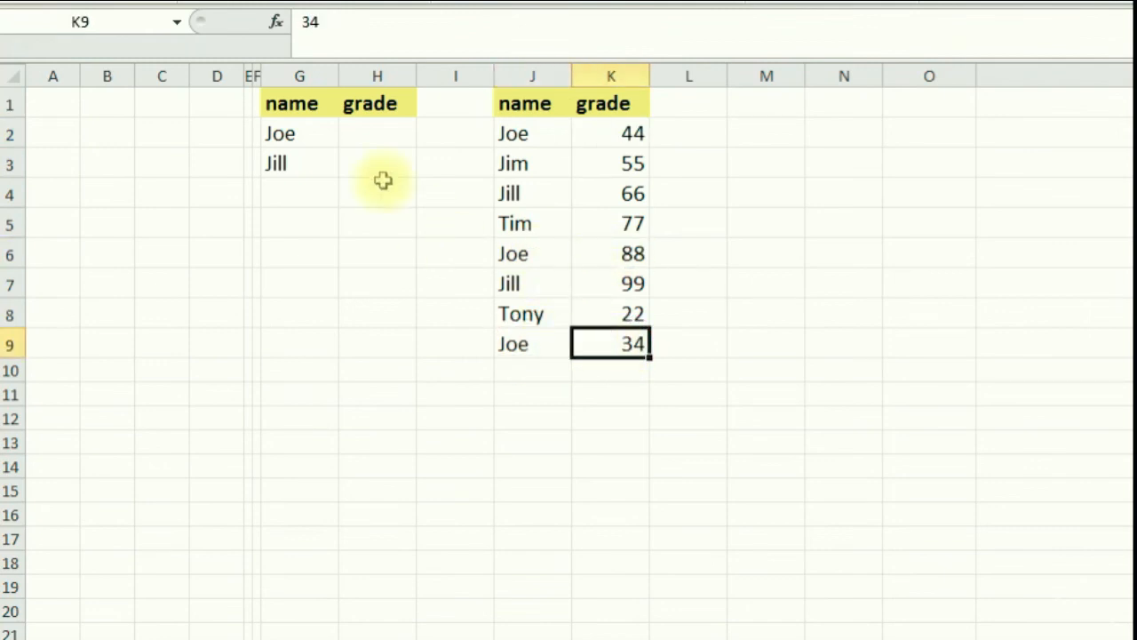
click(294, 134)
click(305, 165)
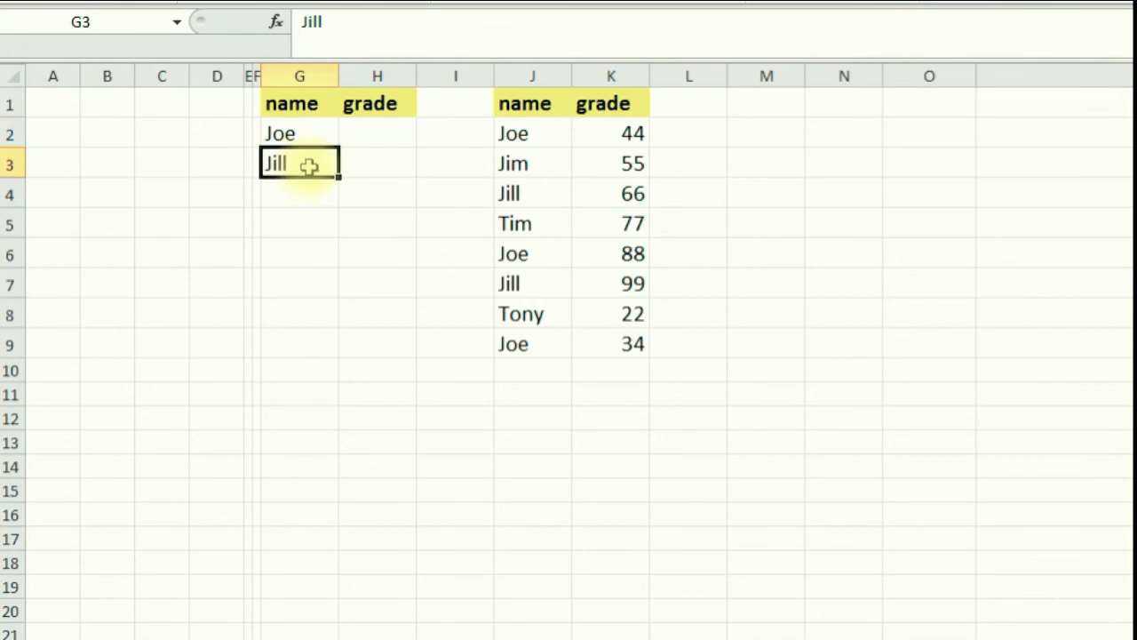
click(307, 133)
click(353, 134)
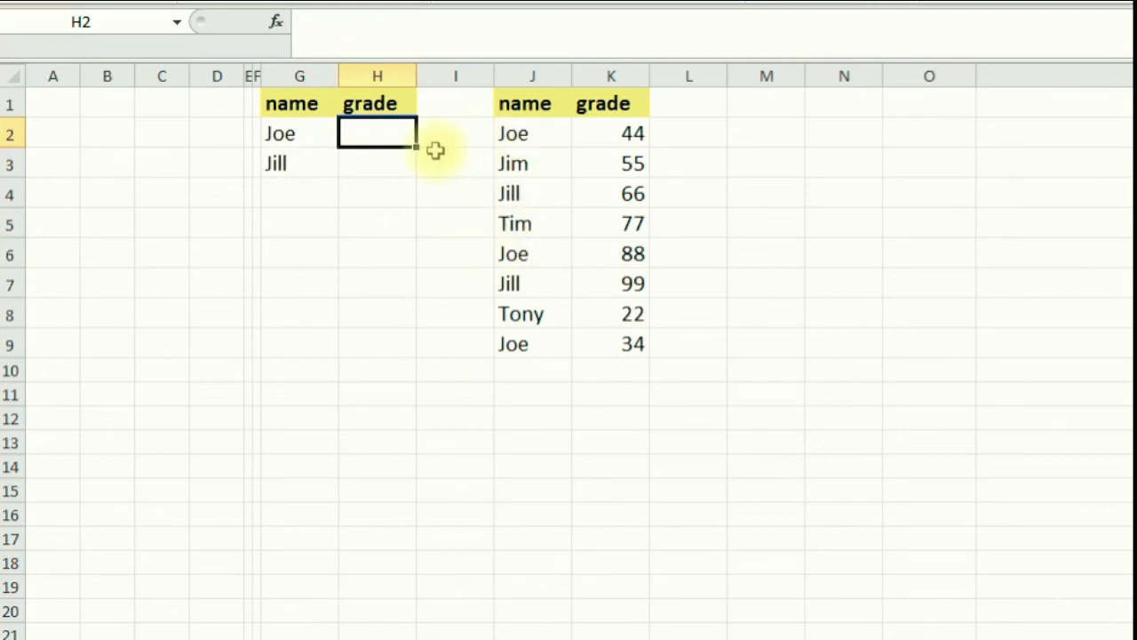
Insert a new column before the source table's name column and enter the heading "added" in J1.
click(531, 73)
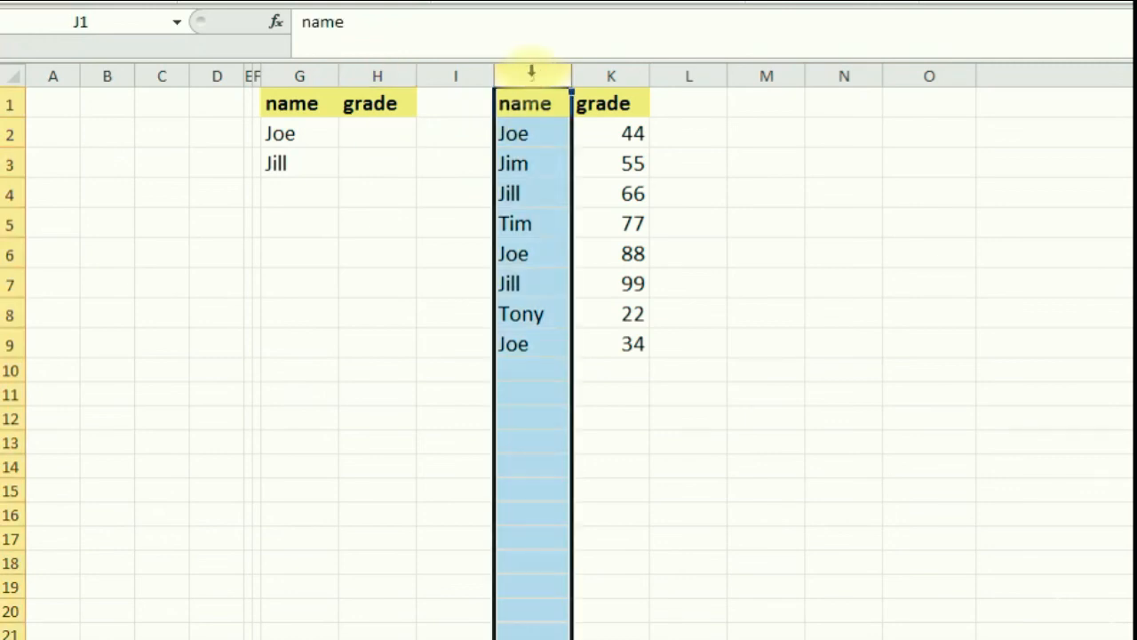
right_click(531, 75)
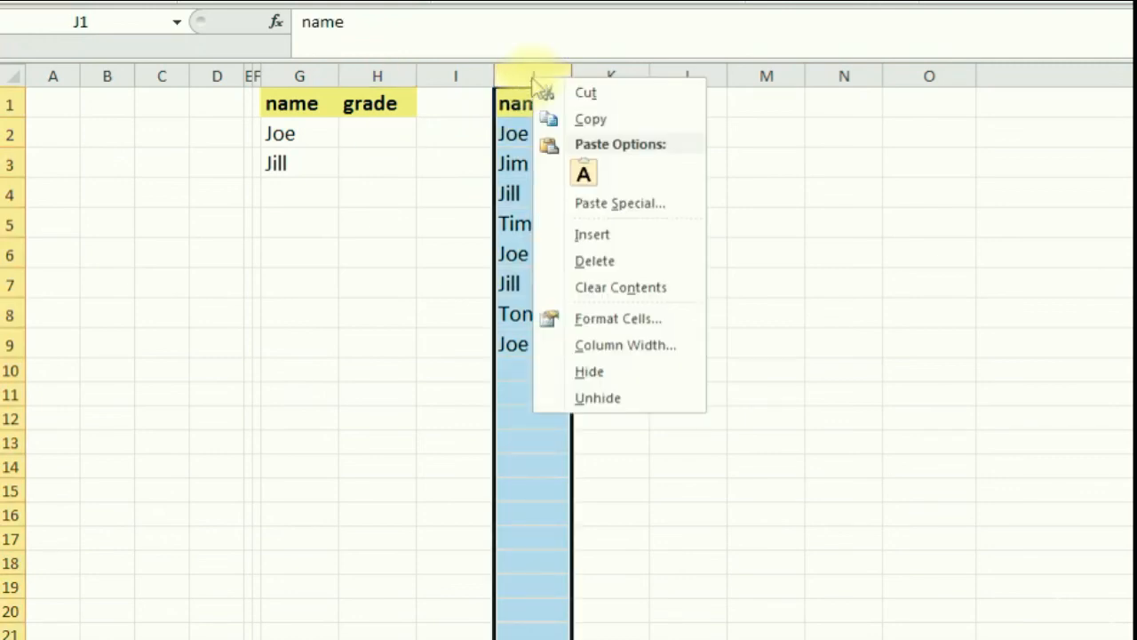
click(589, 234)
click(533, 104)
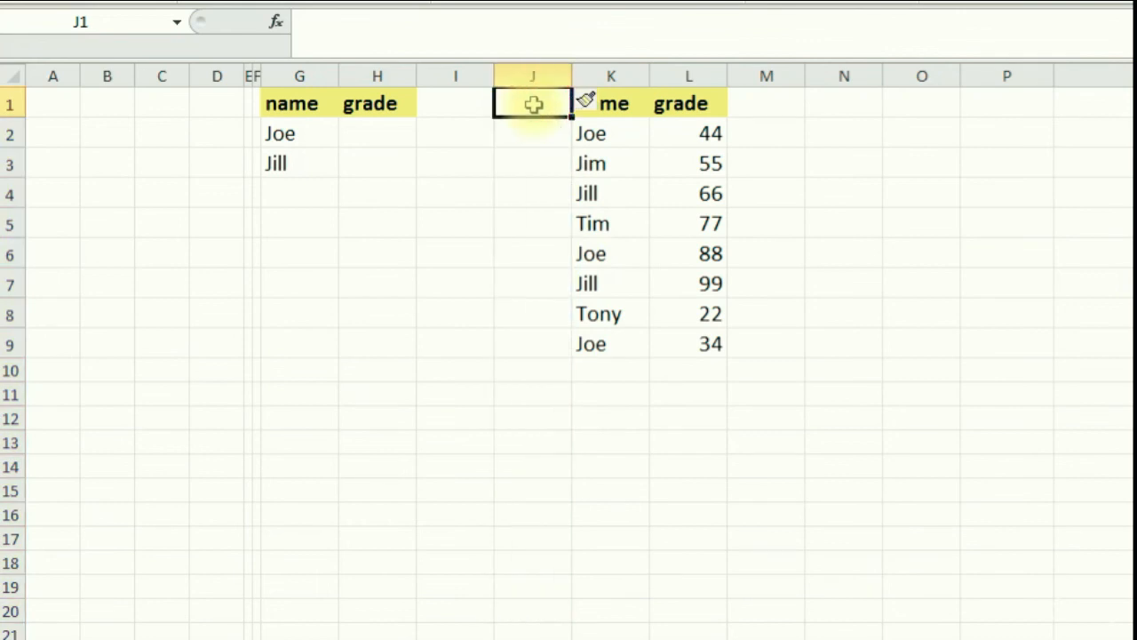
text(added)
key(Return)
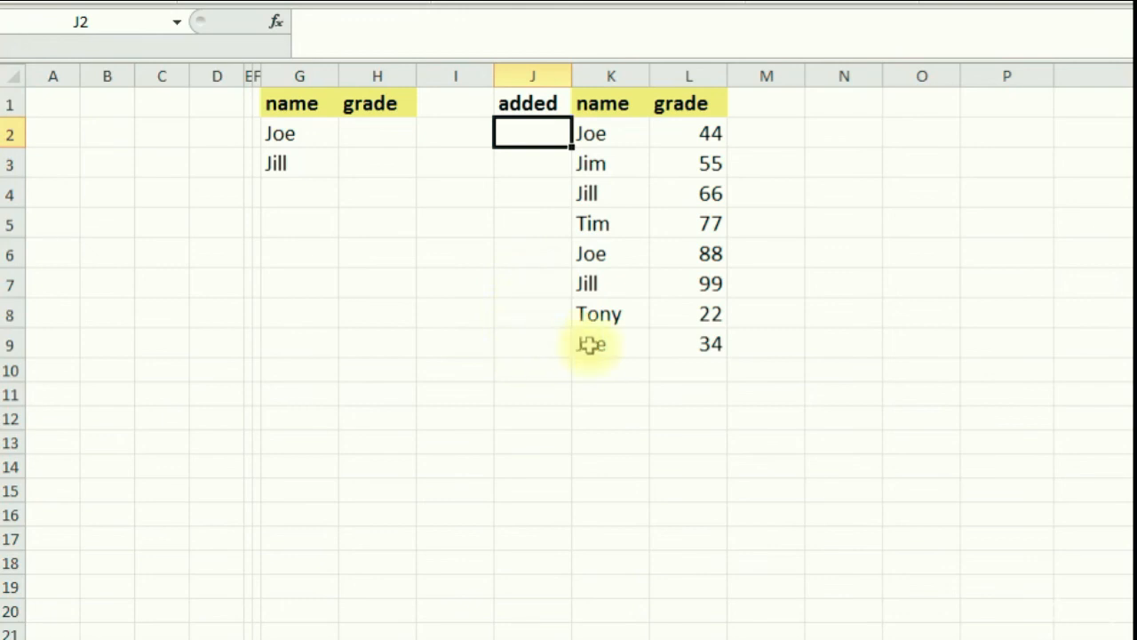
Append 2 to the lookup name in G2 so it refers to that name's second occurrence.
click(300, 134)
click(366, 21)
text(2)
key(Return)
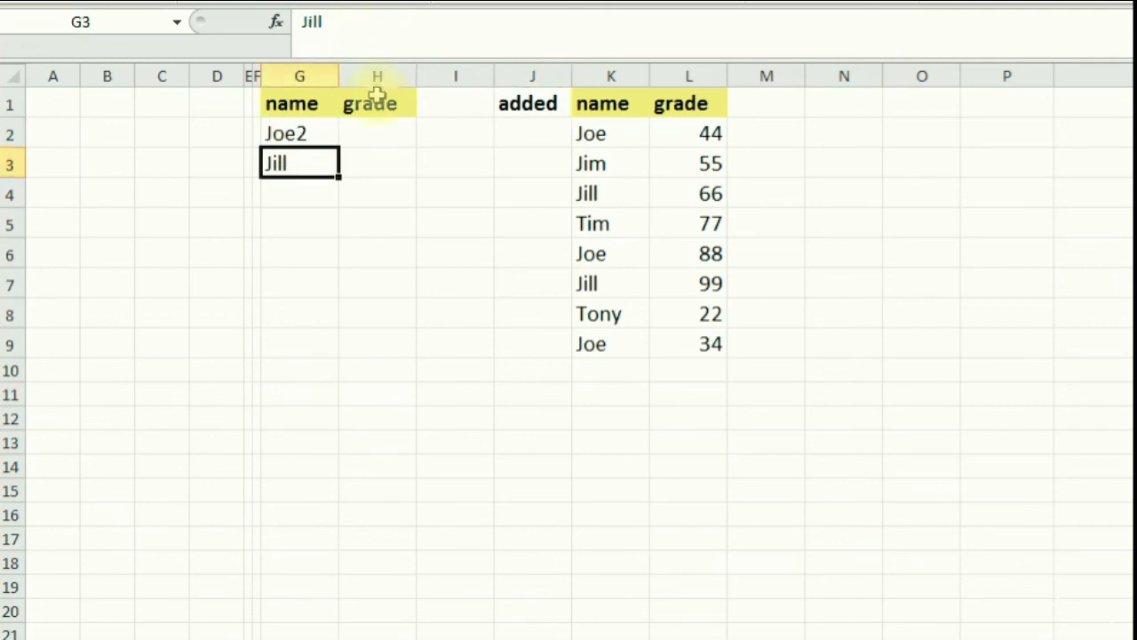
click(369, 132)
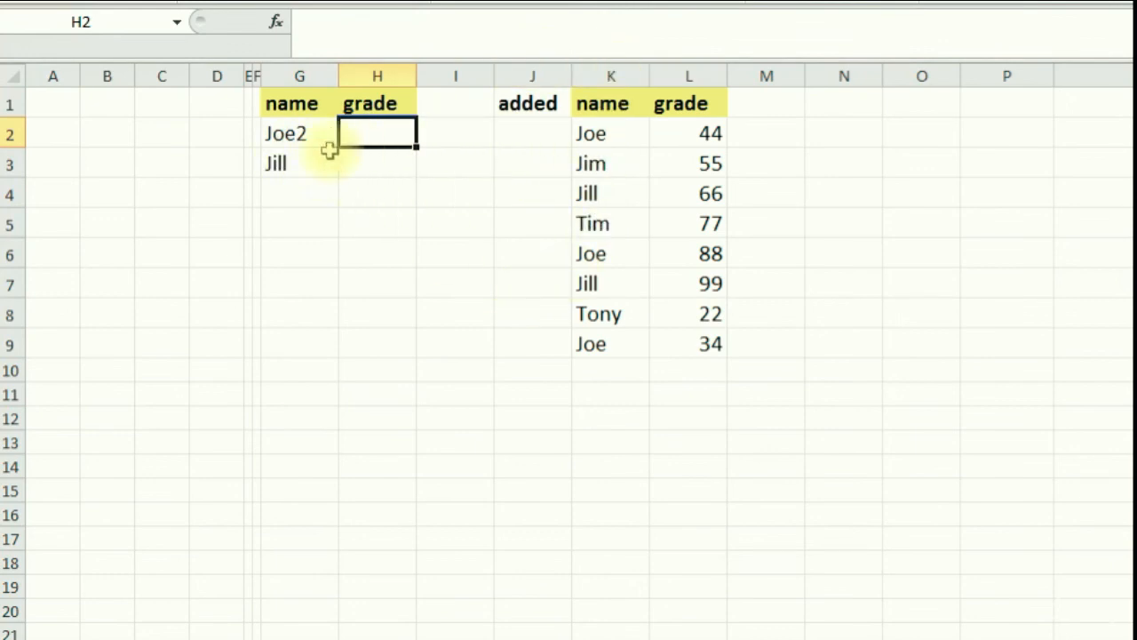
click(306, 134)
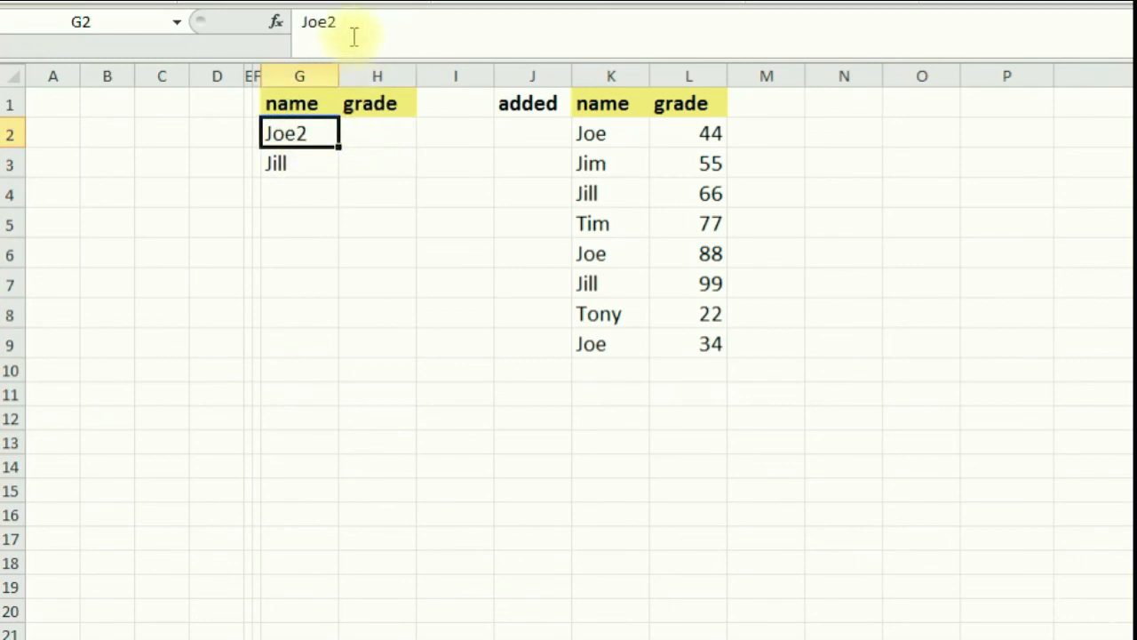
click(377, 136)
click(316, 146)
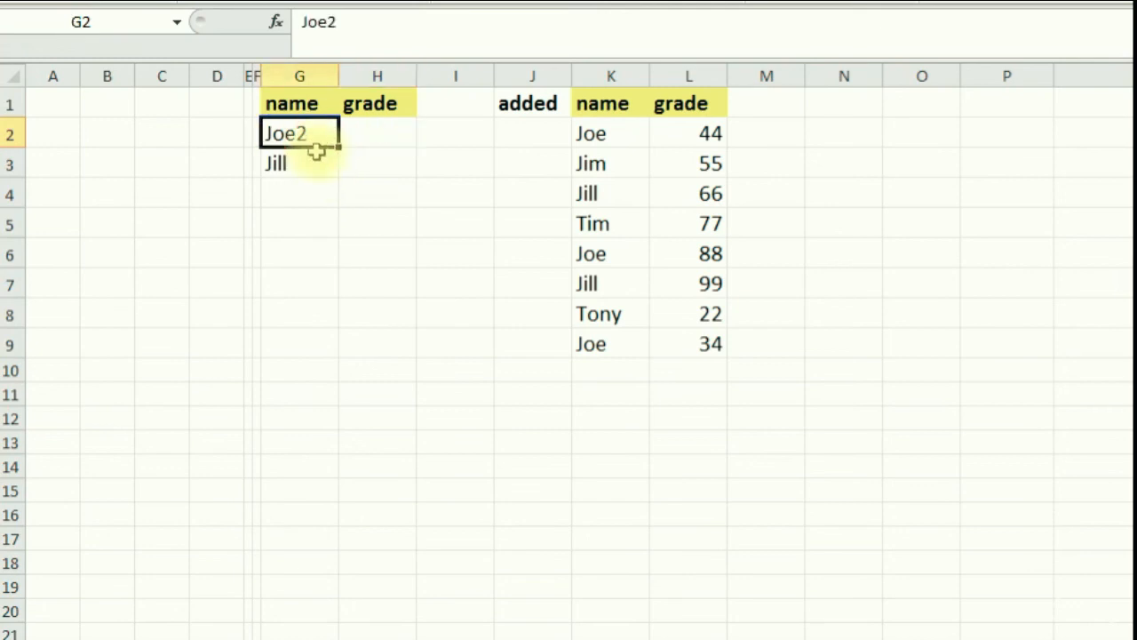
Start a formula in J2 that joins the name in K2 to a COUNTIF function: =K2&countif(.
click(539, 137)
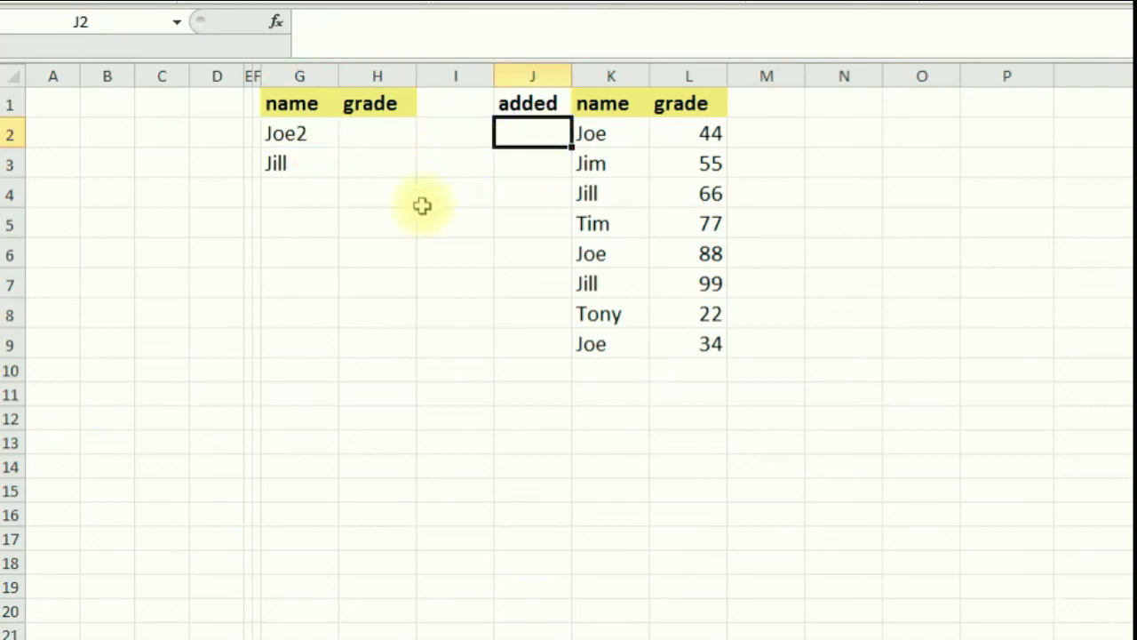
text(=)
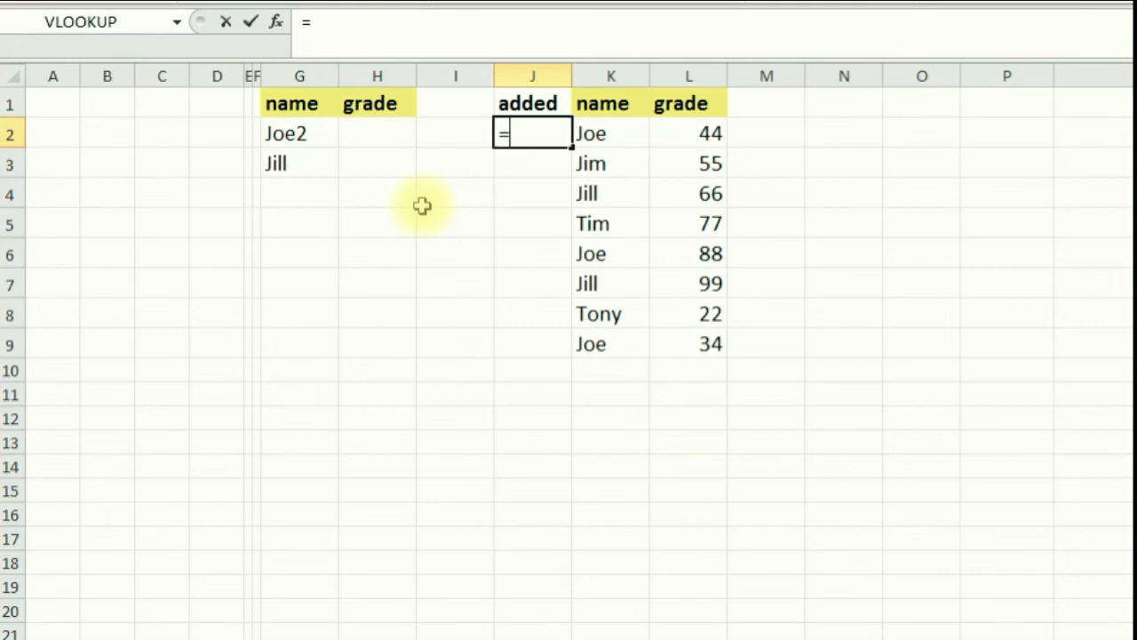
click(604, 135)
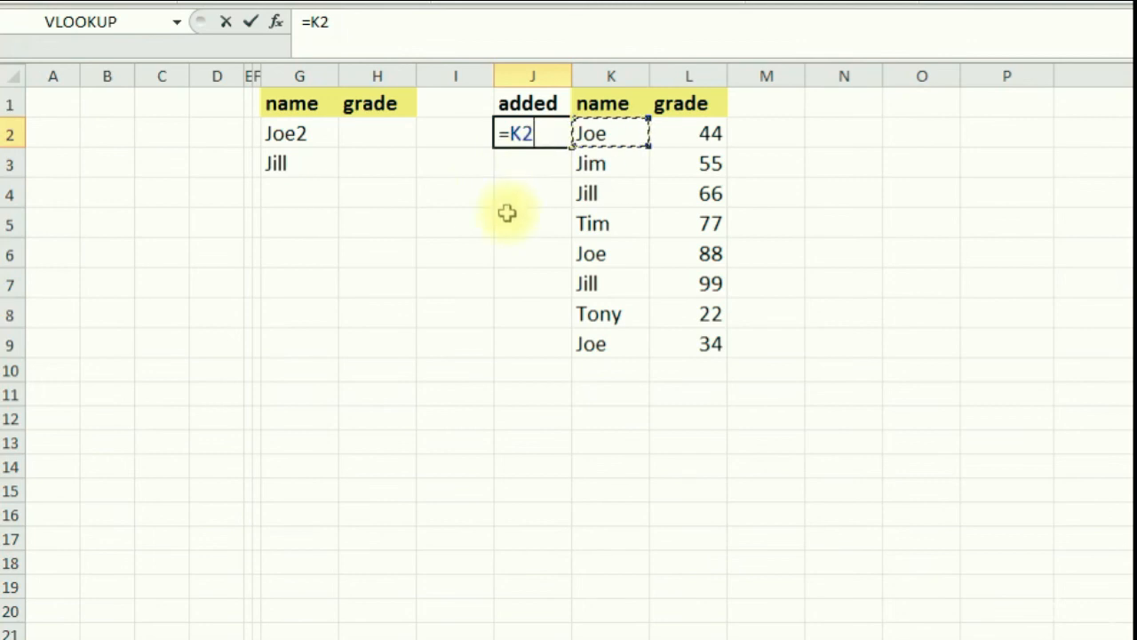
text(&)
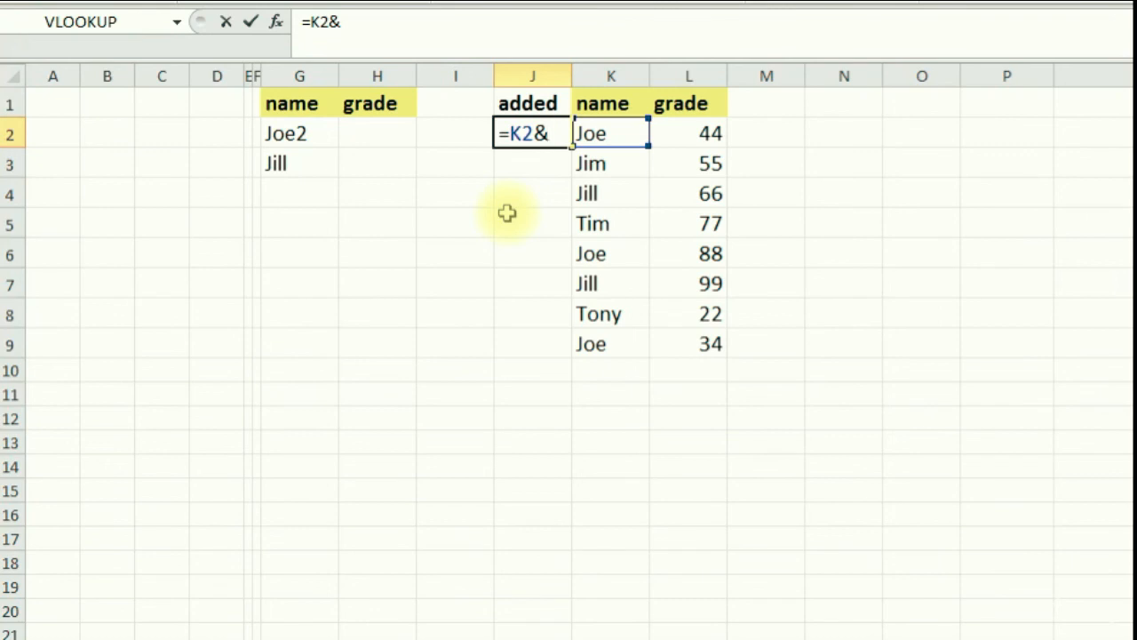
text(countif)
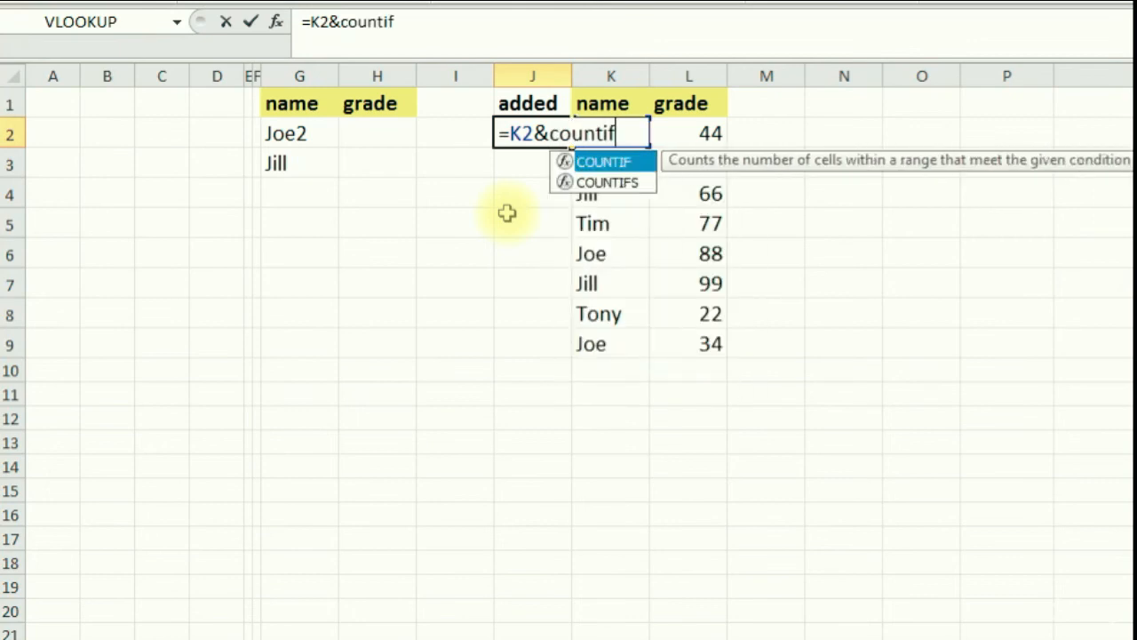
text(()
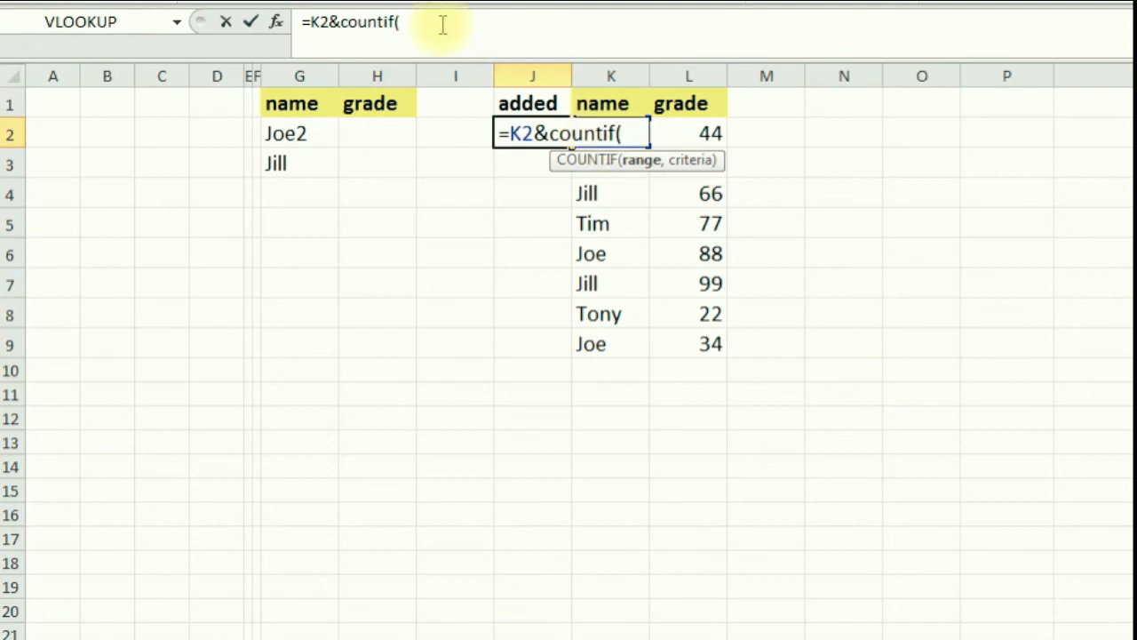
Complete the helper formula in J2 with COUNTIF range K2:K2 and criteria K2, giving =K2&COUNTIF(K2:K2,K2).
click(699, 133)
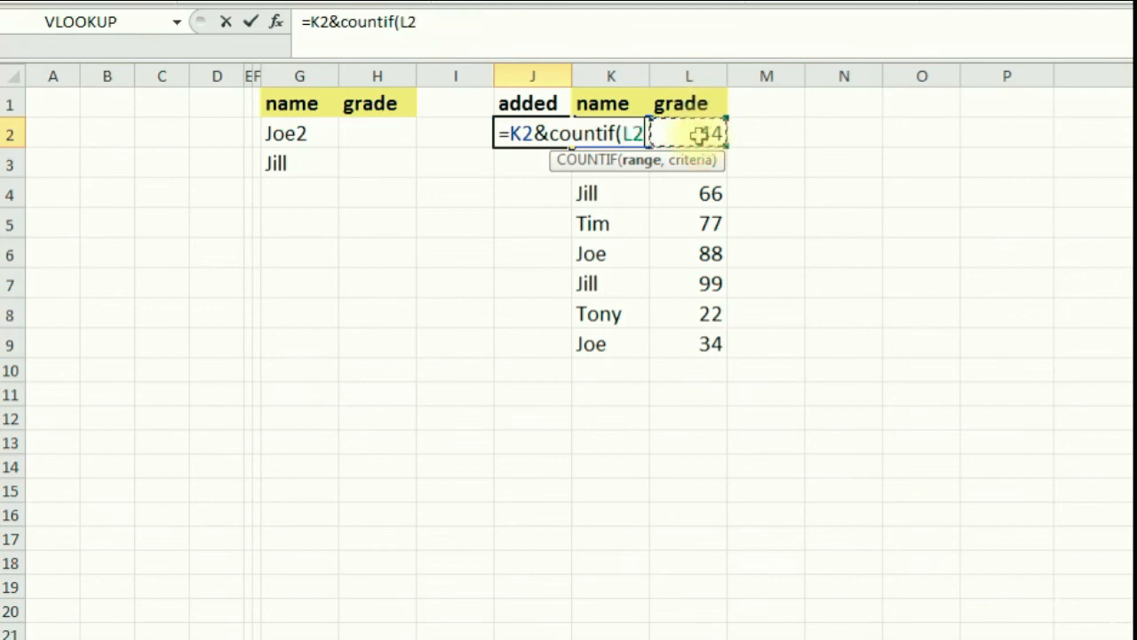
click(646, 134)
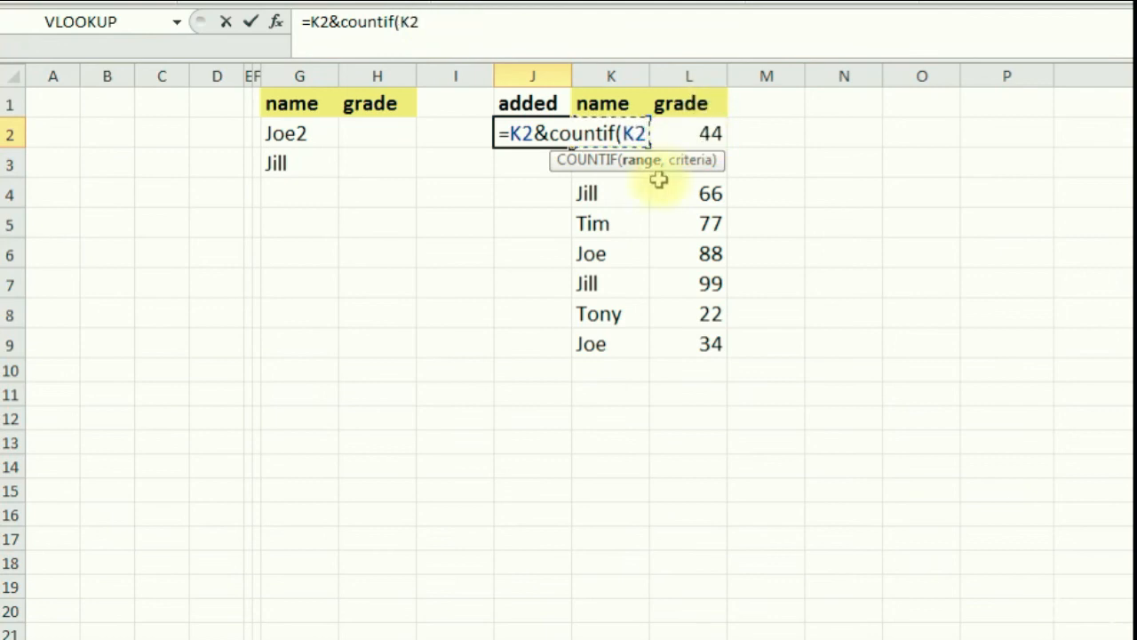
drag(643, 180, 643, 180)
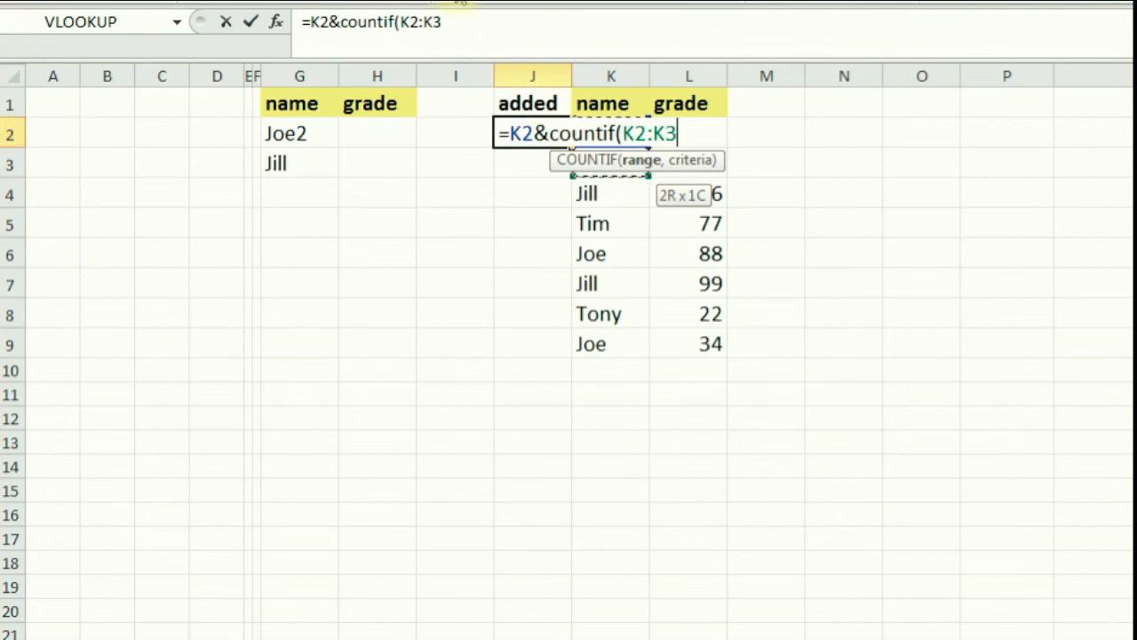
click(460, 22)
key(BackSpace)
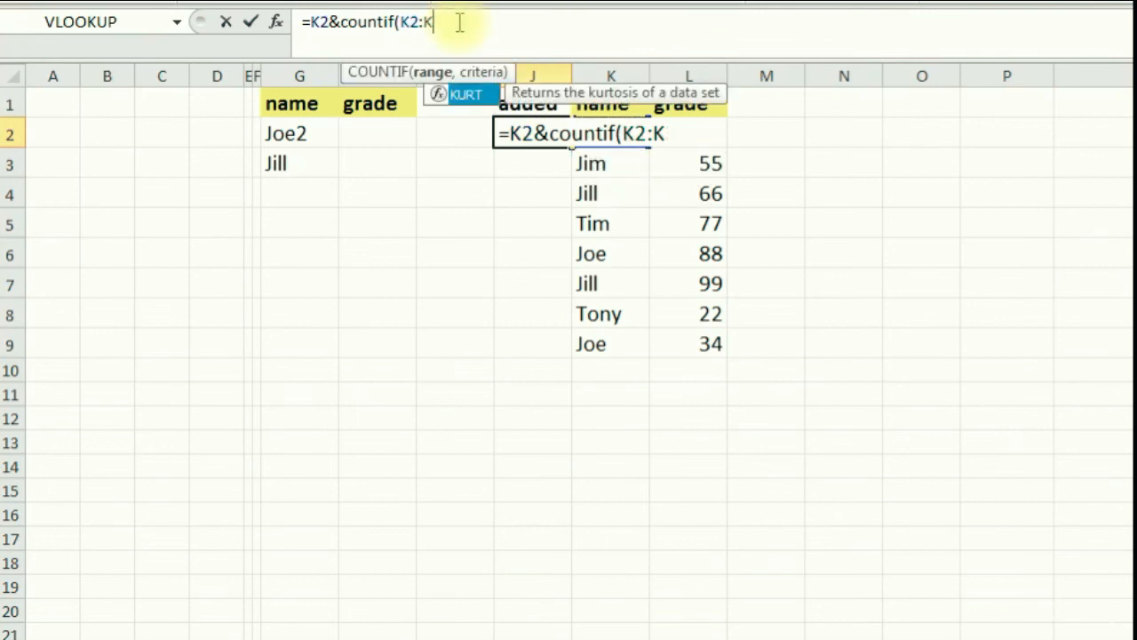
text(2)
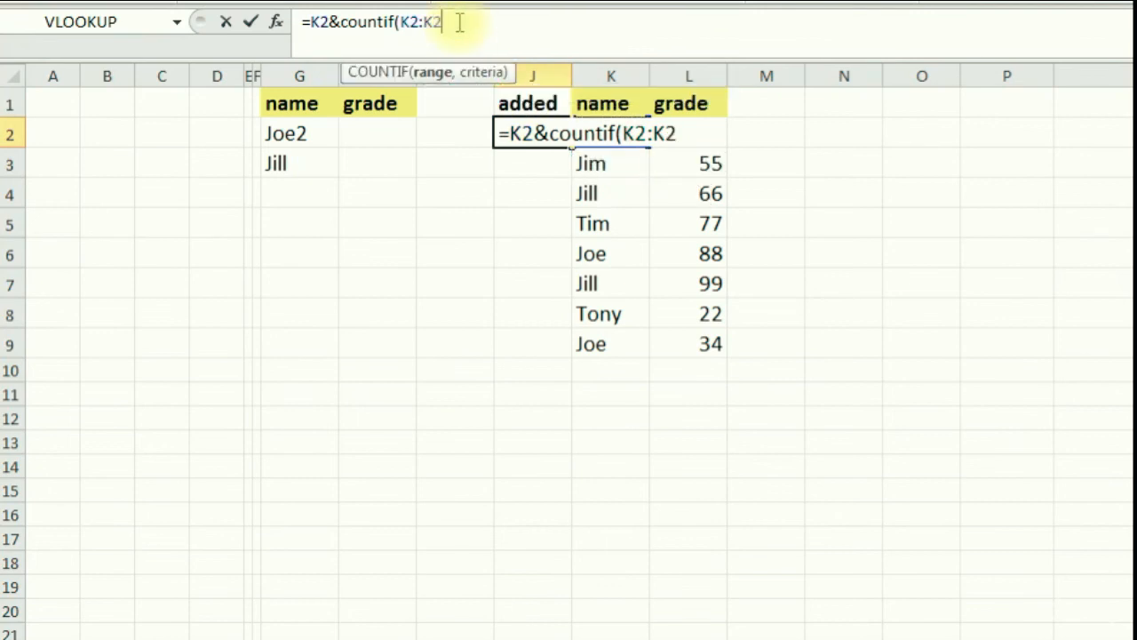
text(,)
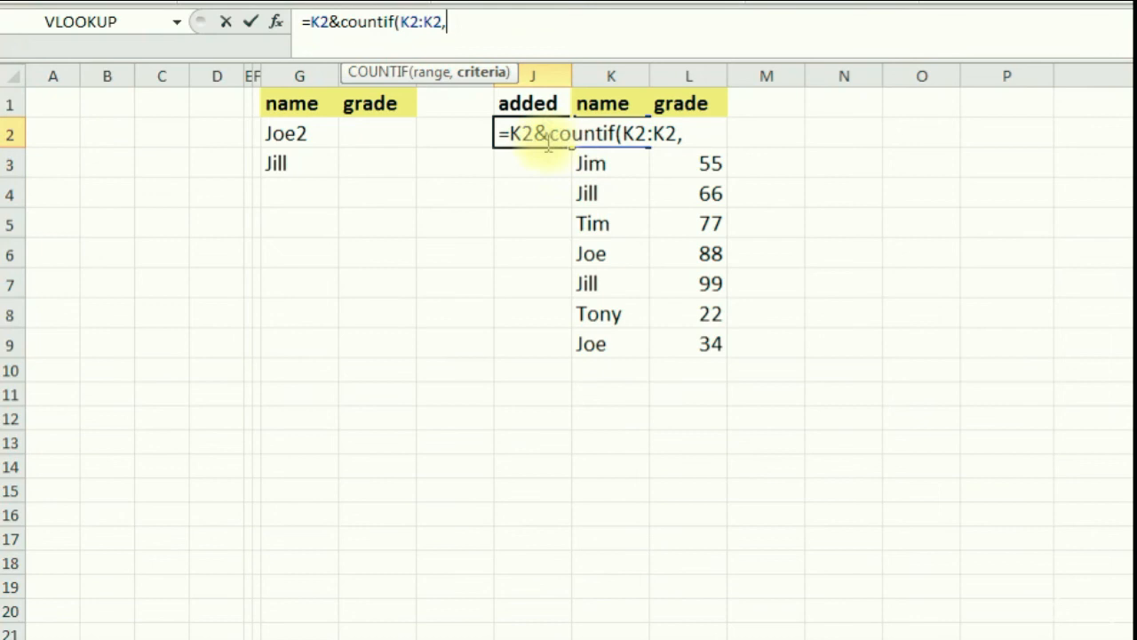
text(k2)
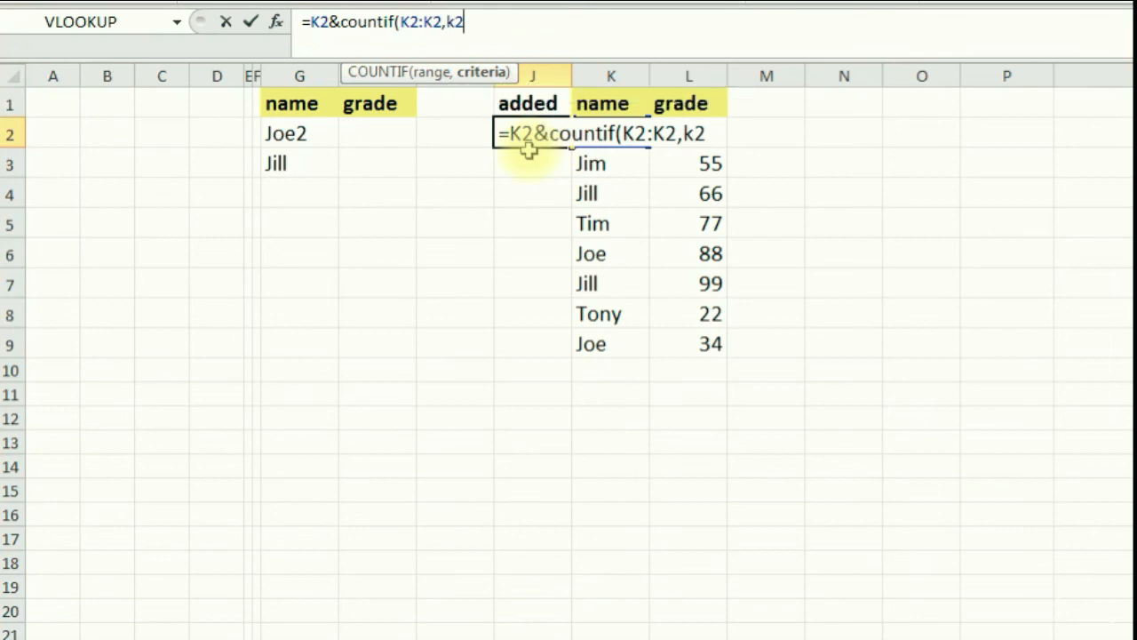
key(Return)
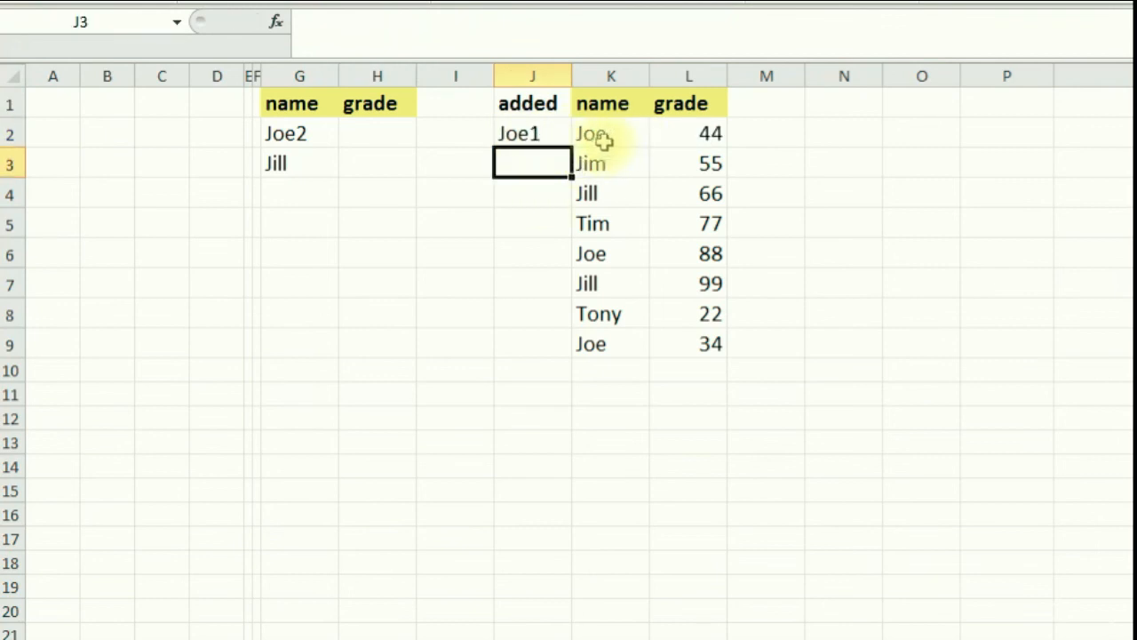
Fill the J2 helper formula down through J7 and inspect the copied formula in J6.
click(522, 133)
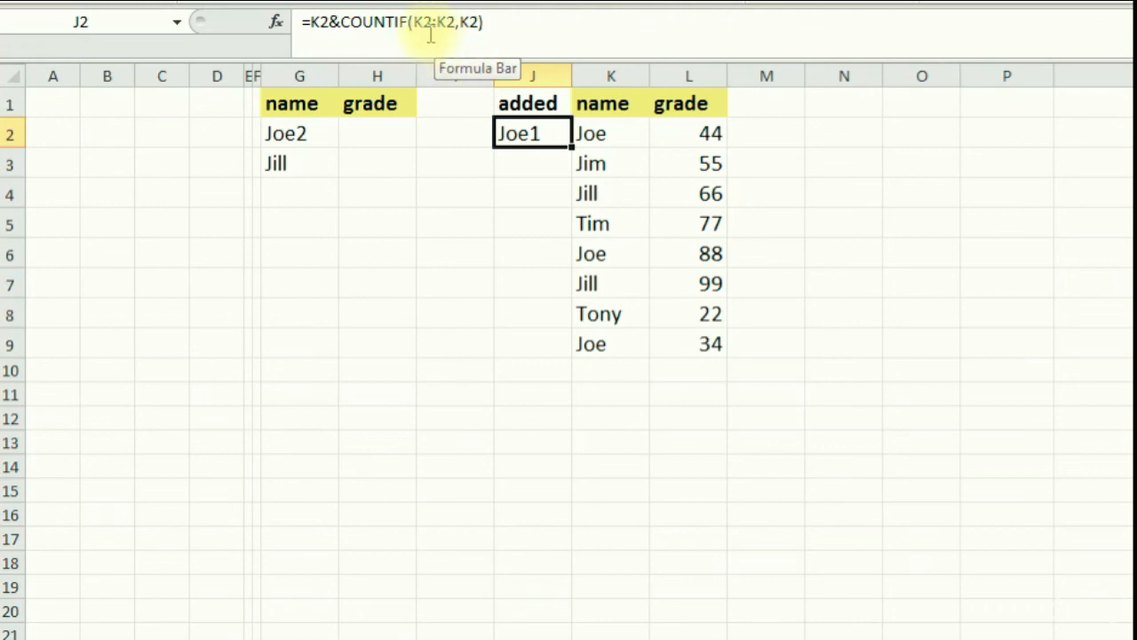
drag(571, 152, 541, 170)
click(541, 167)
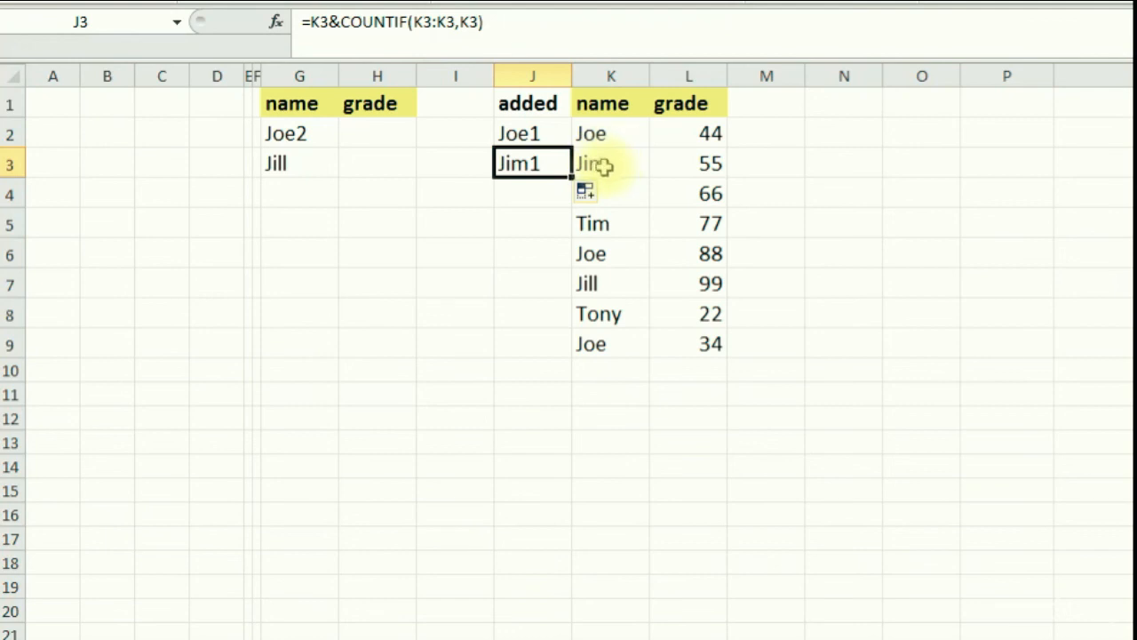
drag(570, 177, 565, 285)
click(549, 262)
click(589, 255)
click(543, 255)
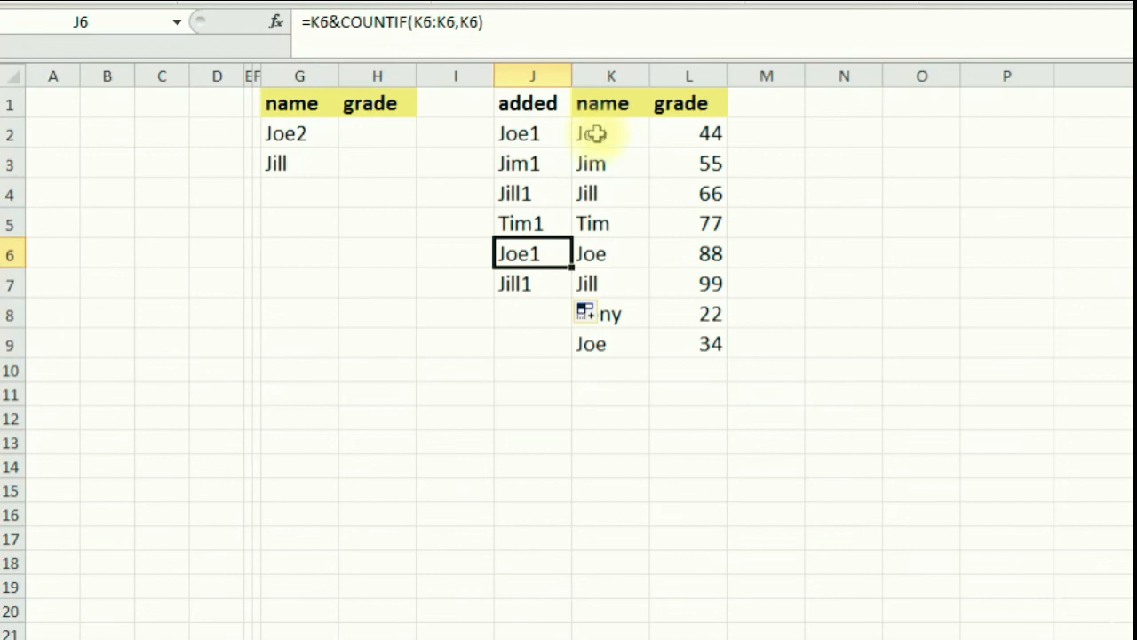
Make the start of the COUNTIF range in J2 absolute, so the formula reads =K2&COUNTIF($K$2:K2,K2).
click(526, 133)
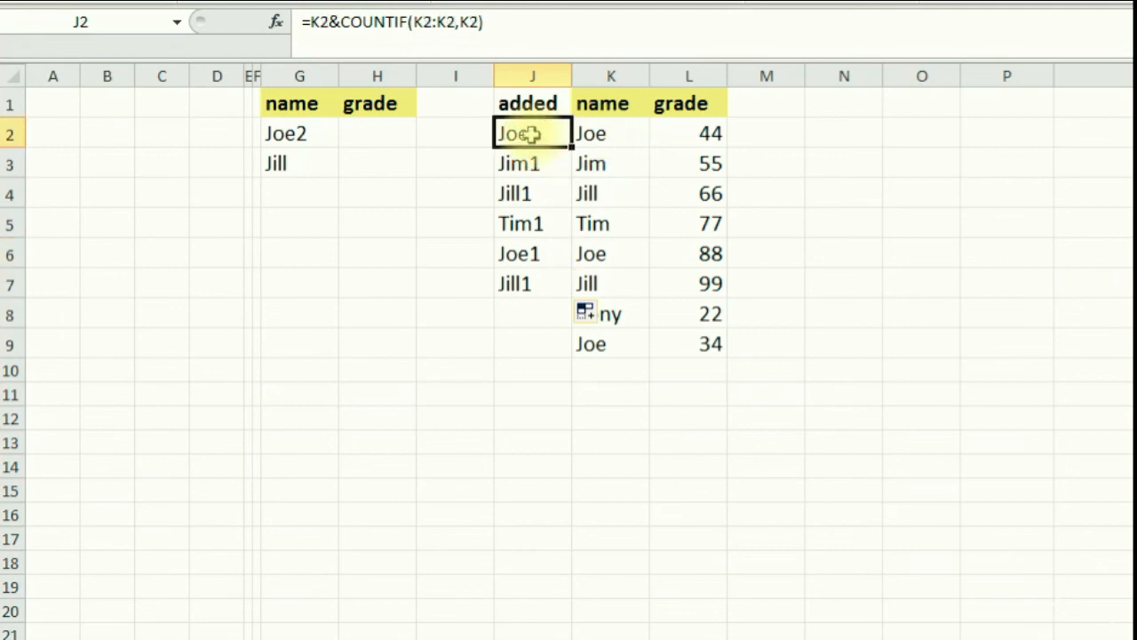
click(414, 21)
text($)
key(Right)
text($)
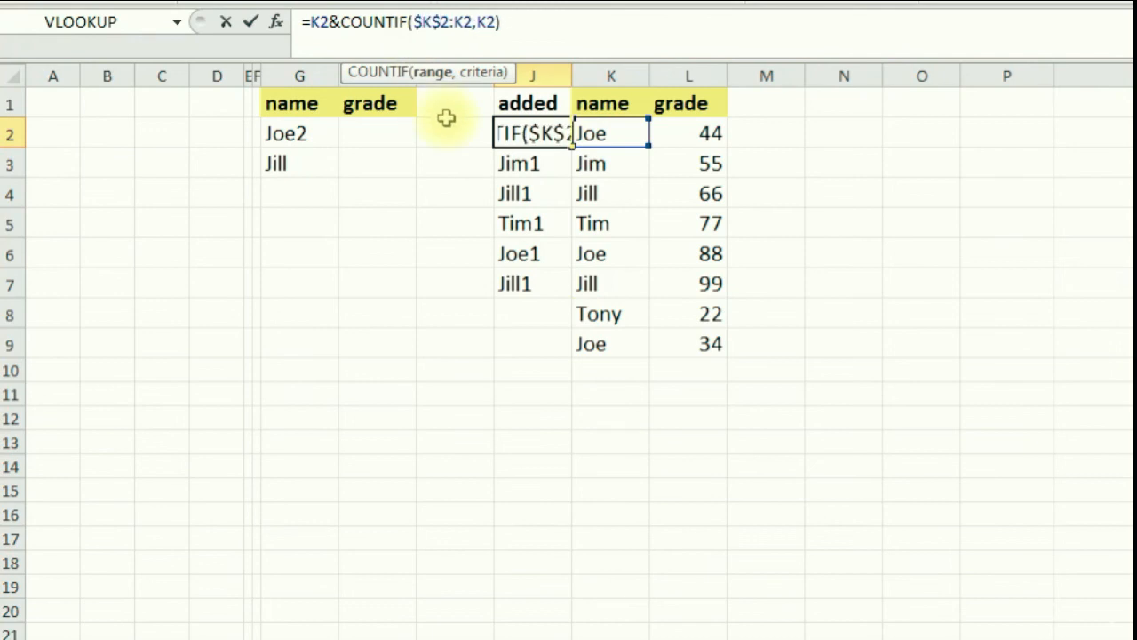
key(Return)
Fill the helper formula with the anchored range from J2 down to J9 and check J6.
click(540, 127)
drag(570, 147, 584, 373)
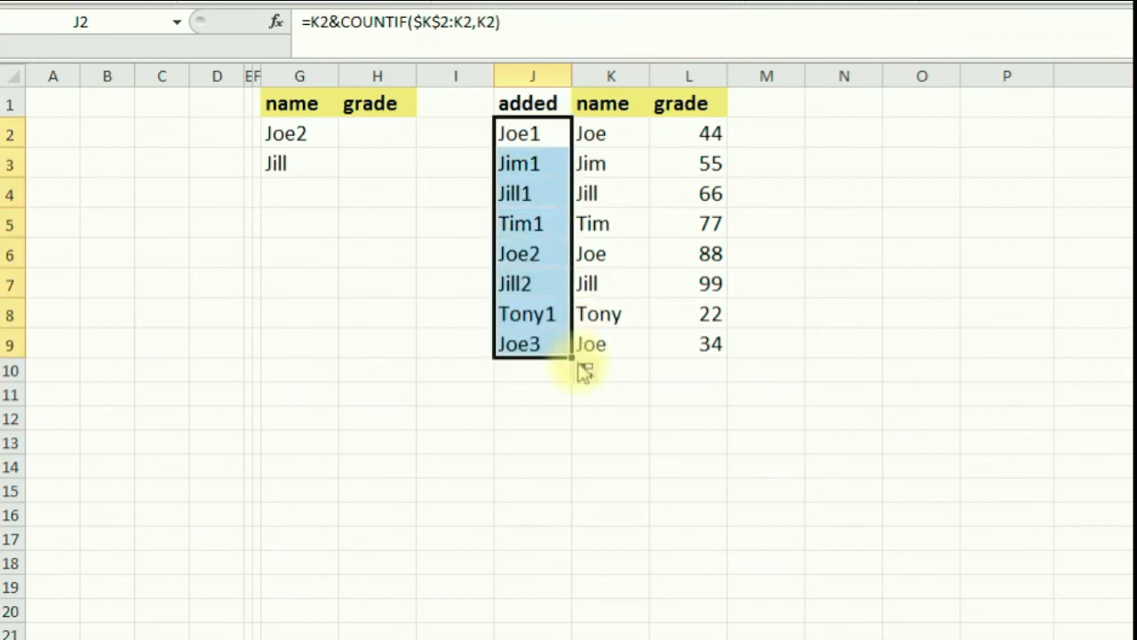
click(524, 133)
click(558, 255)
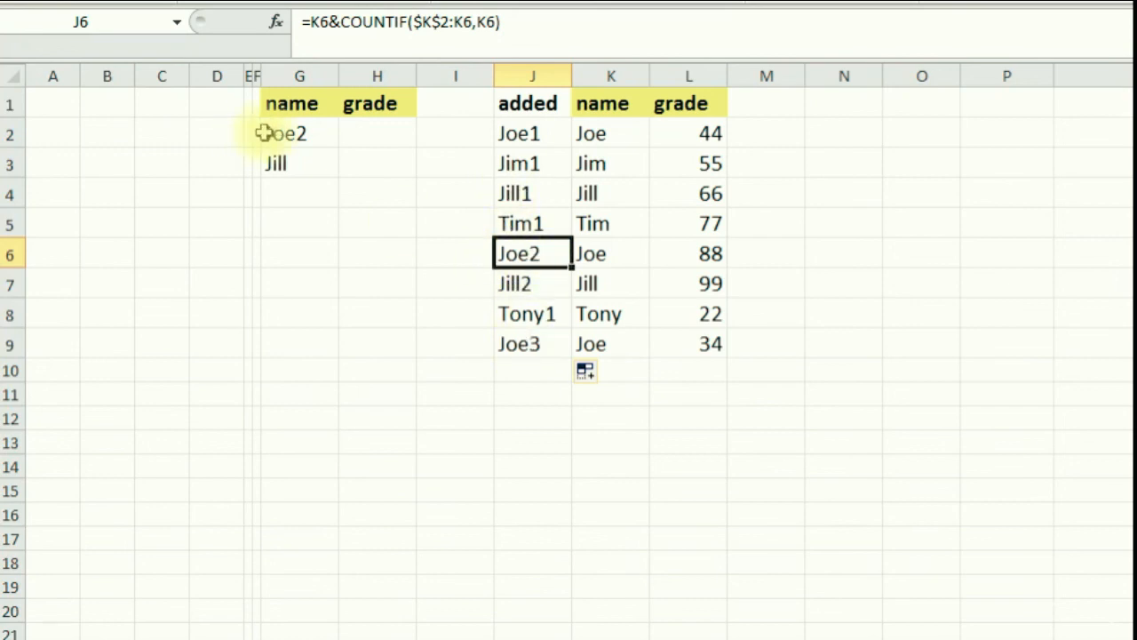
Insert a VLOOKUP function in grade cell H2 with G2 as its lookup value.
click(373, 136)
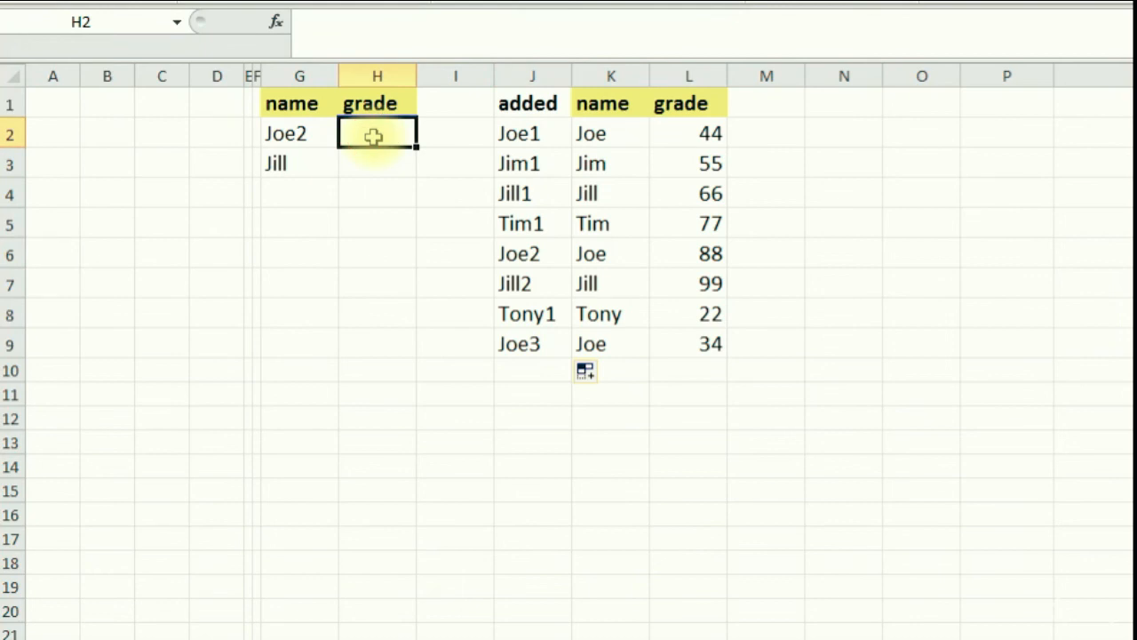
click(274, 23)
double_click(487, 376)
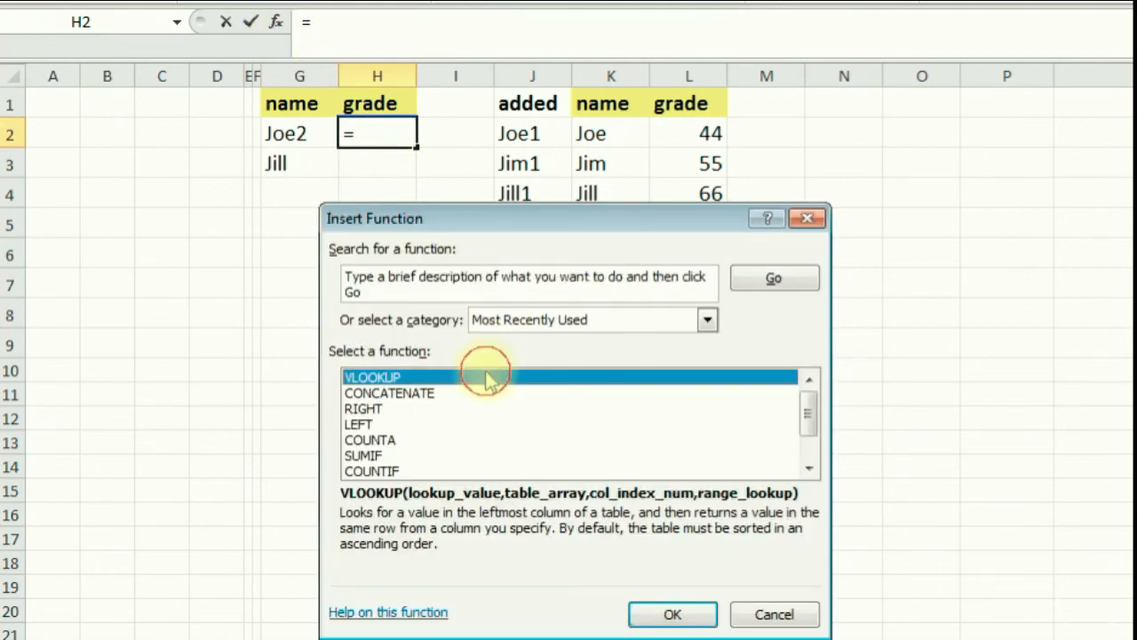
drag(515, 241, 428, 242)
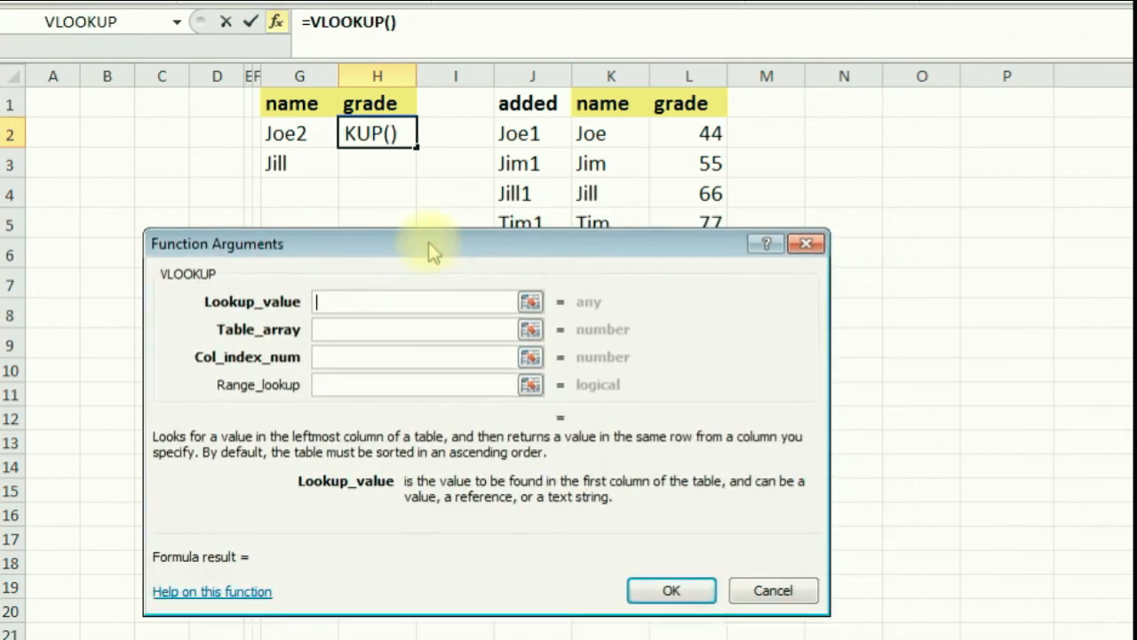
click(293, 135)
Complete the VLOOKUP in H2 with table array J:L, column index 3 and range lookup FALSE.
click(331, 328)
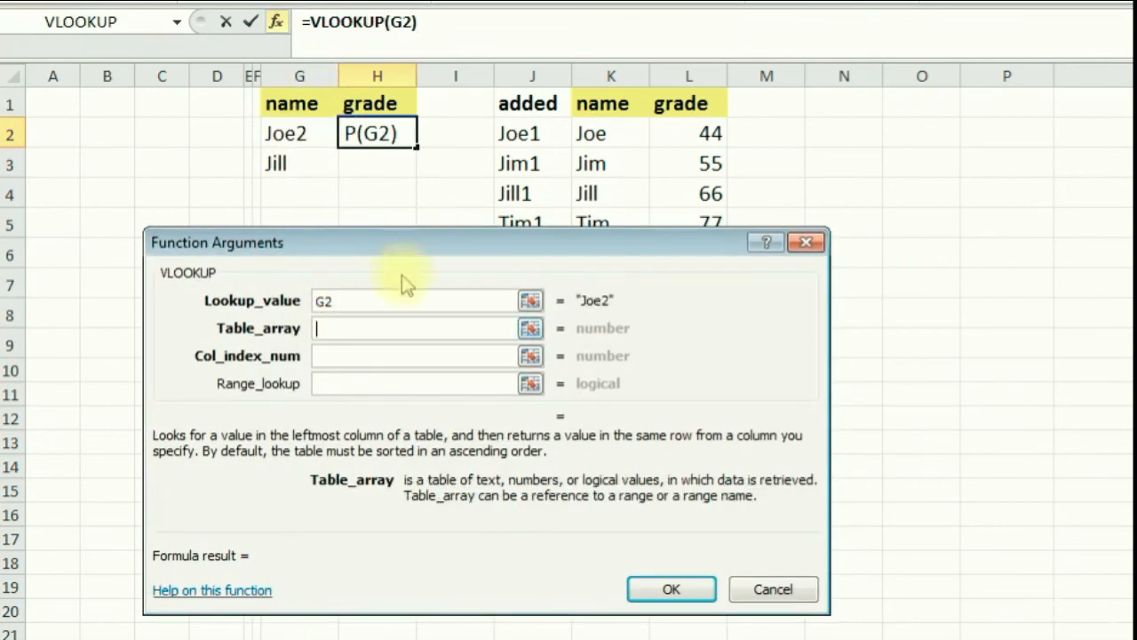
drag(534, 73, 689, 74)
click(343, 357)
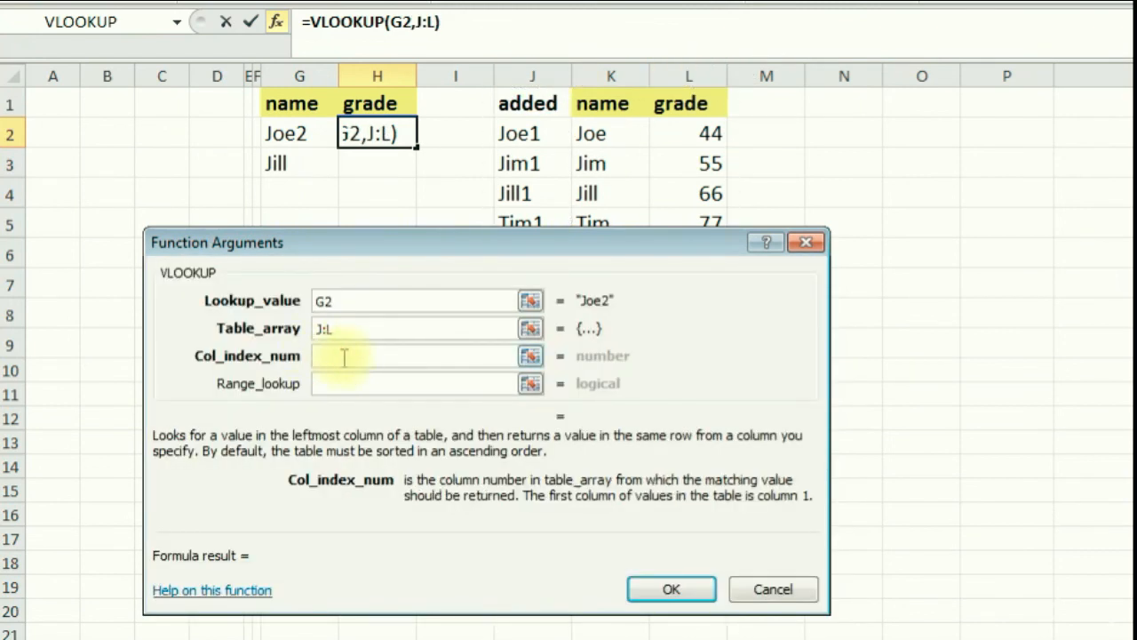
text(3)
click(351, 385)
text(false)
key(Return)
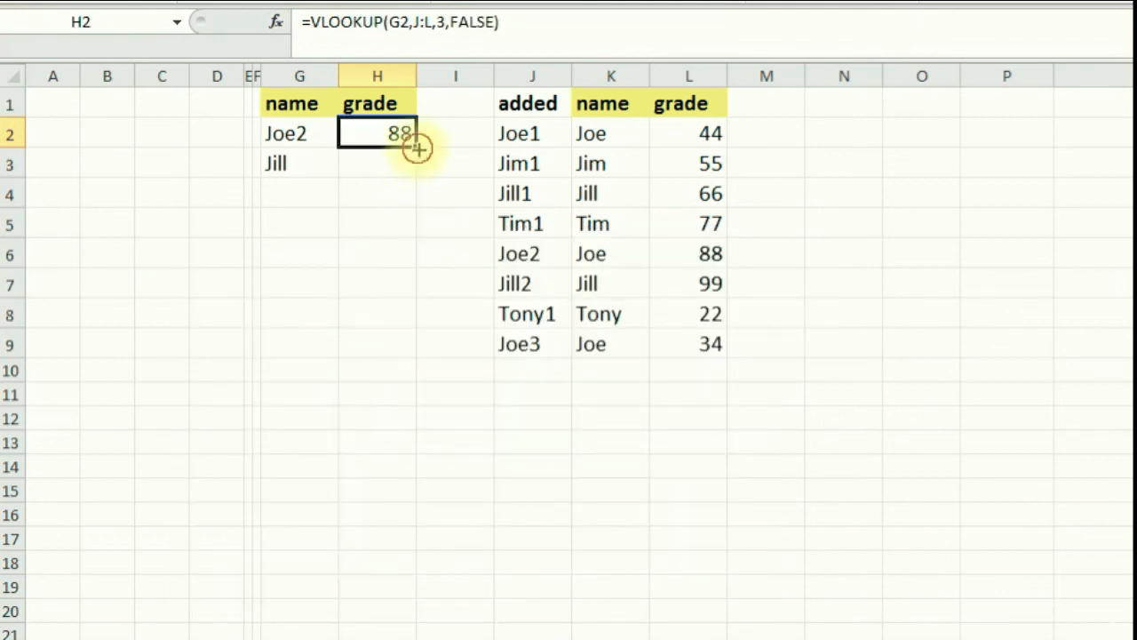
Copy the VLOOKUP formula from H2 down to H3 and check both grade cells.
drag(416, 148, 417, 176)
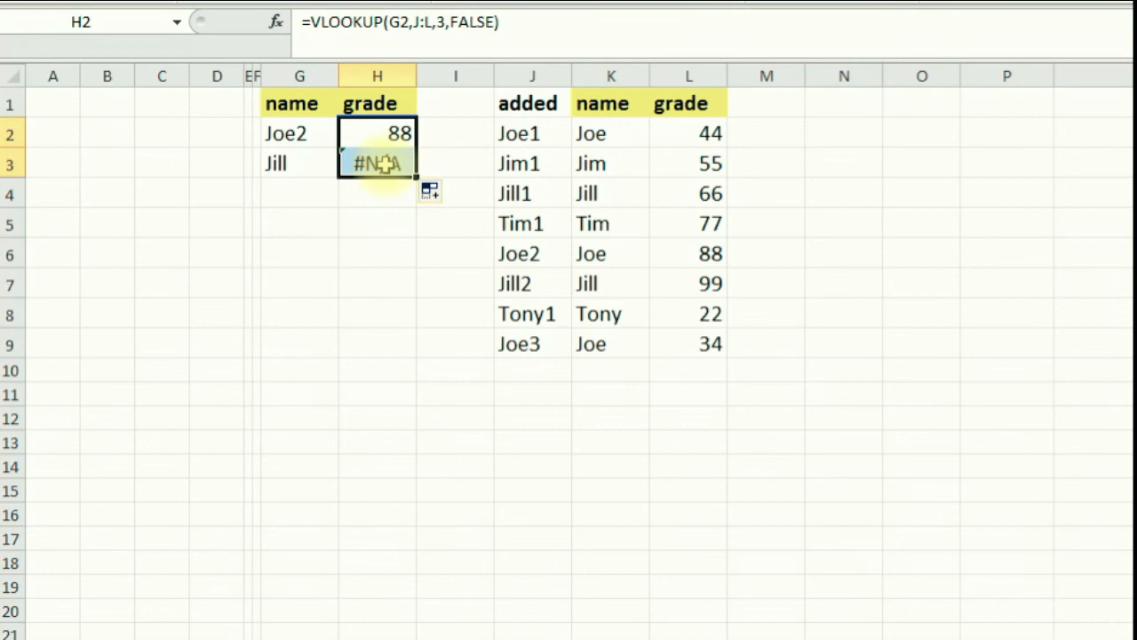
click(377, 161)
click(382, 133)
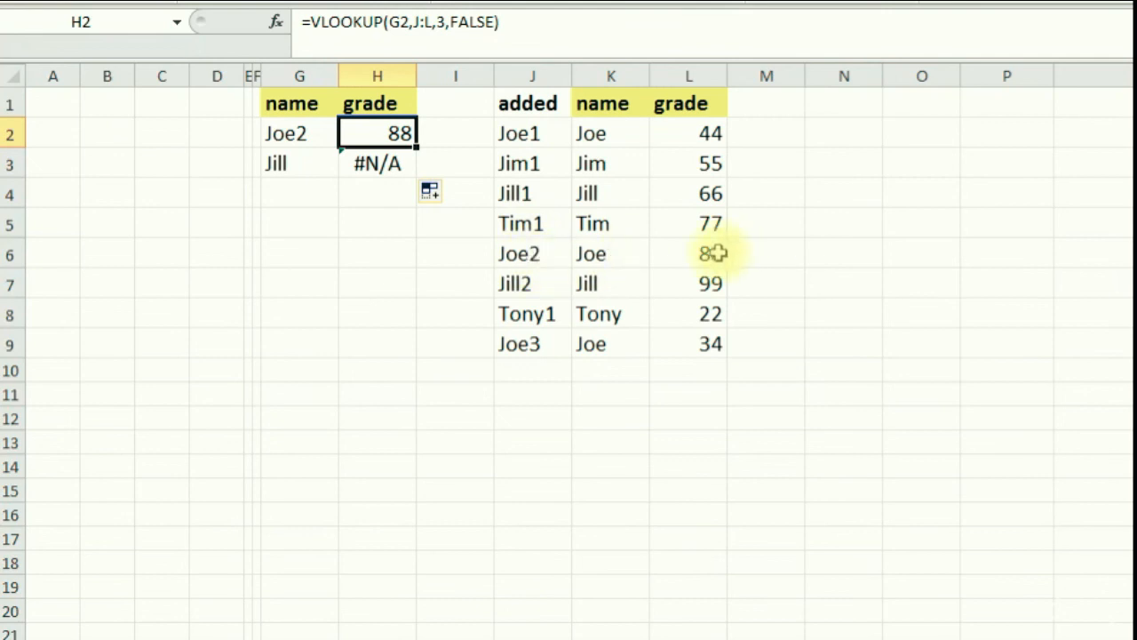
Append 1 to the lookup name in G3 so it refers to that name's first occurrence, and check H3.
click(303, 162)
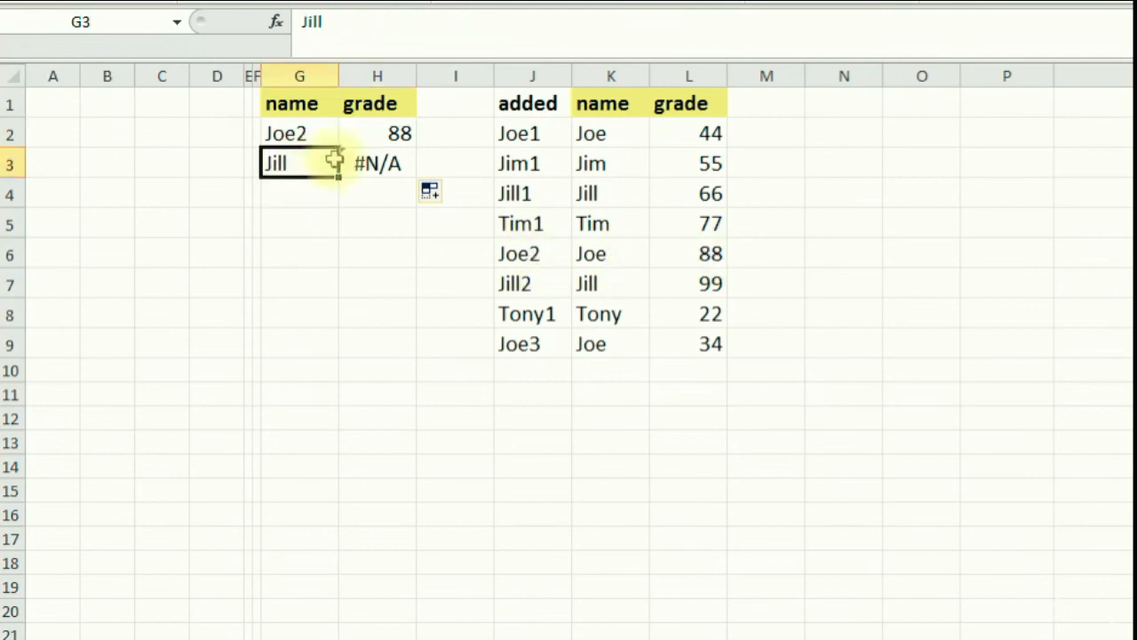
click(356, 21)
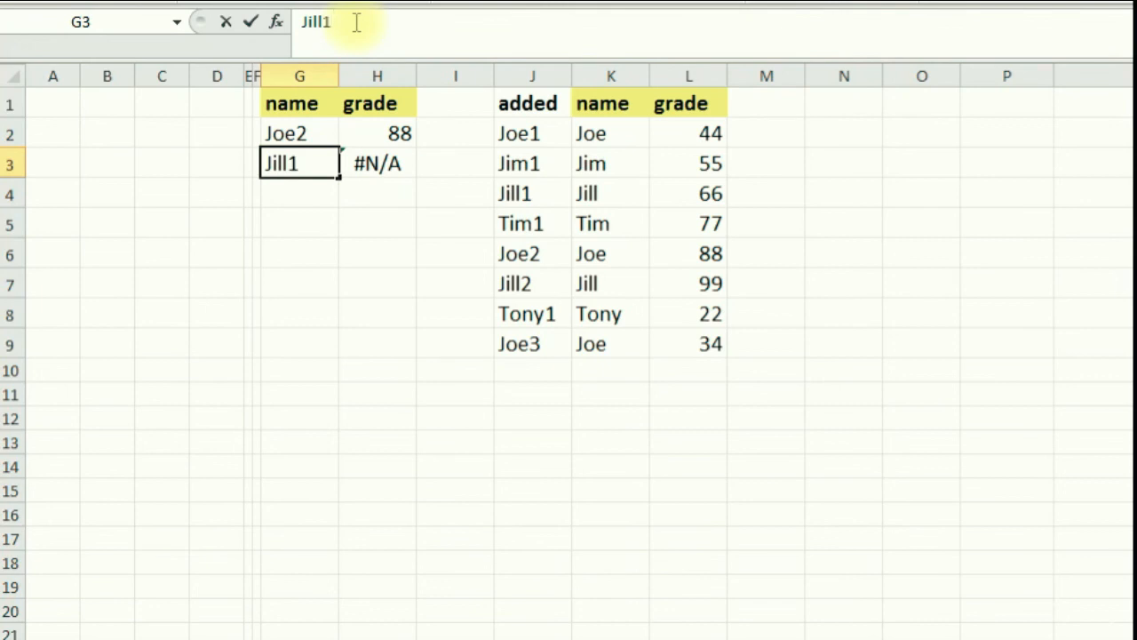
key(Return)
click(373, 169)
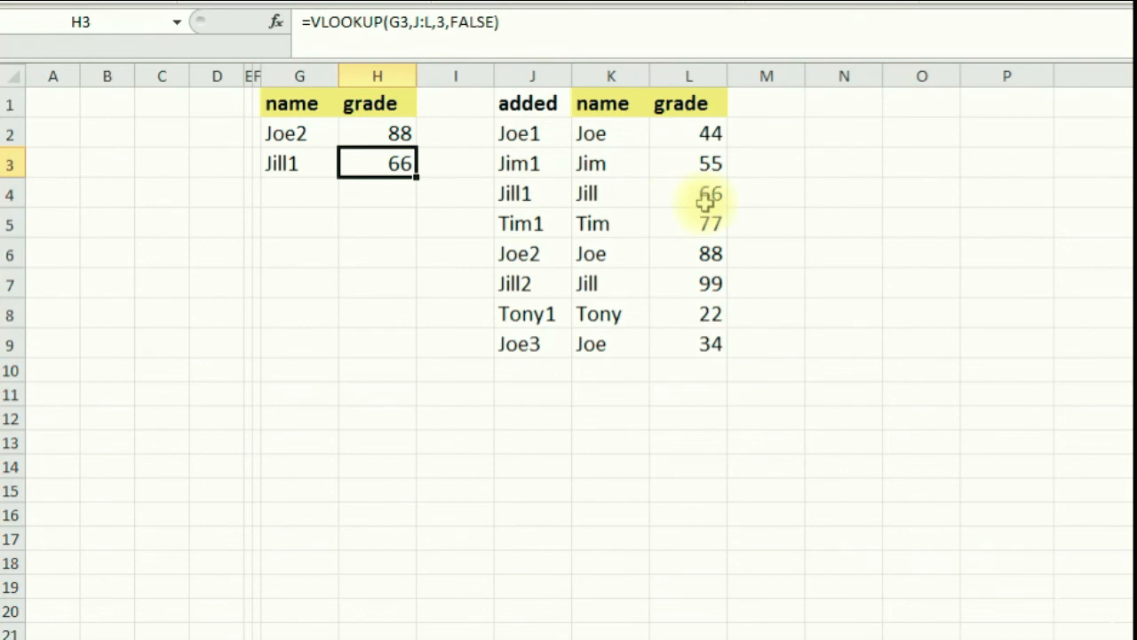
Review the numbered lookup names in G2:G3 against their VLOOKUP grades in H2:H3 and the helper column.
click(321, 167)
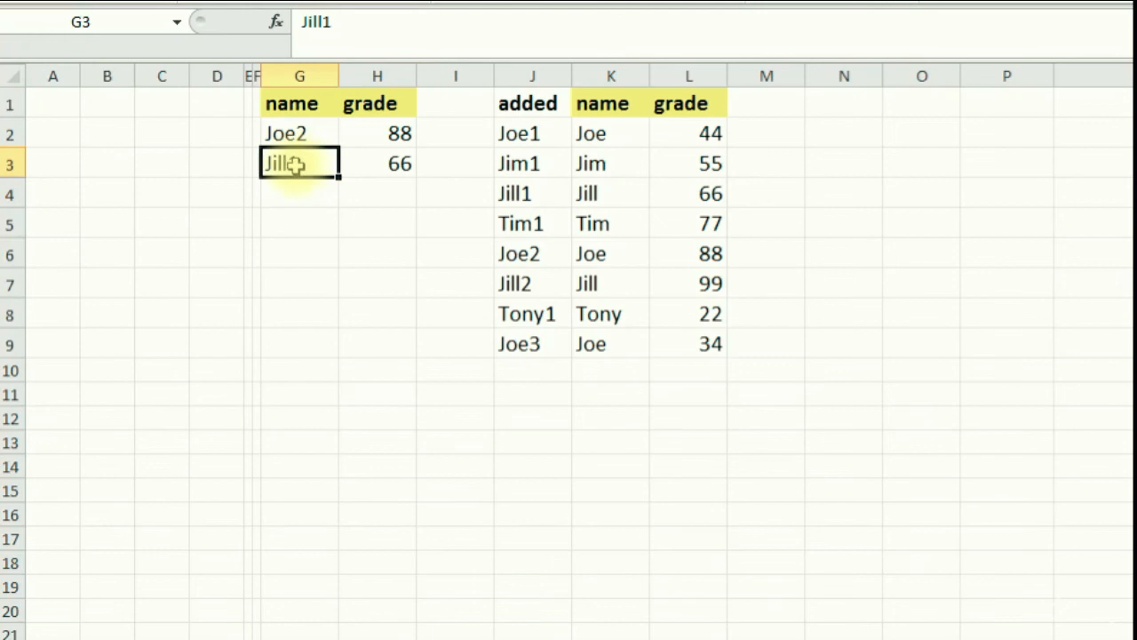
click(387, 165)
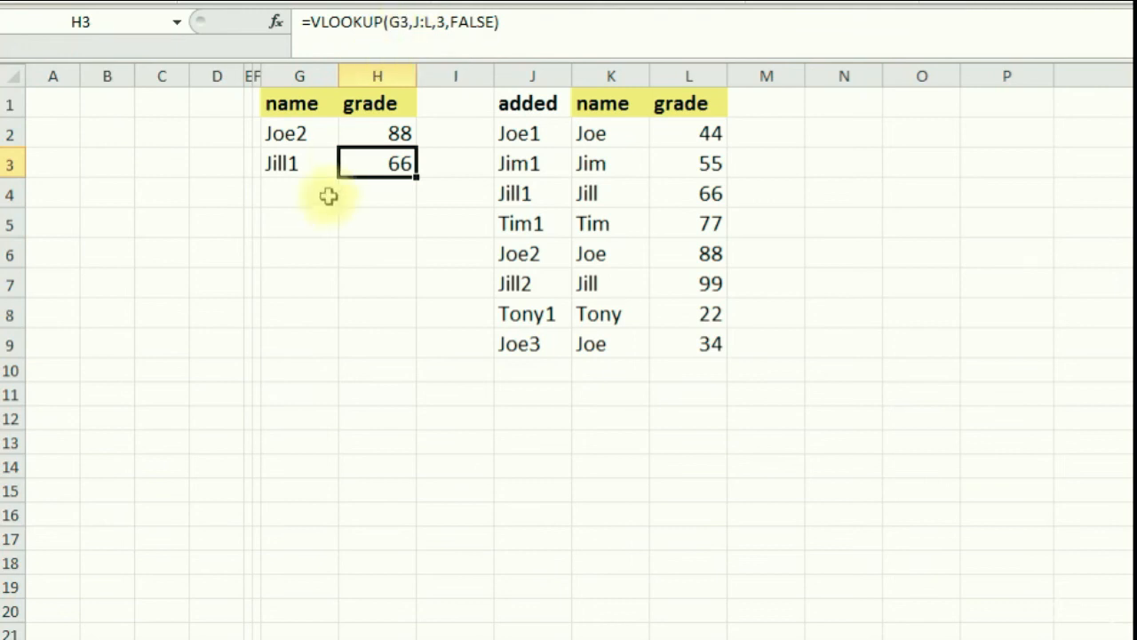
click(375, 135)
click(371, 162)
click(299, 161)
click(302, 133)
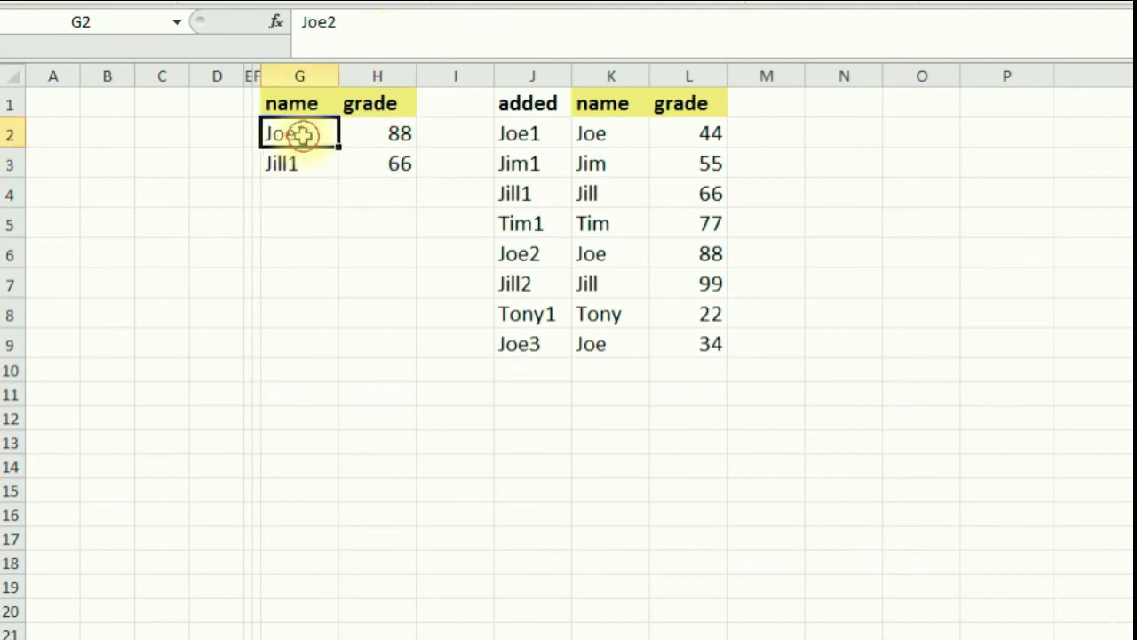
click(376, 133)
click(377, 160)
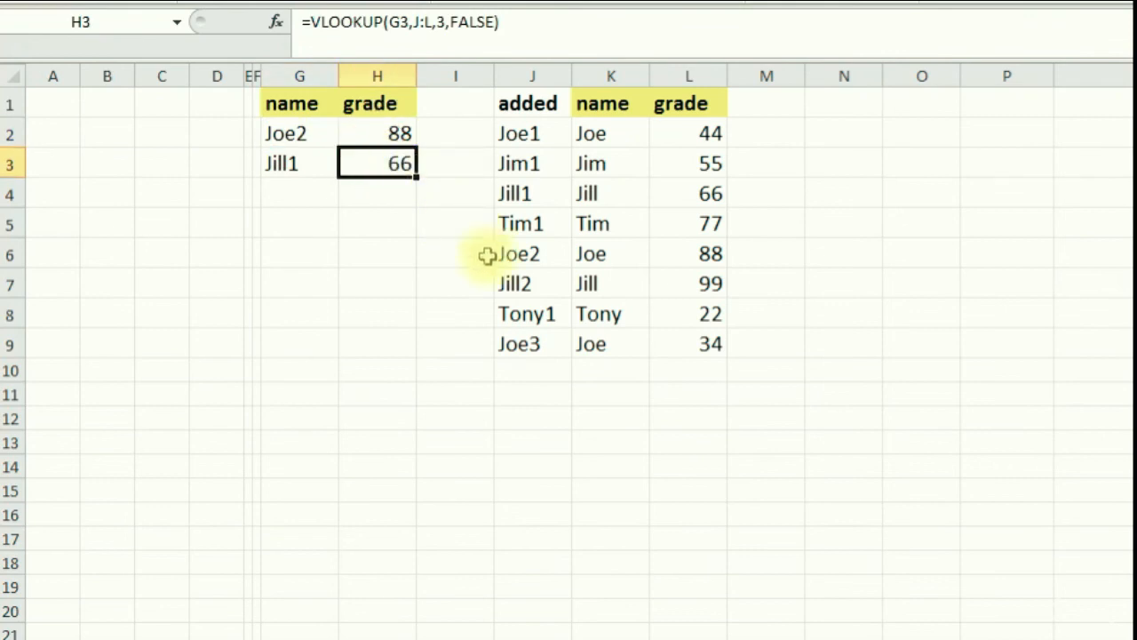
click(292, 160)
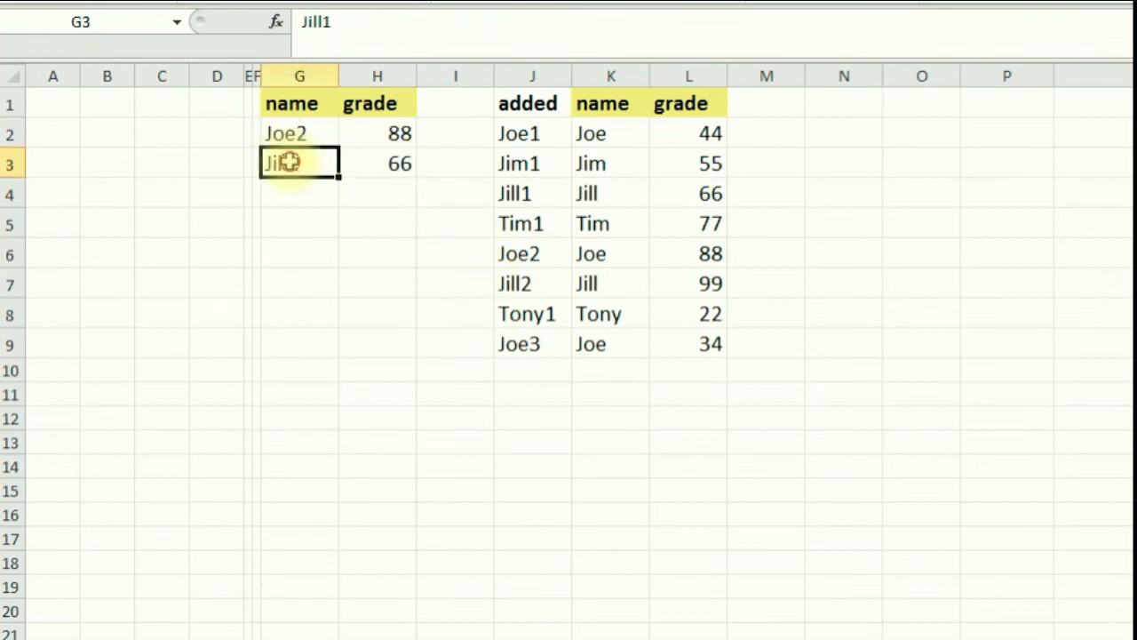
Change the occurrence number at the end of the lookup name in G2 to 3.
click(293, 133)
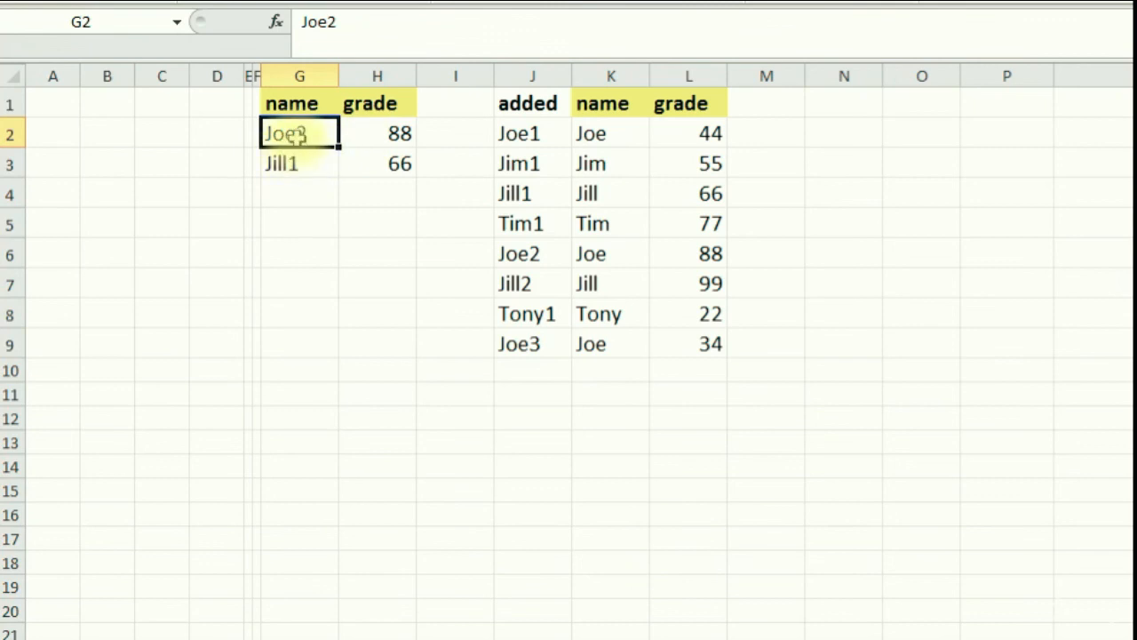
click(376, 28)
key(BackSpace)
text(3)
key(Return)
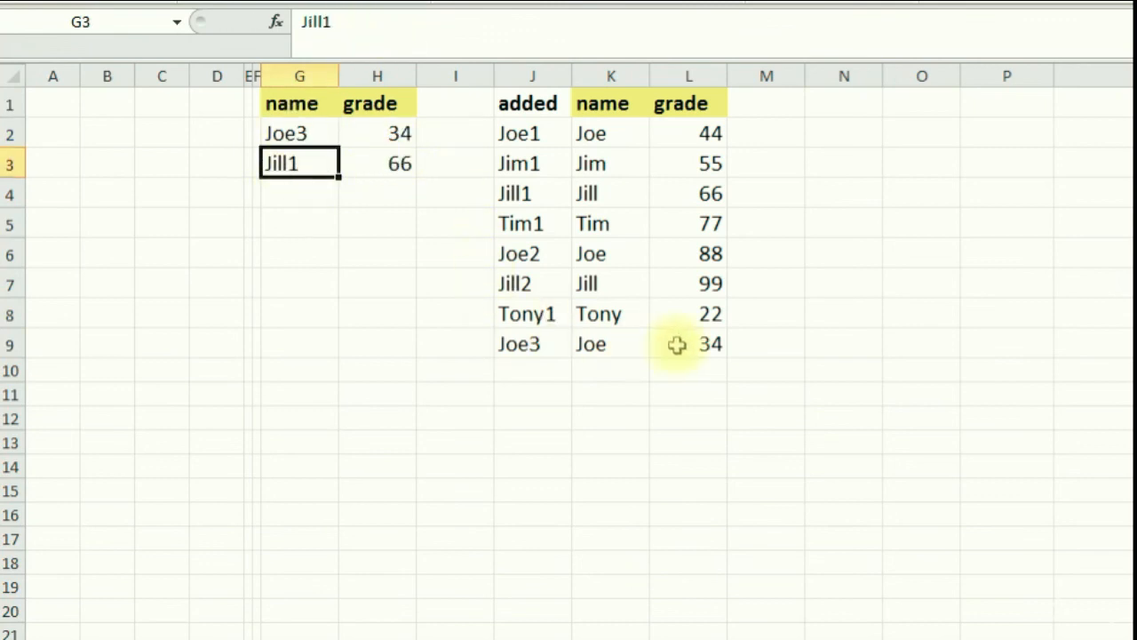
Review the empty grade cell H2 and the repeated names with their grades in the J2:K9 table.
click(280, 226)
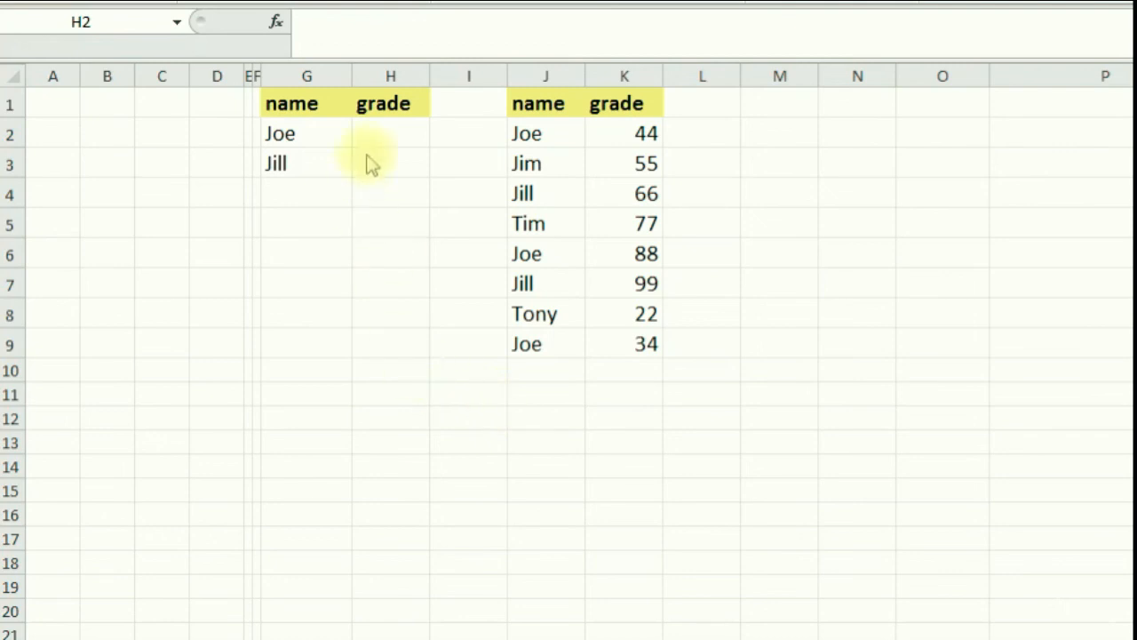
click(396, 141)
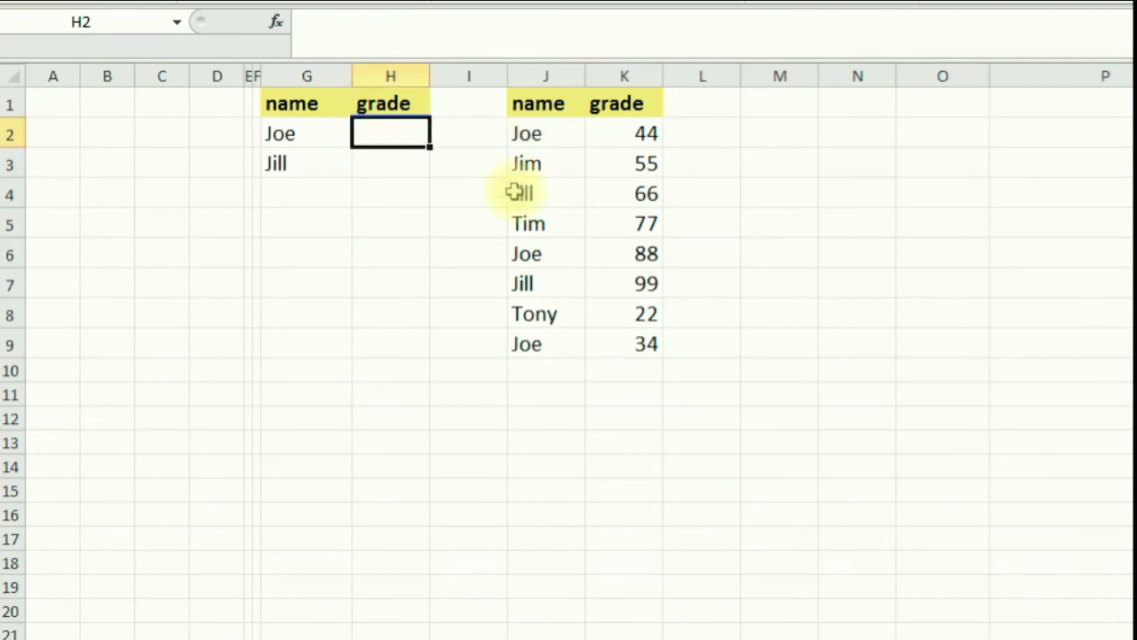
click(548, 142)
click(545, 193)
click(537, 283)
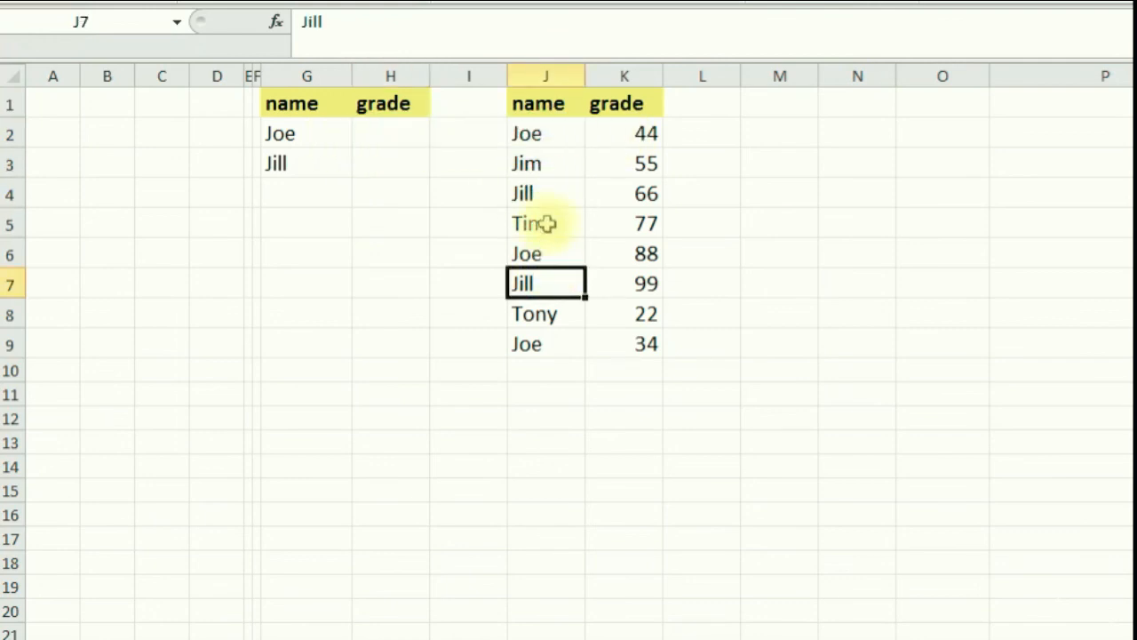
click(624, 188)
Enter =VLOOKUP(G2,J2:K9,2,FALSE) in H2 to look up the grade for the name in G2.
click(379, 136)
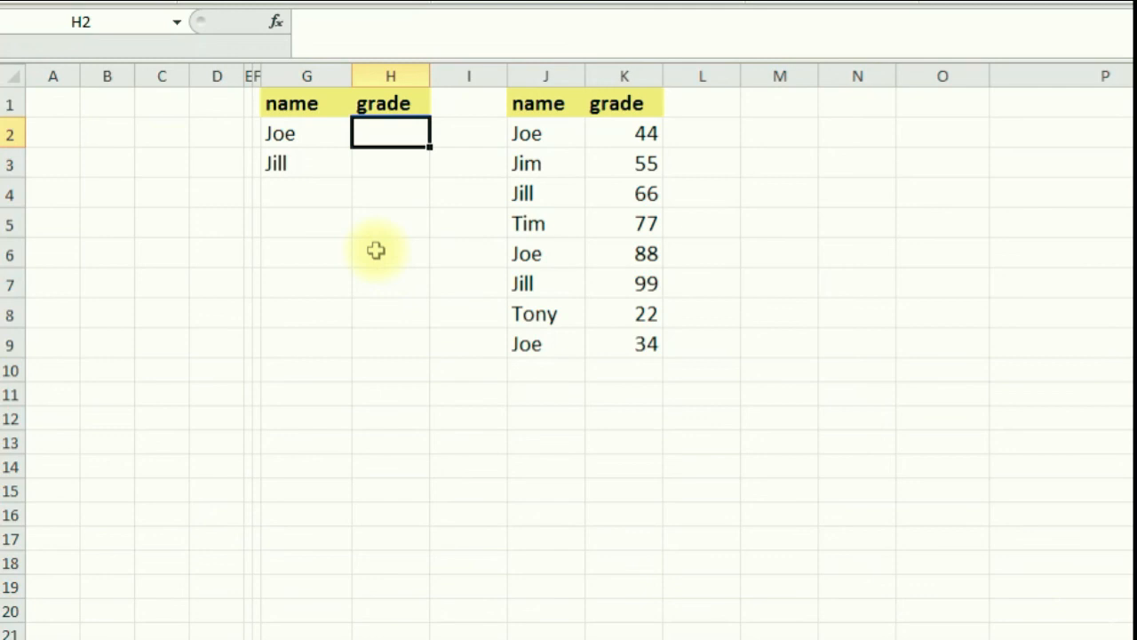
text(=vlook)
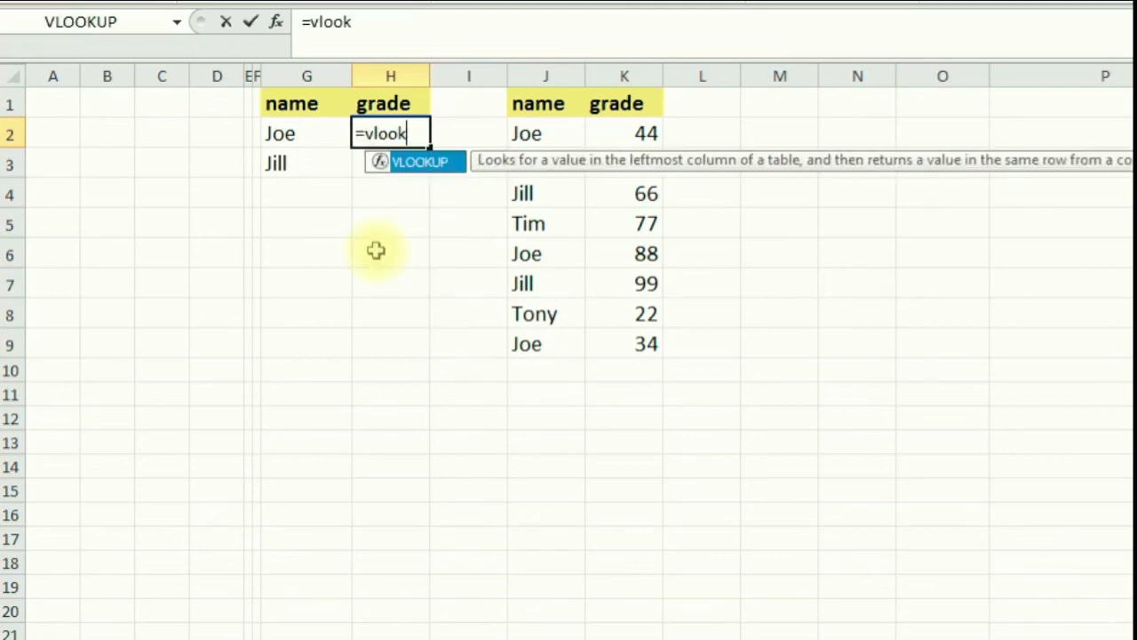
text(up()
click(283, 135)
text(,)
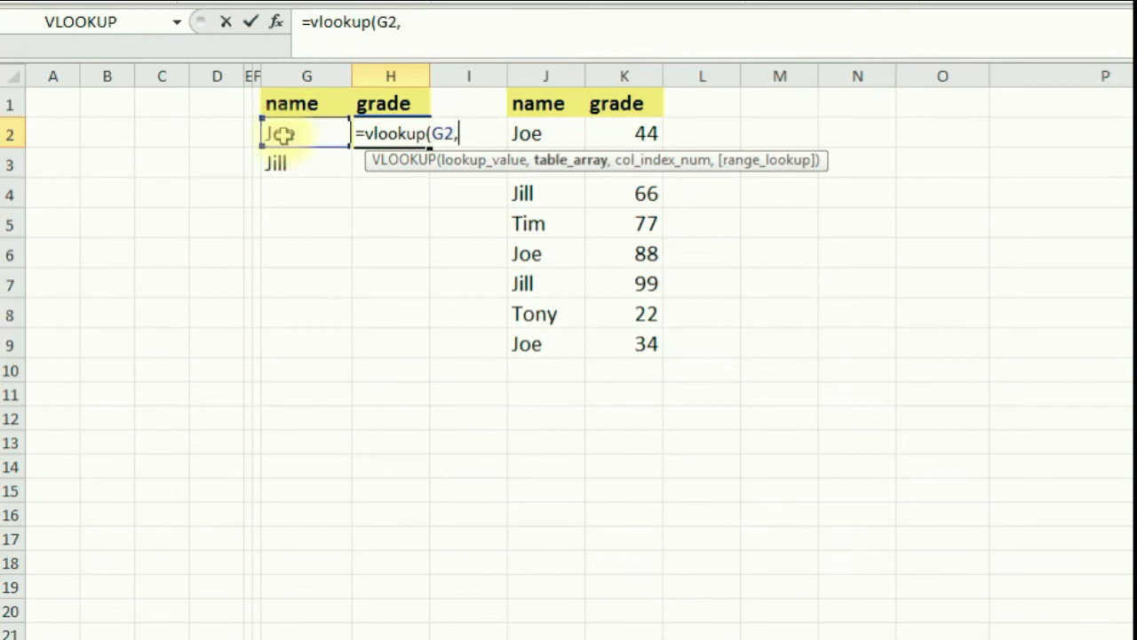
drag(528, 134, 650, 339)
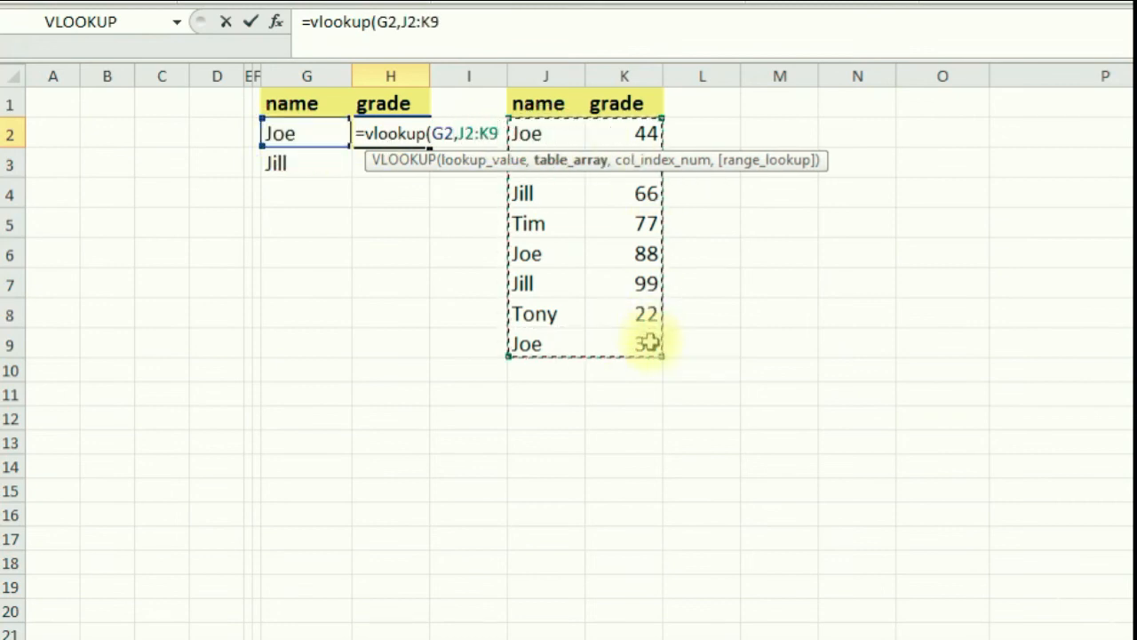
text(,2,false)
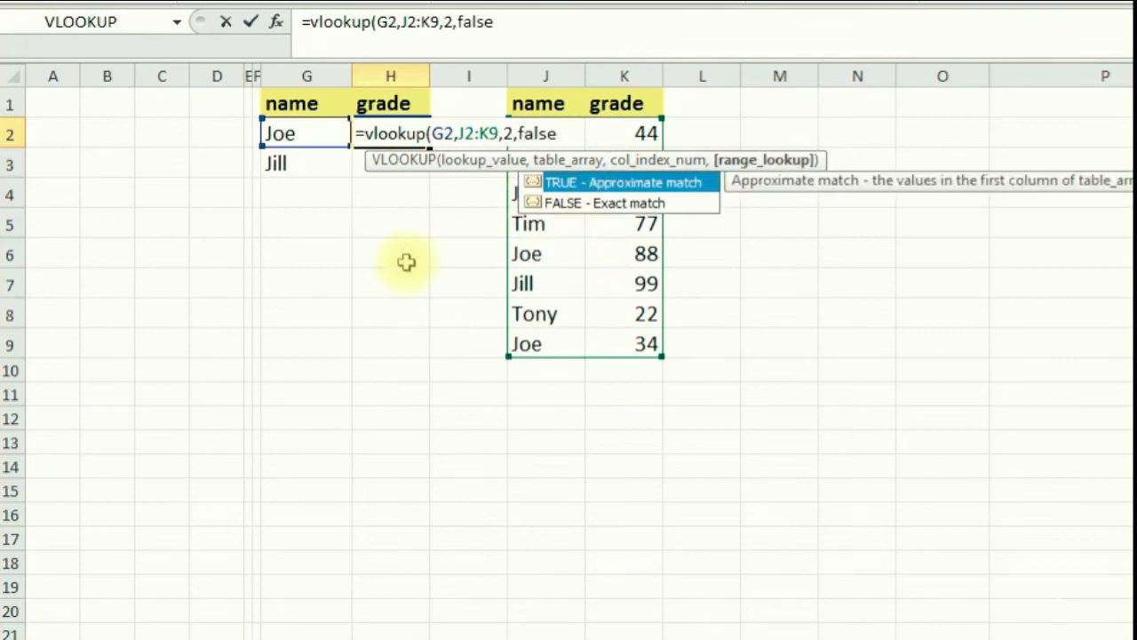
text())
key(Return)
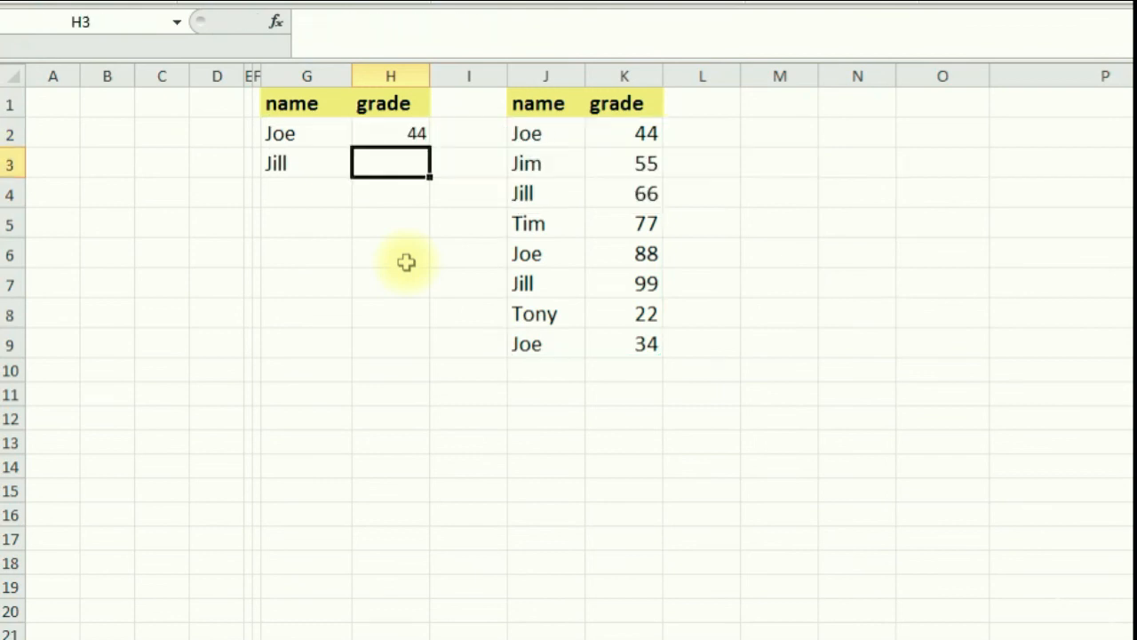
Make the table range in H2's VLOOKUP formula absolute as $J$2:$K$9.
click(406, 134)
click(414, 35)
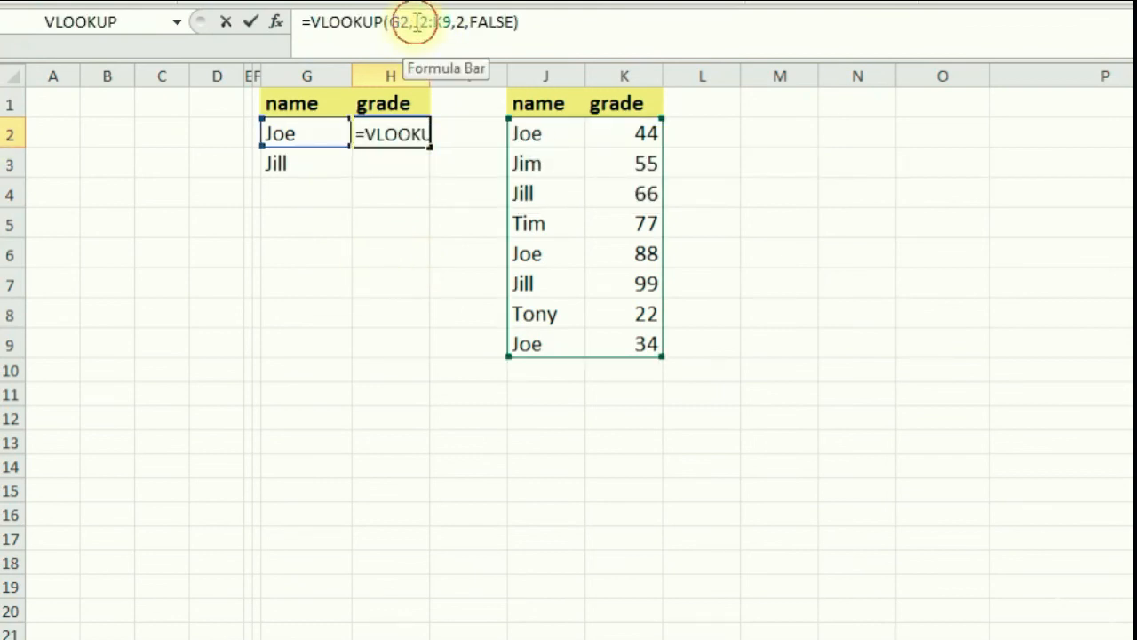
click(414, 21)
text($J)
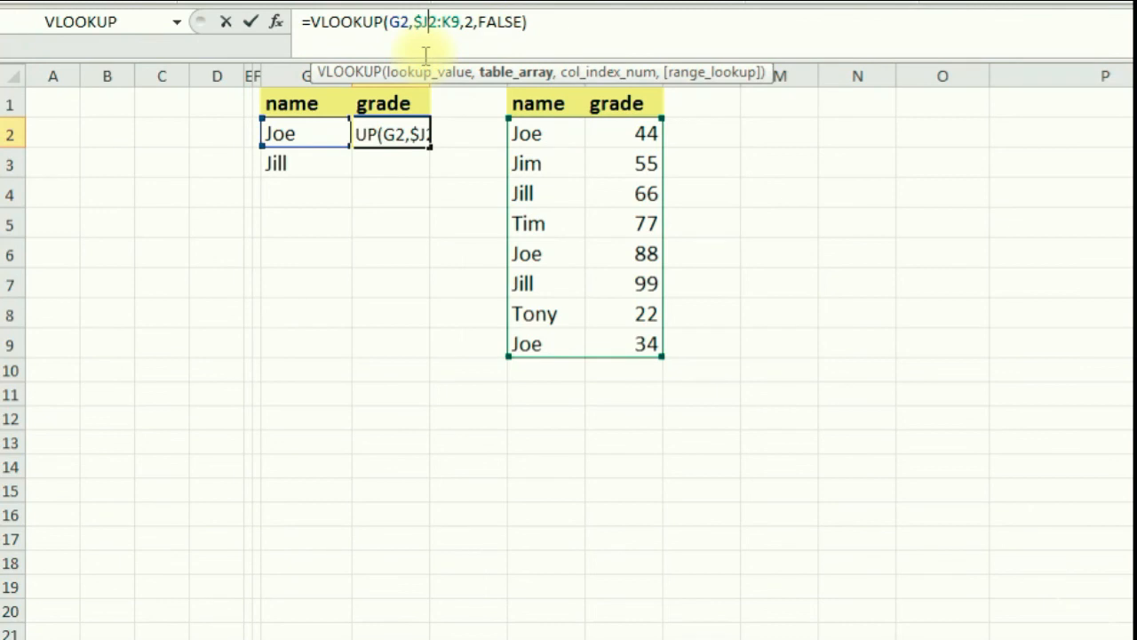
text($)
key(Right)
text($J)
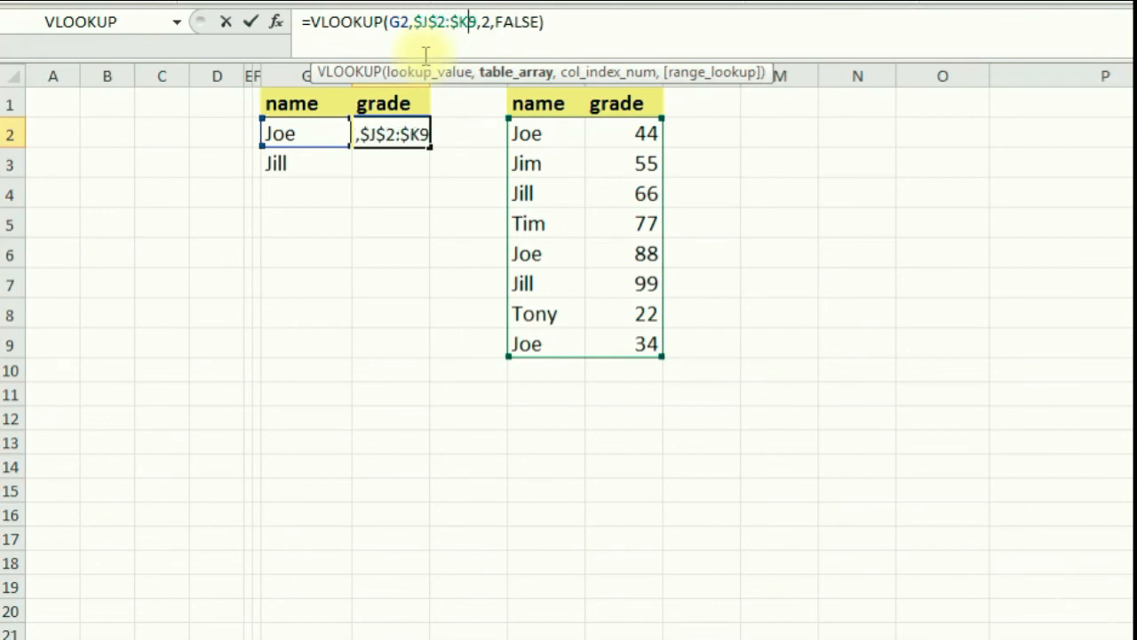
text($)
key(Return)
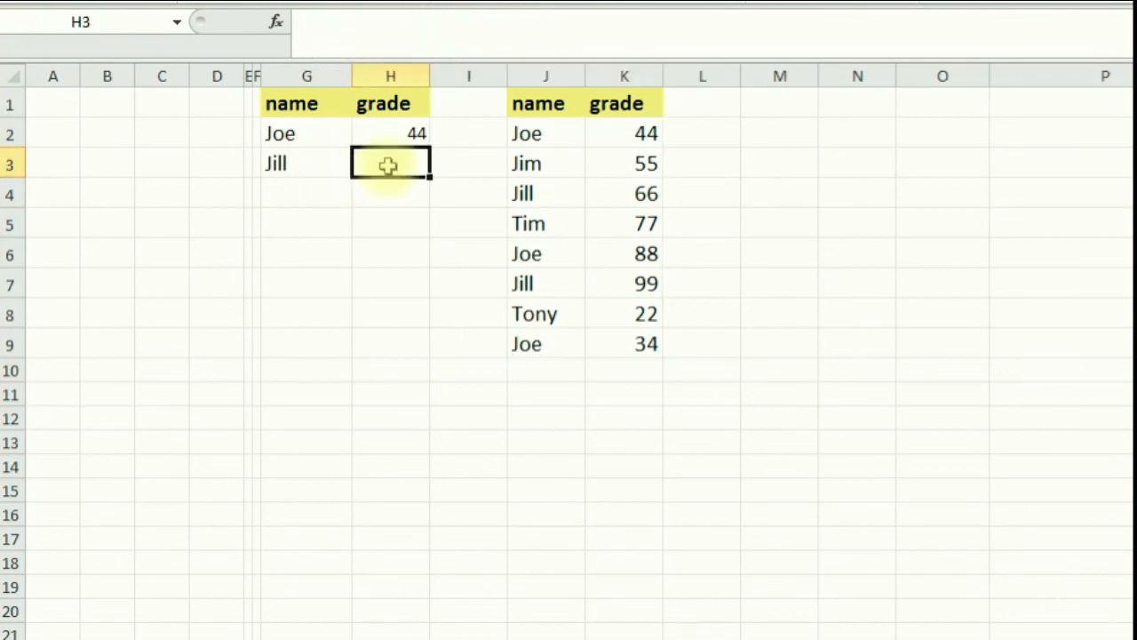
Copy the VLOOKUP formula from H2 down to H3 and check H2 again.
click(408, 138)
drag(428, 145, 389, 154)
click(388, 154)
click(393, 140)
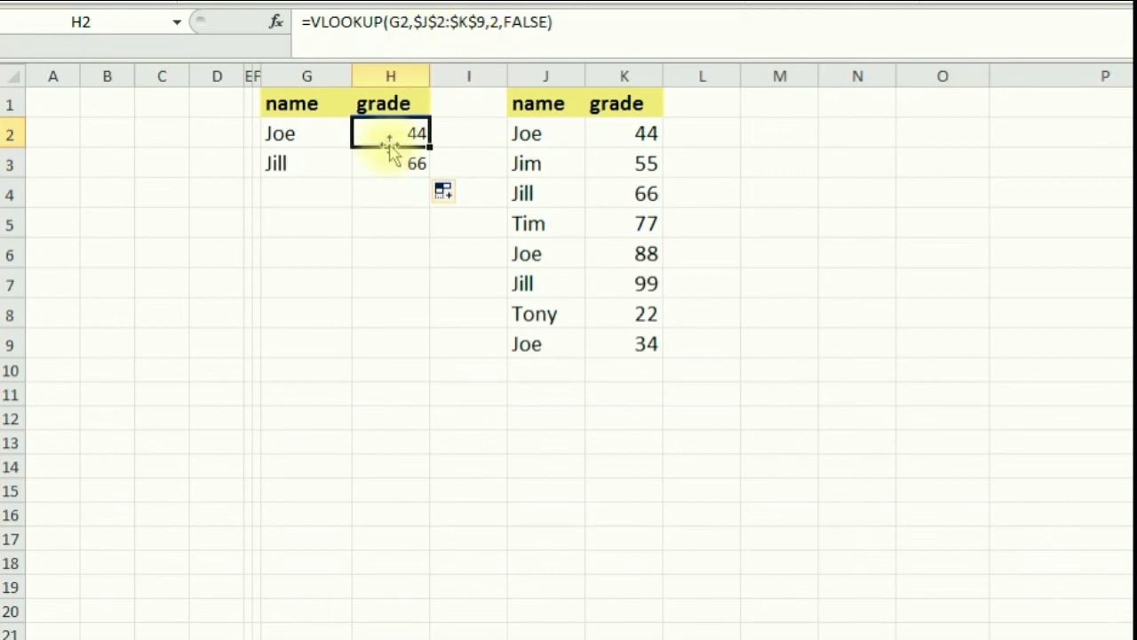
Compare the full lookup table starting at J2 with the range J3:K9 below the first match, including the second match's grade.
drag(544, 133, 609, 401)
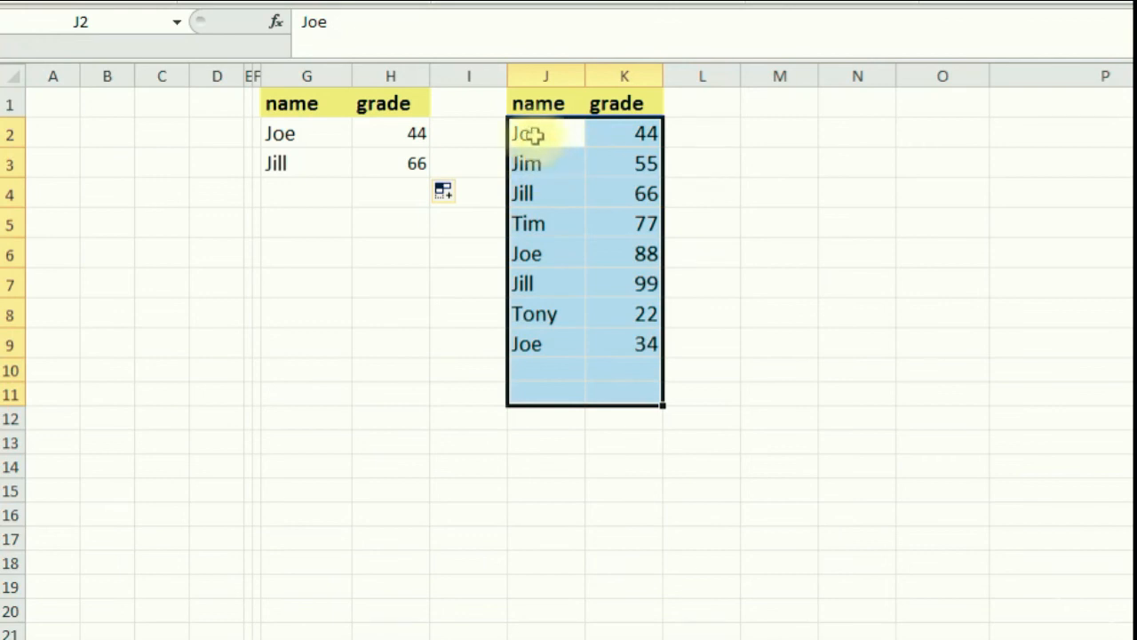
click(533, 134)
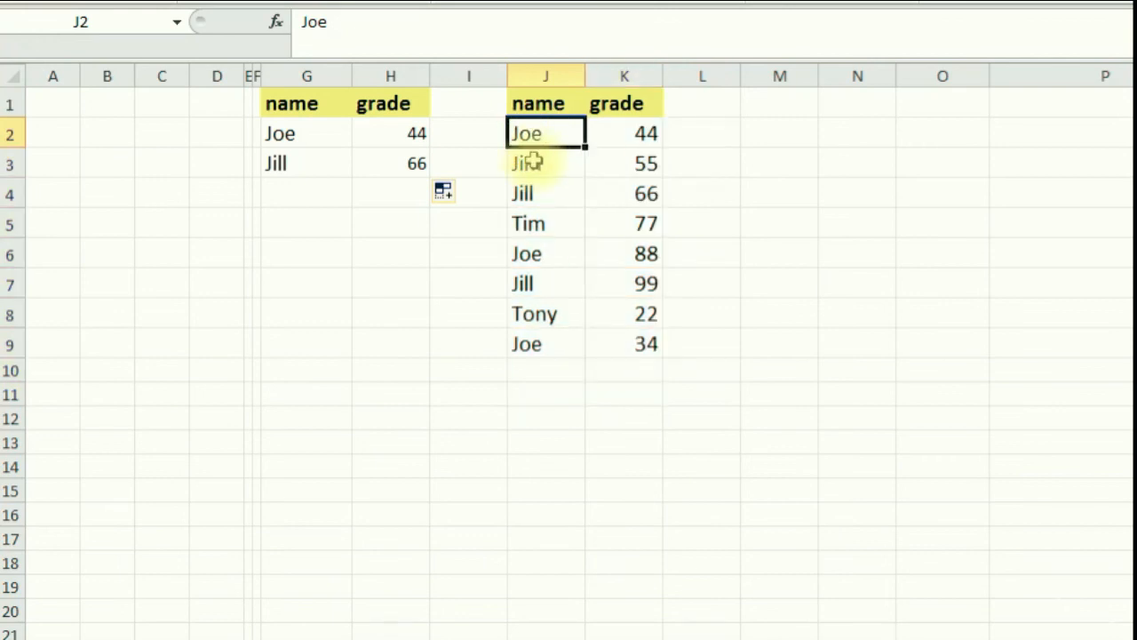
drag(530, 162, 611, 330)
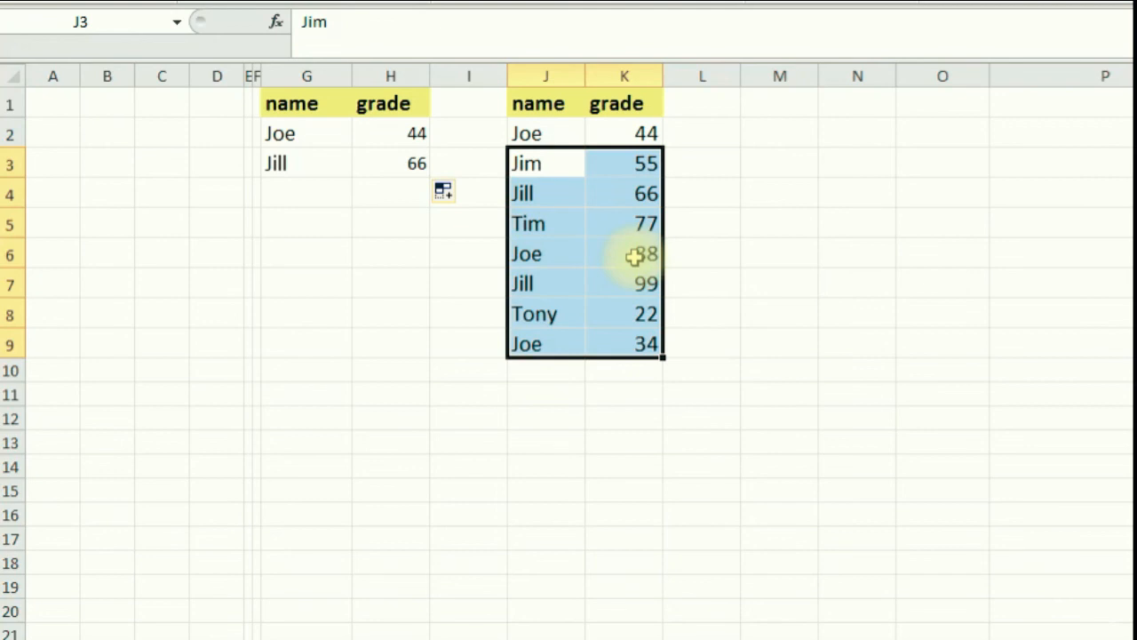
click(544, 133)
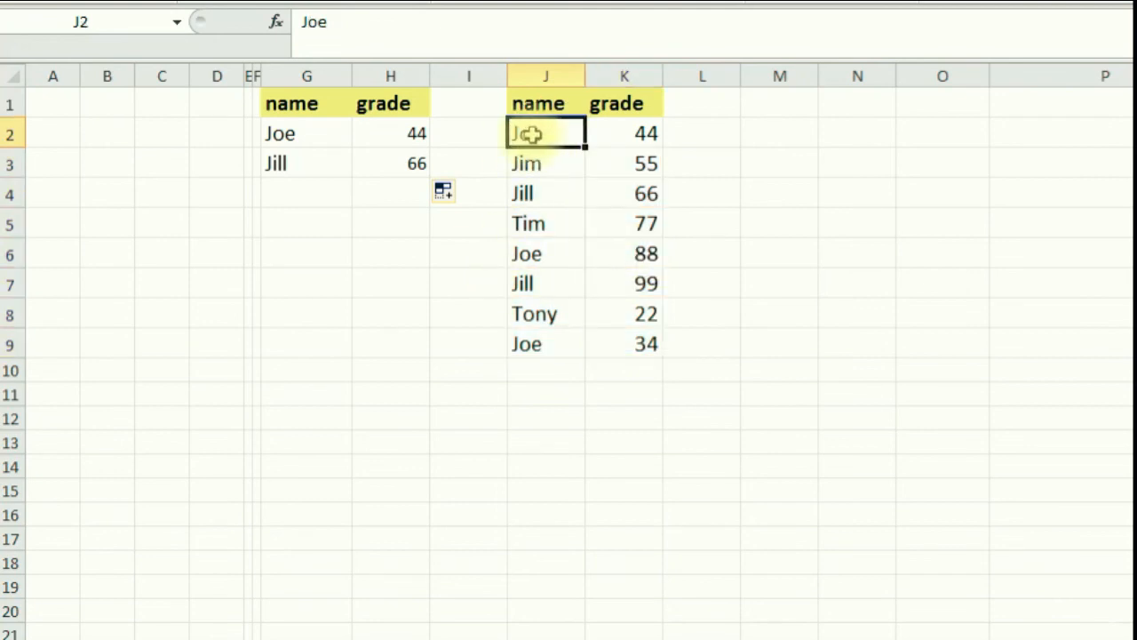
click(625, 253)
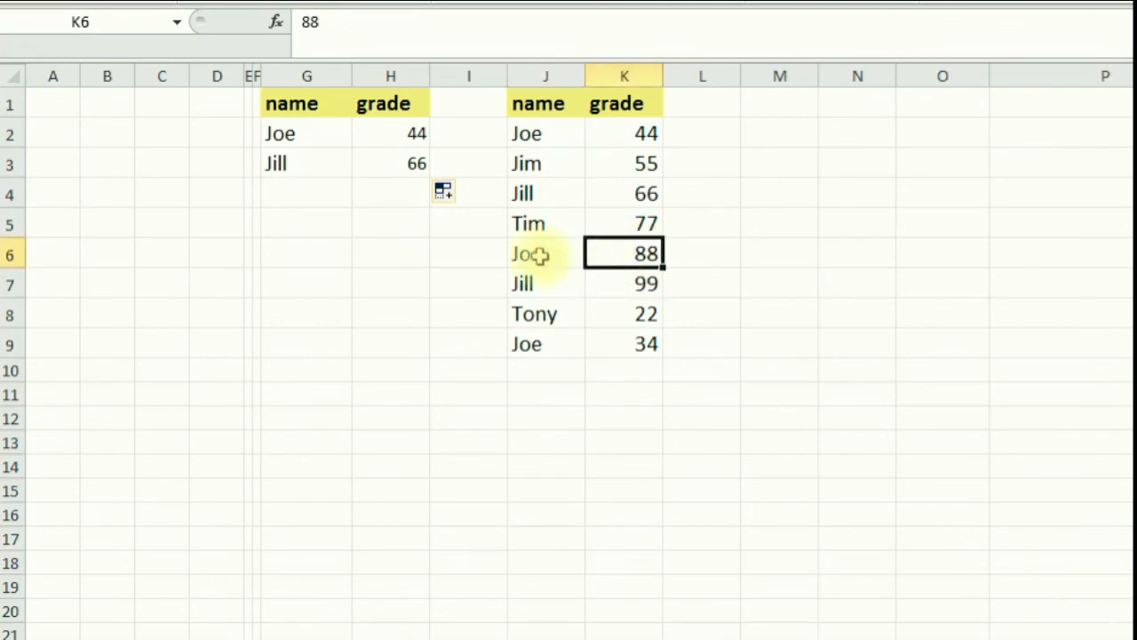
Remove the table range $J$2:$K$9 from the VLOOKUP formula in H2.
click(397, 134)
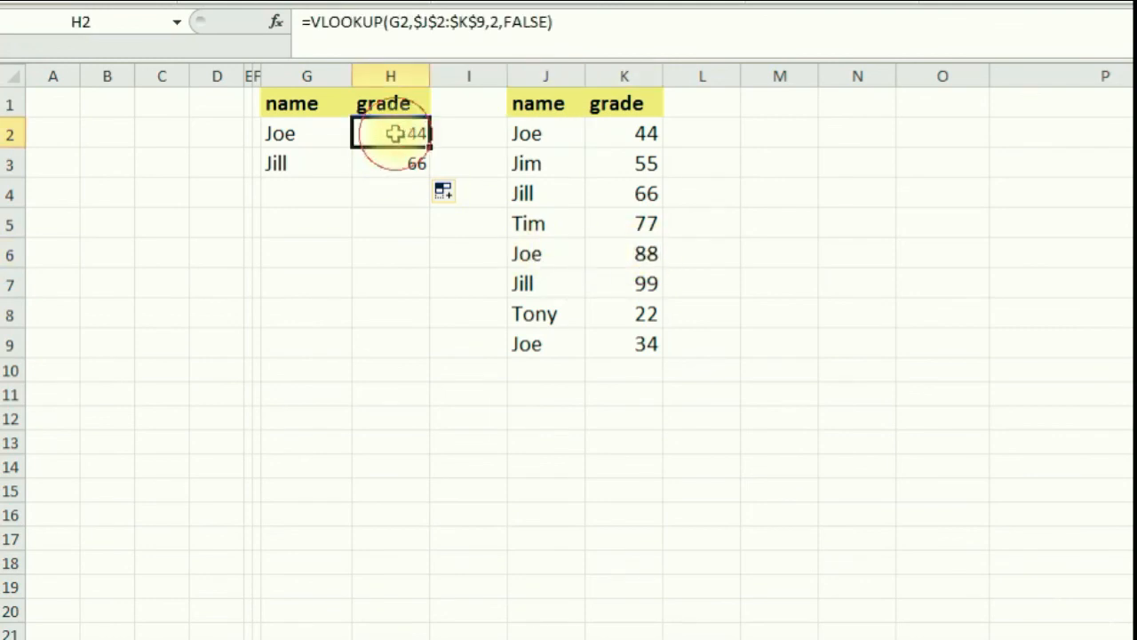
click(486, 22)
key(BackSpace)
key(BackSpace)
key(BackSpace)
key(BackSpace)
key(BackSpace)
key(BackSpace)
key(BackSpace)
key(BackSpace)
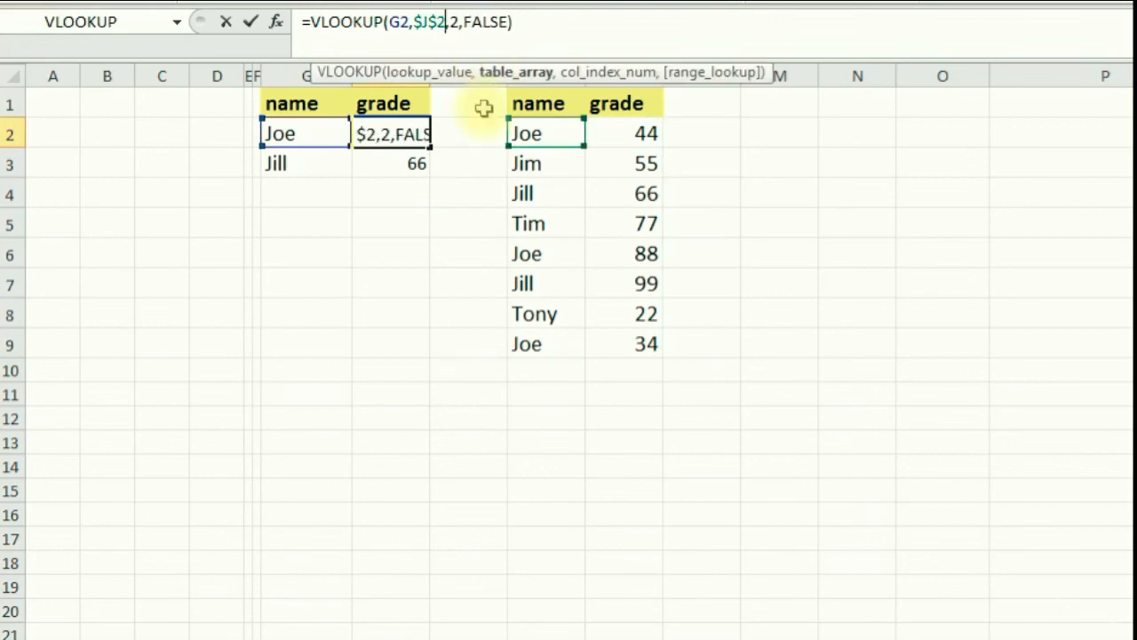
key(BackSpace)
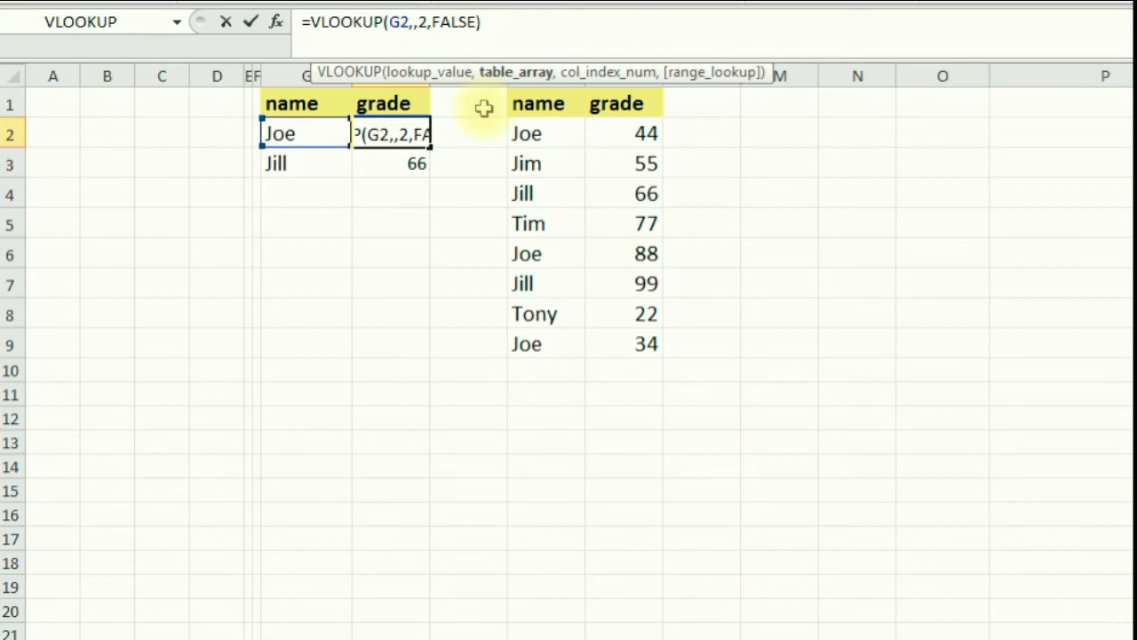
Insert OFFSET(J2,1,0,30,2) as the table array of the VLOOKUP in H2 and commit the formula.
text(offset)
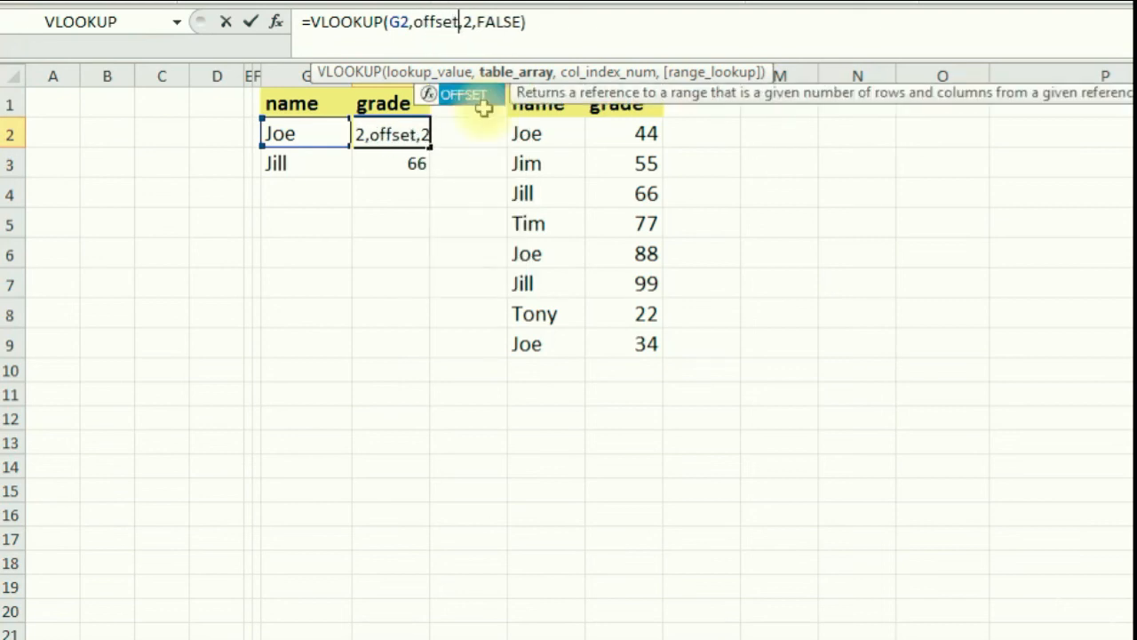
text(()
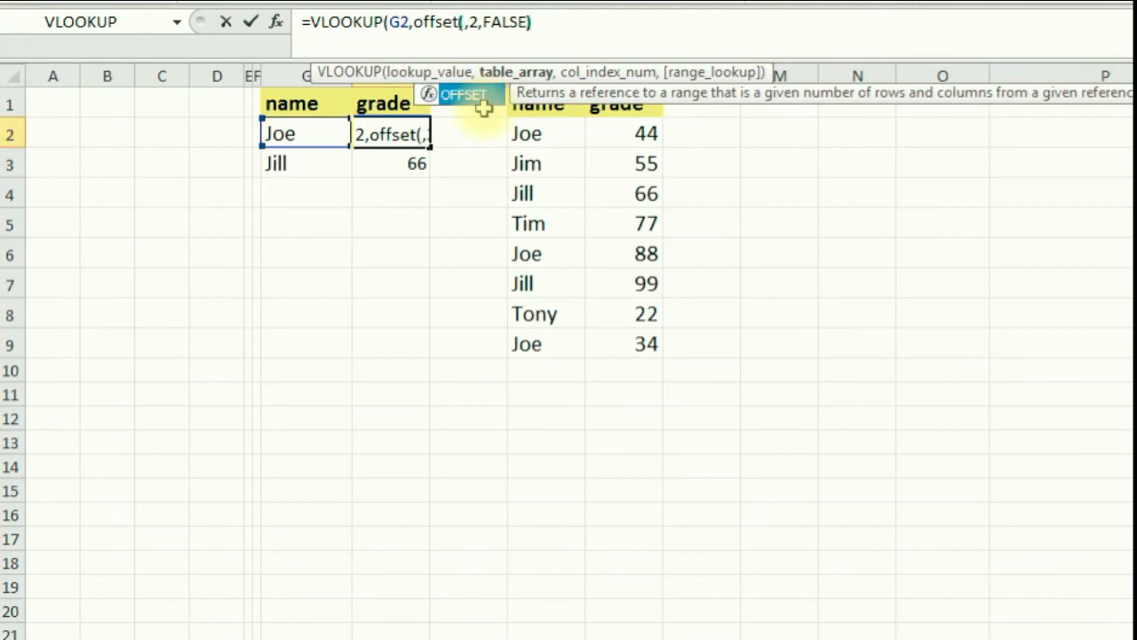
click(551, 133)
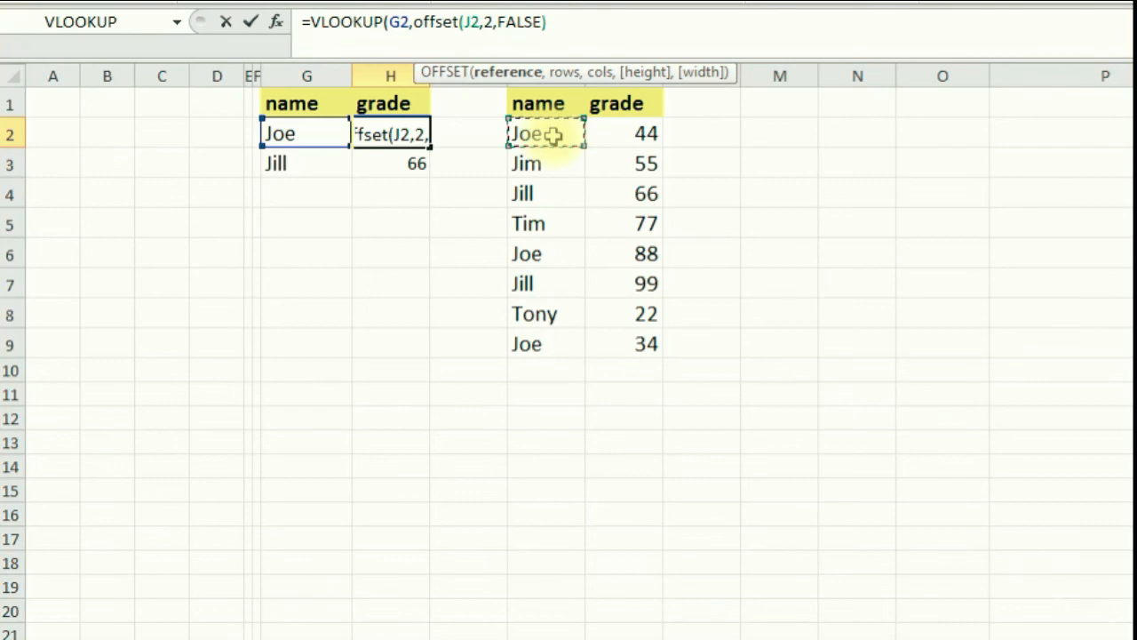
text(,)
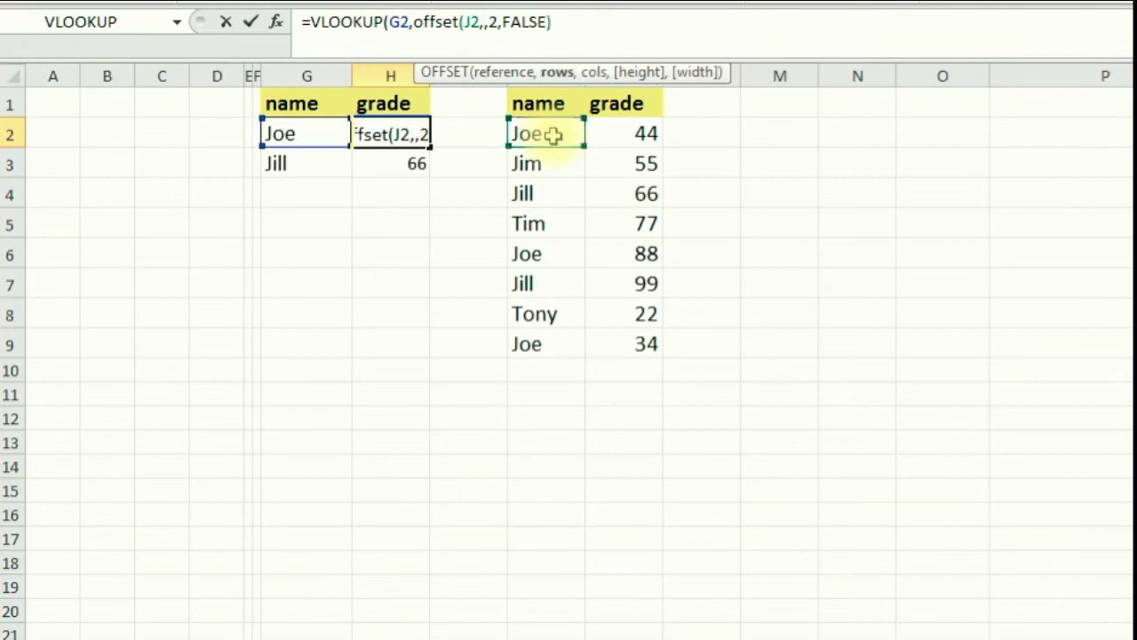
text(1)
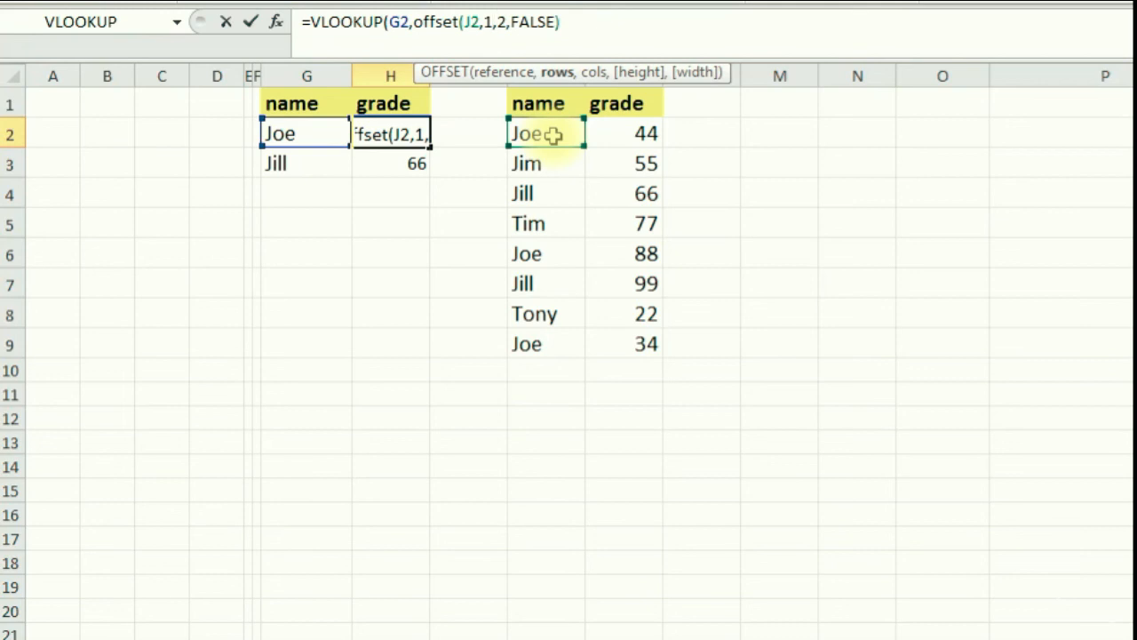
text(,)
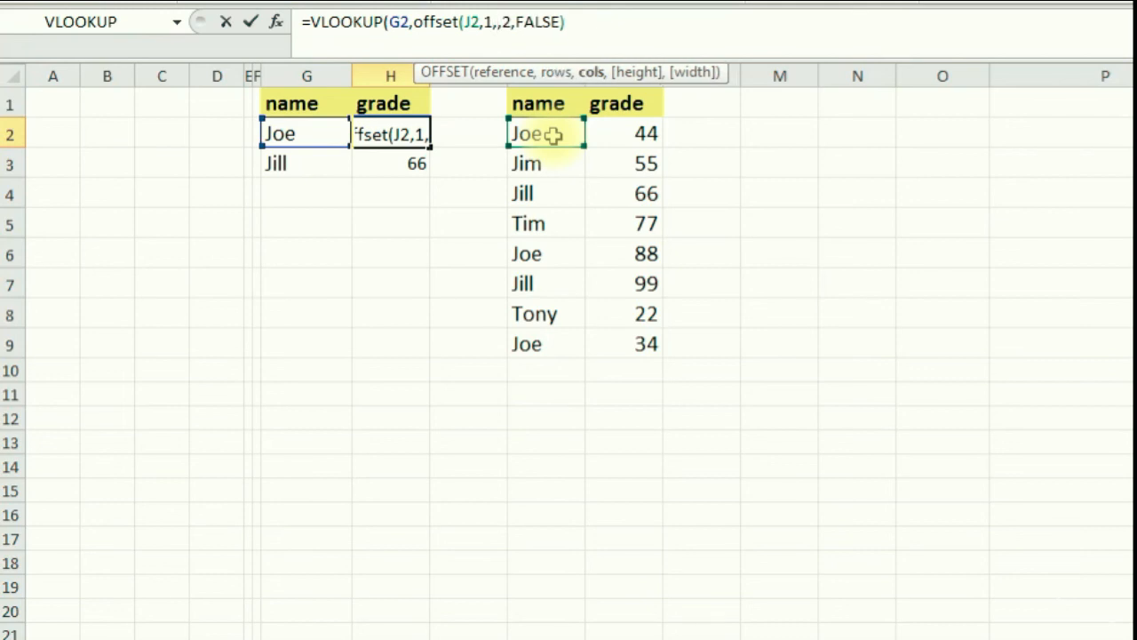
text(0)
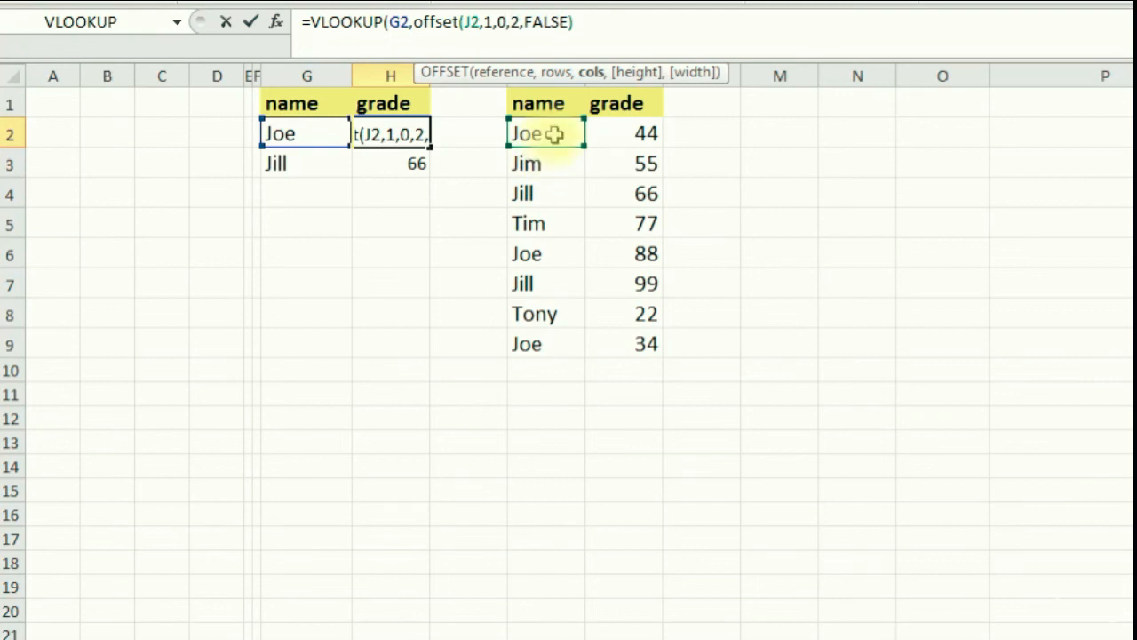
text(,)
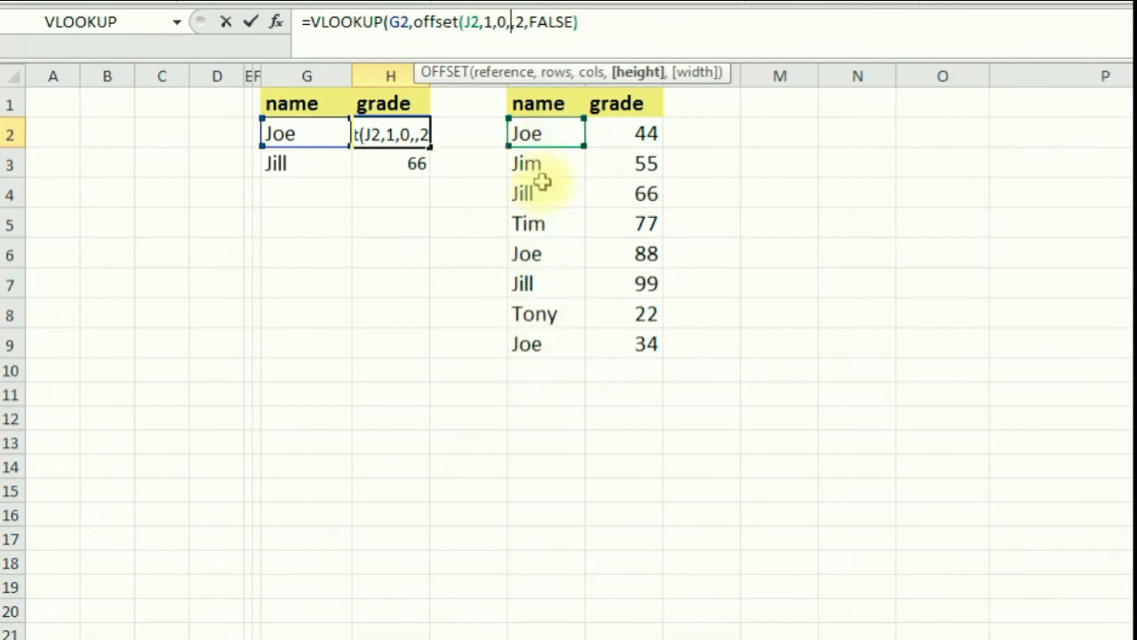
text(30)
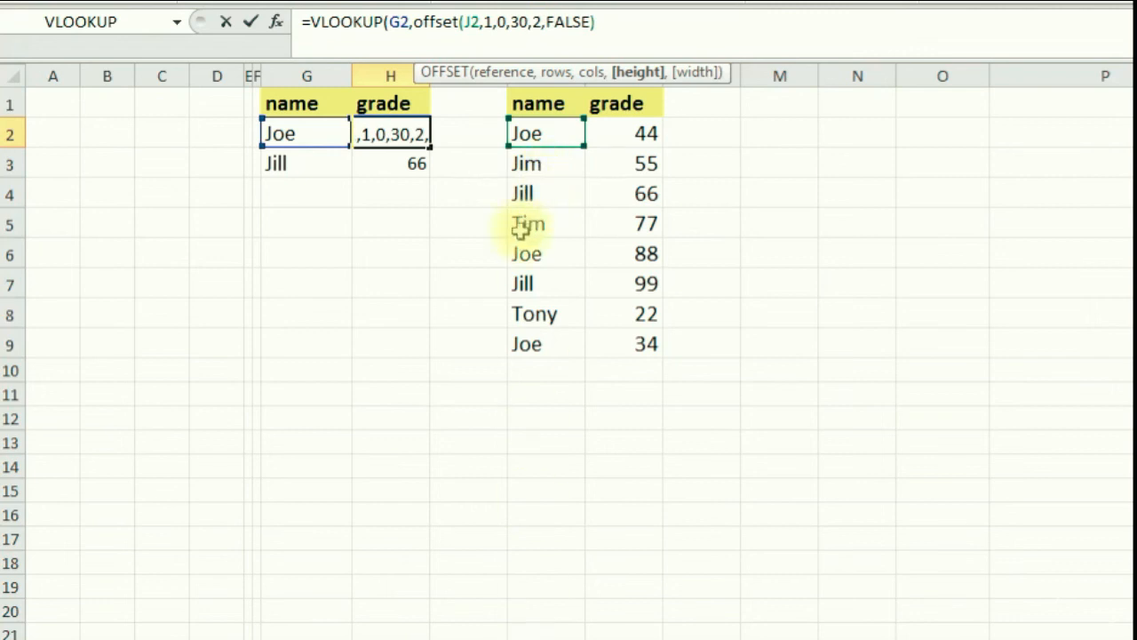
text(,)
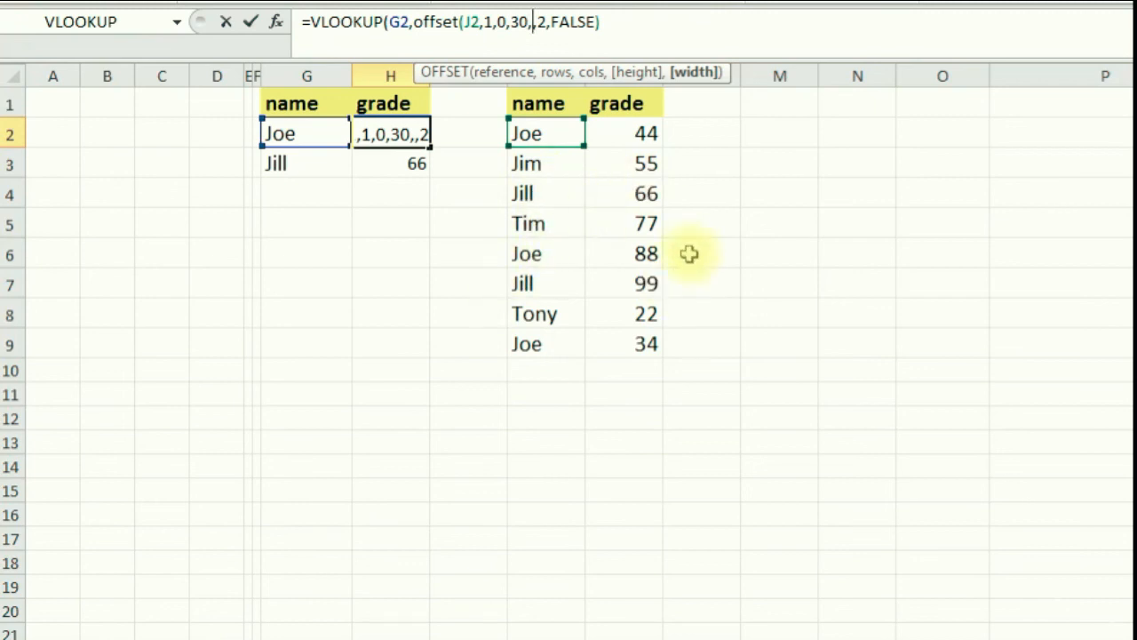
text(2)
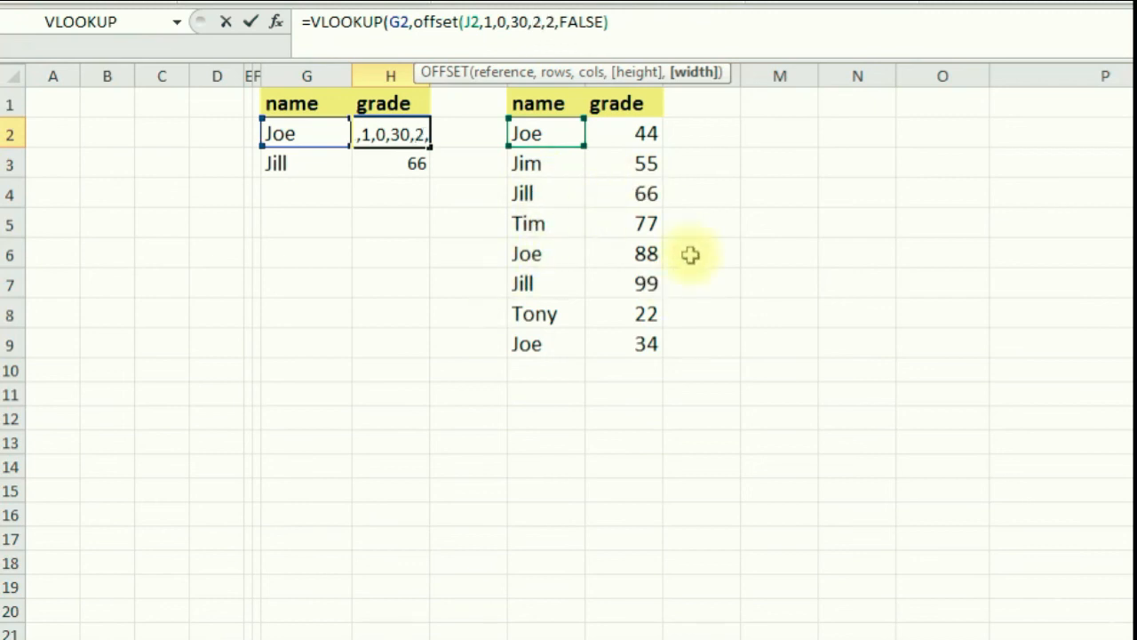
text())
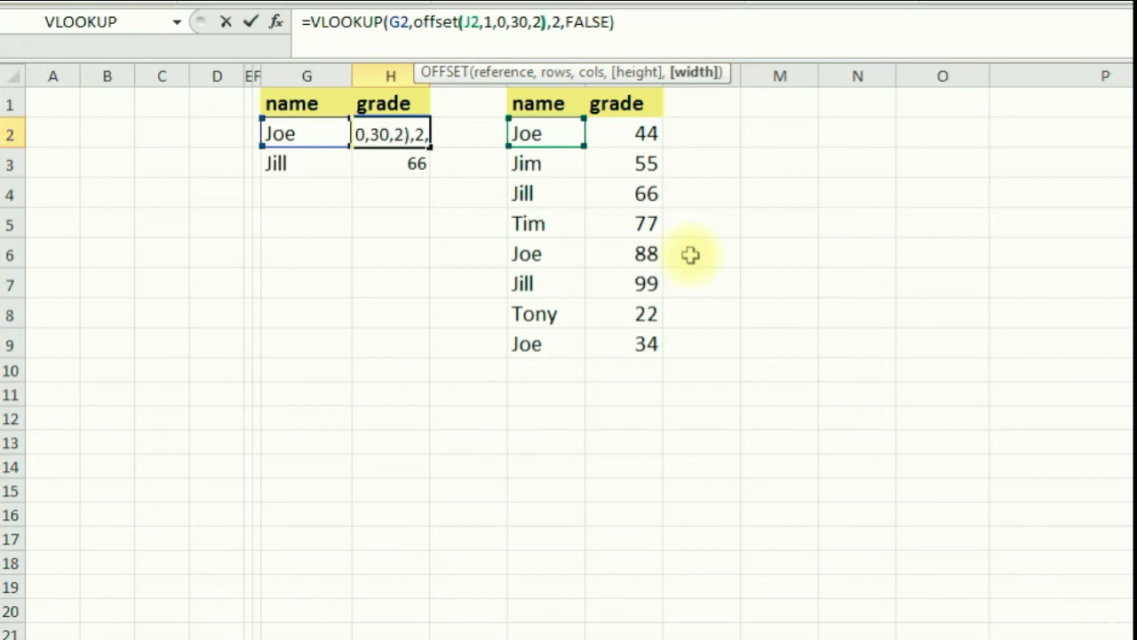
key(Return)
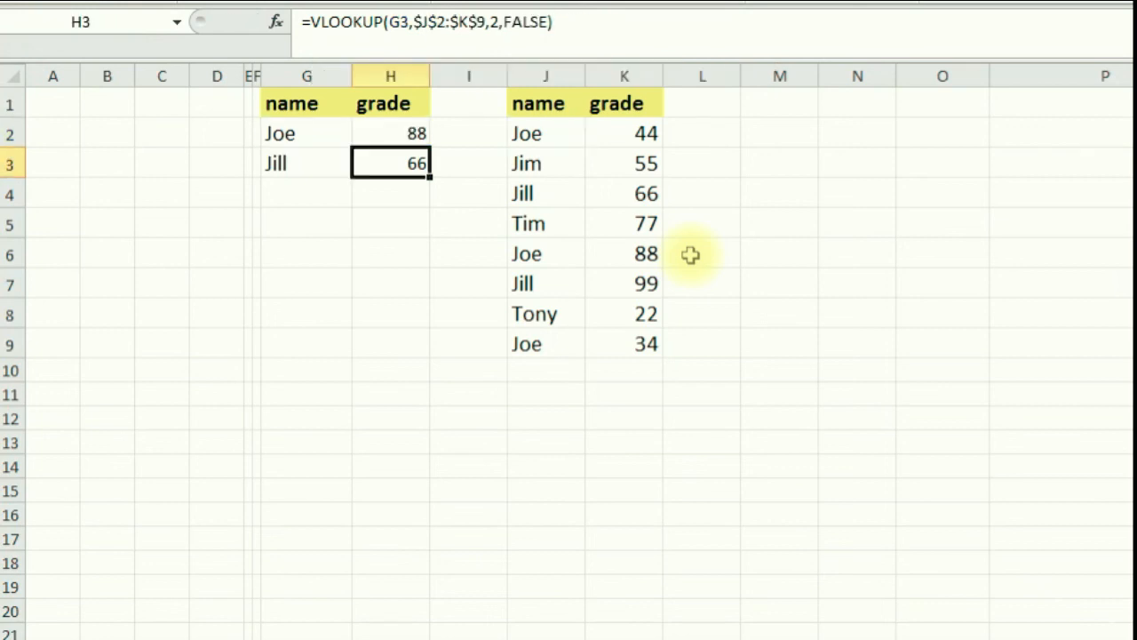
Examine the OFFSET-based VLOOKUP in H2 against the shifted range starting at J3 and the names further down the lookup table.
click(397, 135)
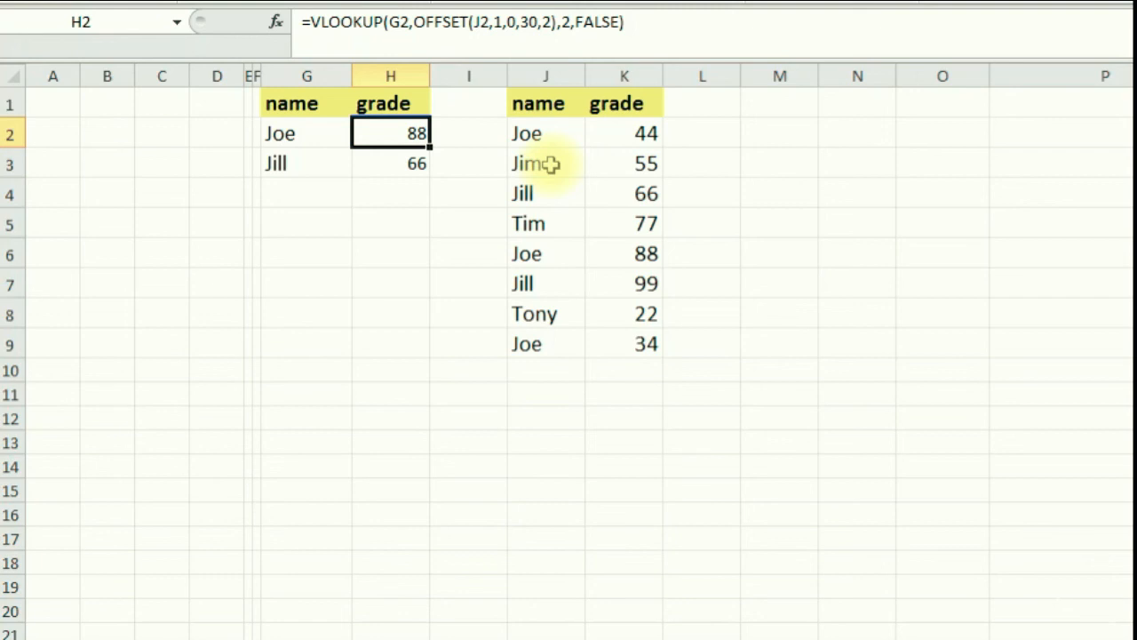
drag(551, 165, 607, 611)
drag(619, 611, 619, 611)
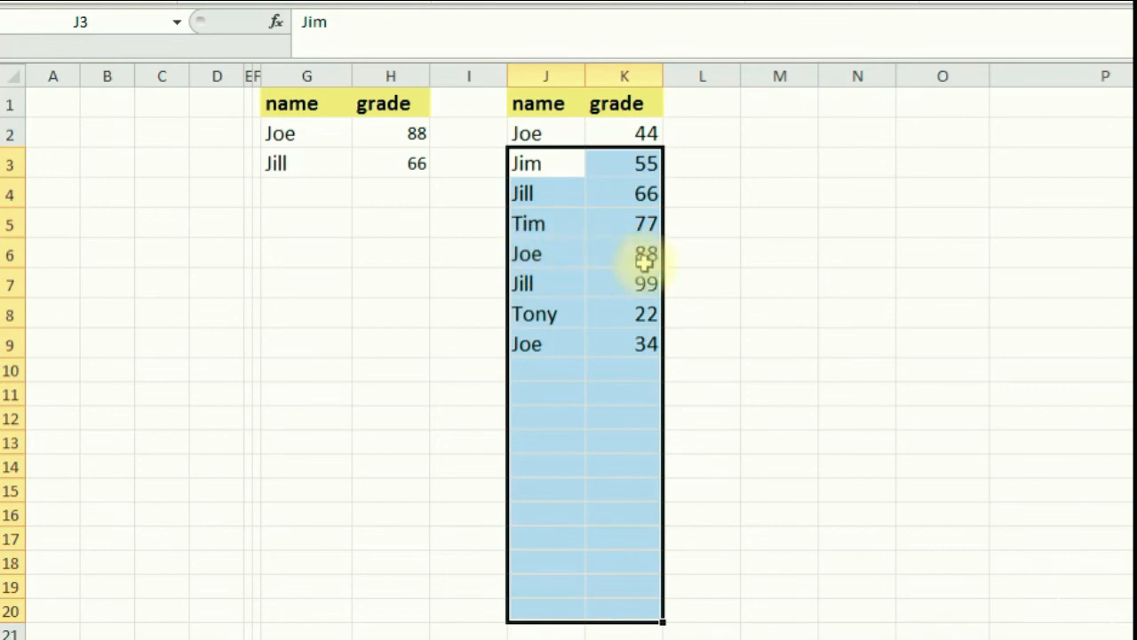
click(399, 133)
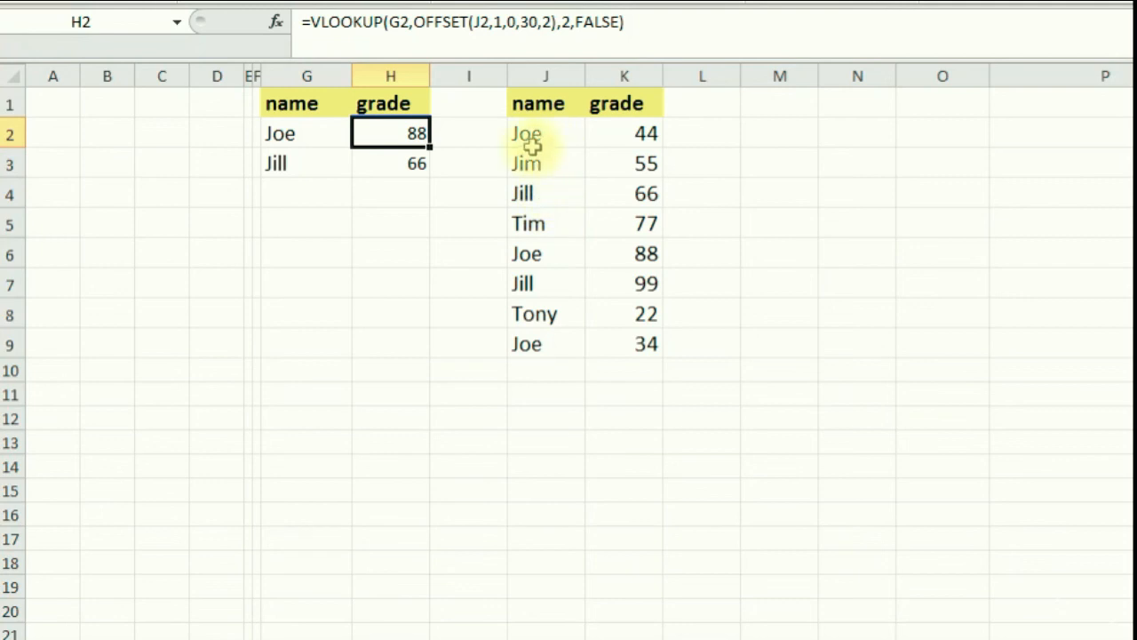
drag(530, 225, 583, 284)
click(528, 223)
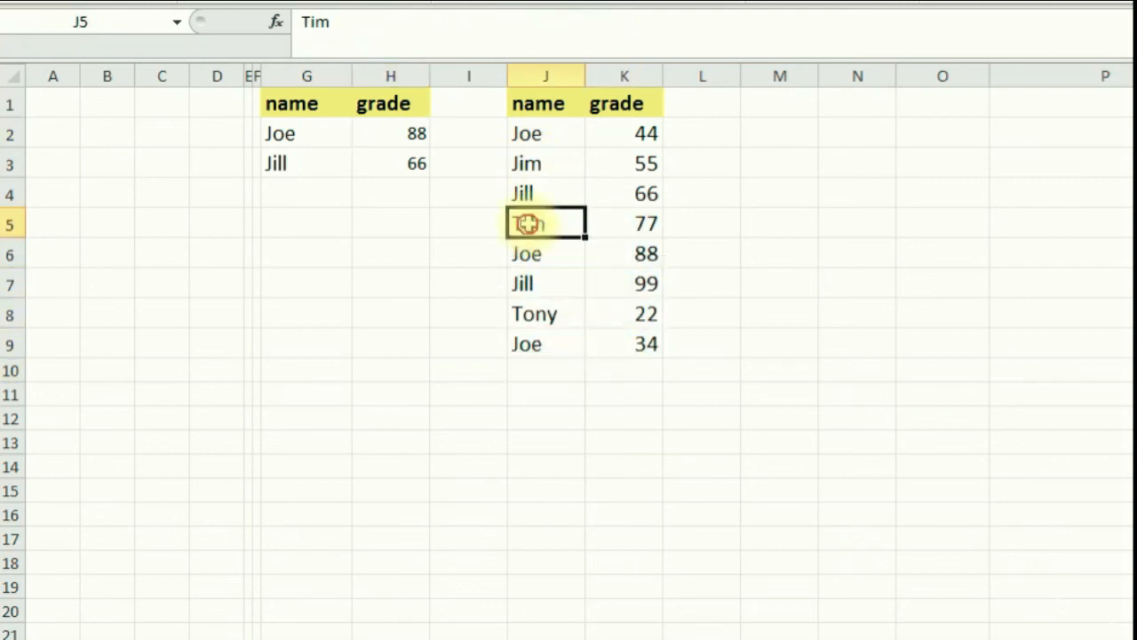
click(400, 133)
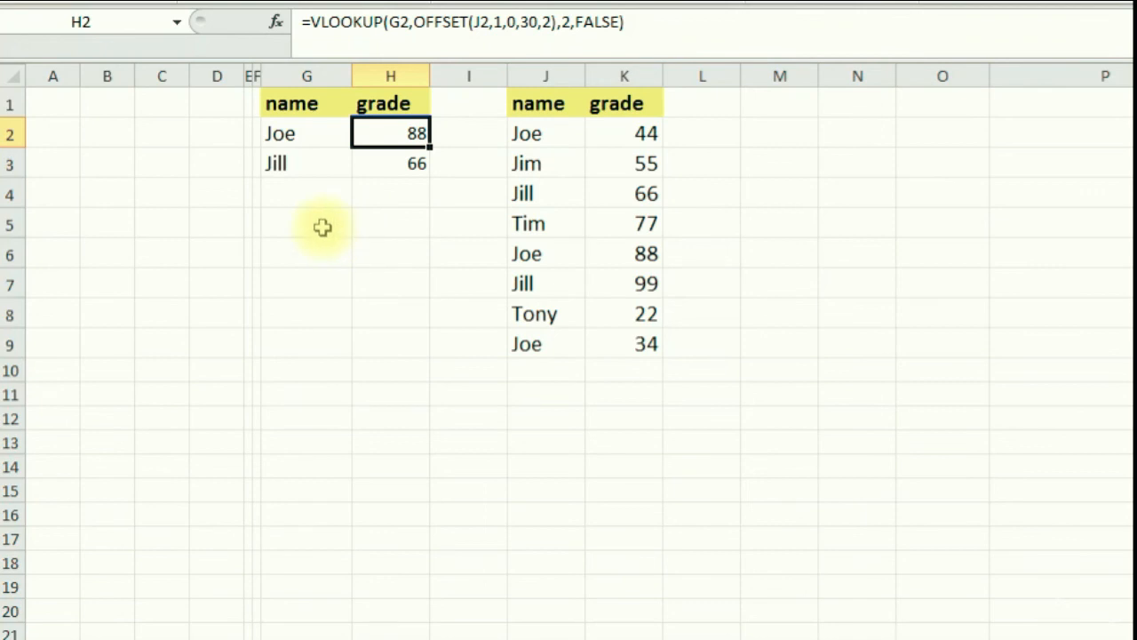
Enter the formula =MATCH(G2,J2:J9,0) in G5 to find the position of the first matching name.
click(322, 227)
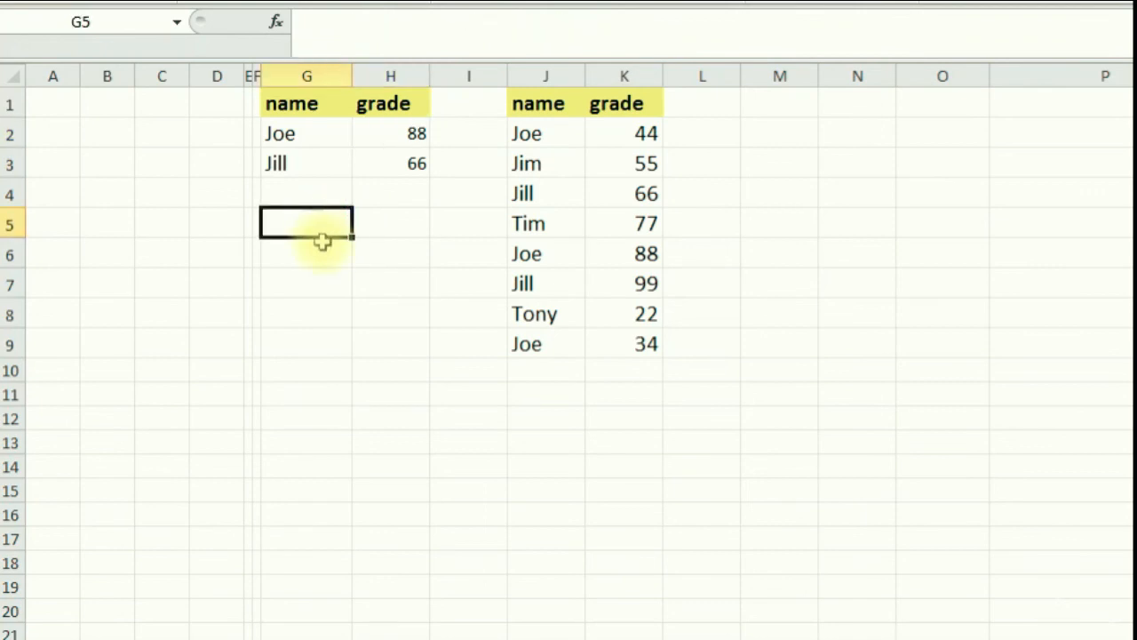
text(=ma)
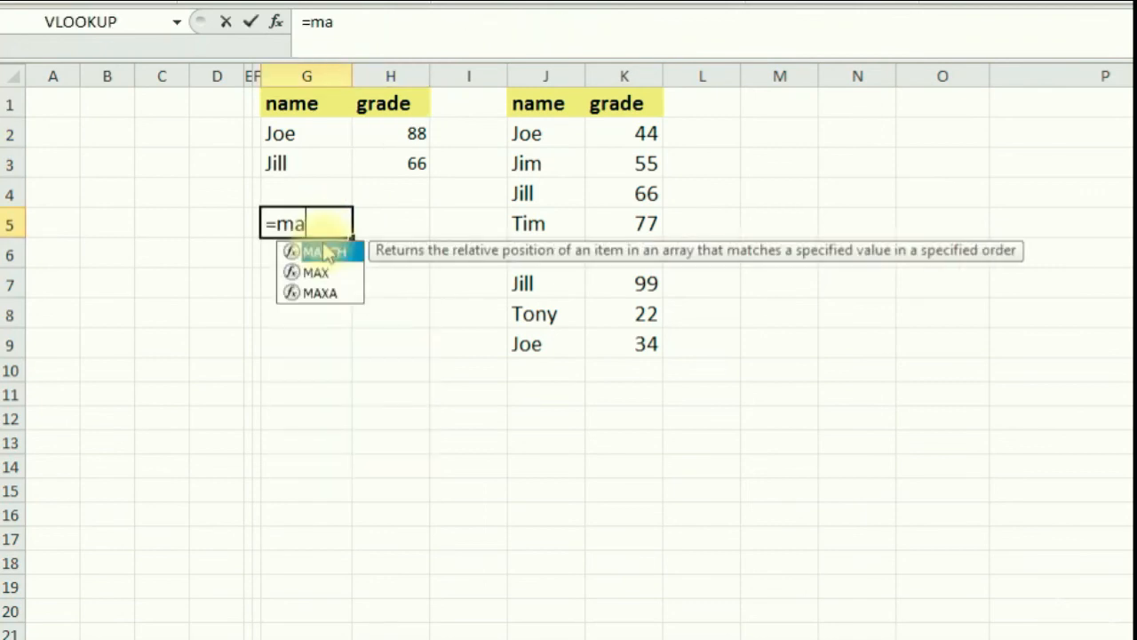
text(tch()
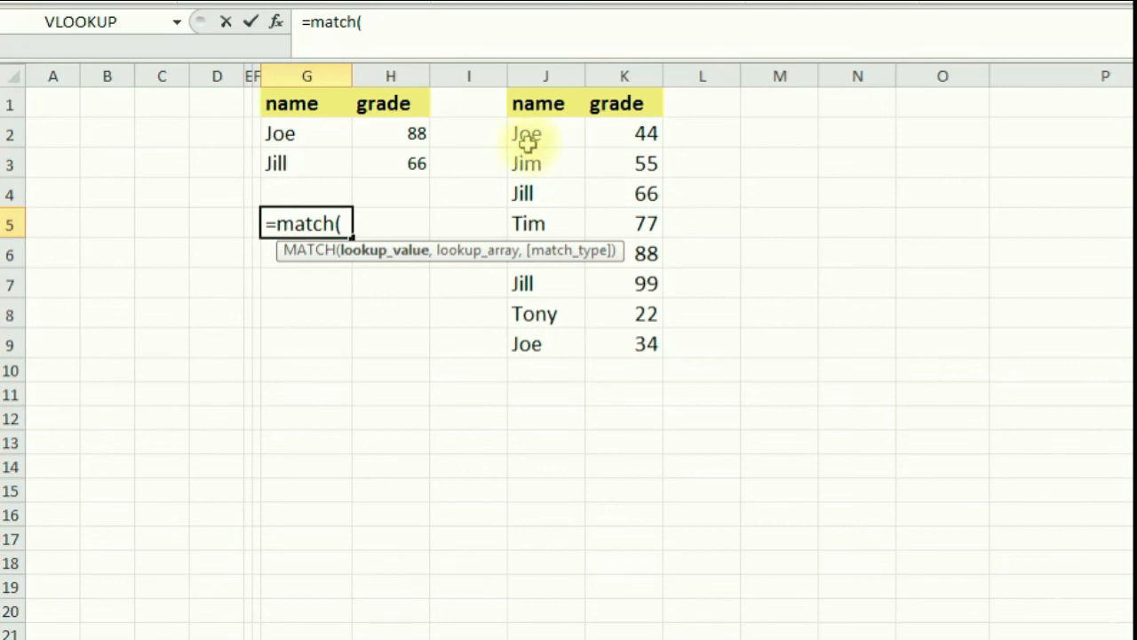
click(297, 136)
text(,)
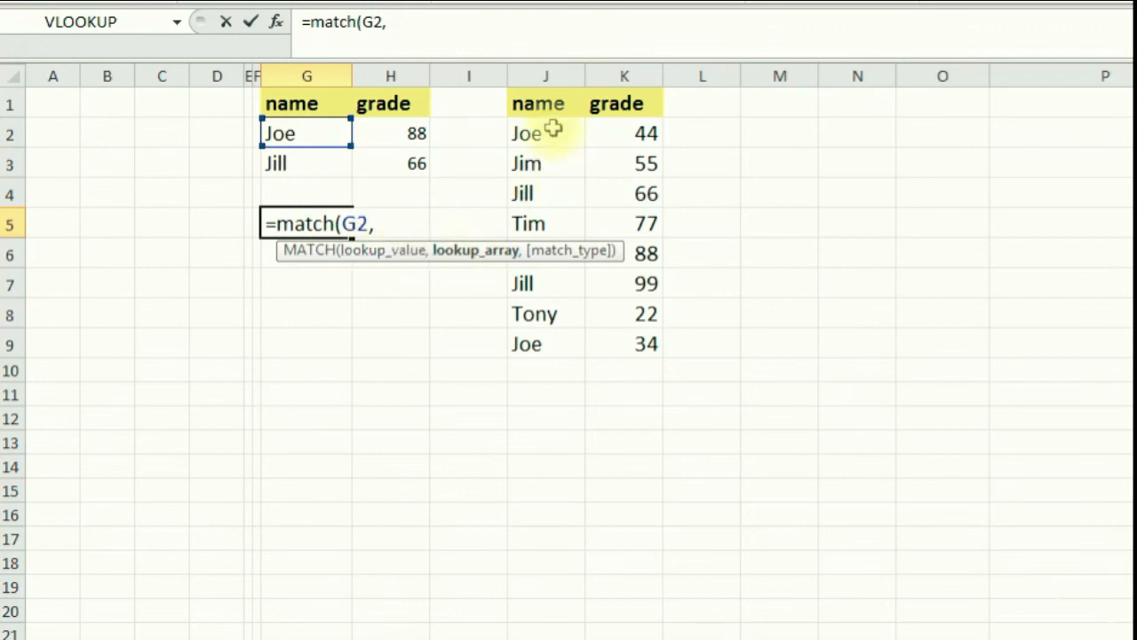
drag(542, 134, 540, 344)
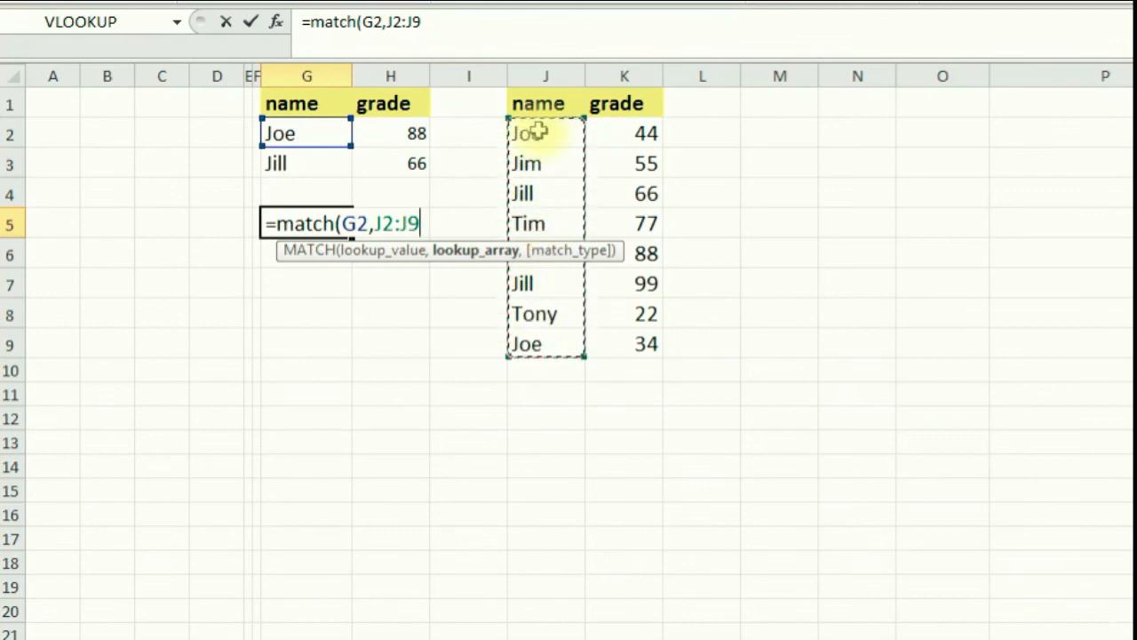
text(,0)
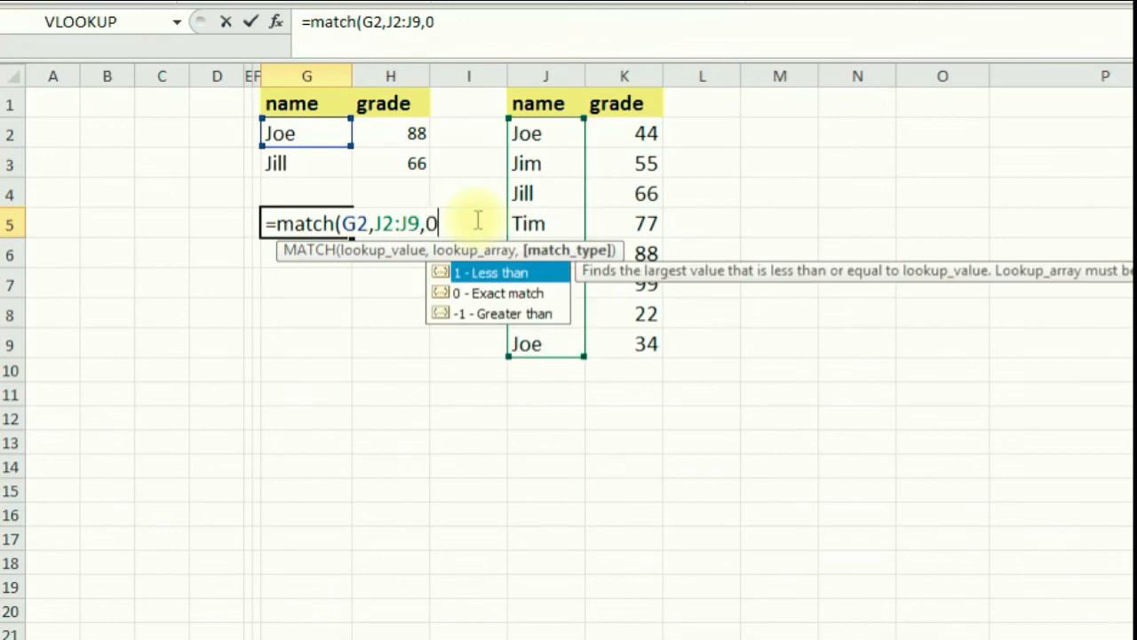
key(Return)
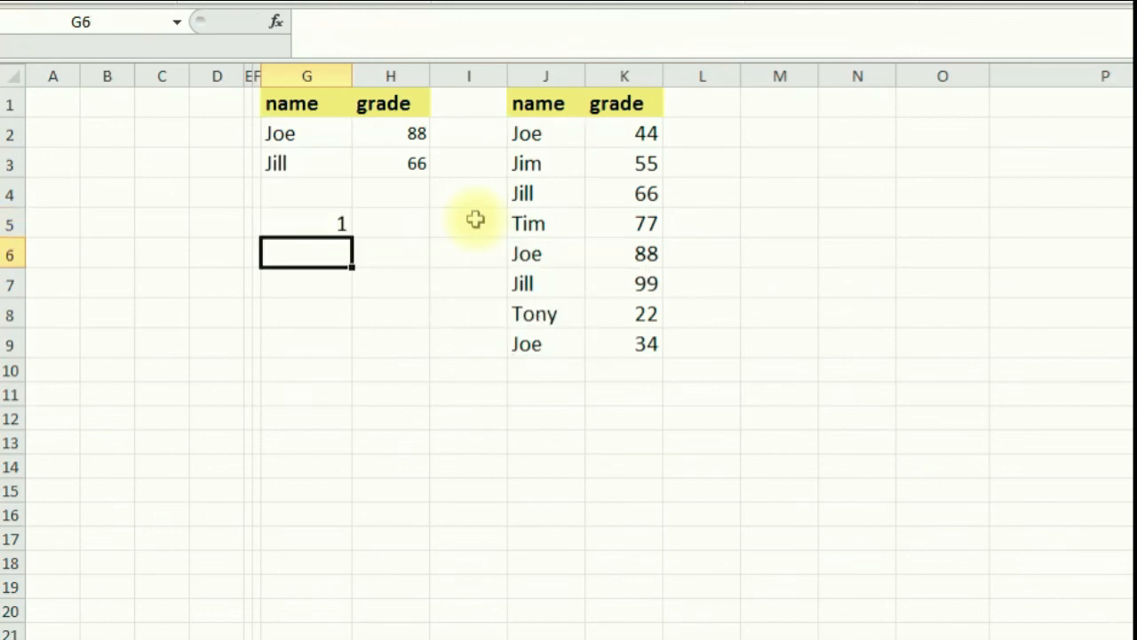
Copy the expression MATCH(G2,J2:J9,0) without its equals sign from G5, leaving the cell unchanged.
click(331, 222)
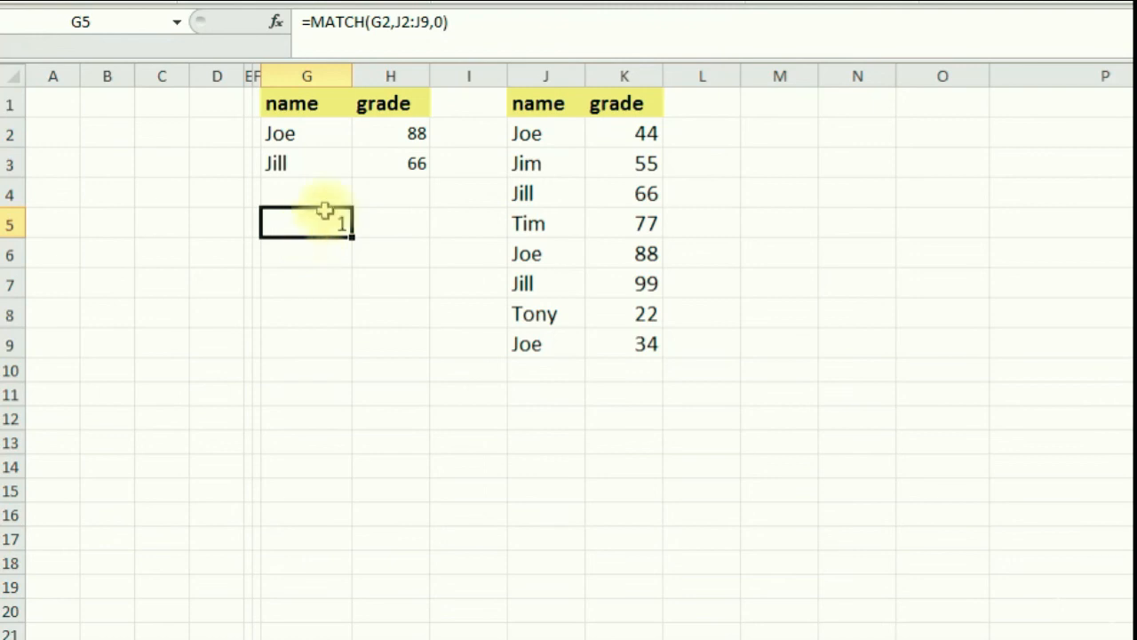
click(396, 134)
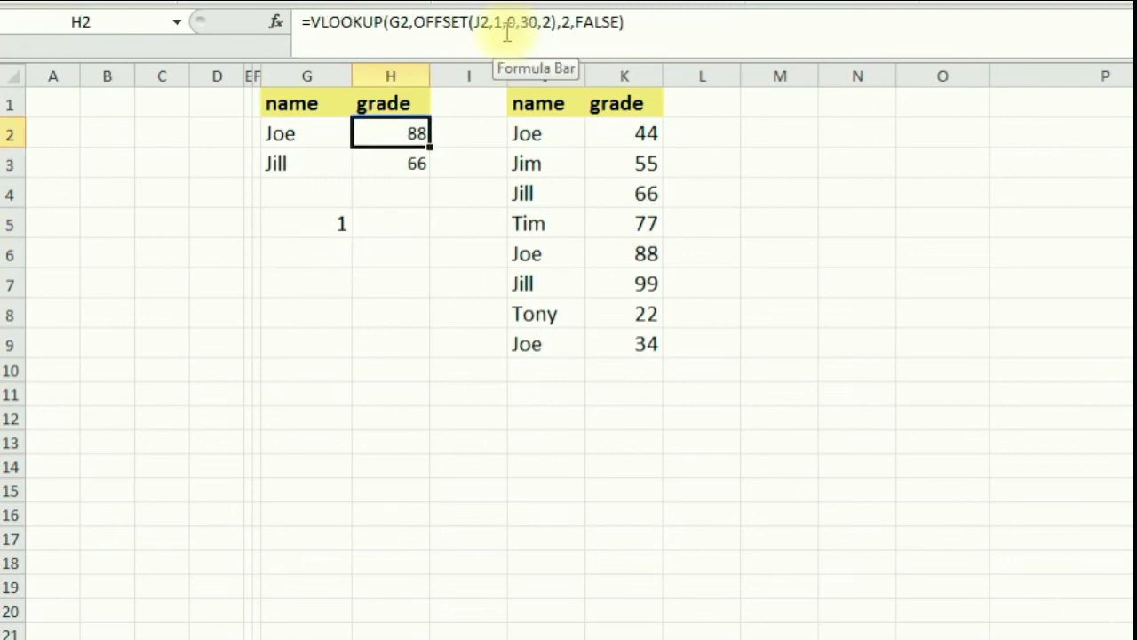
click(321, 223)
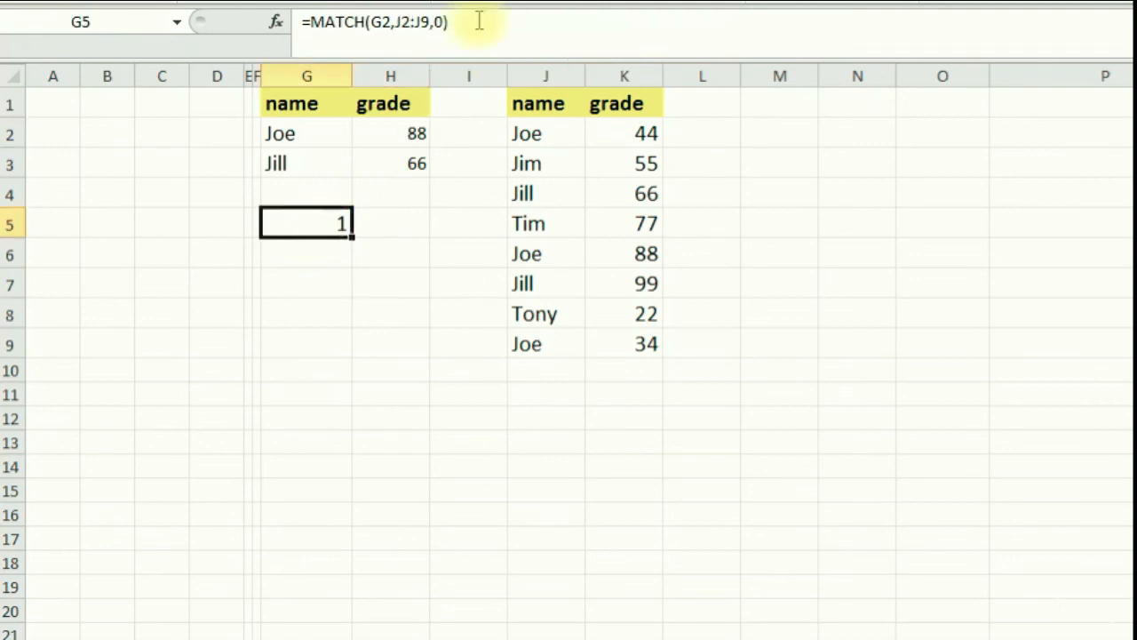
drag(477, 20, 309, 22)
key(ctrl+c)
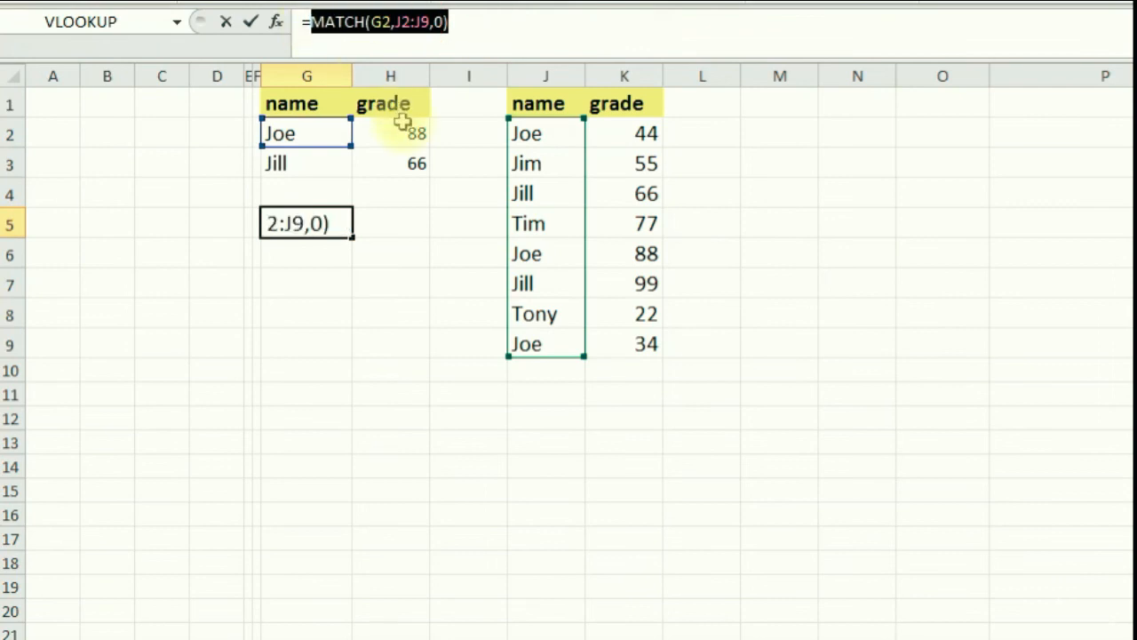
key(Escape)
Replace the fixed rows argument 1 of OFFSET in the H2 formula with the copied MATCH(G2,J2:J9,0) and commit it.
click(401, 133)
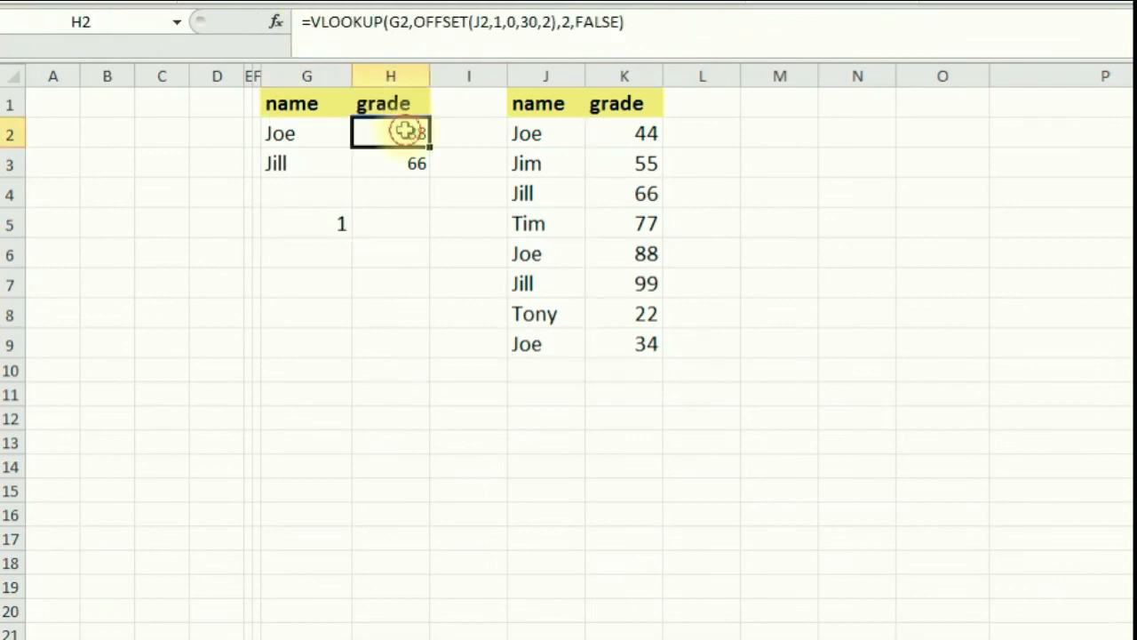
click(497, 22)
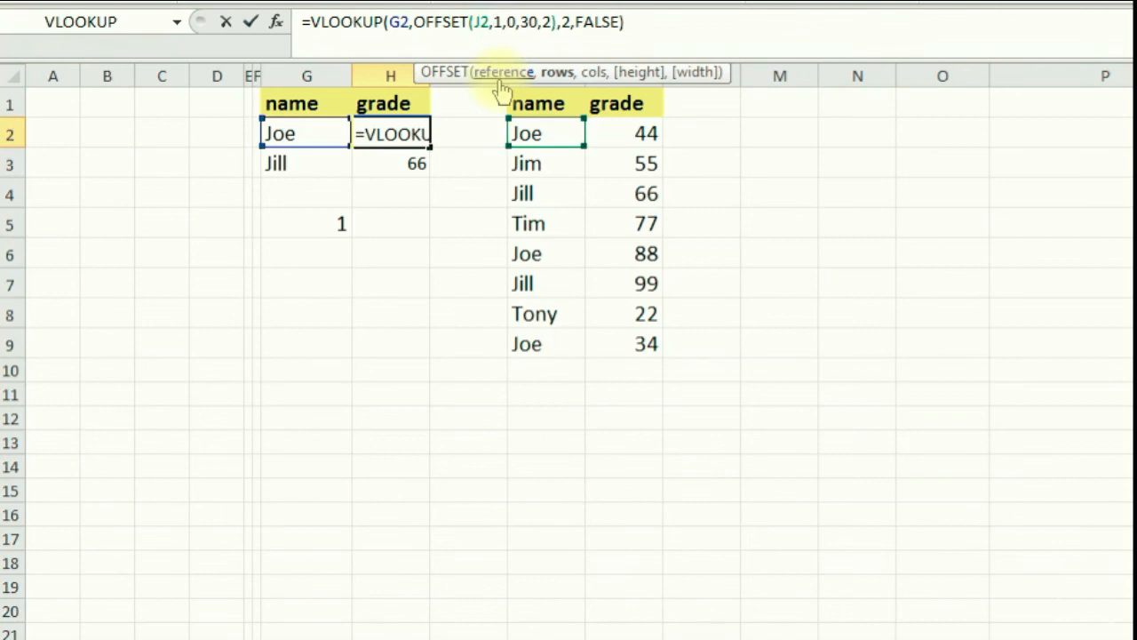
key(Delete)
key(ctrl+v)
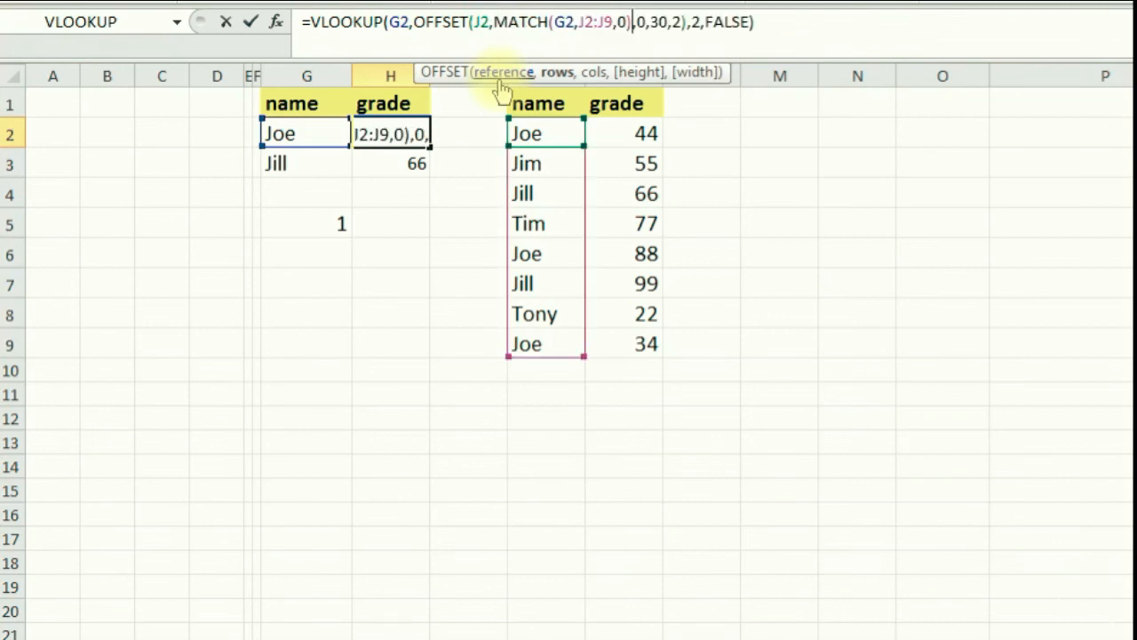
key(Return)
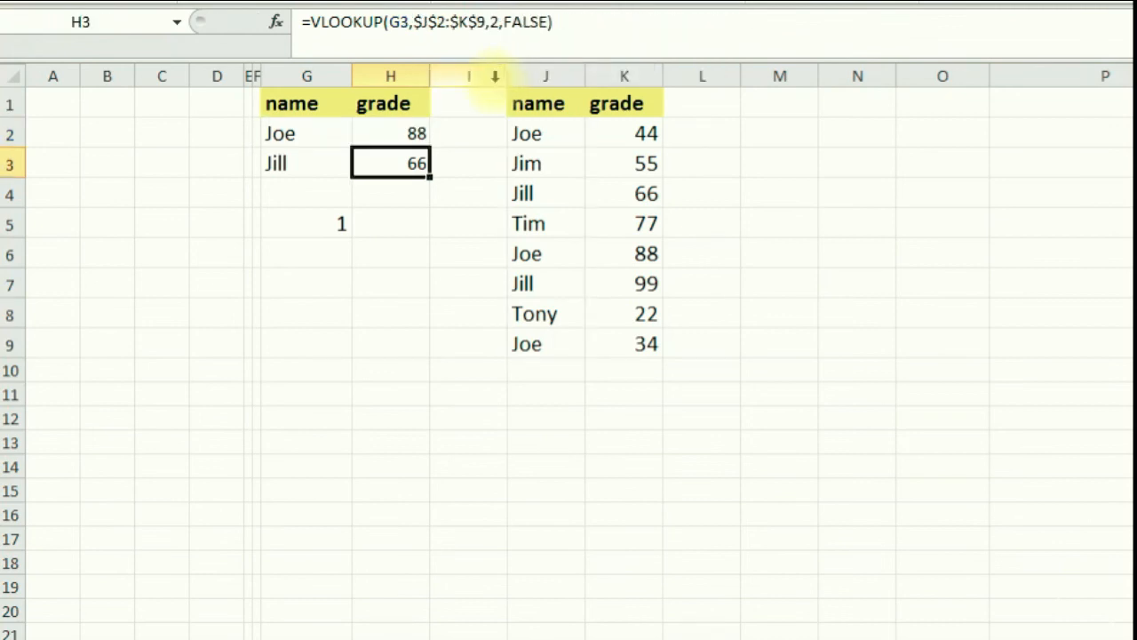
Copy the H2 formula down to H3 and check its result against the name's first and second entries in rows 4 and 7.
click(389, 133)
drag(429, 146, 441, 183)
click(398, 166)
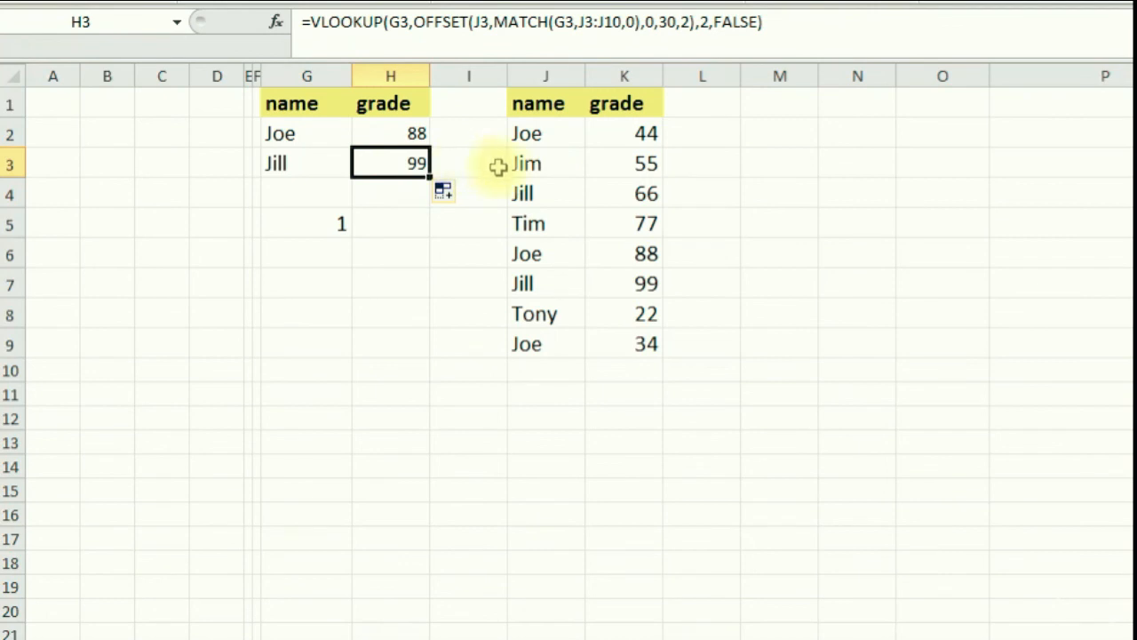
click(539, 191)
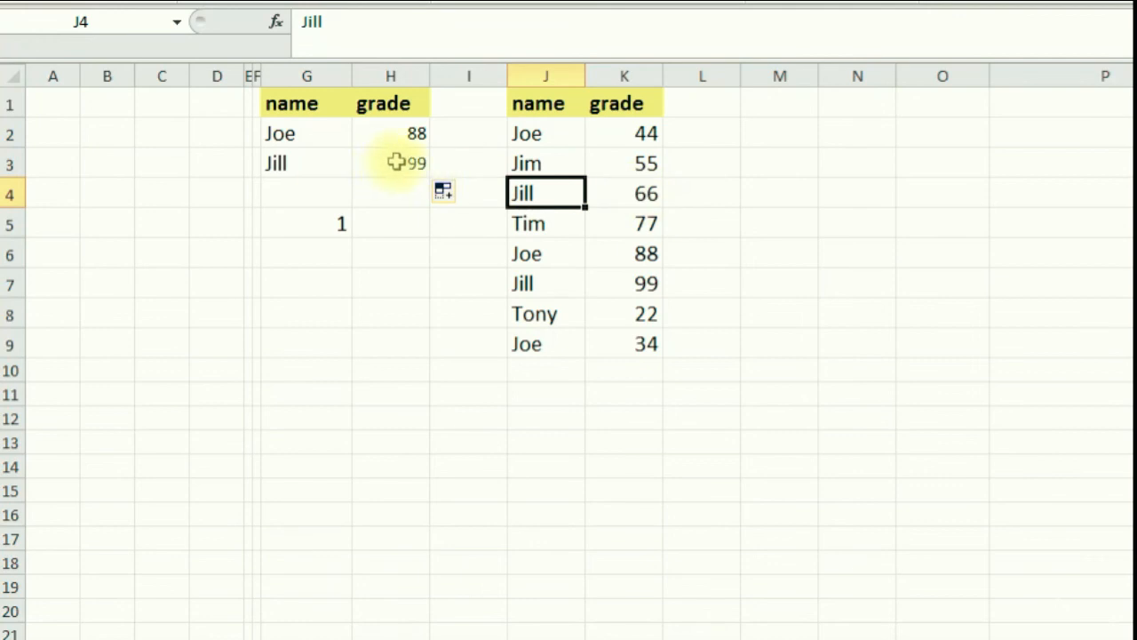
click(546, 284)
click(640, 285)
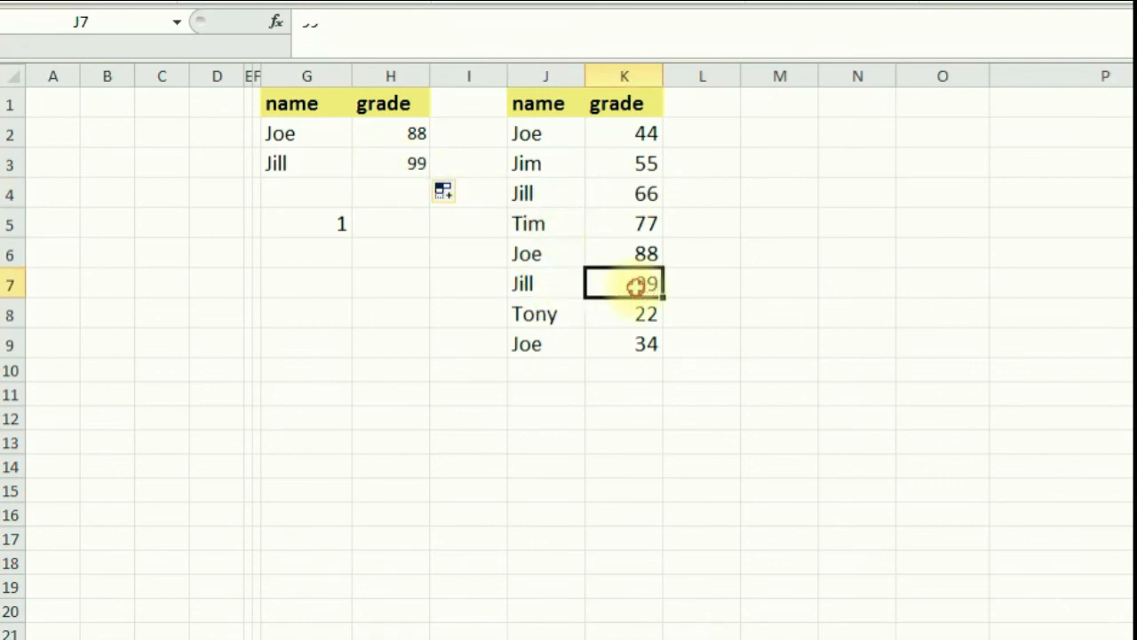
click(391, 159)
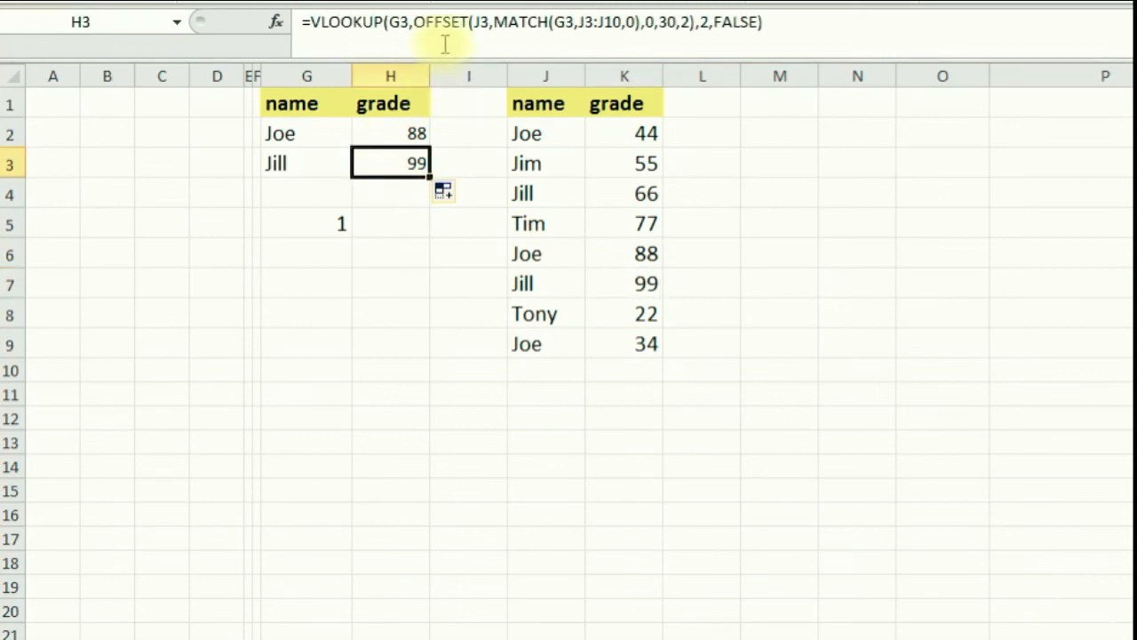